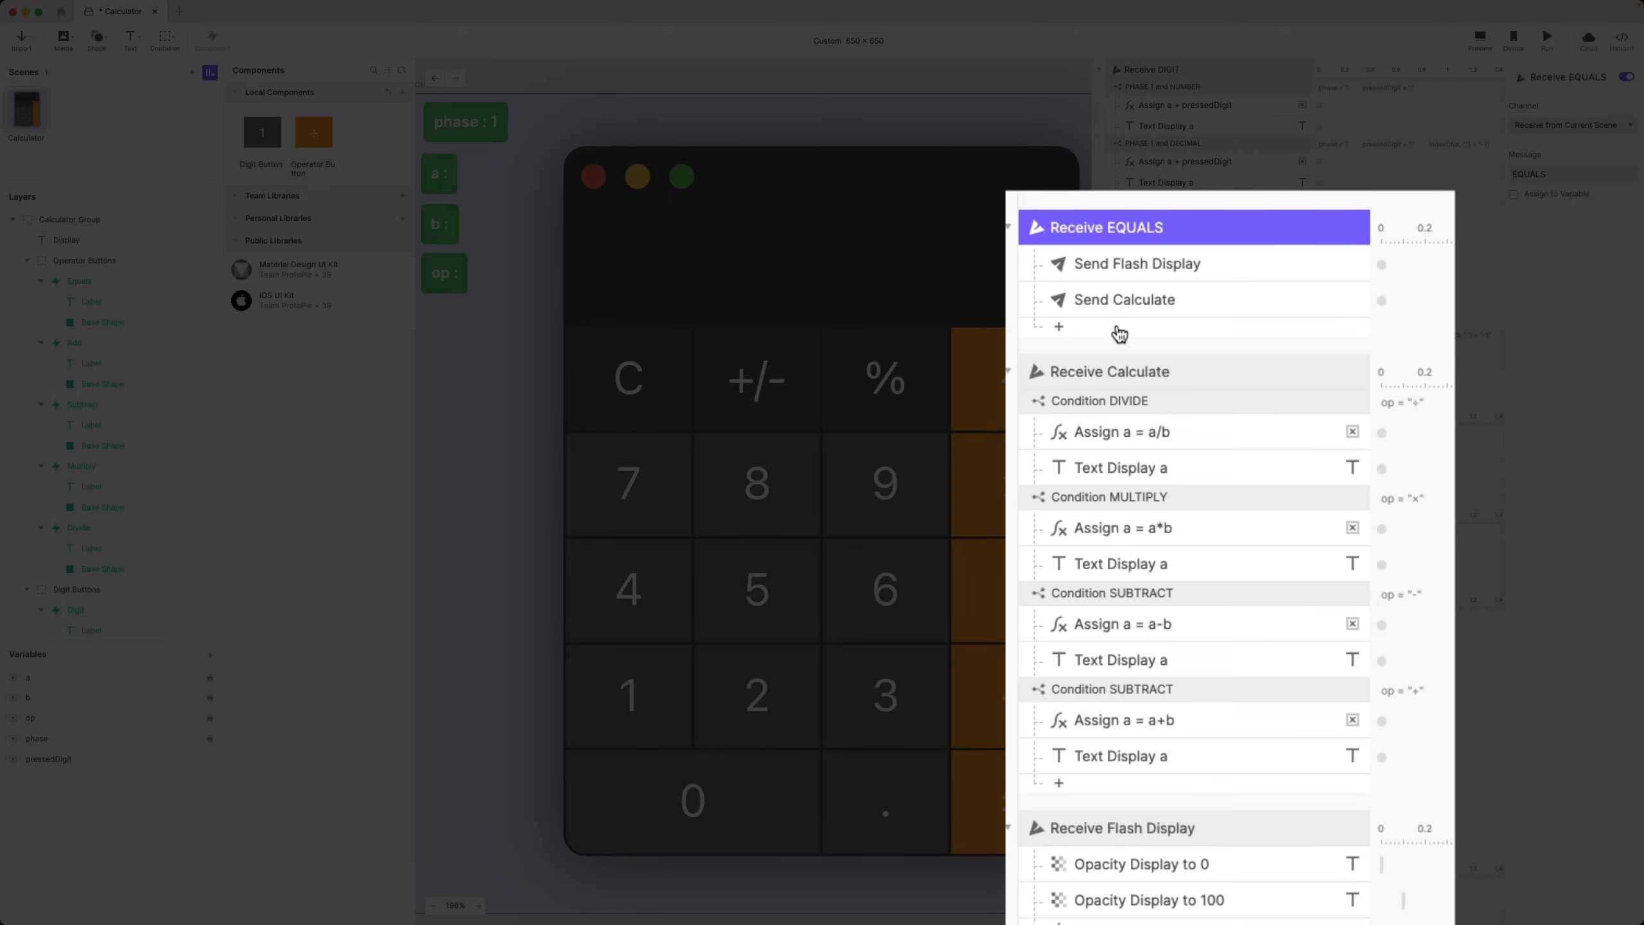
# - Add an Assign response under Receive EQUALS that sets the phase variable to 4, and name it "Assign phase = 4"
pyautogui.click(1119, 334)
pyautogui.click(1328, 770)
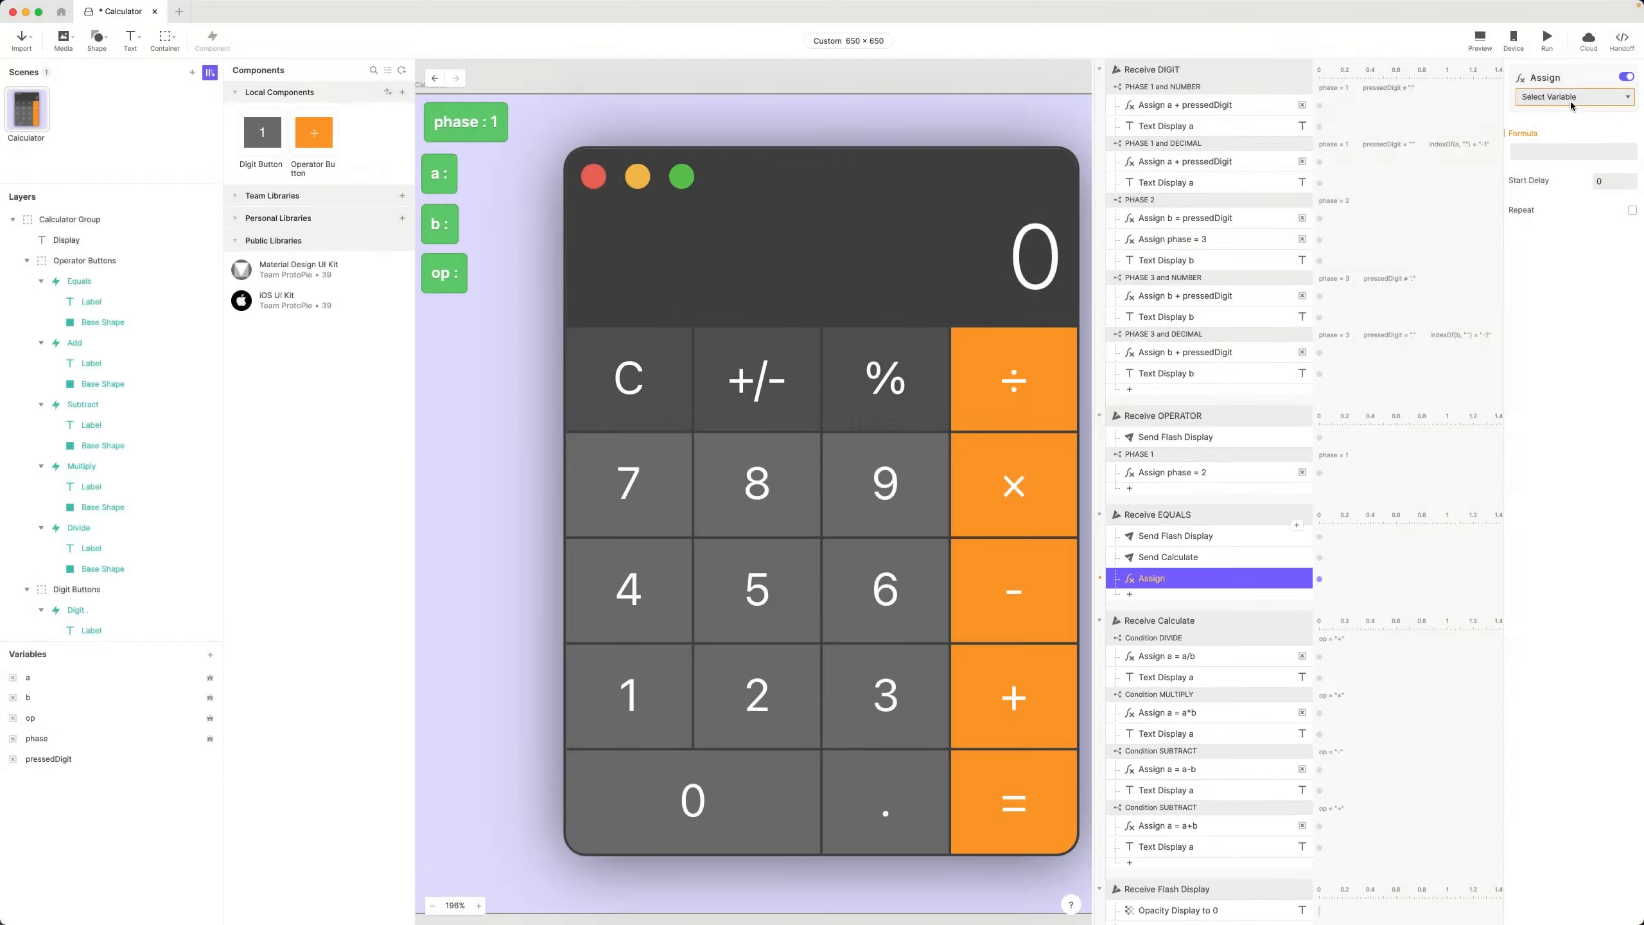
pyautogui.click(1570, 99)
pyautogui.click(1558, 192)
pyautogui.click(1549, 151)
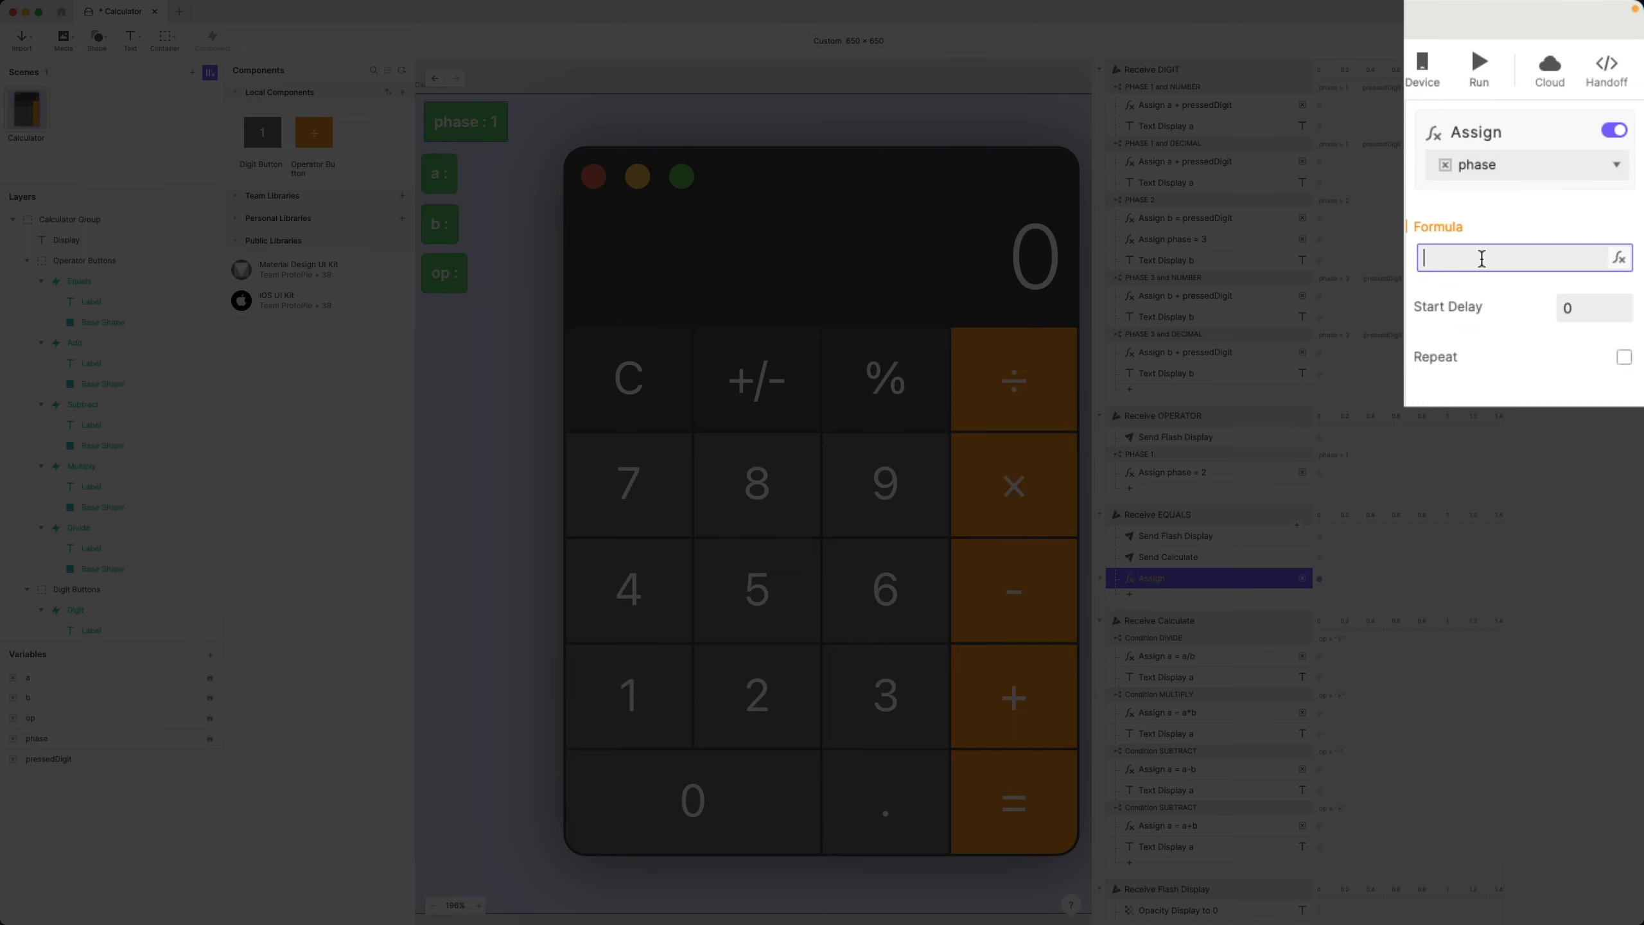
pyautogui.write('4')
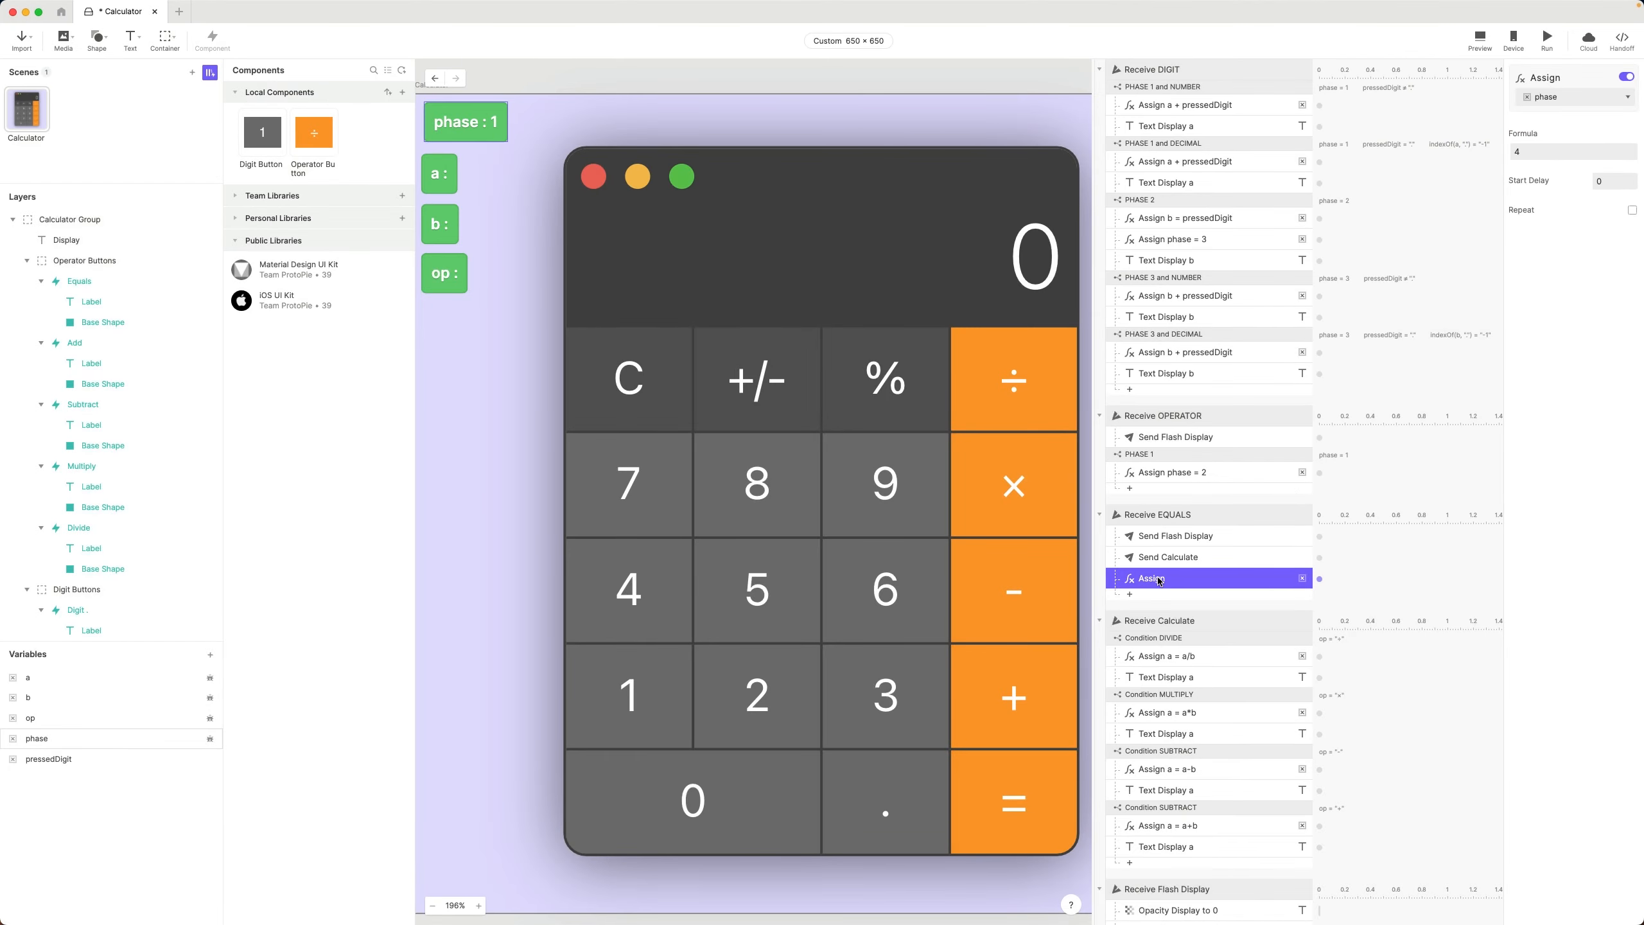
pyautogui.doubleClick(1188, 576)
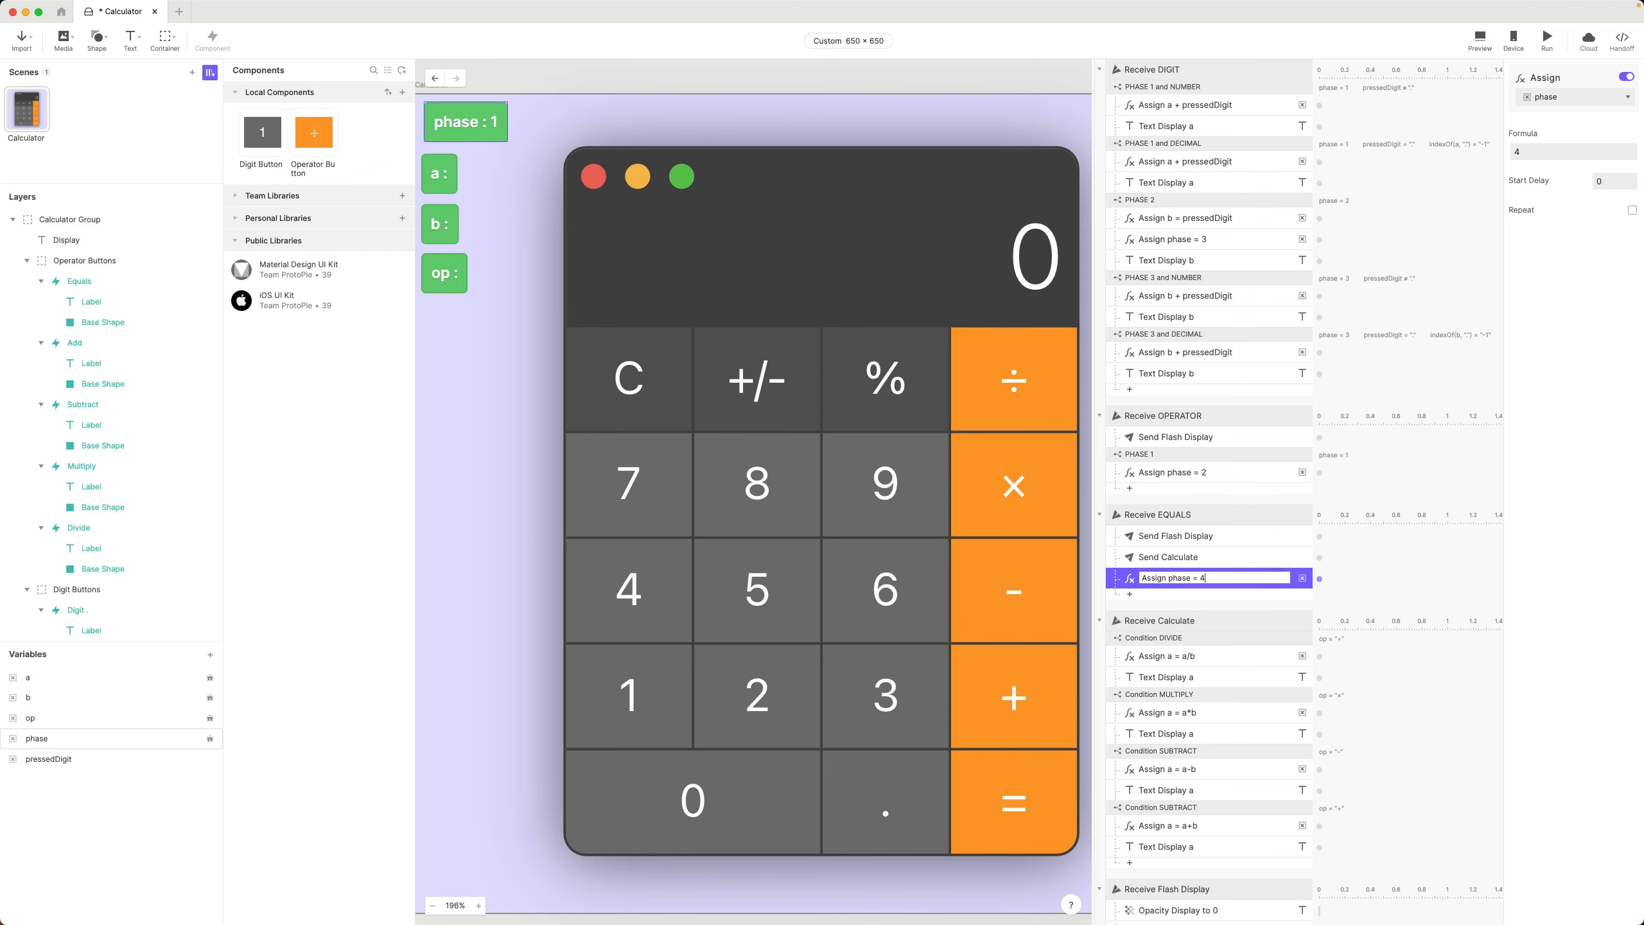
pyautogui.press('Return')
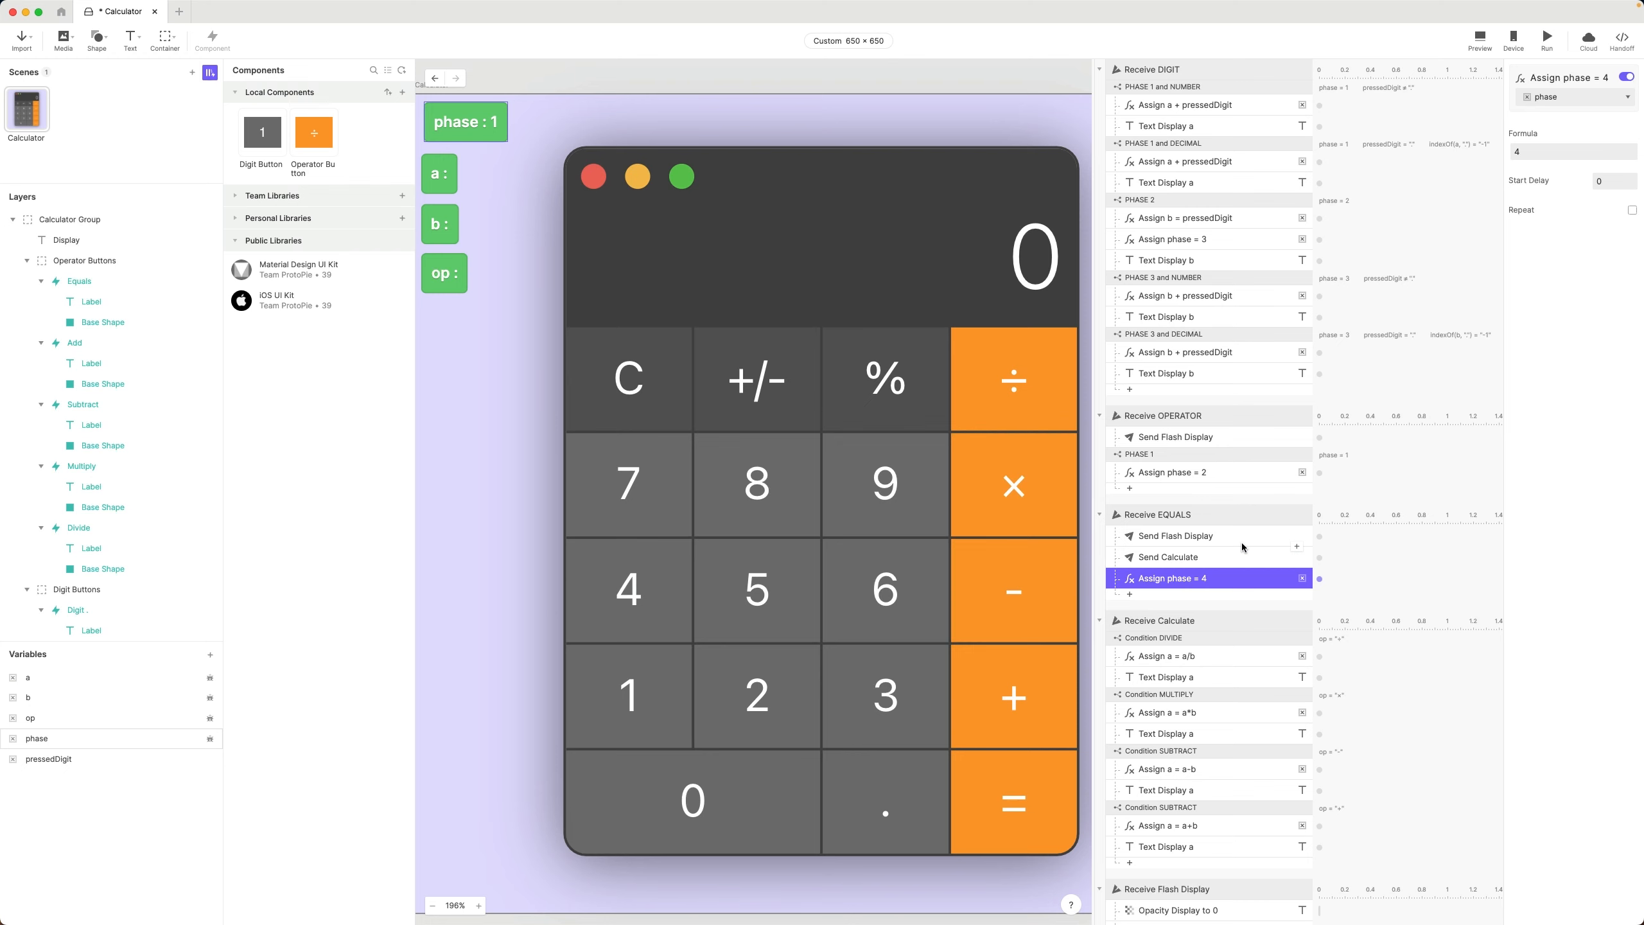
pyautogui.click(1200, 677)
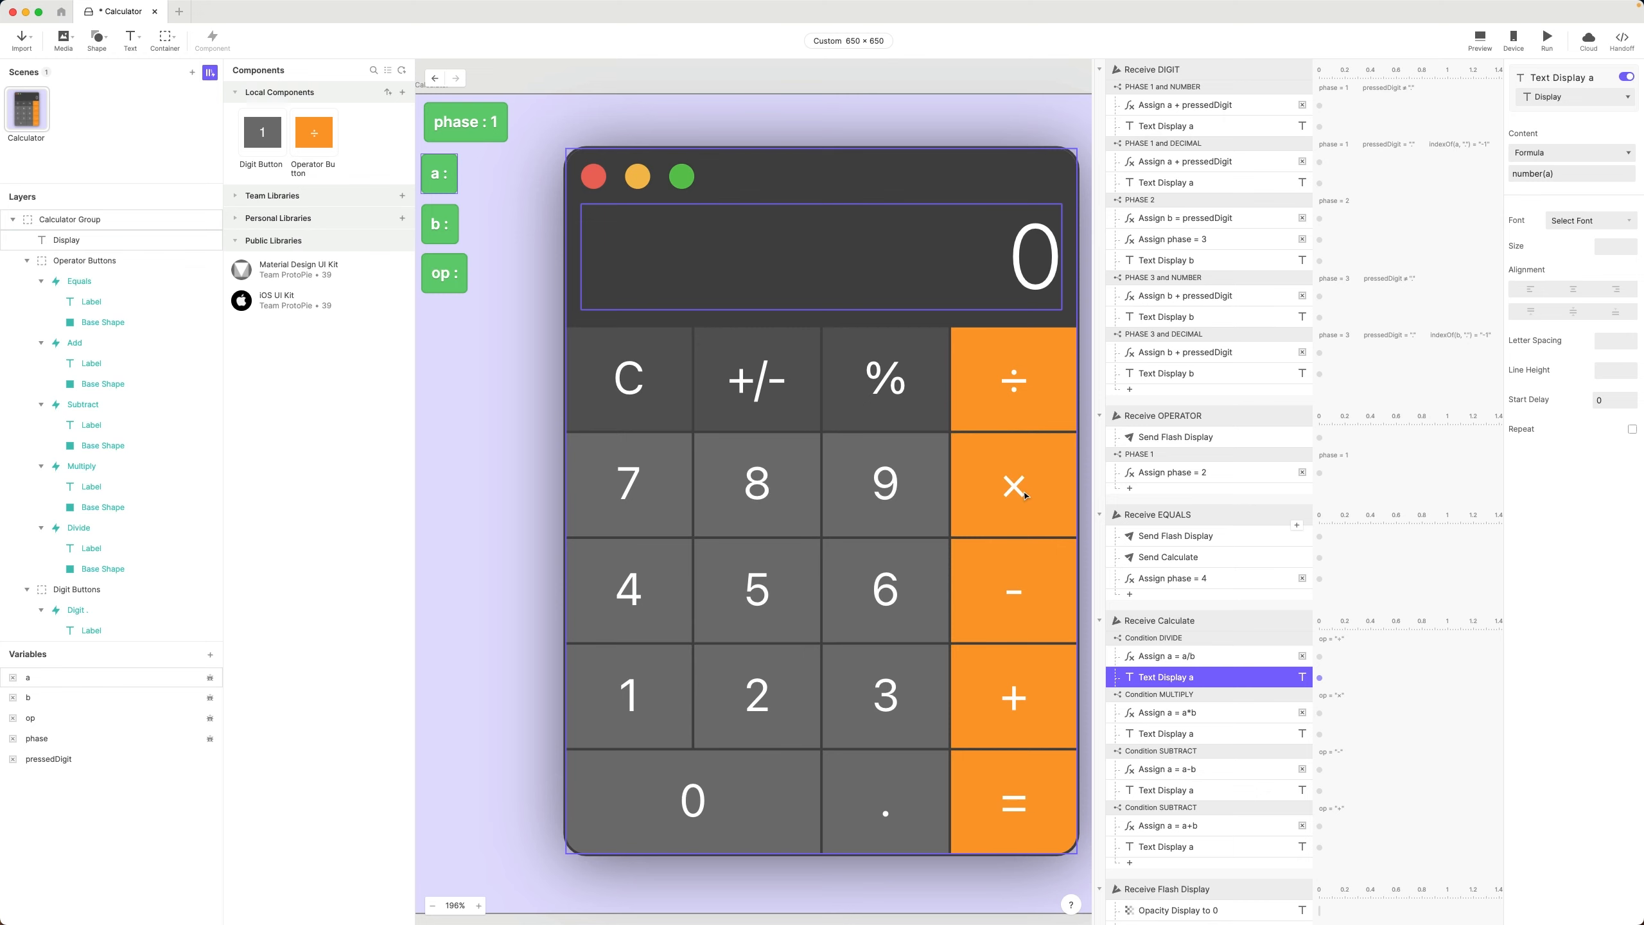
pyautogui.click(1210, 416)
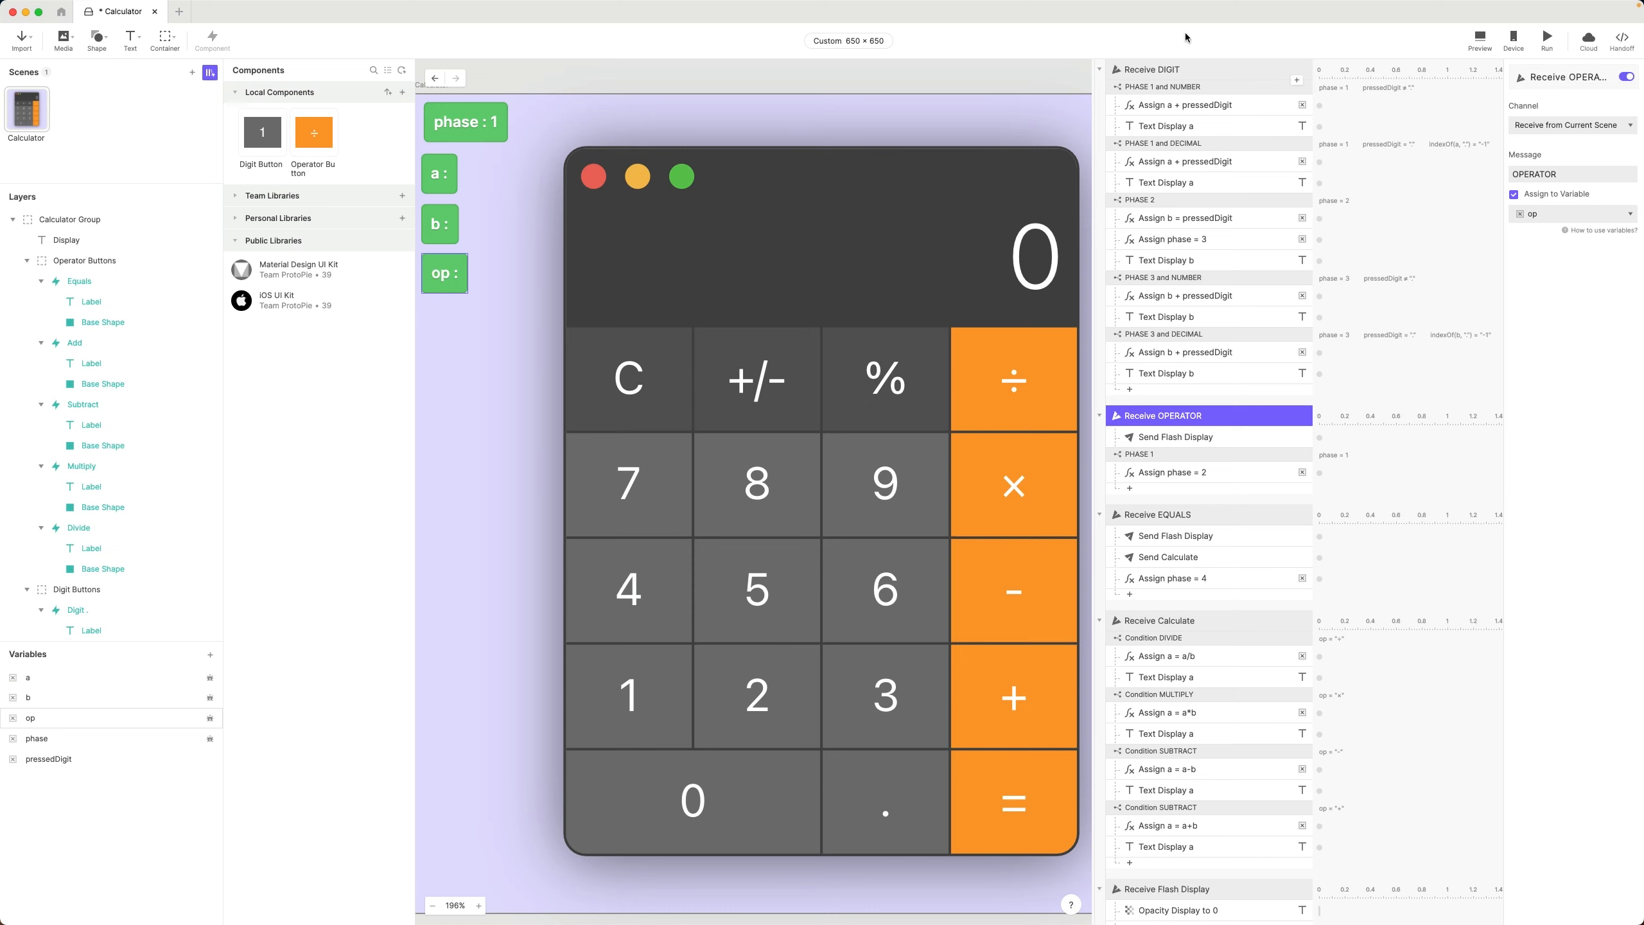
# - Add a condition phase = 4 at the end of the Receive DIGIT trigger and name it "PHASE 4"
pyautogui.click(1133, 391)
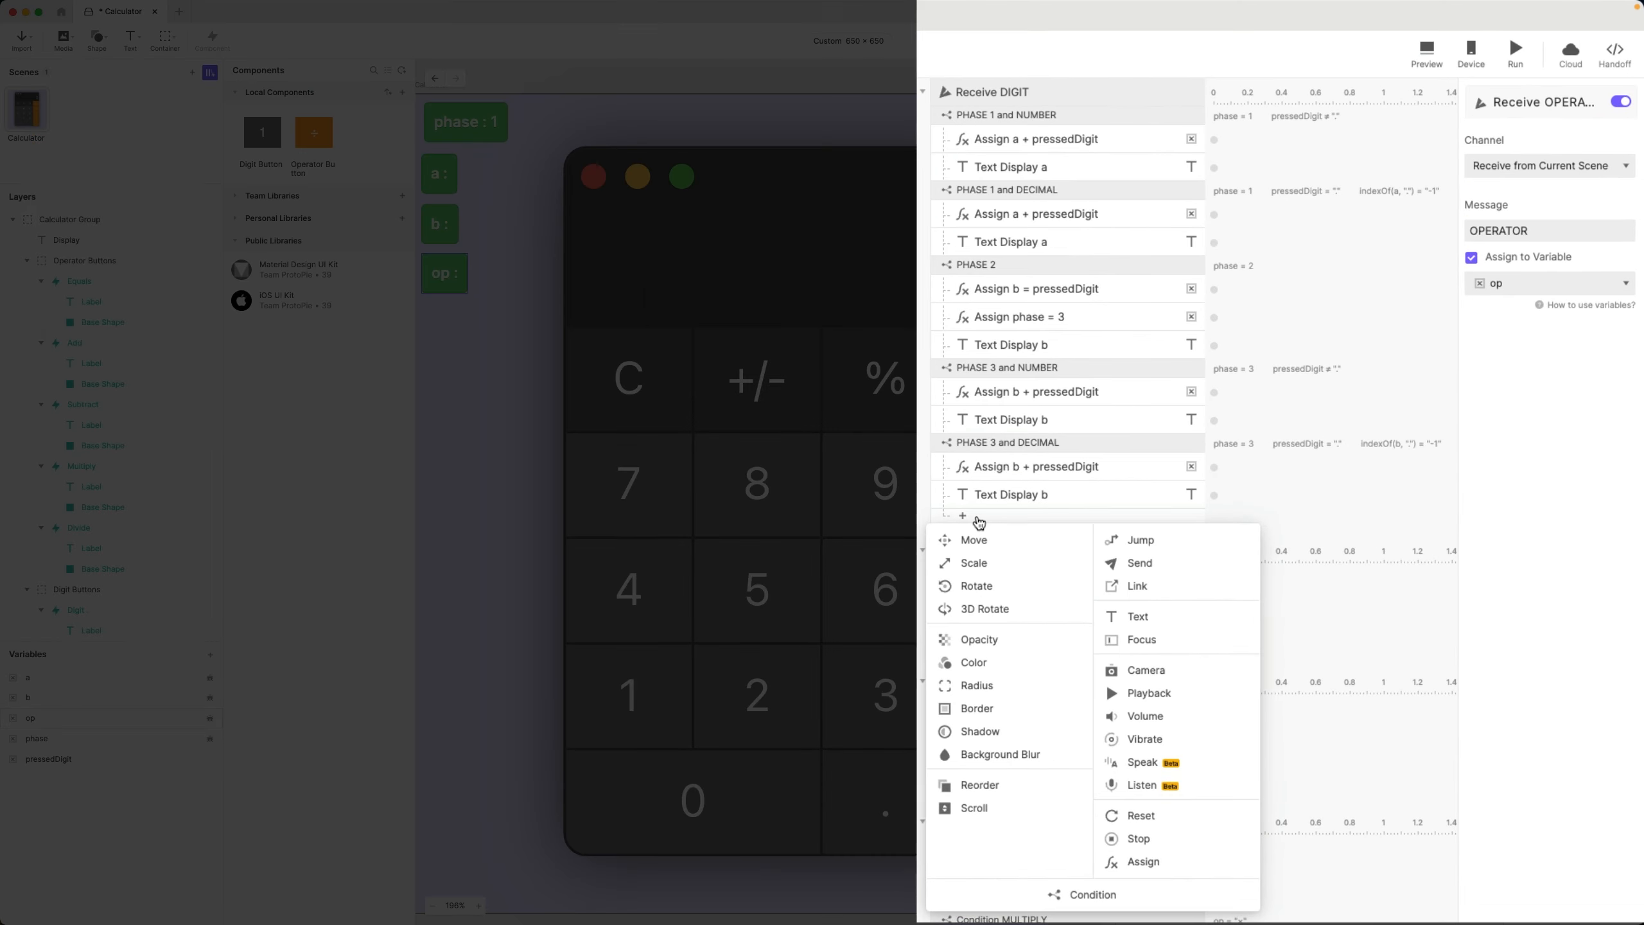
pyautogui.click(1065, 894)
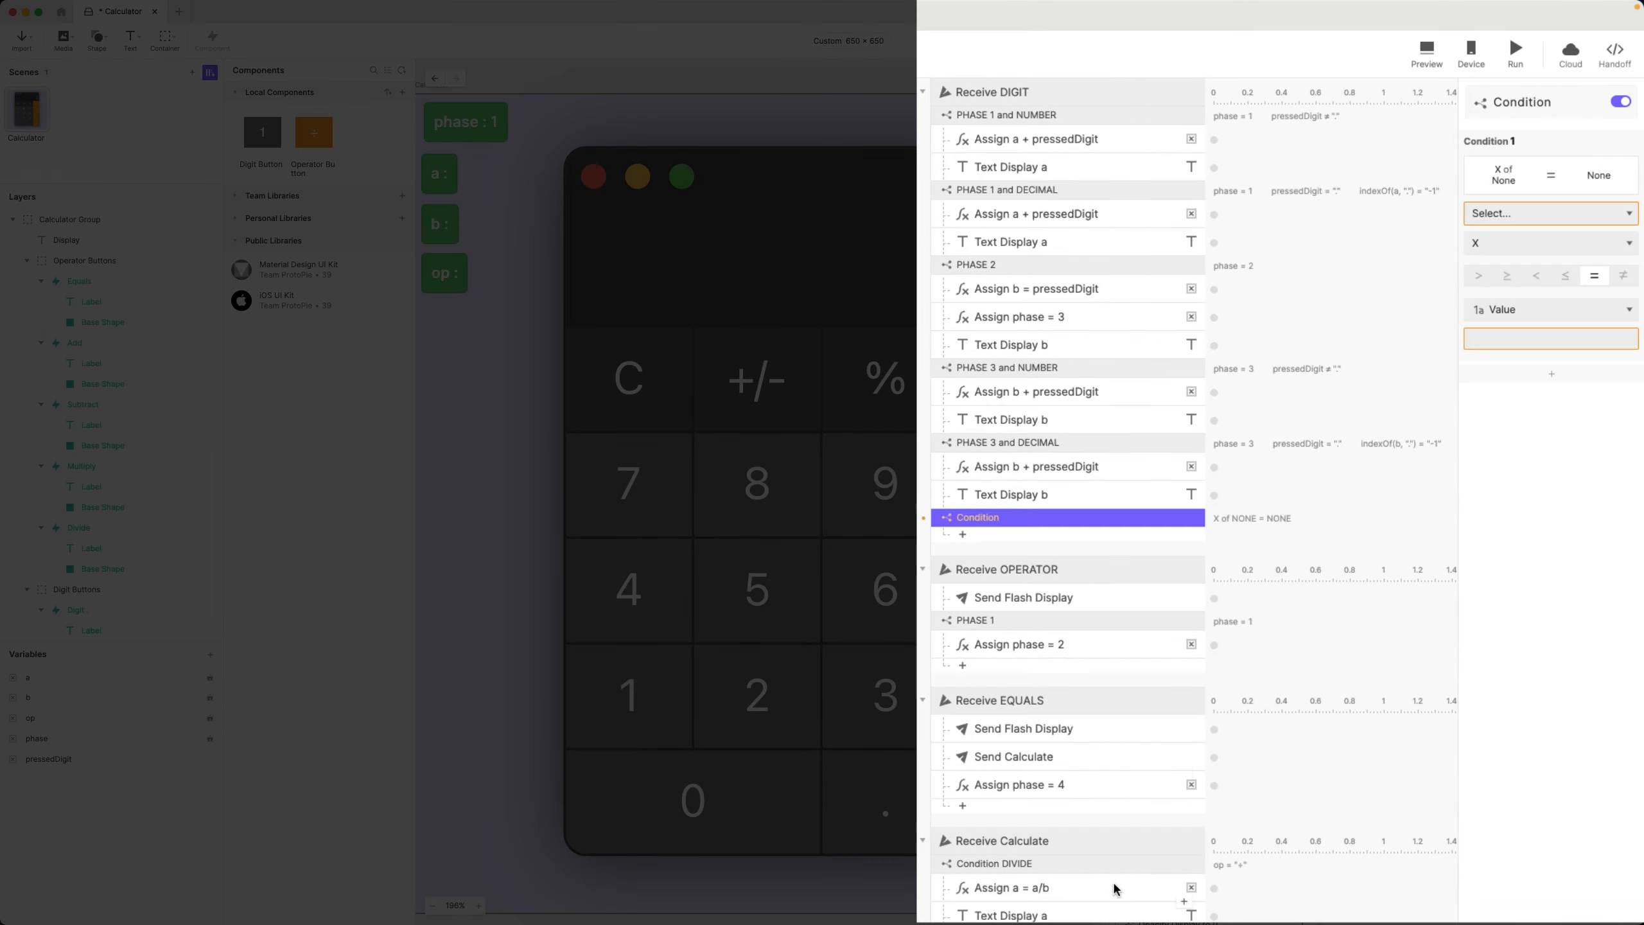
pyautogui.click(1521, 215)
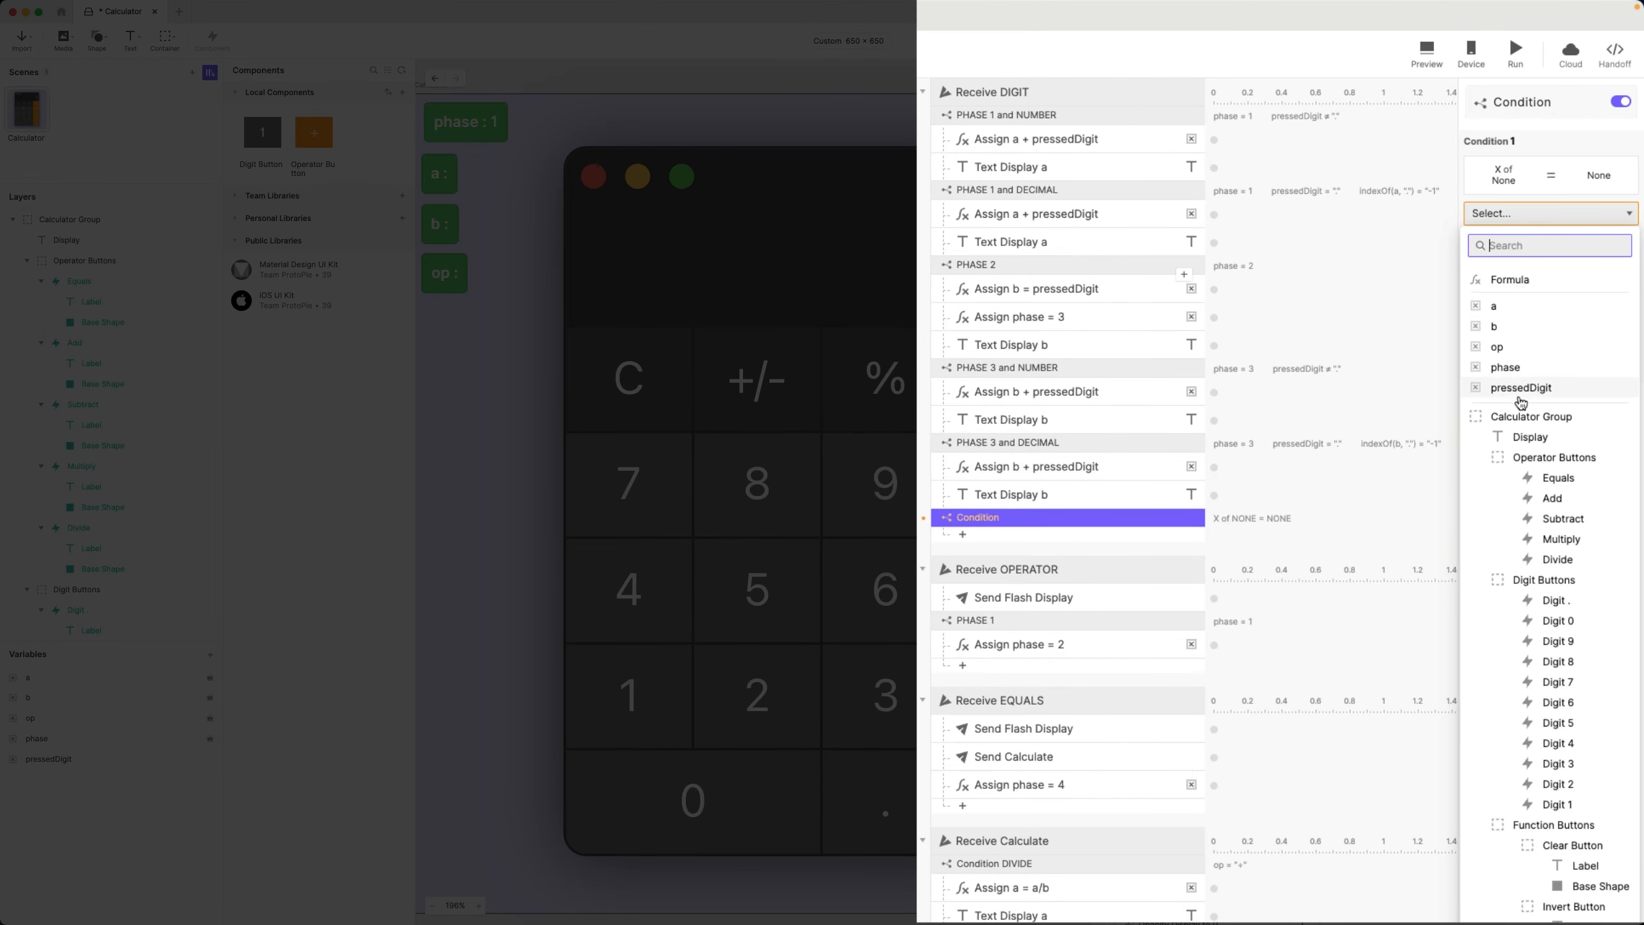
pyautogui.click(1523, 367)
pyautogui.click(1538, 308)
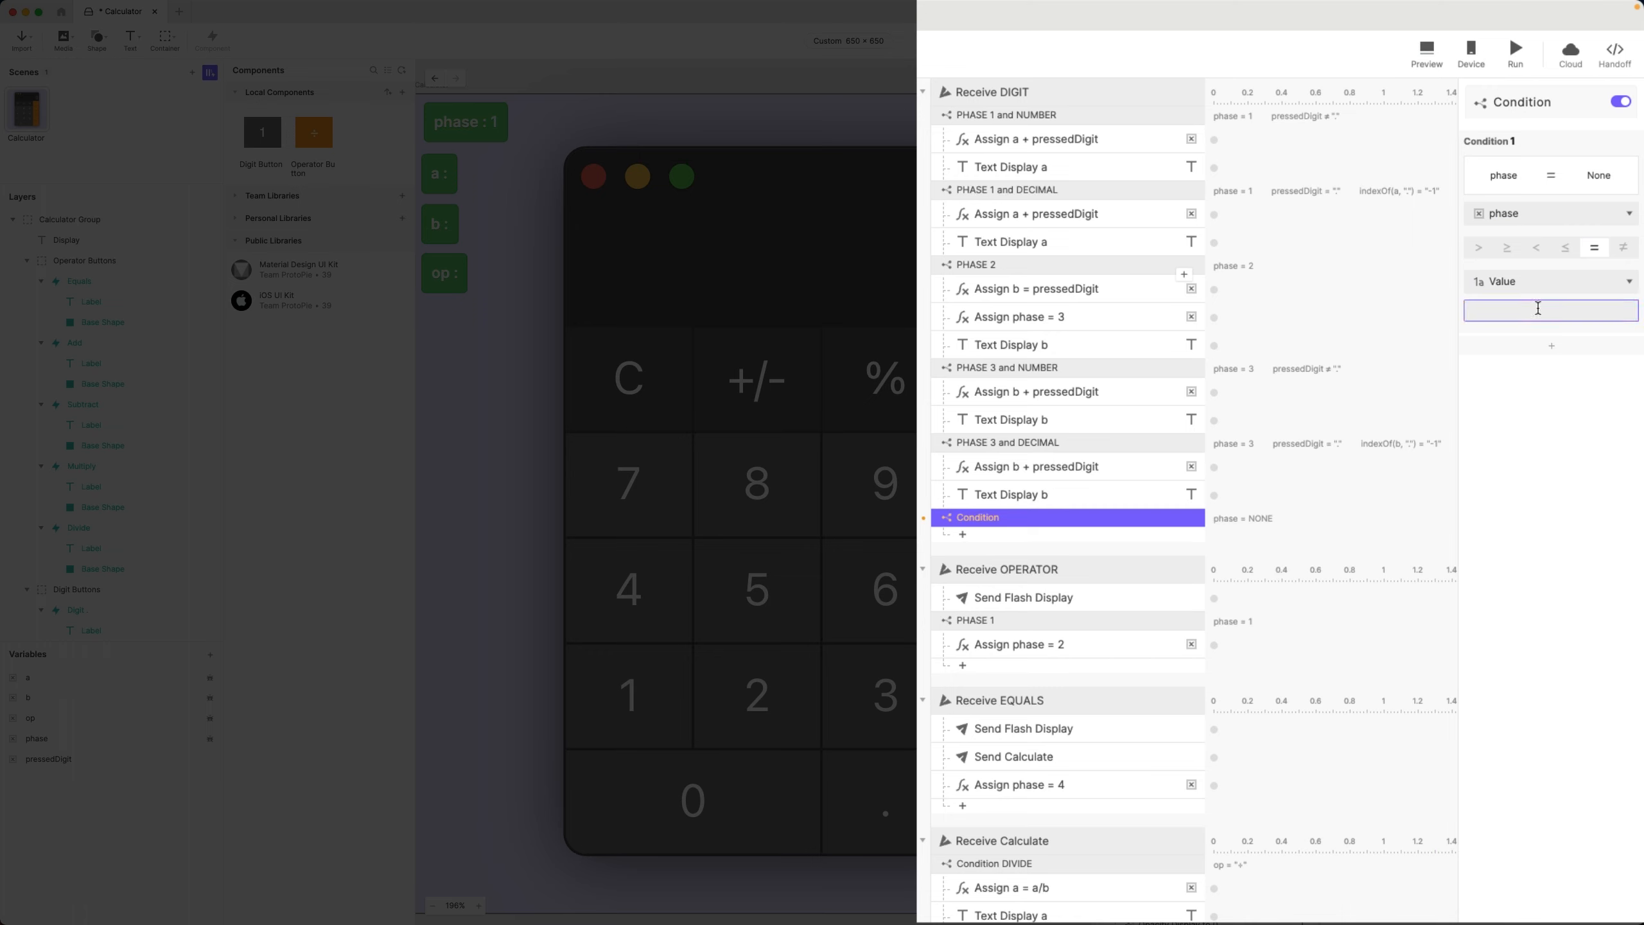
pyautogui.write('4')
pyautogui.press('Return')
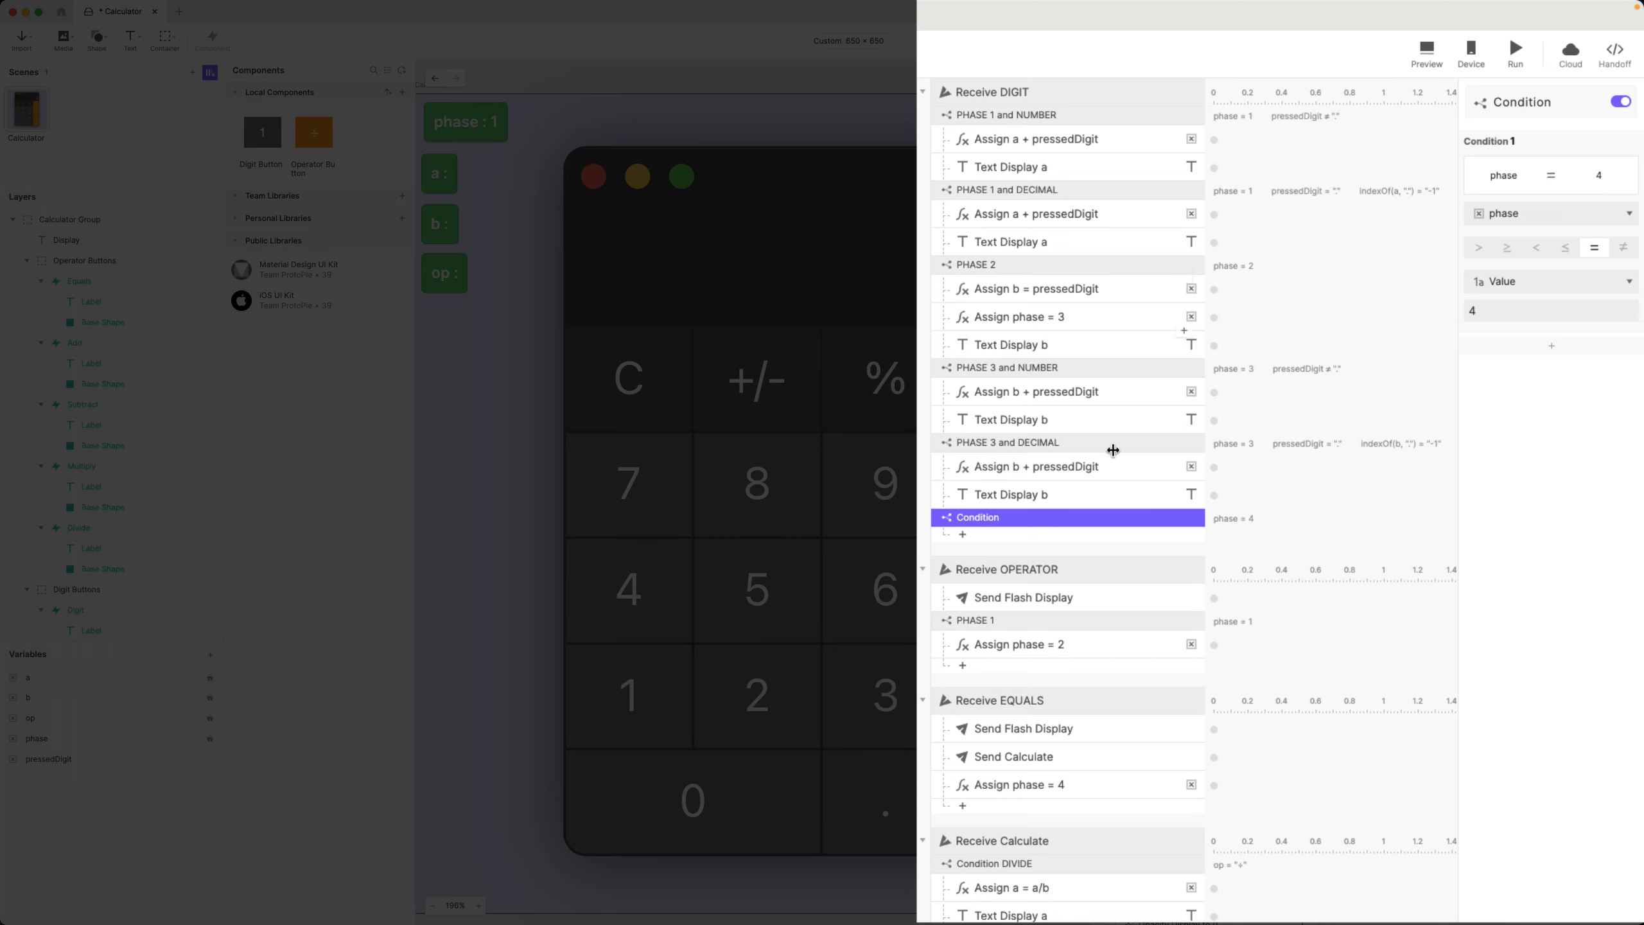
pyautogui.doubleClick(987, 518)
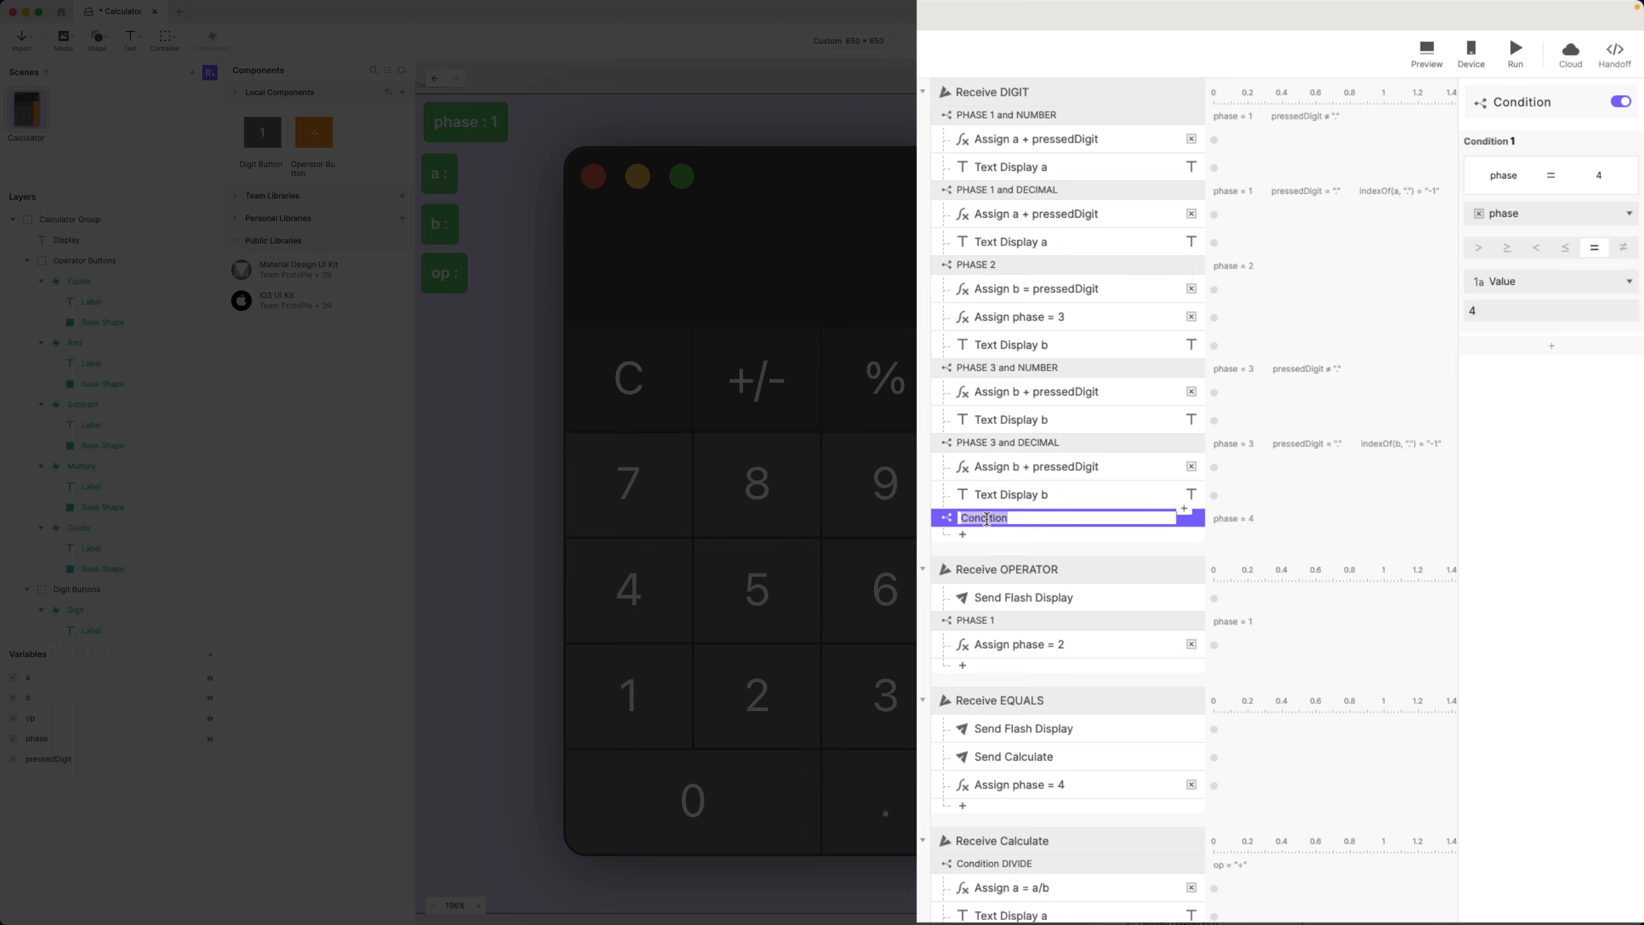
pyautogui.write('PHASE 4')
pyautogui.press('Return')
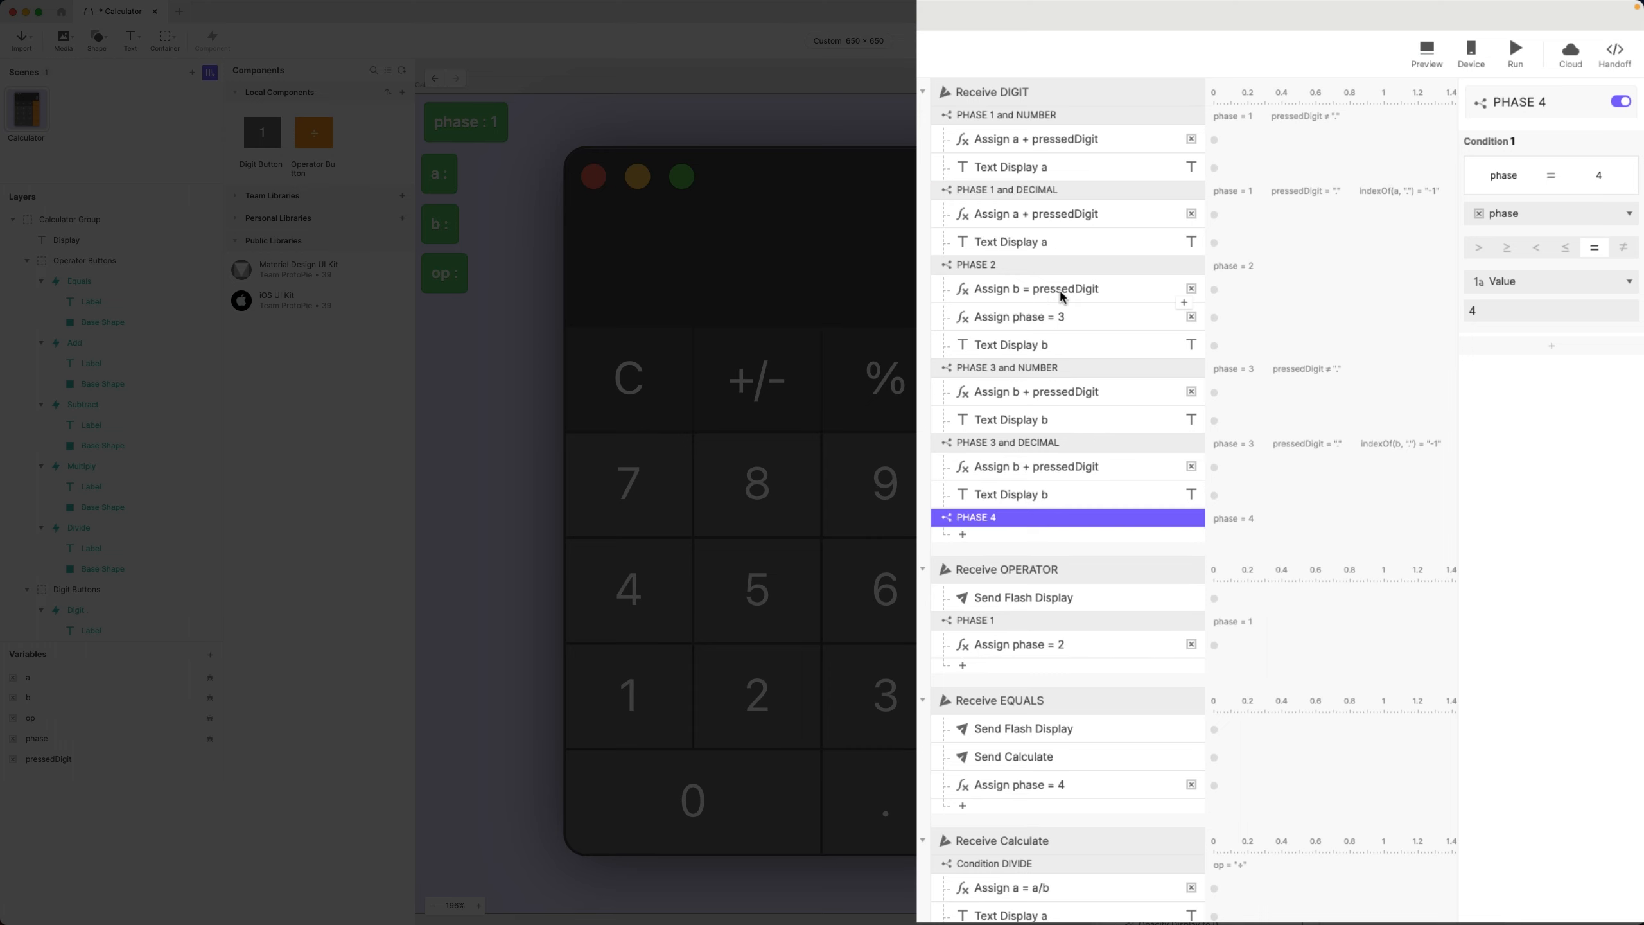
# - Copy the three responses of the PHASE 2 condition into the PHASE 4 condition
pyautogui.click(1061, 295)
pyautogui.keyDown('shift'); pyautogui.click(1057, 345); pyautogui.keyUp('shift')
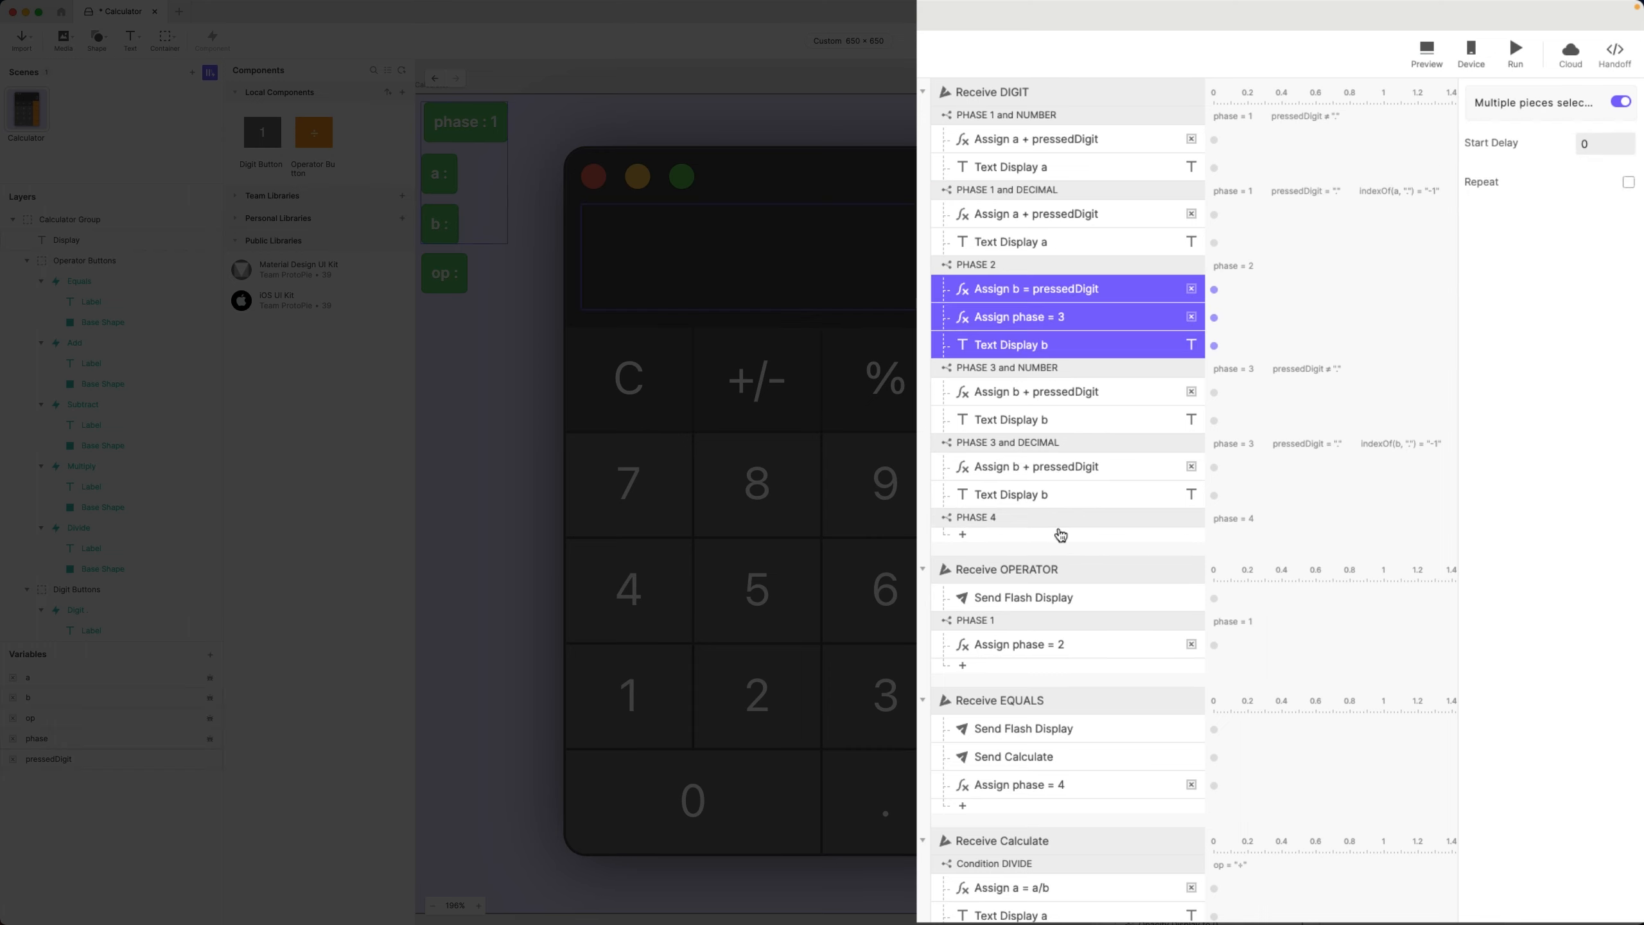
pyautogui.click(1050, 518)
pyautogui.press('super+v')
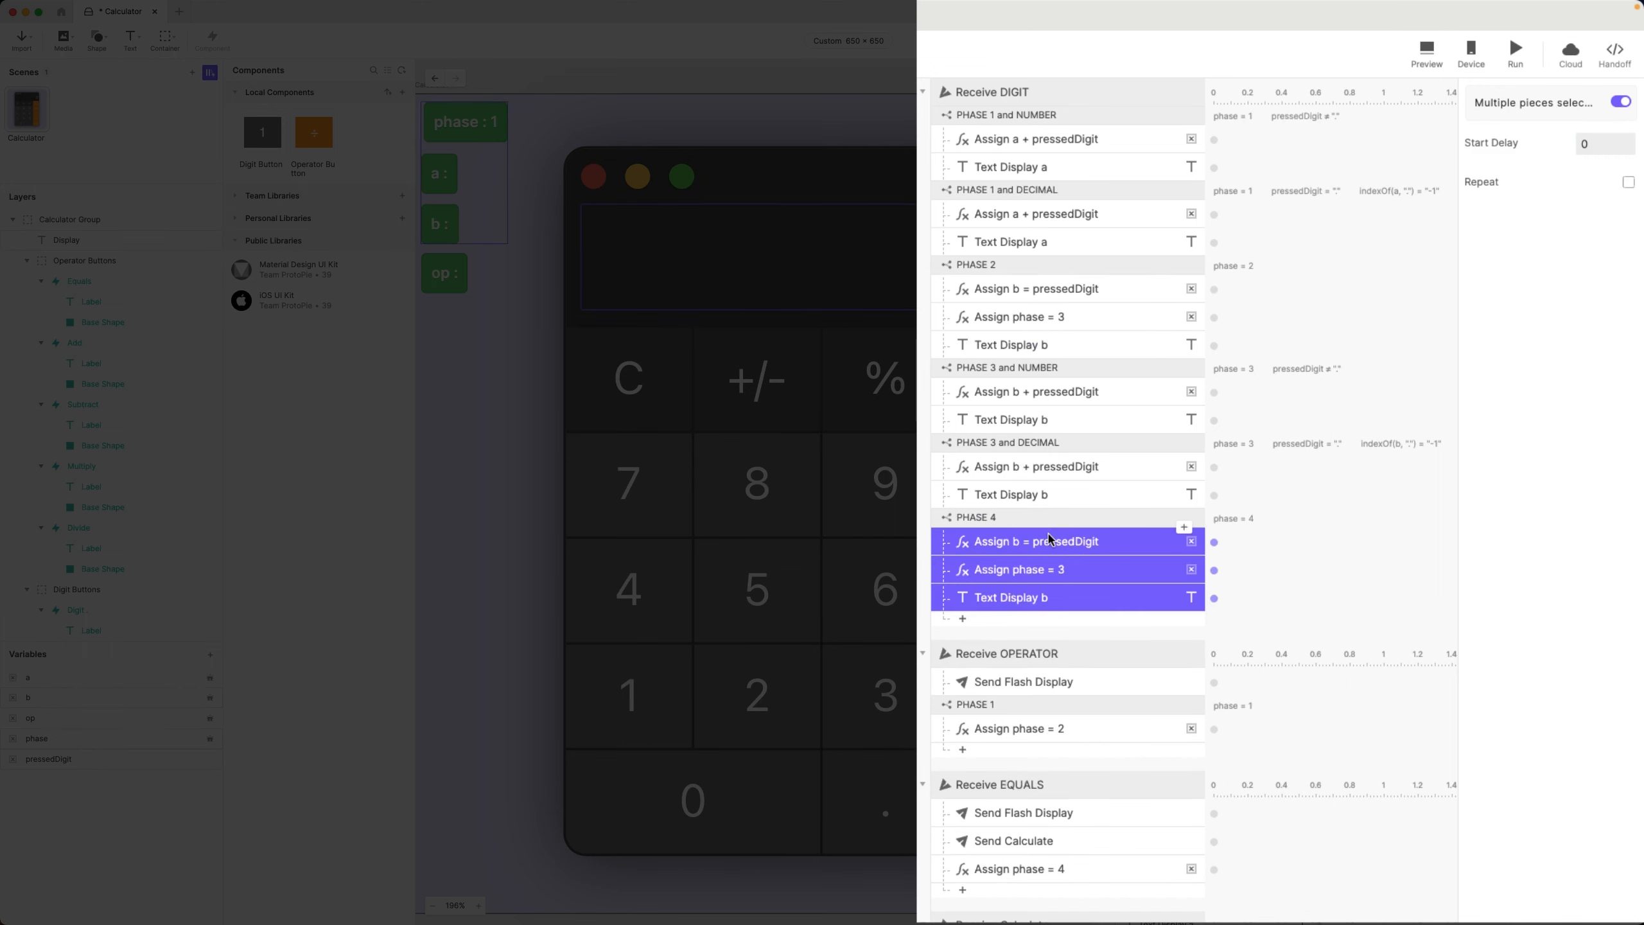
# - Switch the pressedDigit assignment under PHASE 4 to variable a and rename it "Assign a = pressedDigit"
pyautogui.click(1048, 541)
pyautogui.click(1525, 134)
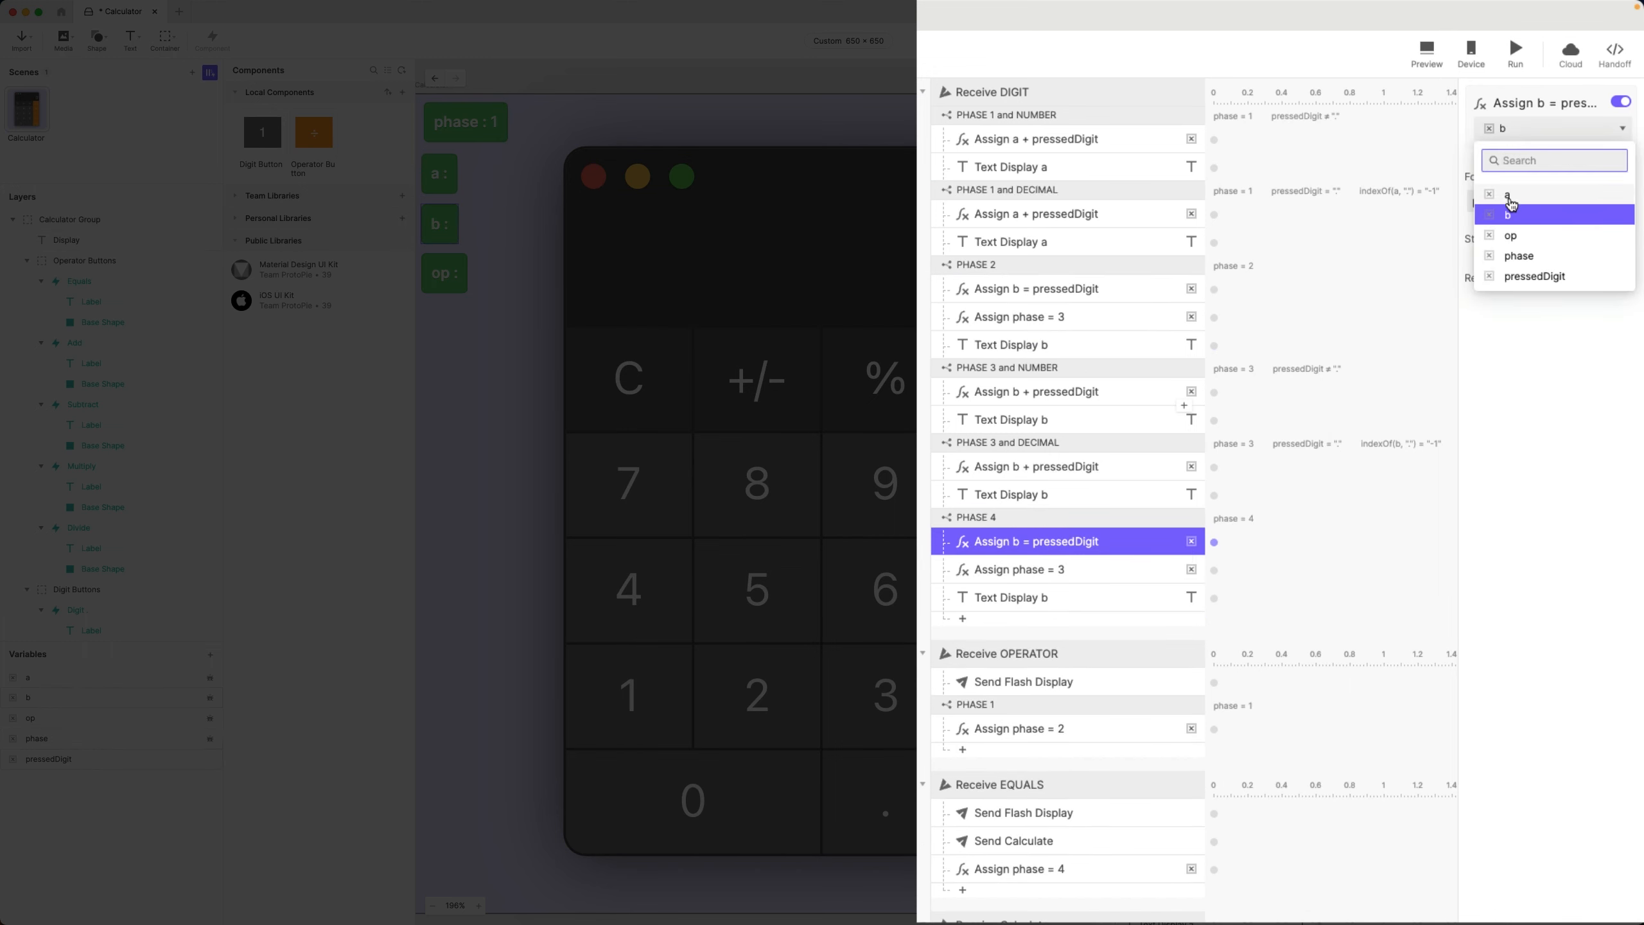
pyautogui.click(1510, 195)
pyautogui.doubleClick(1021, 541)
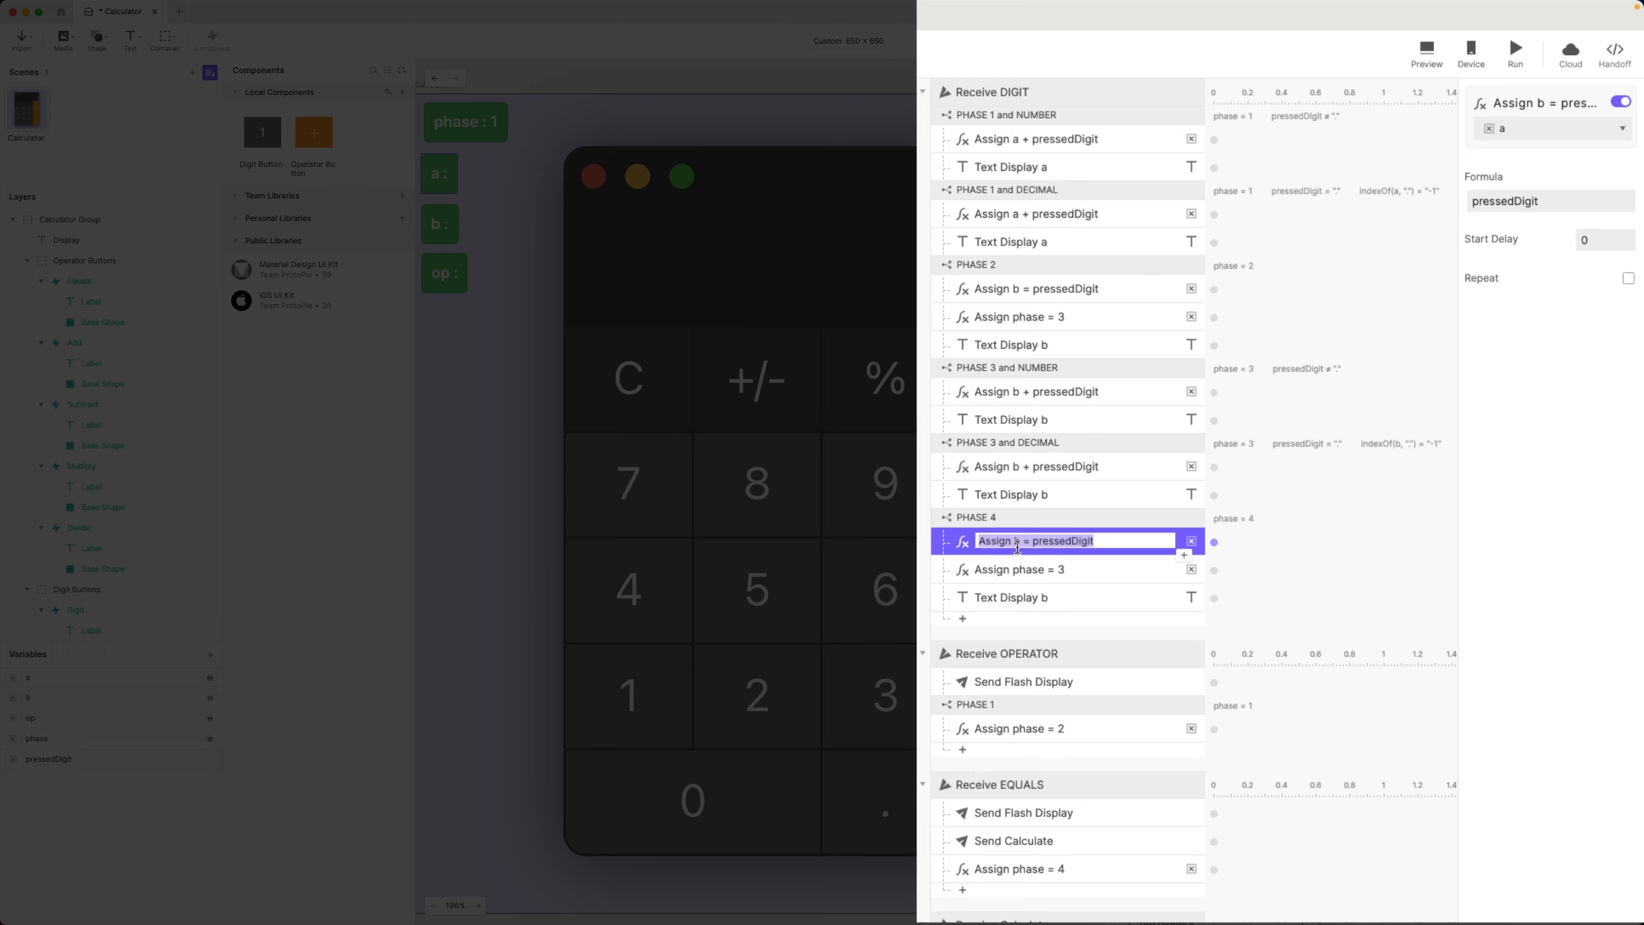
pyautogui.click(1020, 542)
pyautogui.press('BackSpace')
pyautogui.write('a')
pyautogui.press('Return')
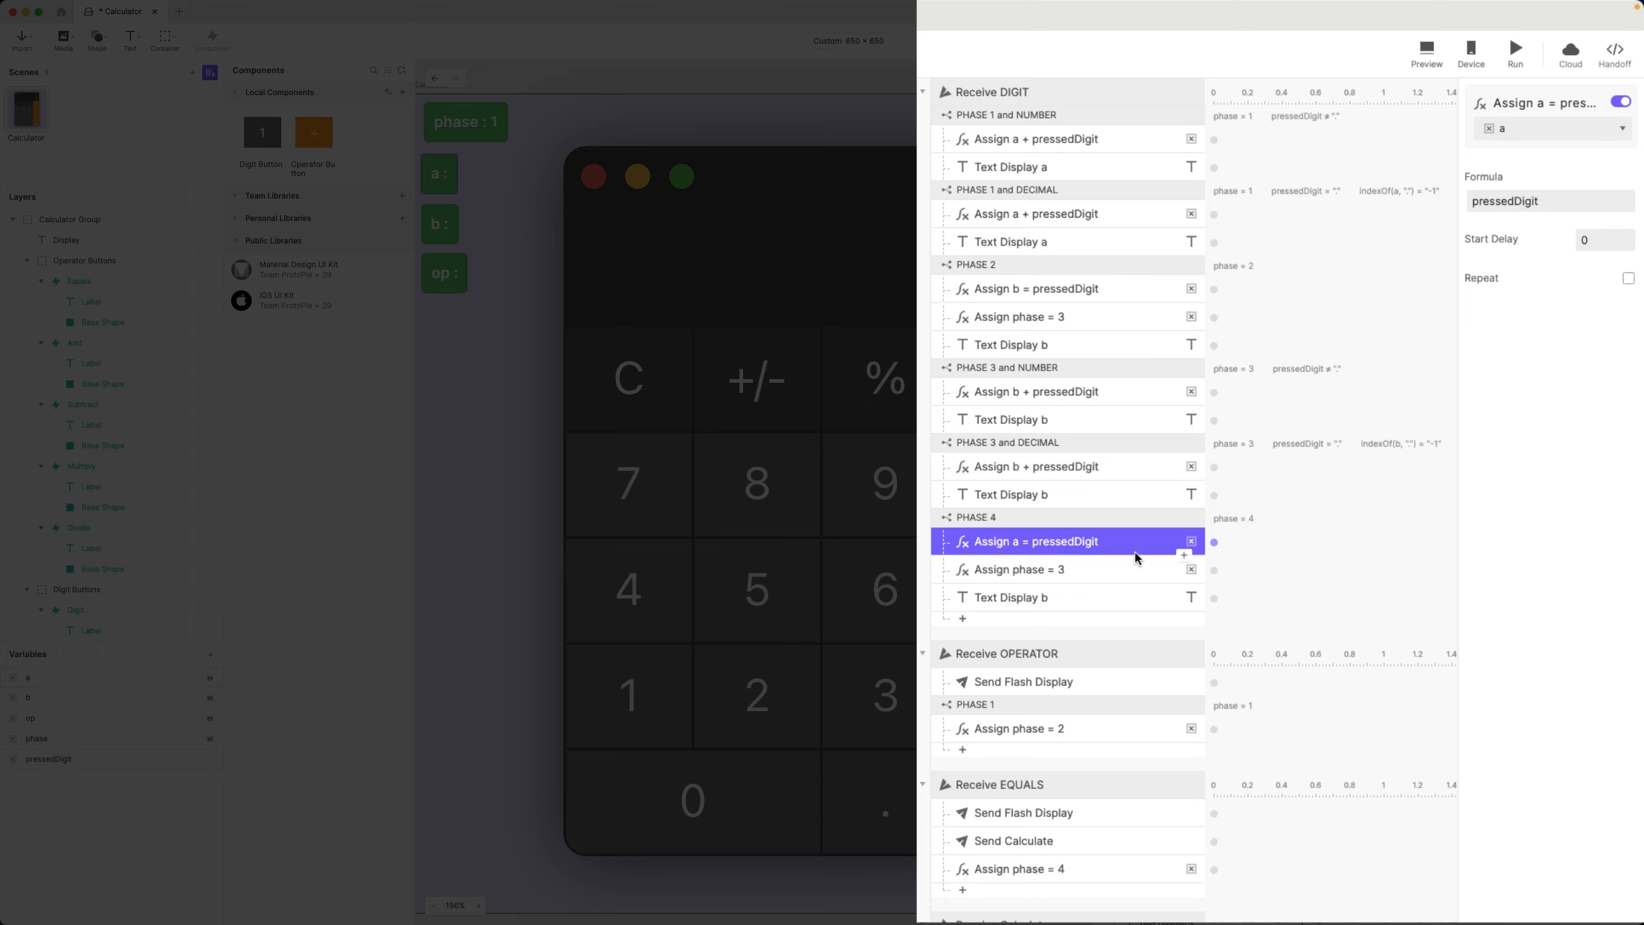
# - Set the phase assignment under PHASE 4 to 1 and rename it "Assign phase = 1"
pyautogui.click(1060, 570)
pyautogui.click(1500, 198)
pyautogui.write('1')
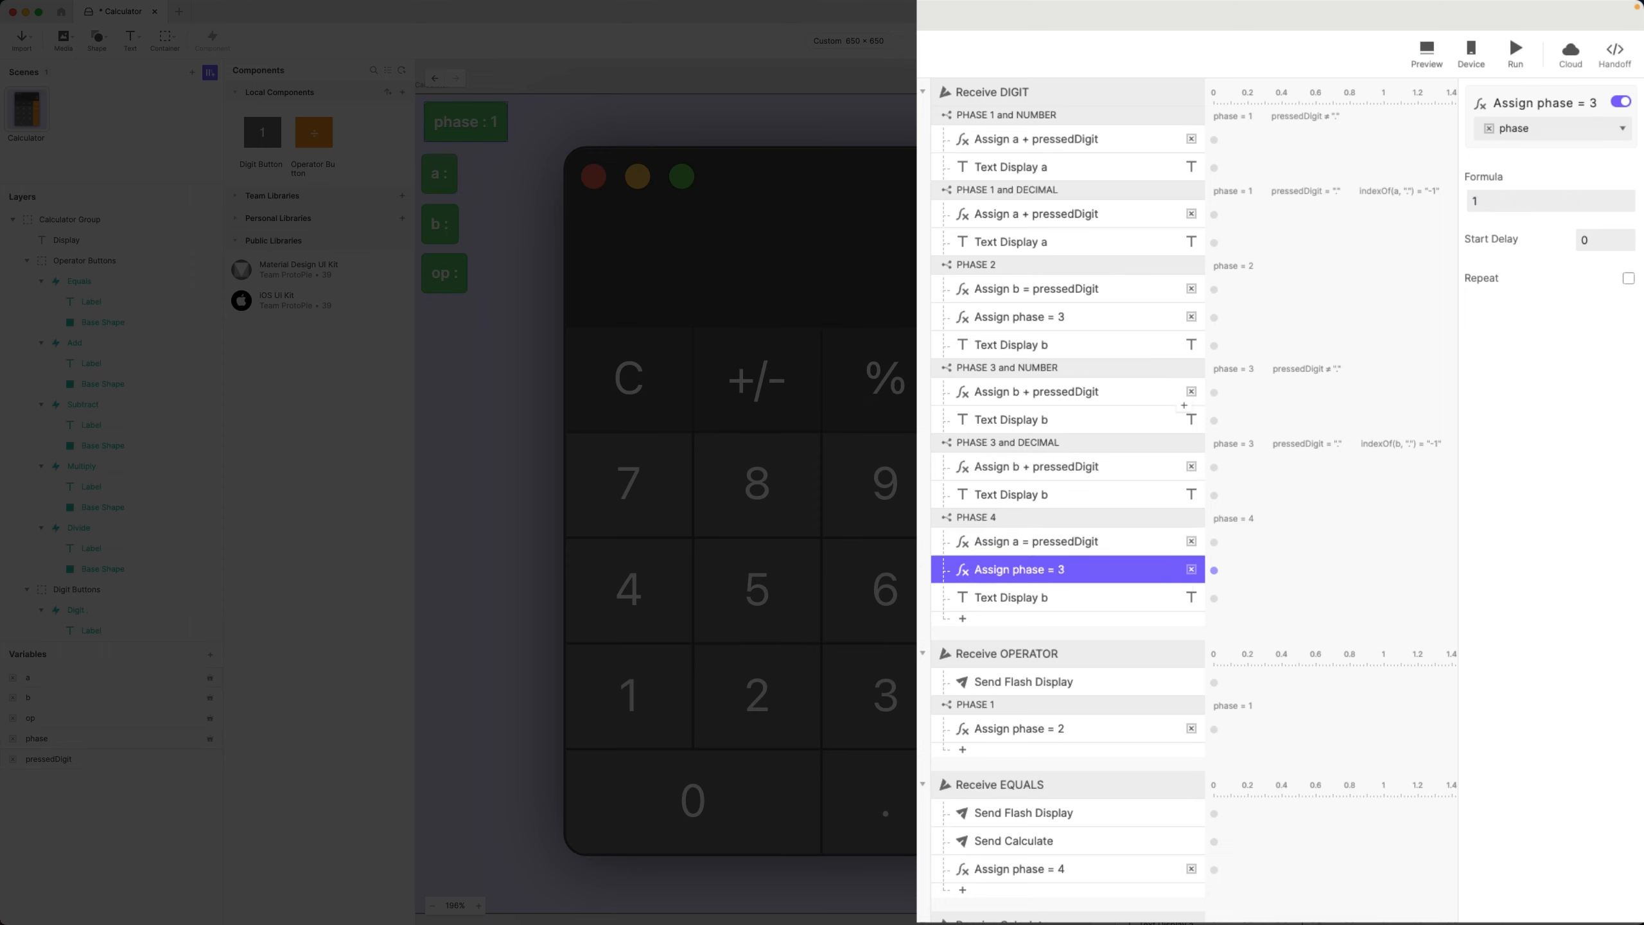
pyautogui.doubleClick(1044, 570)
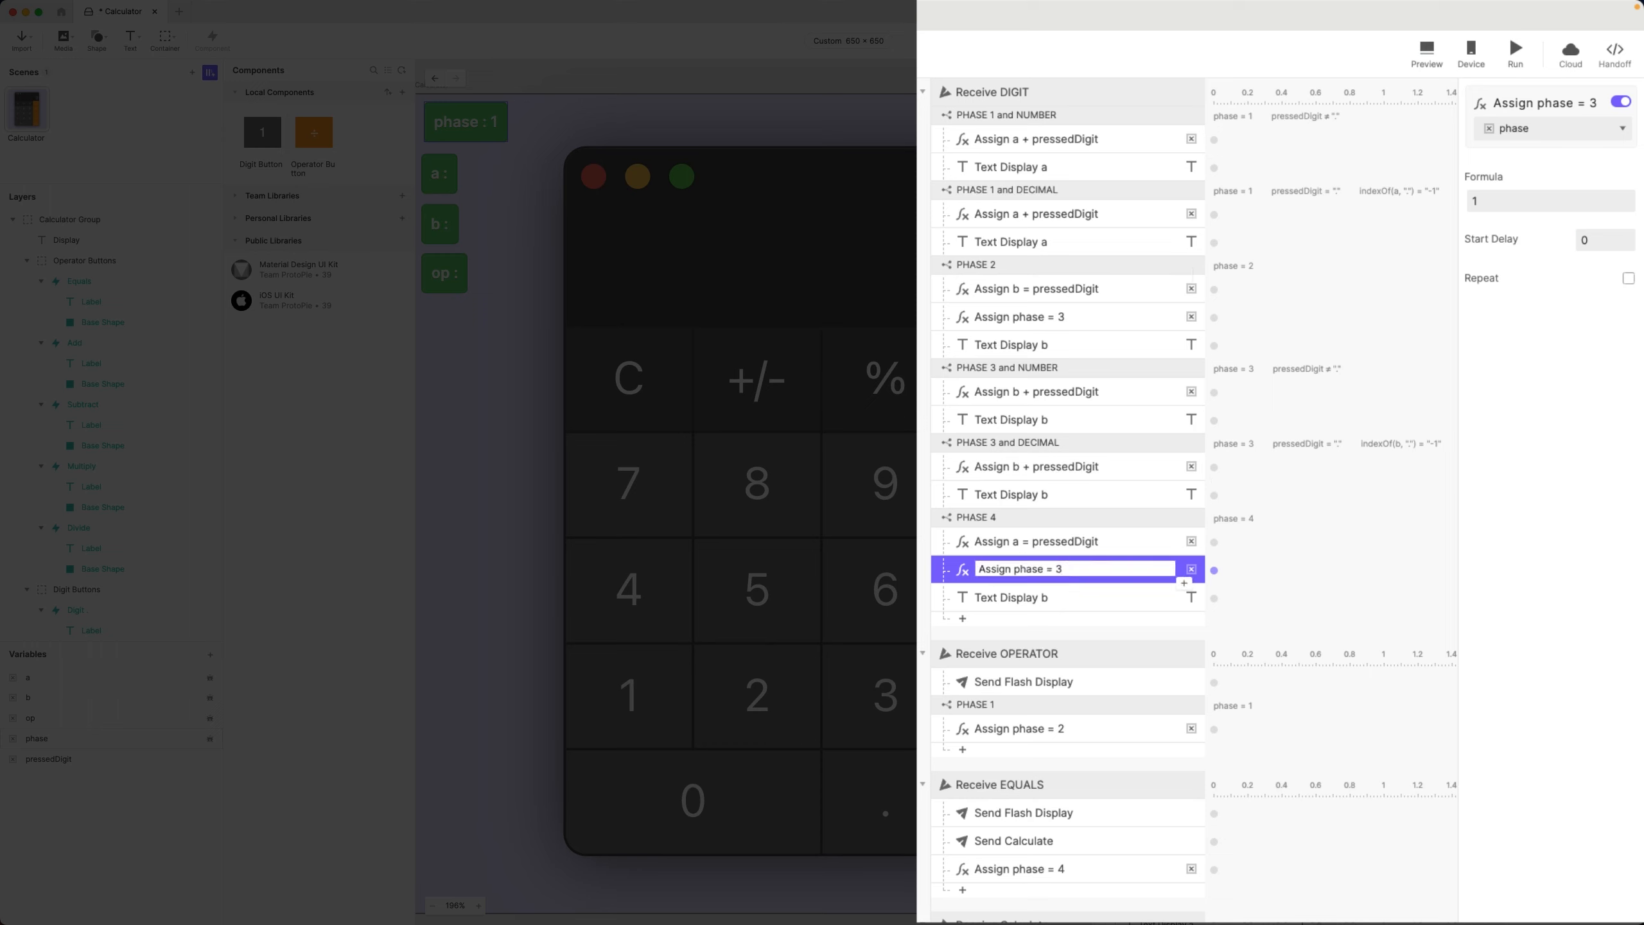
pyautogui.press('BackSpace')
pyautogui.write('1')
pyautogui.press('Return')
# - Change the Text response formula under PHASE 4 to number(a) and rename the response "Text Display a"
pyautogui.click(1034, 609)
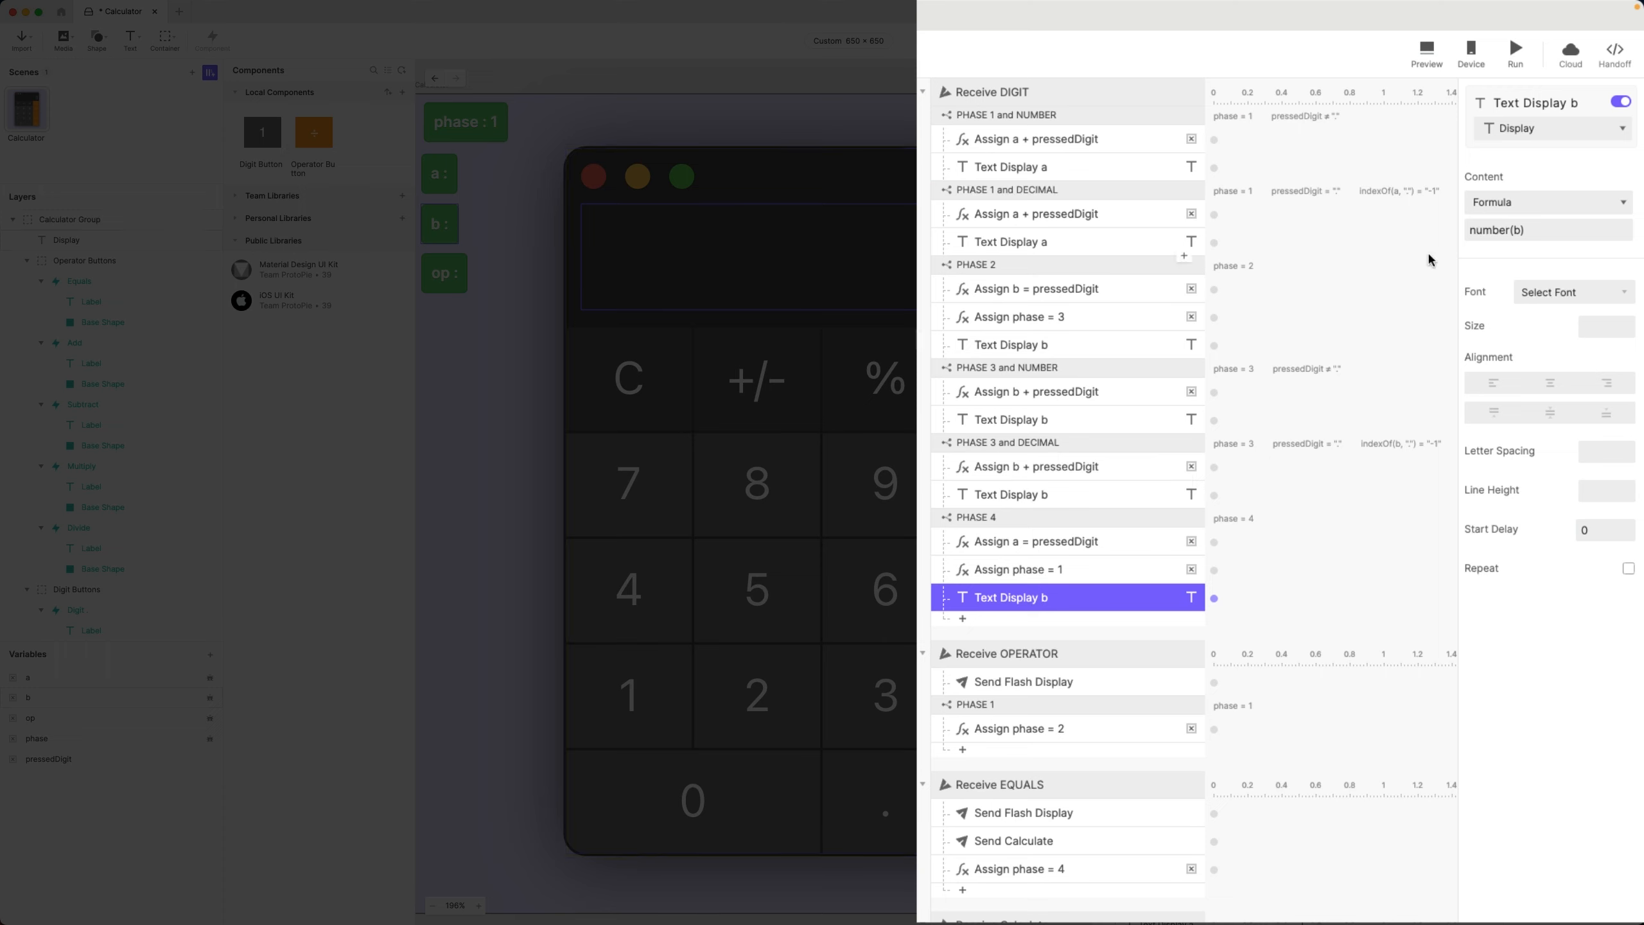
pyautogui.click(1534, 232)
pyautogui.press('Left')
pyautogui.press('BackSpace')
pyautogui.write('a')
pyautogui.click(1474, 643)
pyautogui.doubleClick(1021, 604)
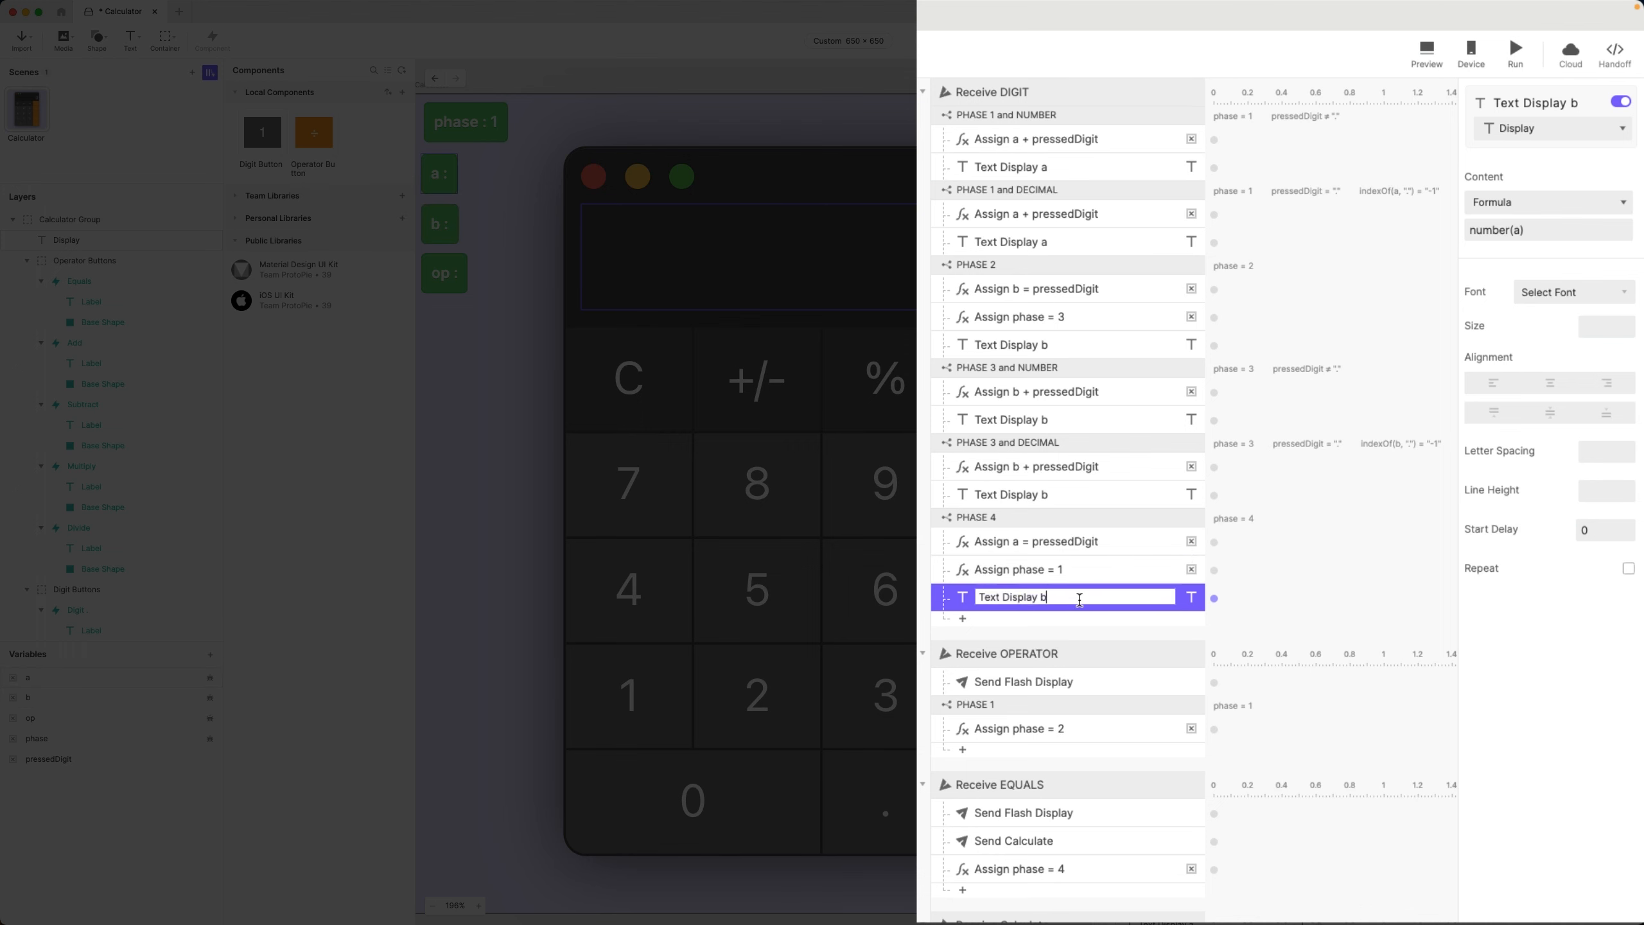
pyautogui.press('BackSpace')
pyautogui.write('a')
pyautogui.press('Return')
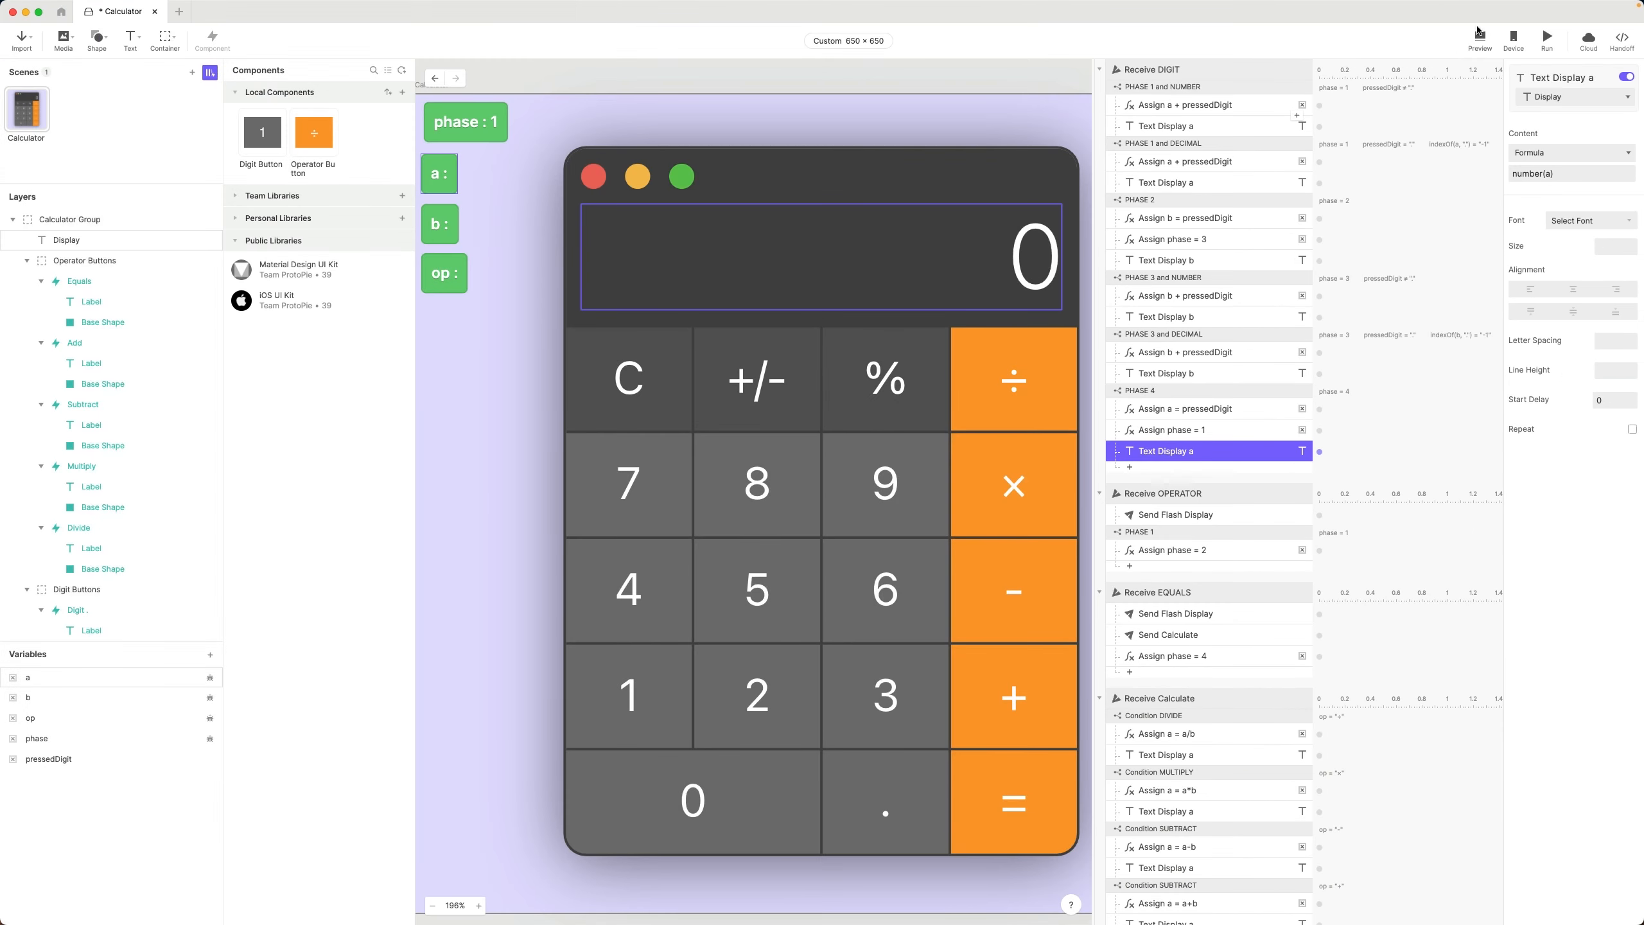
# - Open the calculator preview and test the multiplication 45 × 5 through to equals
pyautogui.click(1481, 38)
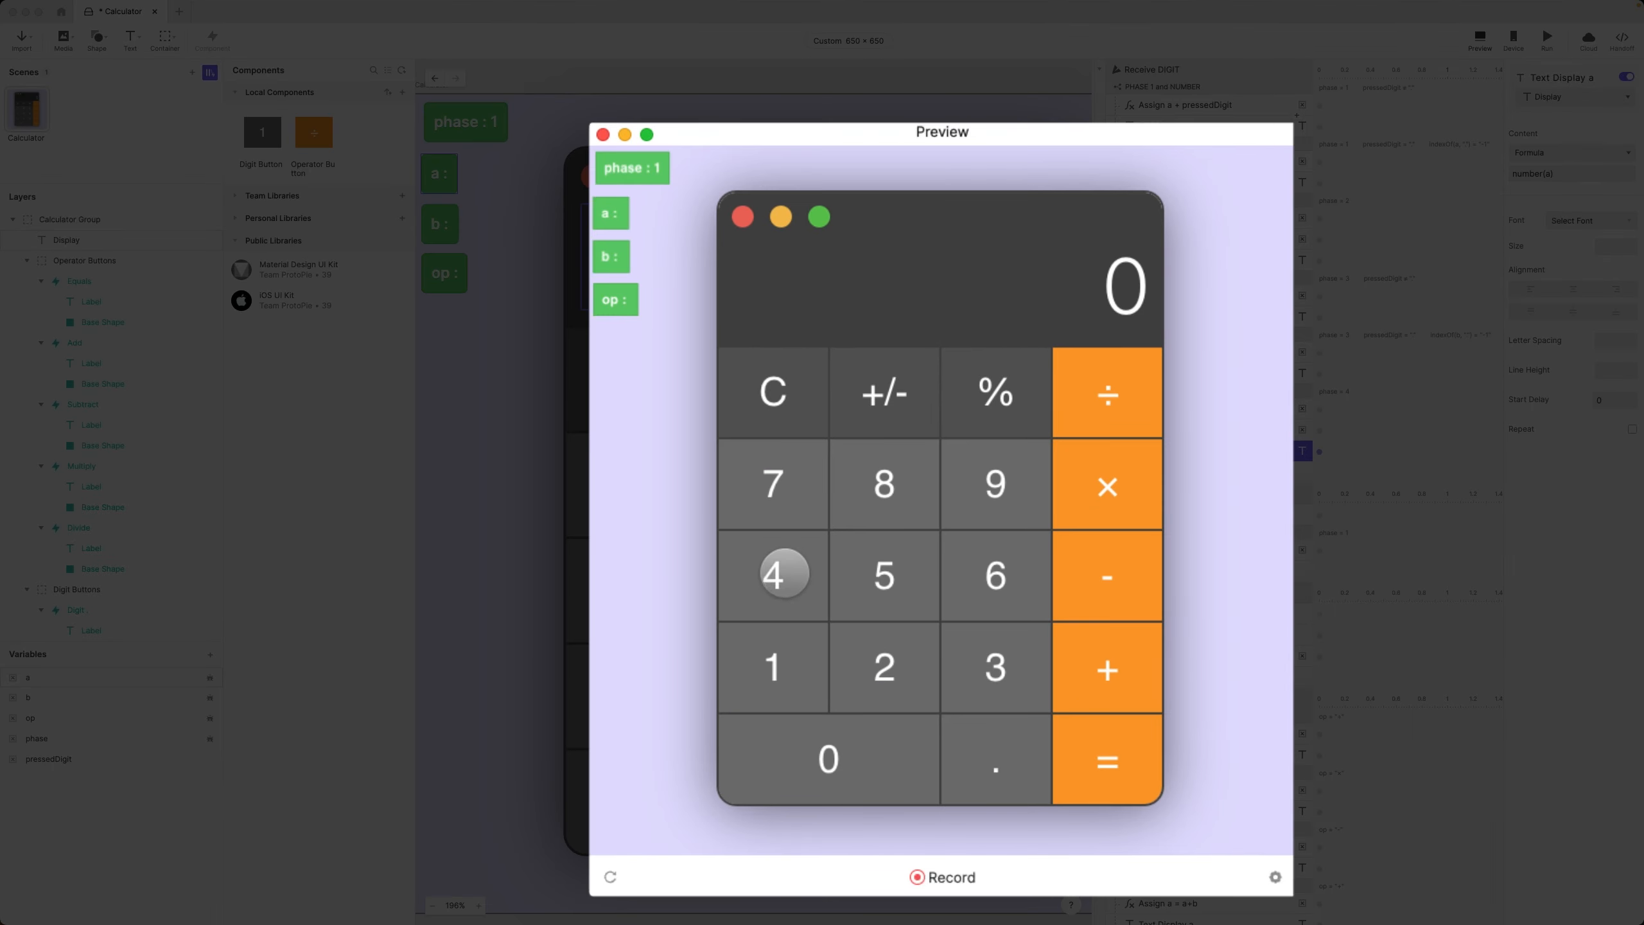
pyautogui.click(785, 573)
pyautogui.click(858, 576)
pyautogui.click(1086, 484)
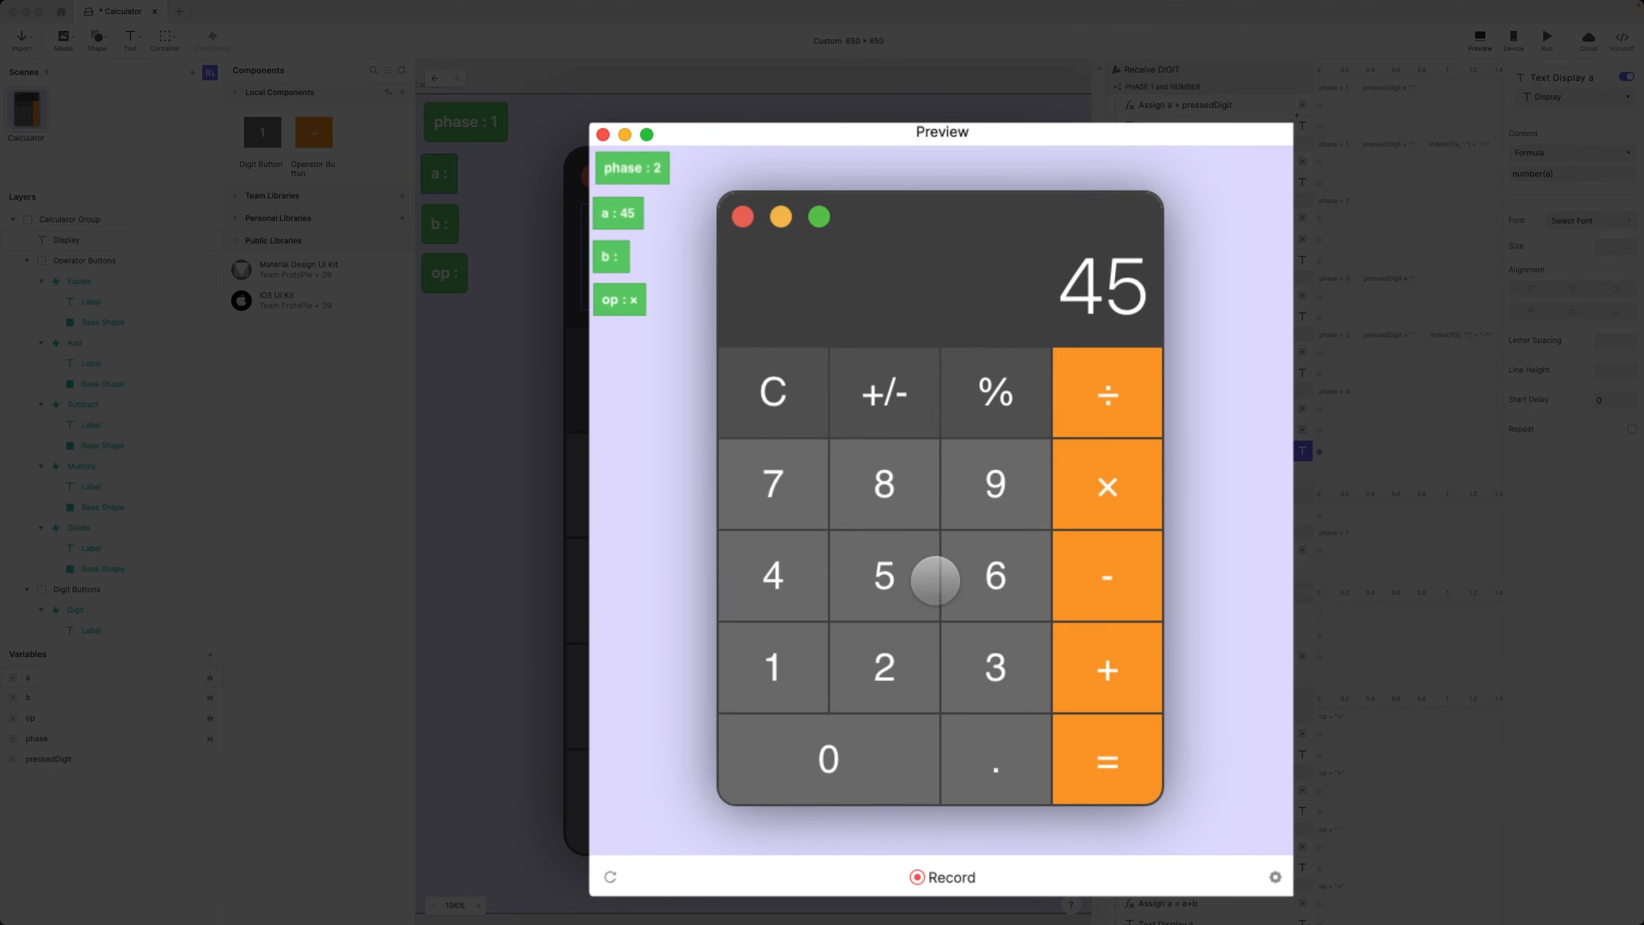
pyautogui.click(899, 580)
pyautogui.click(1121, 762)
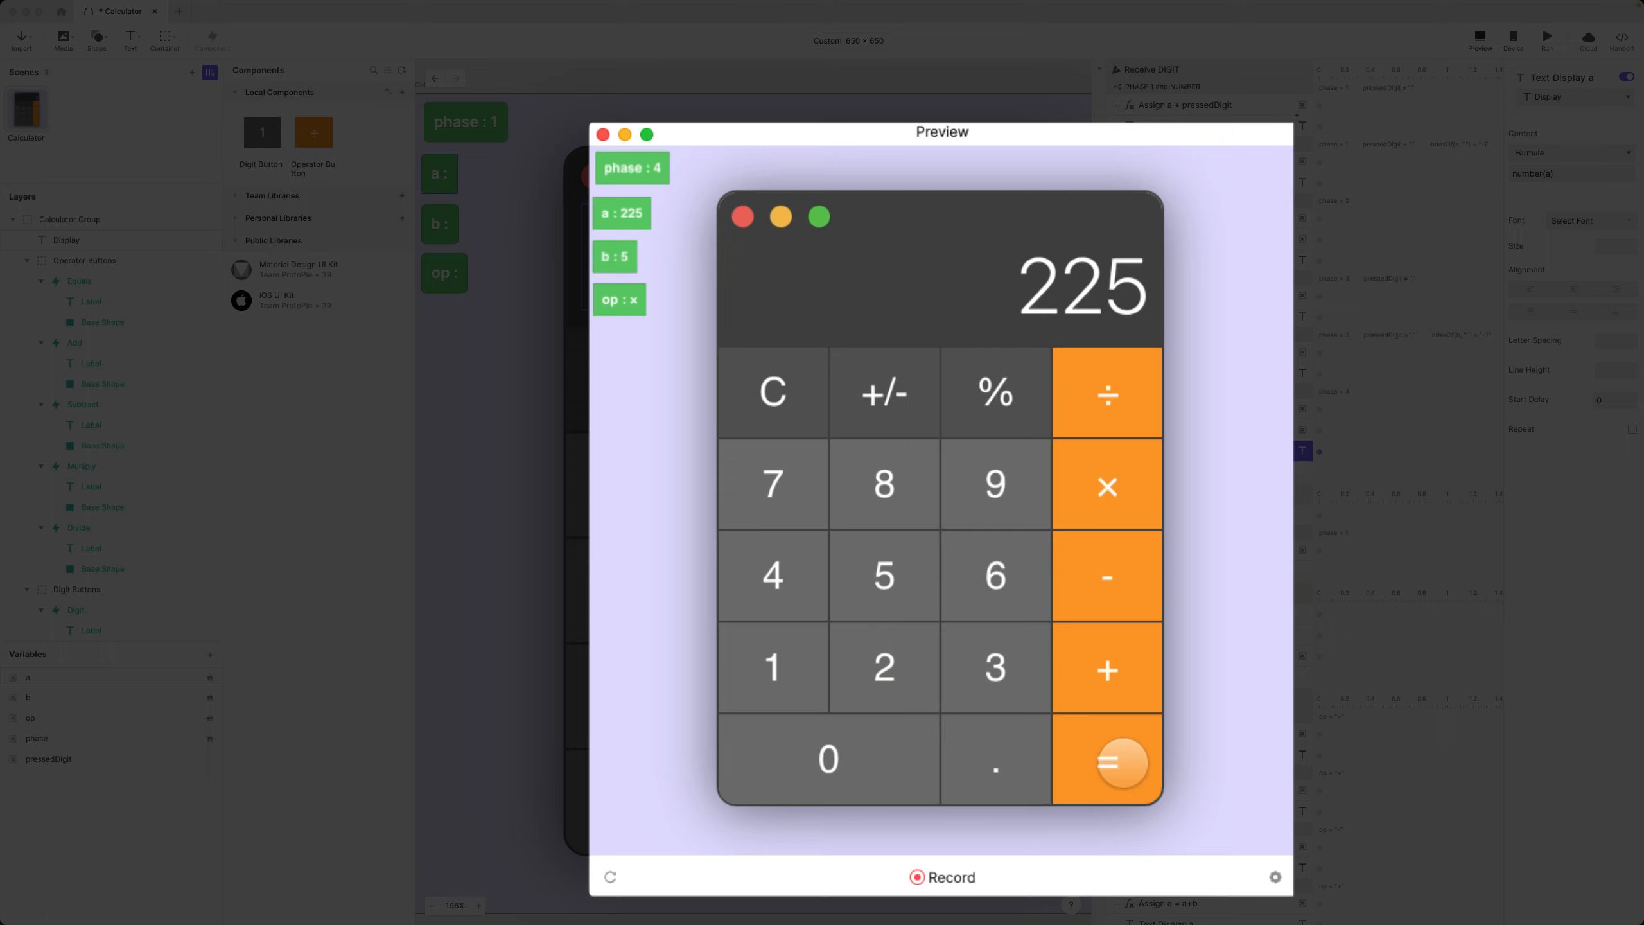
# - Test starting a new calculation directly after the previous result by computing 23 + 7
pyautogui.click(882, 662)
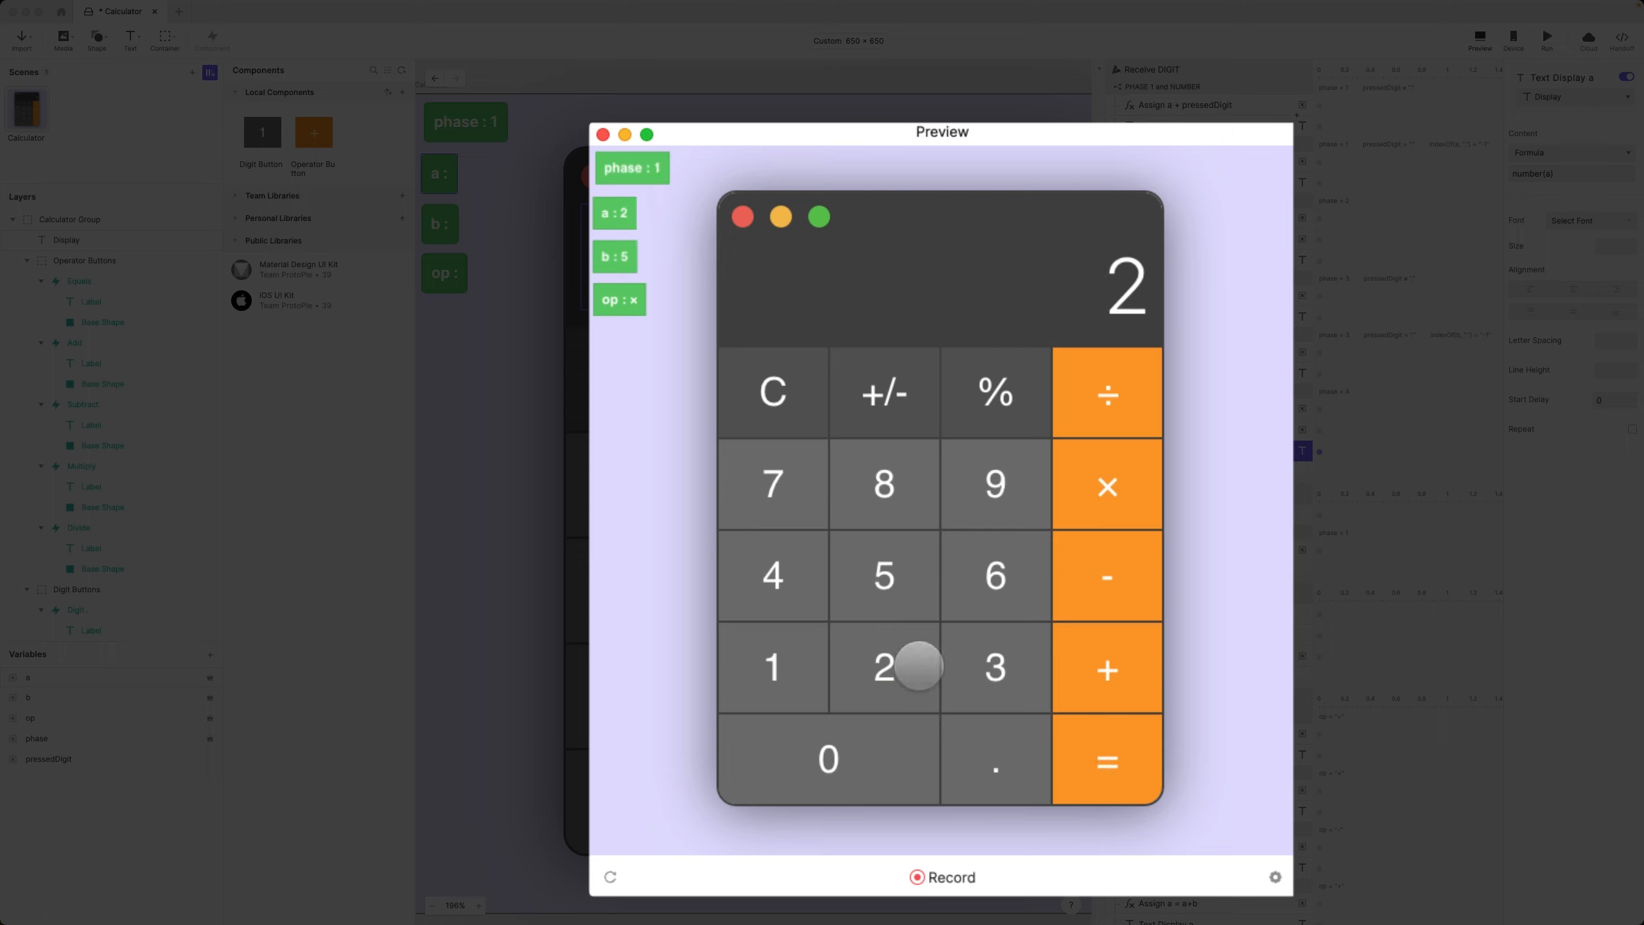
pyautogui.click(980, 667)
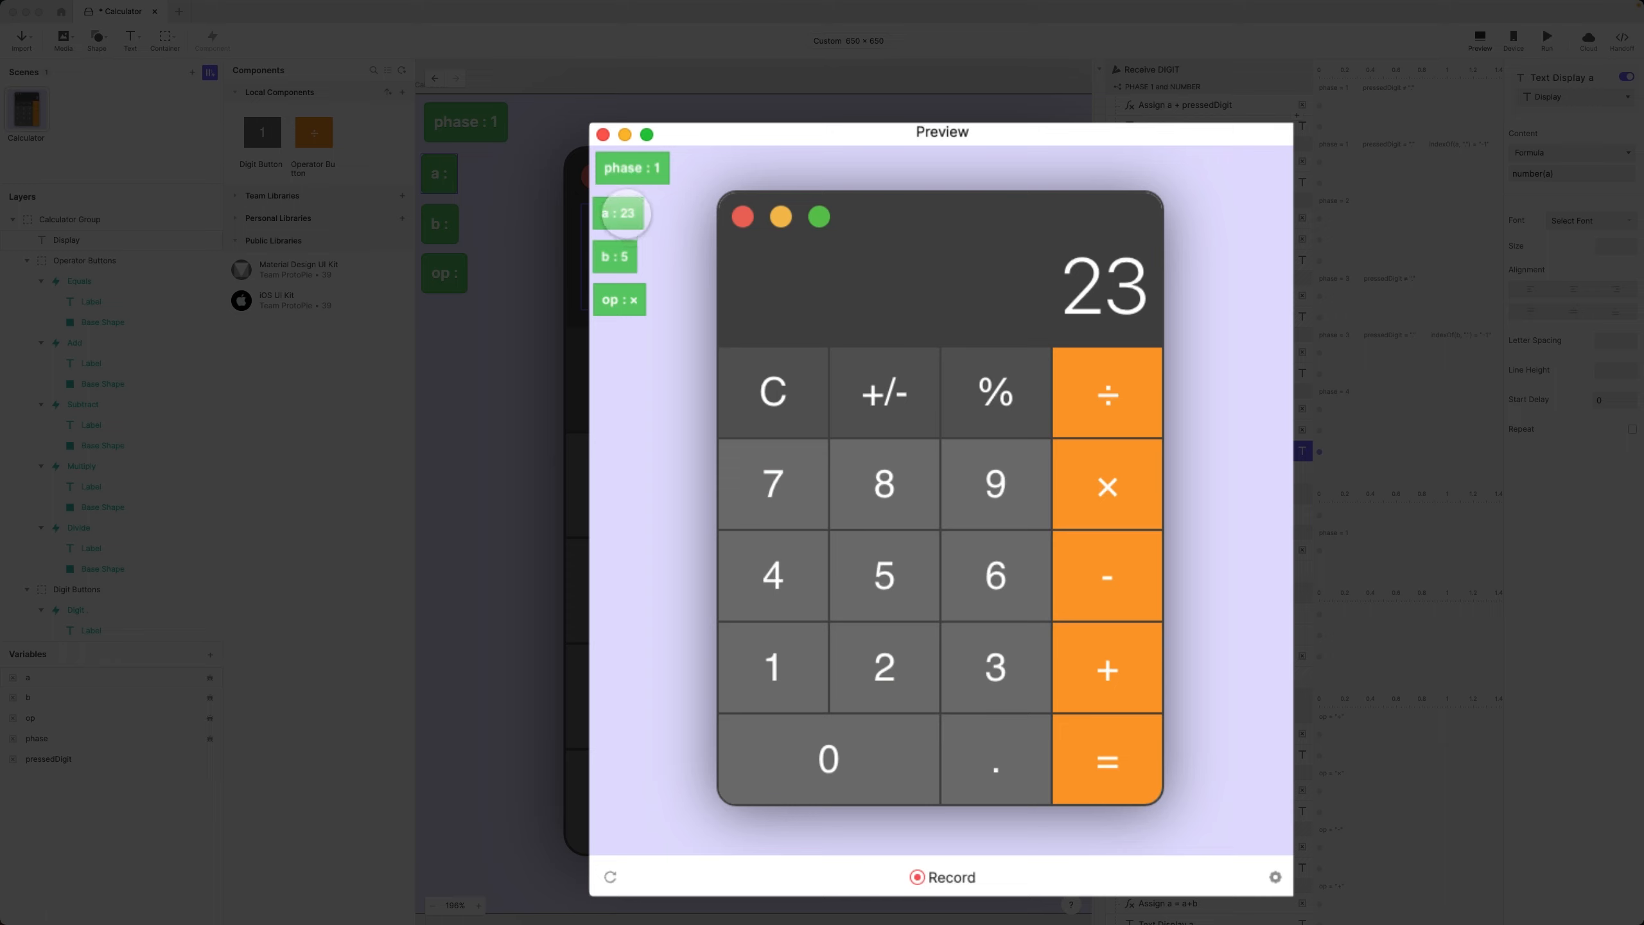
pyautogui.click(1097, 667)
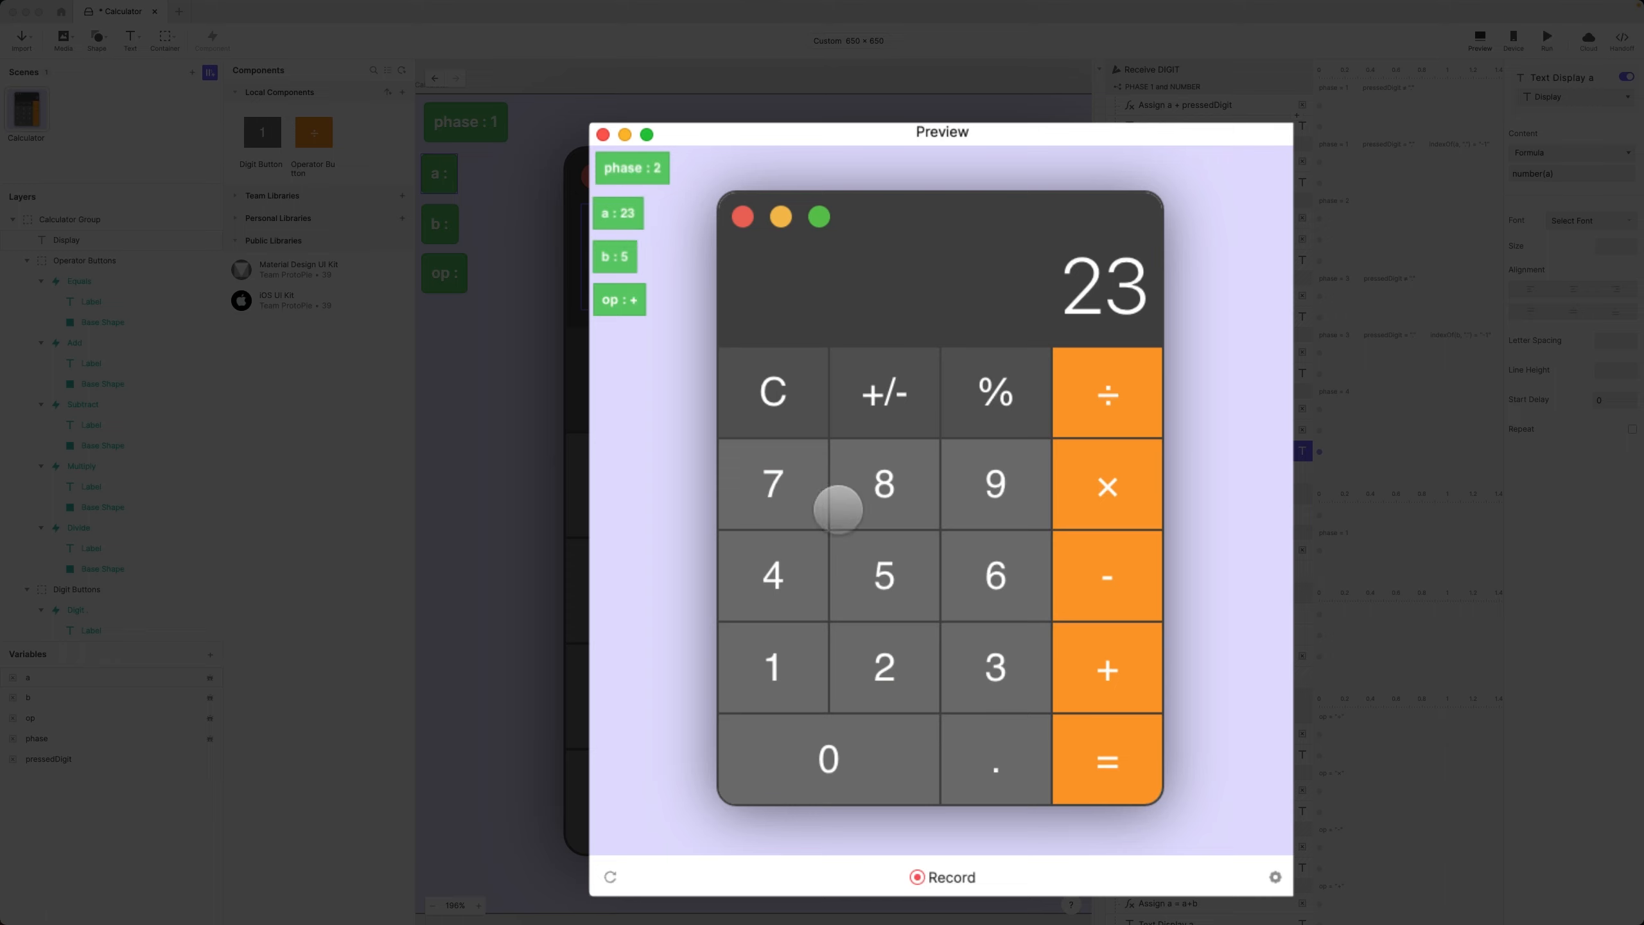
pyautogui.click(791, 486)
pyautogui.click(1111, 756)
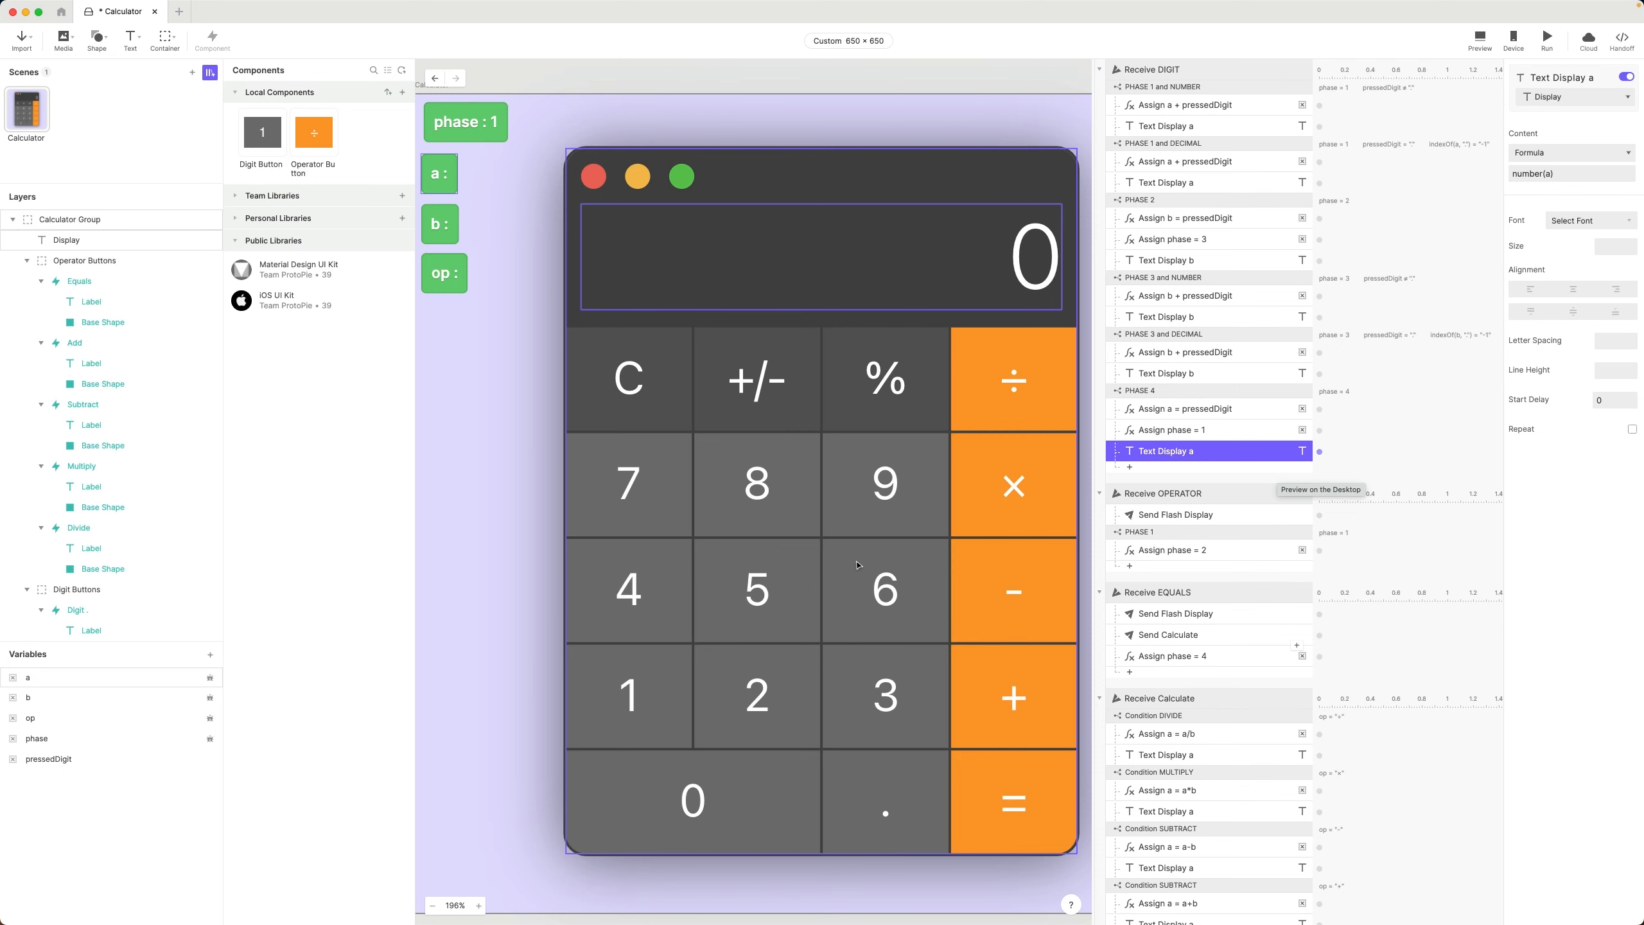
# - Open the calculator preview and compute 25 + 5 through to equals
pyautogui.click(1479, 40)
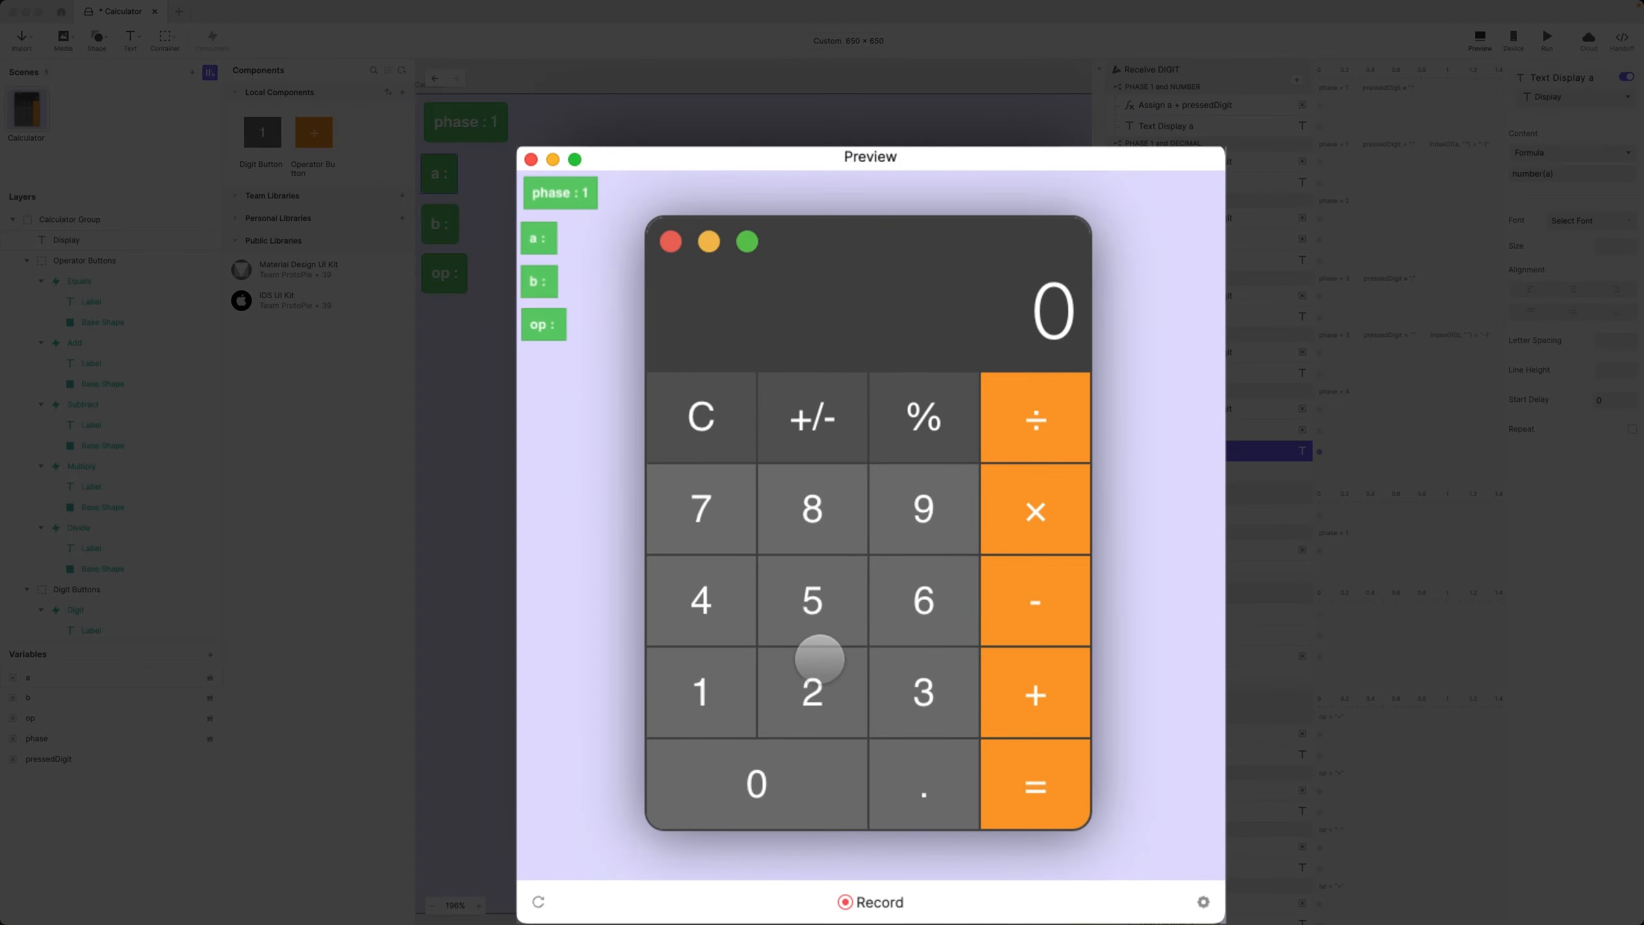
pyautogui.click(811, 674)
pyautogui.click(813, 615)
pyautogui.click(1034, 692)
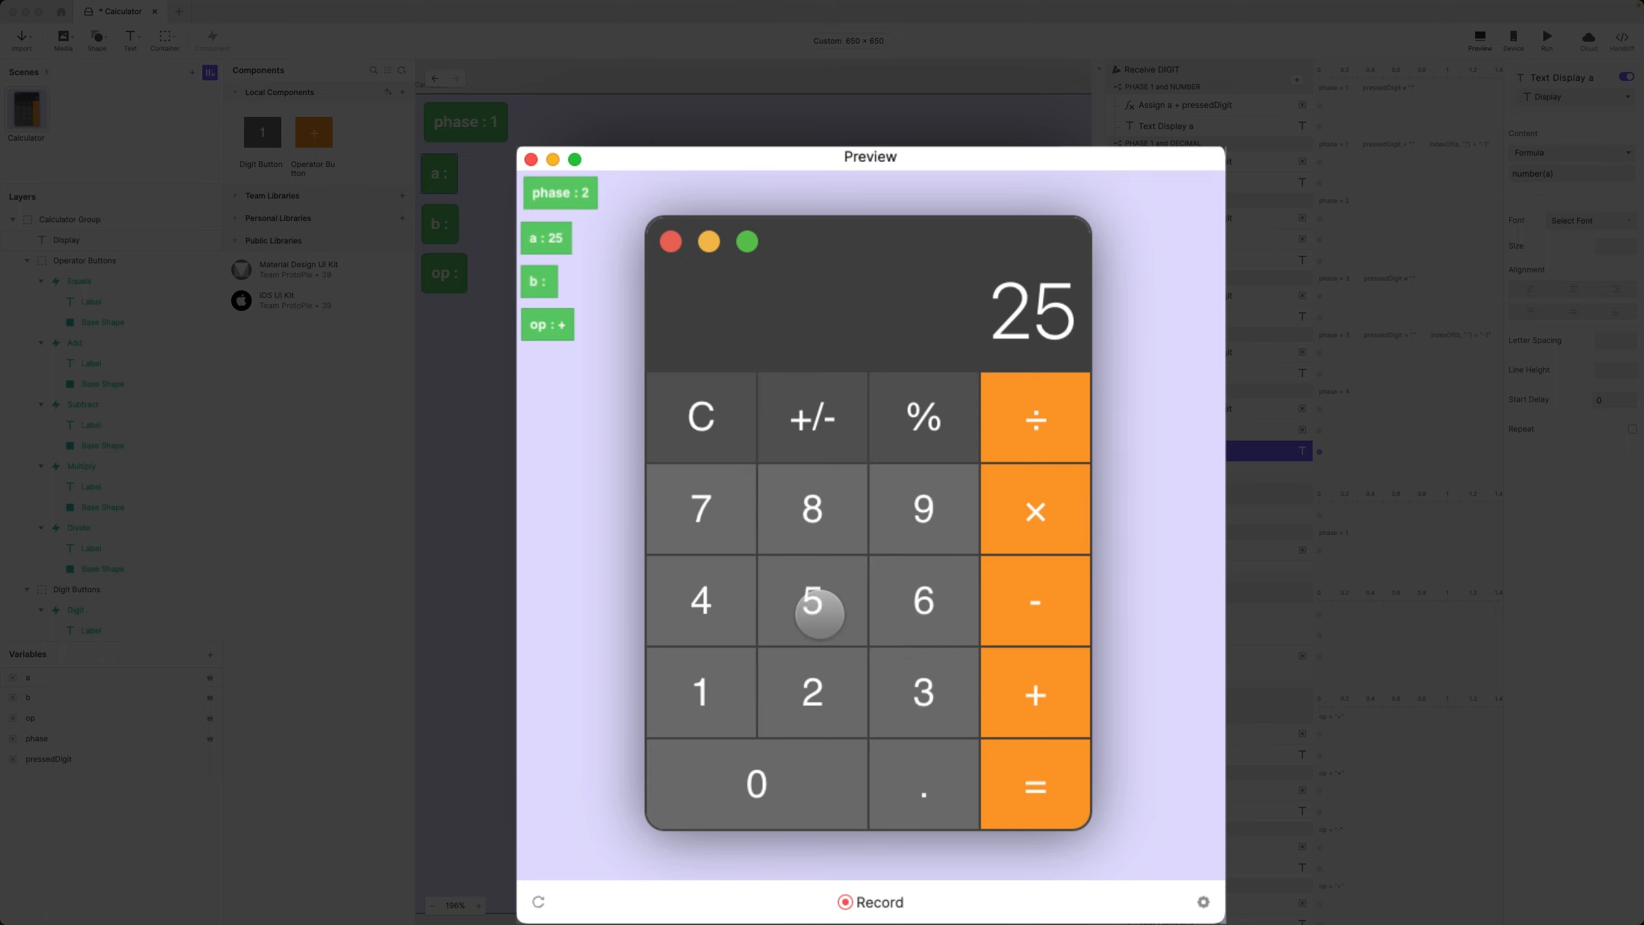
pyautogui.click(815, 613)
pyautogui.click(1030, 781)
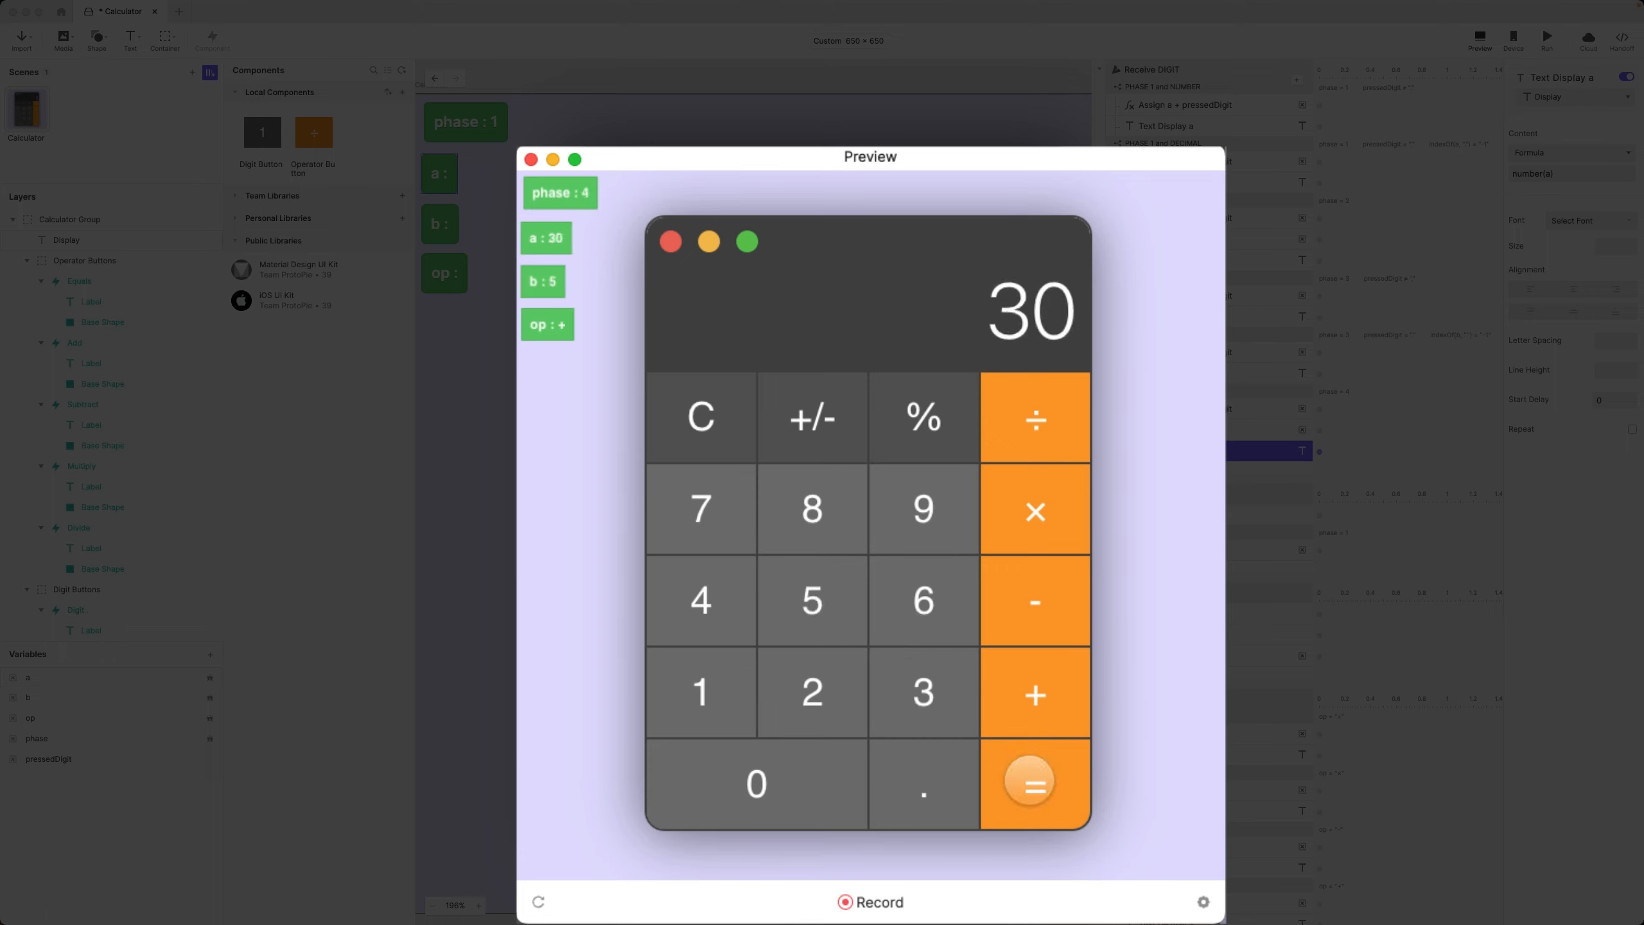
# - Test continuing from the result with × and the digit 4, and close the preview
pyautogui.click(1039, 513)
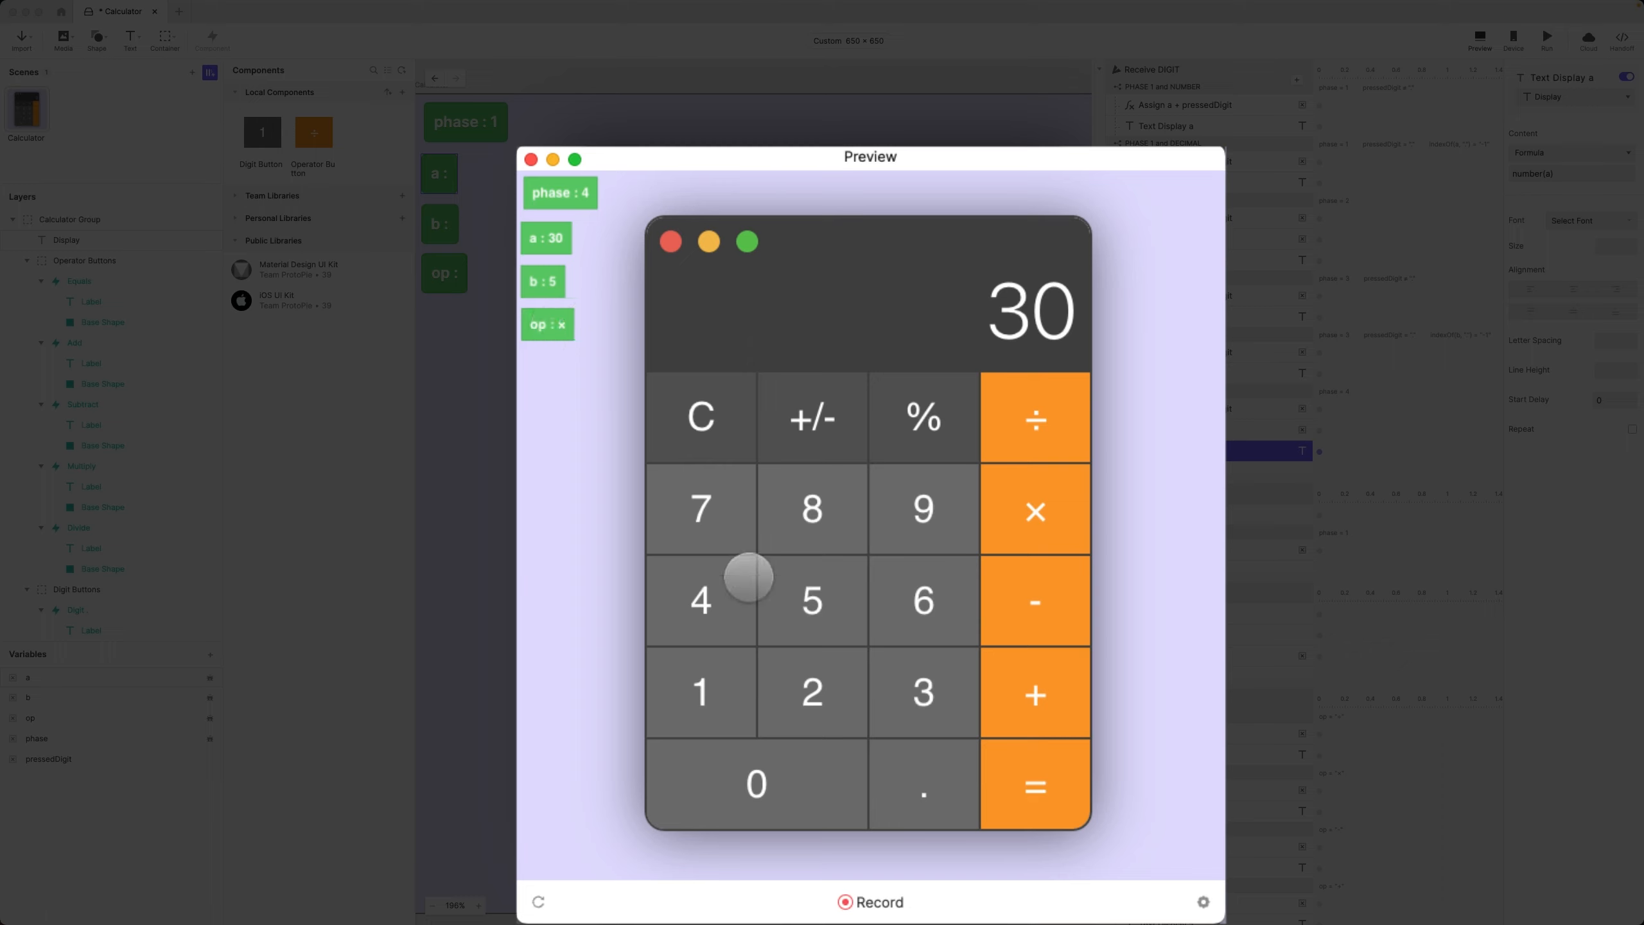
pyautogui.click(715, 601)
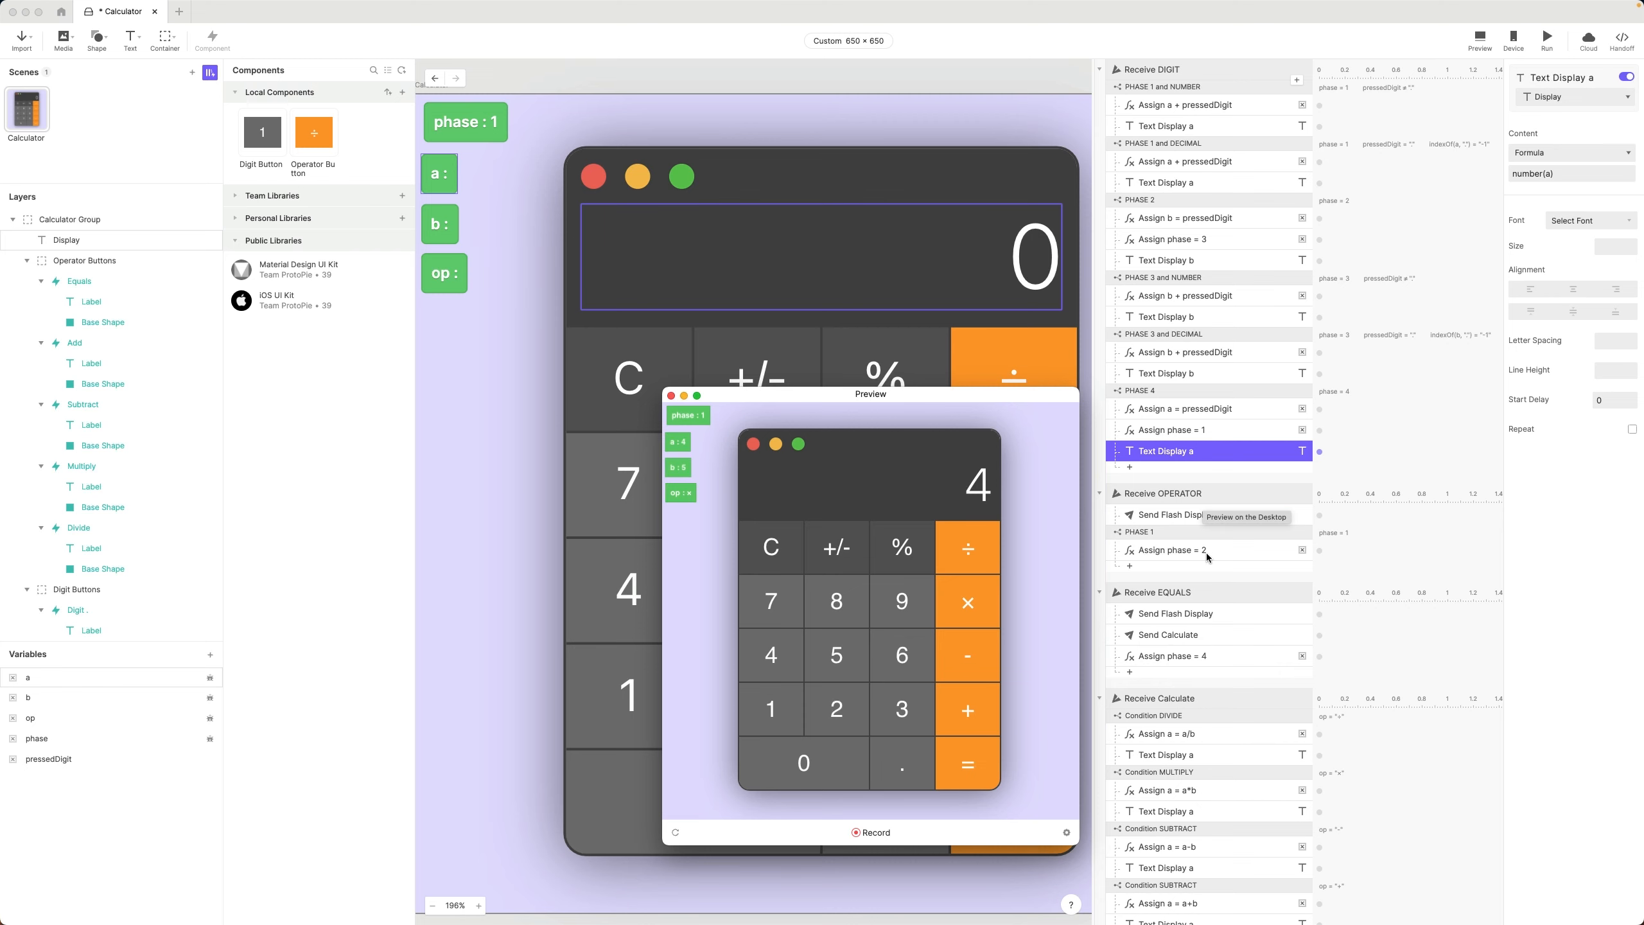
pyautogui.click(671, 396)
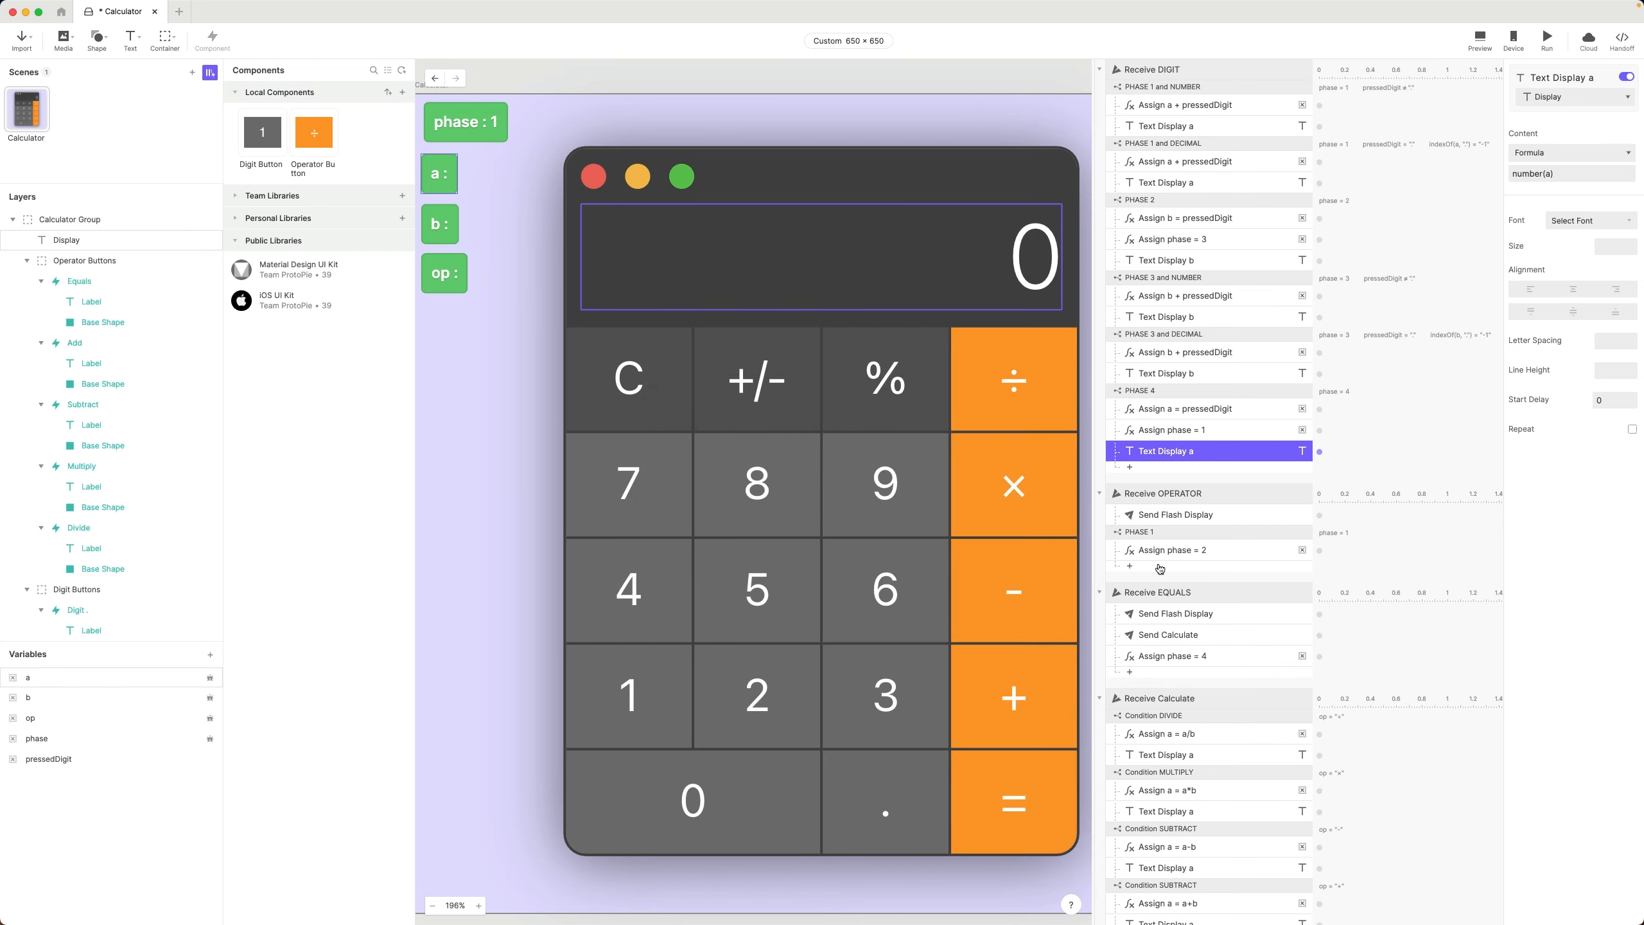
# - Add a condition under PHASE 1 in Receive OPERATOR that checks whether the phase variable equals 4
pyautogui.click(1160, 567)
pyautogui.click(1228, 852)
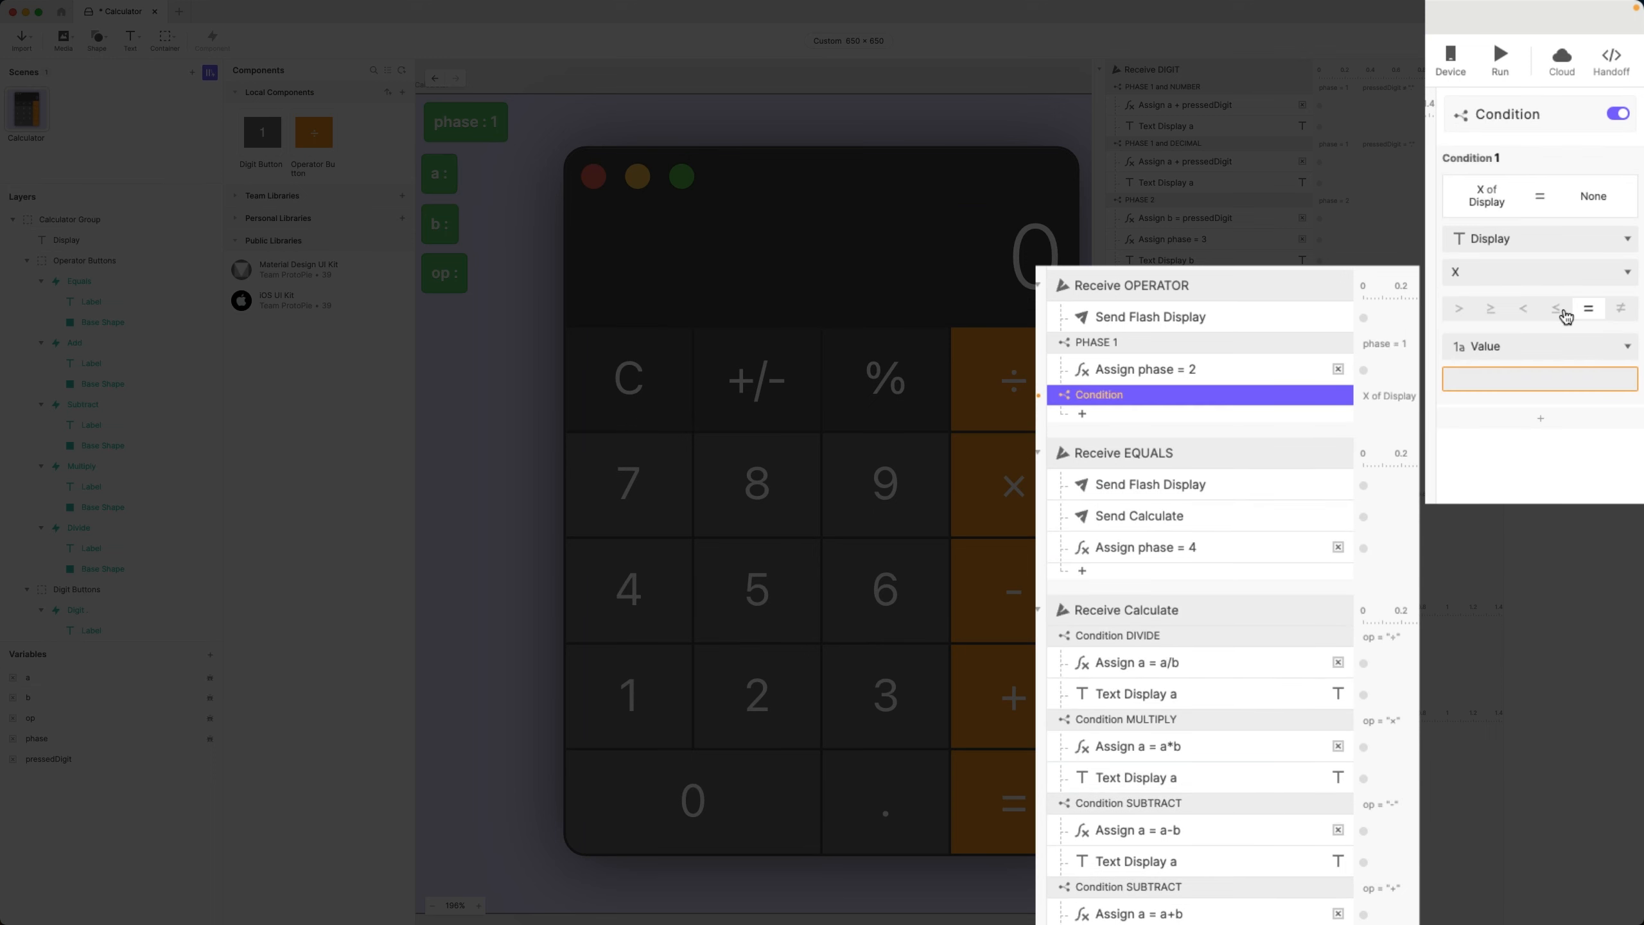
pyautogui.click(1507, 239)
pyautogui.click(1501, 411)
pyautogui.click(1521, 343)
pyautogui.write('4')
pyautogui.press('Return')
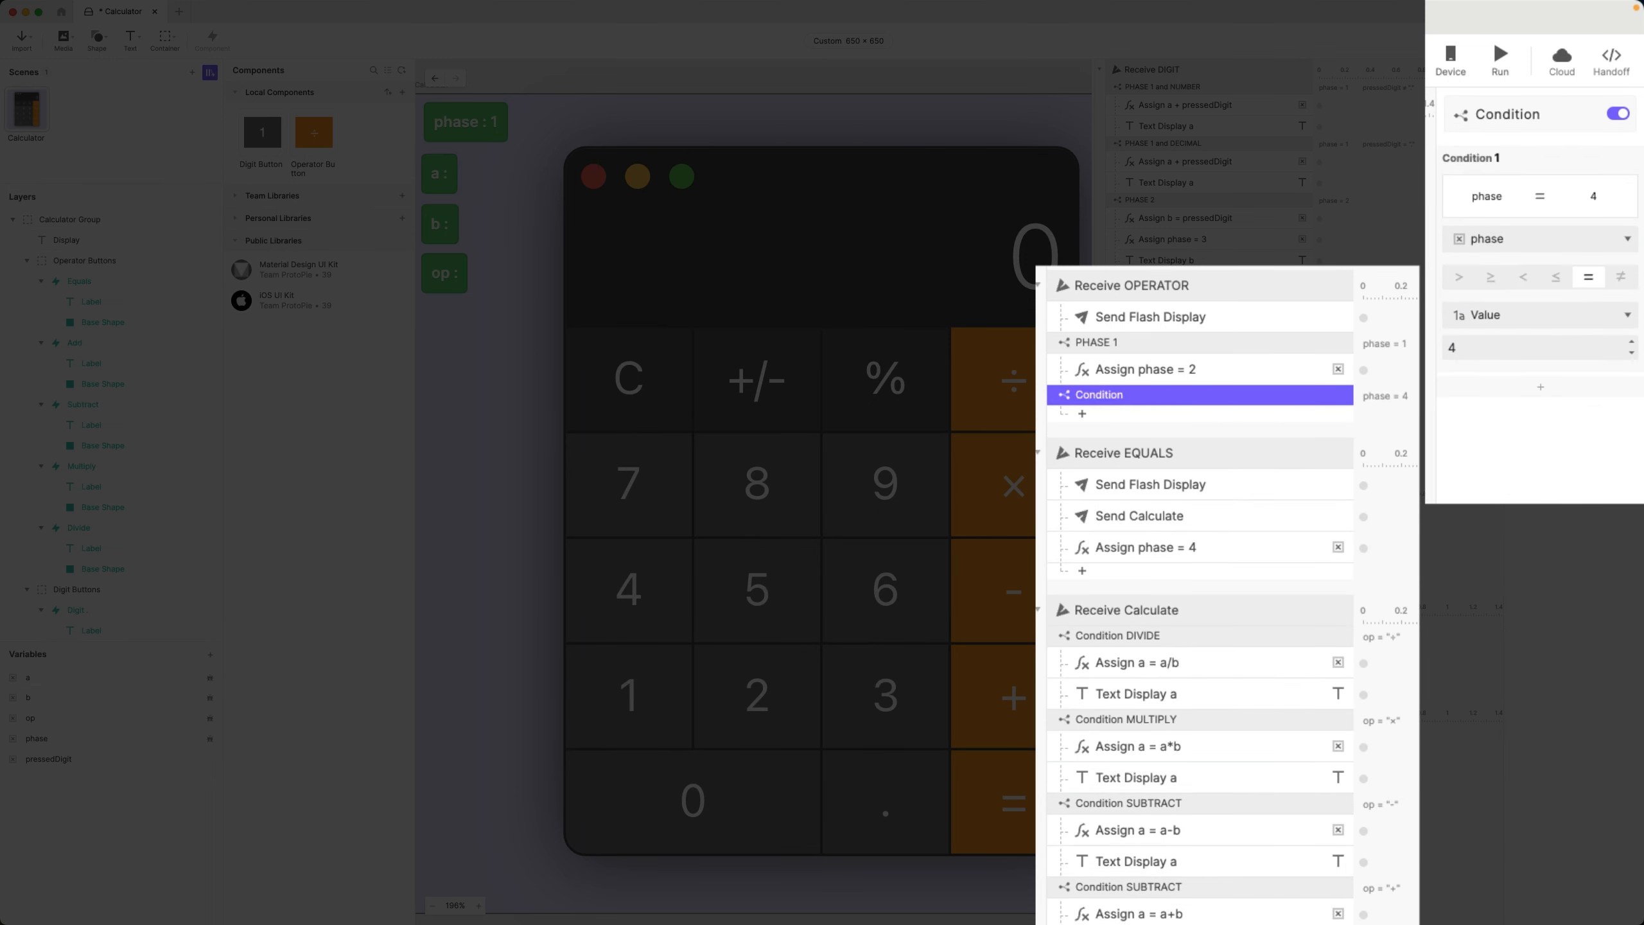
# - Copy the "Assign phase = 2" response from PHASE 1 into the new phase = 4 condition of Receive OPERATOR
pyautogui.click(1178, 367)
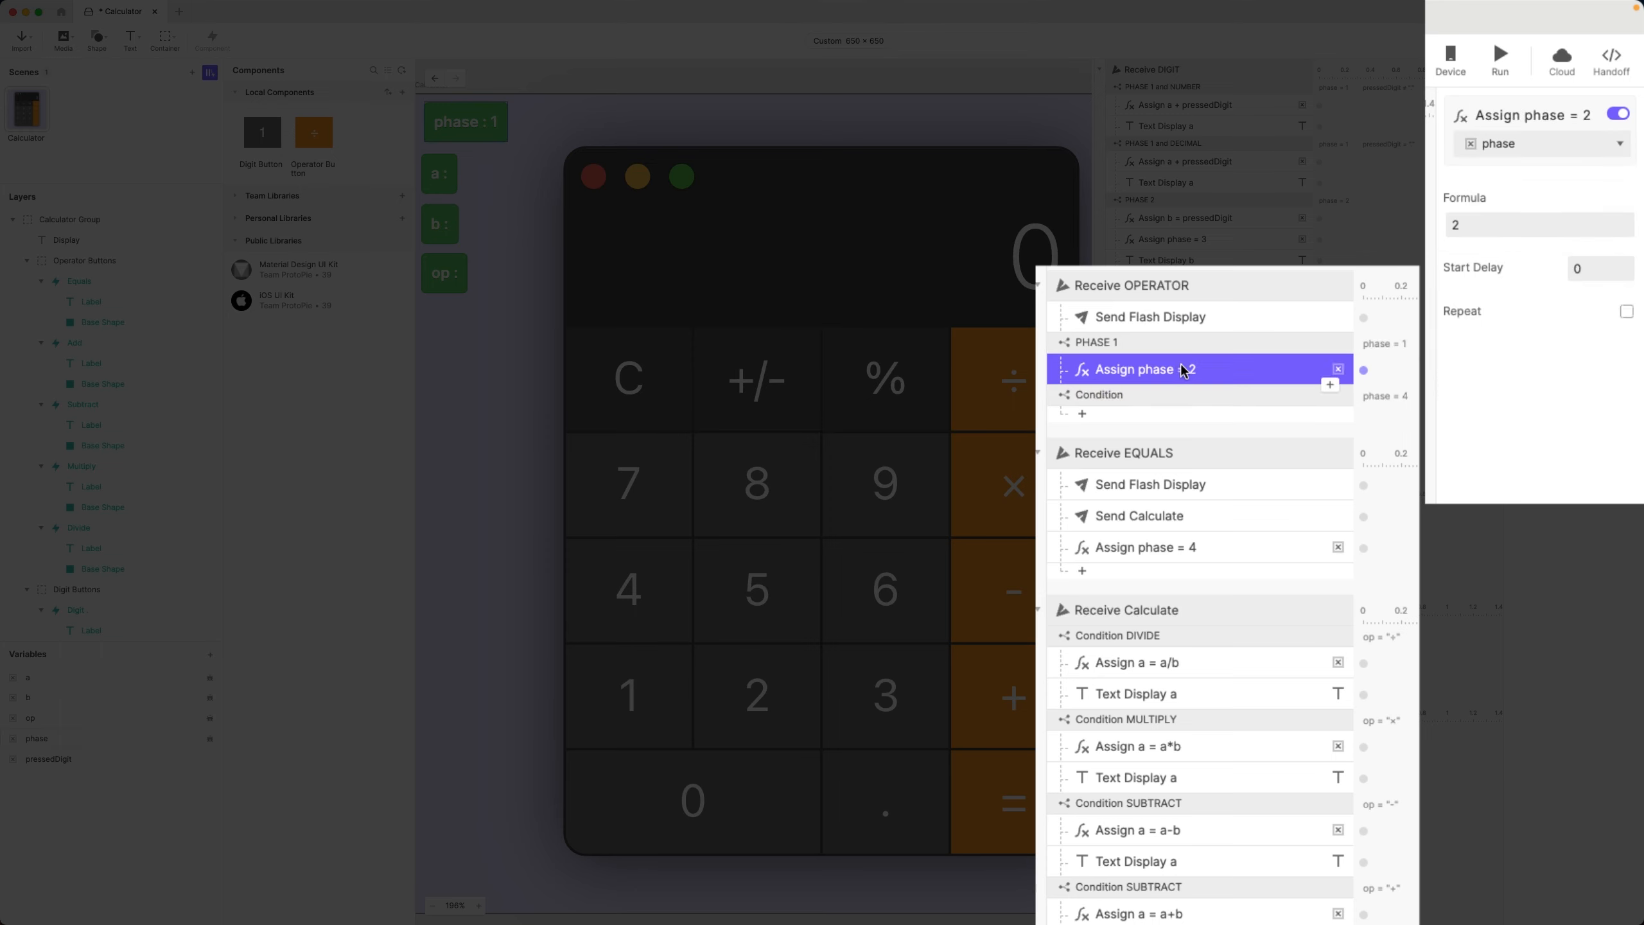
pyautogui.press('super+c')
pyautogui.click(1181, 393)
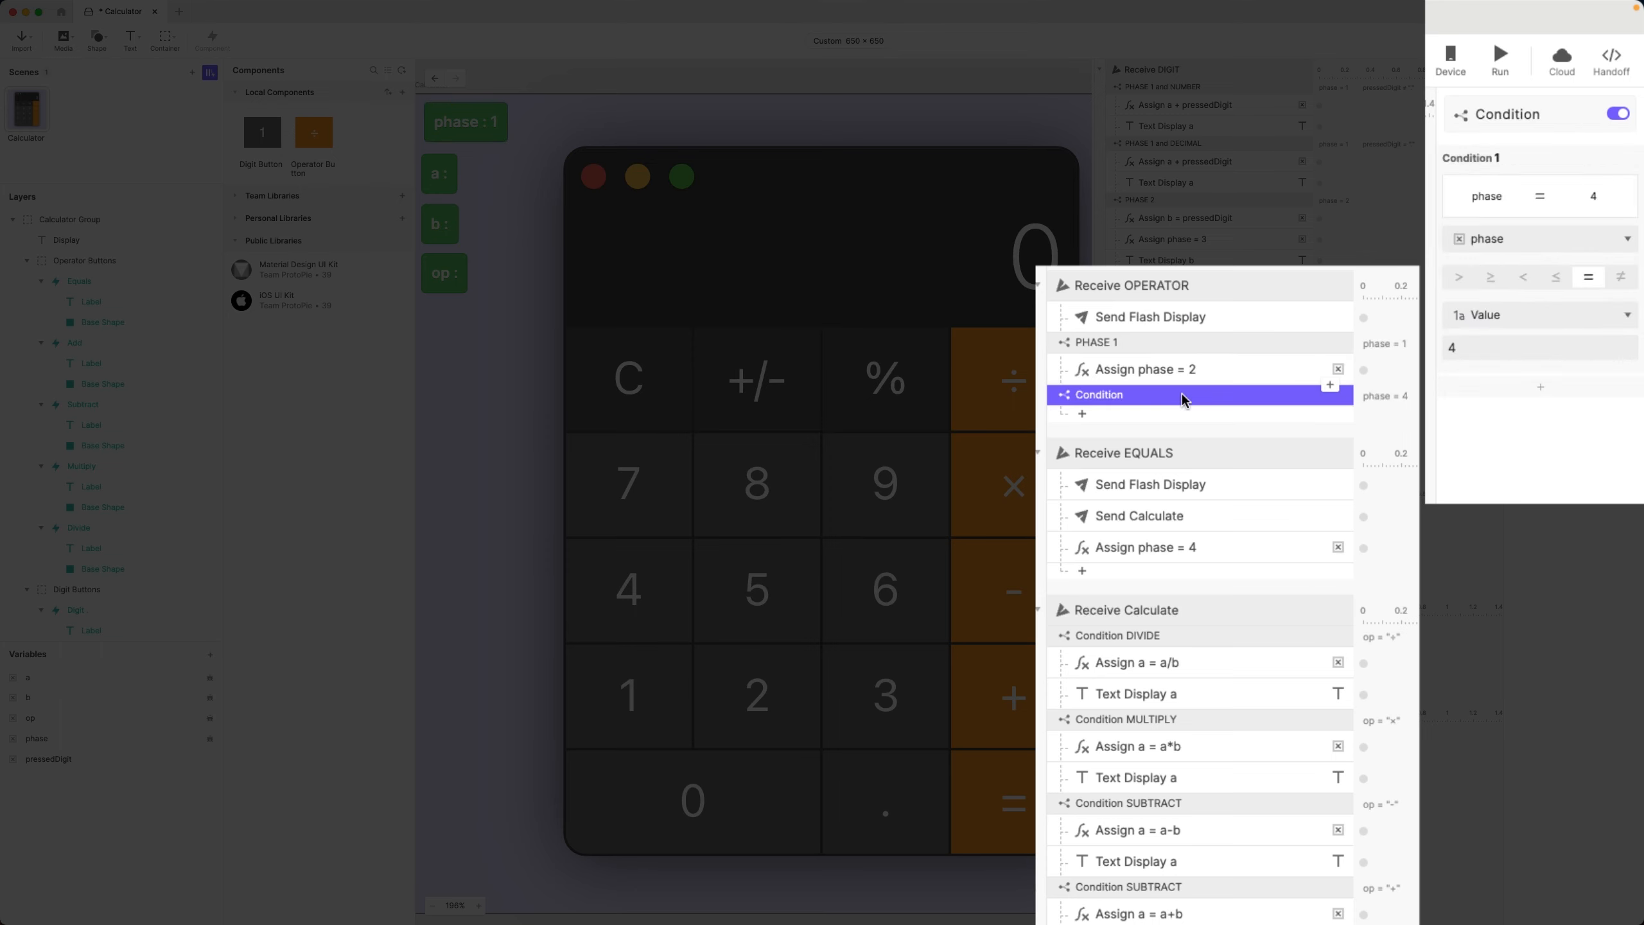
pyautogui.press('super+v')
# - Rename the new condition in Receive OPERATOR "PHASE 4"
pyautogui.doubleClick(1138, 402)
pyautogui.write('PHA')
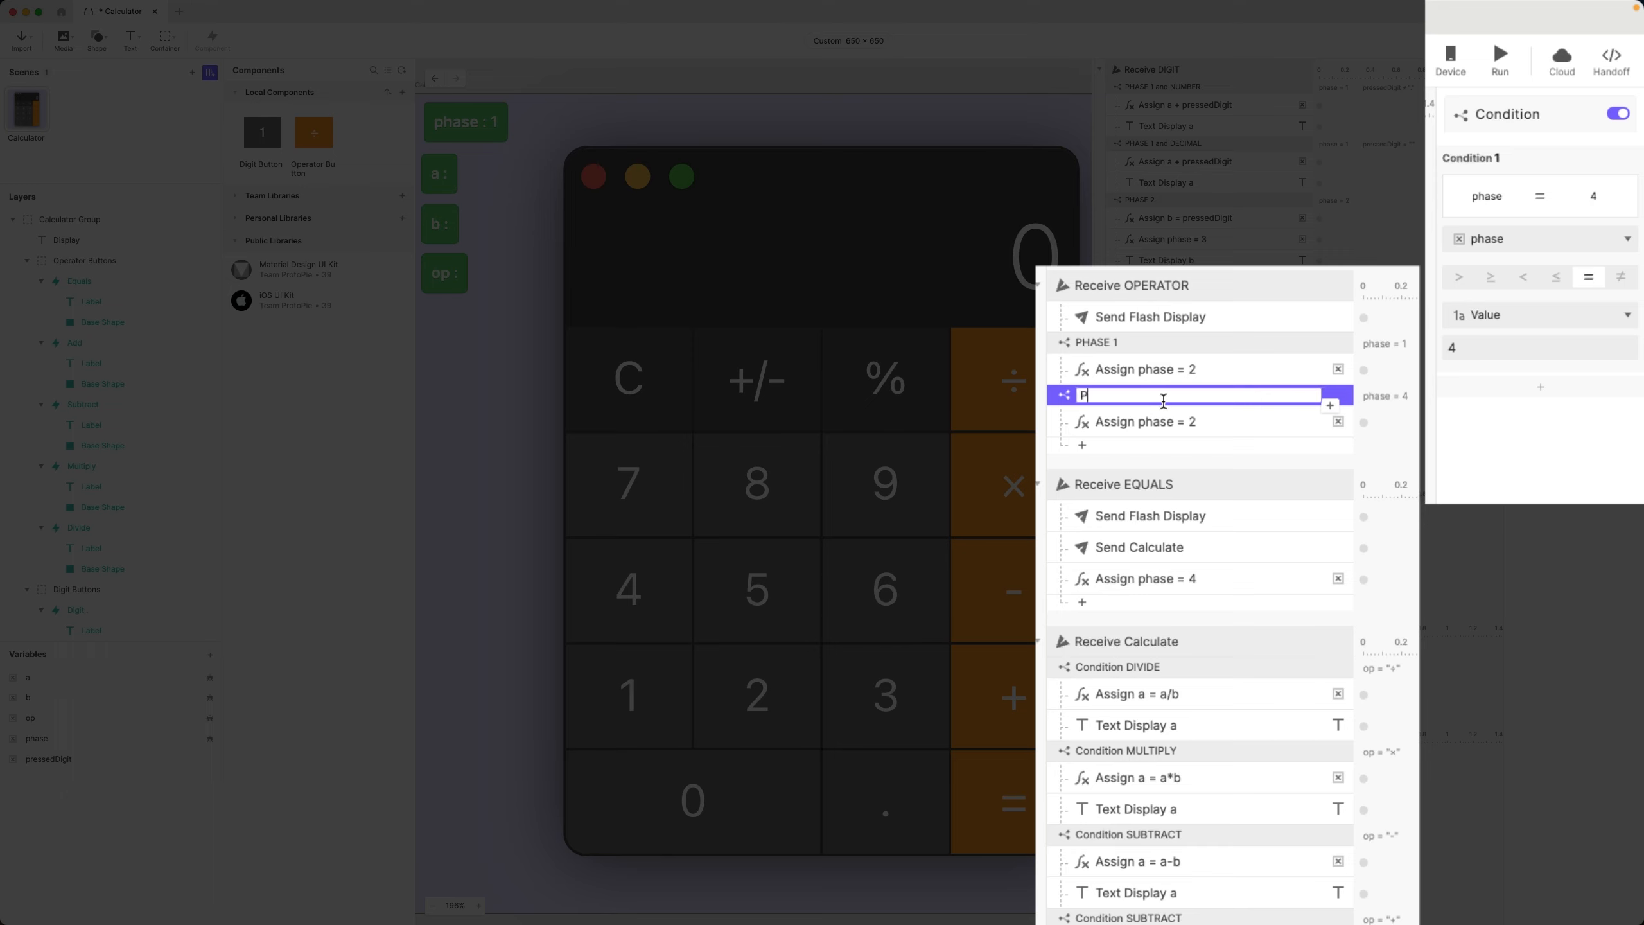
pyautogui.write('SE 4')
pyautogui.press('Return')
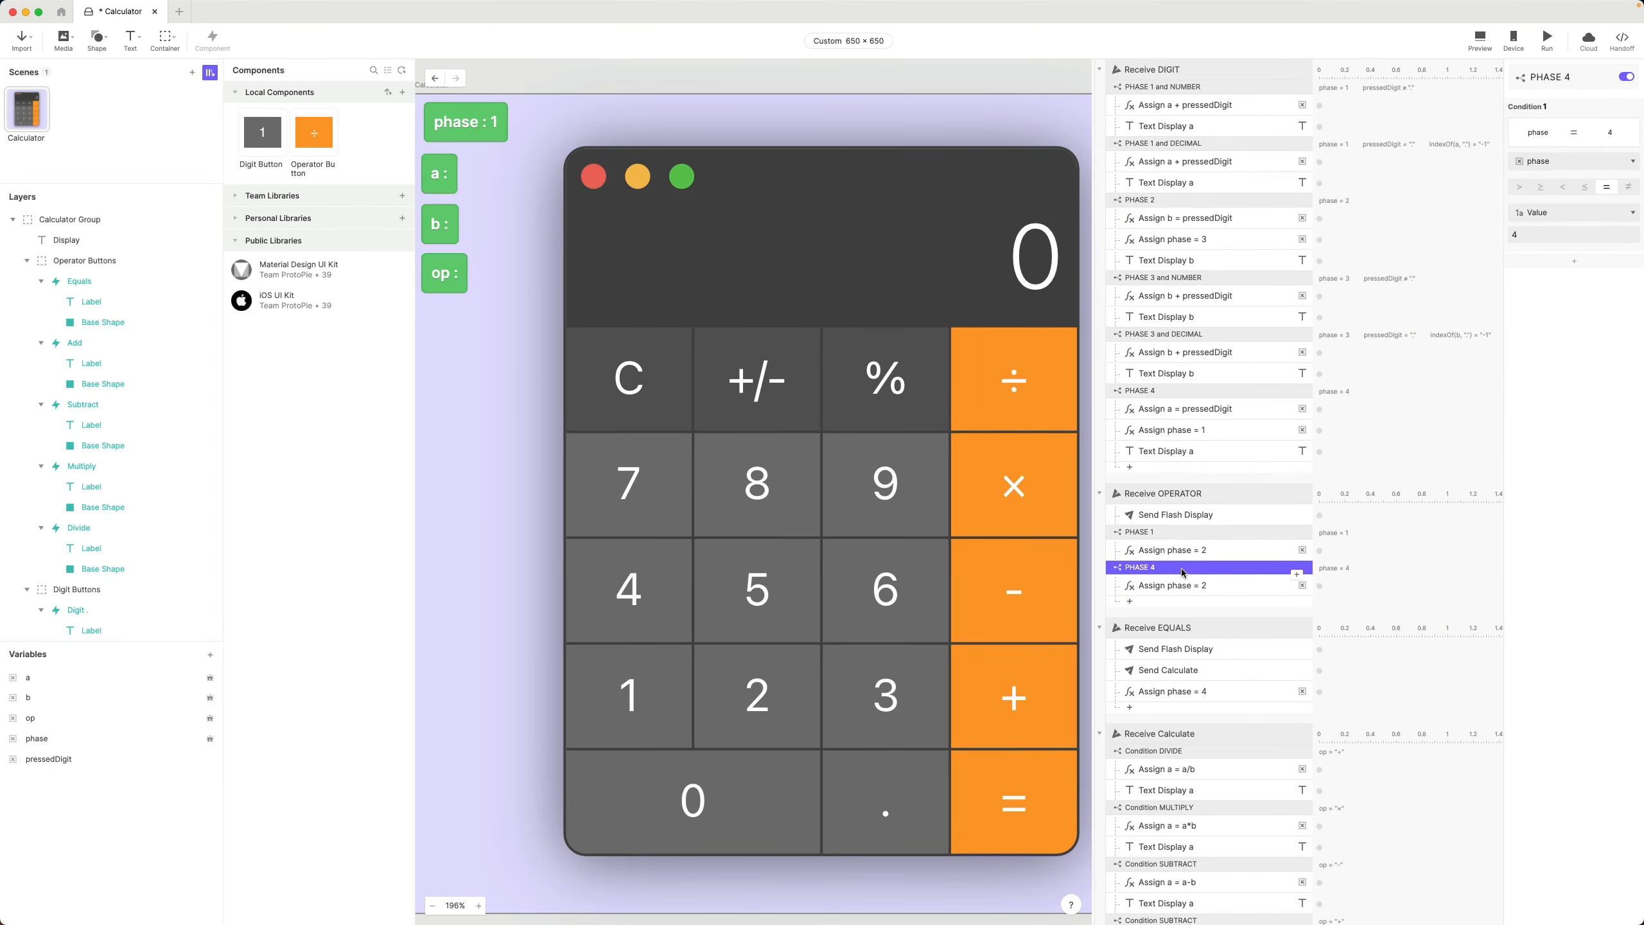
# - Open the calculator preview and run 25 + 5 through to equals to test the PHASE 4 operator condition
pyautogui.scroll(-1, 1190, 570)
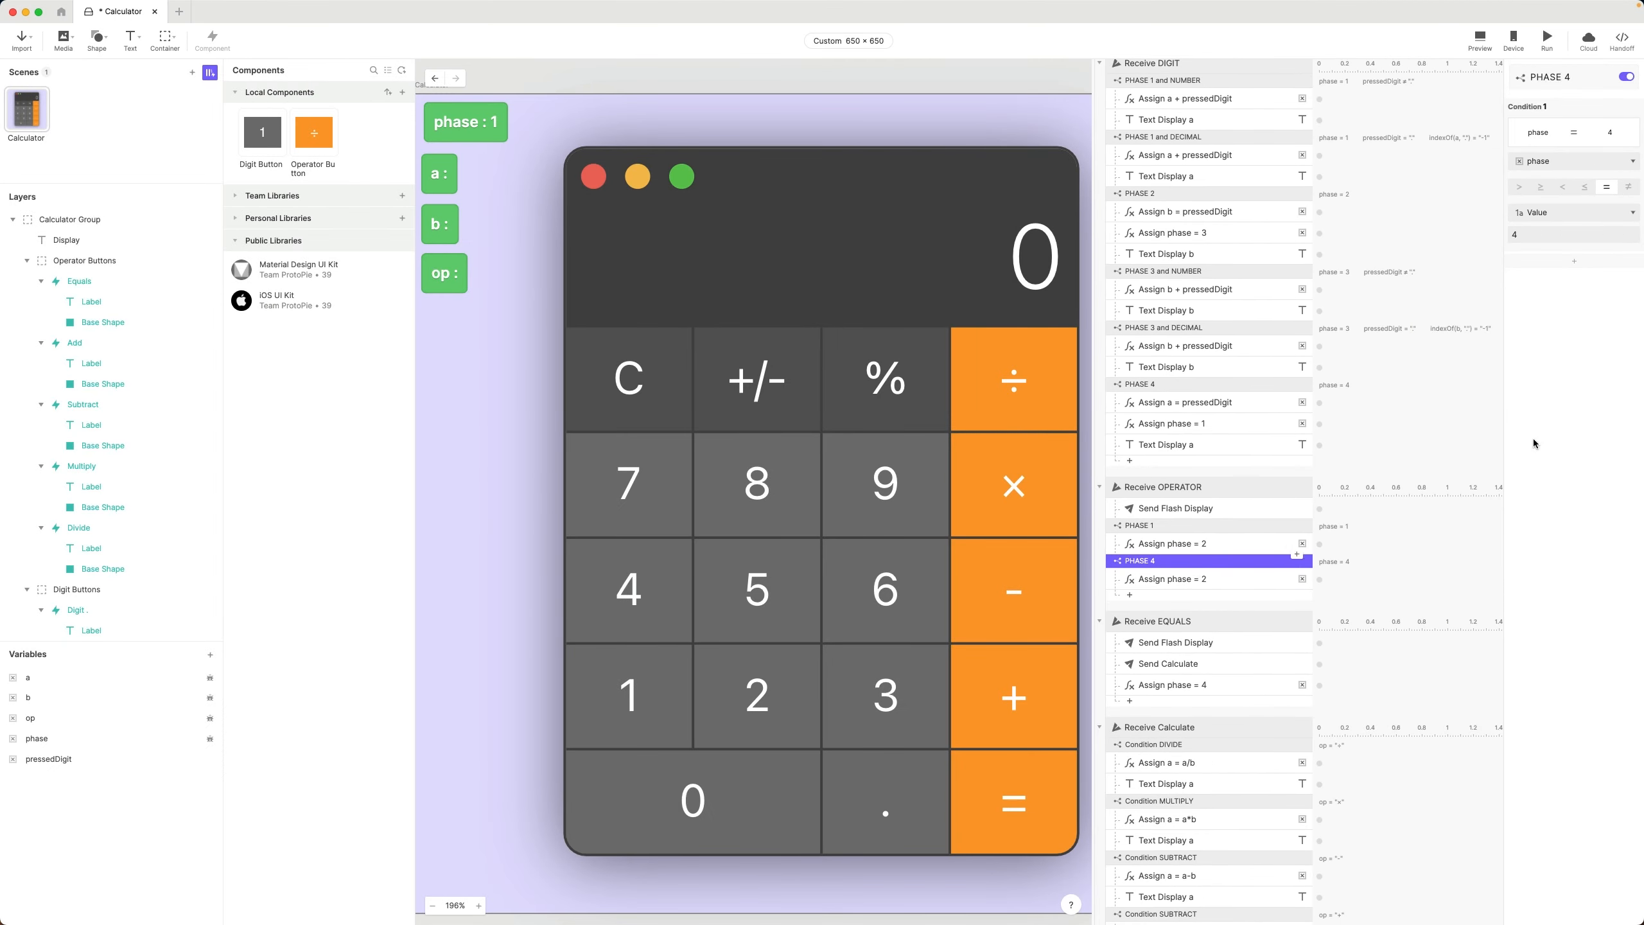
pyautogui.click(1479, 32)
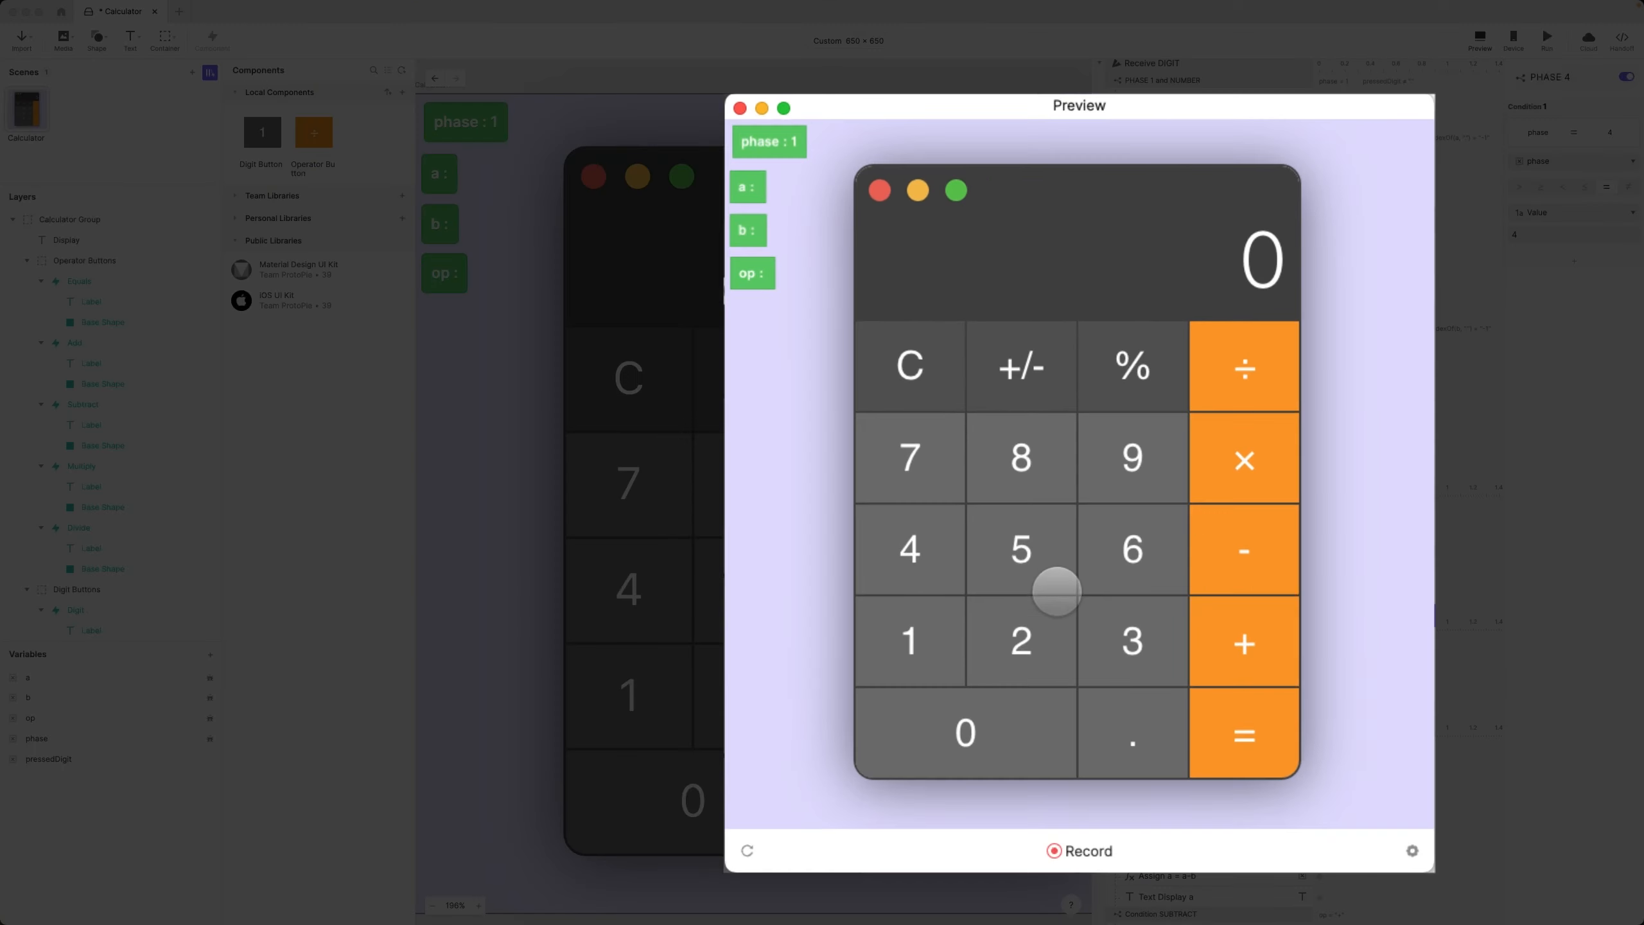
pyautogui.click(1034, 653)
pyautogui.click(1024, 557)
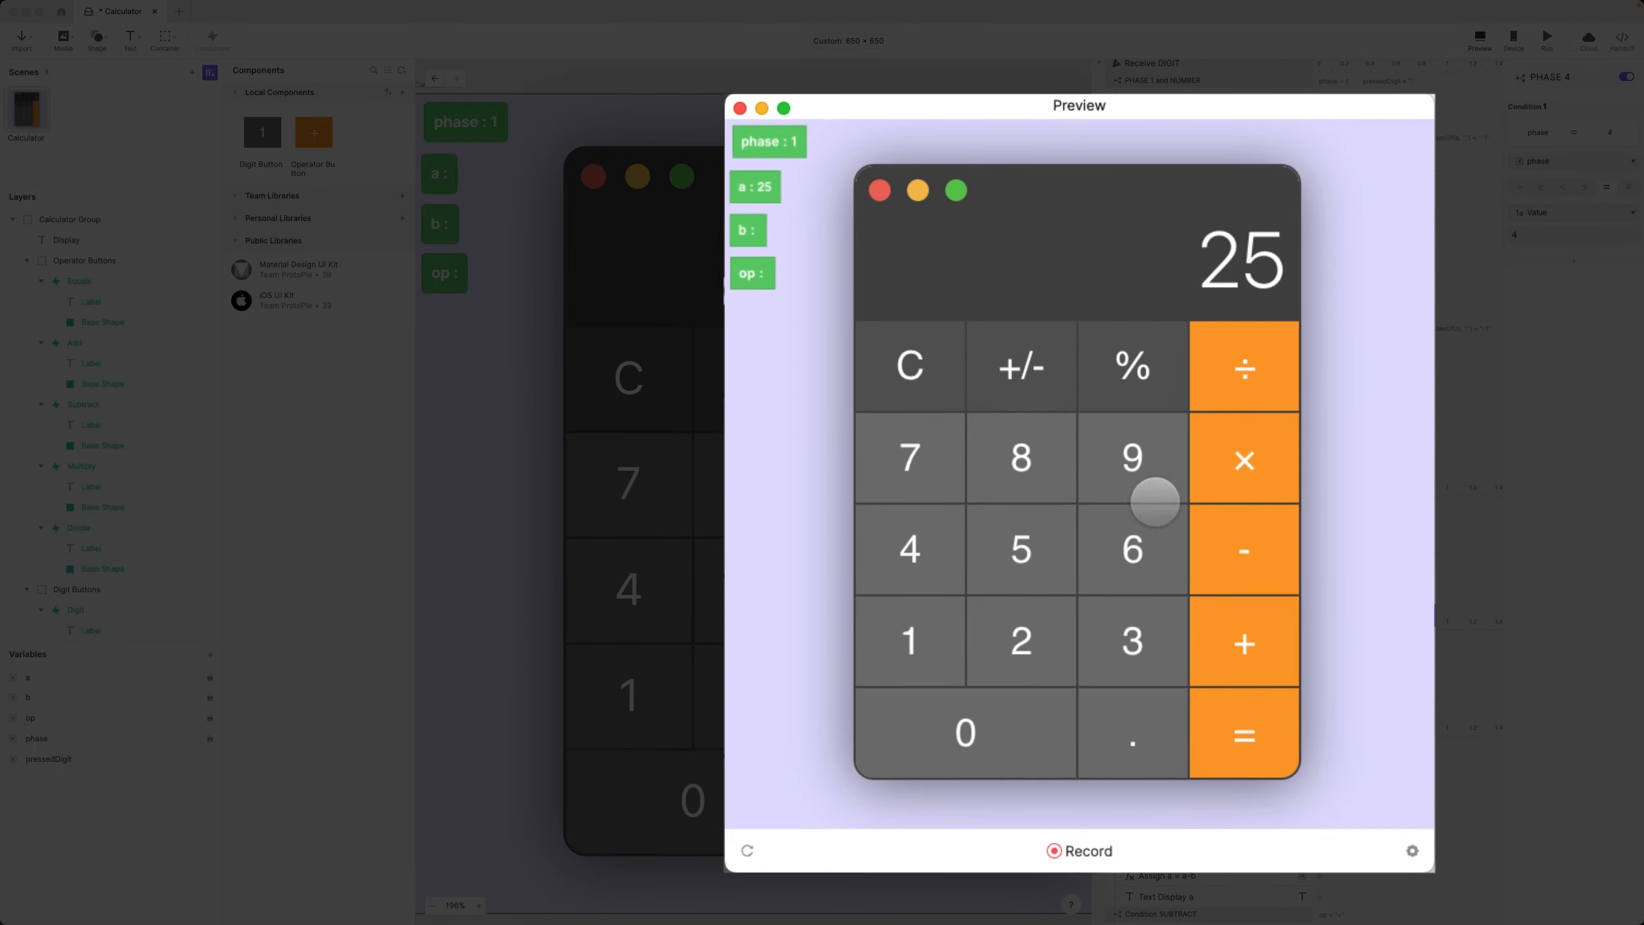
pyautogui.click(1250, 651)
pyautogui.click(1045, 555)
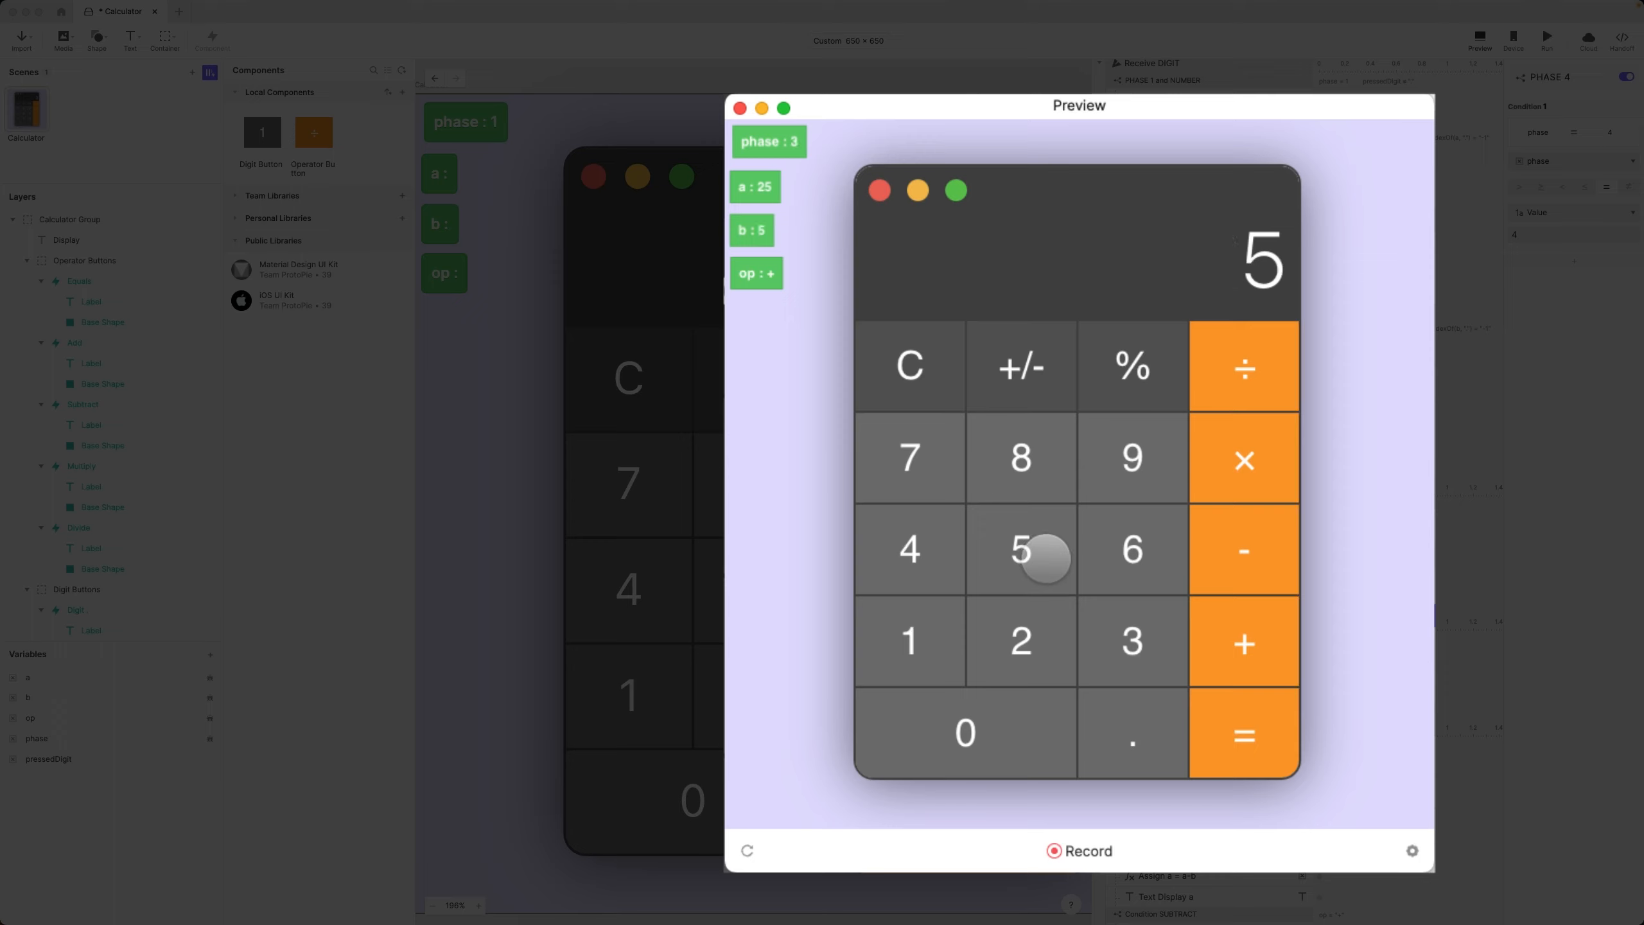
pyautogui.click(1246, 739)
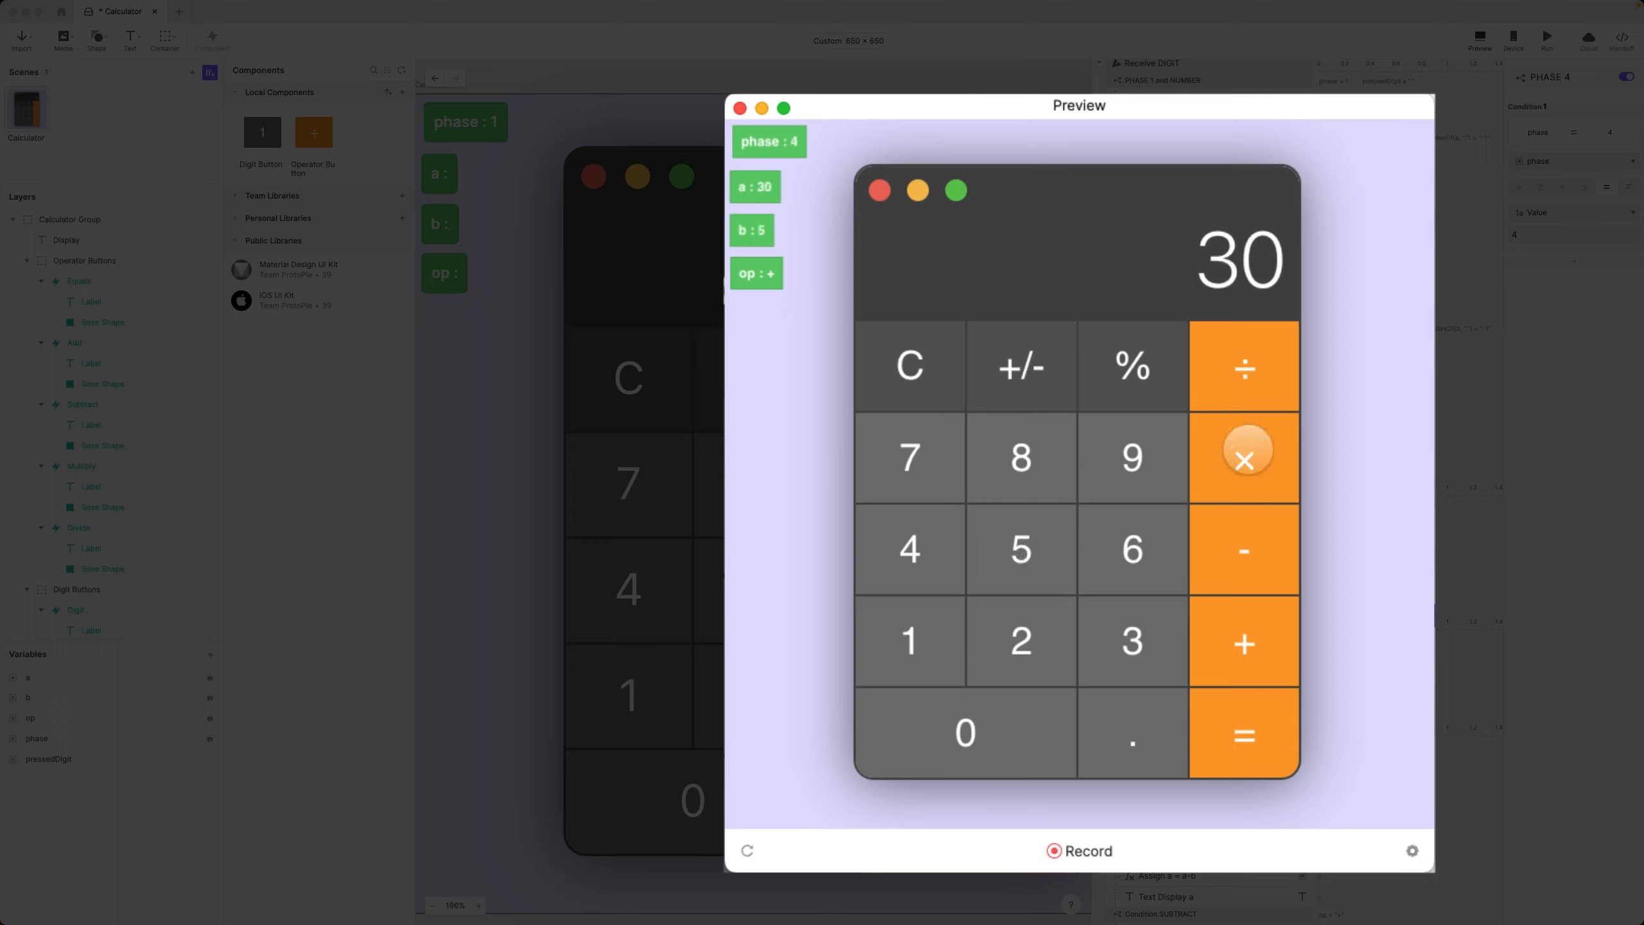
# - Test multiplying the previous result by 2 through to equals, and move the preview window over the canvas
pyautogui.click(1244, 457)
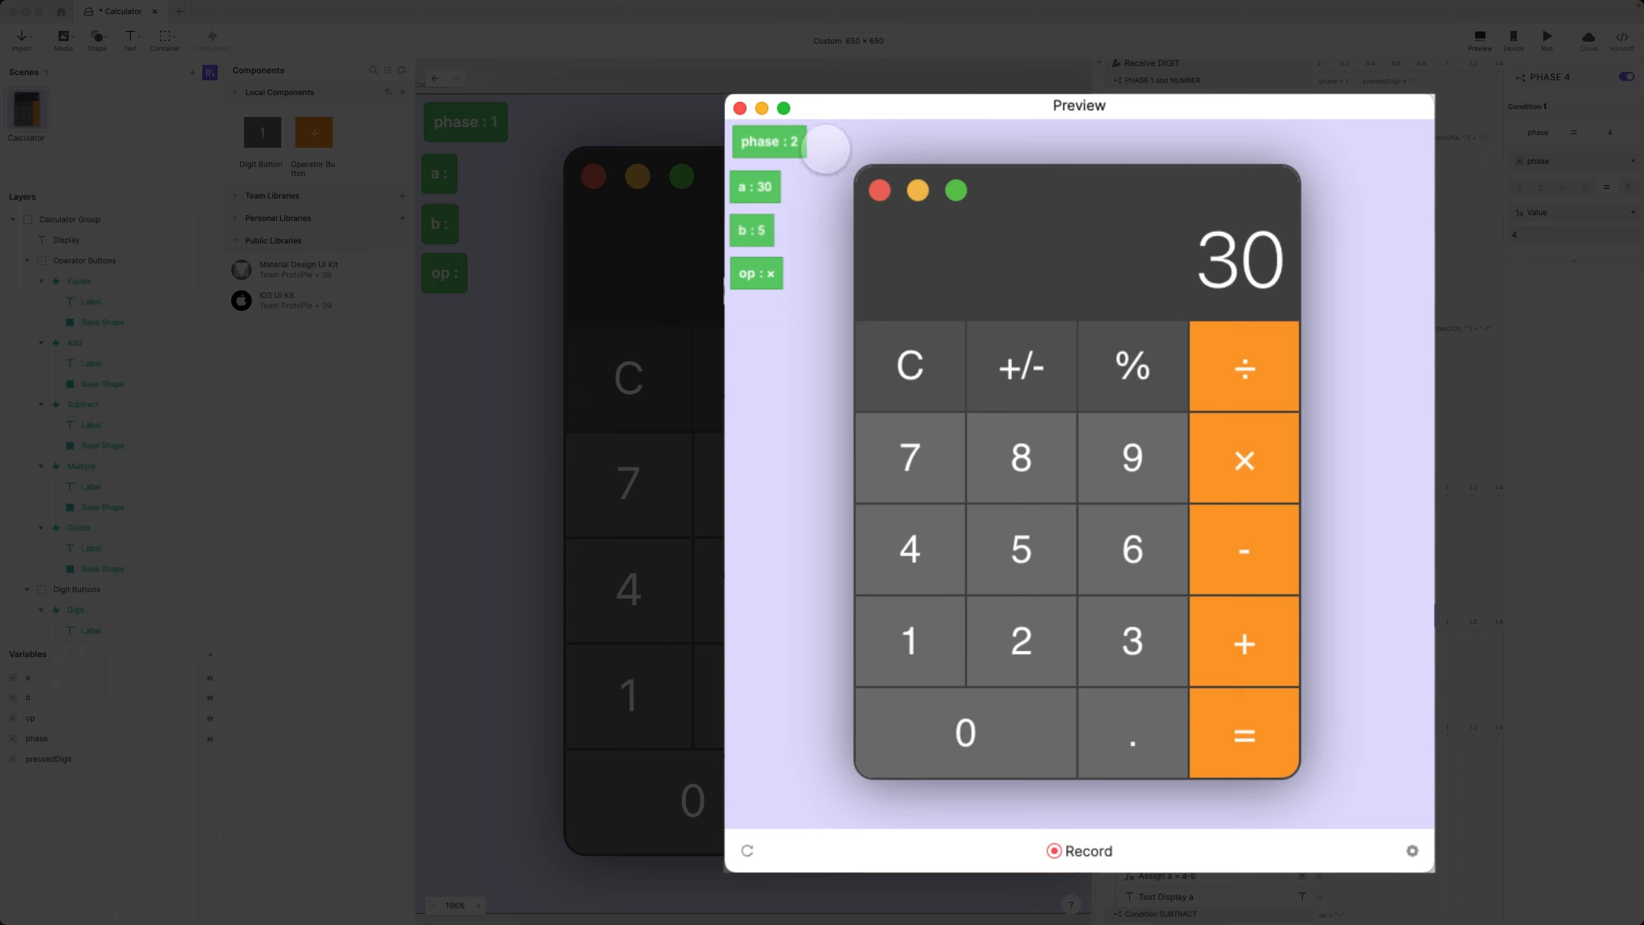
pyautogui.click(1023, 639)
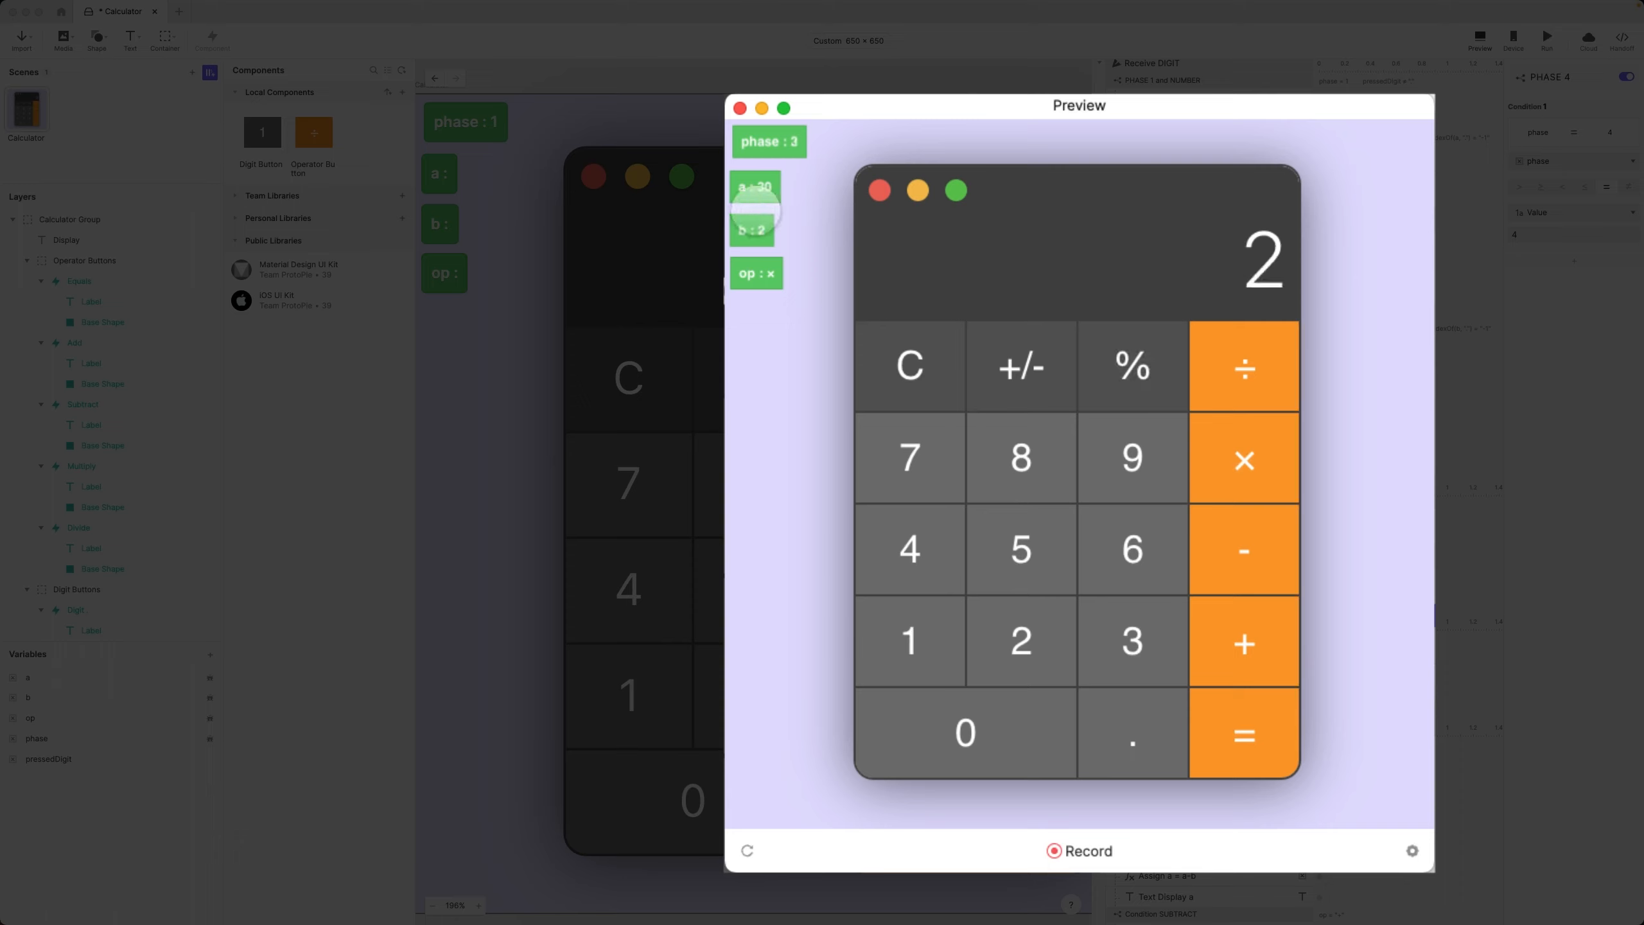
pyautogui.click(1246, 736)
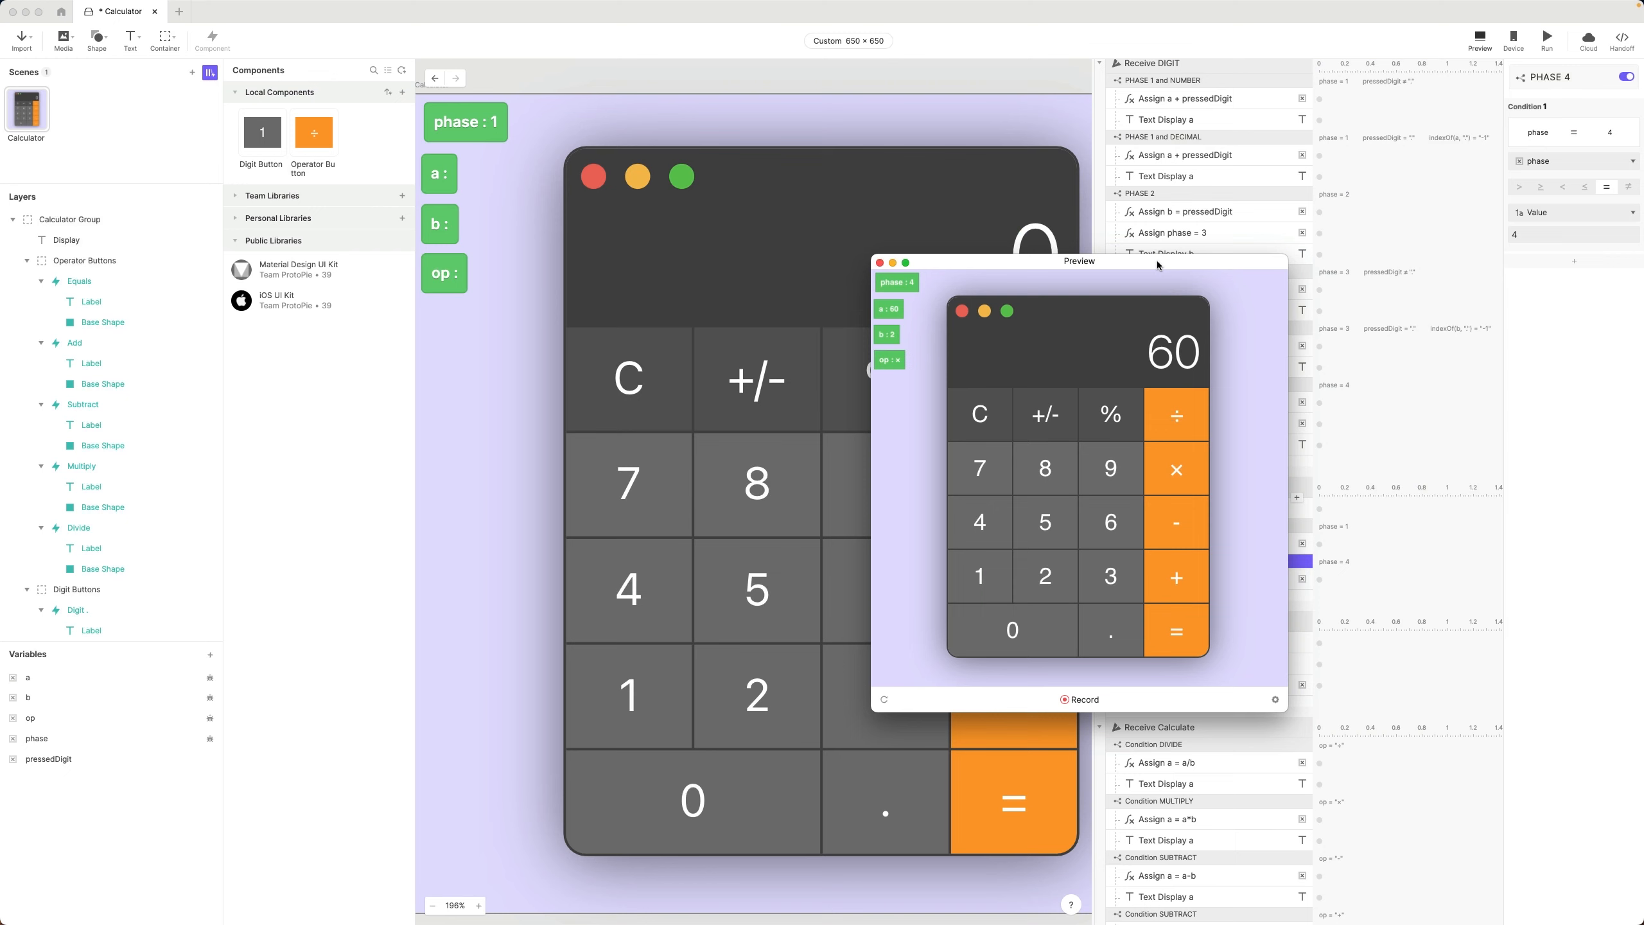
pyautogui.moveTo(1158, 262); pyautogui.dragTo(862, 253)
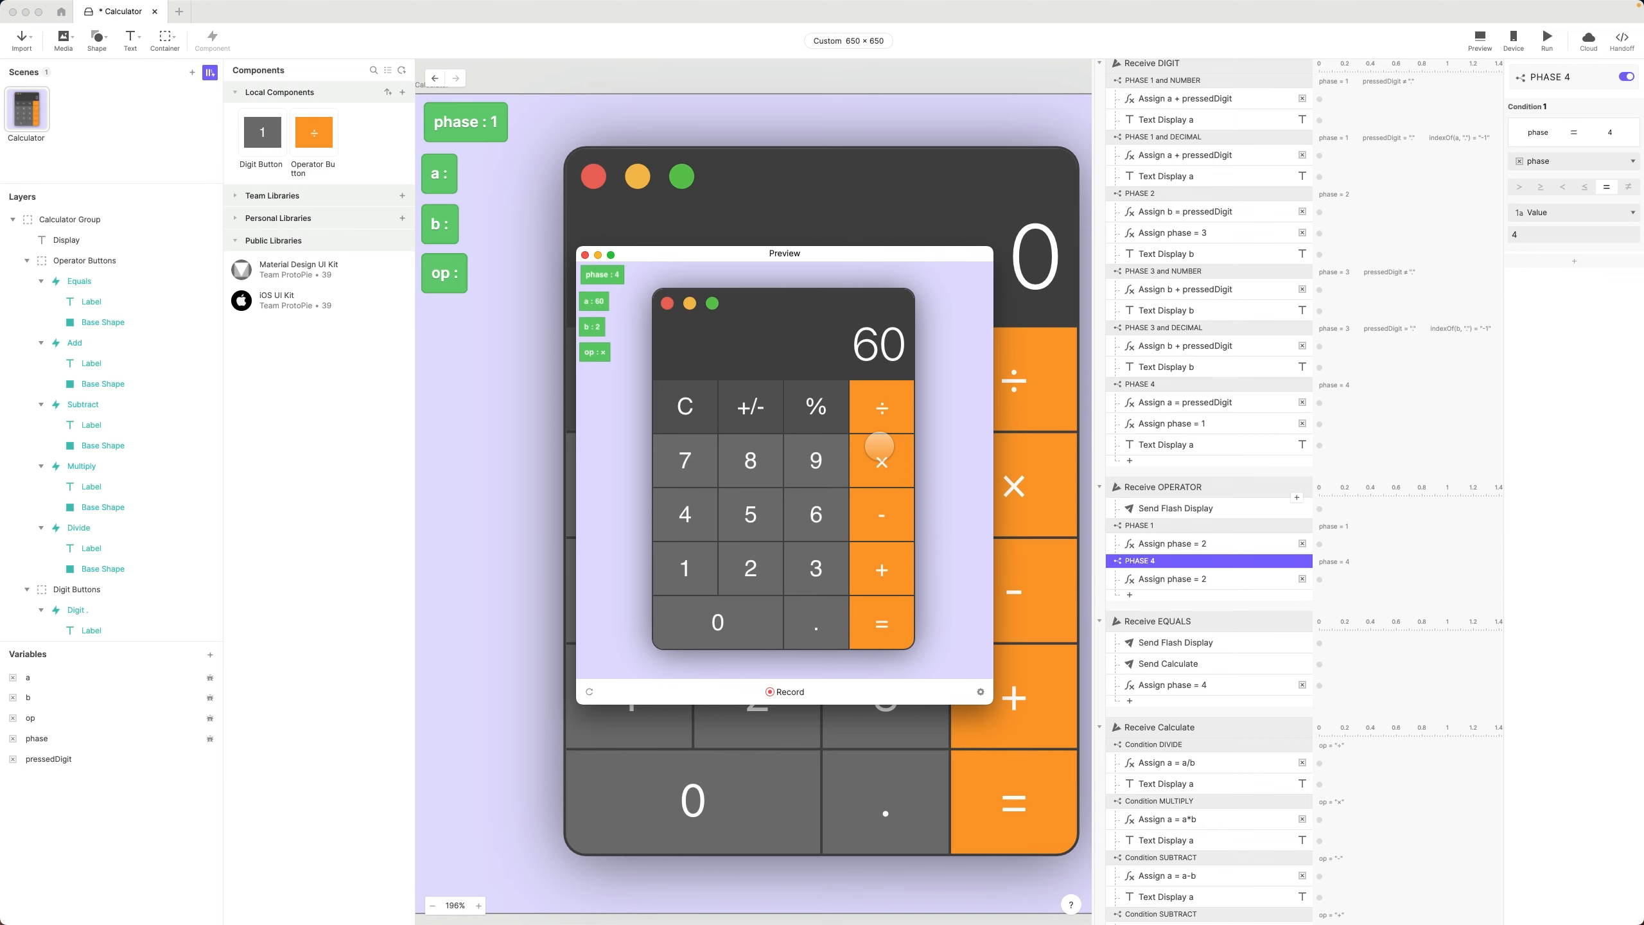
# - Restart the preview and compute 25 + 5 through to equals
pyautogui.click(589, 691)
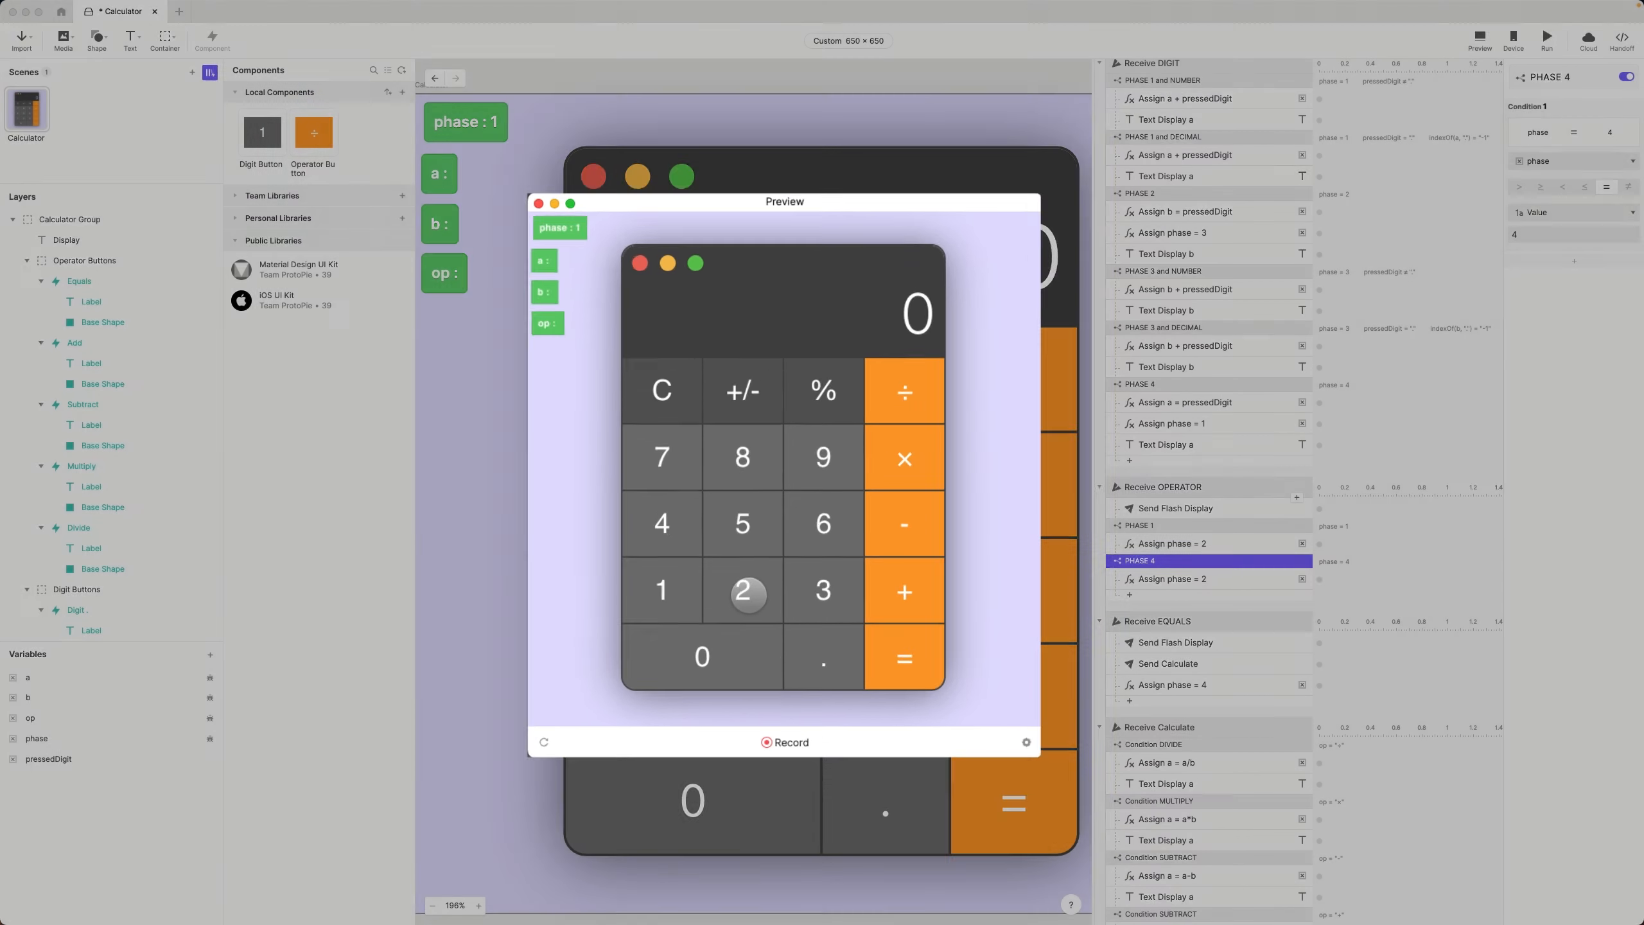
pyautogui.click(745, 591)
pyautogui.click(742, 523)
pyautogui.click(904, 591)
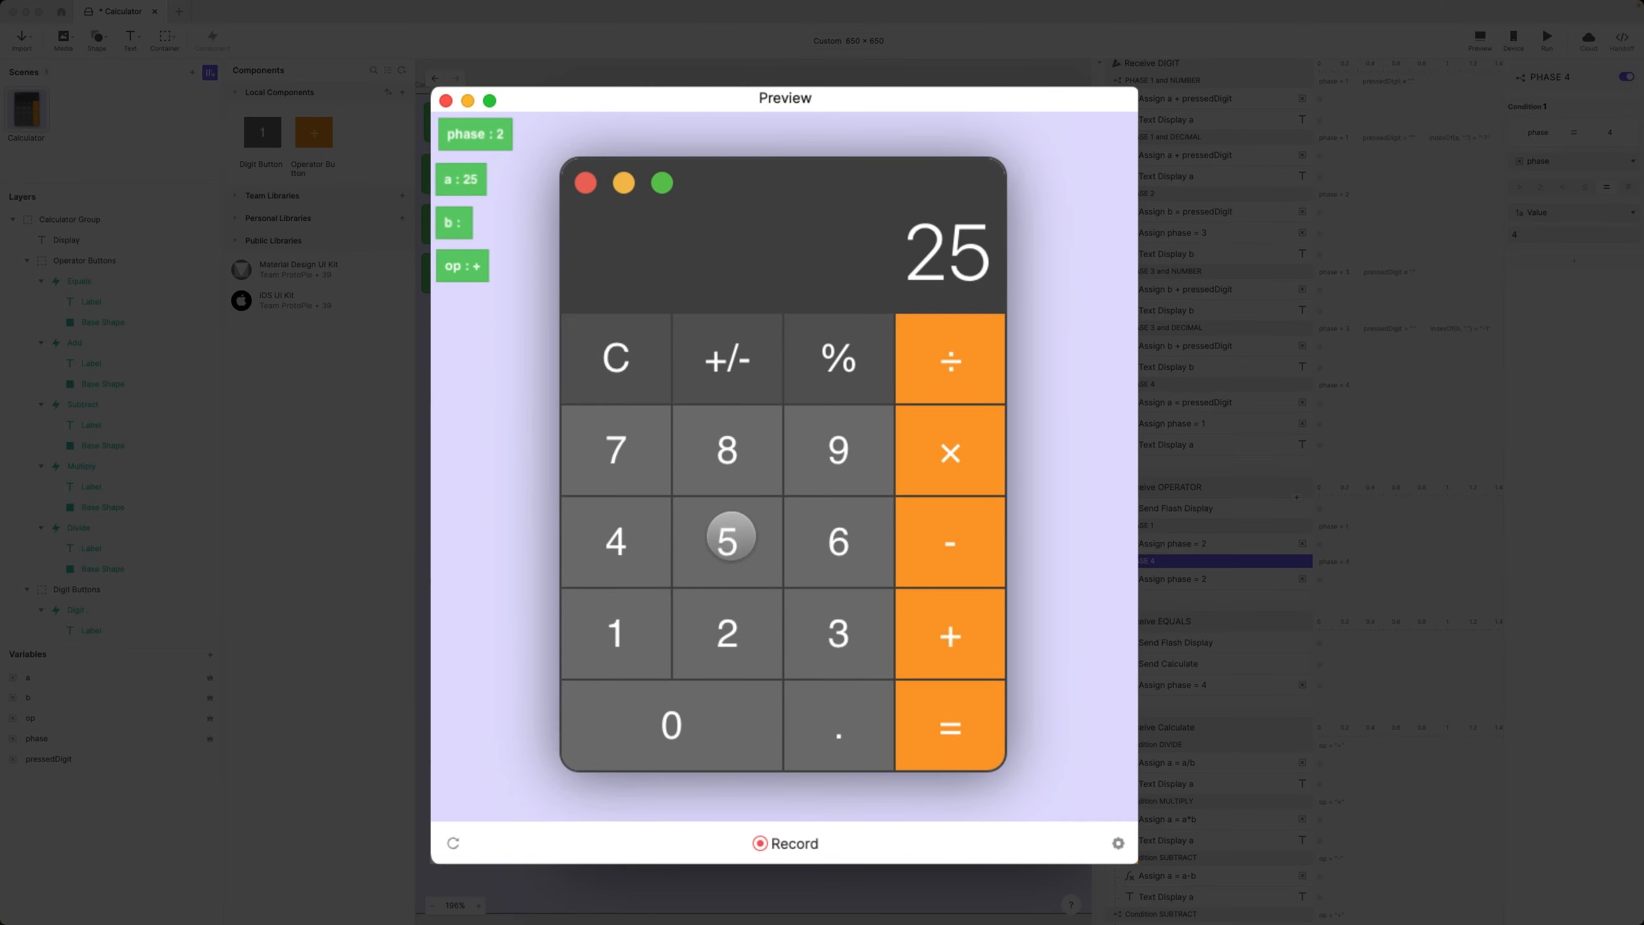
pyautogui.click(742, 523)
pyautogui.click(956, 734)
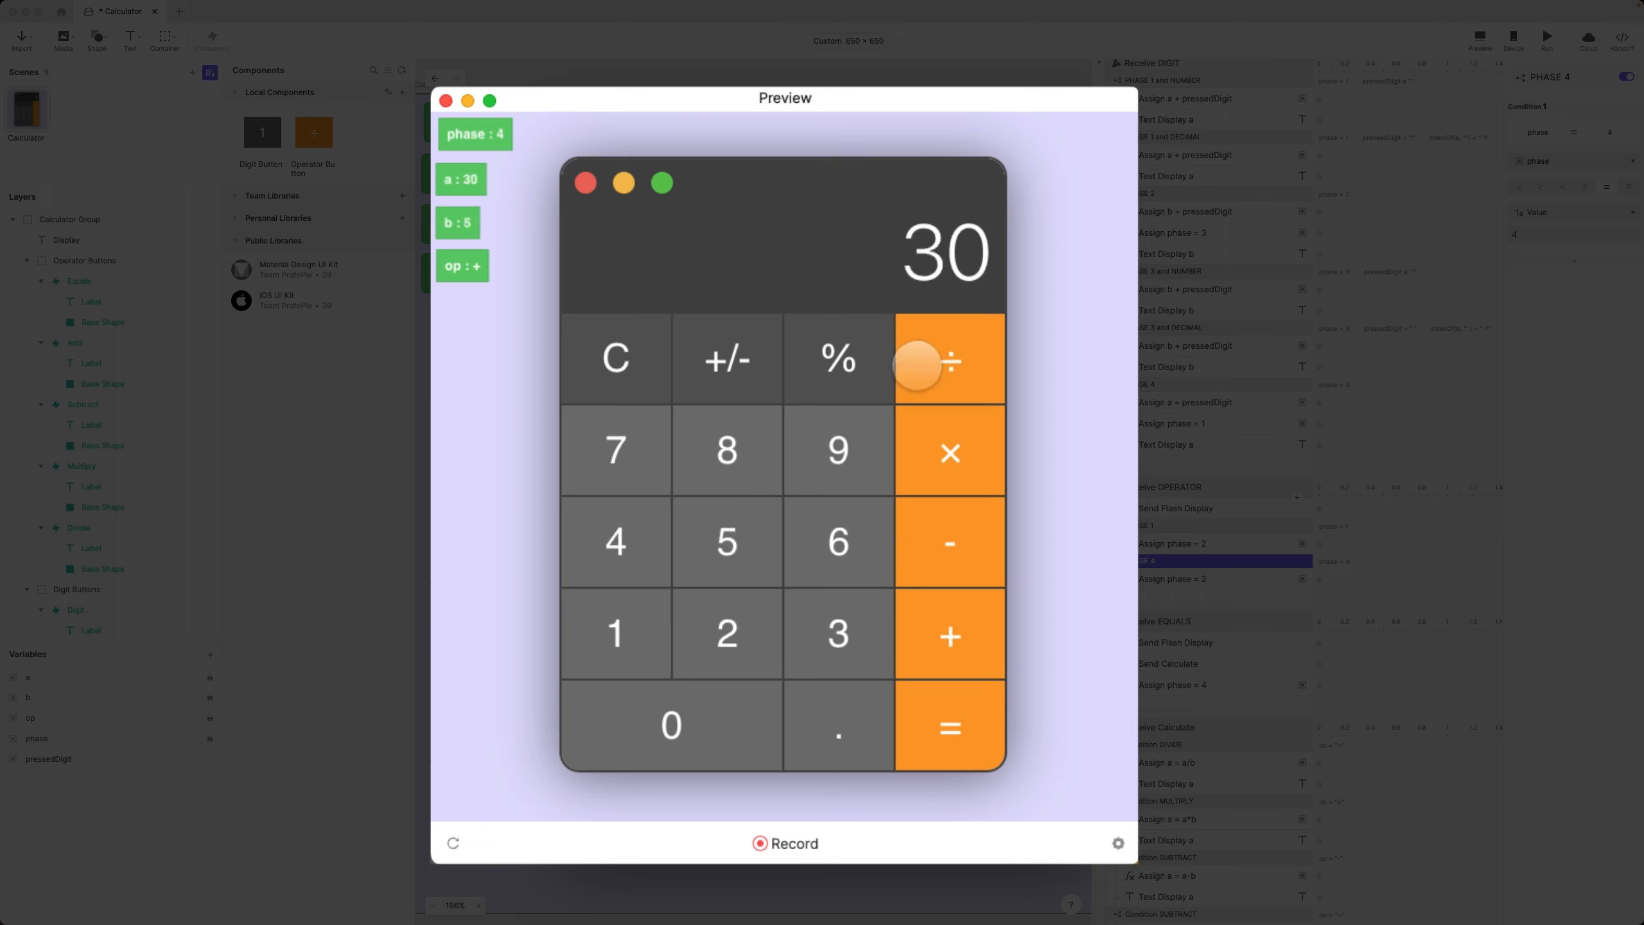
# - Test switching the operator after the result from × to ÷, and divide by 6 through to equals
pyautogui.click(951, 453)
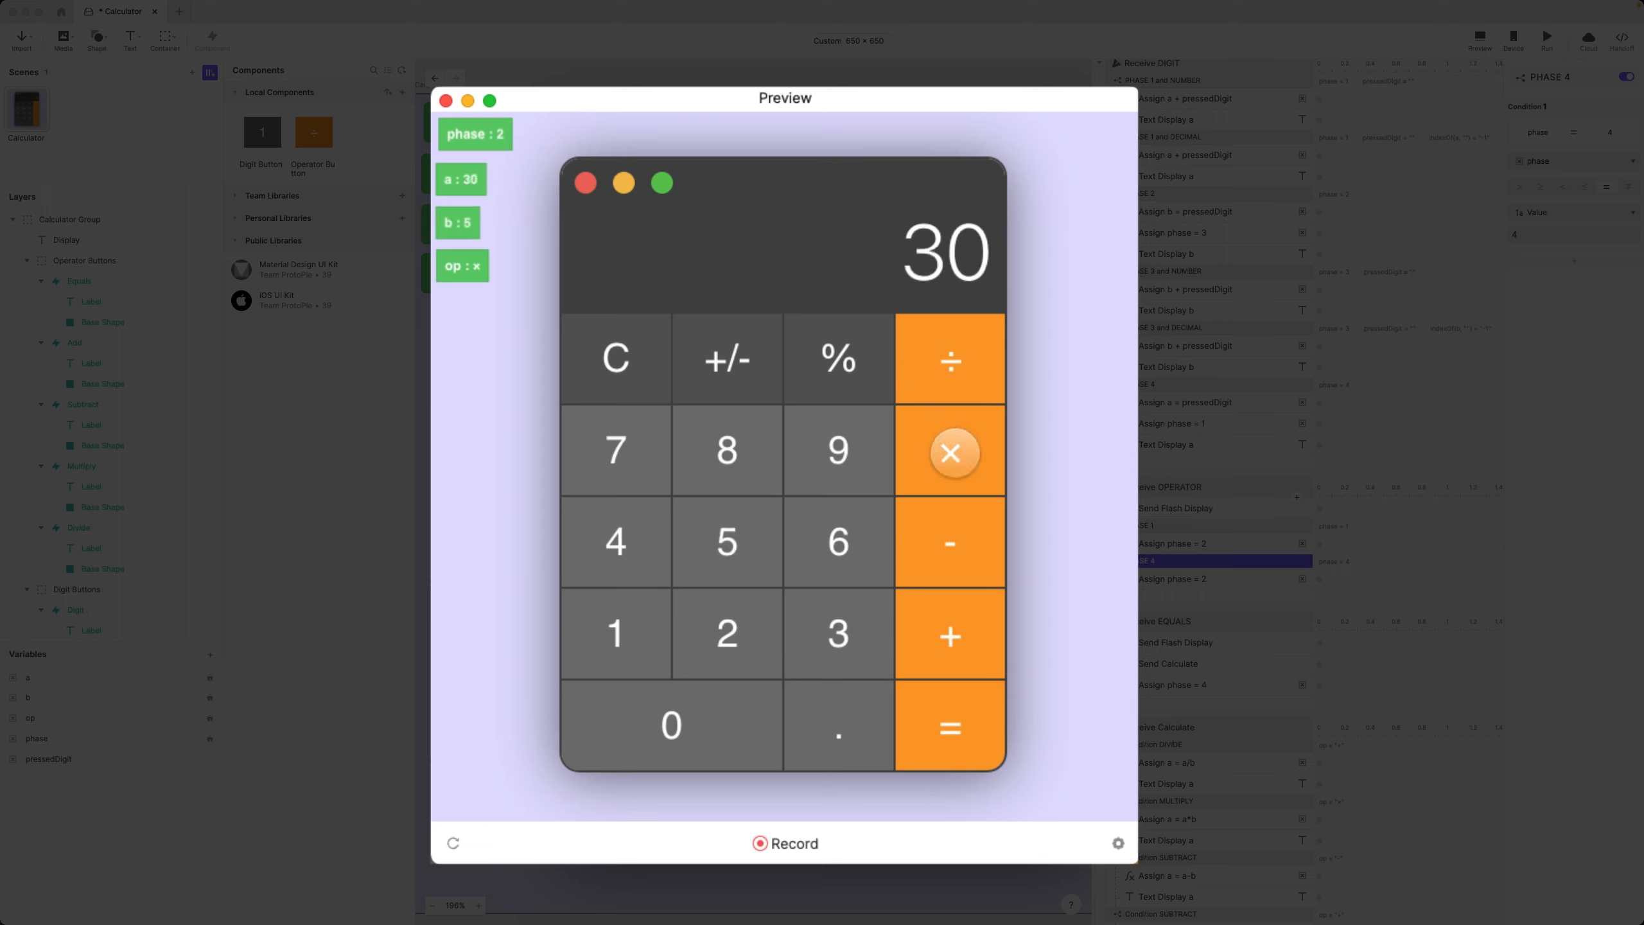
pyautogui.click(951, 351)
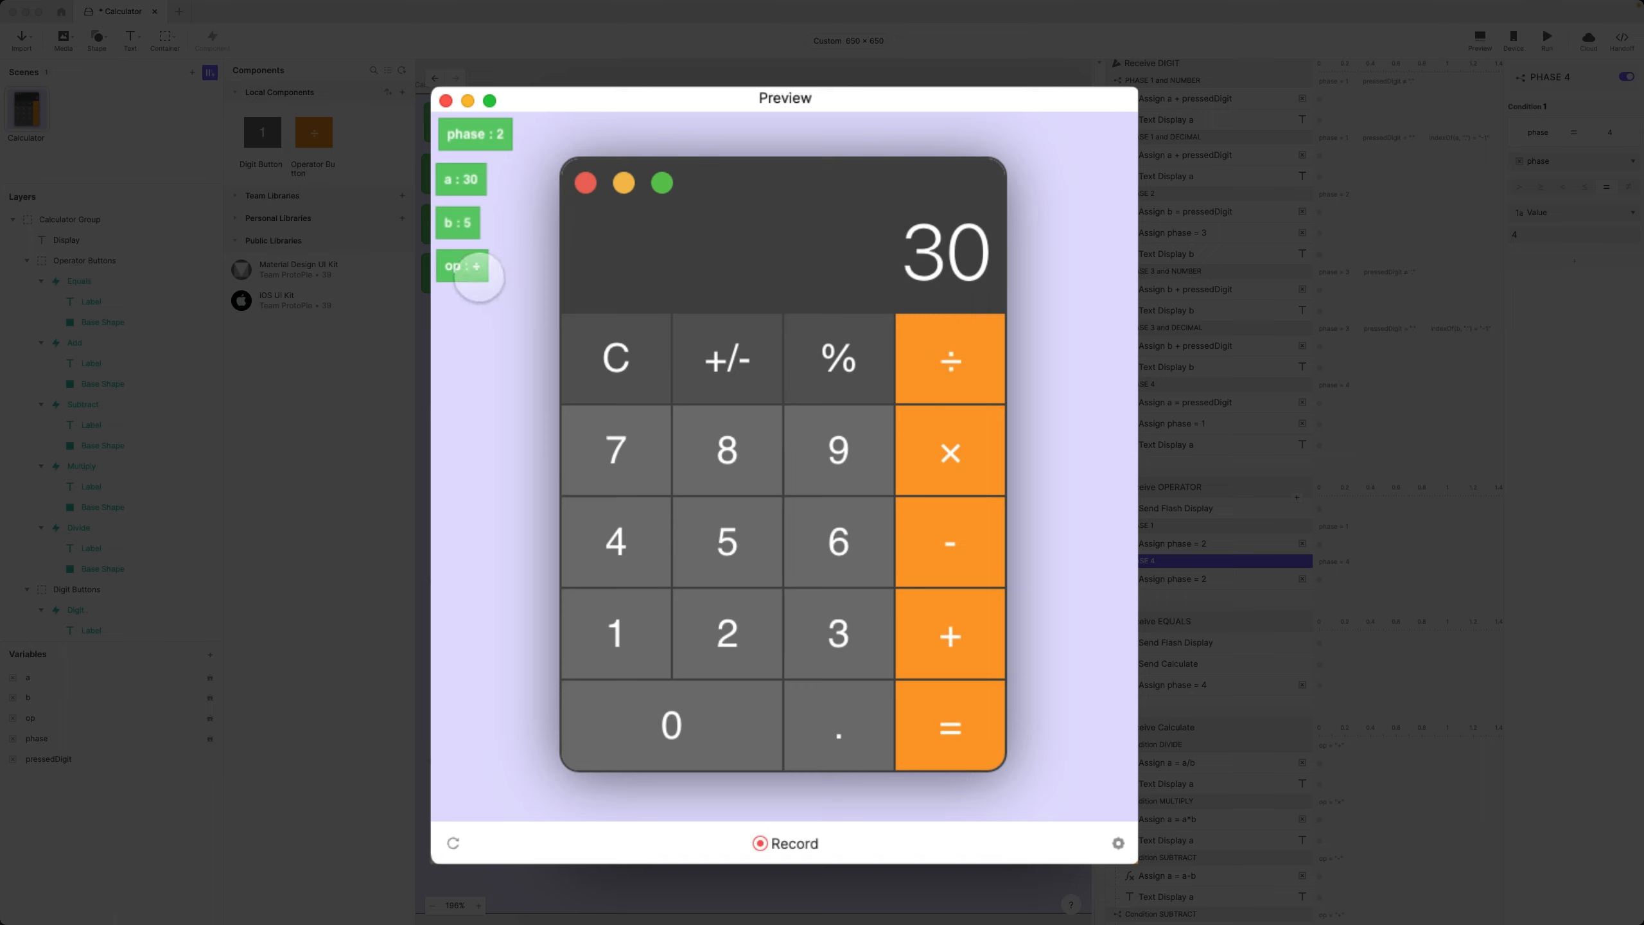
pyautogui.click(825, 543)
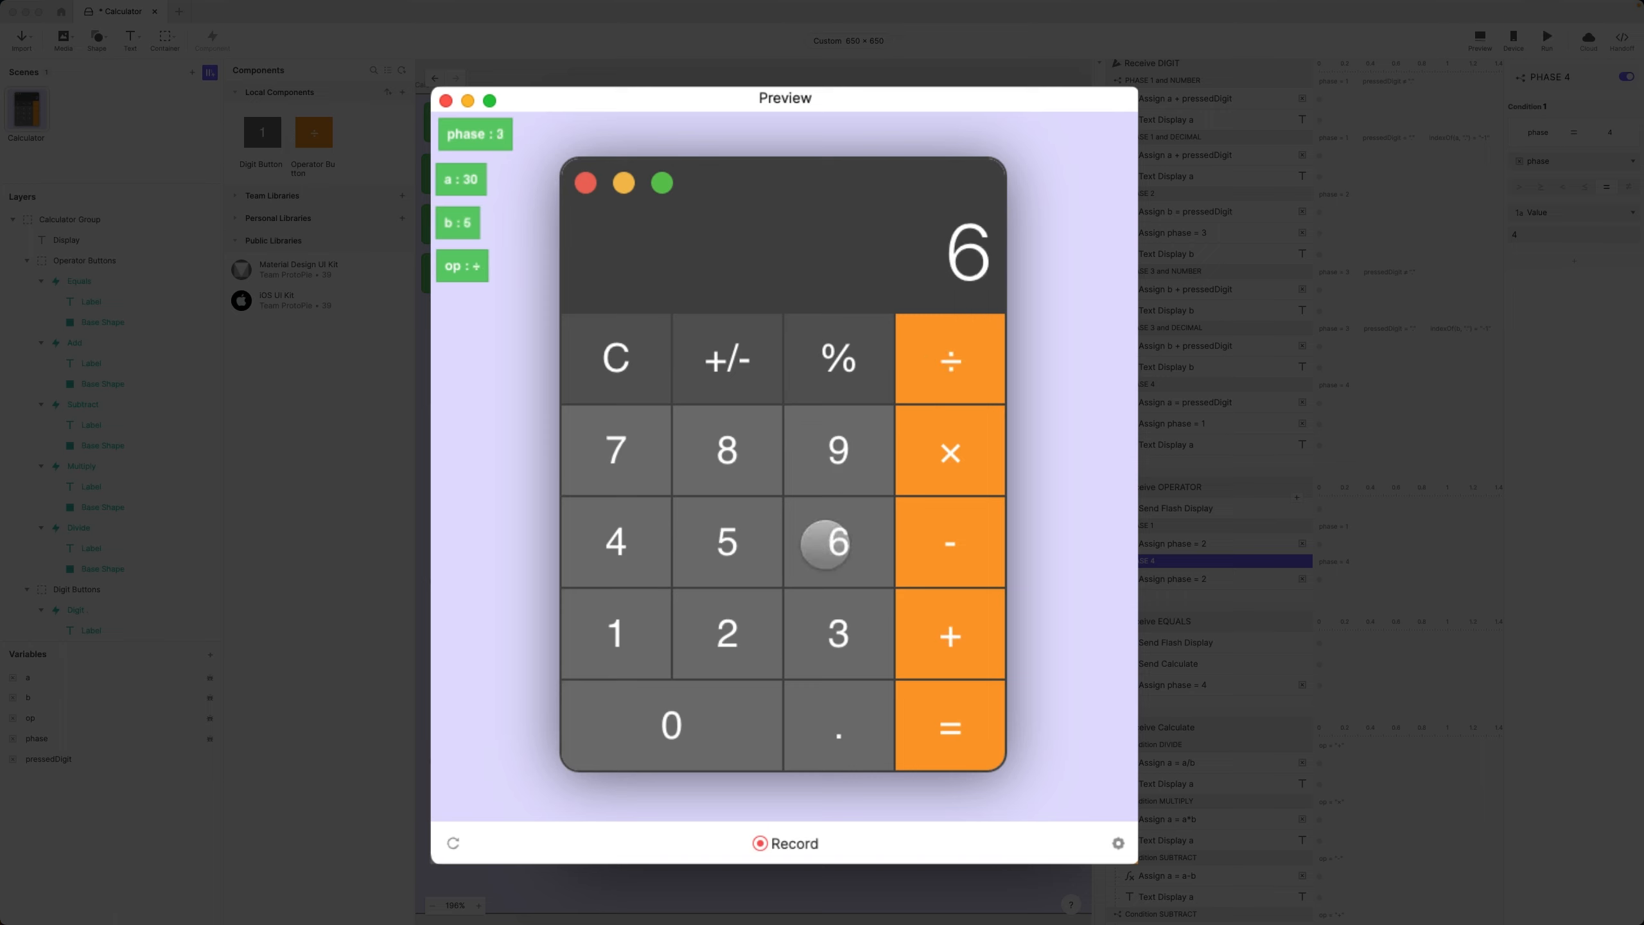
pyautogui.click(954, 721)
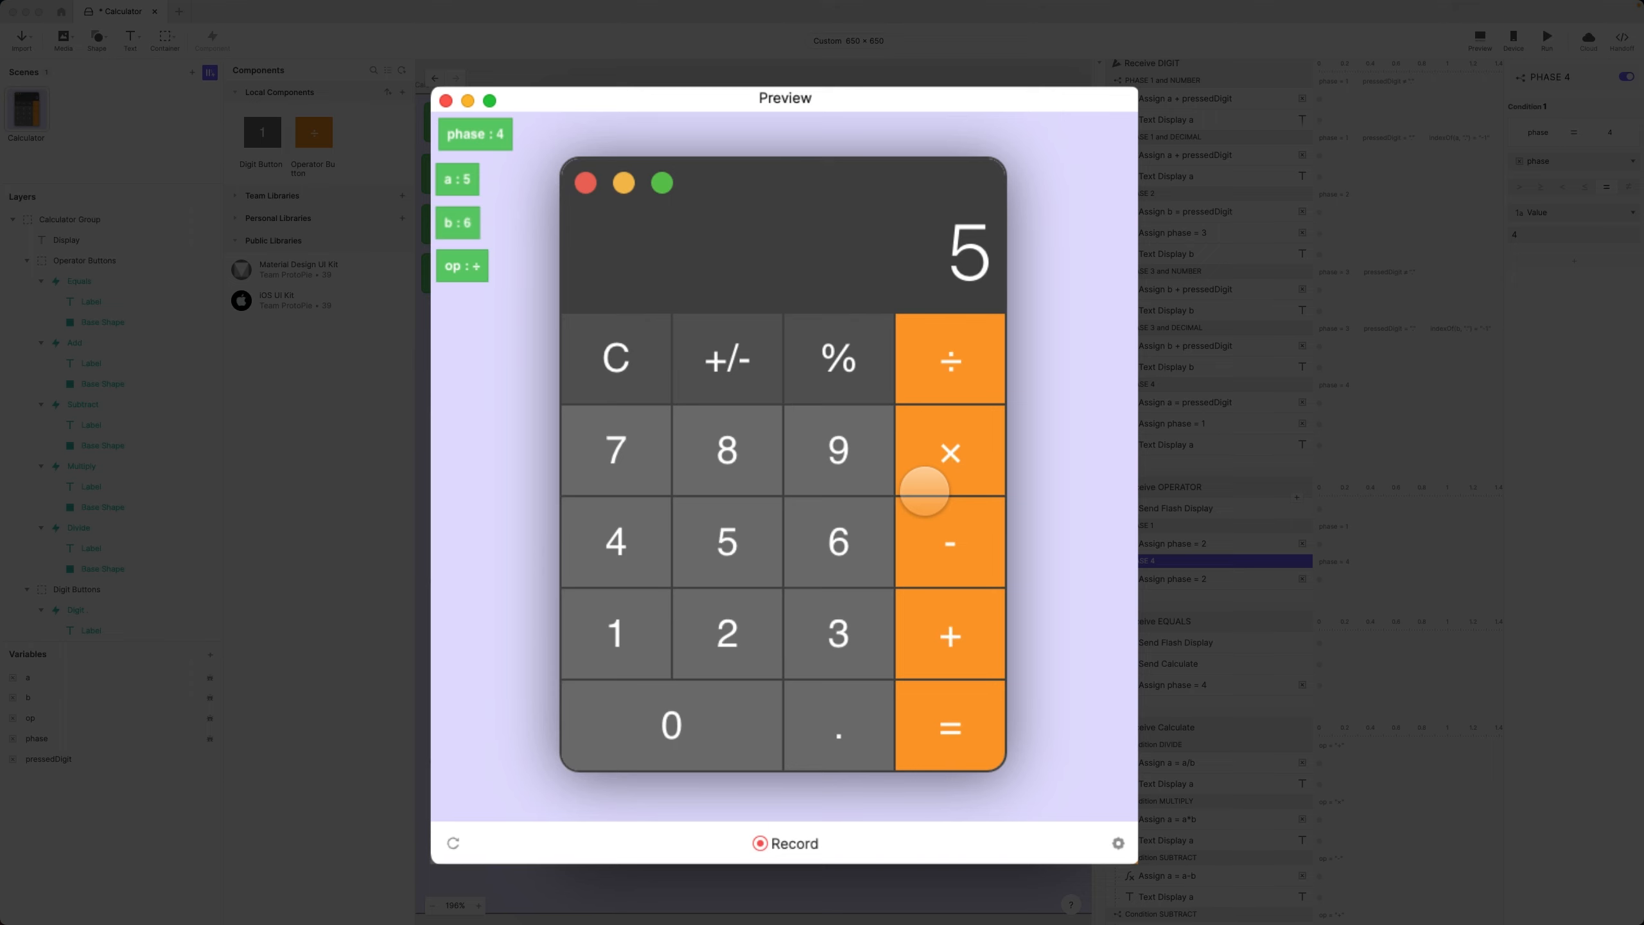
# - Restart the preview, enter 25 × 5 without evaluating it, and close the preview
pyautogui.click(453, 843)
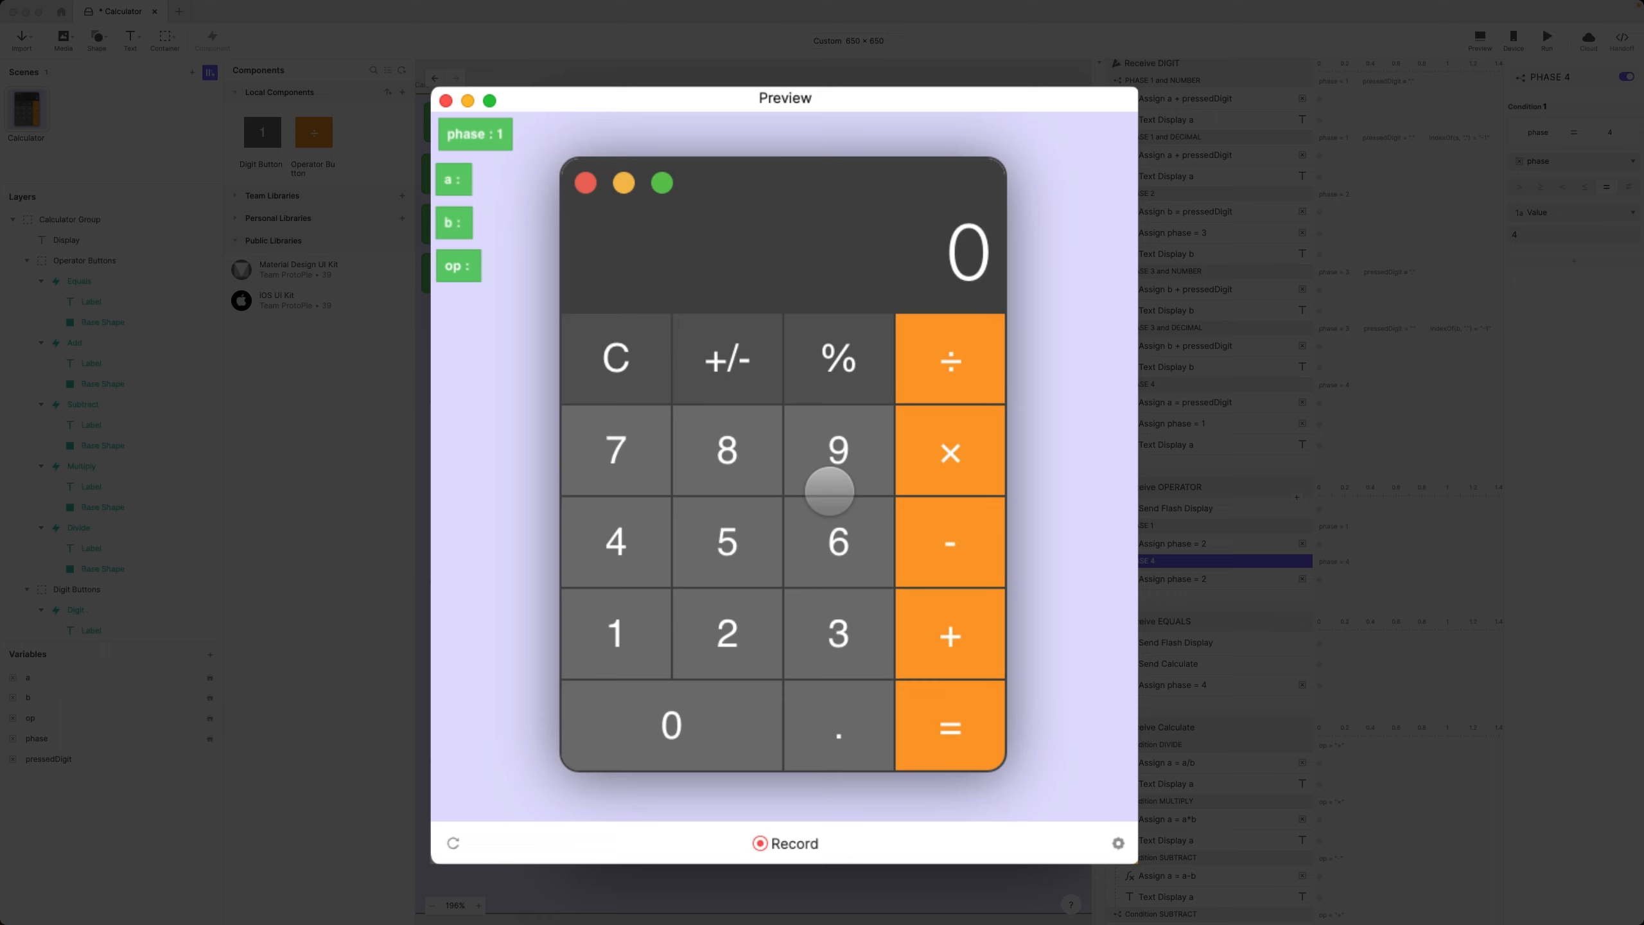
pyautogui.click(727, 631)
pyautogui.click(724, 541)
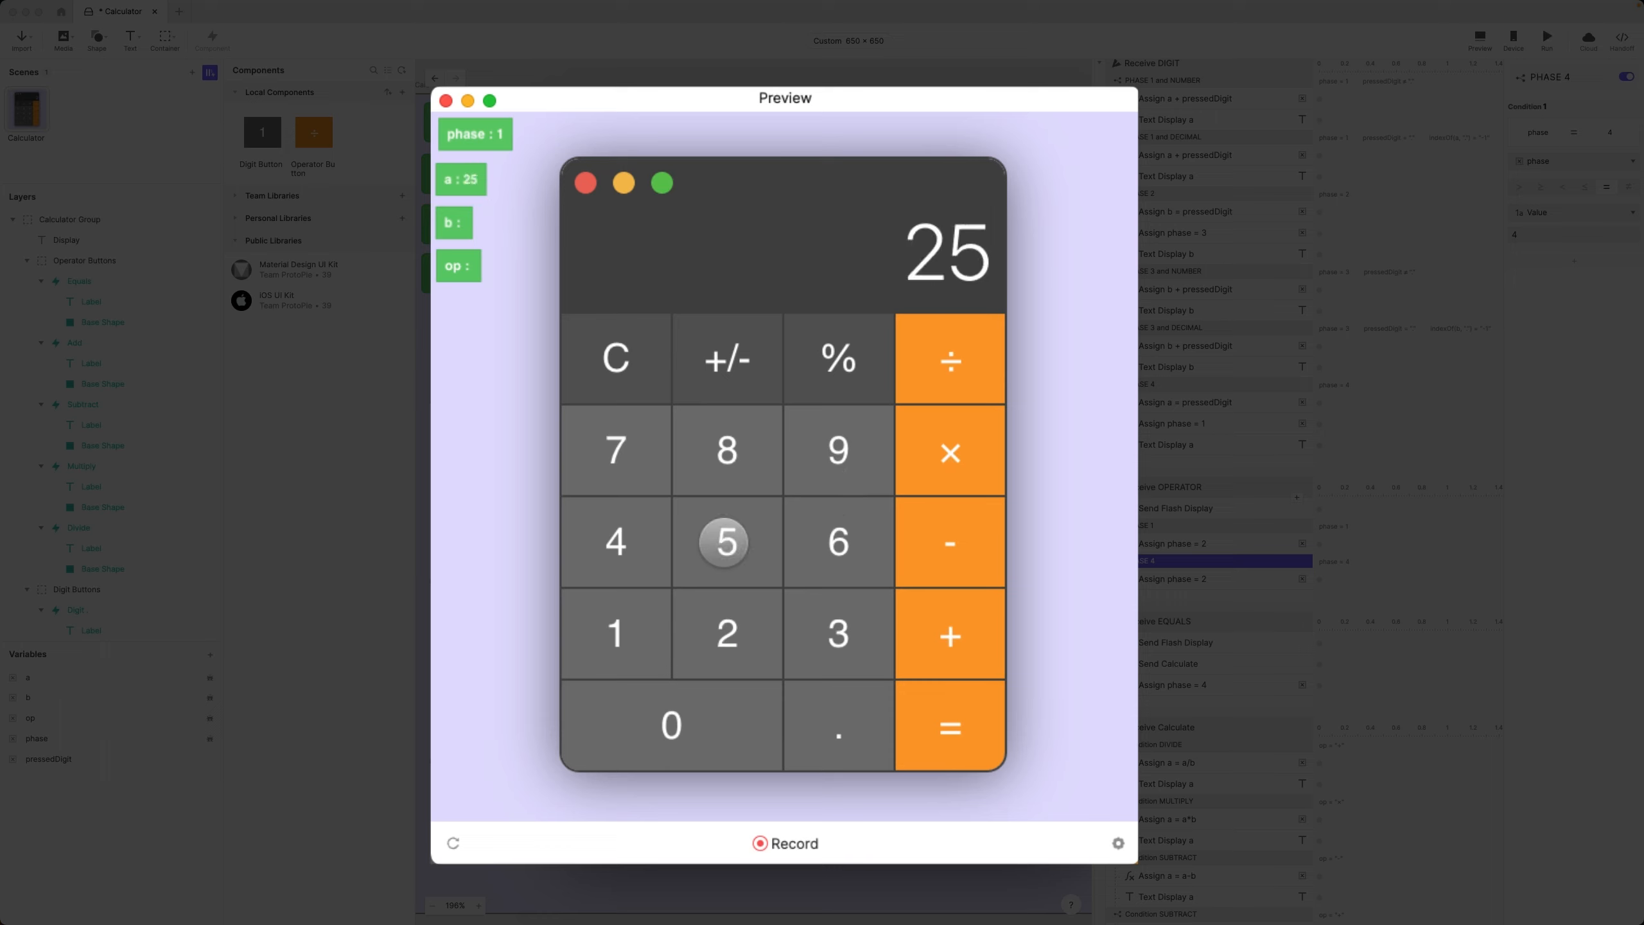
pyautogui.click(936, 455)
pyautogui.click(704, 541)
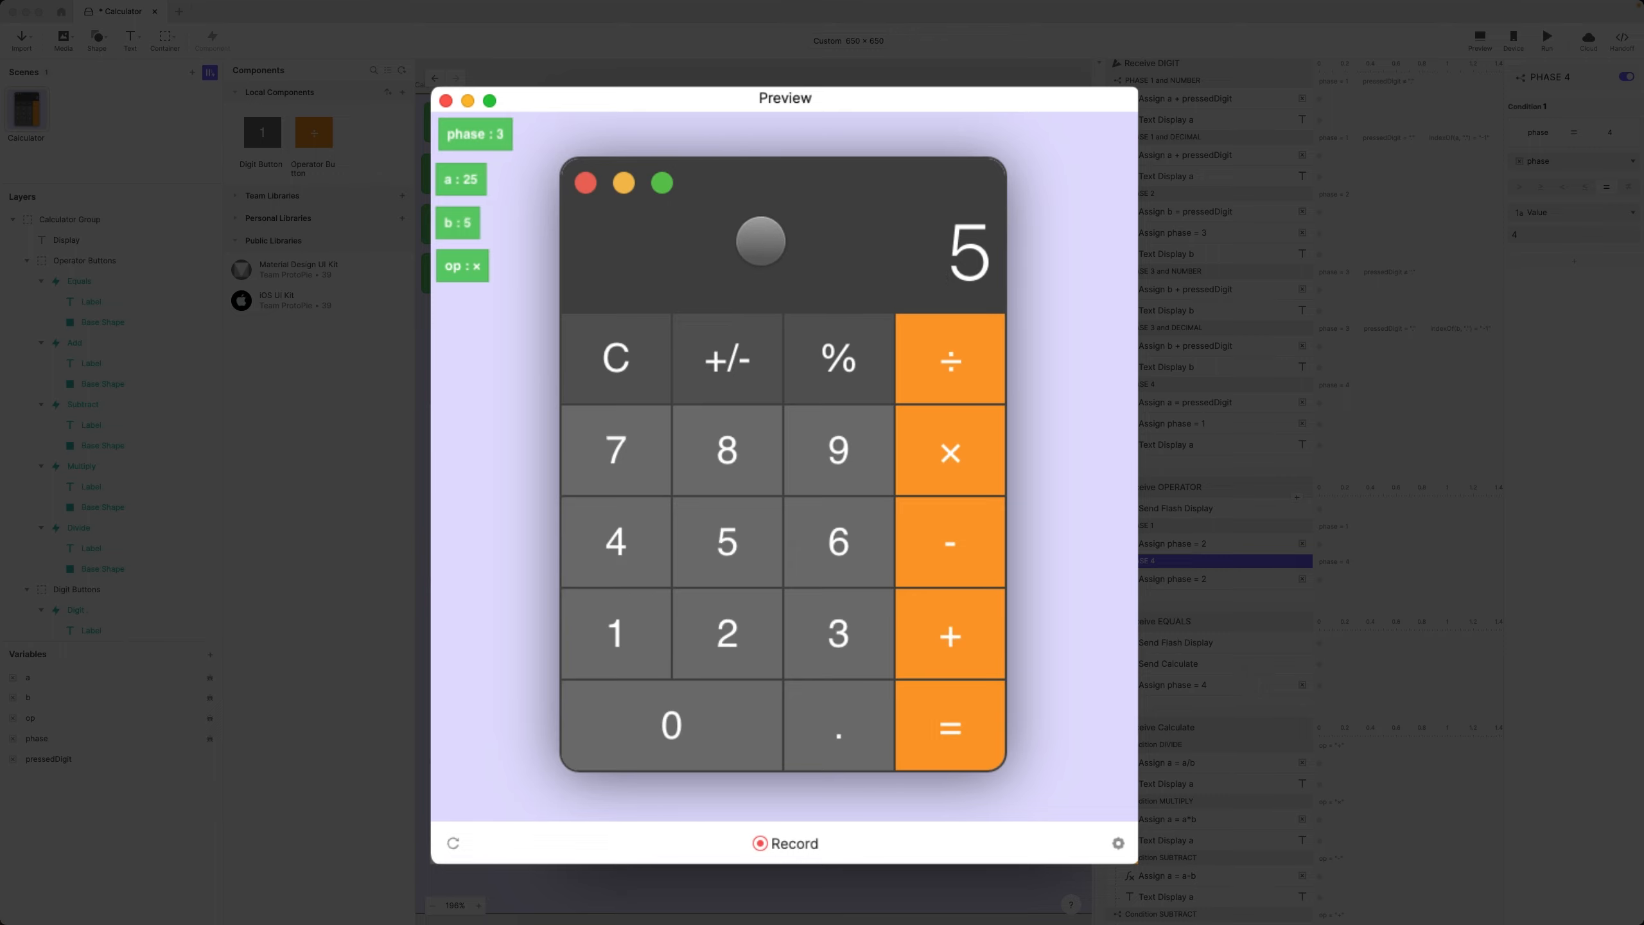
pyautogui.click(445, 100)
pyautogui.click(585, 255)
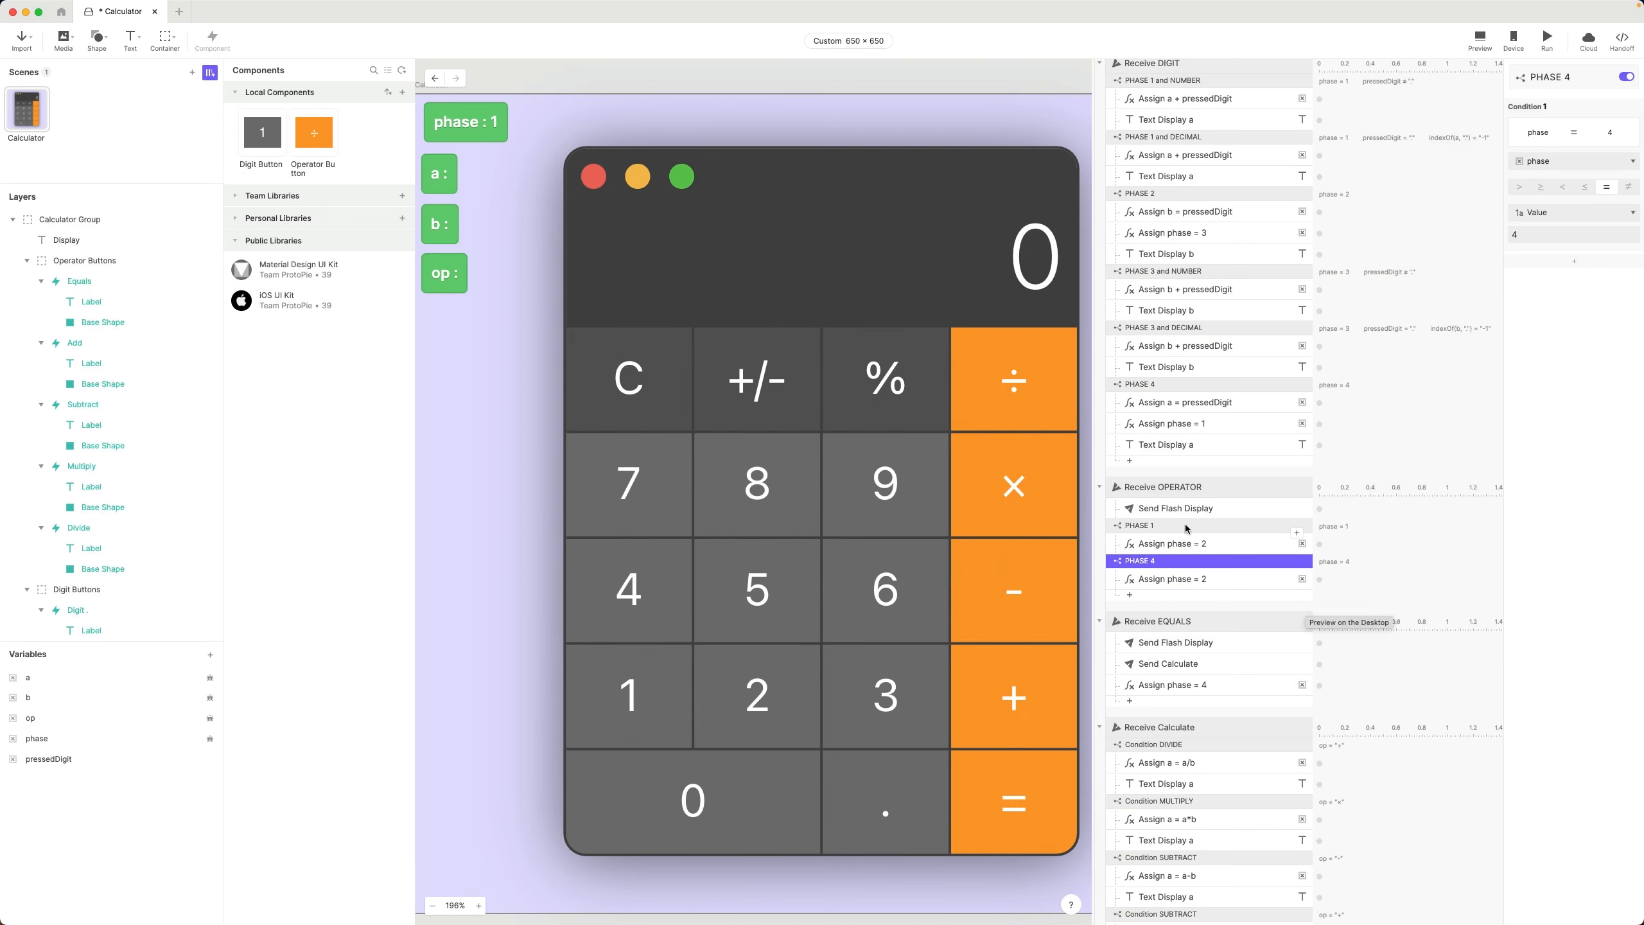
# - Add a condition to the Receive OPERATOR trigger for phase equal to 3 and name it PHASE 3
pyautogui.click(1156, 599)
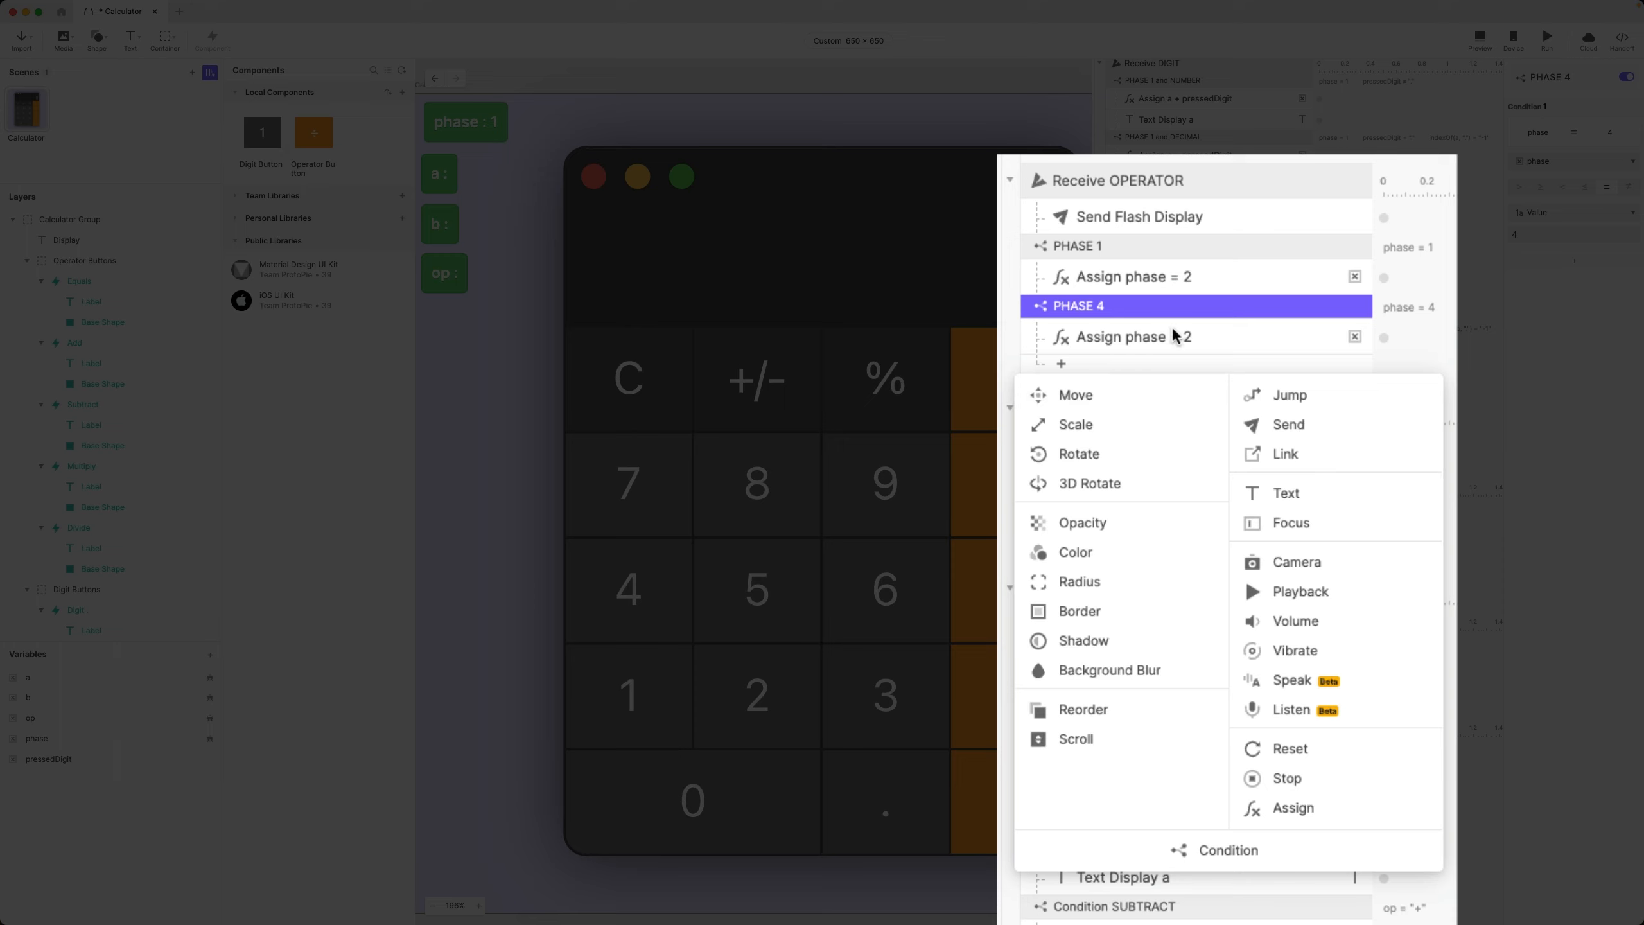
pyautogui.click(1224, 850)
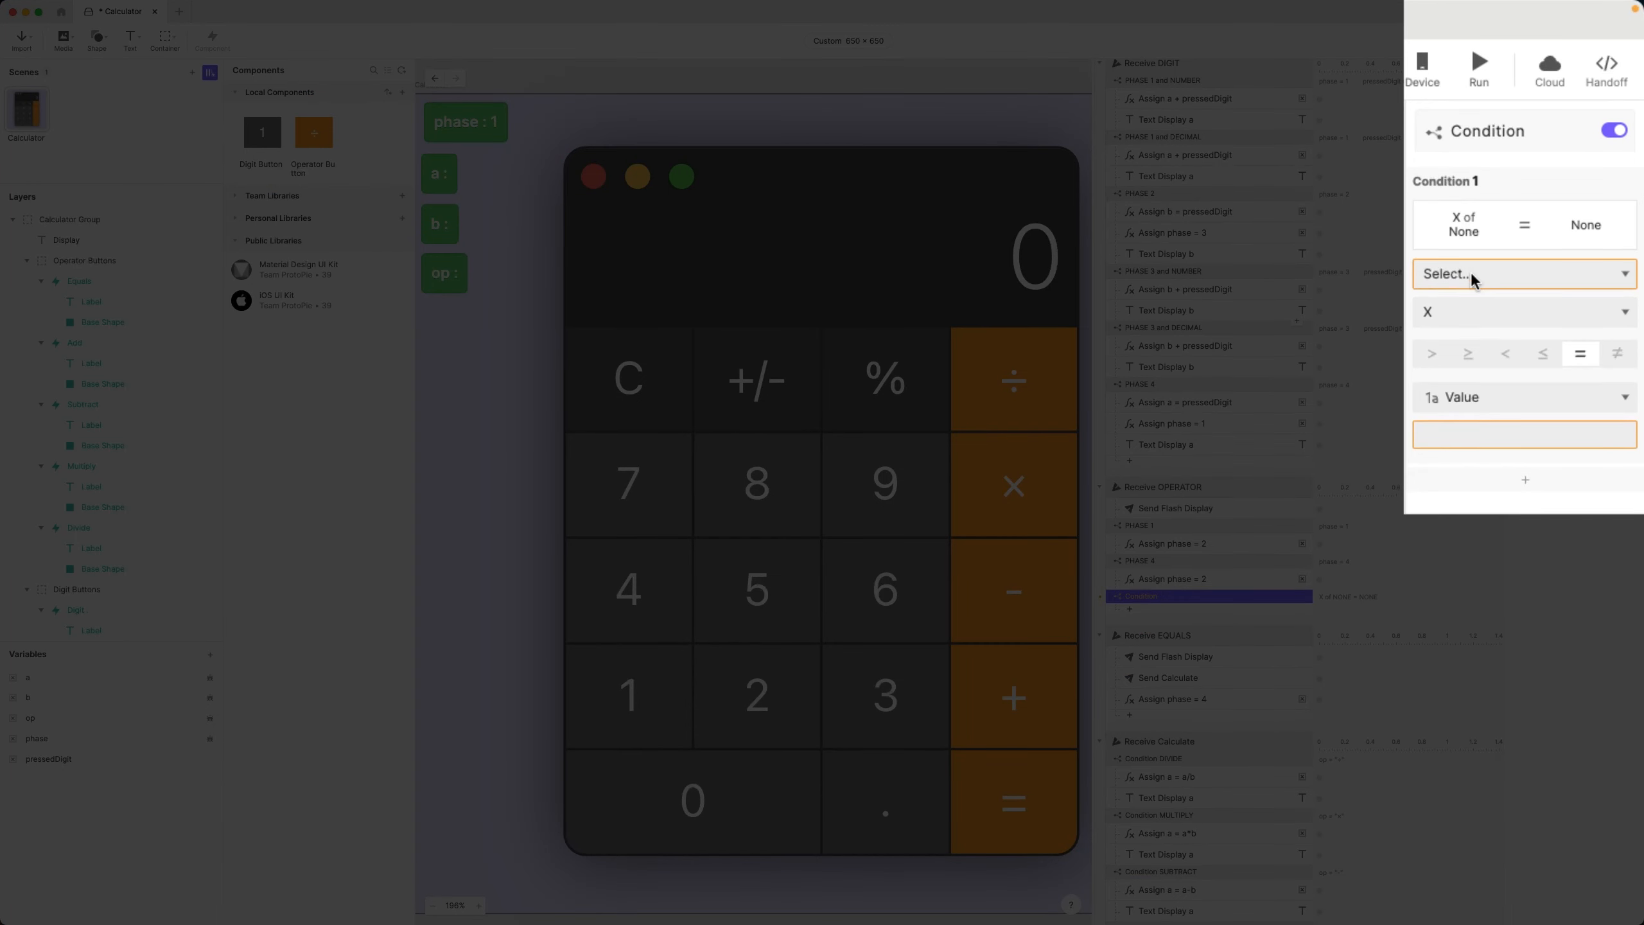
pyautogui.click(1483, 256)
pyautogui.click(1497, 439)
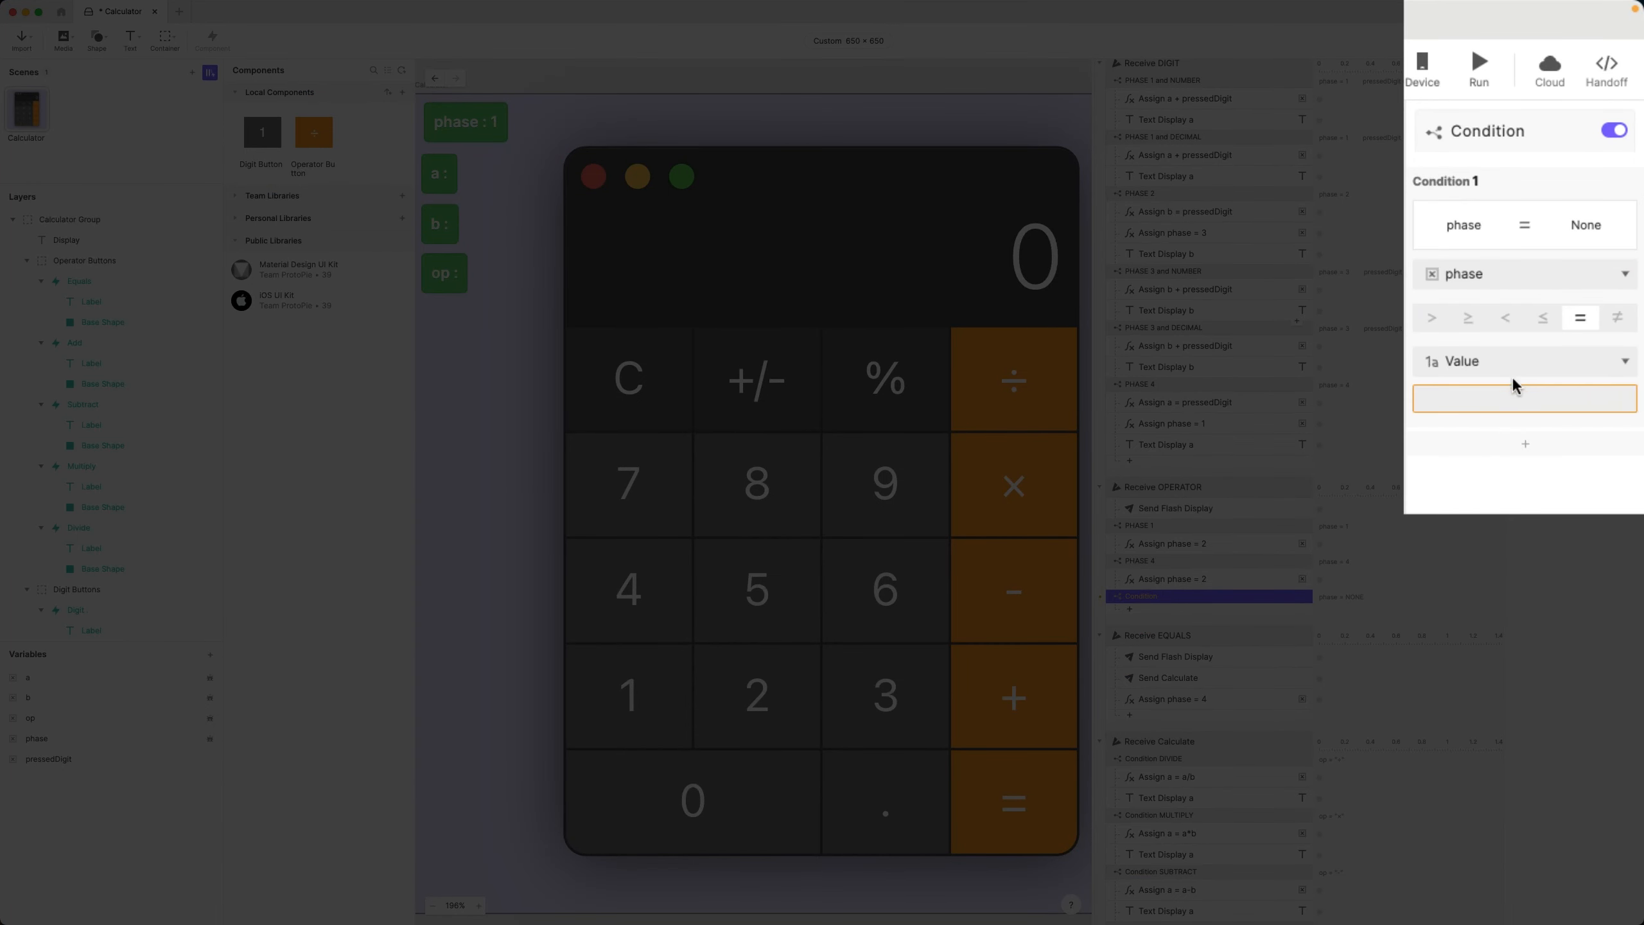
pyautogui.write('3')
pyautogui.press('Return')
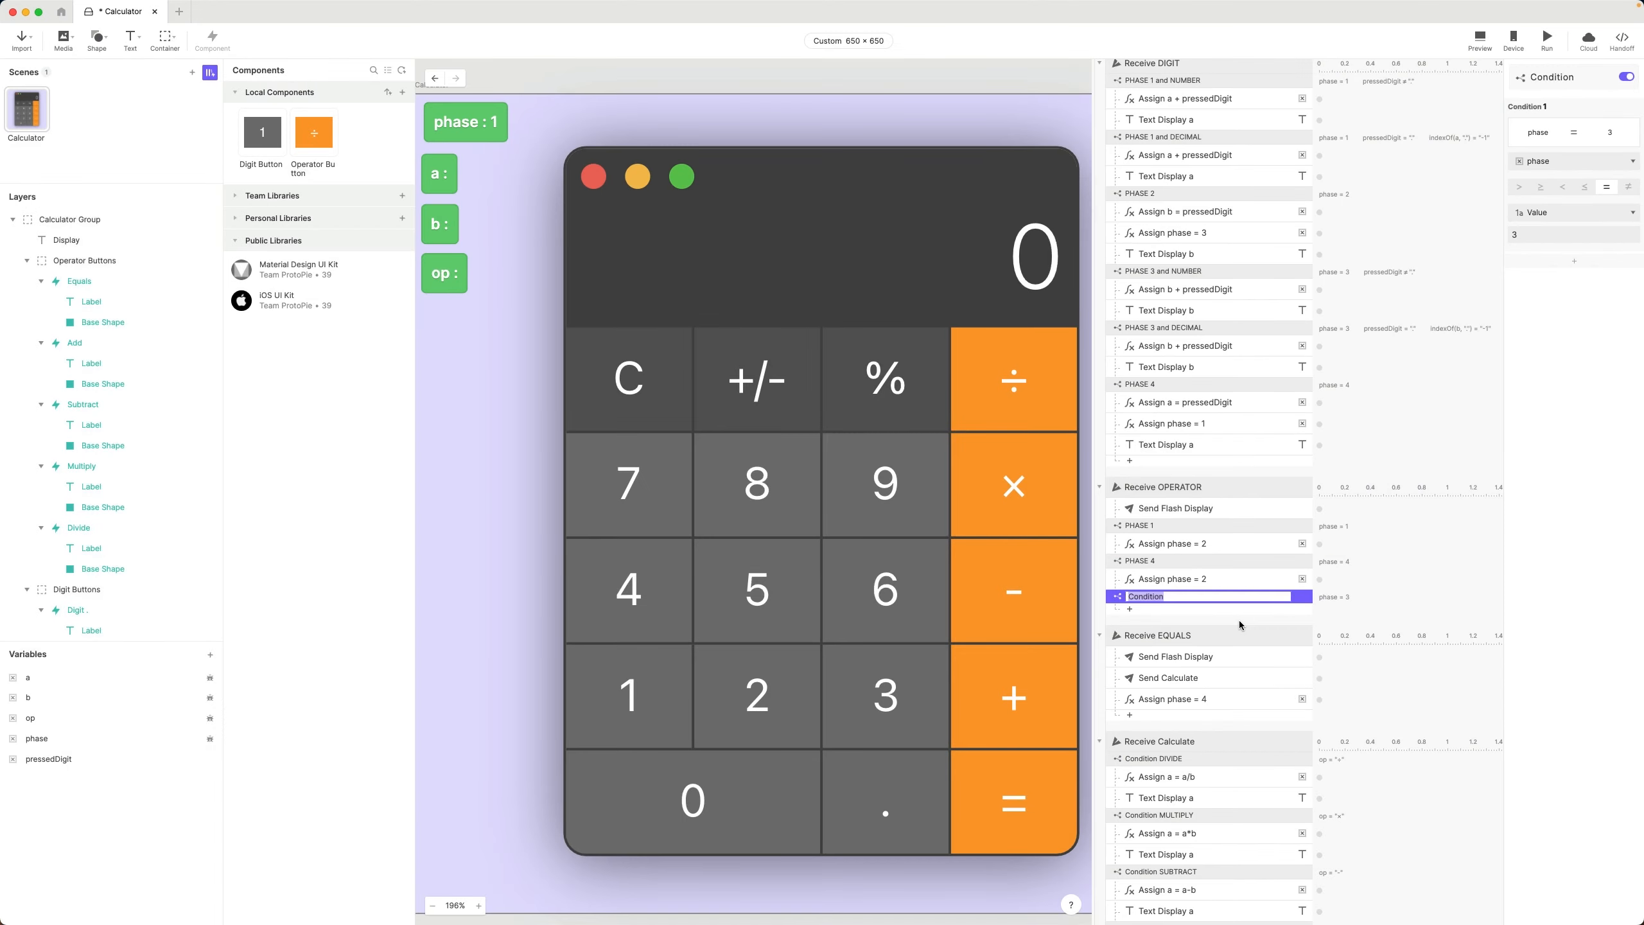
pyautogui.doubleClick(1158, 597)
pyautogui.write('PHASE 3')
pyautogui.press('Return')
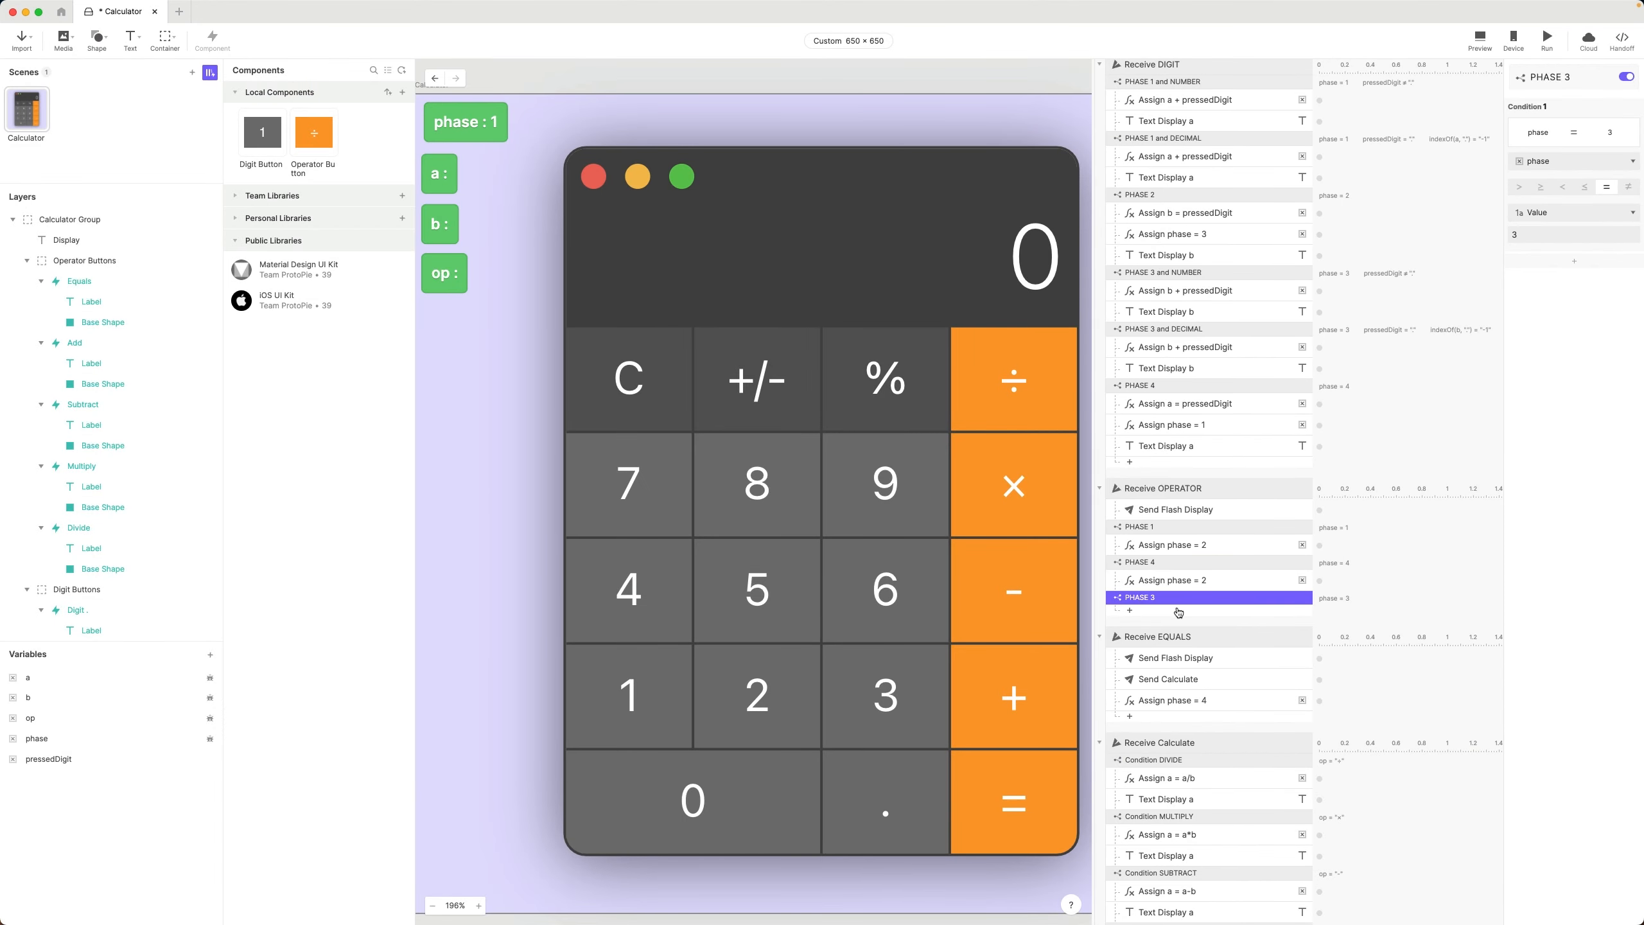
# - Check the variable assigned by the Receive OPERATOR trigger, and test 25 + 5 followed by × in the preview
pyautogui.click(1184, 599)
pyautogui.click(1210, 489)
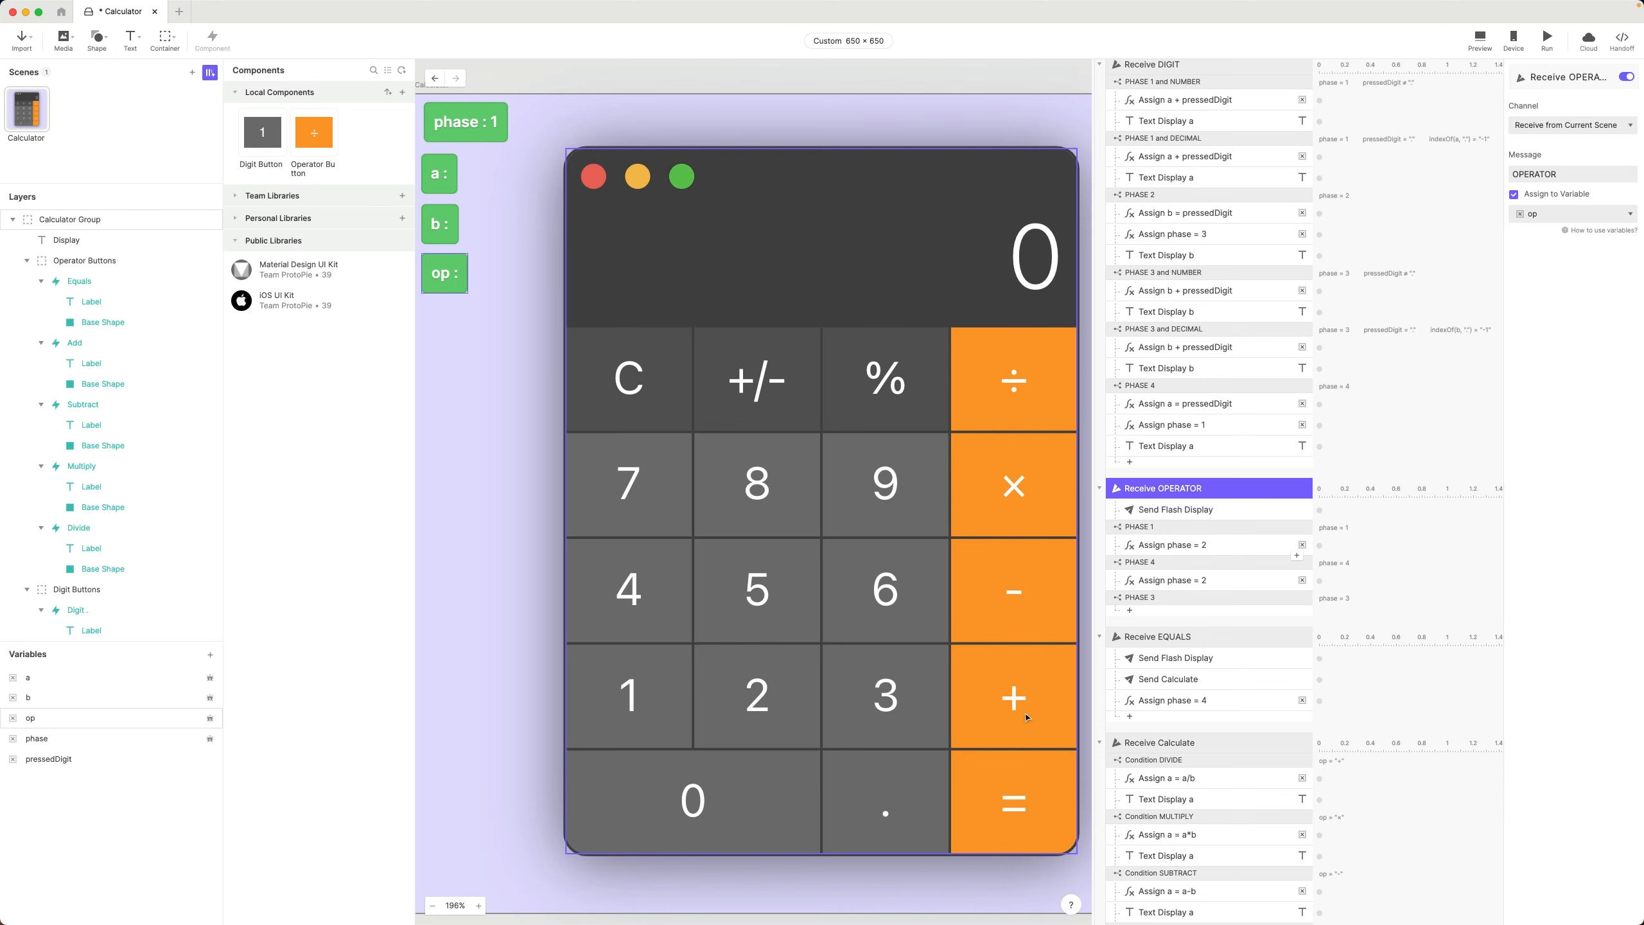
pyautogui.scroll(-1, 1496, 123)
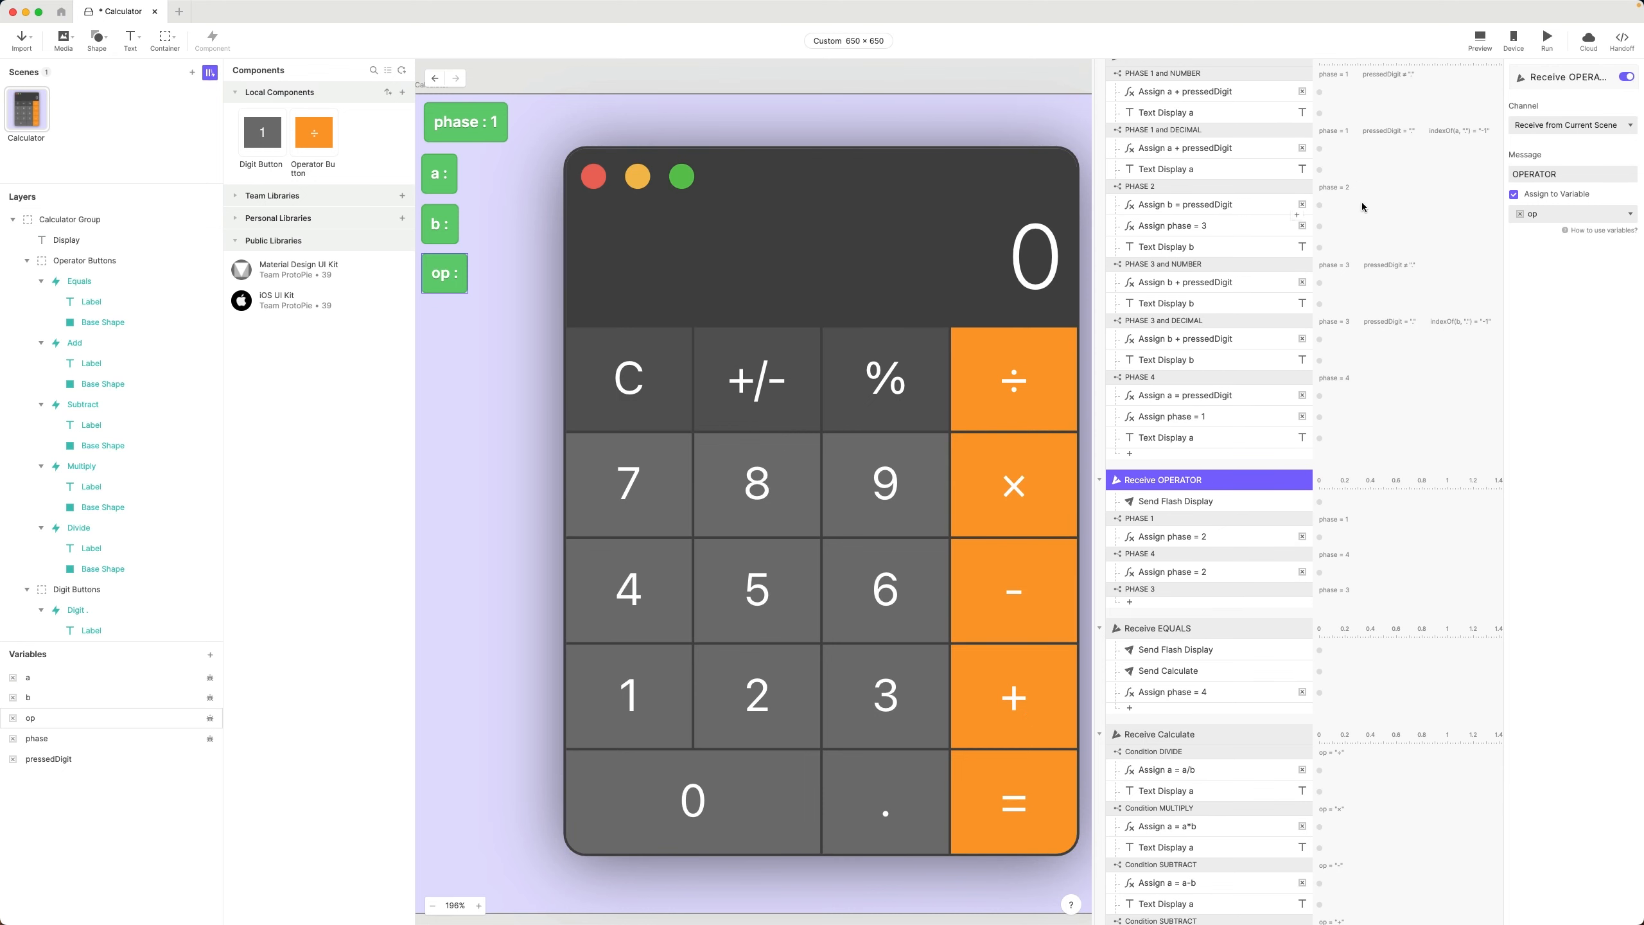
pyautogui.click(1479, 39)
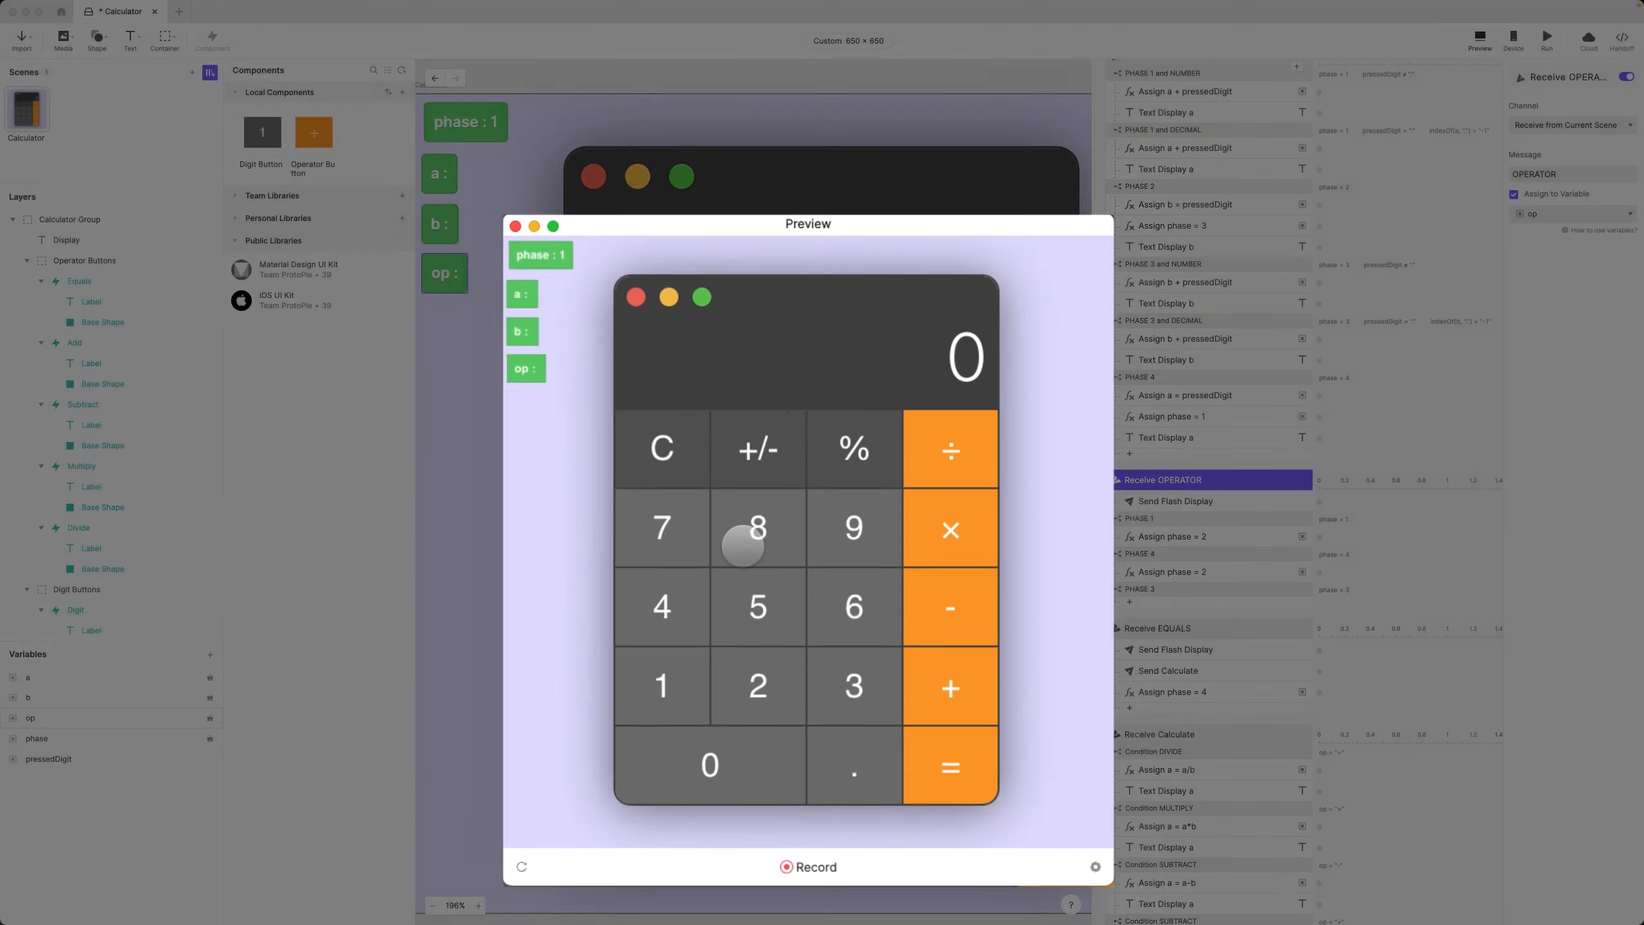
pyautogui.click(774, 642)
pyautogui.click(773, 588)
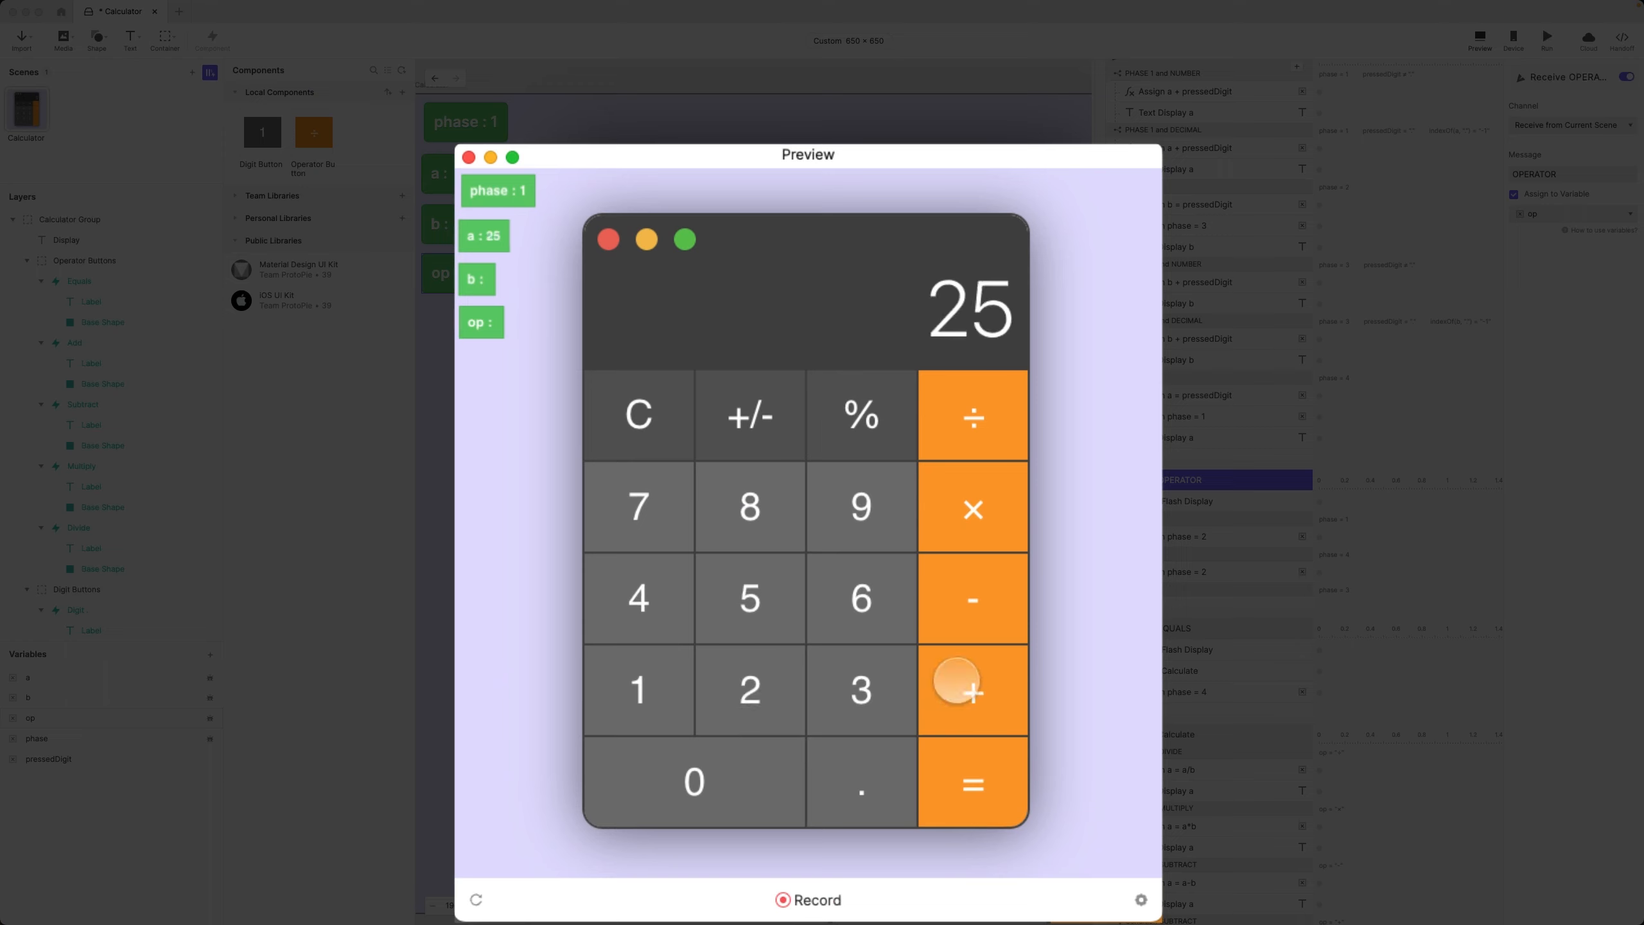
pyautogui.click(957, 680)
pyautogui.click(760, 601)
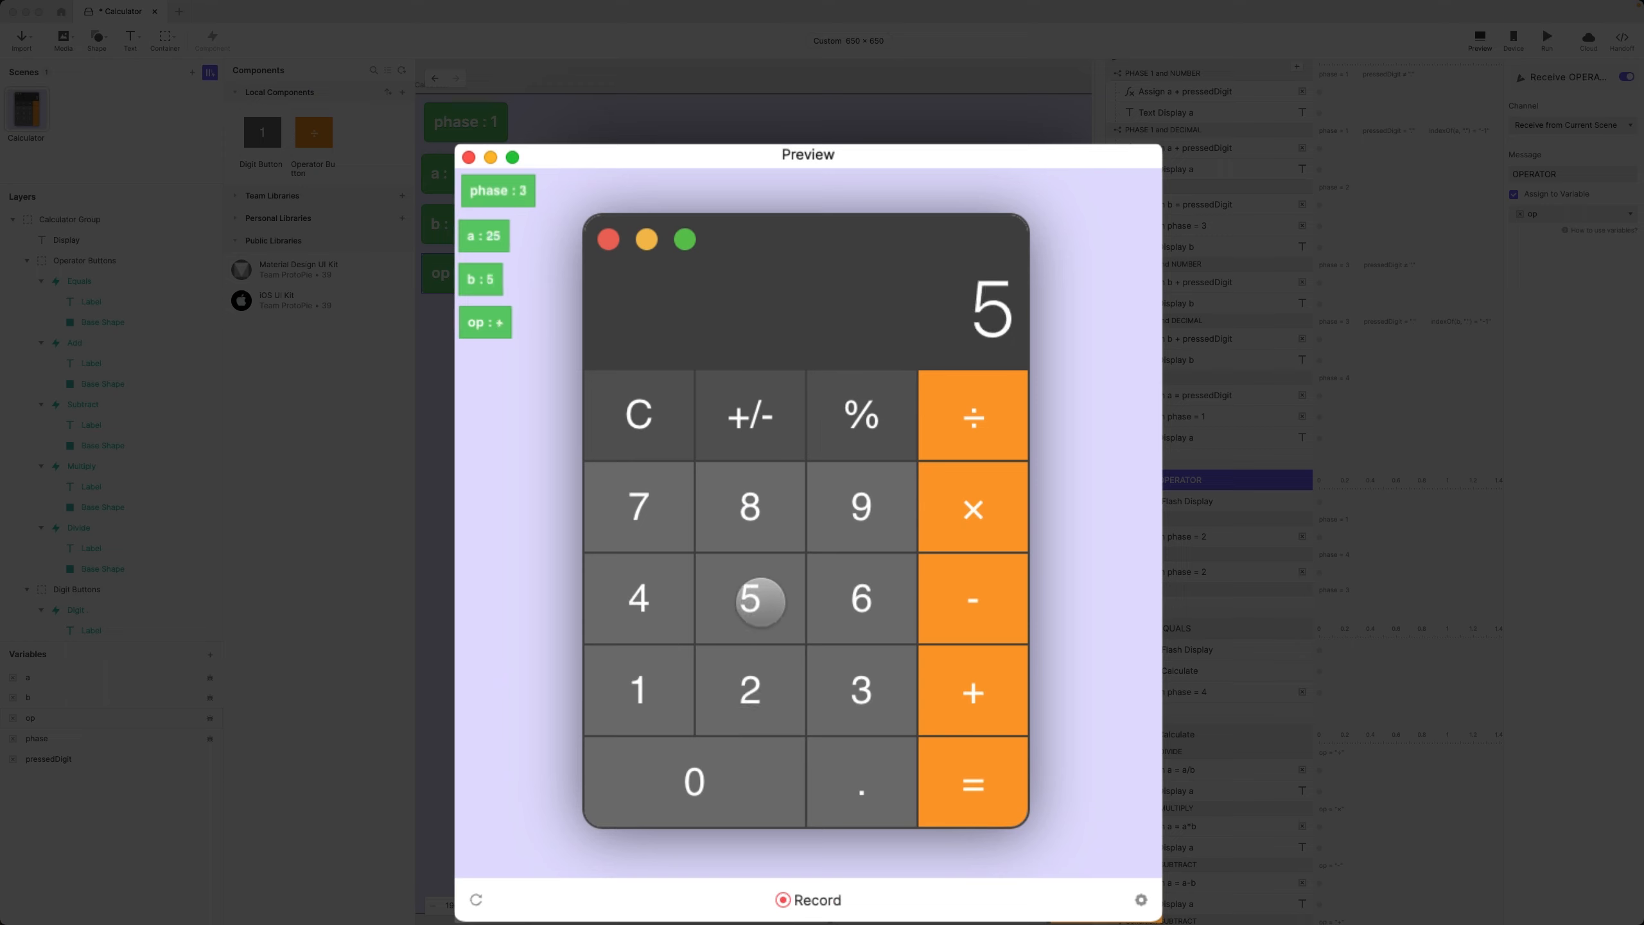
pyautogui.click(978, 511)
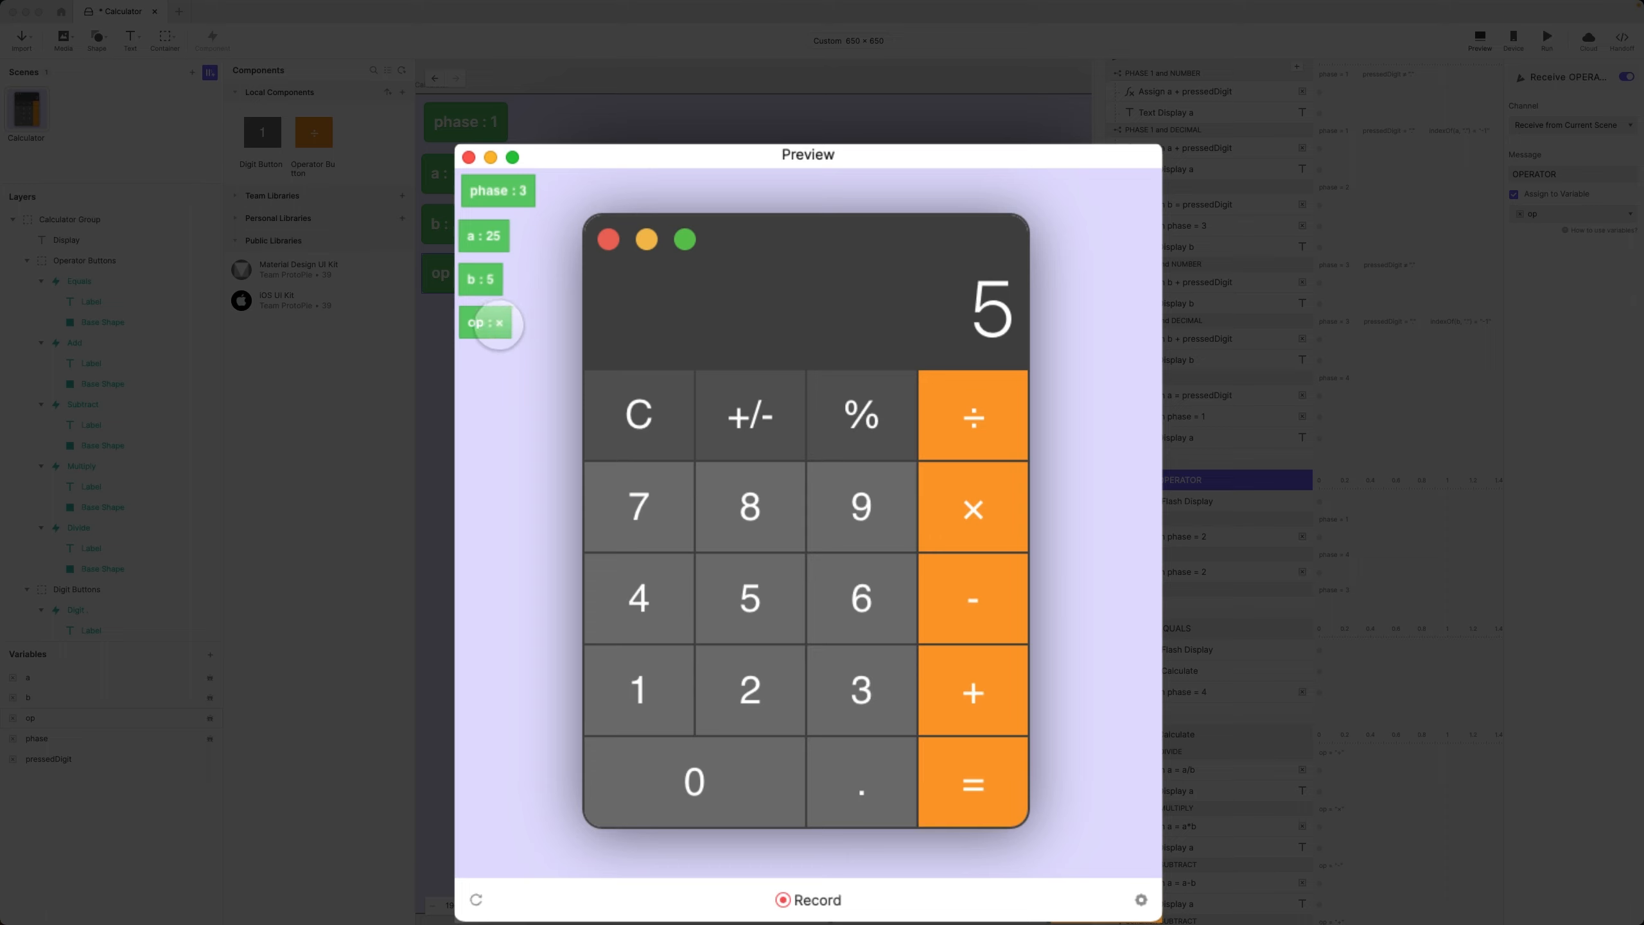
pyautogui.click(1200, 544)
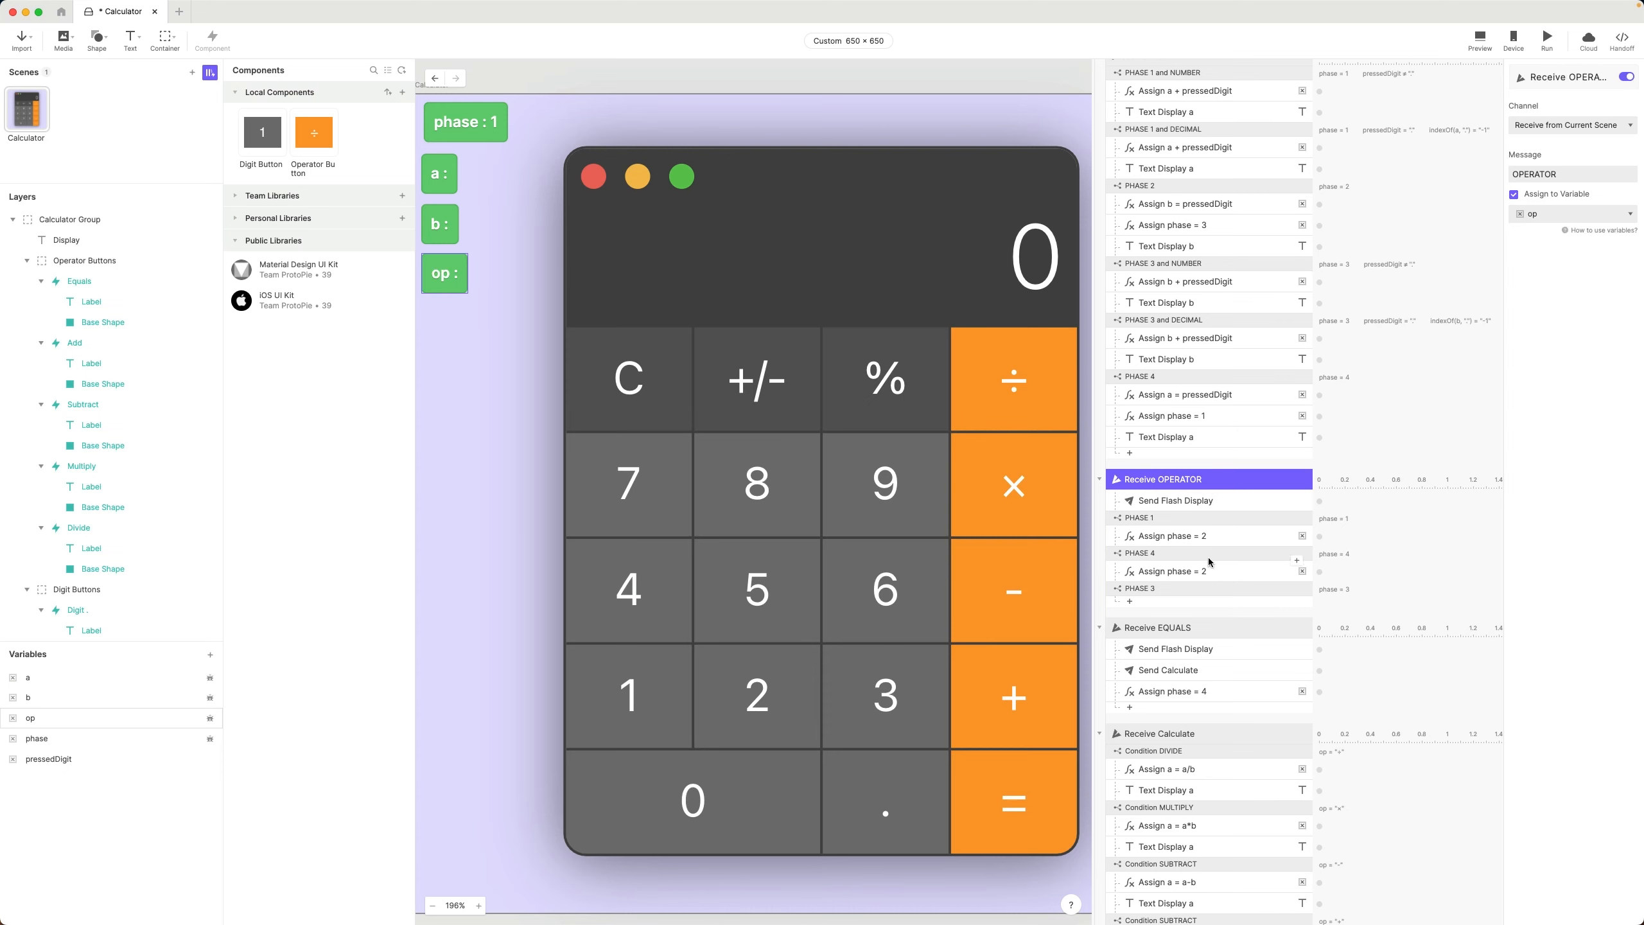
# - Create a variable named pressedOperator and set its type to Text, matching the op variable
pyautogui.scroll(-1, 1210, 577)
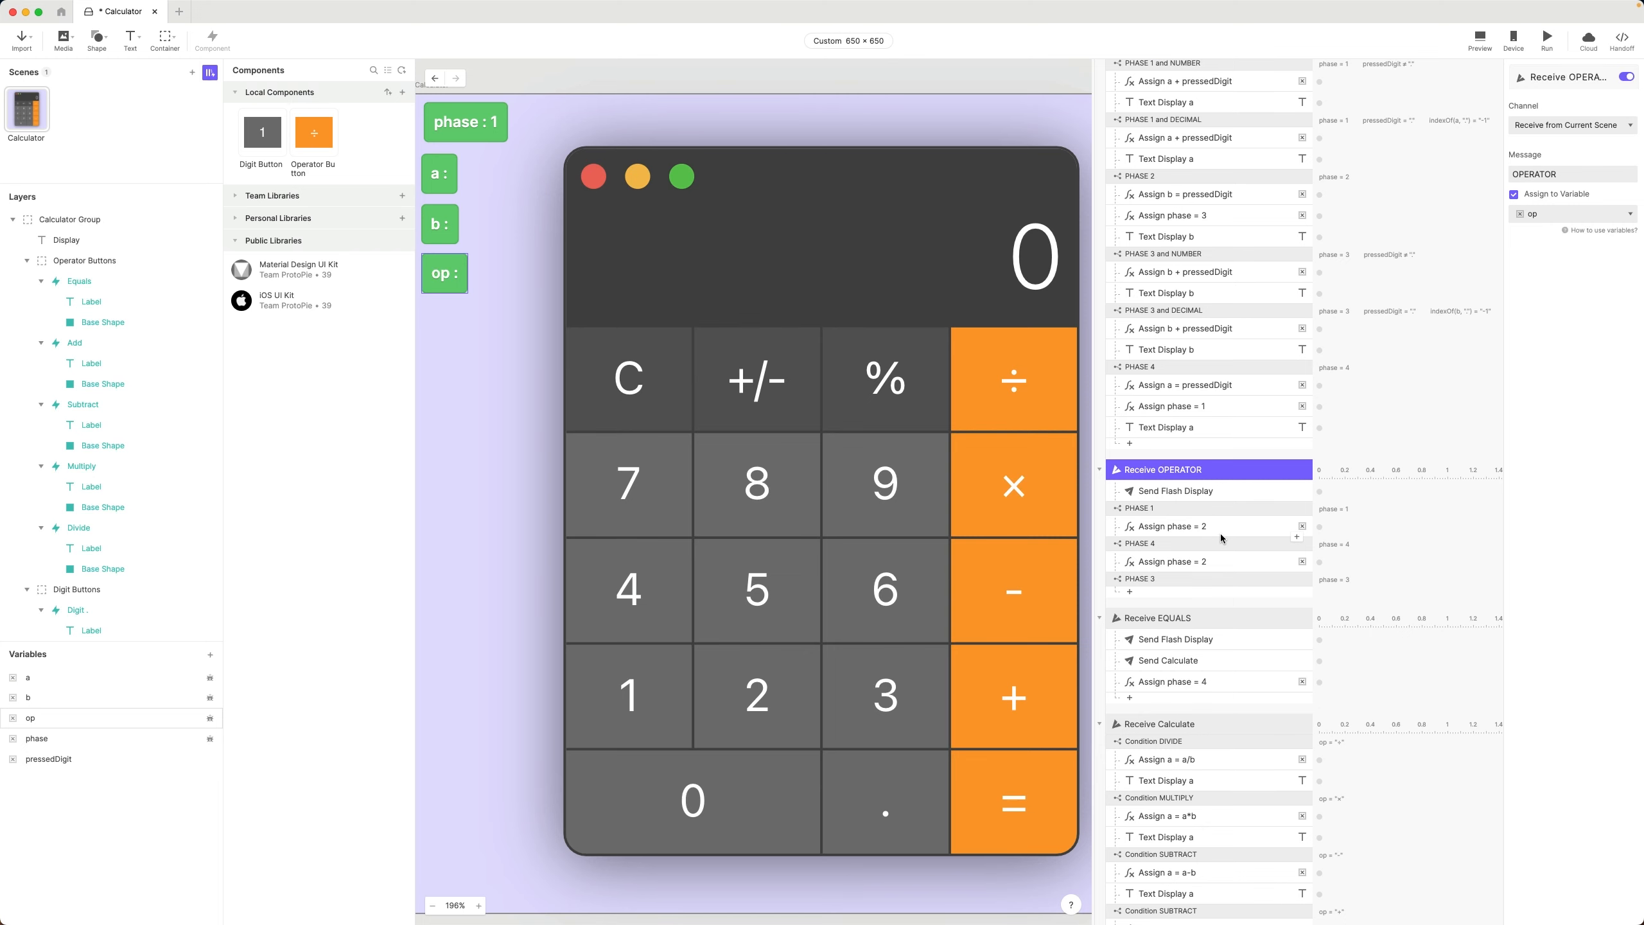
pyautogui.click(77, 799)
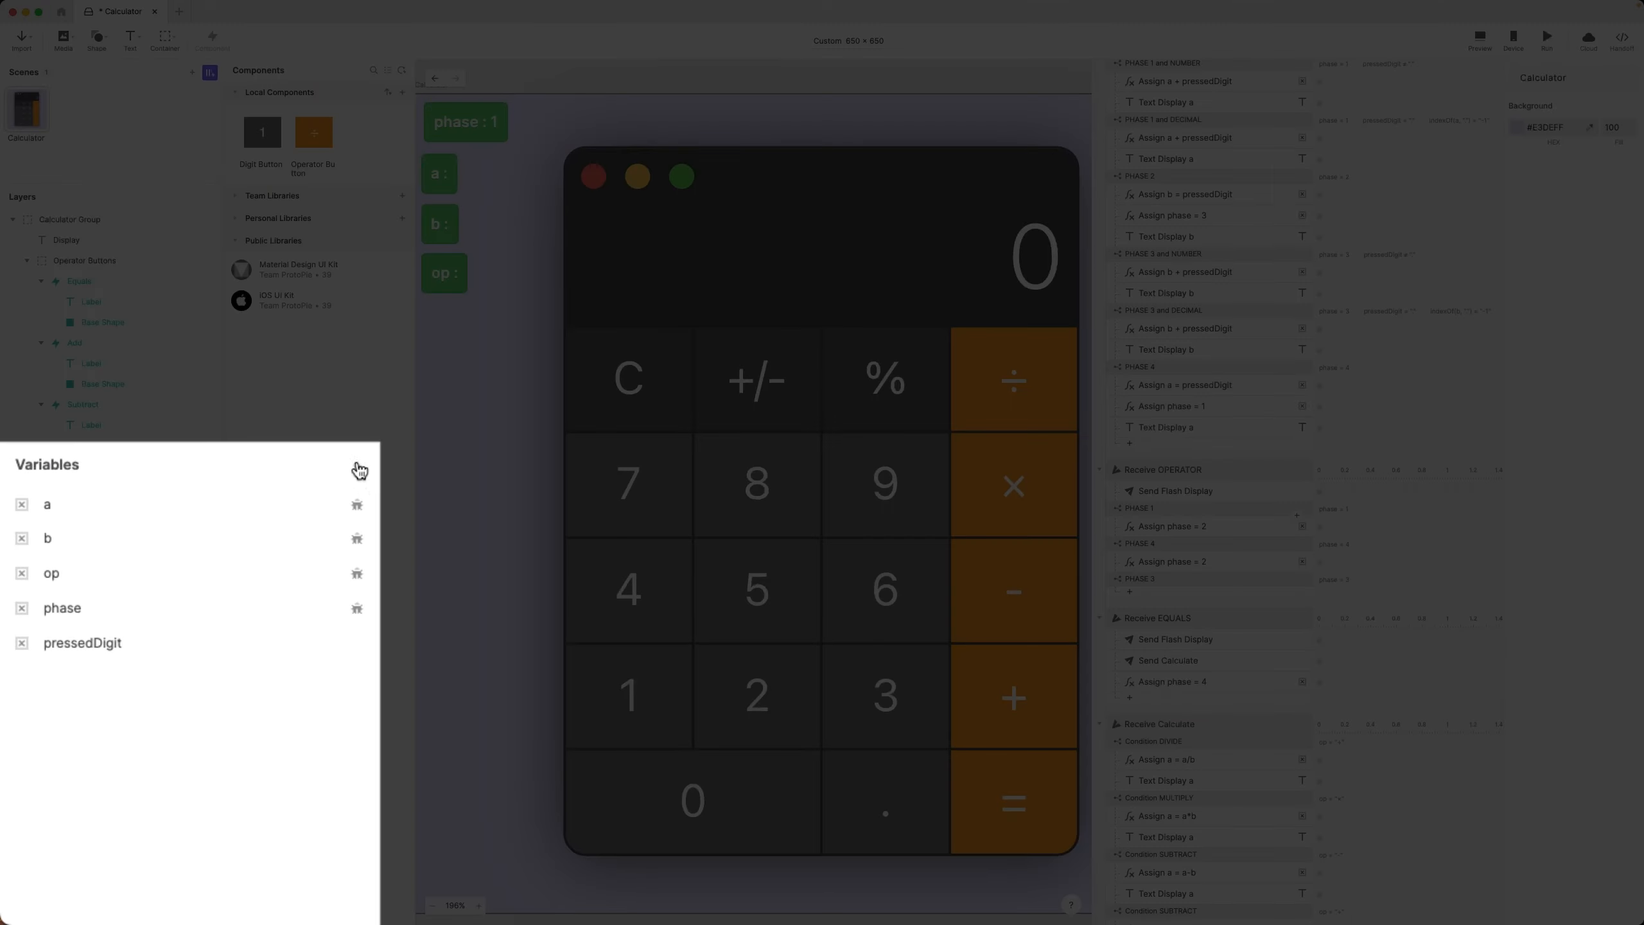
pyautogui.click(359, 471)
pyautogui.click(254, 521)
pyautogui.doubleClick(92, 674)
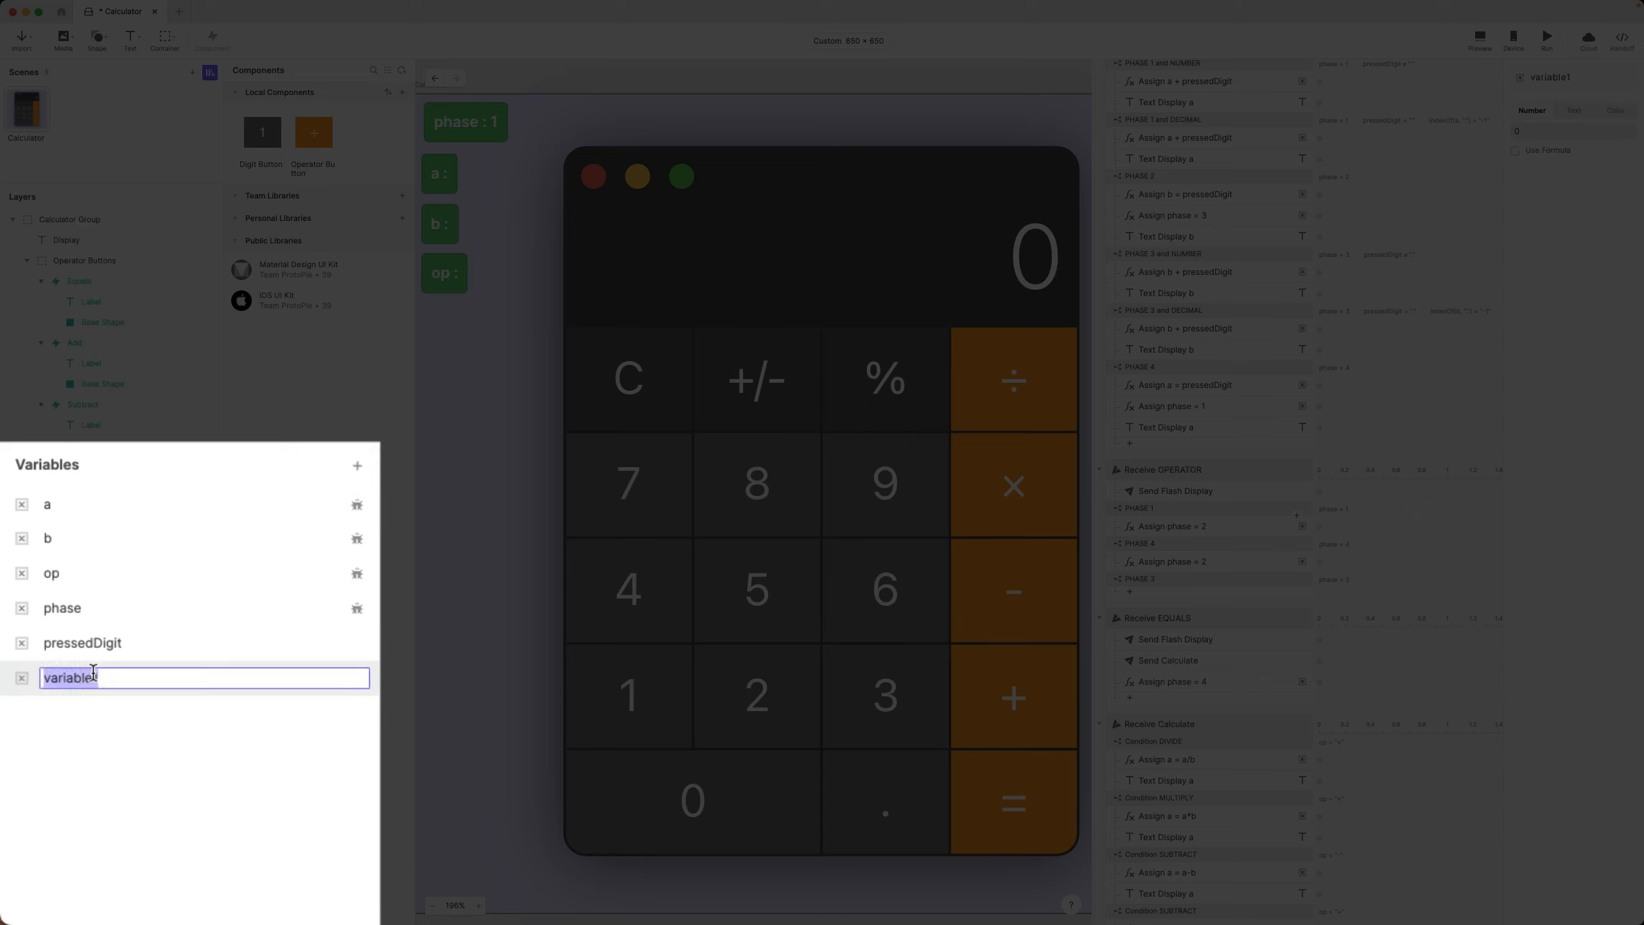
pyautogui.write('pressedOperator')
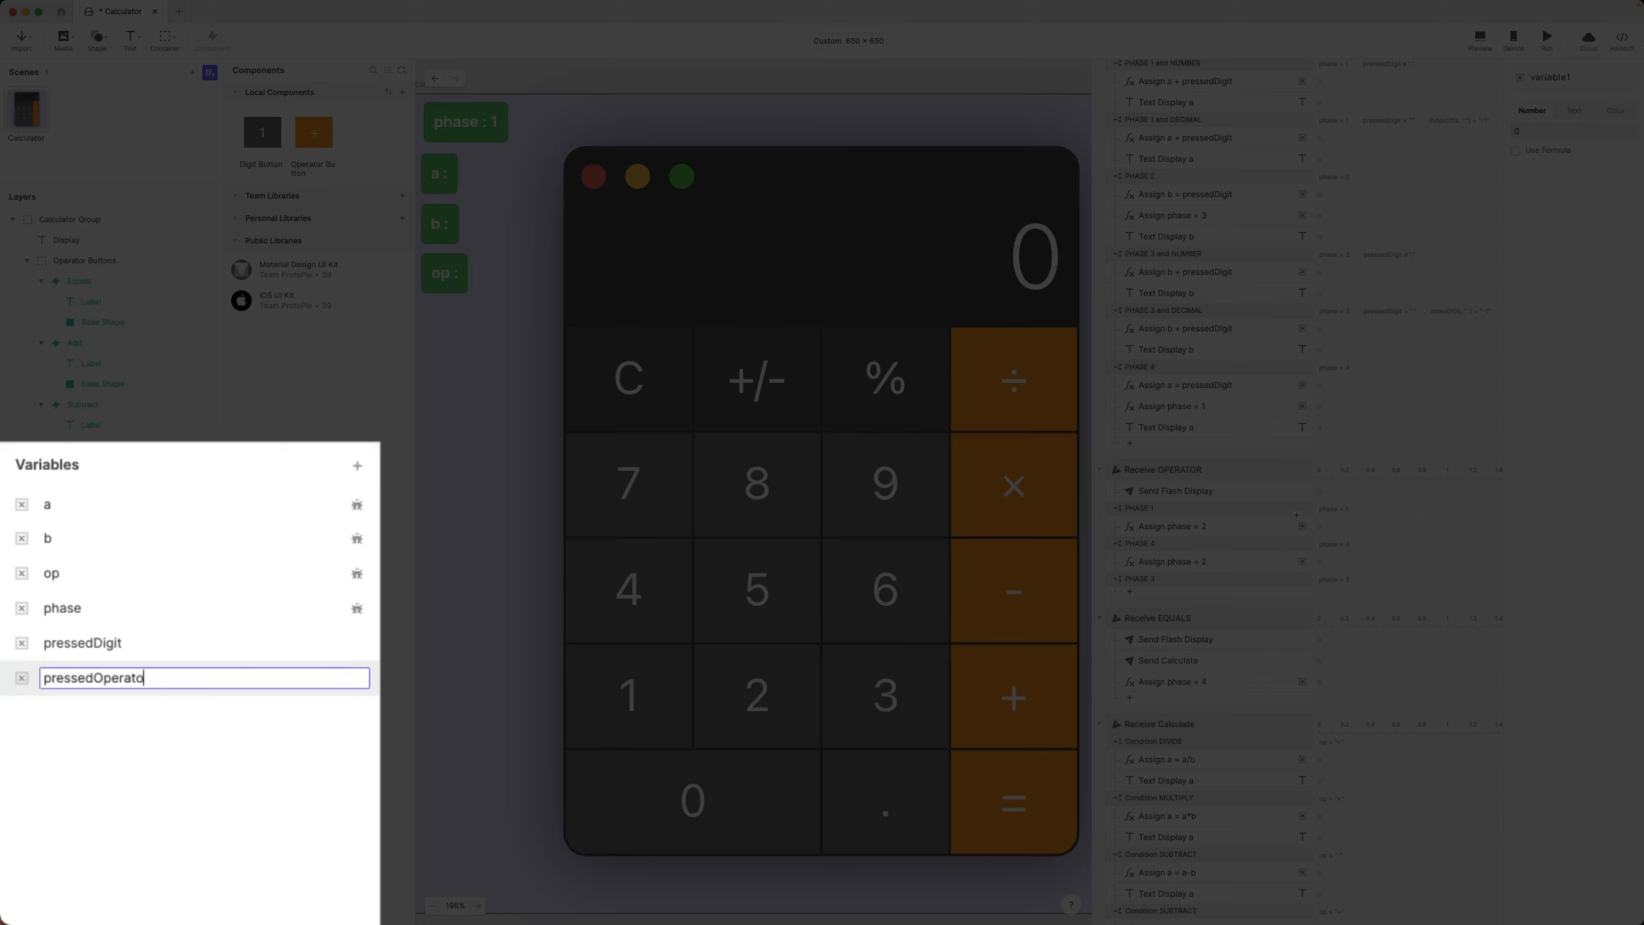
pyautogui.press('Return')
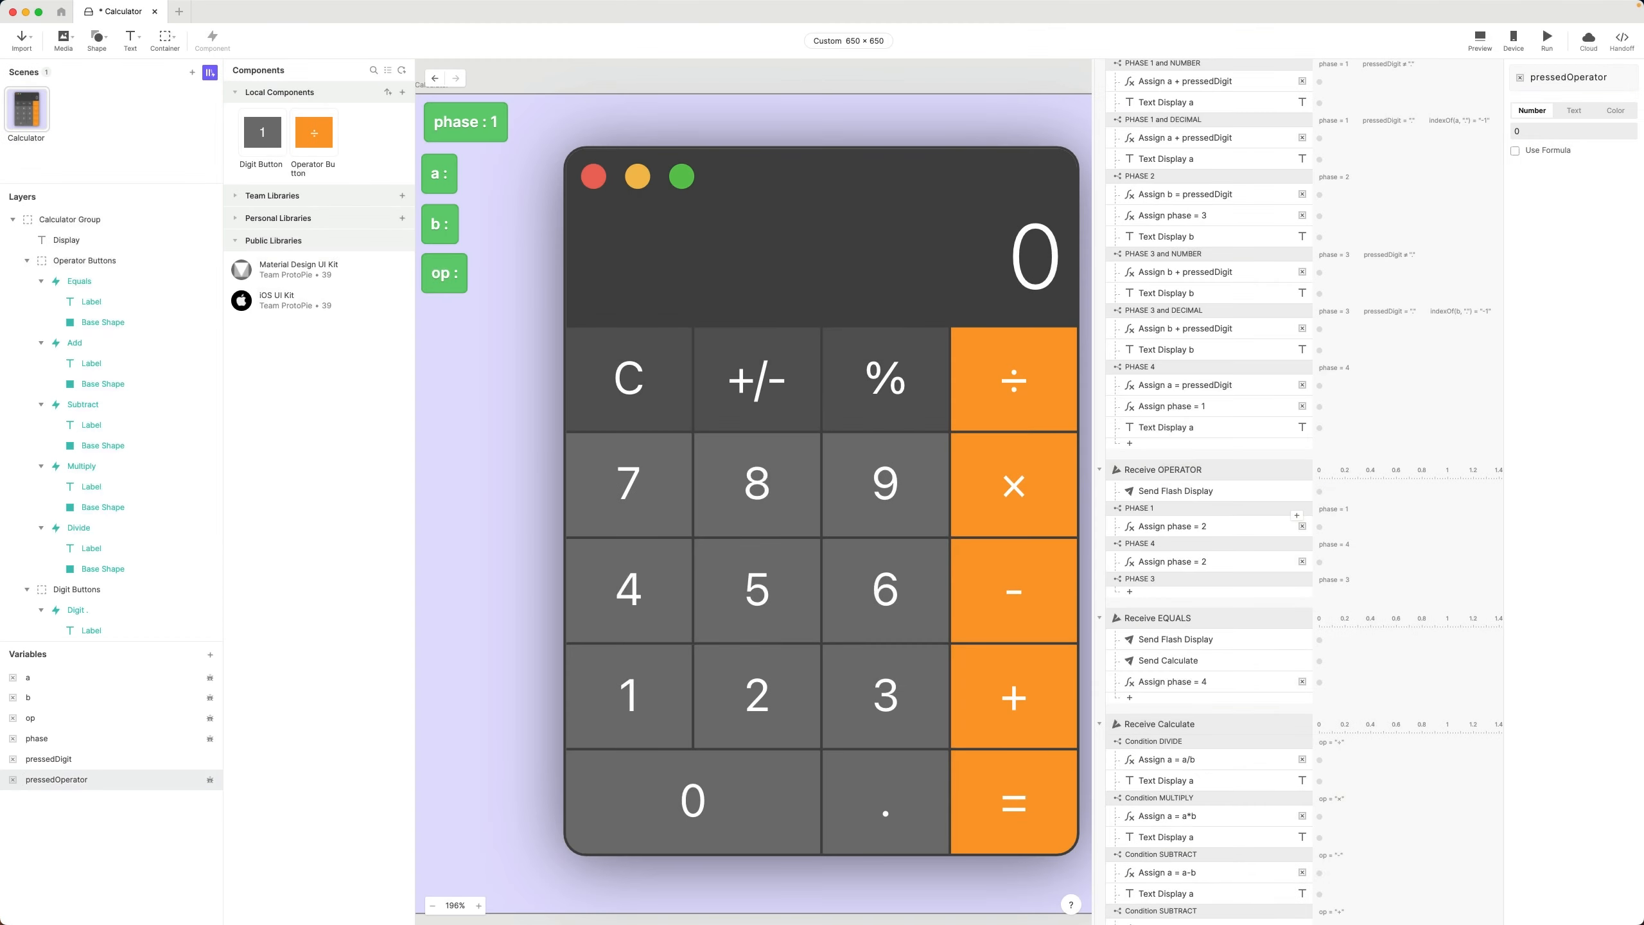
pyautogui.click(1573, 110)
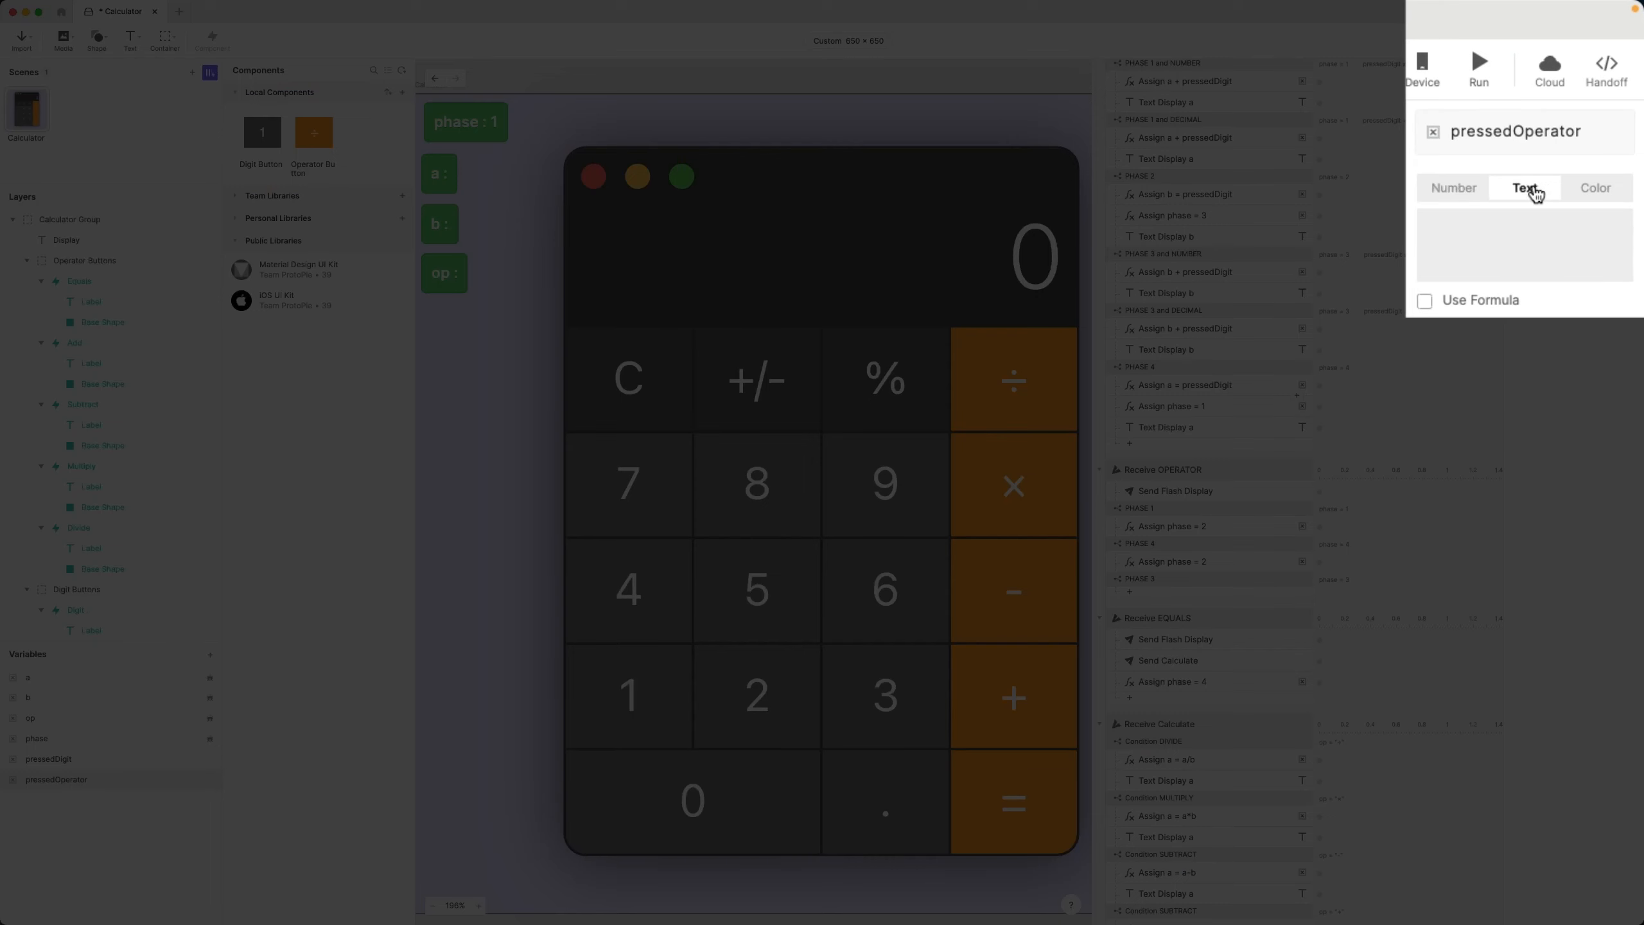
pyautogui.click(49, 717)
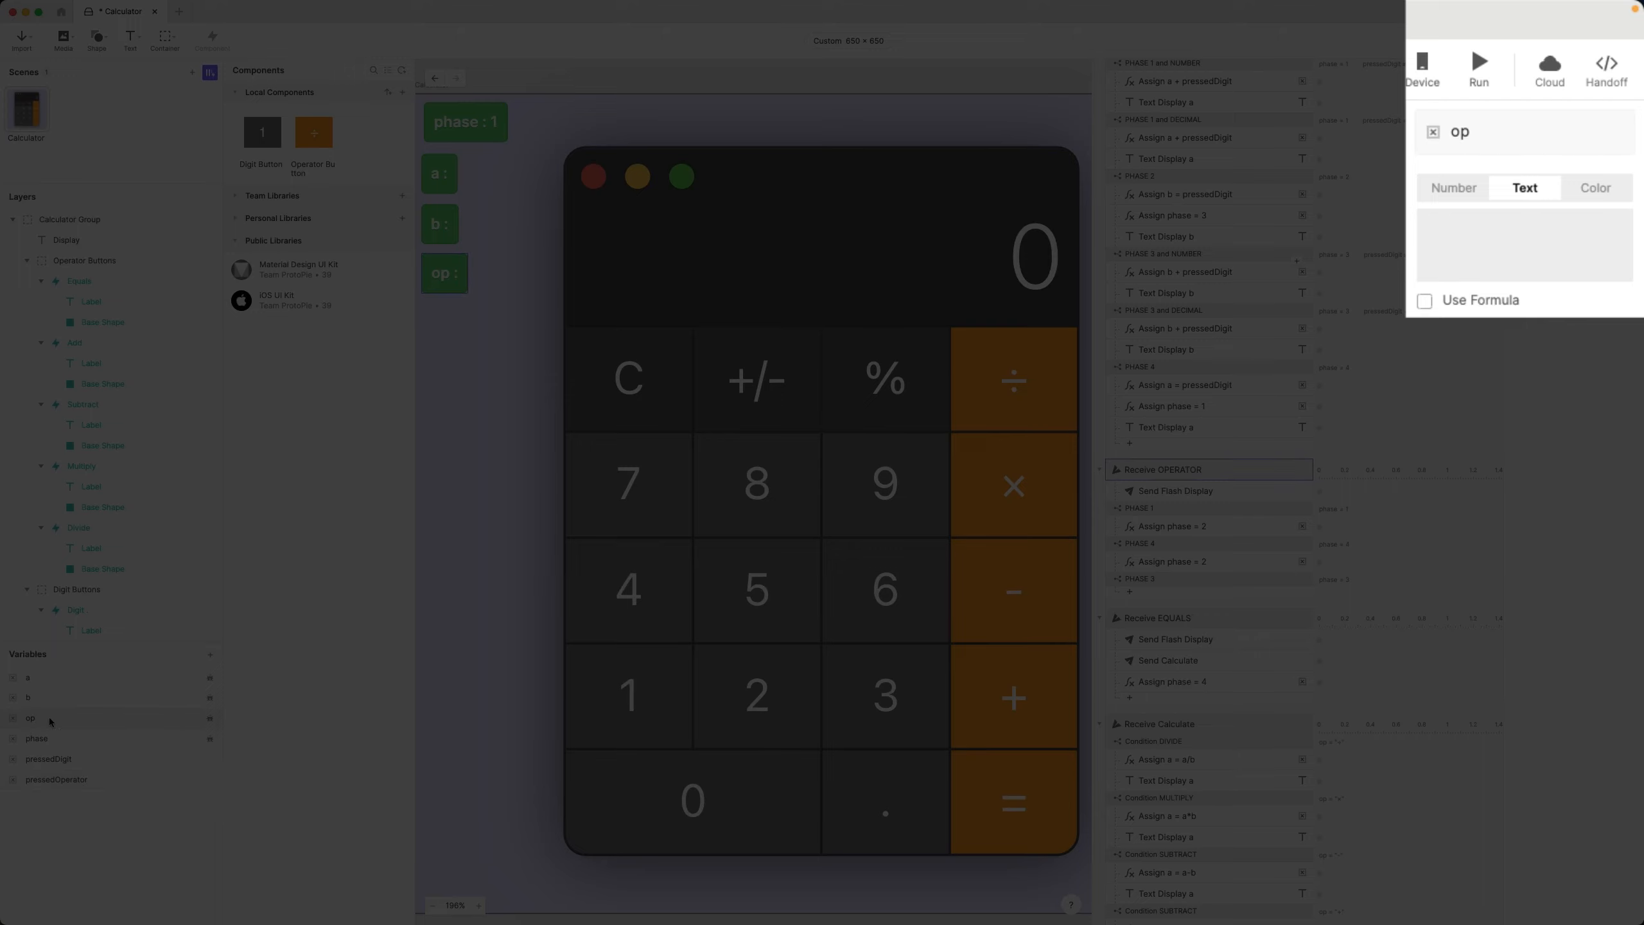
pyautogui.click(63, 780)
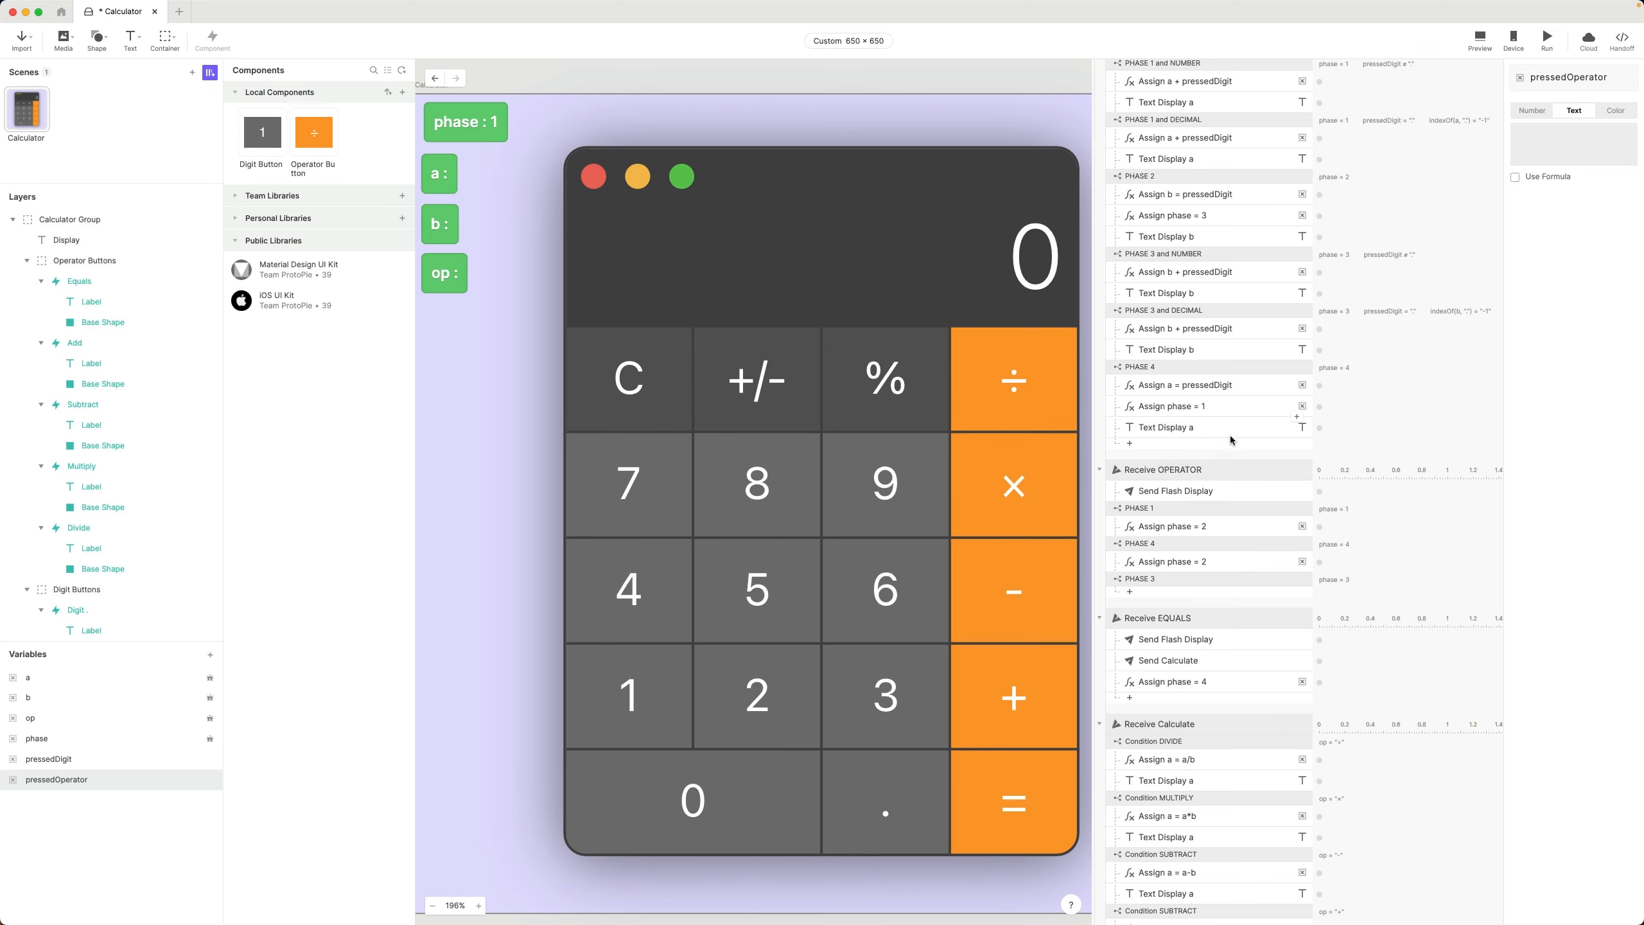
# - Assign the value received by the Receive OPERATOR trigger to the pressedOperator variable
pyautogui.click(1217, 470)
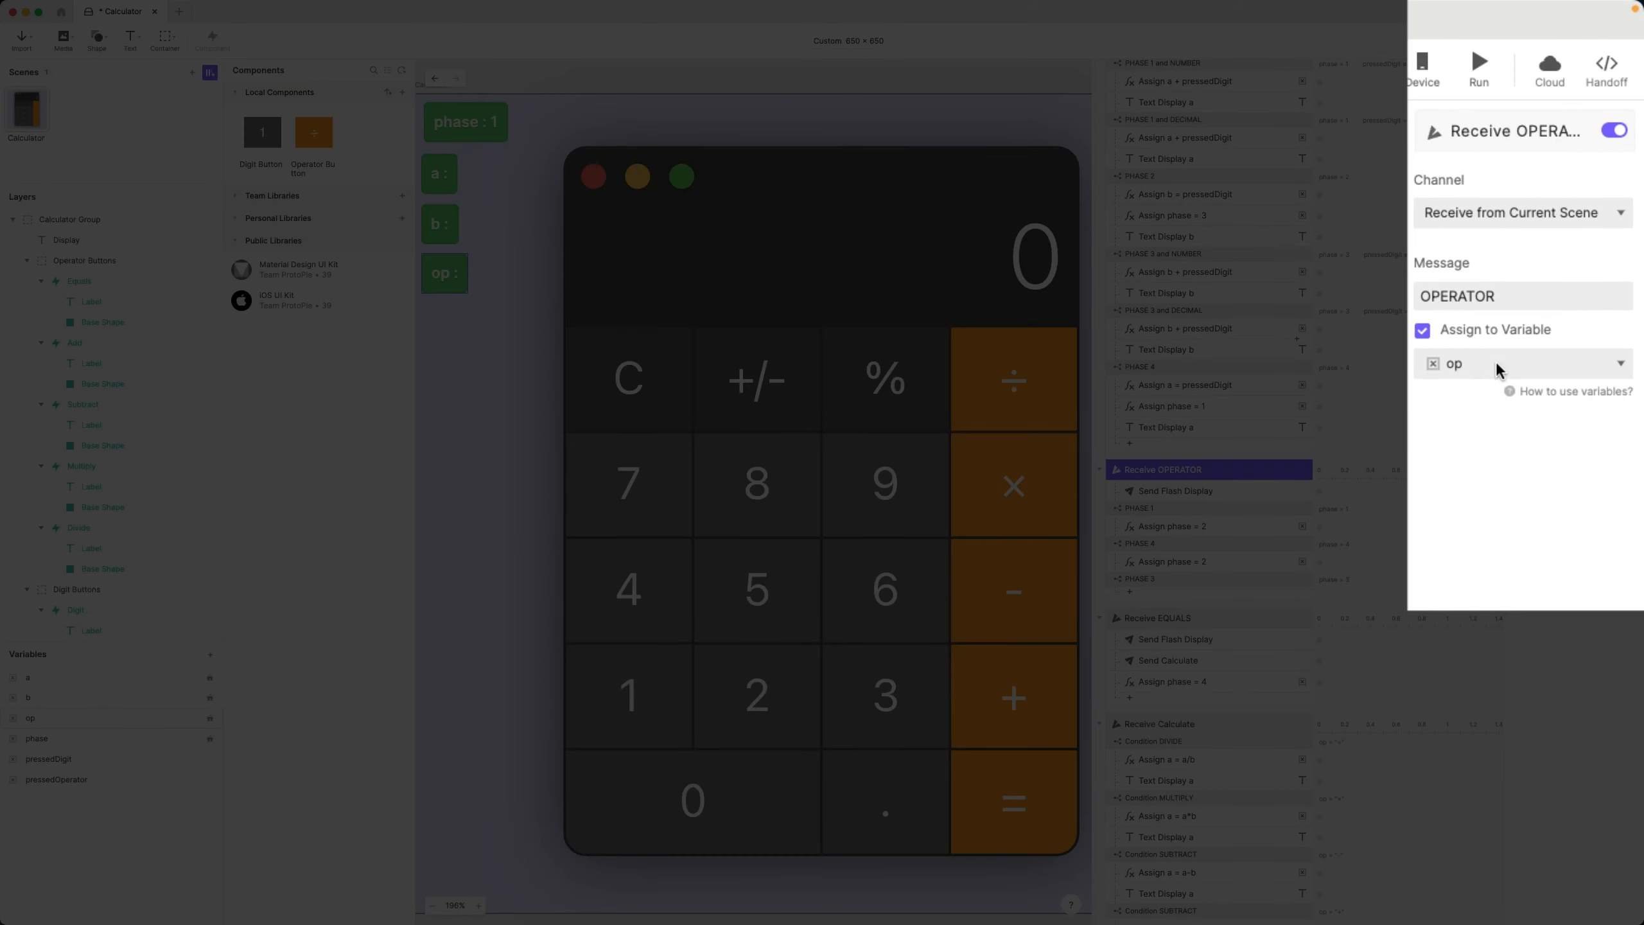
pyautogui.click(1494, 362)
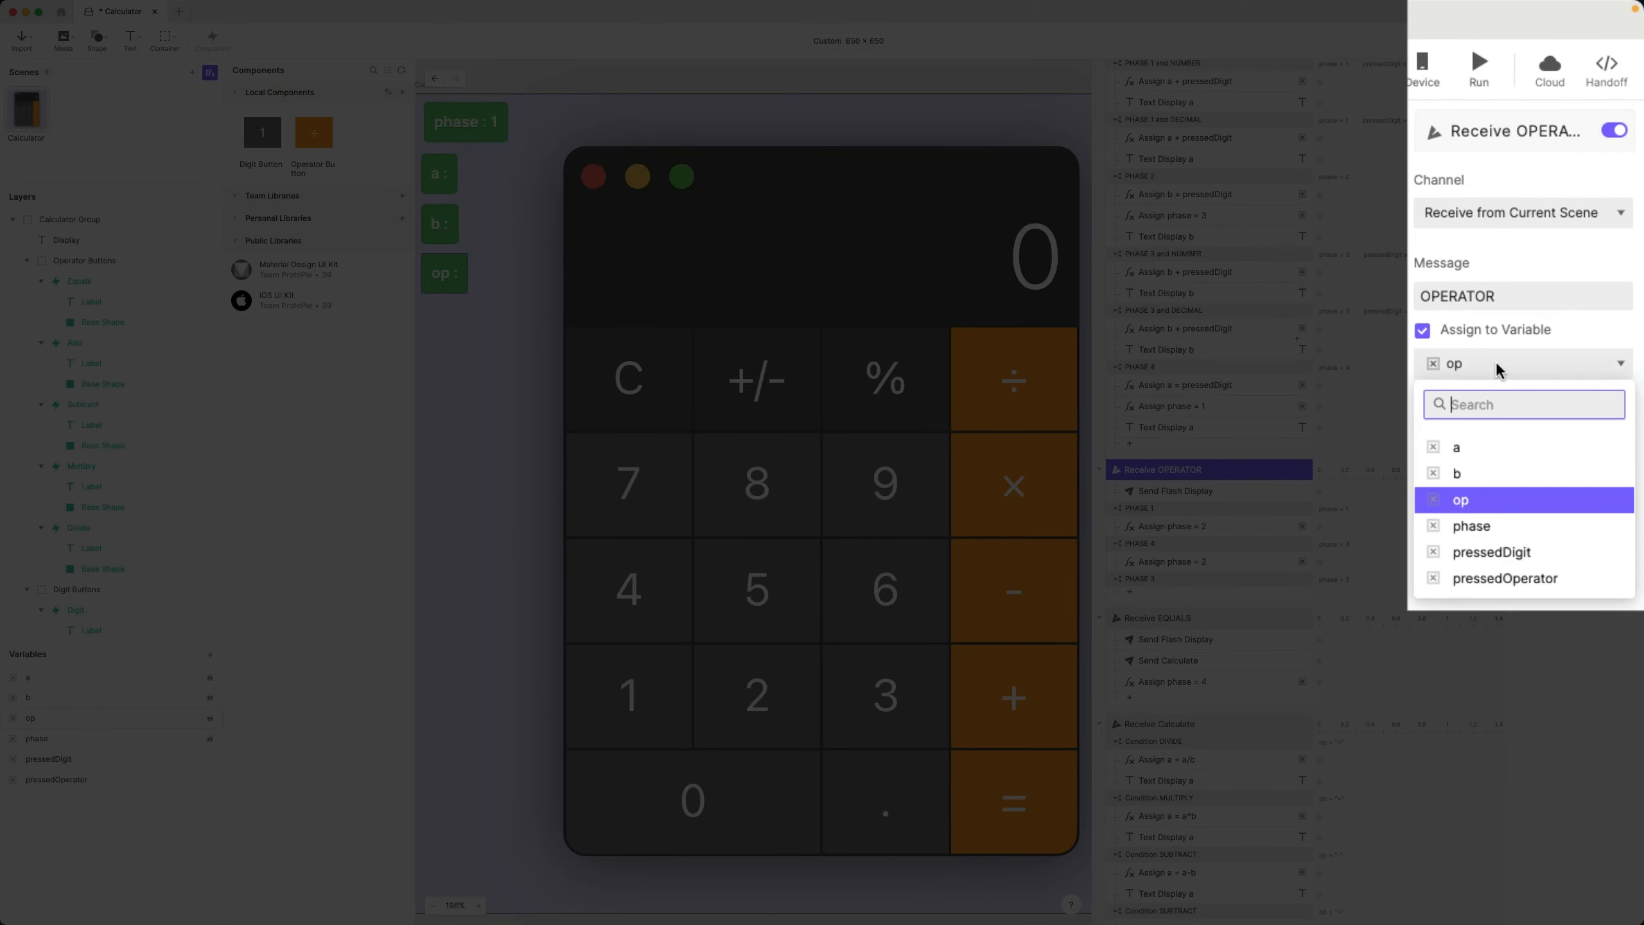
pyautogui.click(1532, 579)
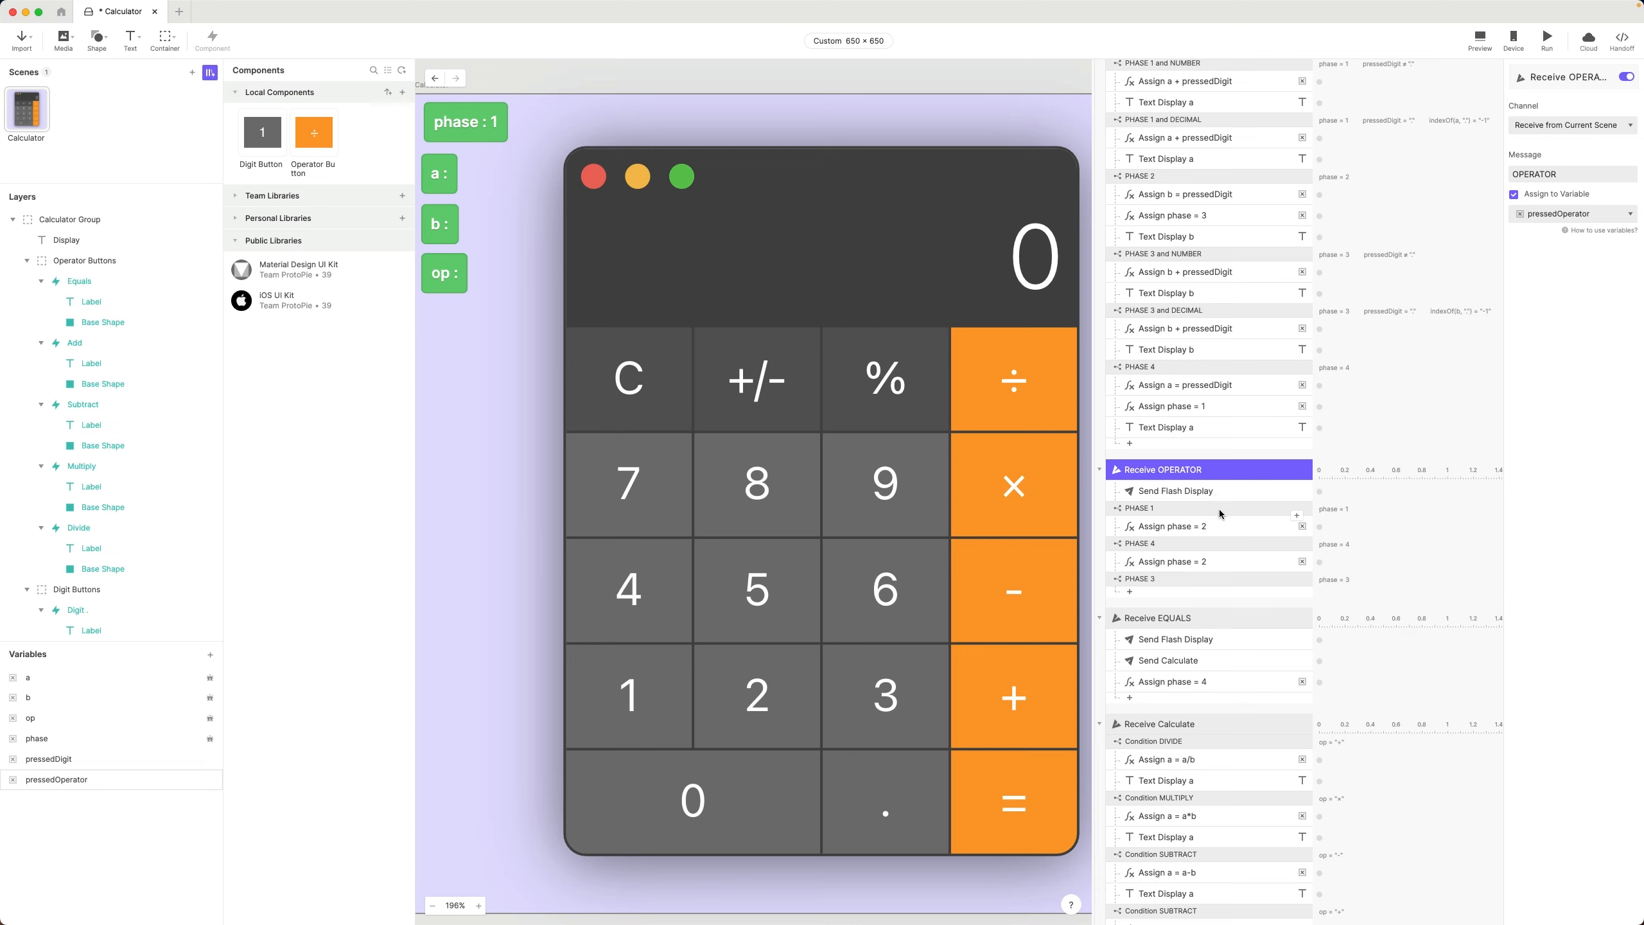
# - Add an Assign response under the Receive OPERATOR trigger's PHASE 1 condition that sets op to the formula pressedOperator
pyautogui.click(1297, 516)
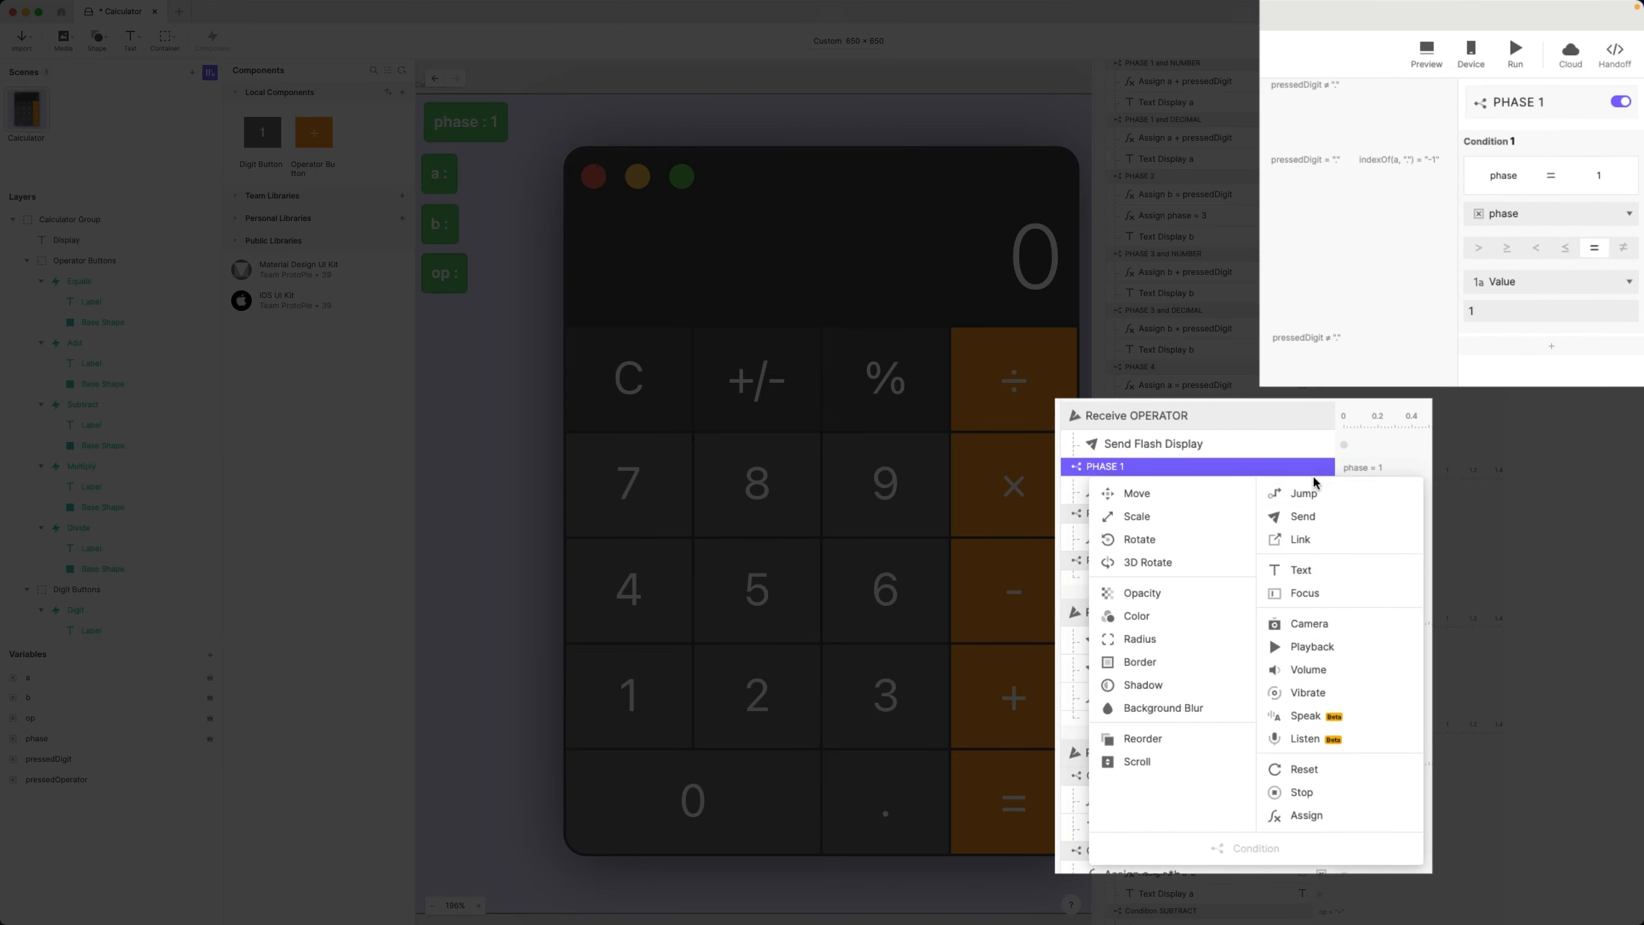
pyautogui.click(1291, 771)
pyautogui.click(1533, 129)
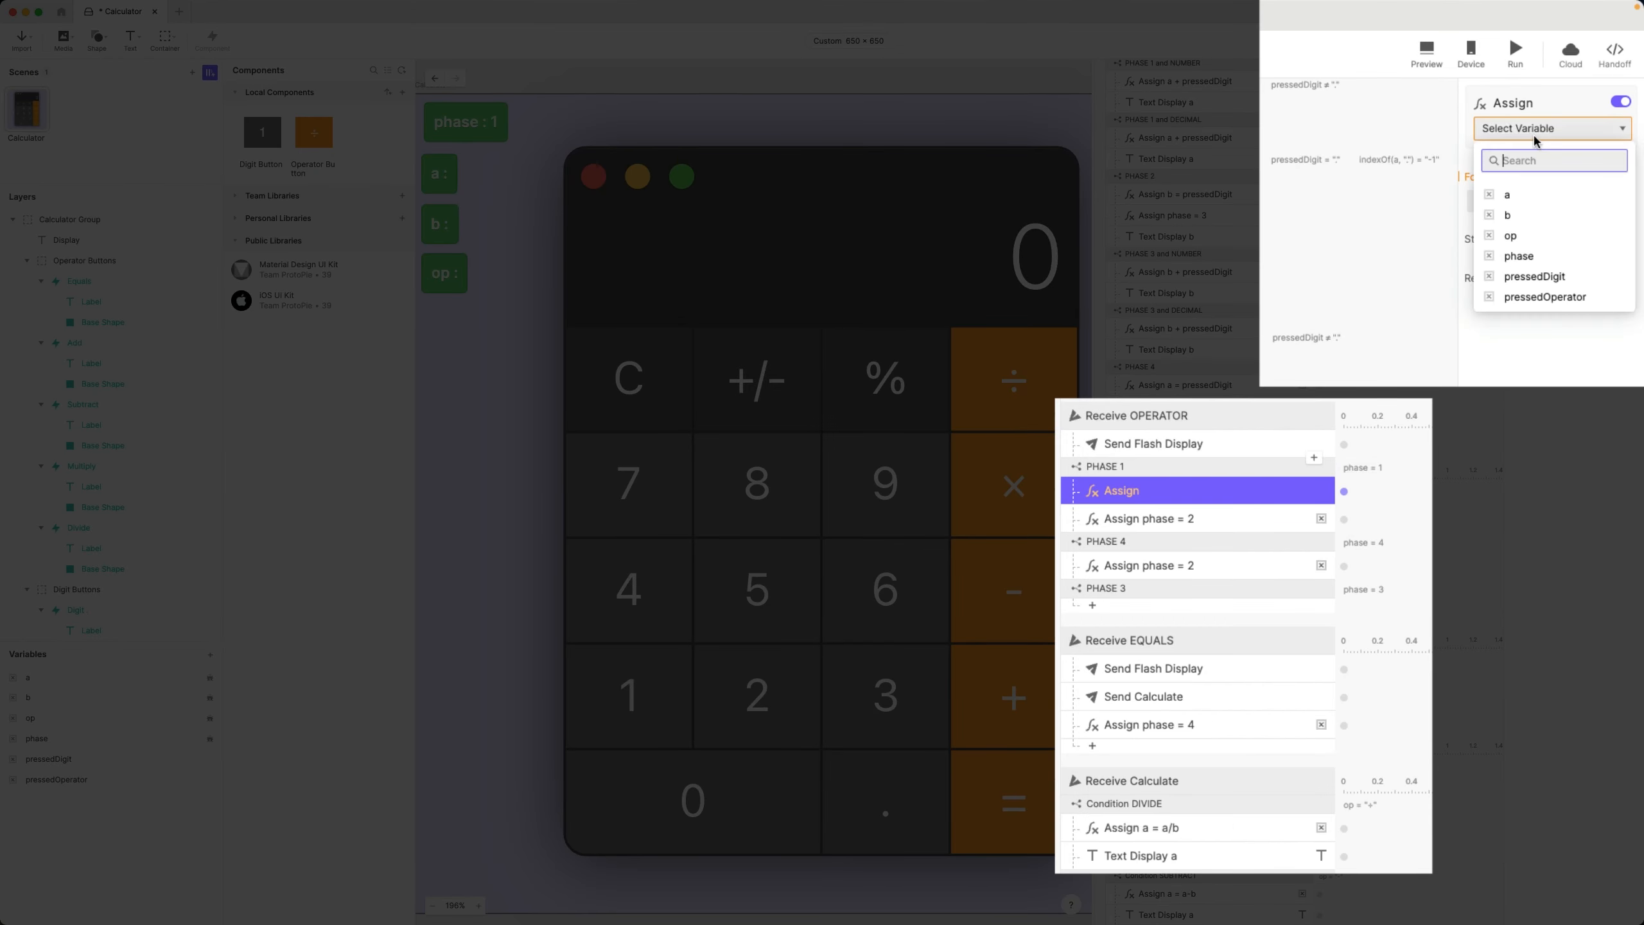
pyautogui.click(1507, 237)
pyautogui.click(1608, 203)
pyautogui.click(1623, 202)
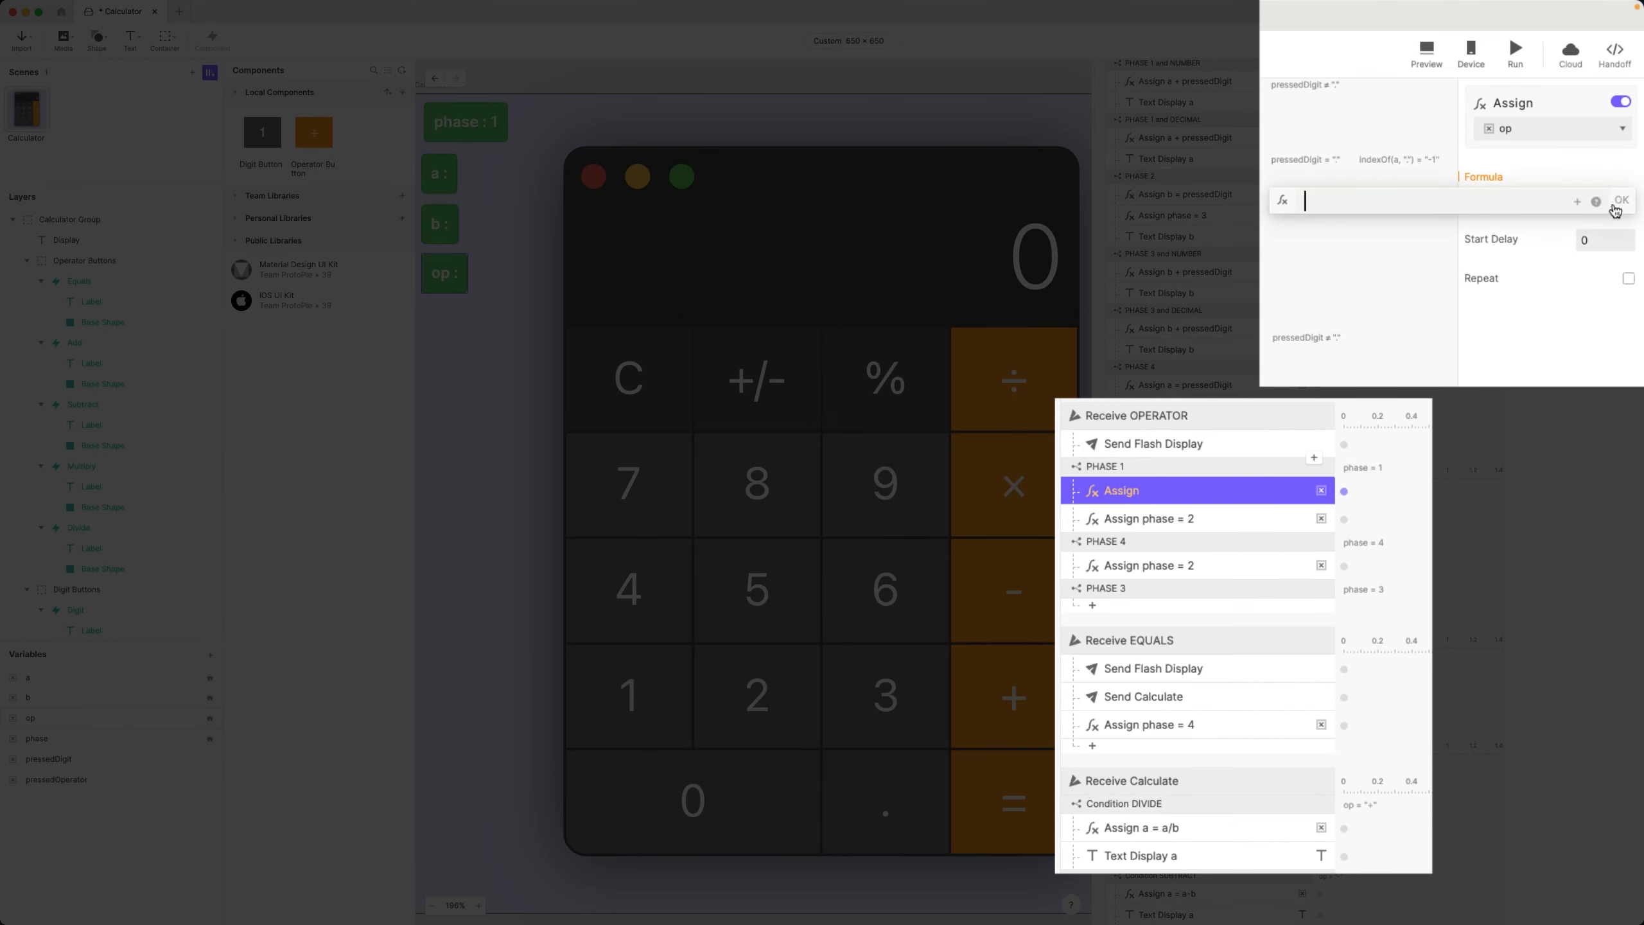
pyautogui.click(1575, 203)
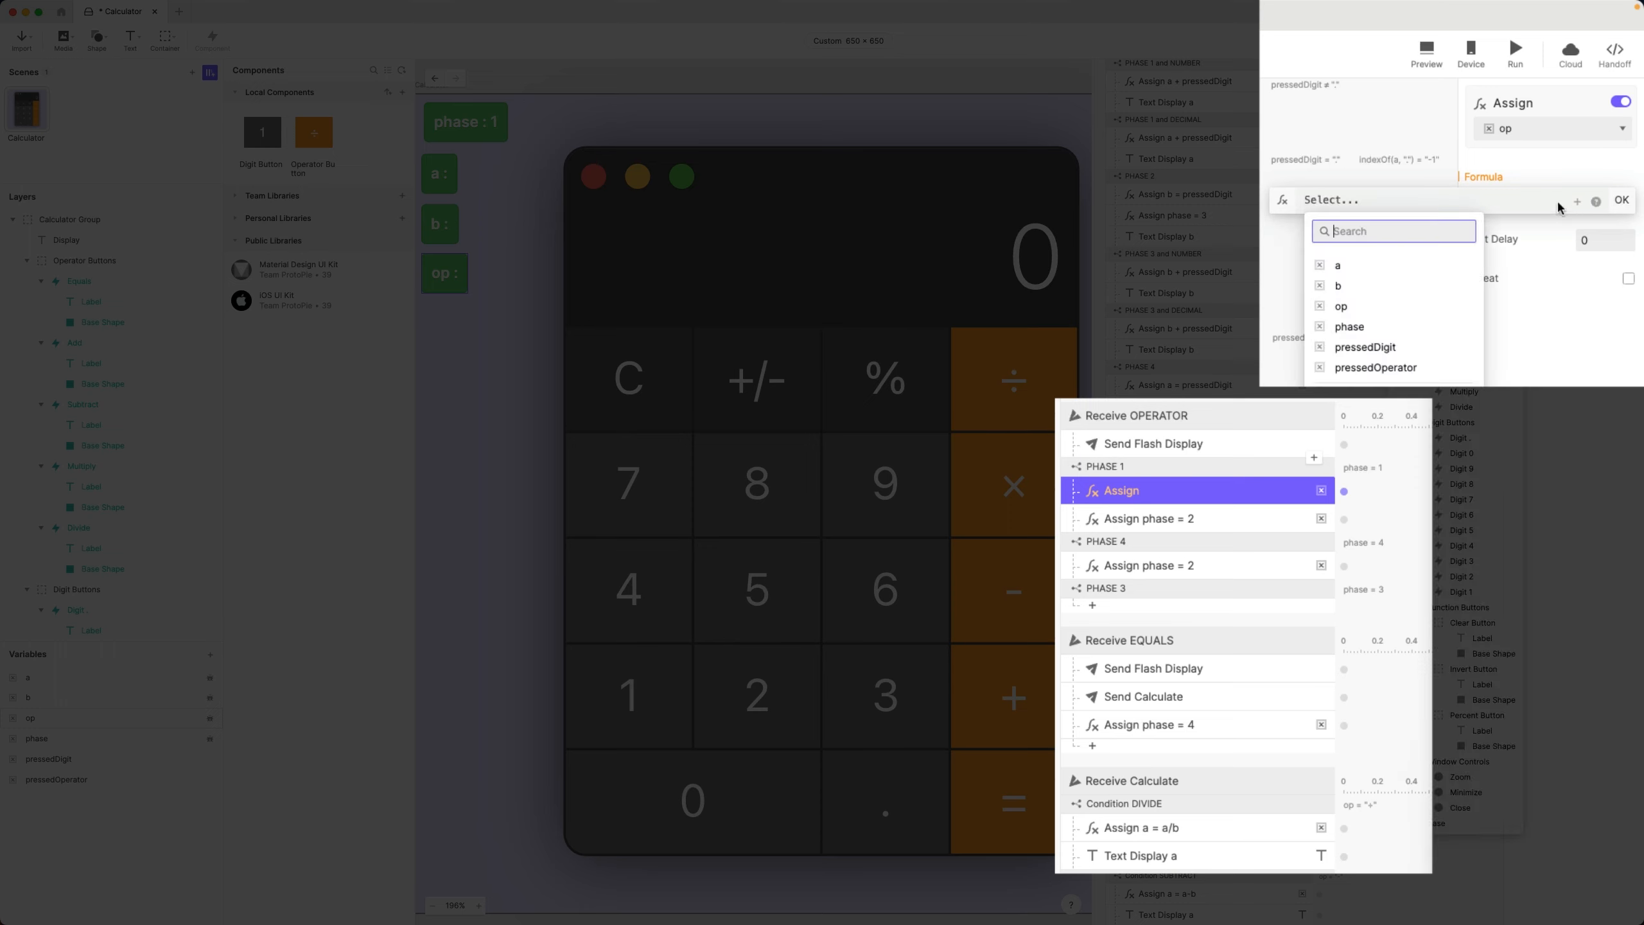
pyautogui.click(1406, 373)
pyautogui.click(1619, 204)
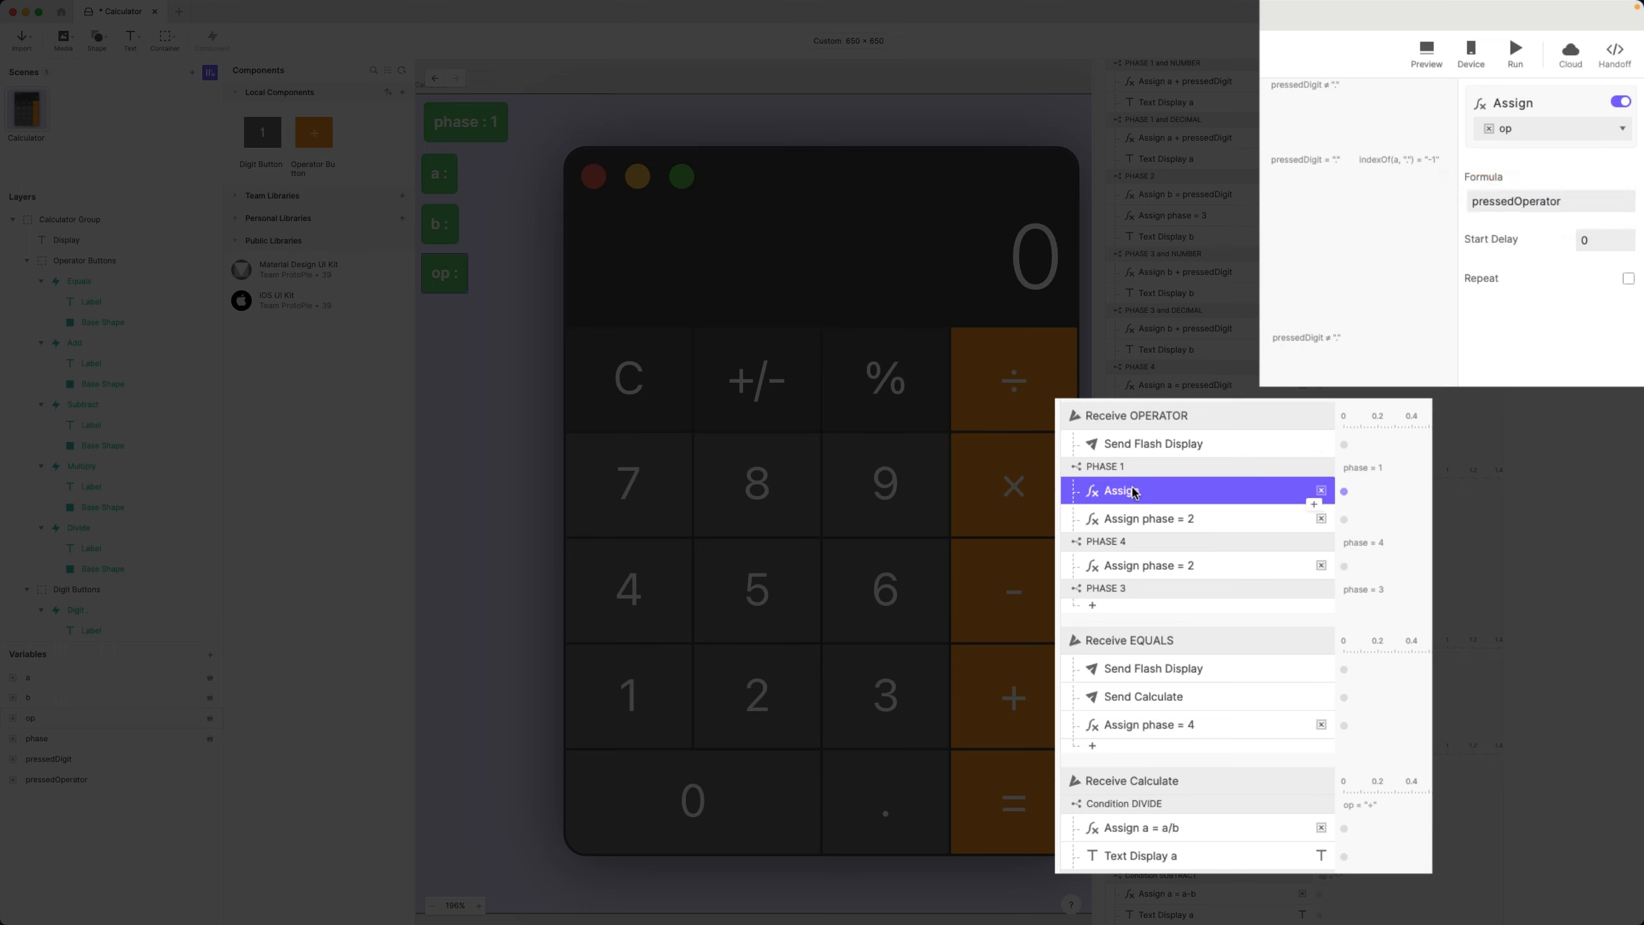
# - Rename the new response as "Assign op = pressedOperator" and copy it into the PHASE 4 condition of Receive OPERATOR
pyautogui.doubleClick(1178, 490)
pyautogui.write('op ')
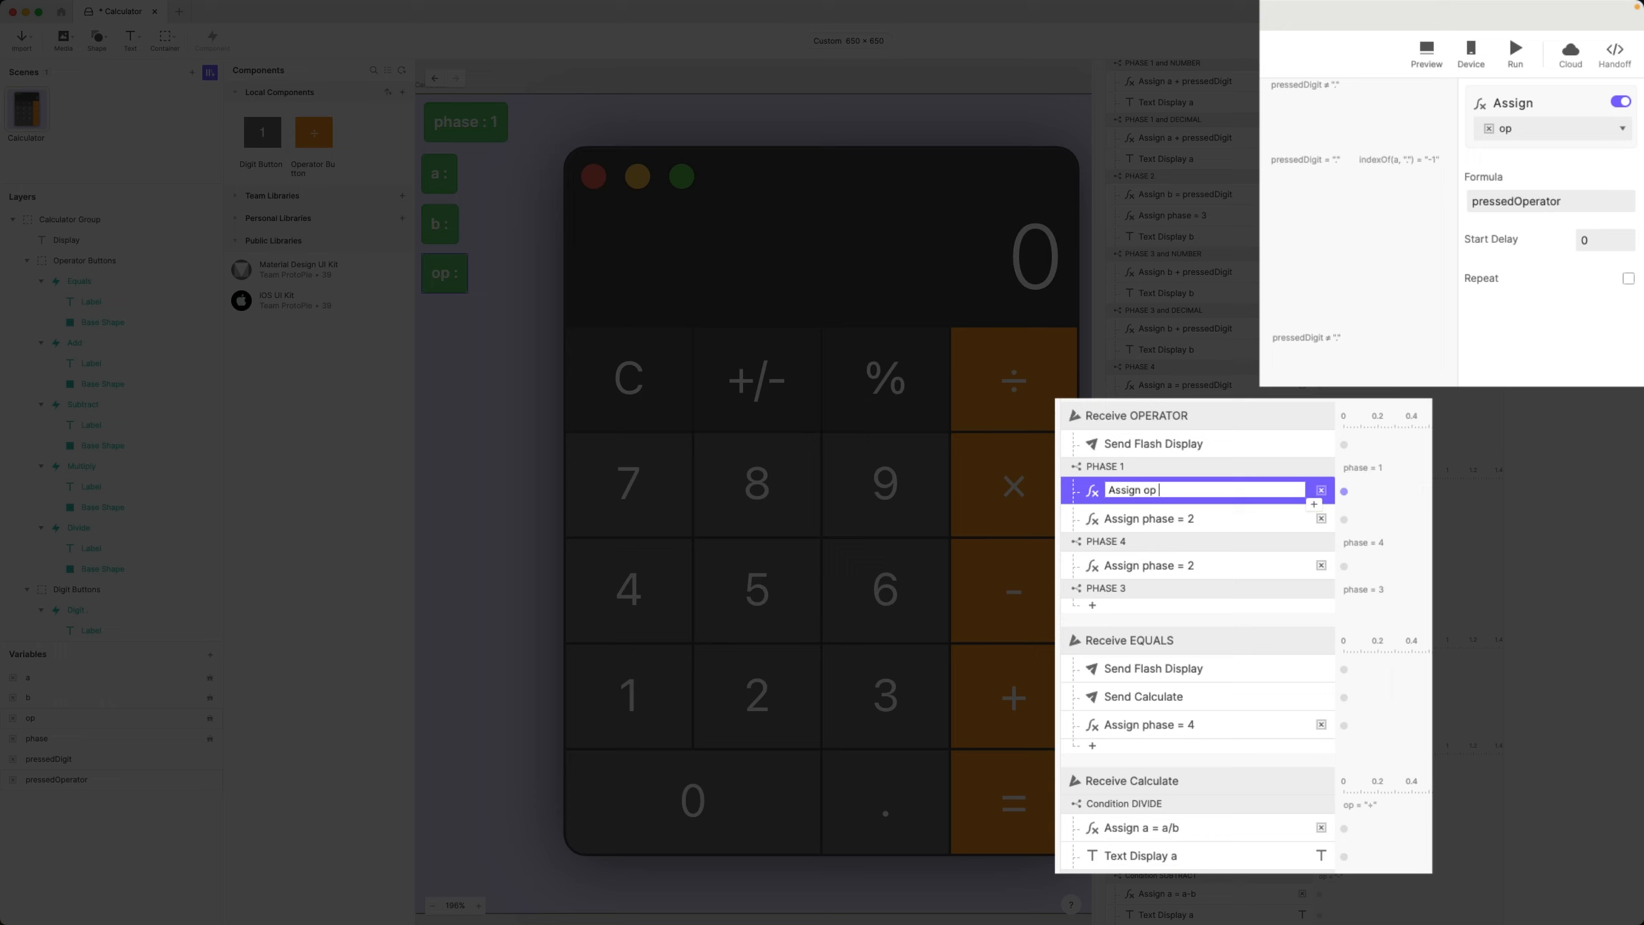
pyautogui.write('= pressedOperator')
pyautogui.press('Return')
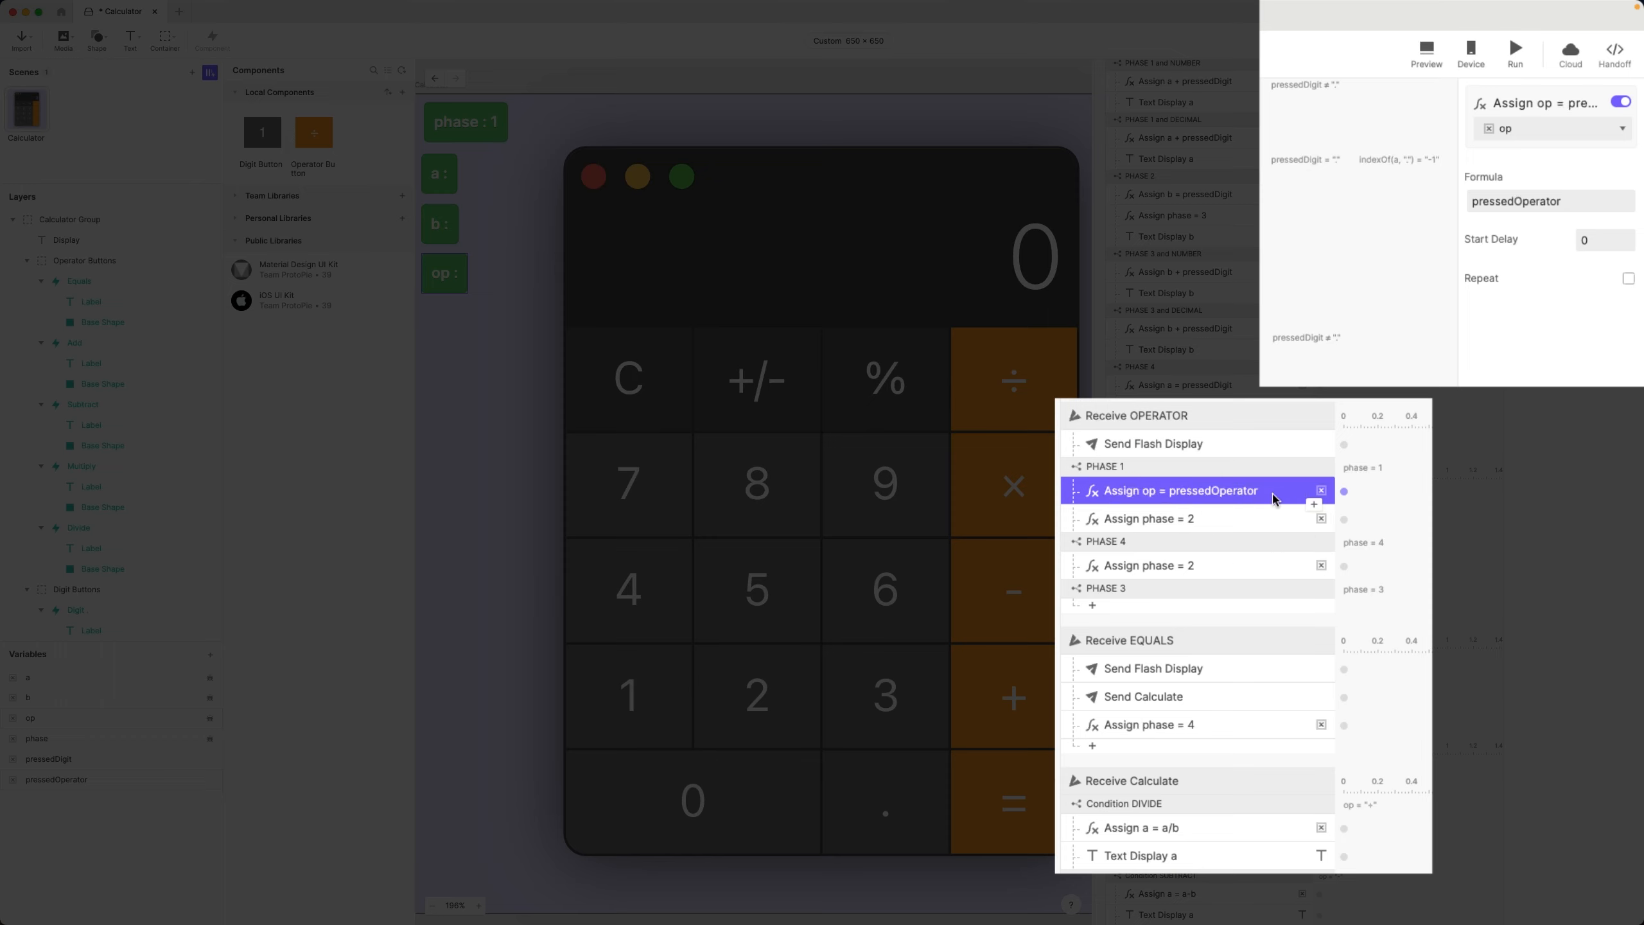
pyautogui.click(1259, 545)
pyautogui.hotkey('ctrl', 'v')
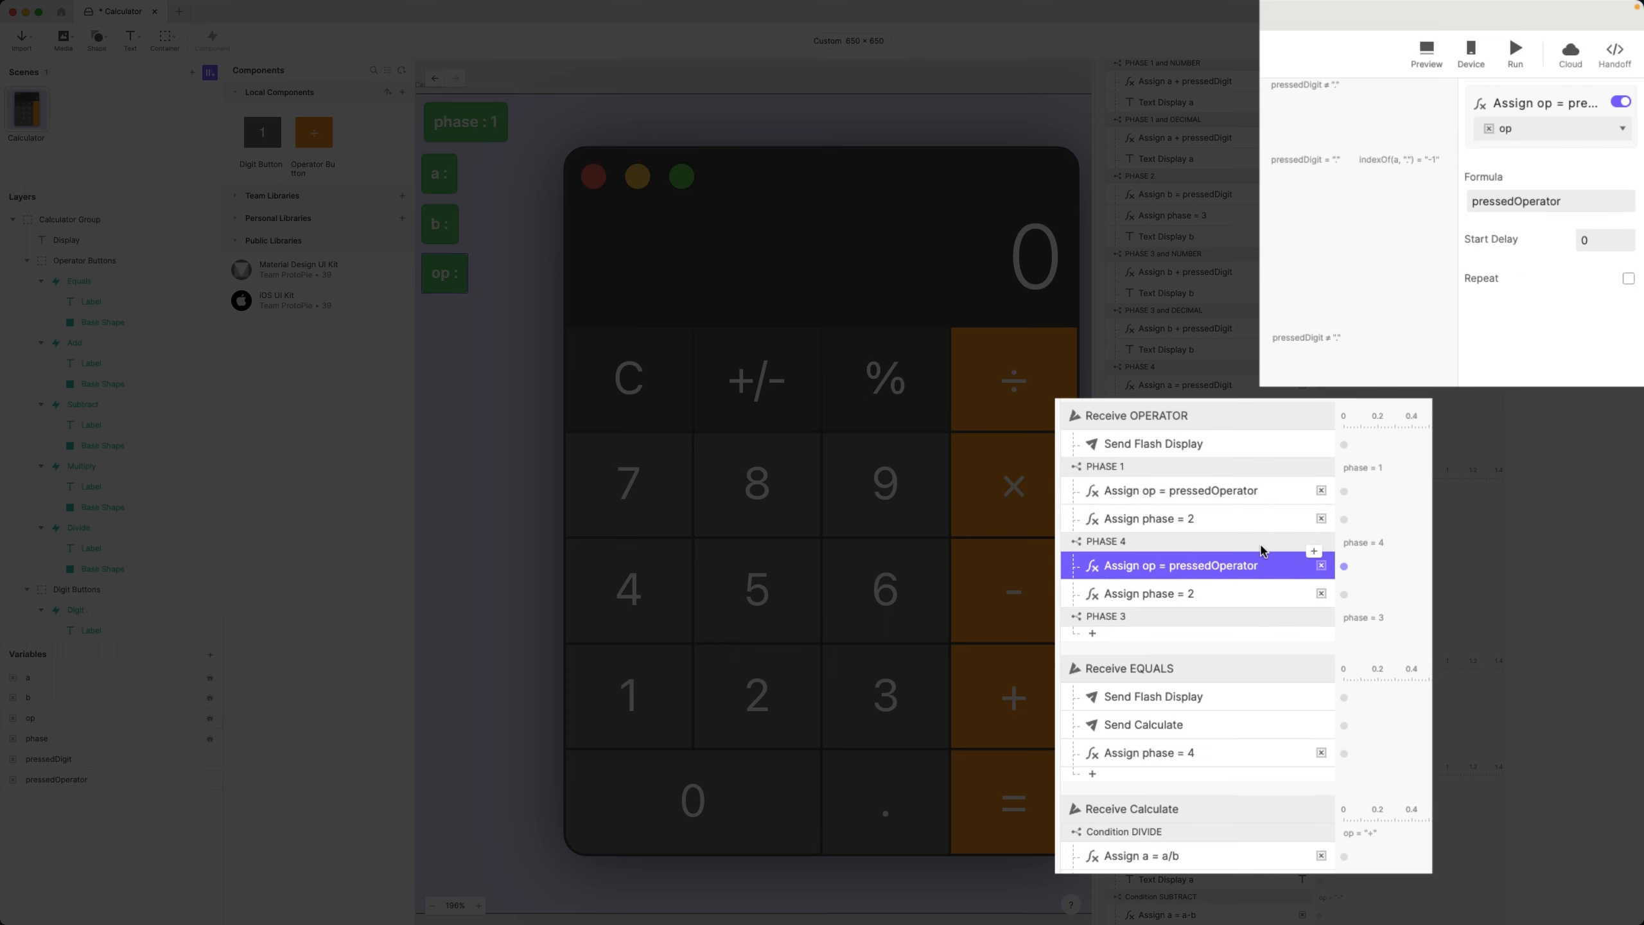
# - Add a Send response under the PHASE 3 condition that sends the message Calculate to the current scene
pyautogui.click(1205, 619)
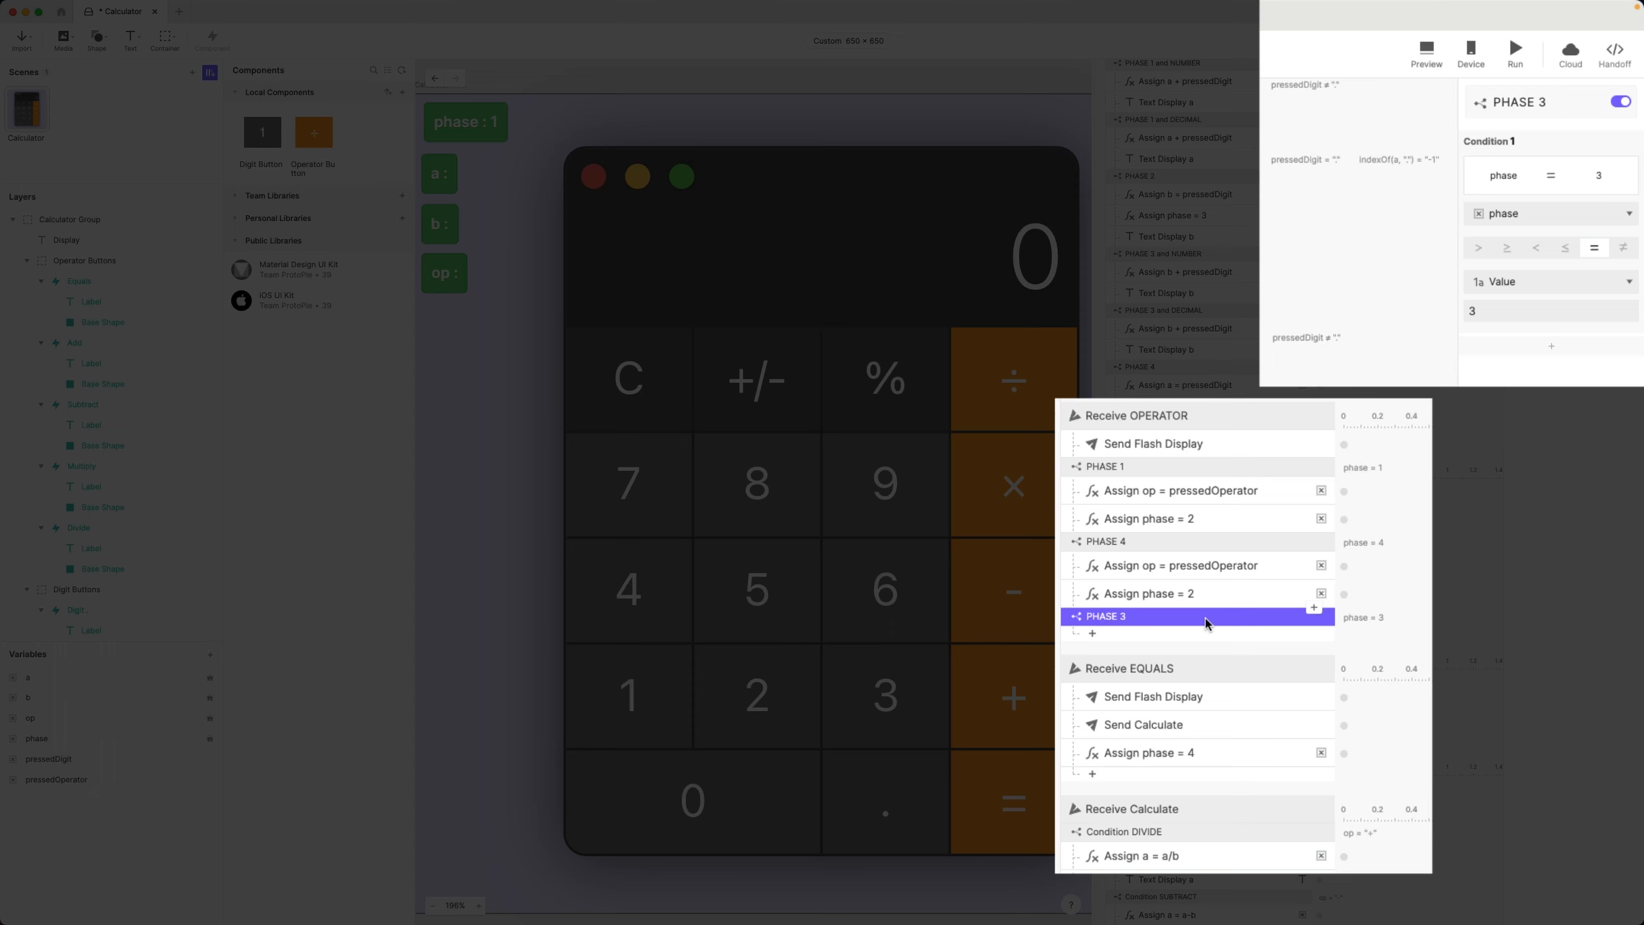
pyautogui.click(1170, 636)
pyautogui.click(1277, 687)
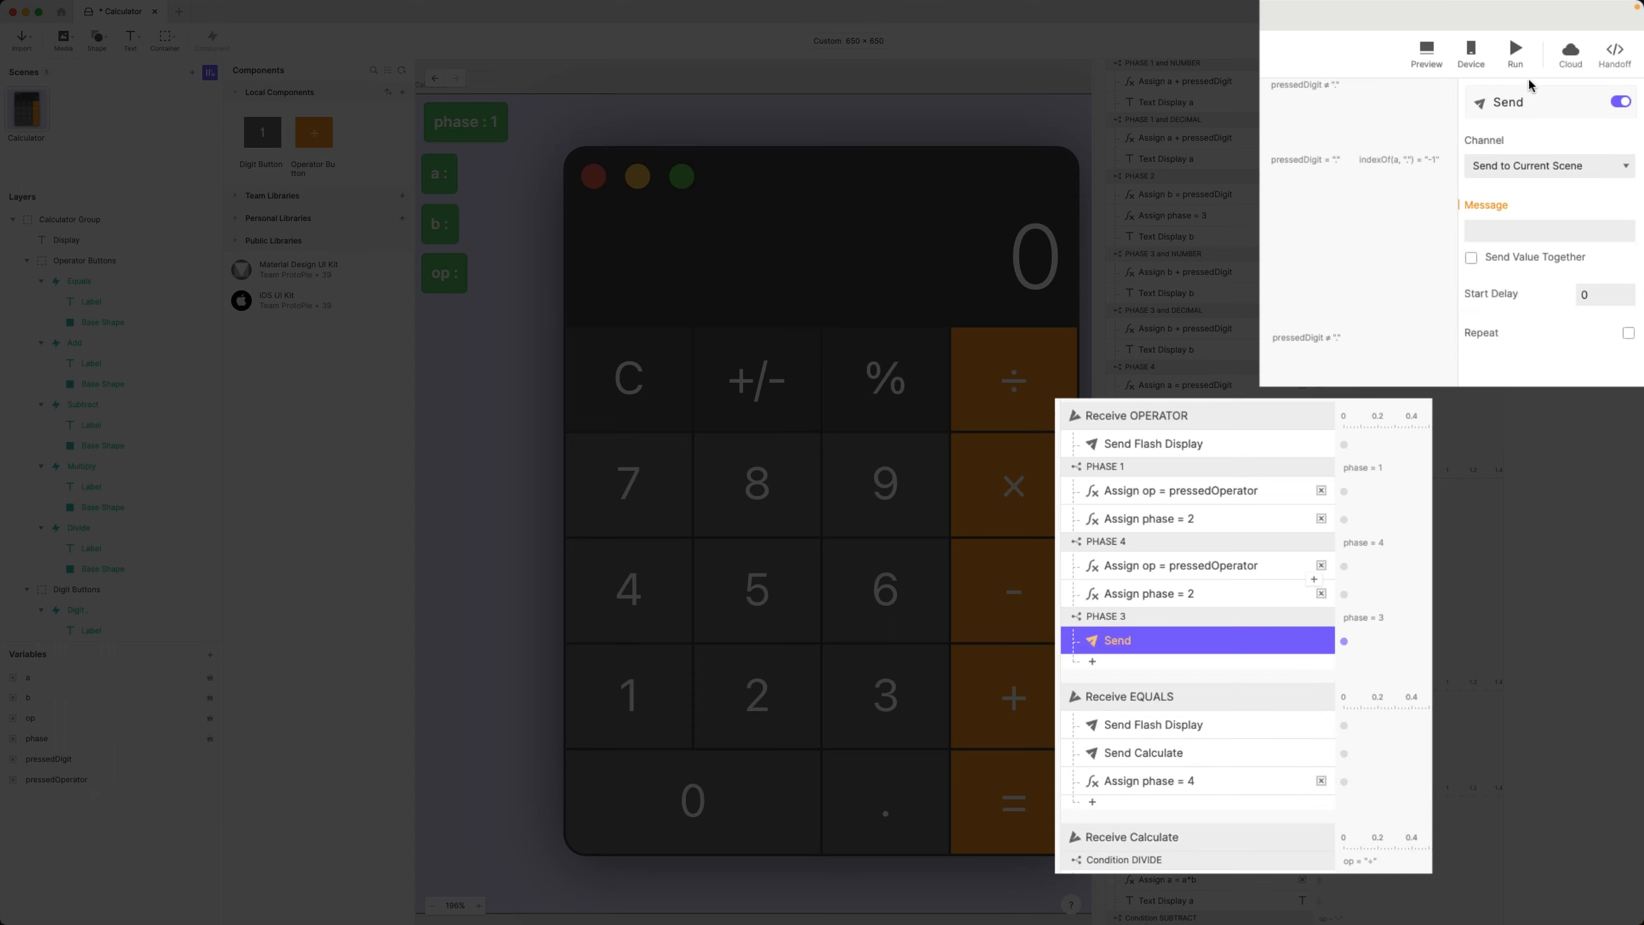
pyautogui.click(1532, 169)
pyautogui.click(1532, 168)
pyautogui.click(1539, 232)
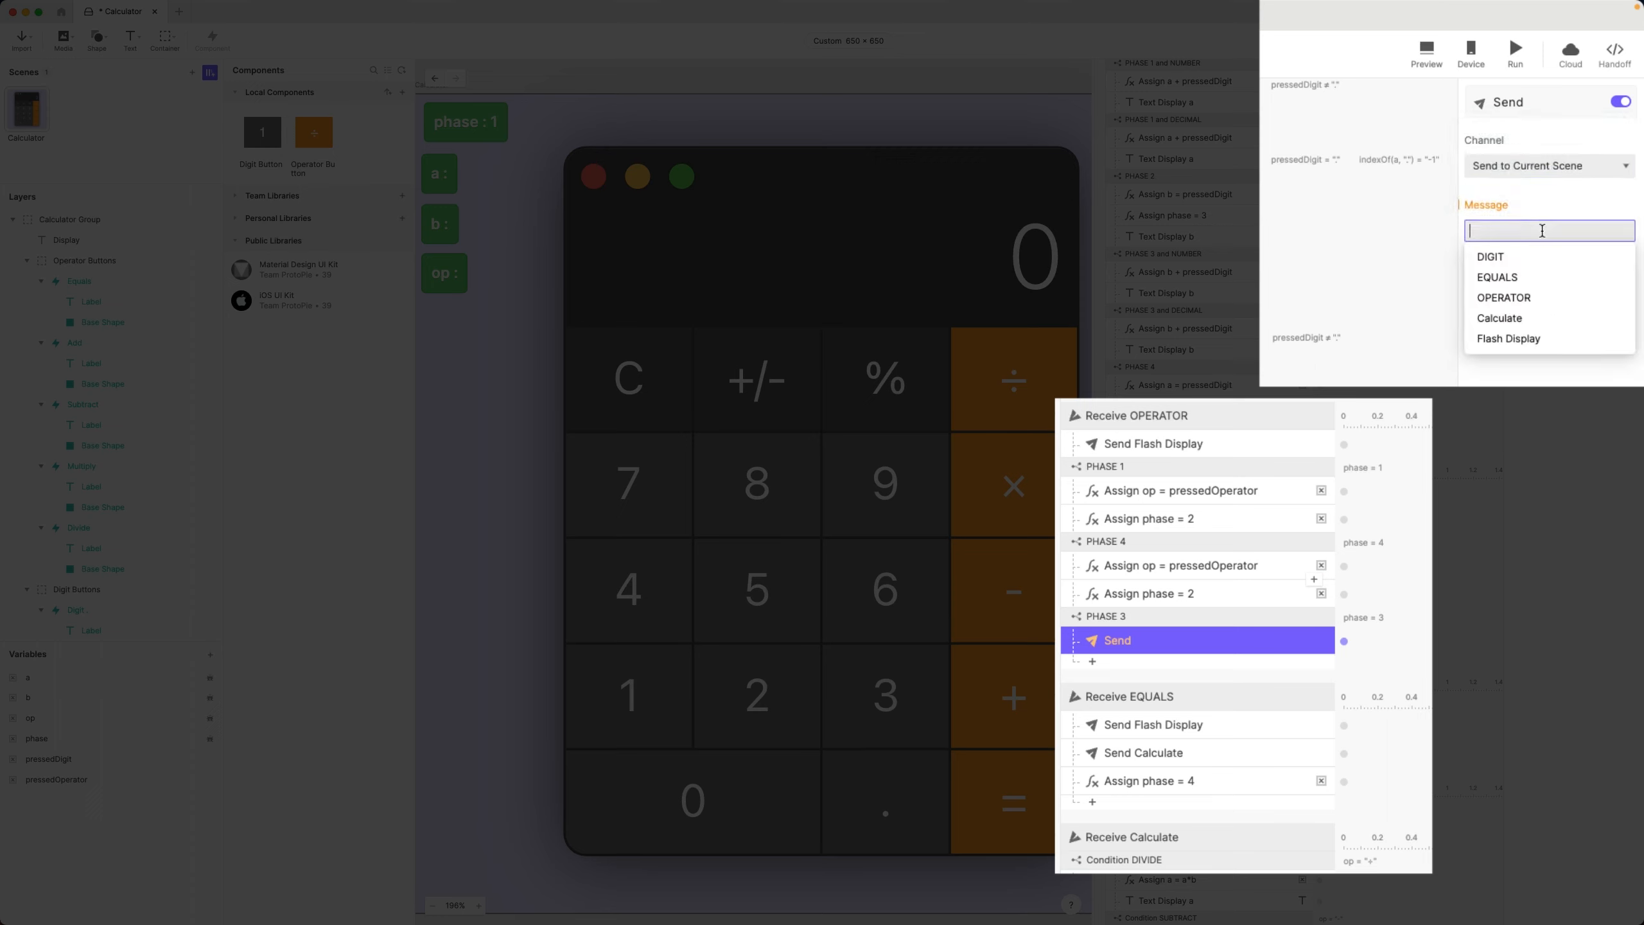
pyautogui.click(1512, 319)
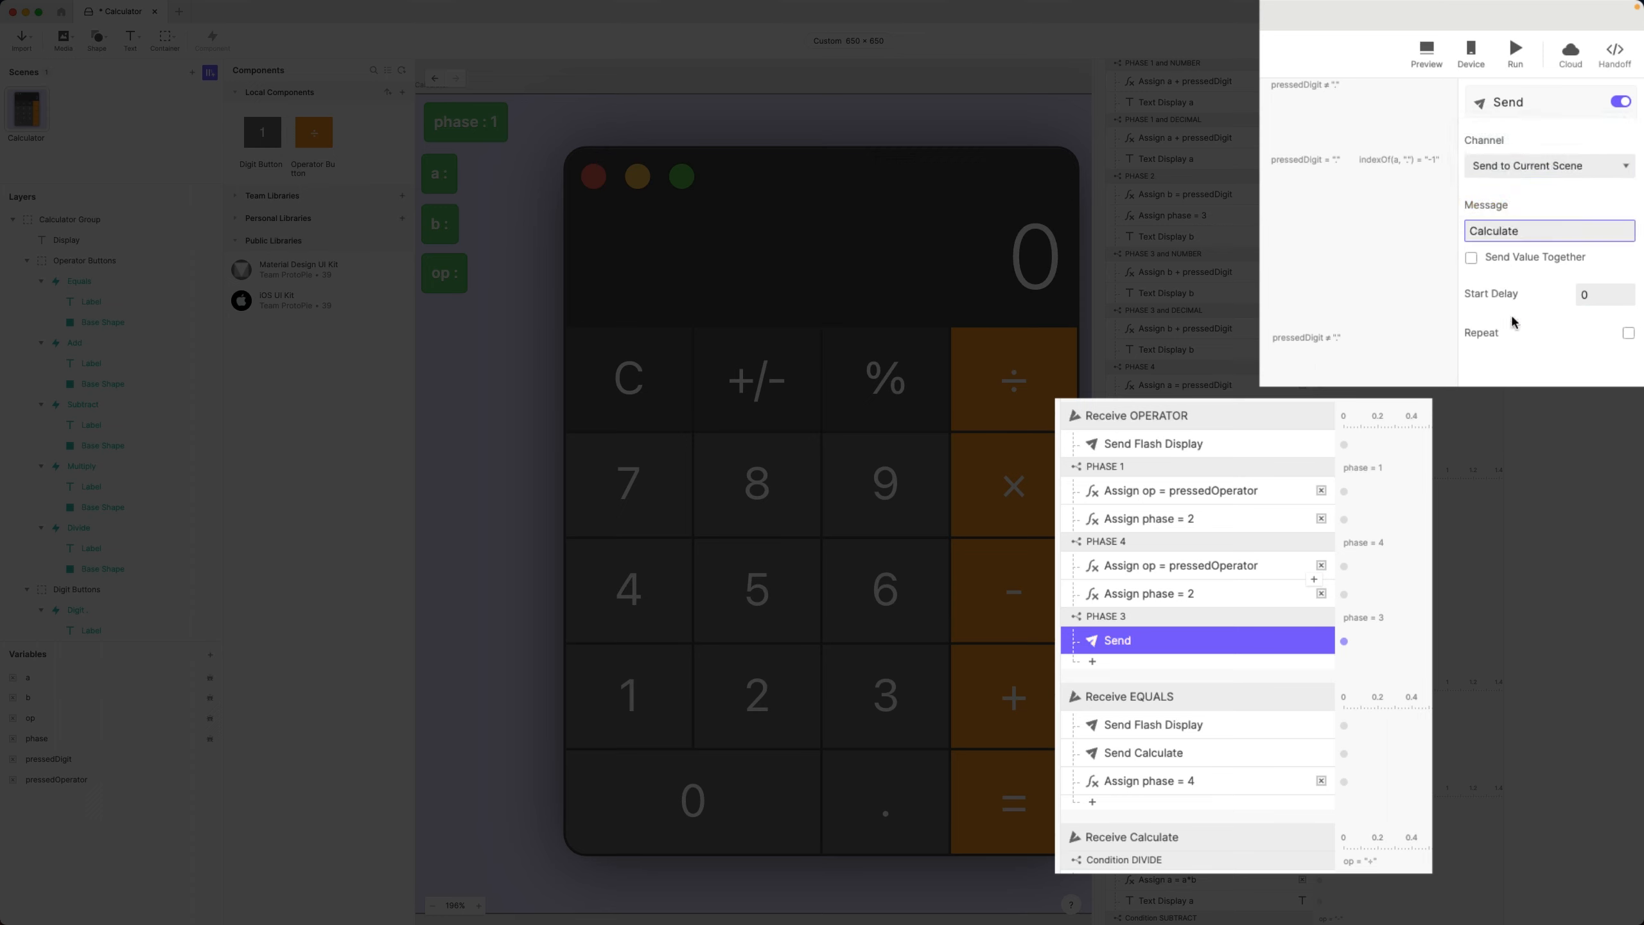
# - Rename the Send response under the PHASE 3 condition of Receive OPERATOR as "Send Calculate"
pyautogui.doubleClick(1493, 230)
pyautogui.click(1493, 230)
pyautogui.doubleClick(1142, 641)
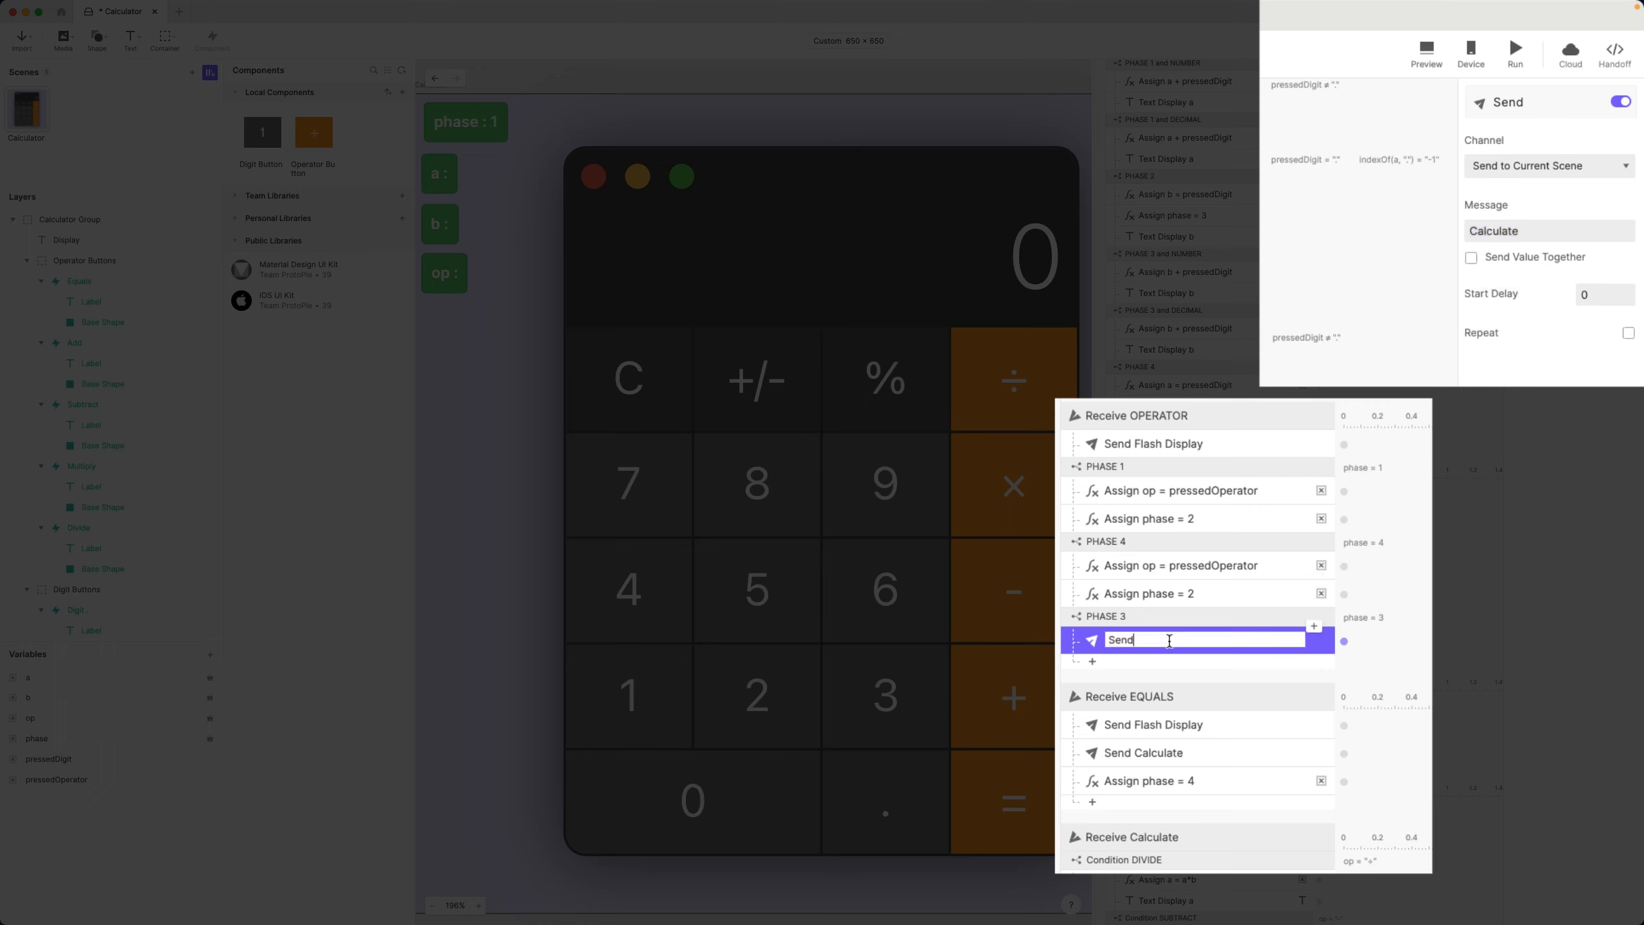
pyautogui.write('Calculate')
pyautogui.press('Return')
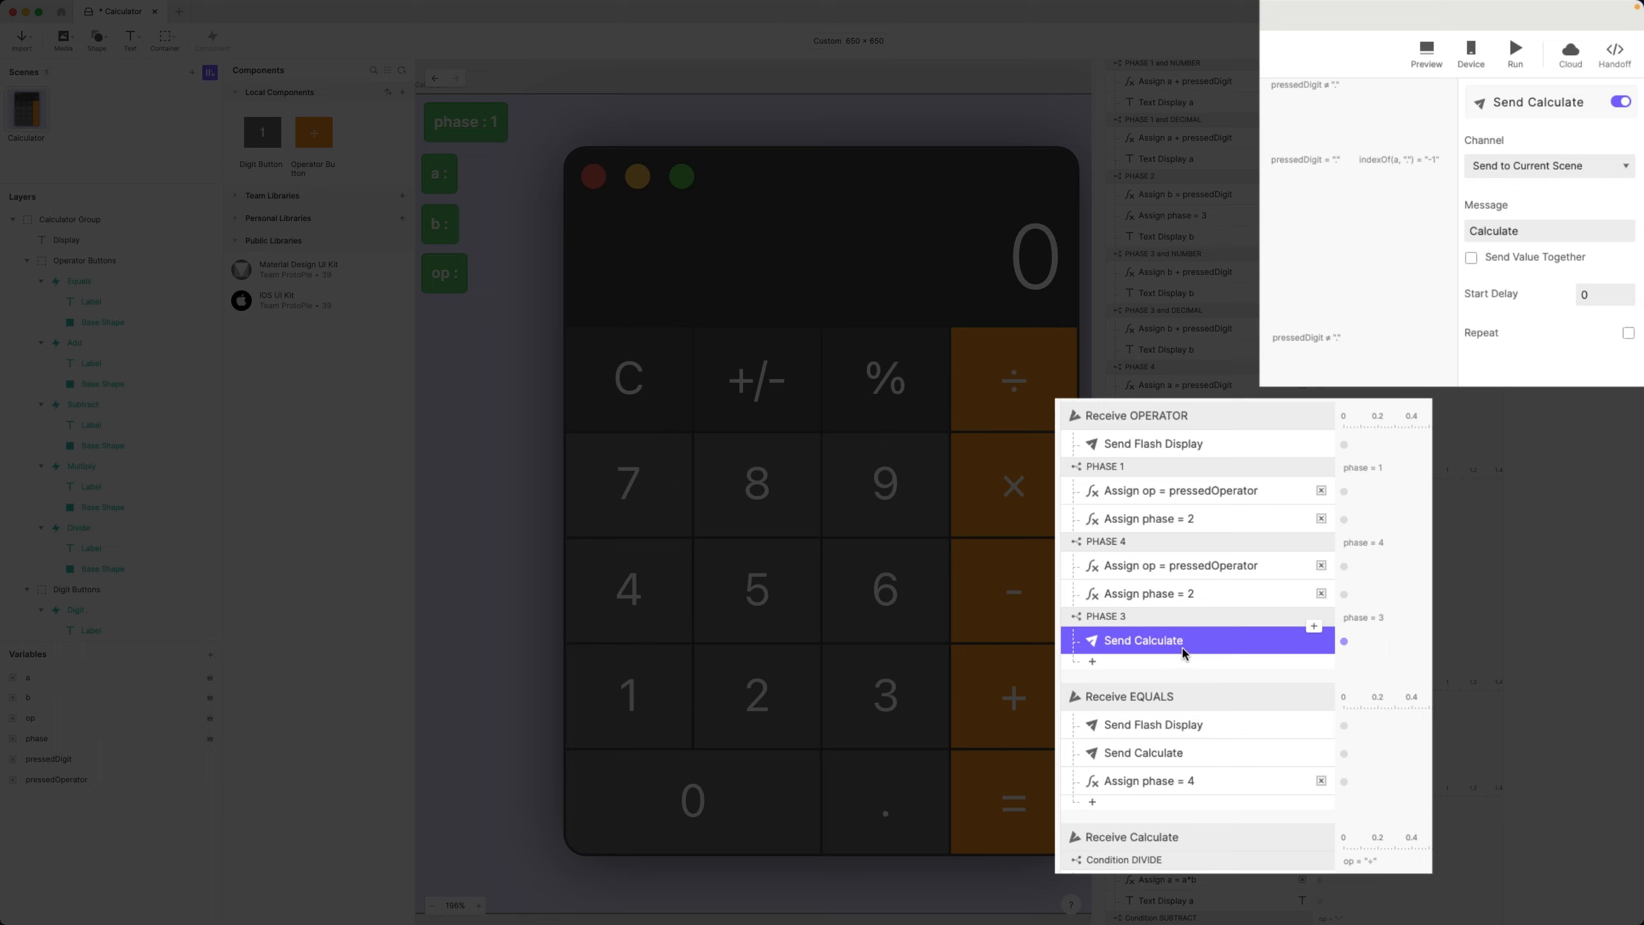
# - Copy the "Assign op = pressedOperator" response from PHASE 4 into PHASE 3, below Send Calculate
pyautogui.click(1208, 569)
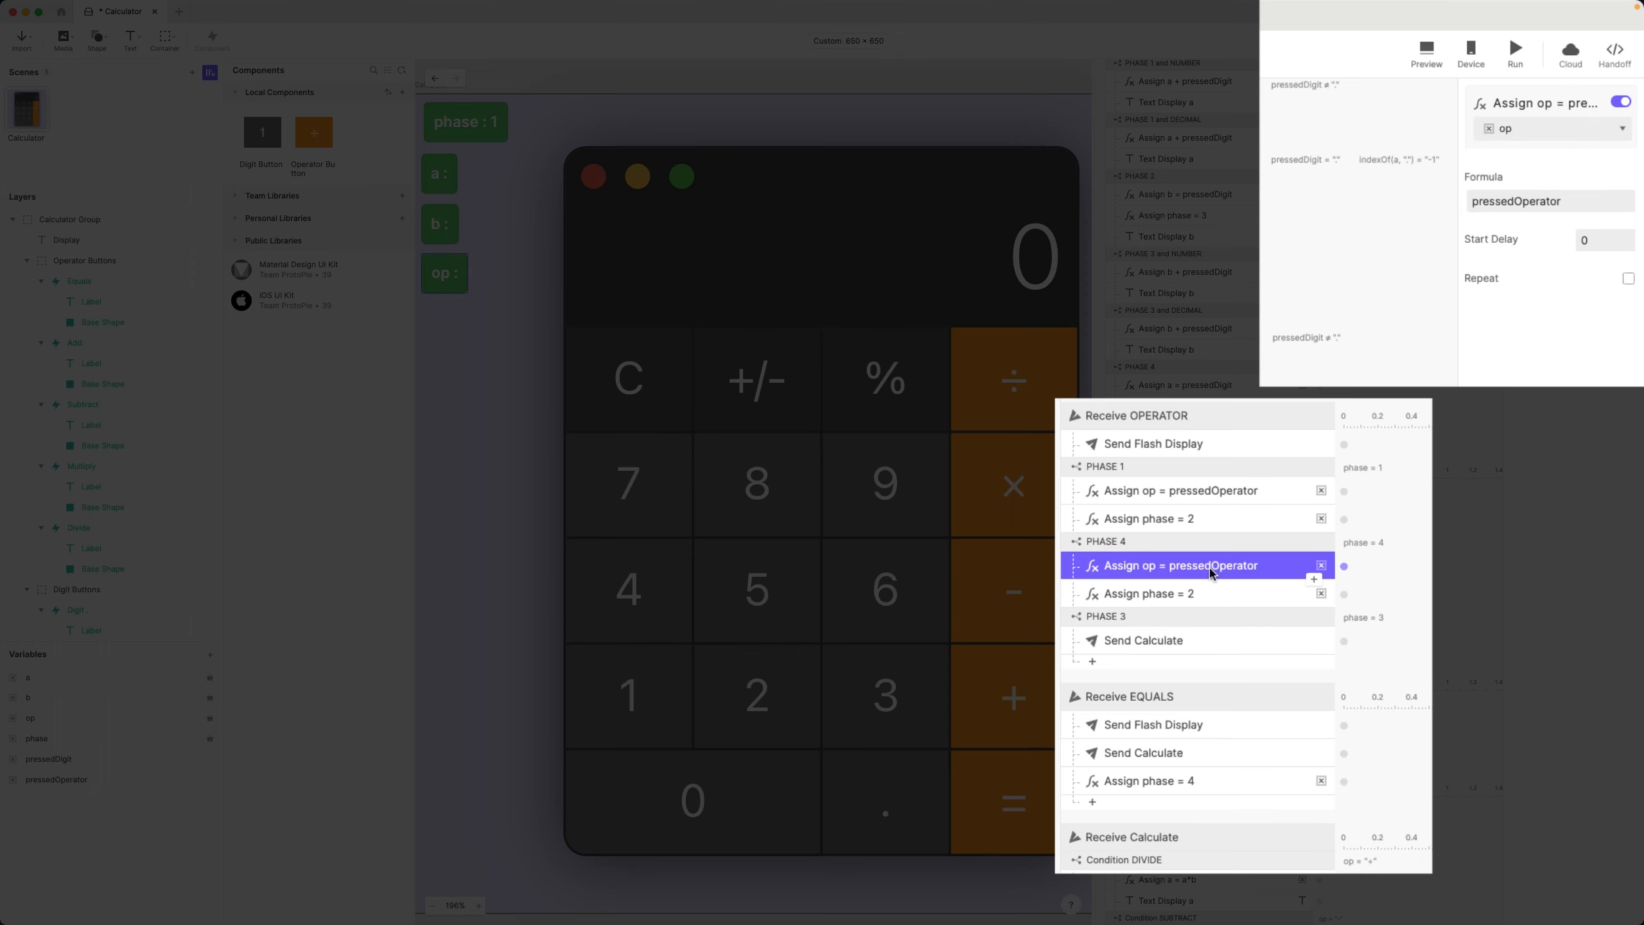
pyautogui.click(1183, 641)
pyautogui.hotkey('ctrl', 'v')
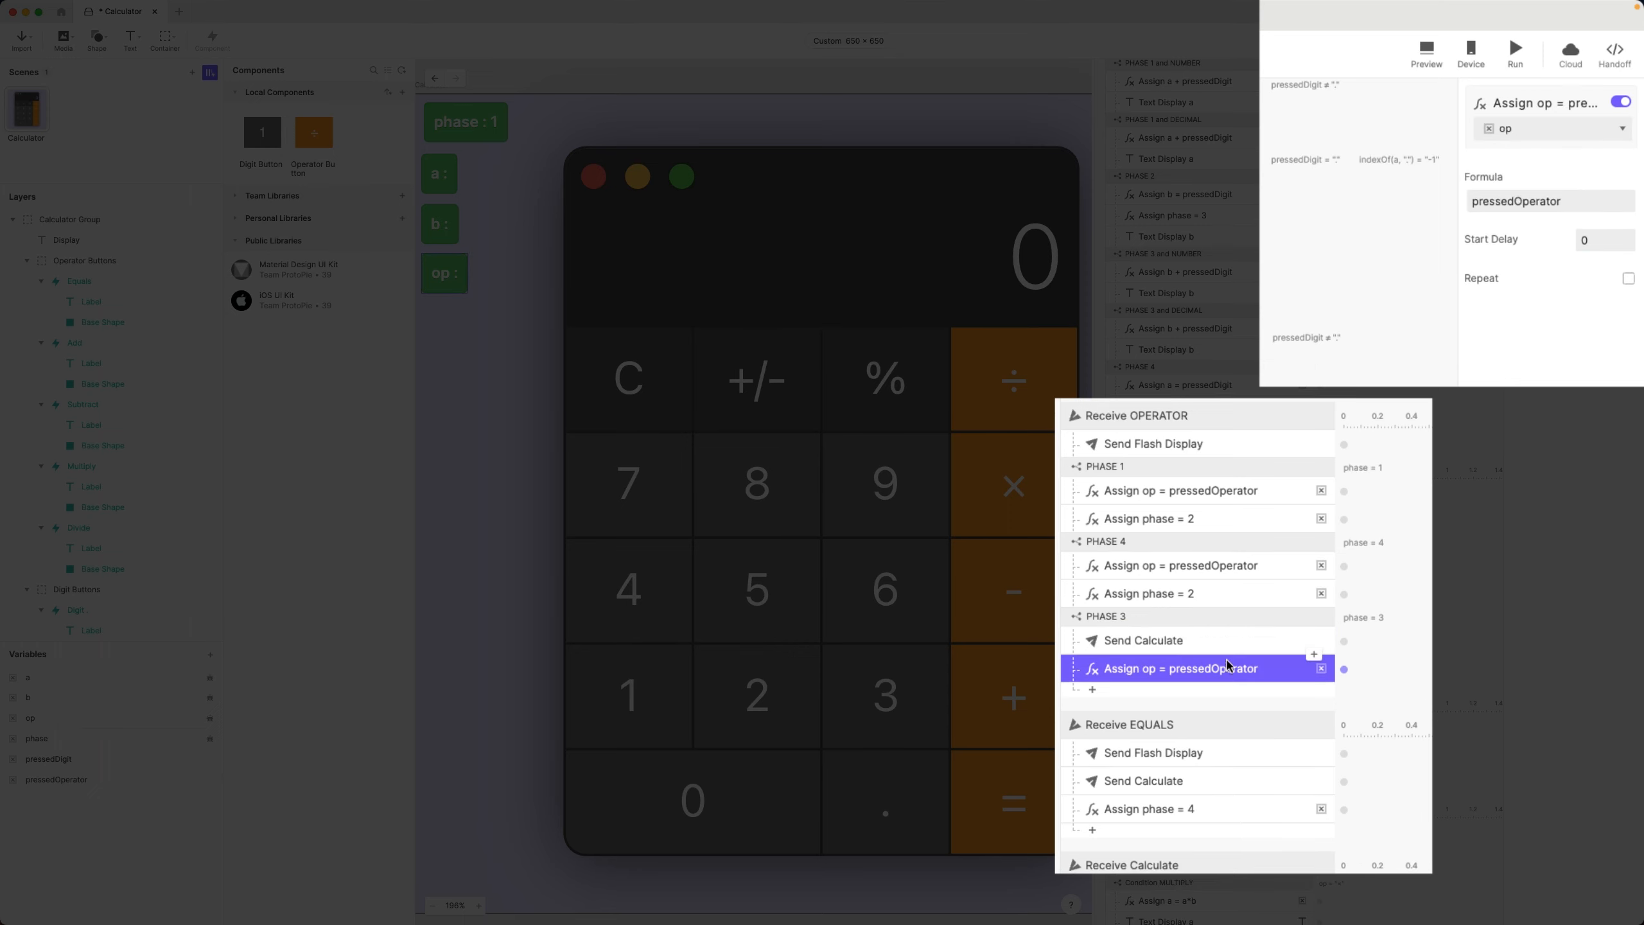
# - Set the start delay of PHASE 3's "Assign op = pressedOperator" response to 0.1 so it runs after Send Calculate
pyautogui.click(1186, 643)
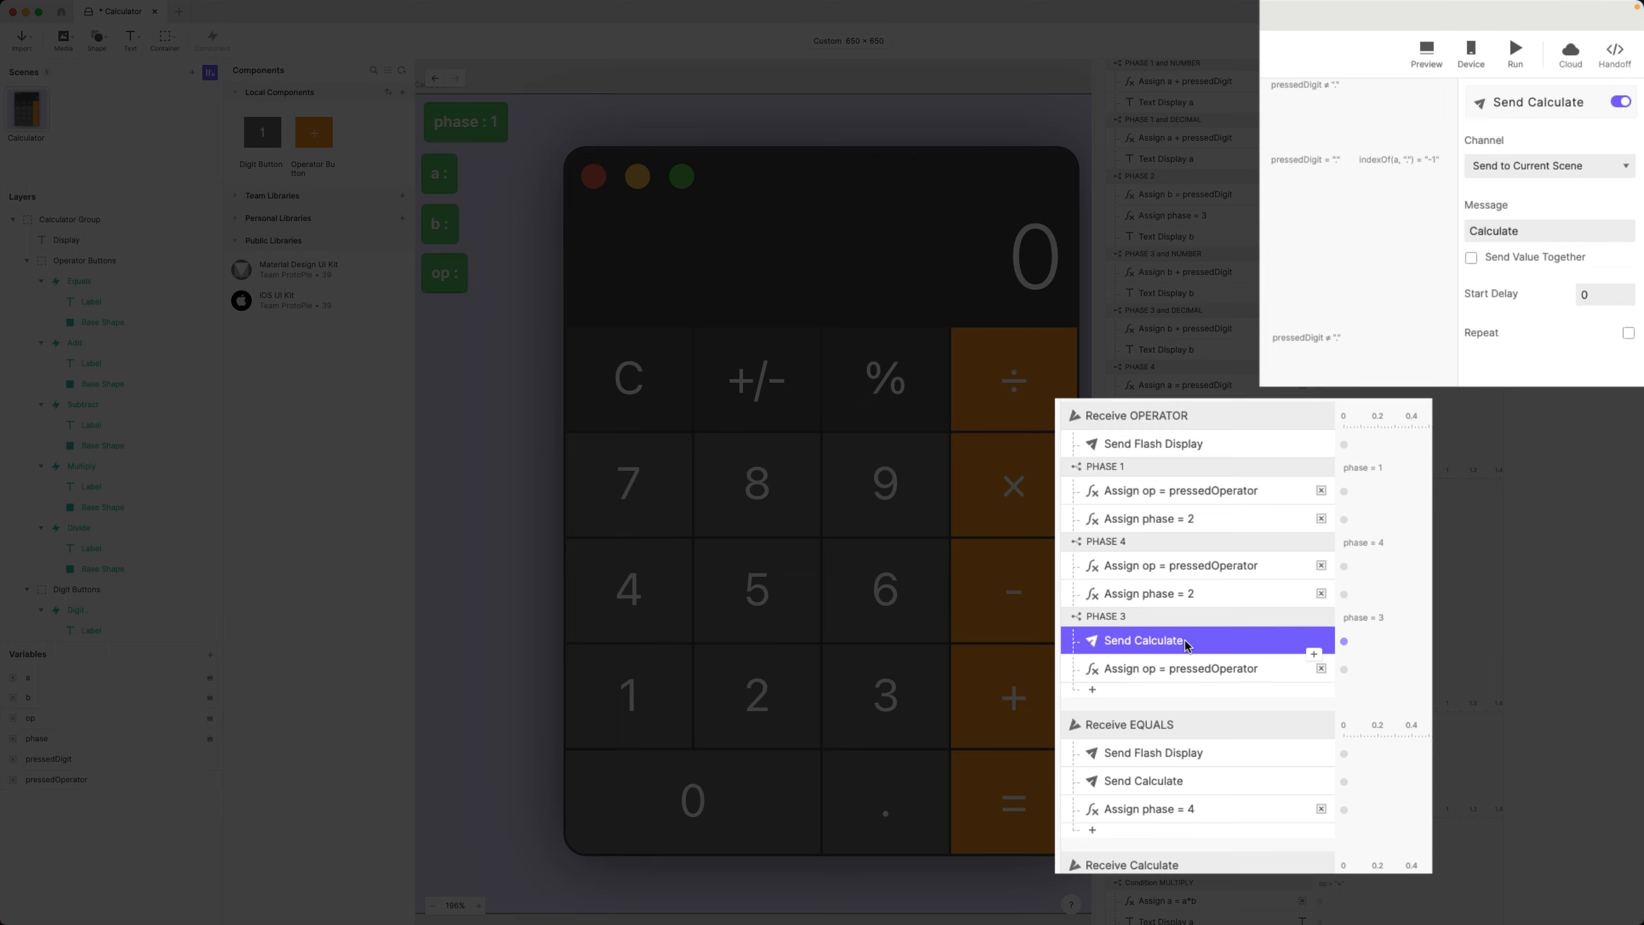
pyautogui.click(1179, 673)
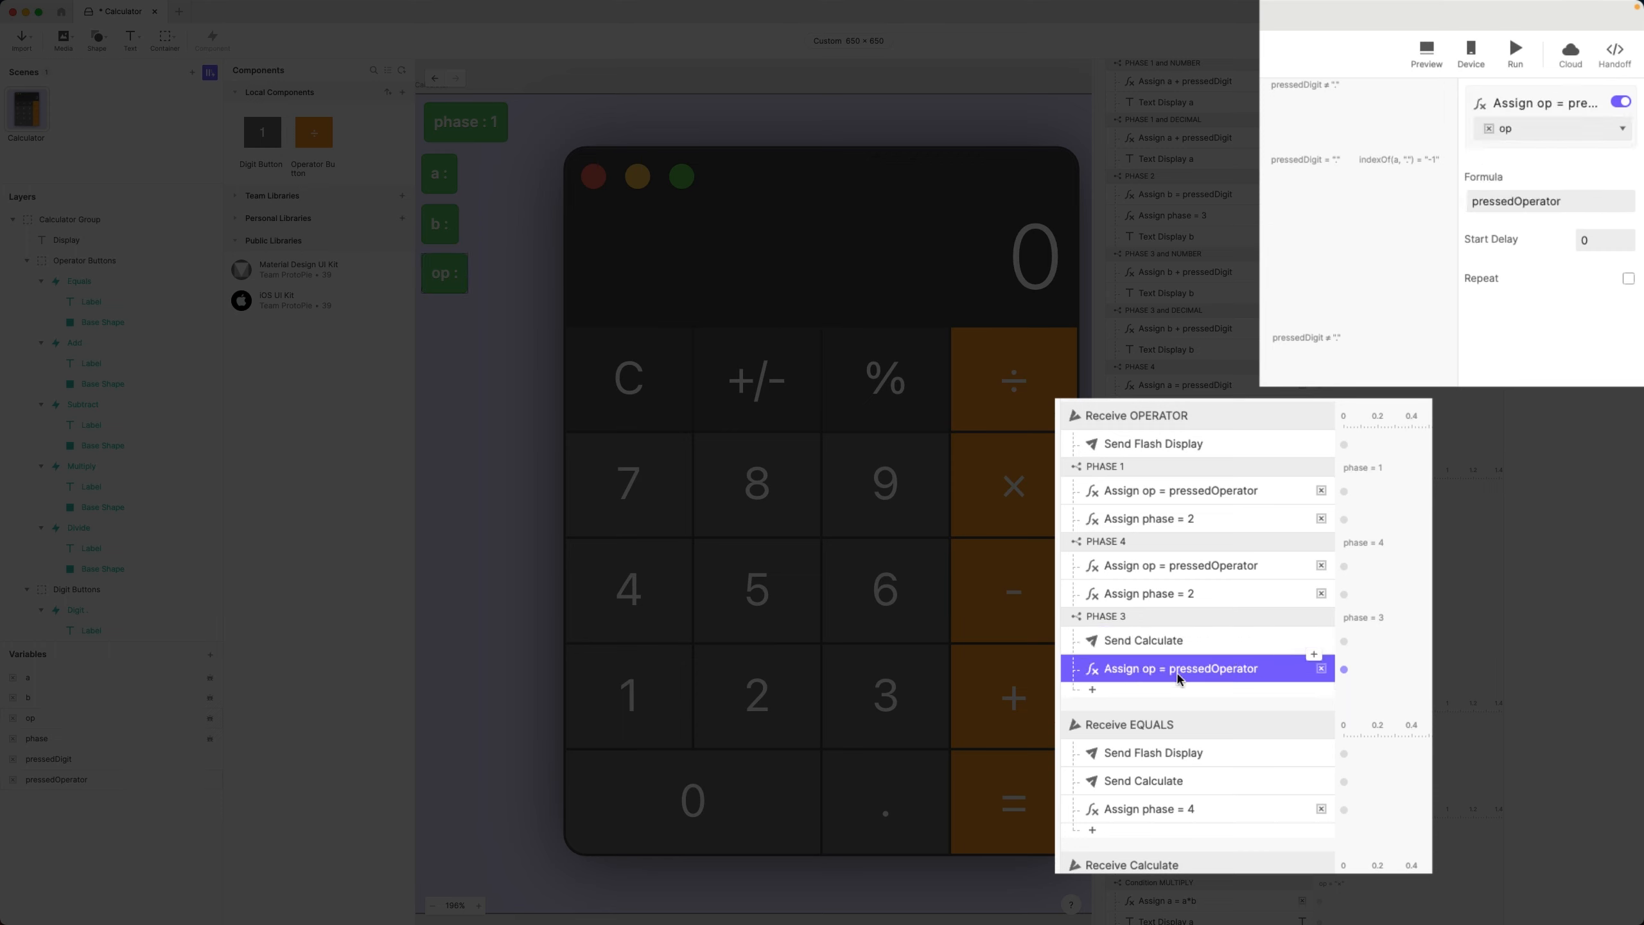
pyautogui.click(1184, 640)
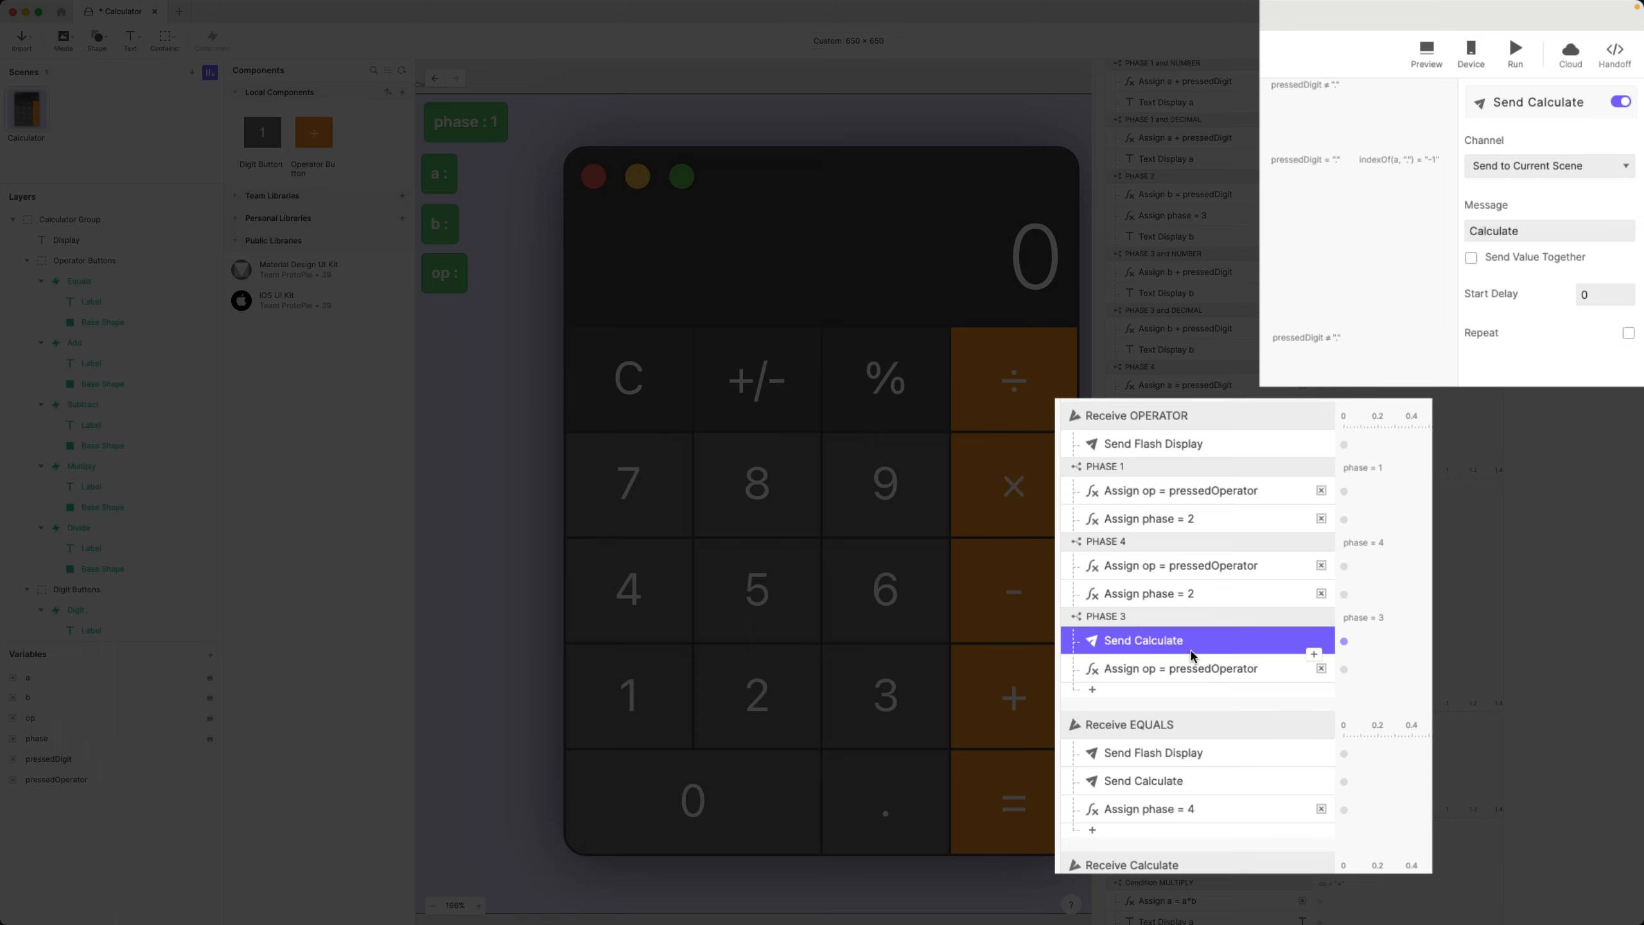
pyautogui.click(1187, 668)
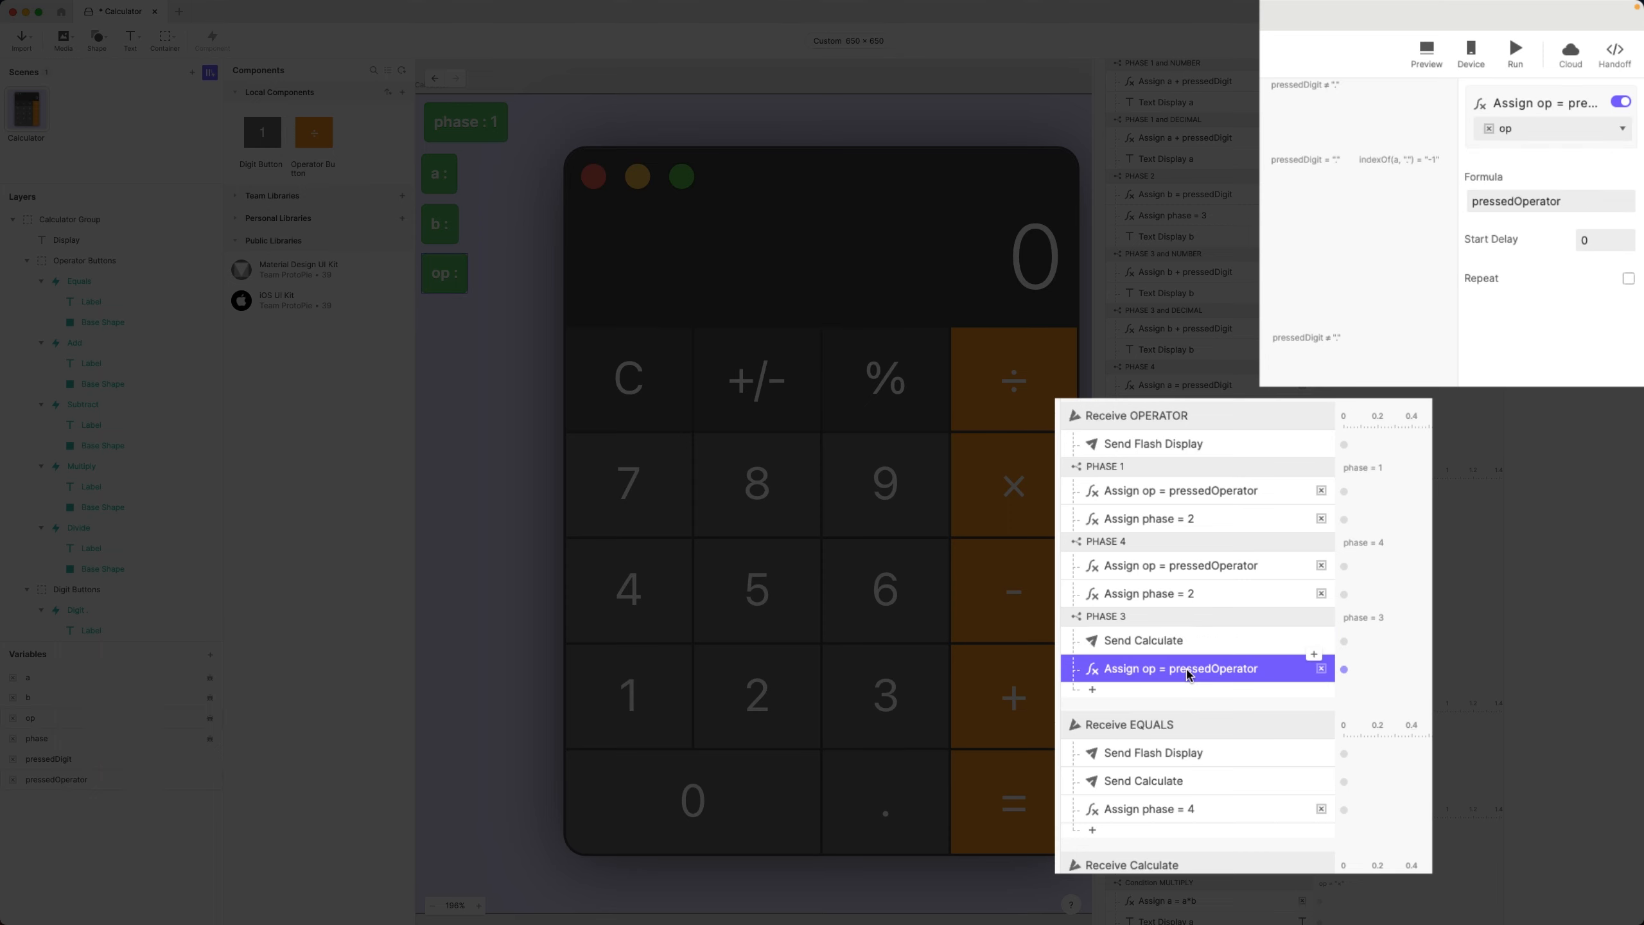
pyautogui.scroll(-1, 1253, 674)
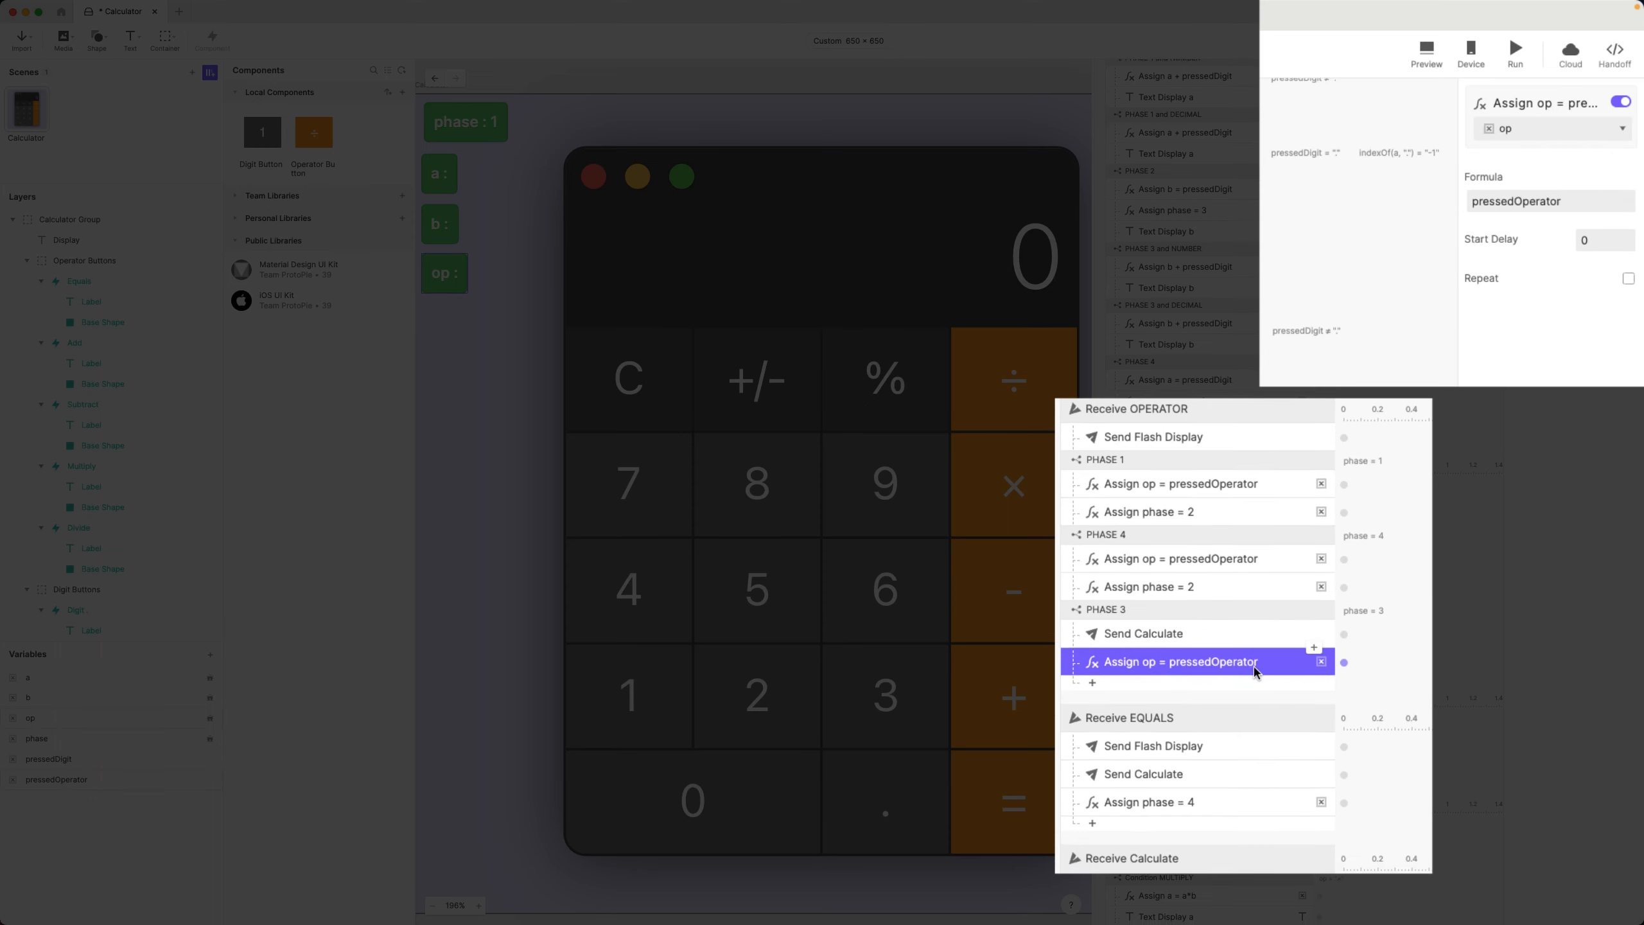
pyautogui.click(1602, 246)
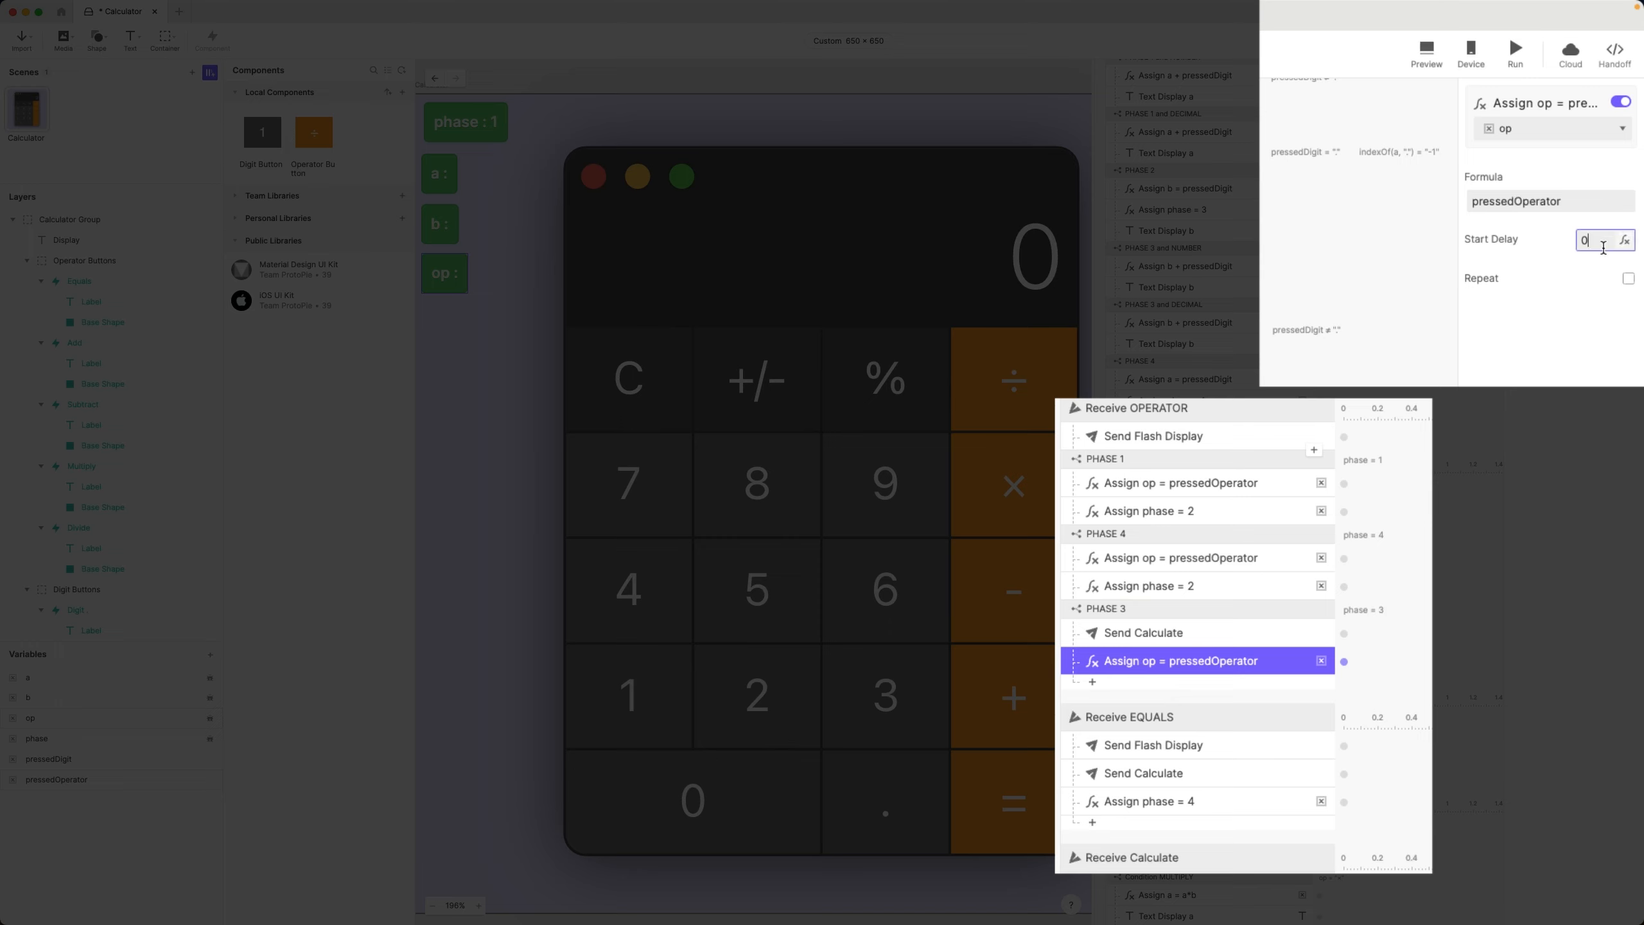
pyautogui.write('.1')
pyautogui.press('Return')
pyautogui.click(1216, 633)
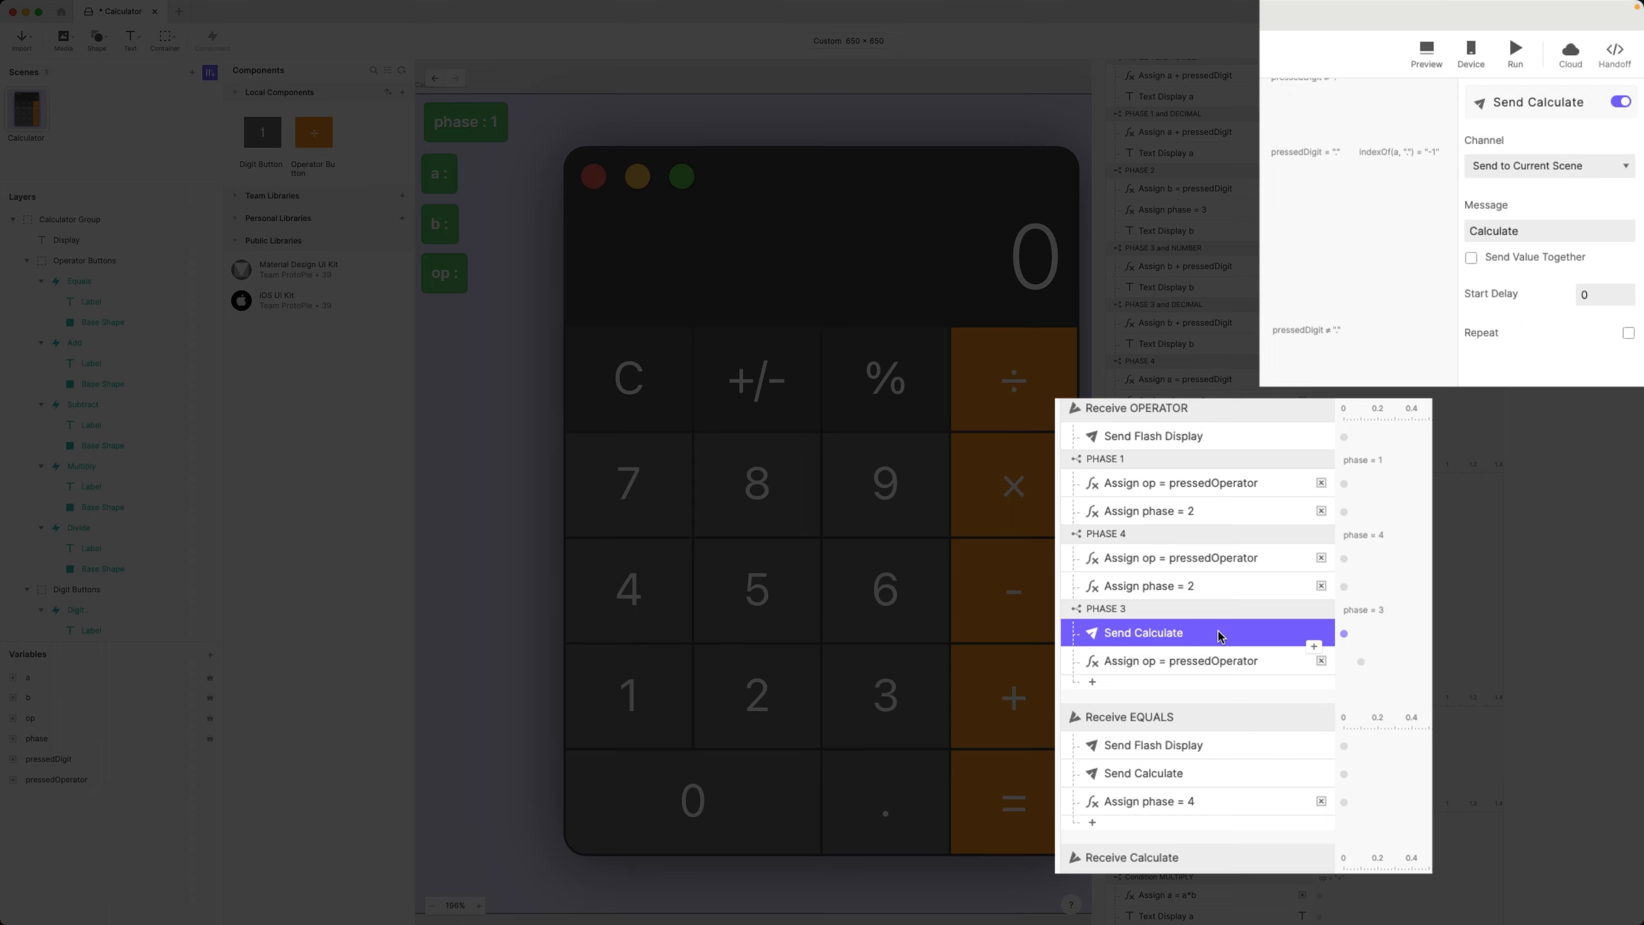
pyautogui.click(1230, 662)
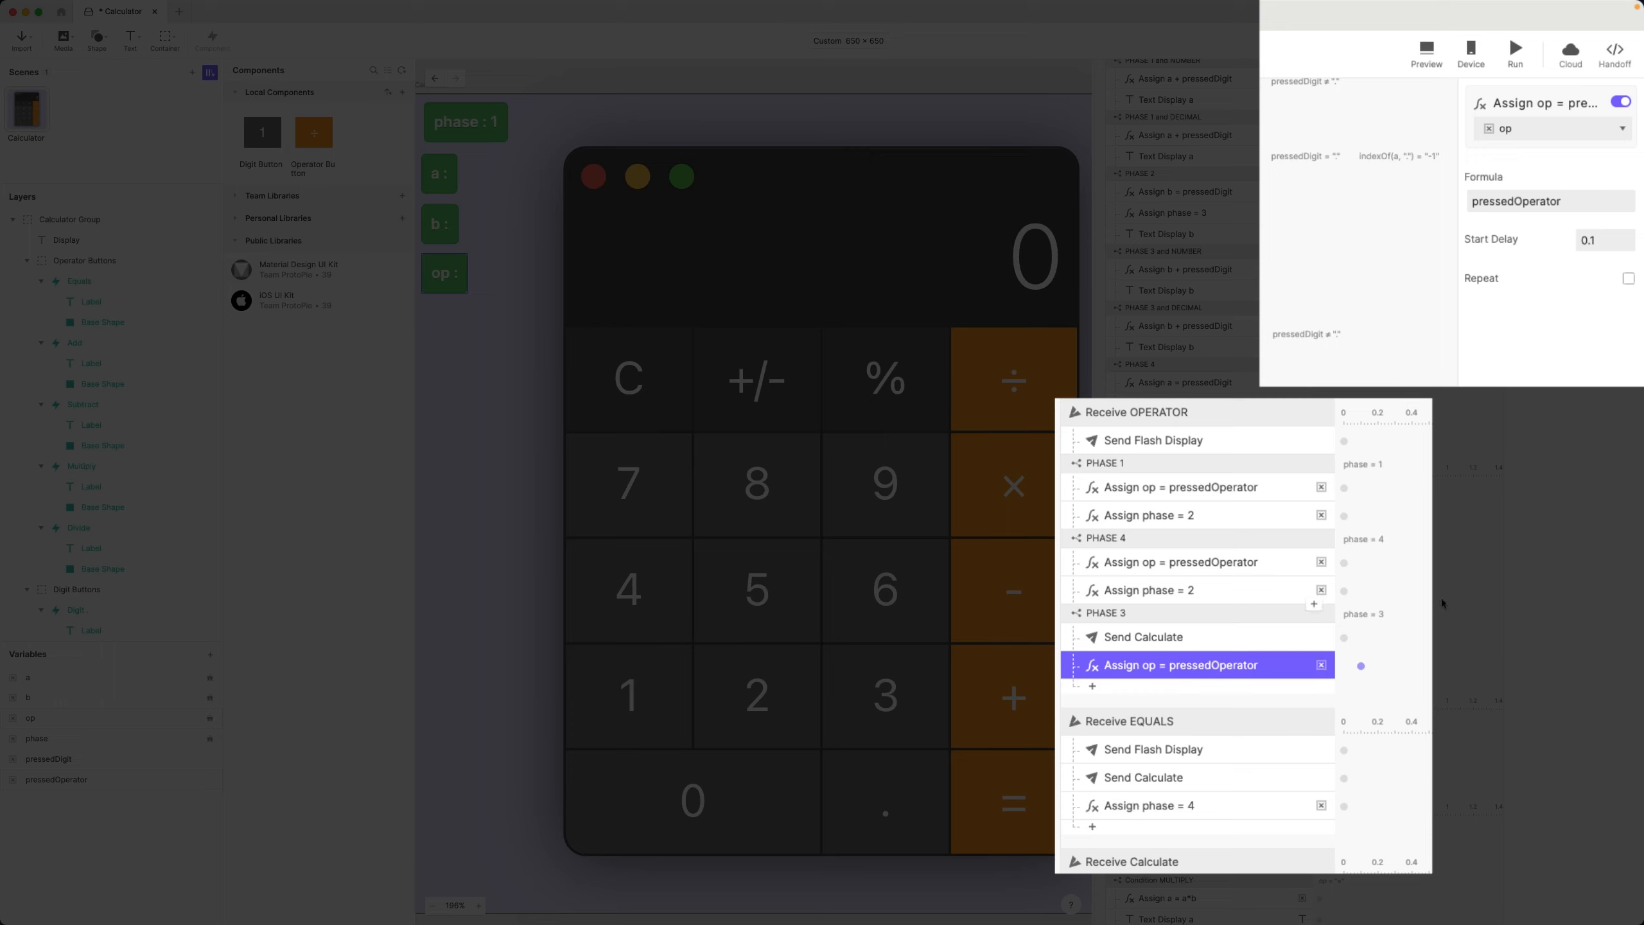
# - Copy the "Assign phase = 2" response from PHASE 1 to the end of the PHASE 3 condition
pyautogui.click(1182, 514)
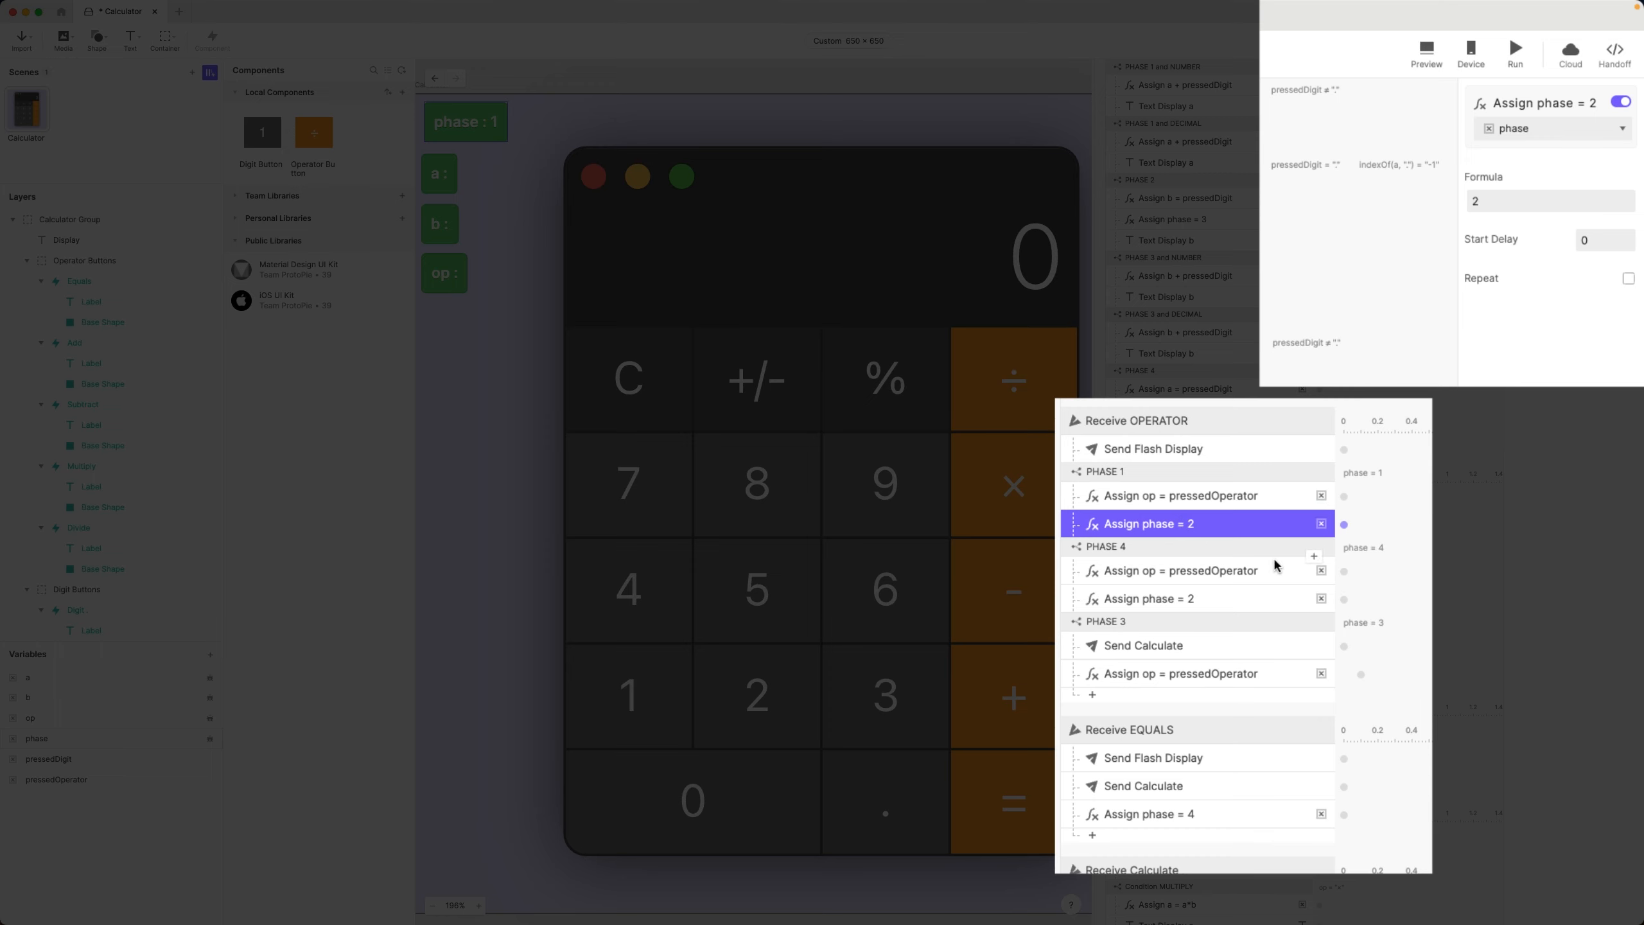
pyautogui.click(1225, 675)
pyautogui.hotkey('ctrl', 'v')
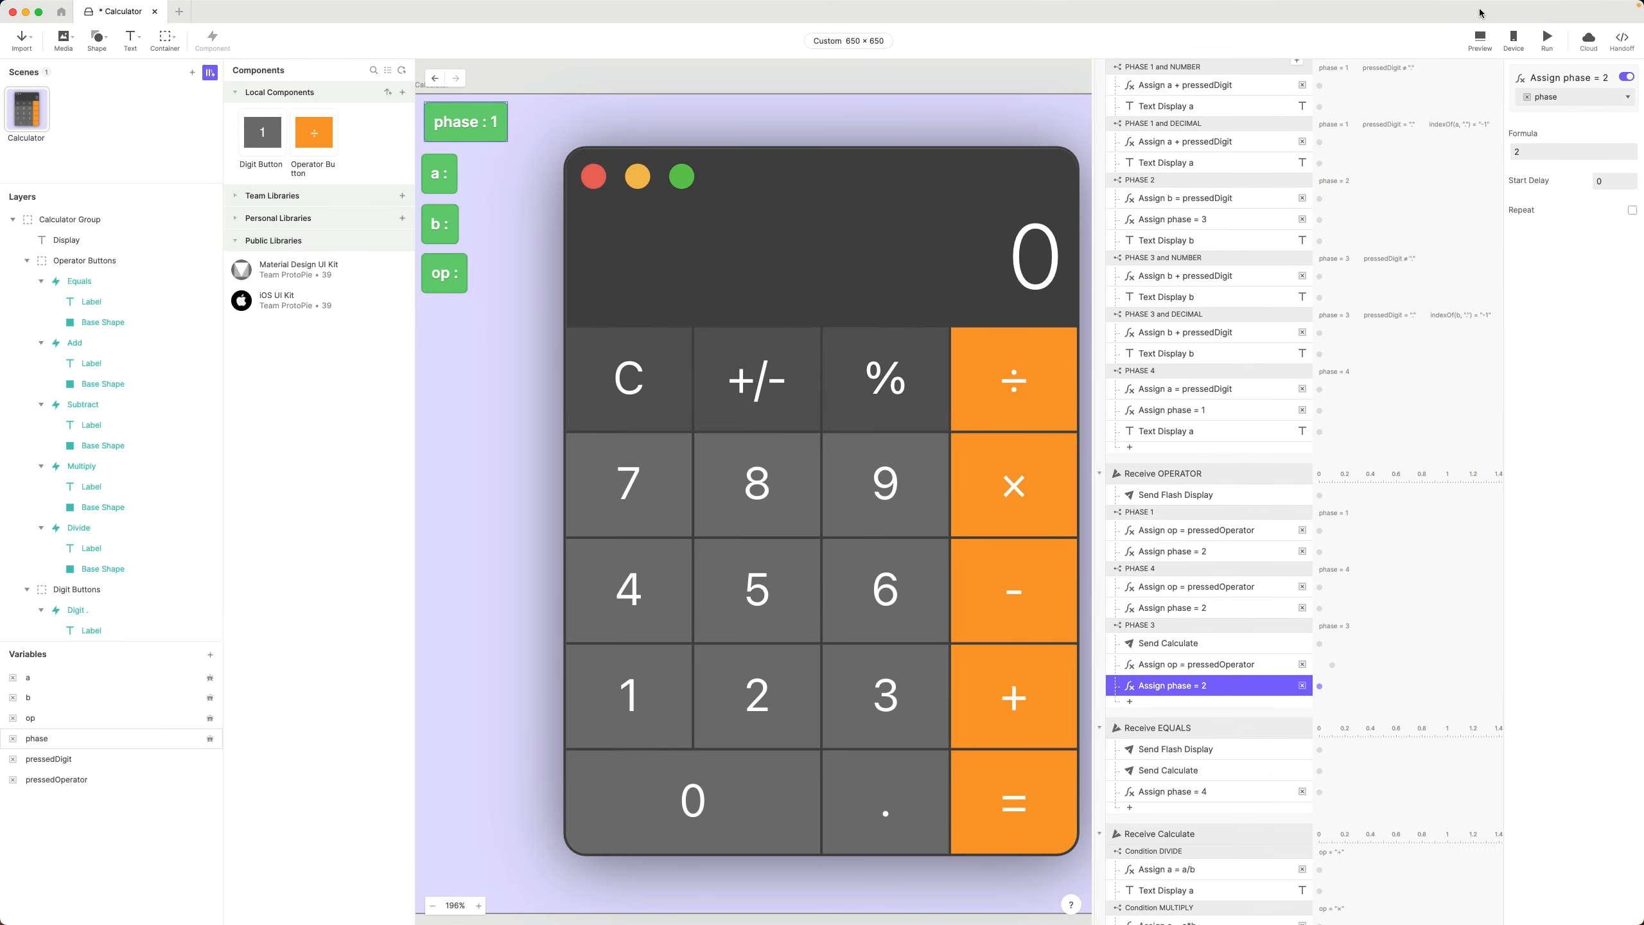
# - Preview the prototype and test chained operators by calculating 25 + 5 × 10
pyautogui.click(1481, 40)
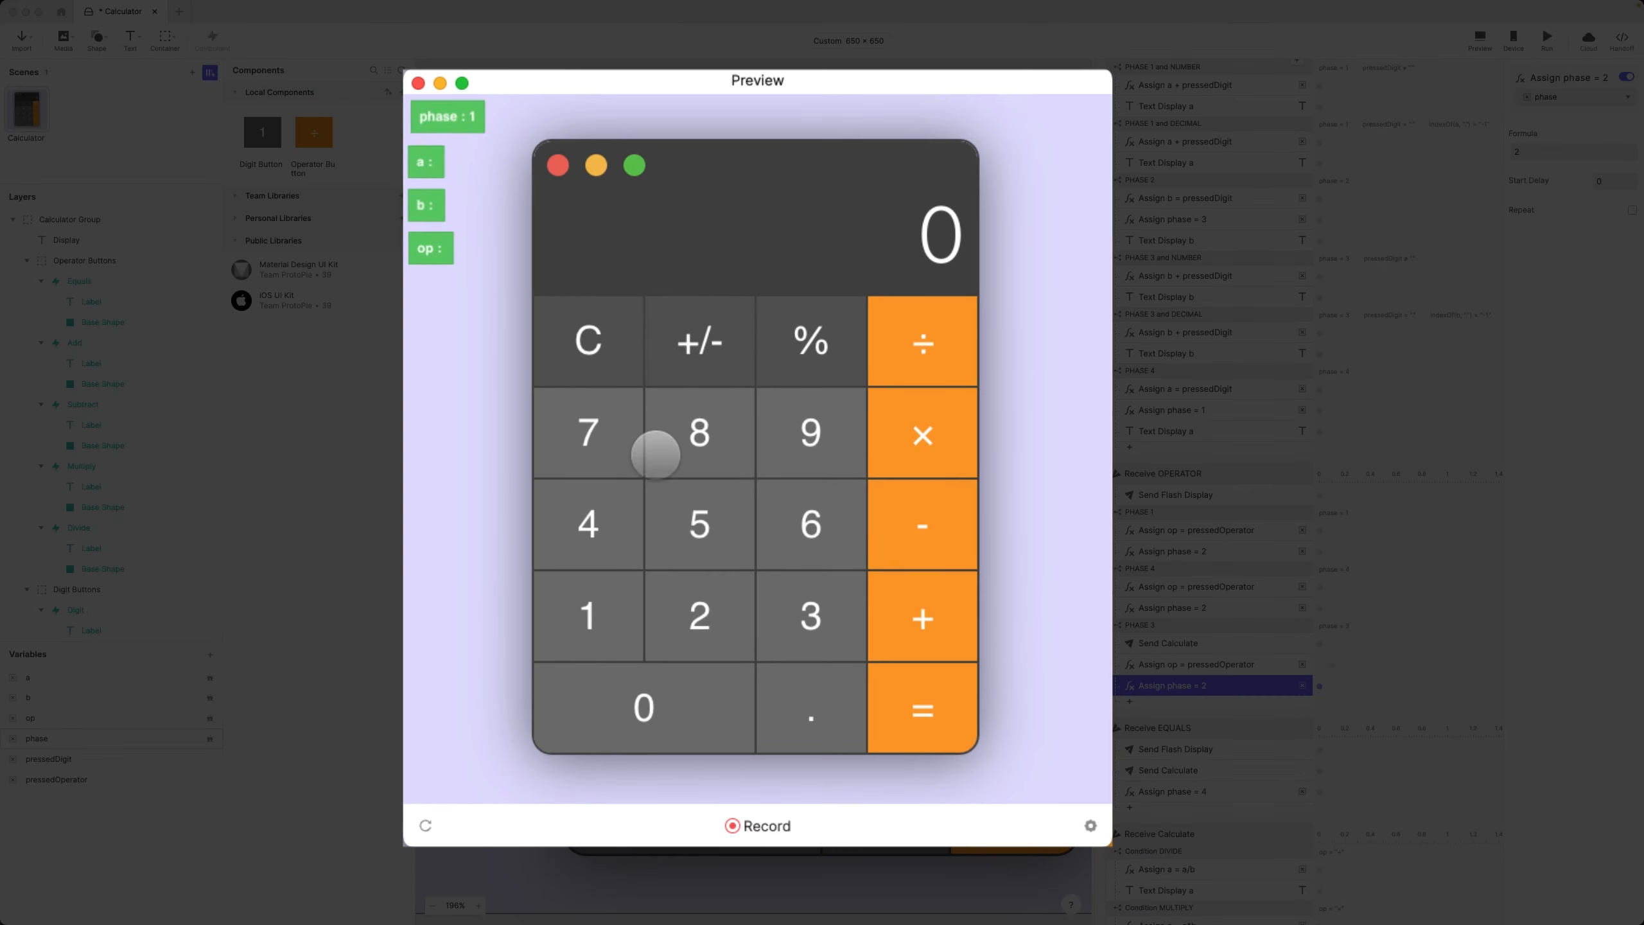
pyautogui.click(702, 628)
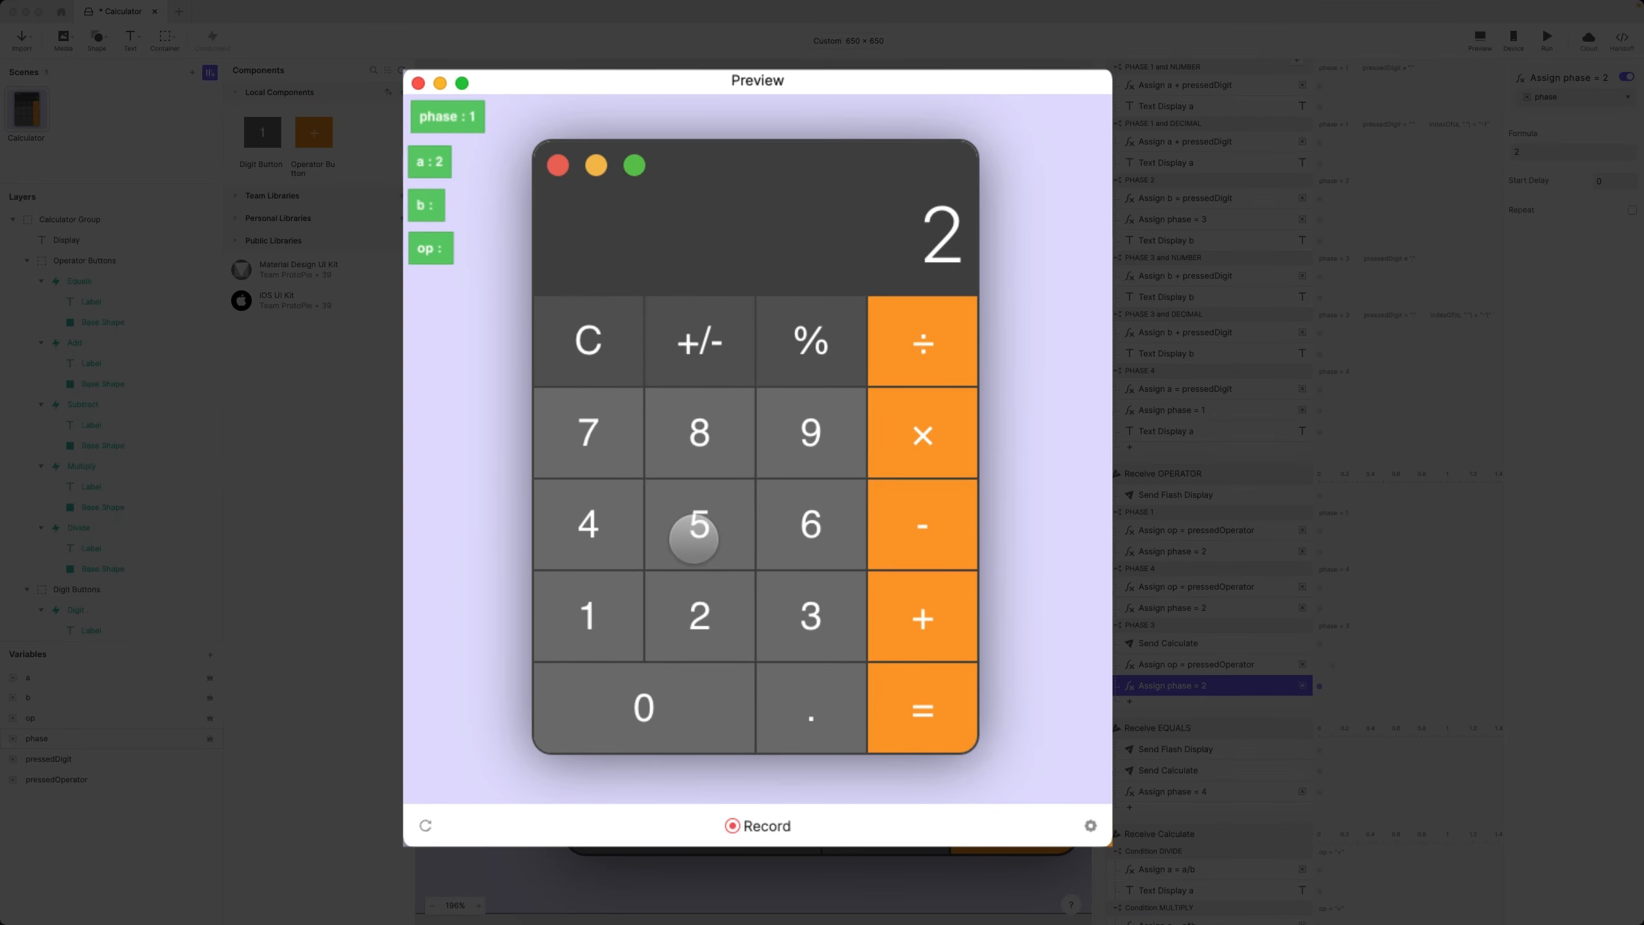
pyautogui.click(694, 532)
pyautogui.click(925, 641)
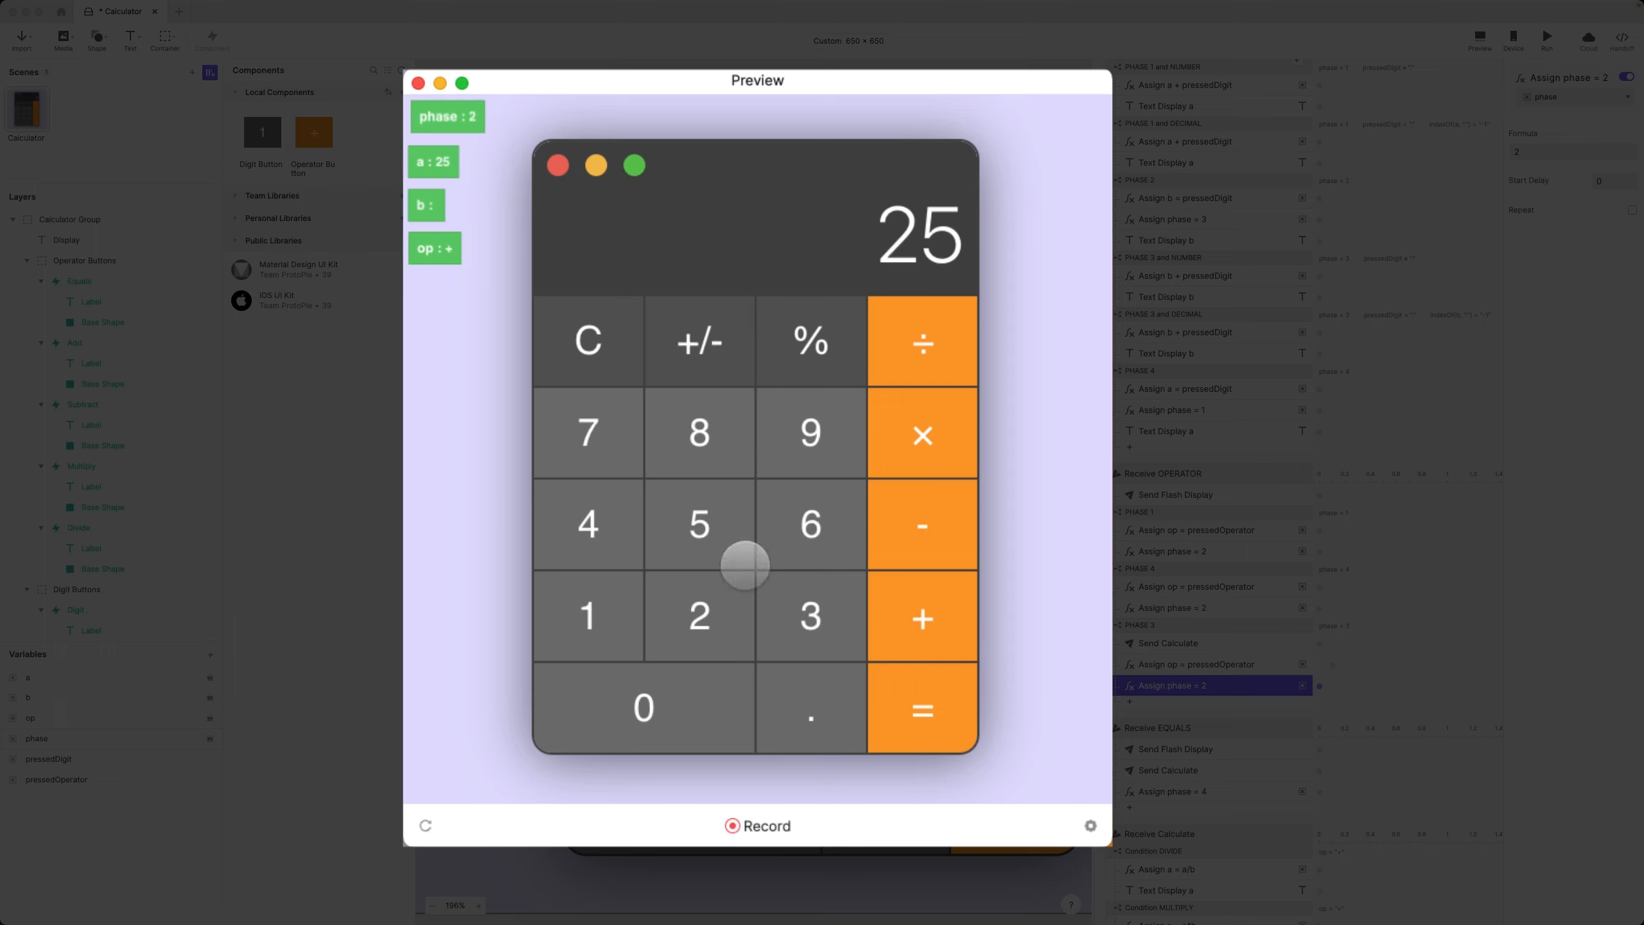
pyautogui.click(726, 545)
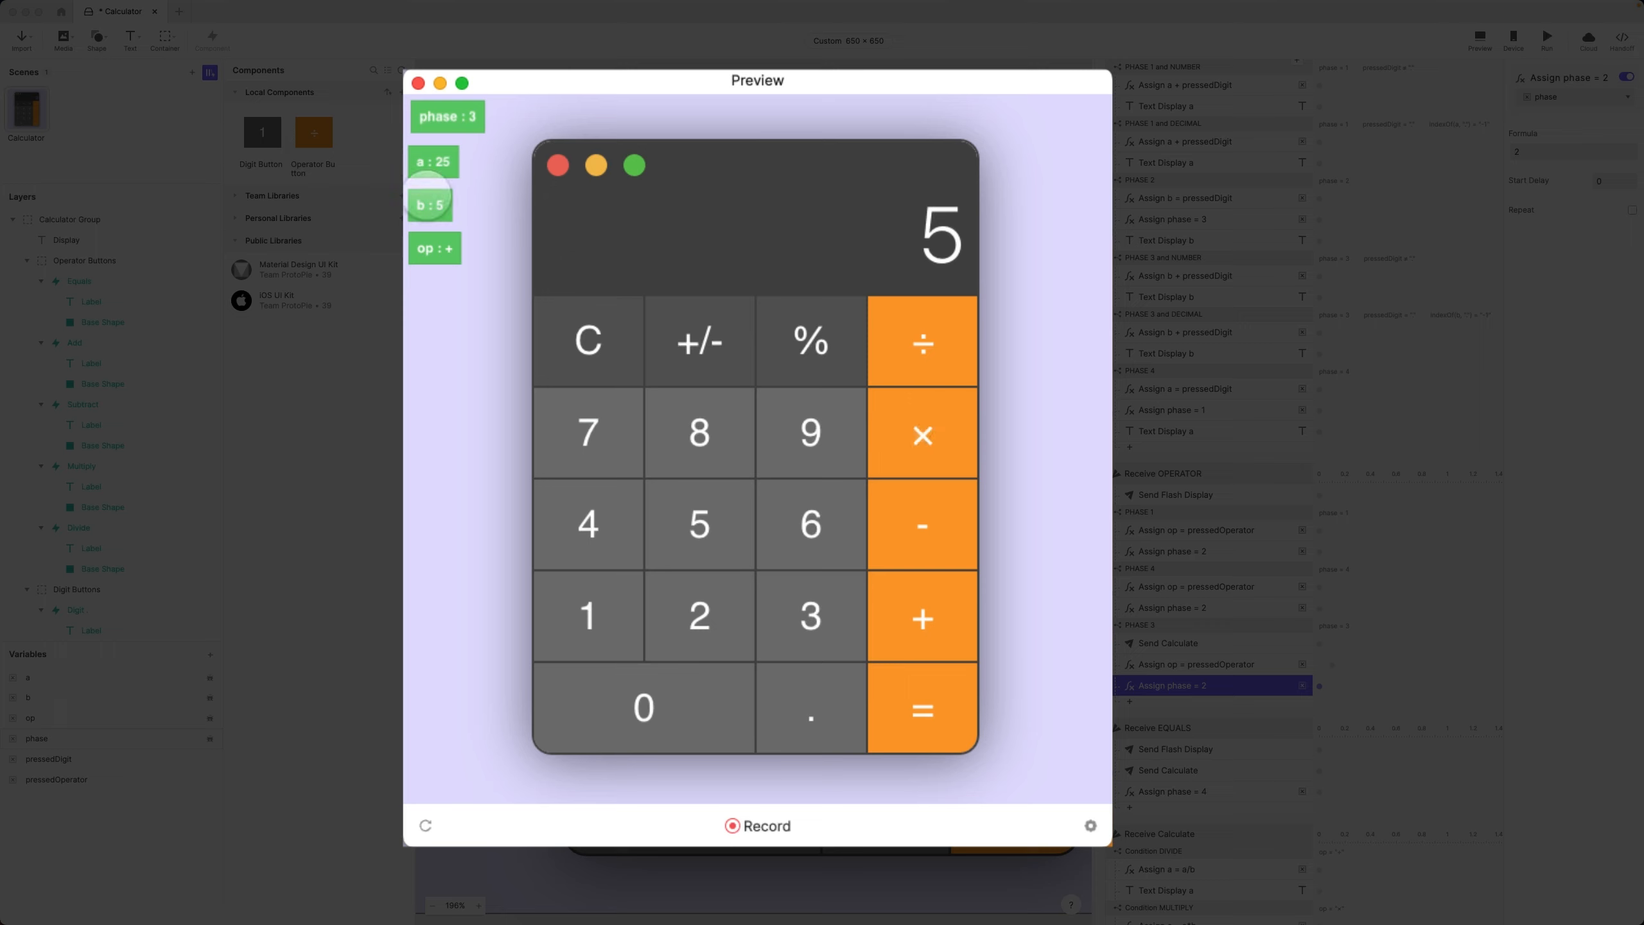
pyautogui.click(929, 431)
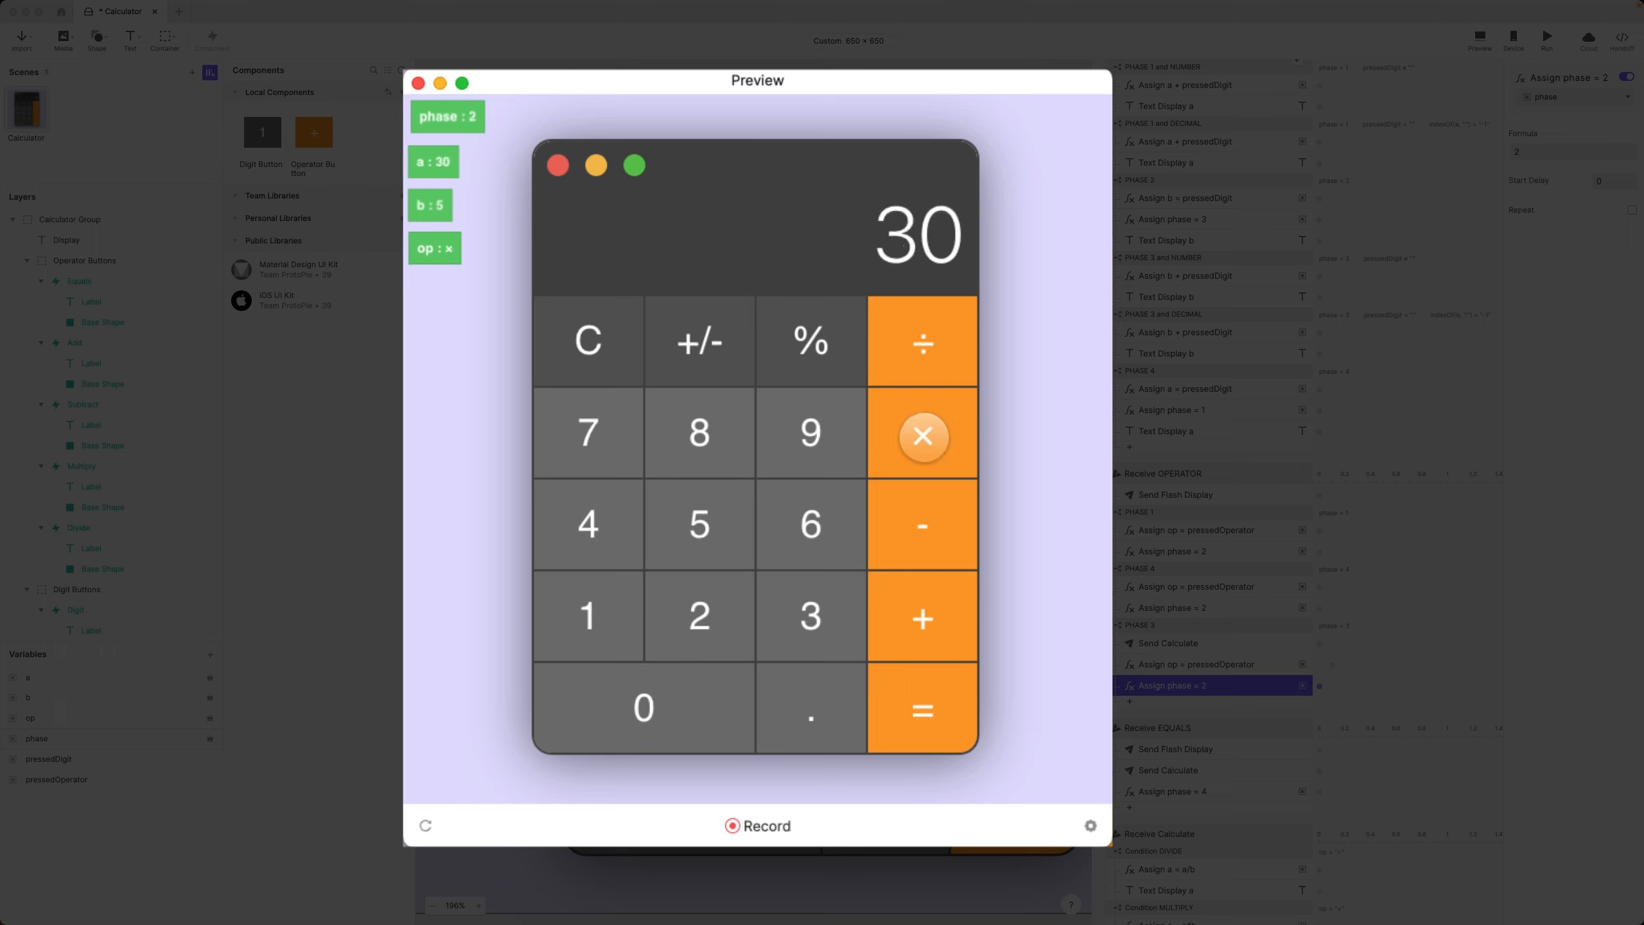
pyautogui.click(607, 635)
pyautogui.click(622, 716)
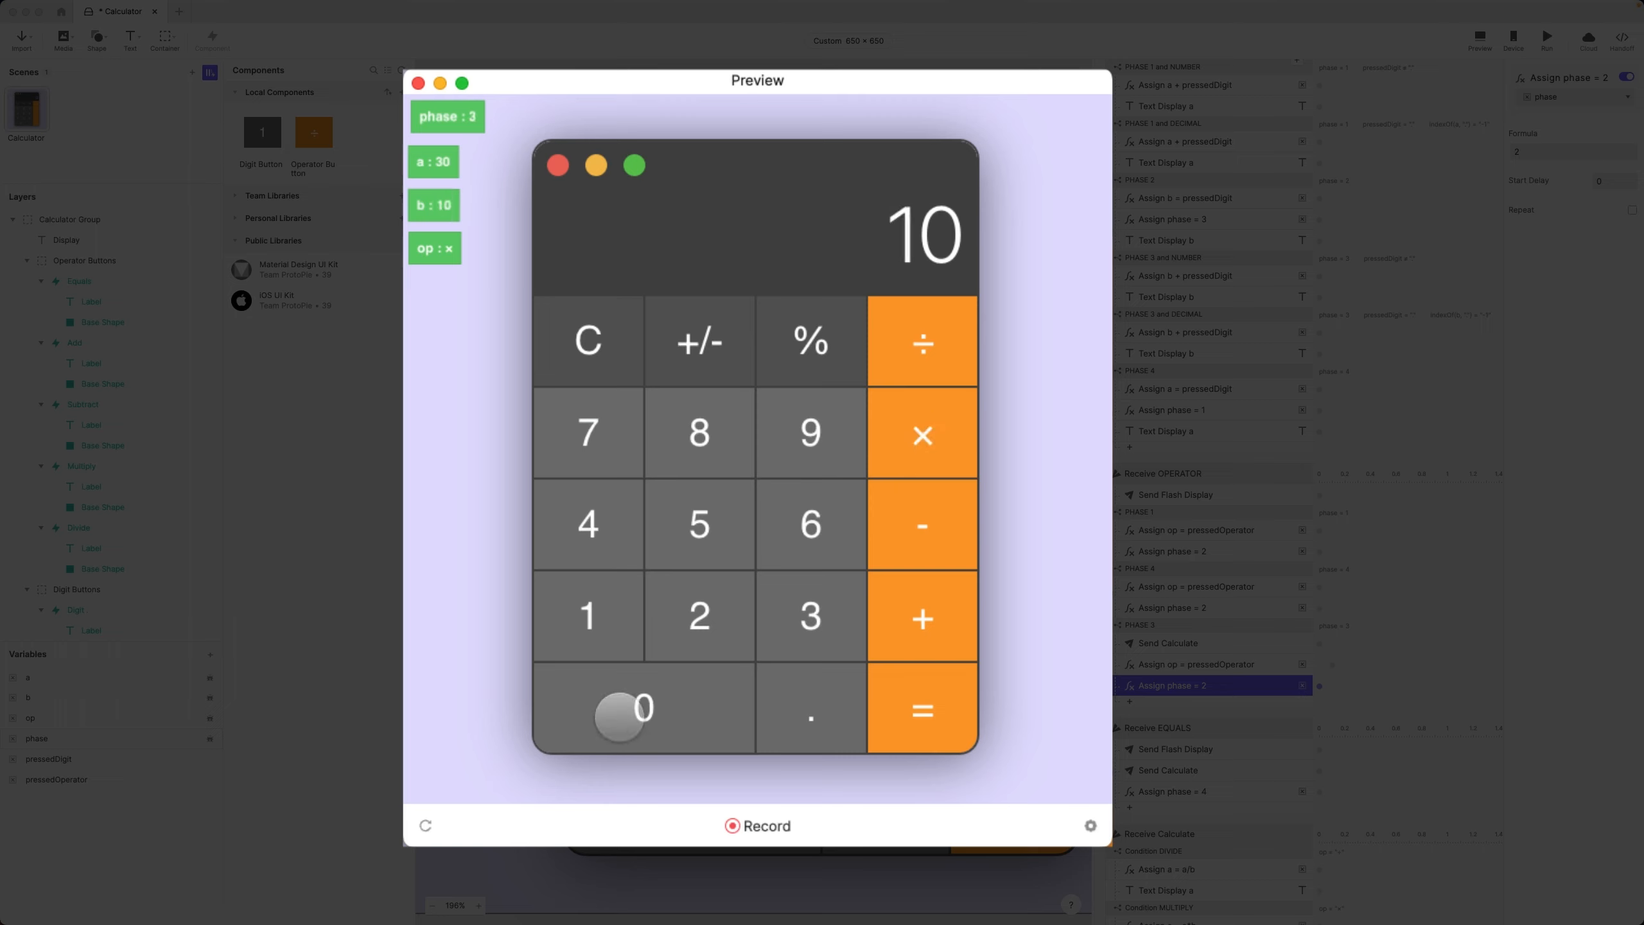
pyautogui.click(915, 712)
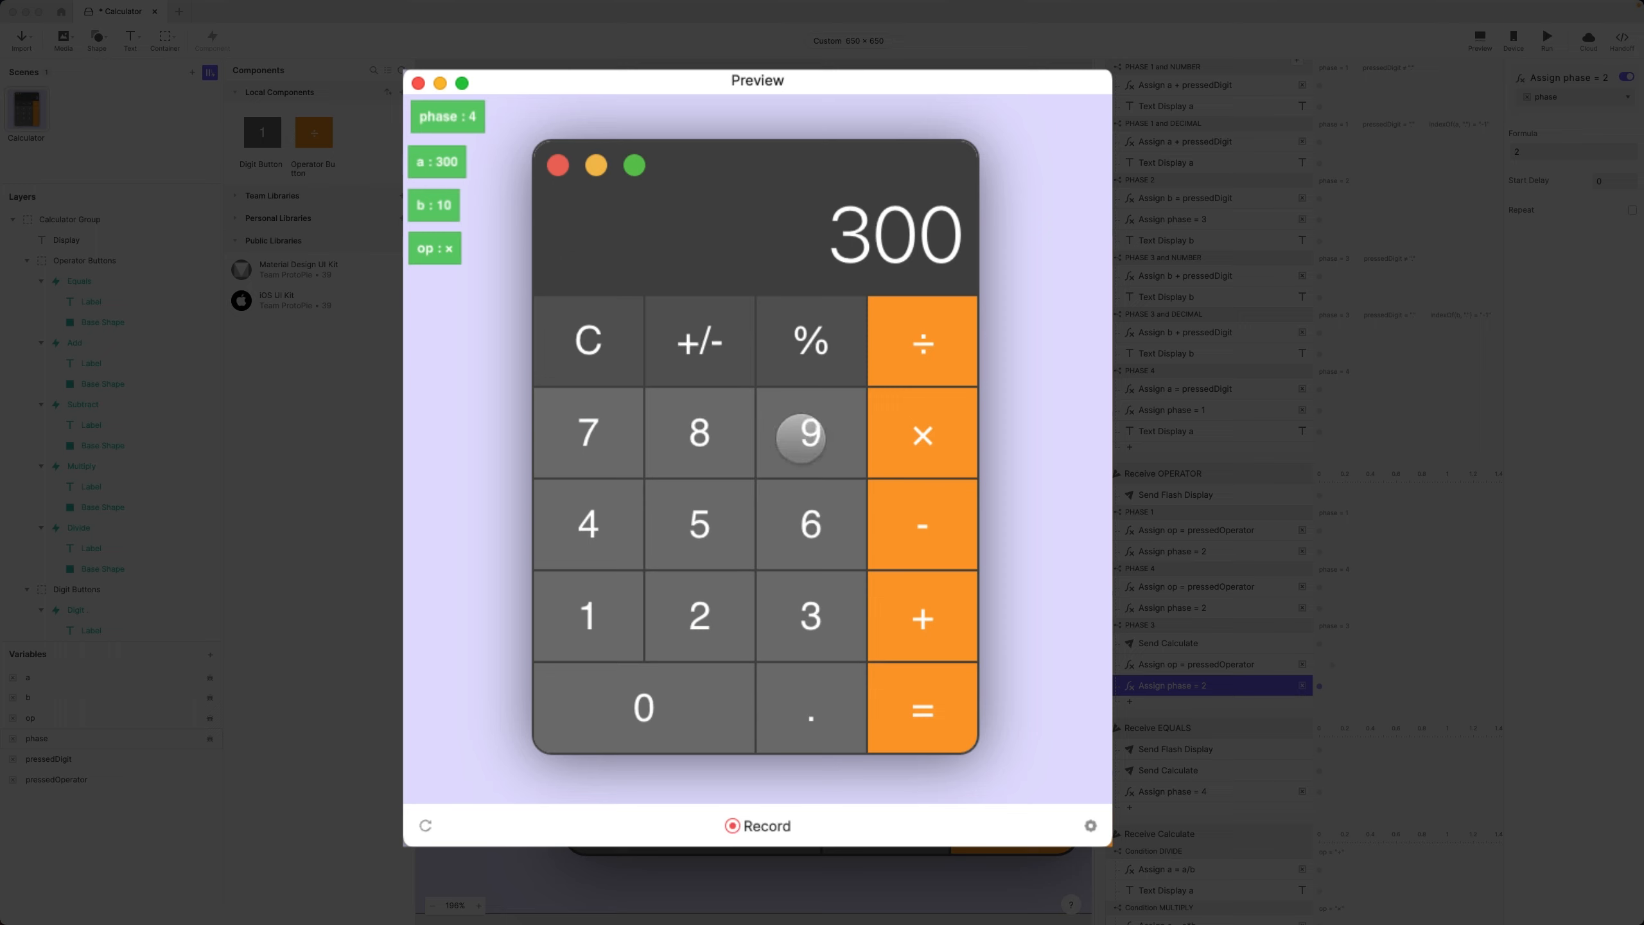
# - Test starting a new calculation after a result by computing 10 + 5 in the preview
pyautogui.click(587, 615)
pyautogui.click(646, 705)
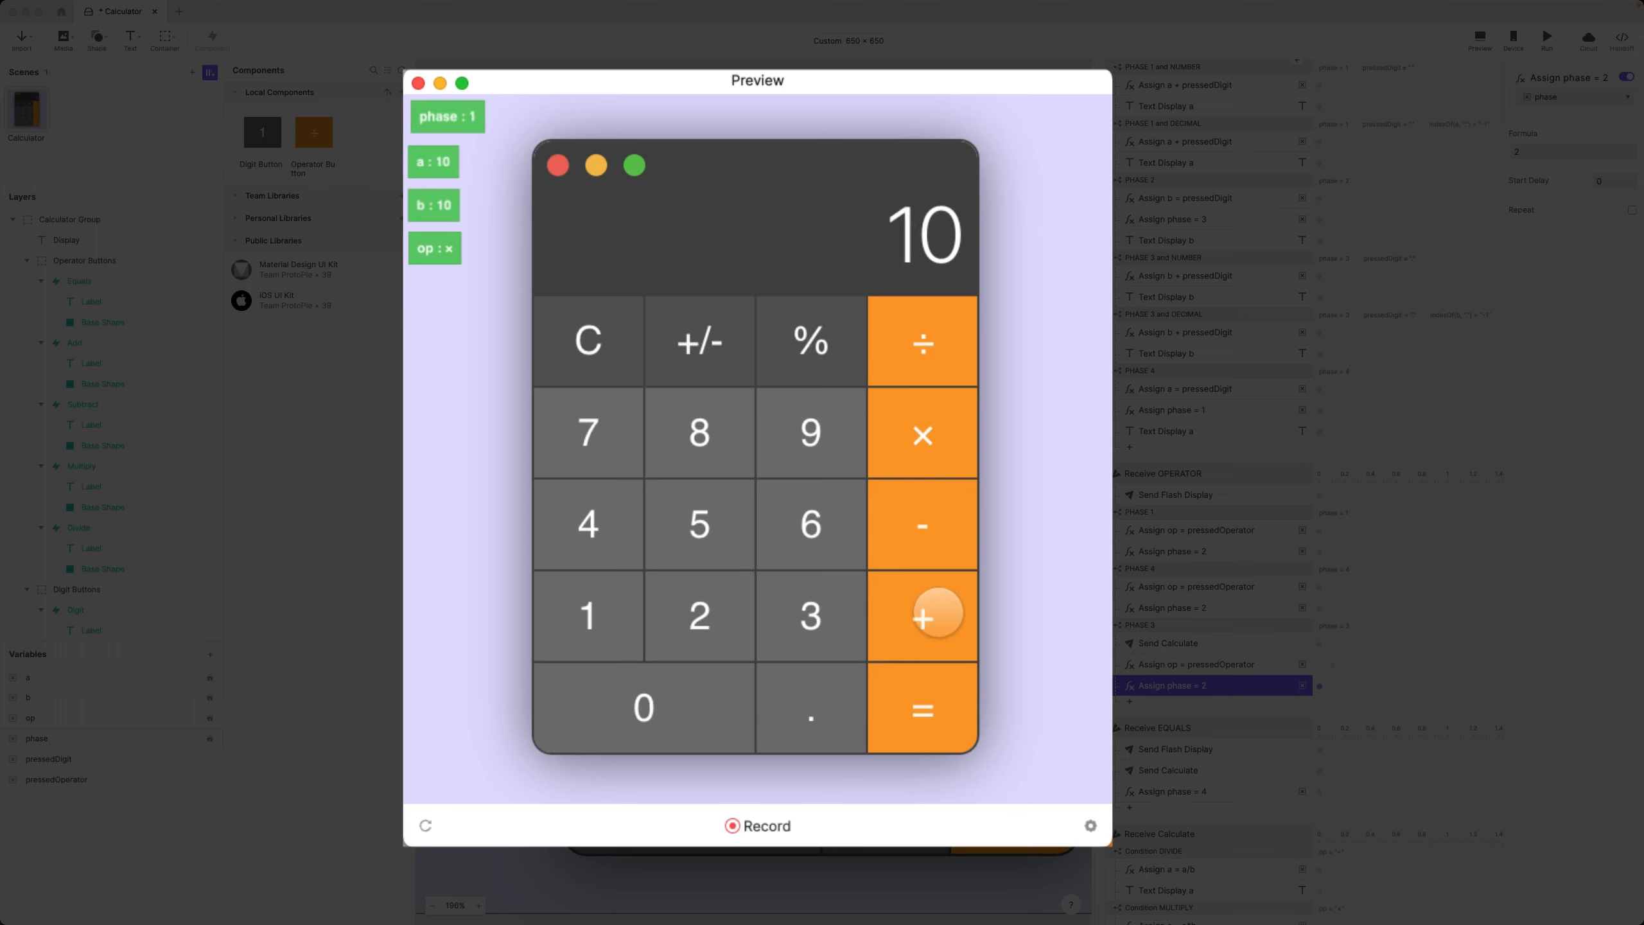
pyautogui.click(916, 621)
pyautogui.click(701, 522)
pyautogui.click(922, 705)
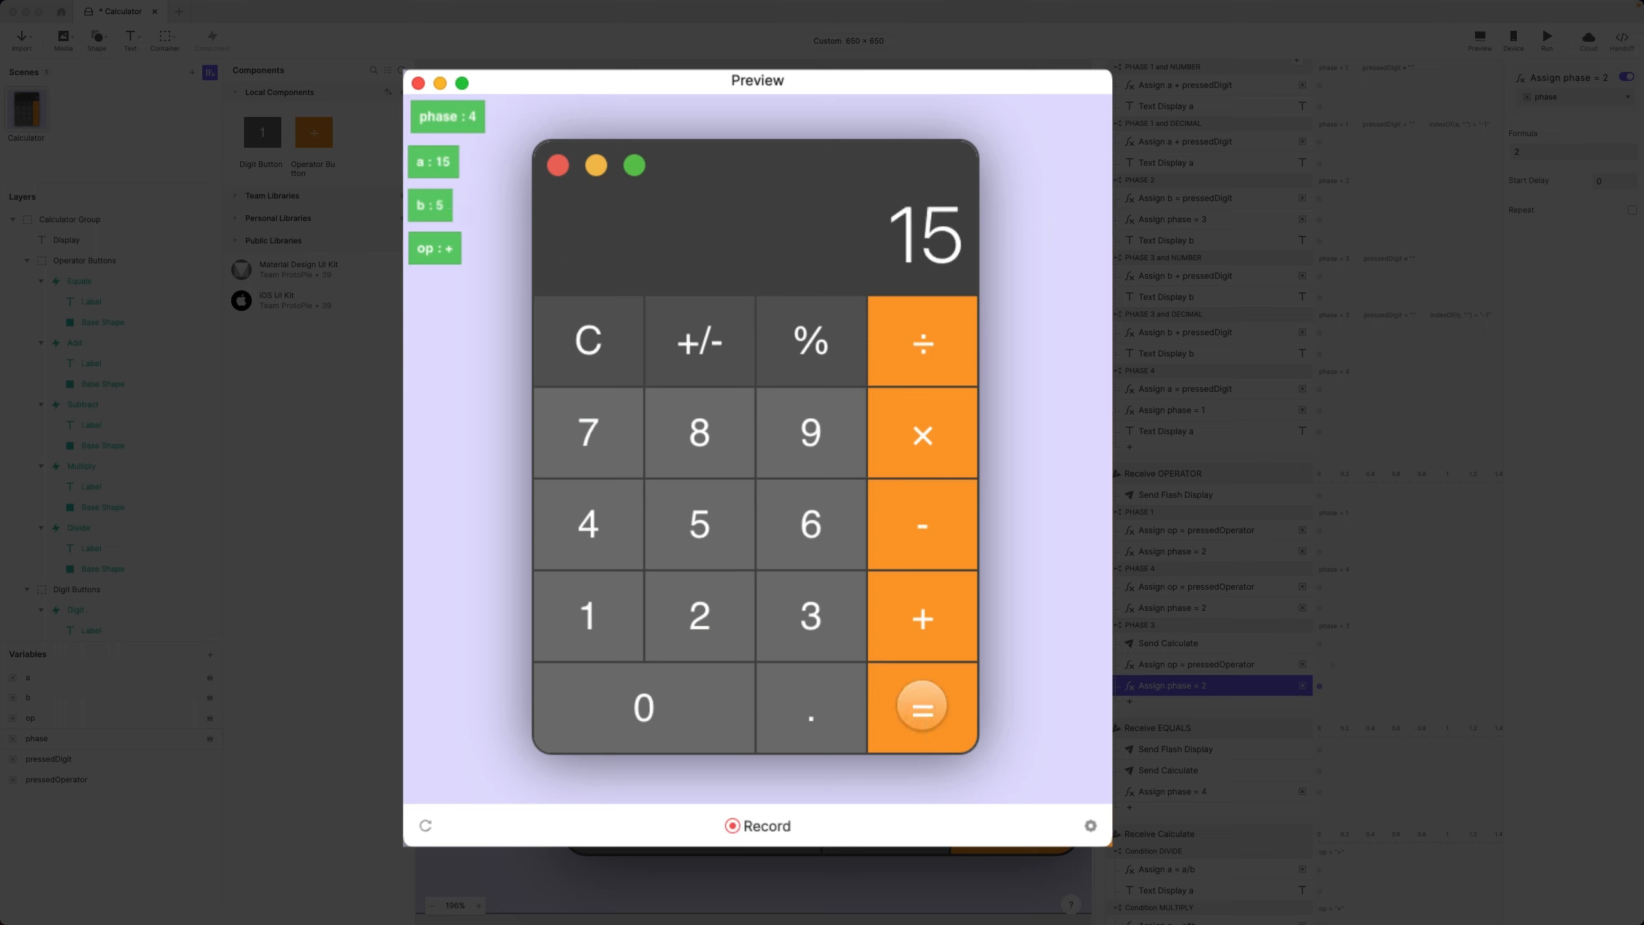
# - Continue from the previous result in the preview by multiplying by 3, then dividing that result by 5
pyautogui.click(917, 474)
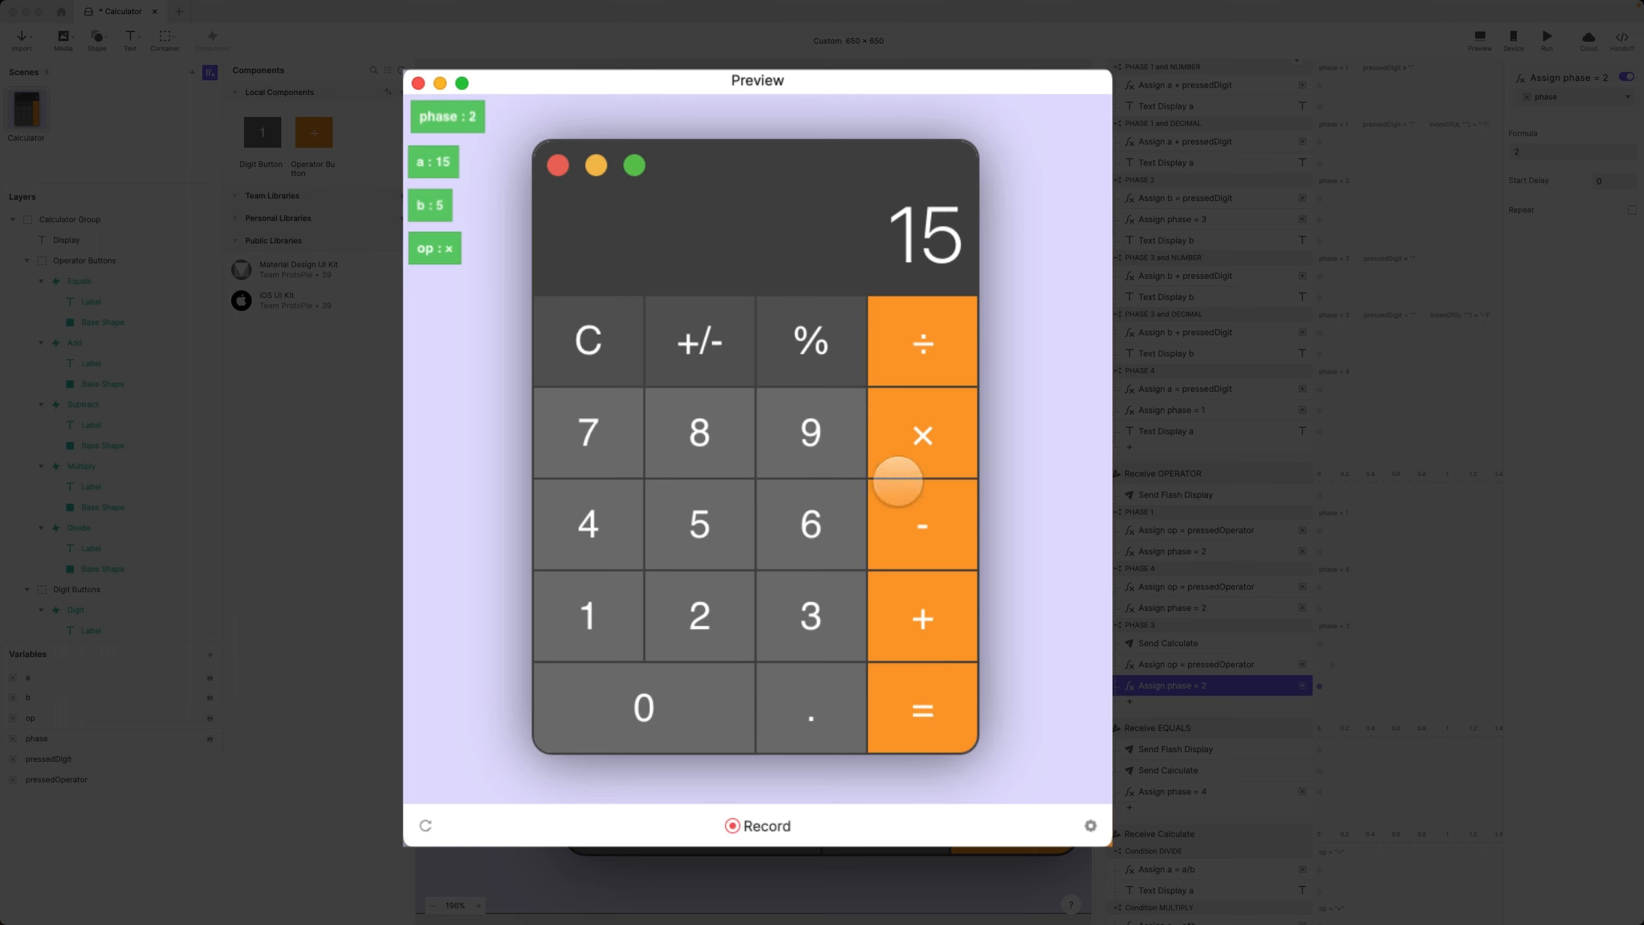
pyautogui.click(813, 605)
pyautogui.click(926, 713)
pyautogui.click(933, 355)
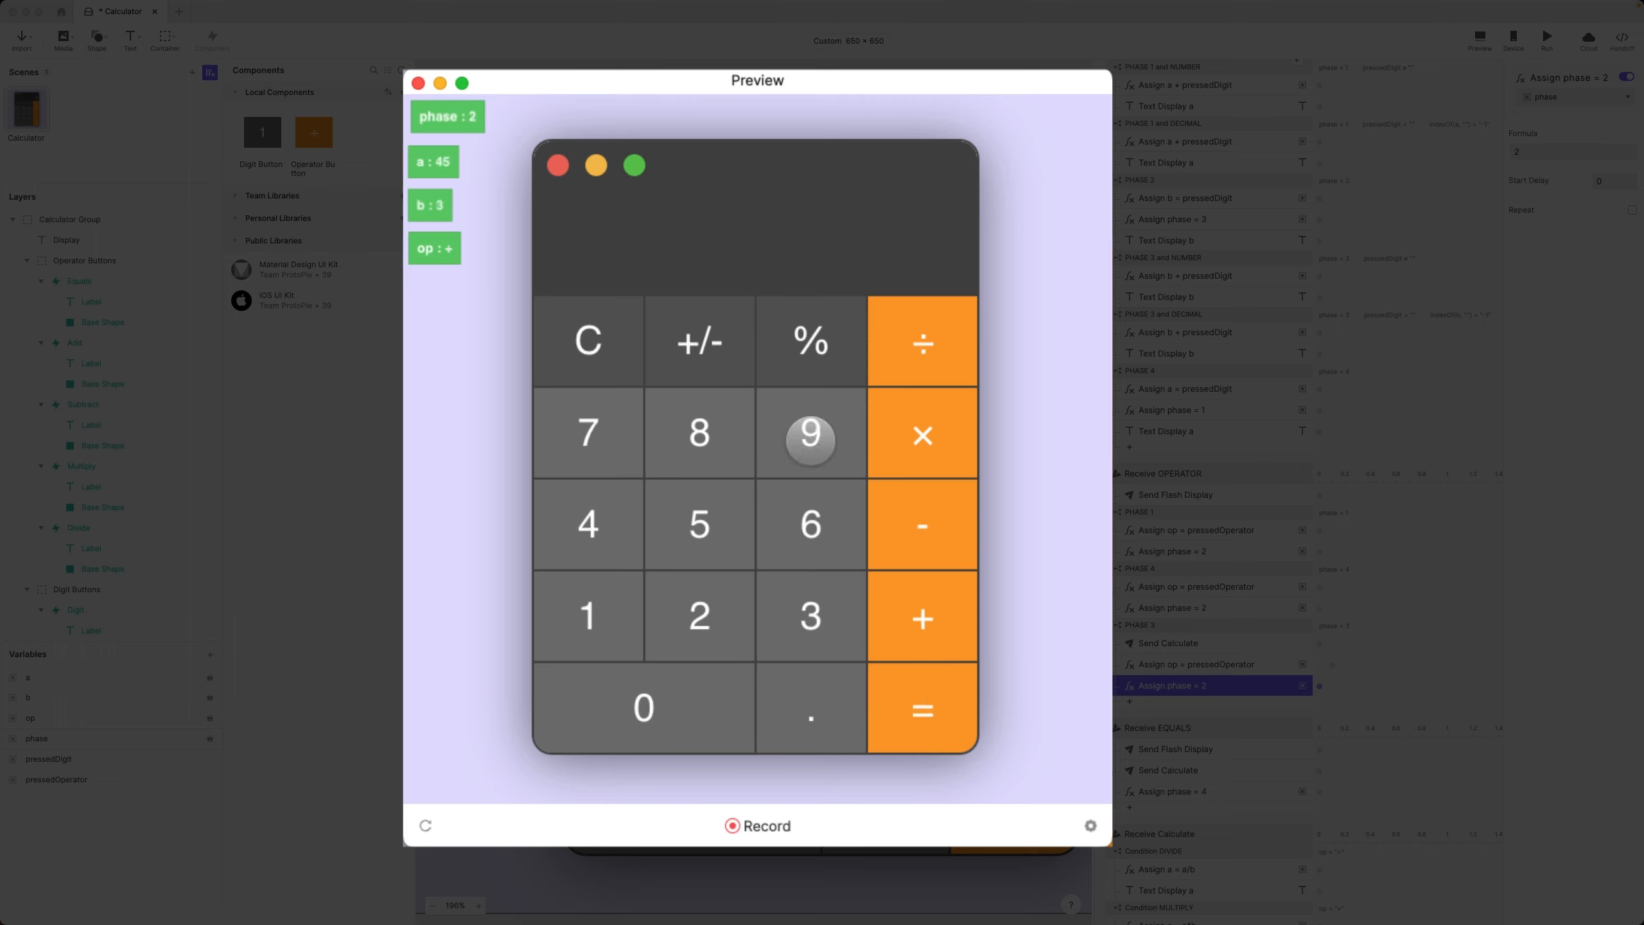
pyautogui.click(679, 541)
pyautogui.click(918, 709)
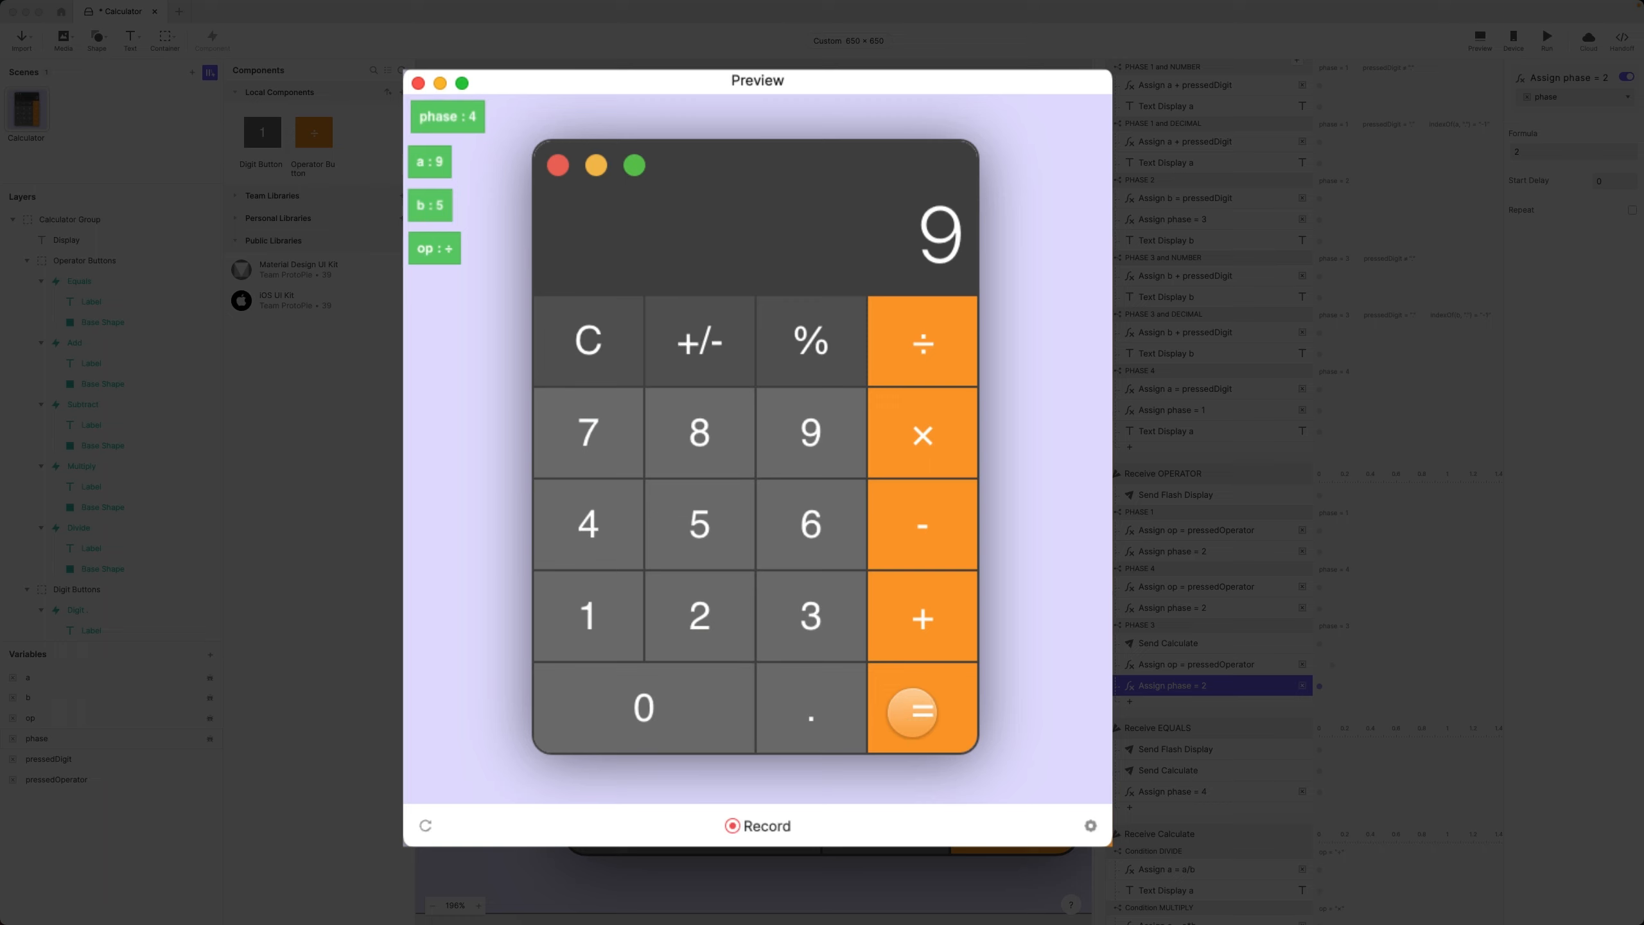
# - Test chaining from the previous result in the preview by adding 1 and multiplying by 10
pyautogui.click(921, 605)
pyautogui.click(579, 615)
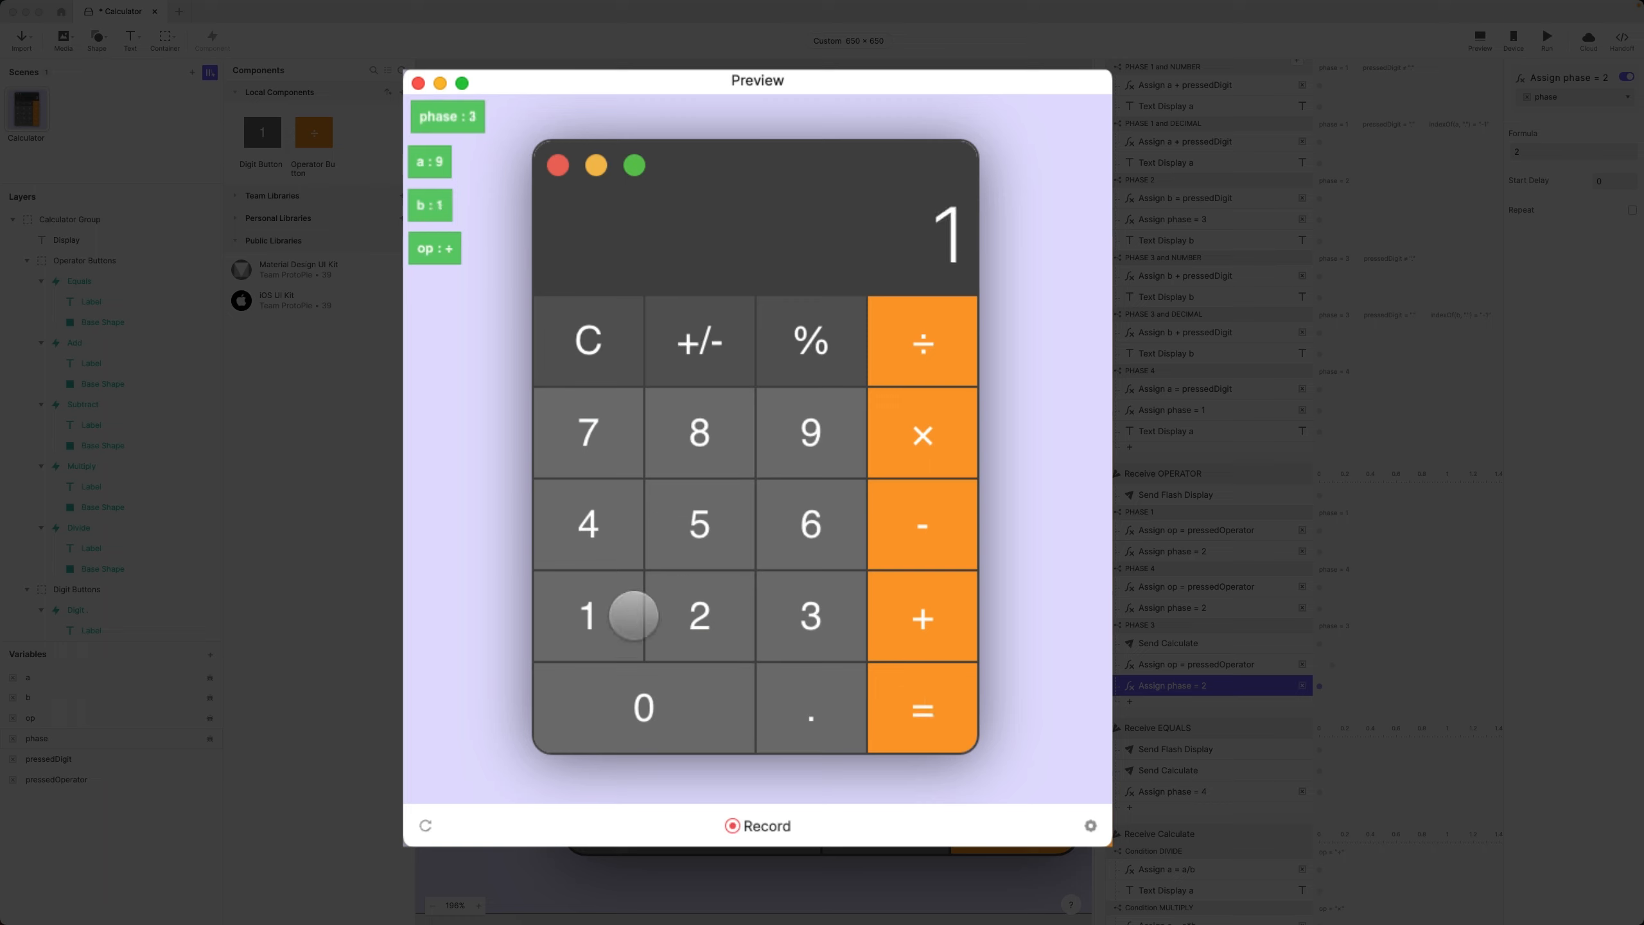
pyautogui.click(924, 430)
pyautogui.click(587, 624)
pyautogui.click(609, 708)
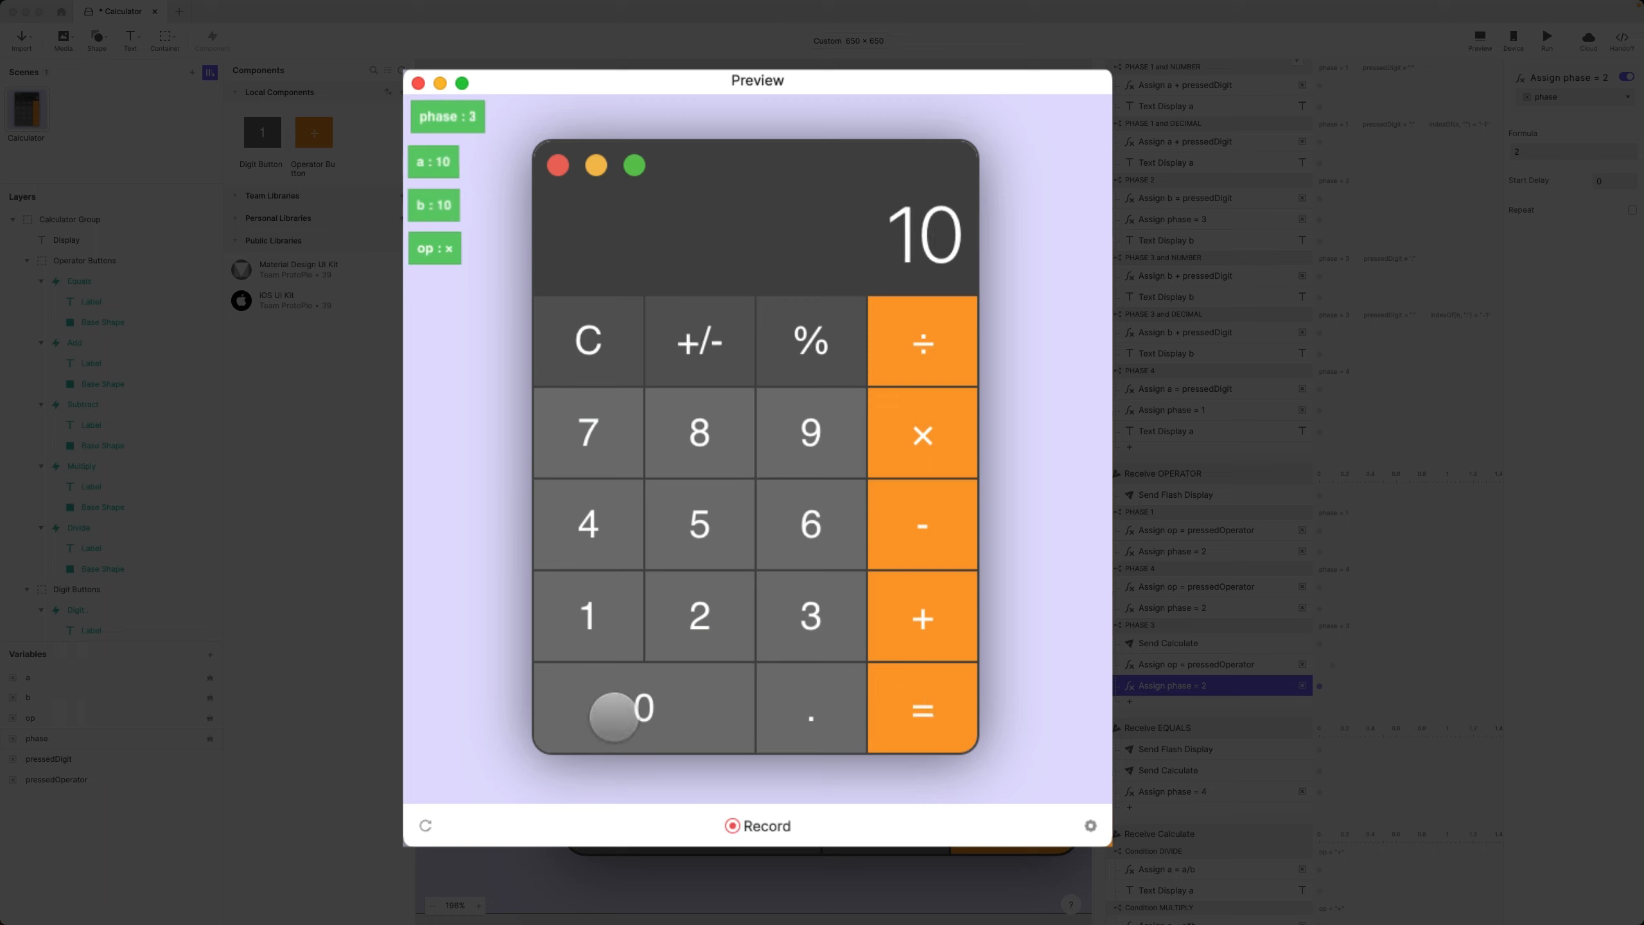
pyautogui.click(938, 709)
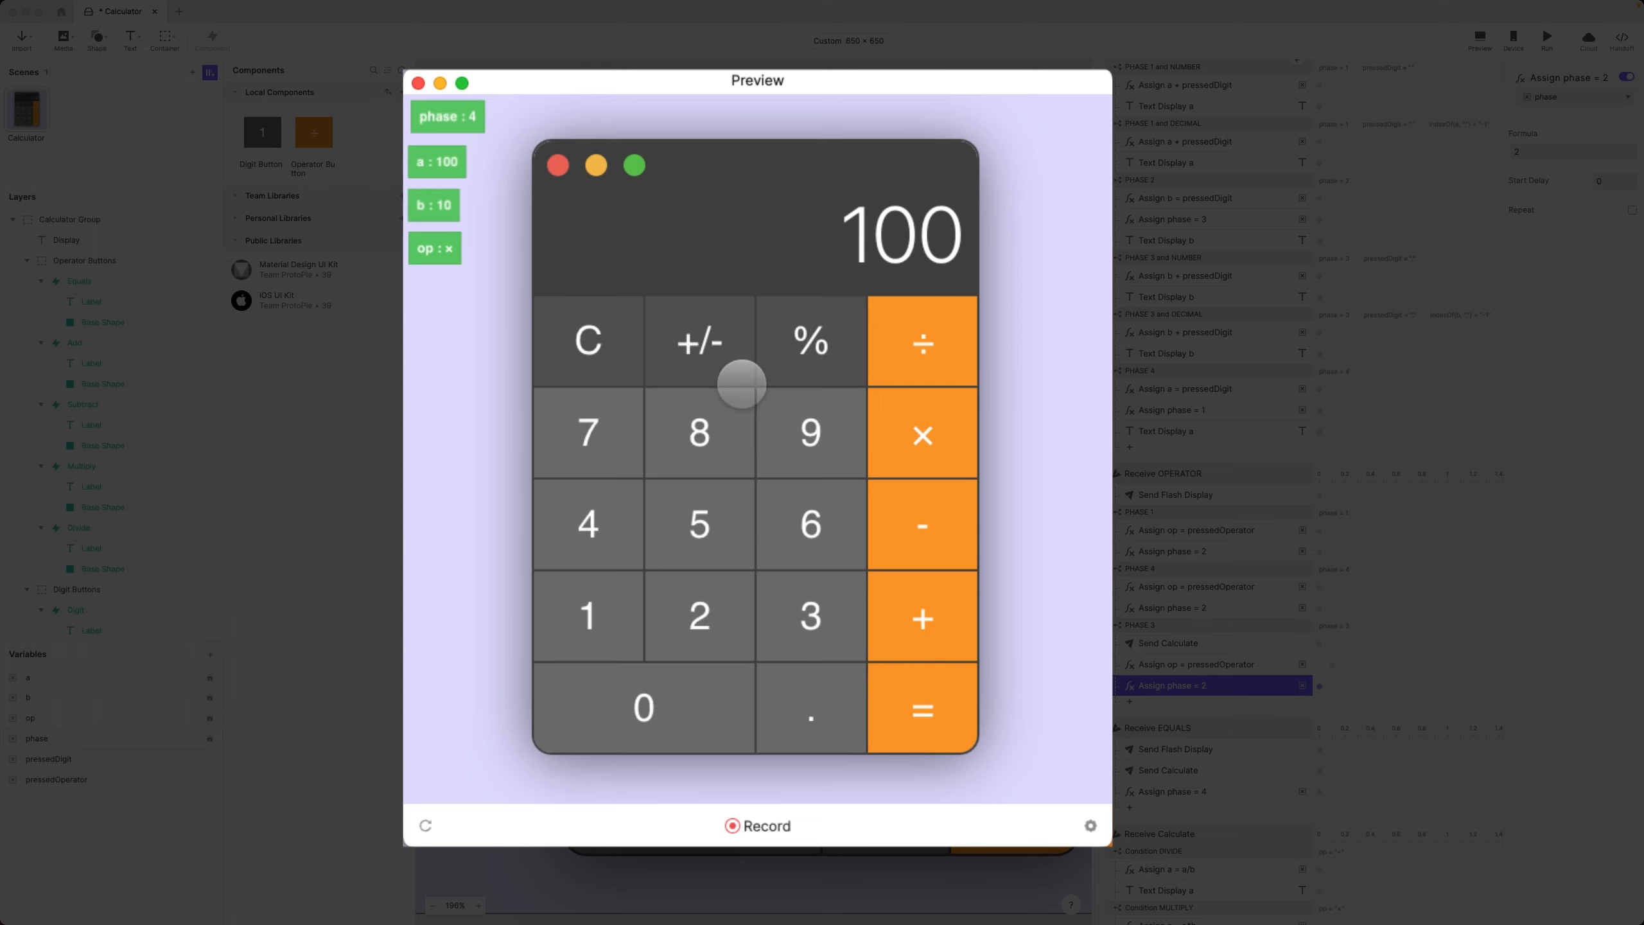
# - Restart the preview and enter 25 +, followed by −, to test replacing the operator before a second number
pyautogui.click(424, 828)
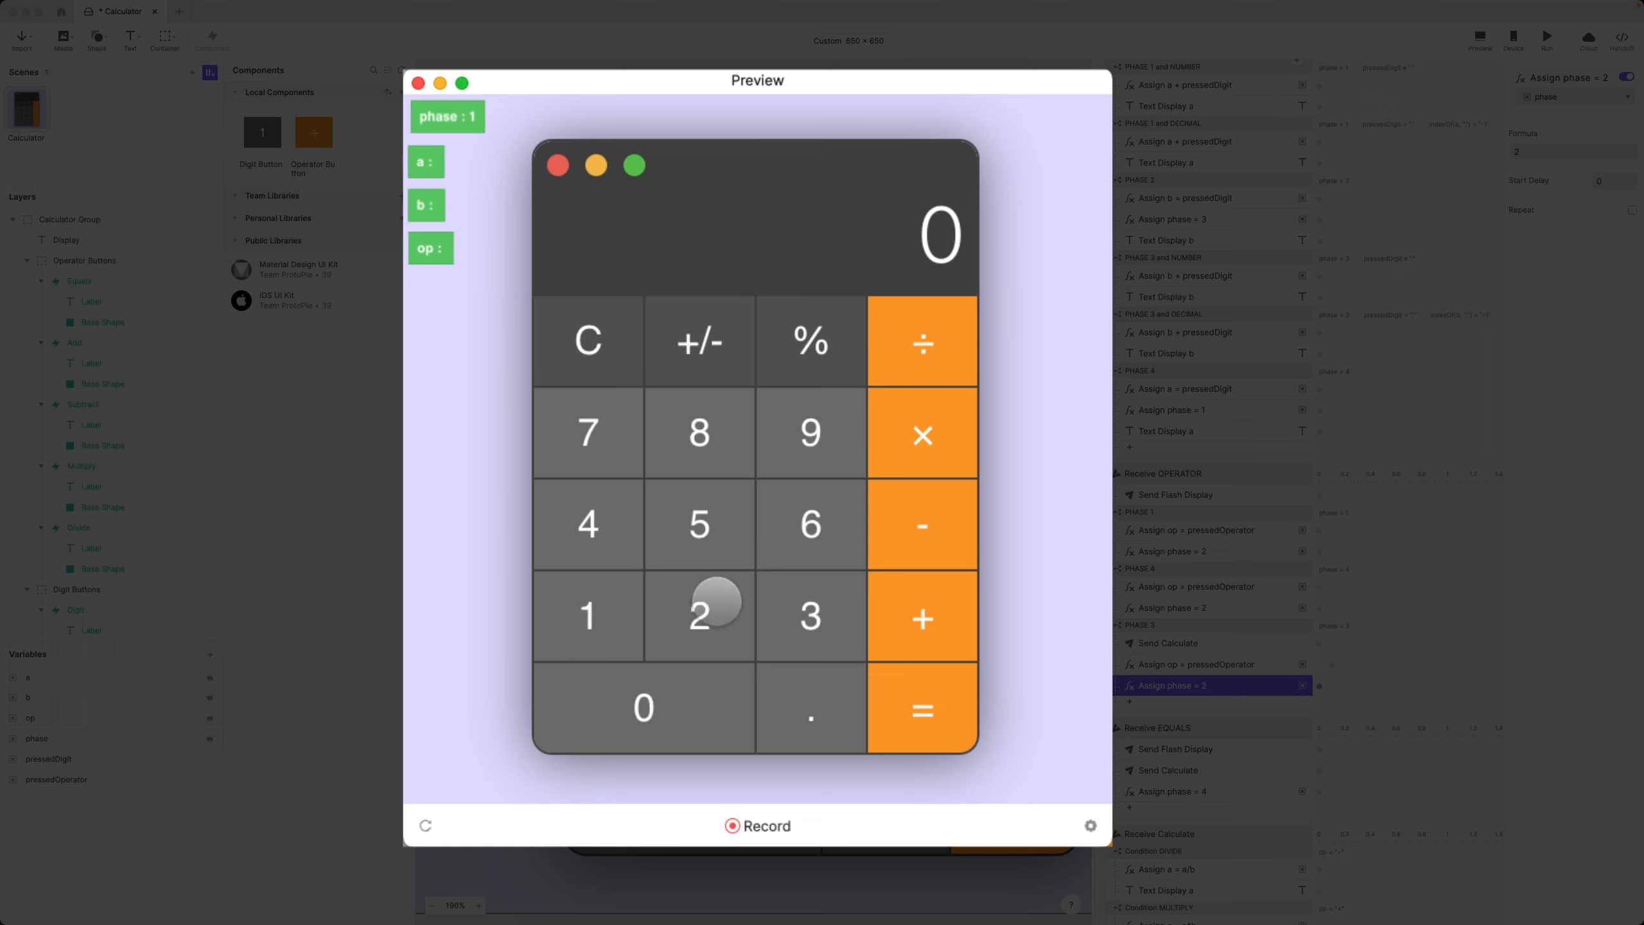
pyautogui.click(703, 612)
pyautogui.click(697, 537)
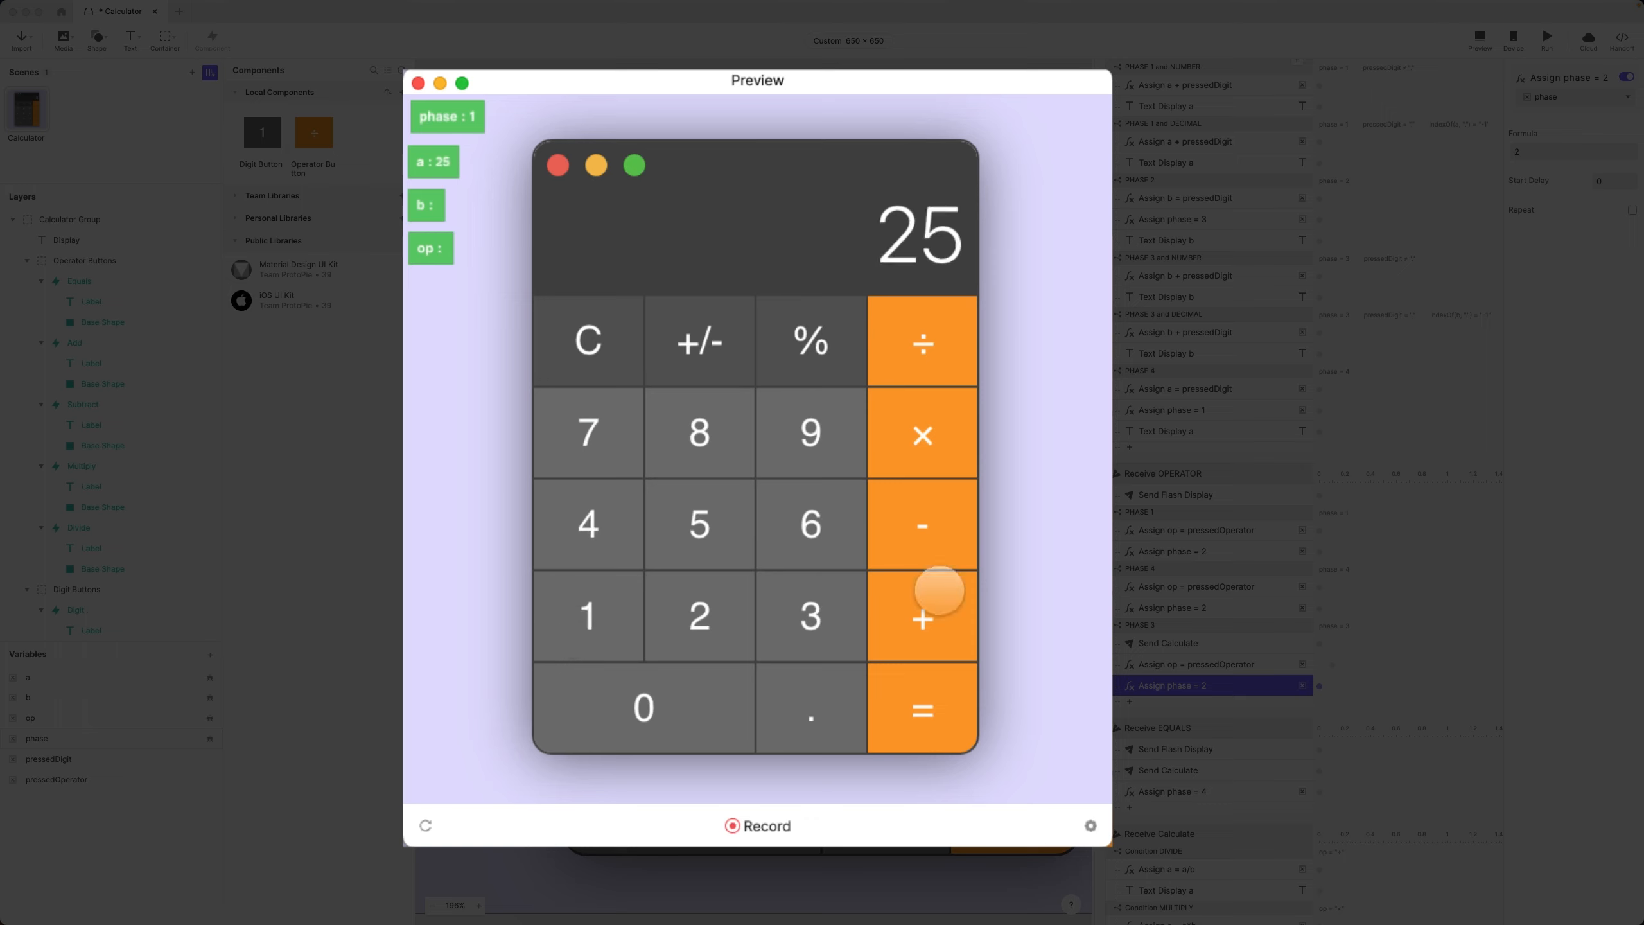
pyautogui.click(908, 615)
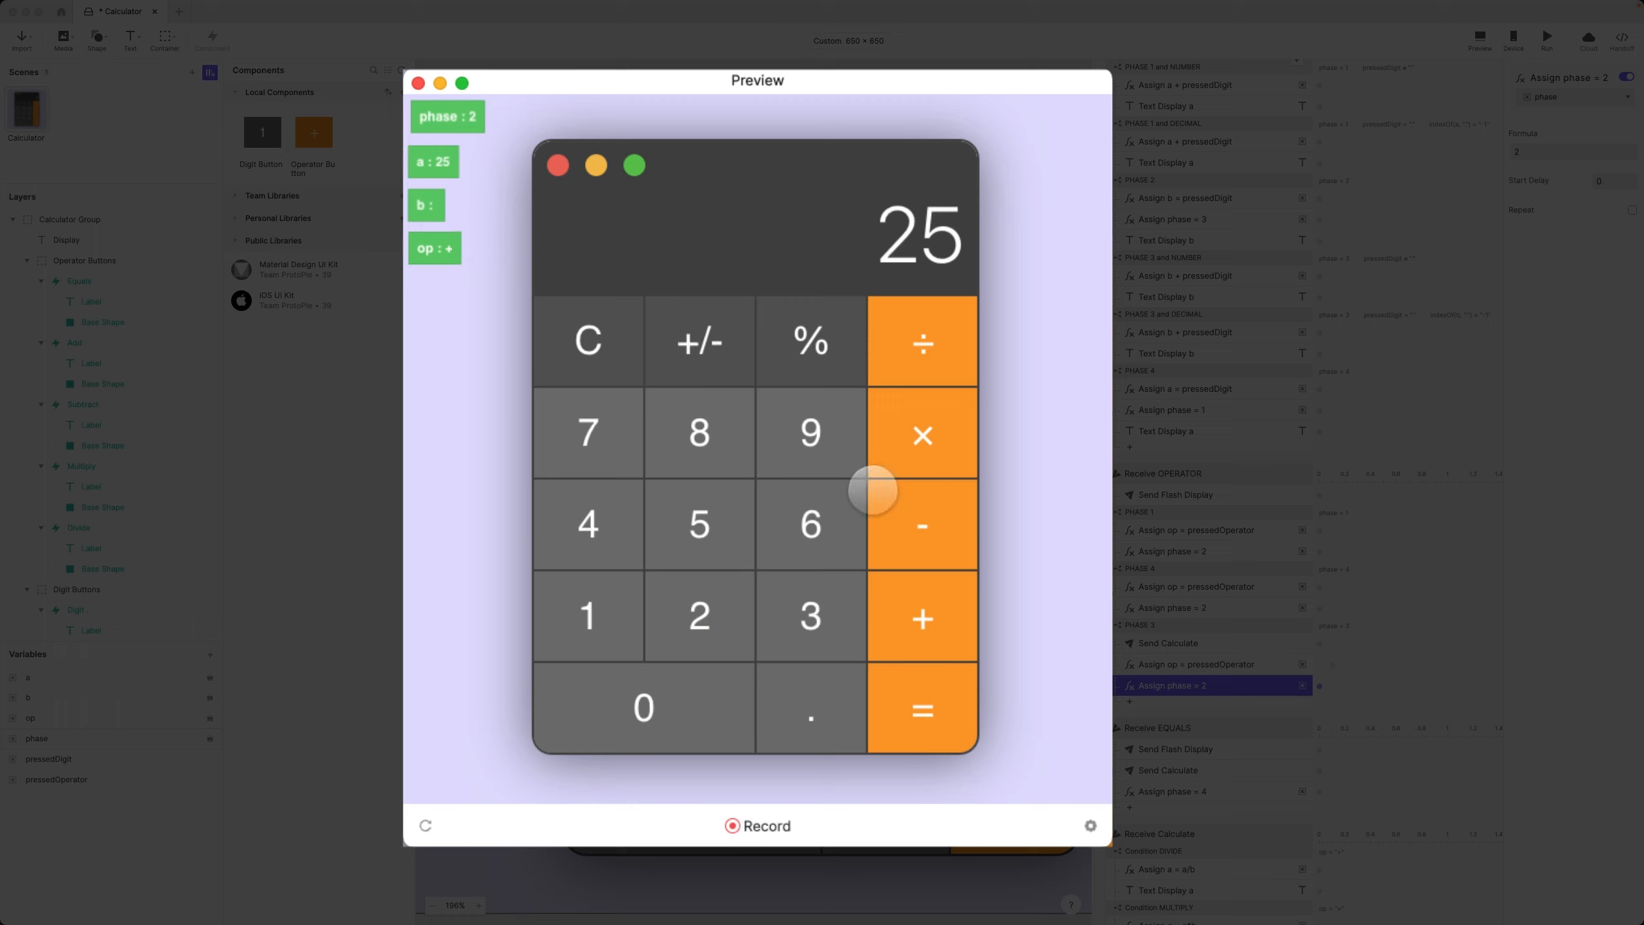
pyautogui.click(925, 522)
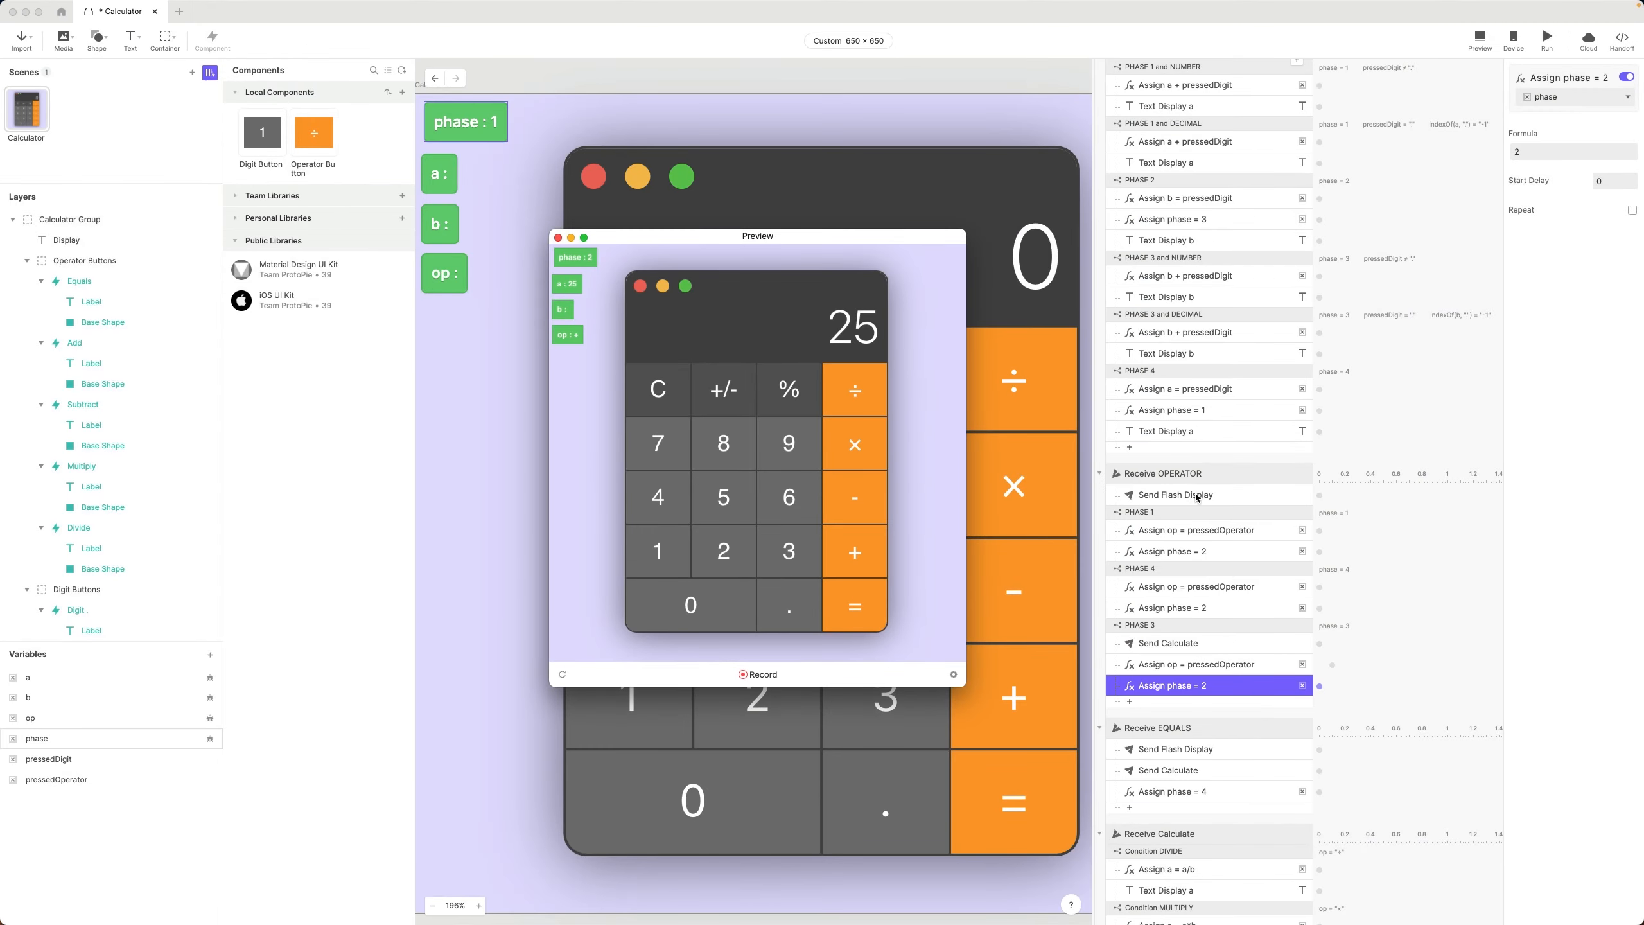
# - Change the PHASE 1 condition under Receive OPERATOR so that it checks for phase ≤ 2
pyautogui.click(1184, 530)
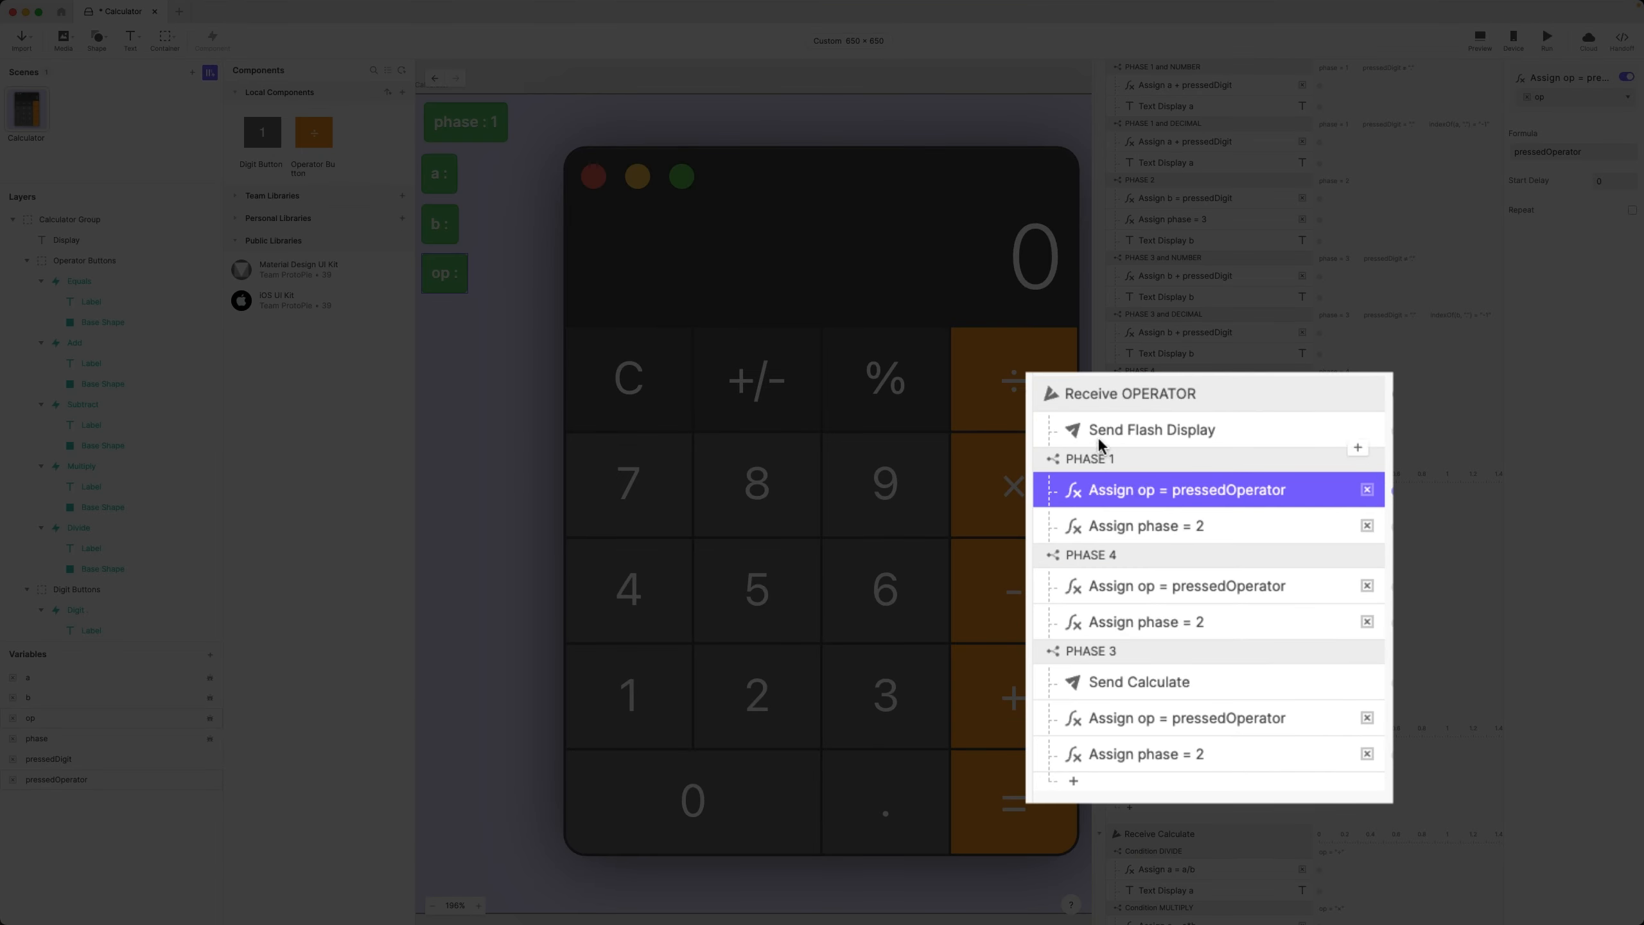
pyautogui.click(1111, 457)
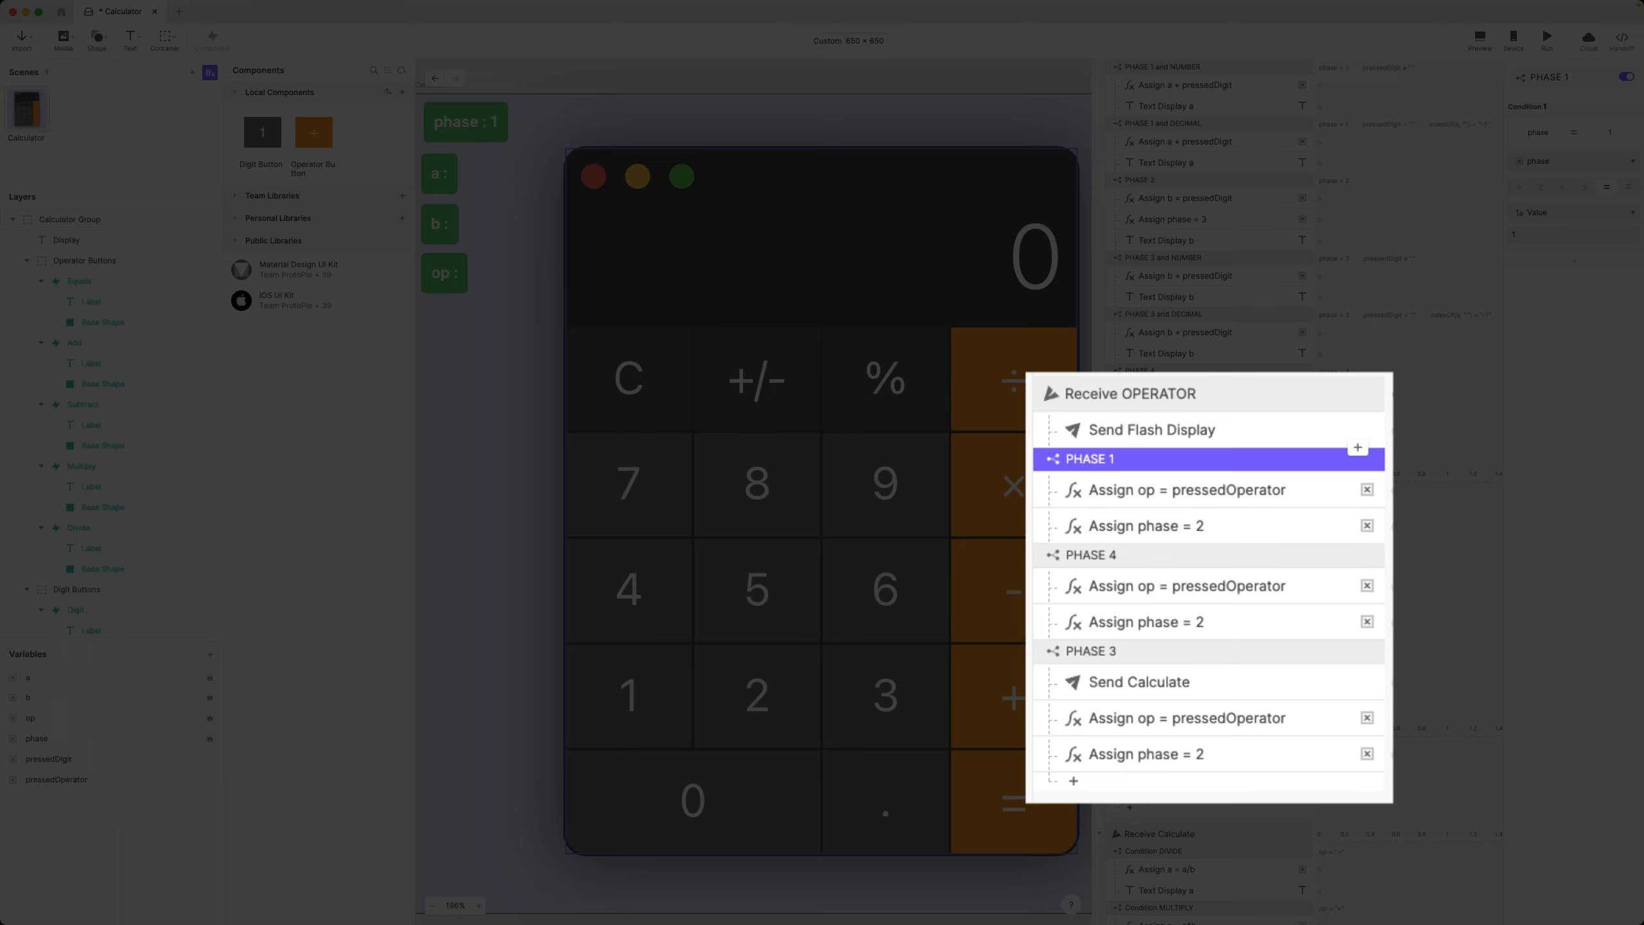
pyautogui.click(1211, 525)
pyautogui.click(1166, 461)
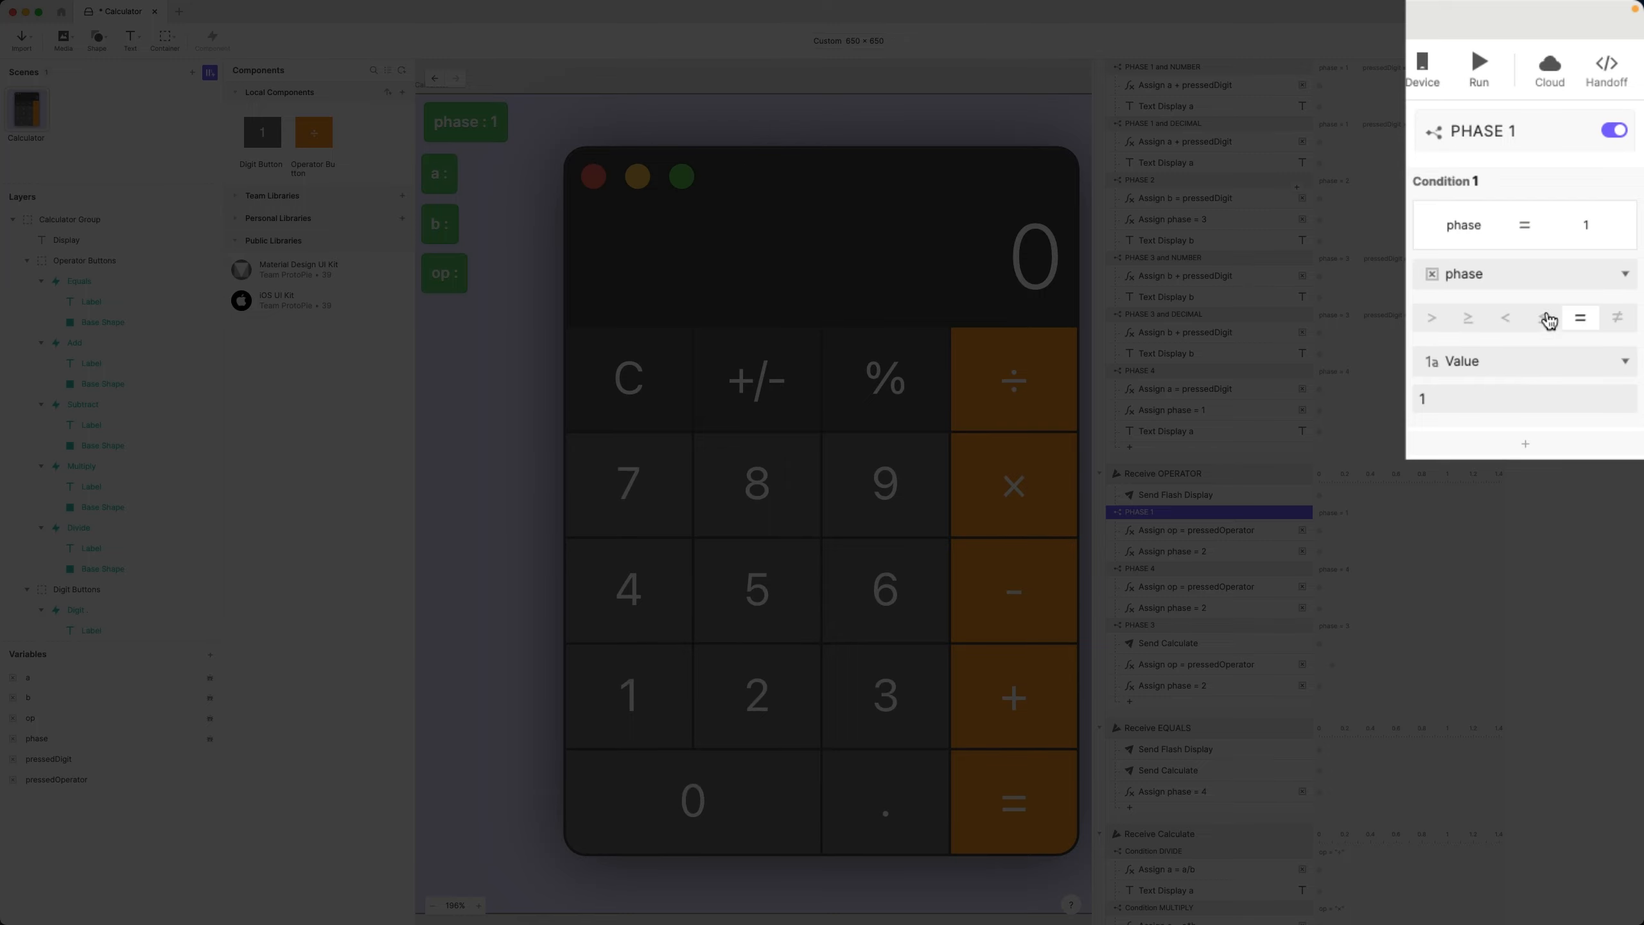
pyautogui.click(1544, 318)
pyautogui.click(1482, 399)
pyautogui.write('2')
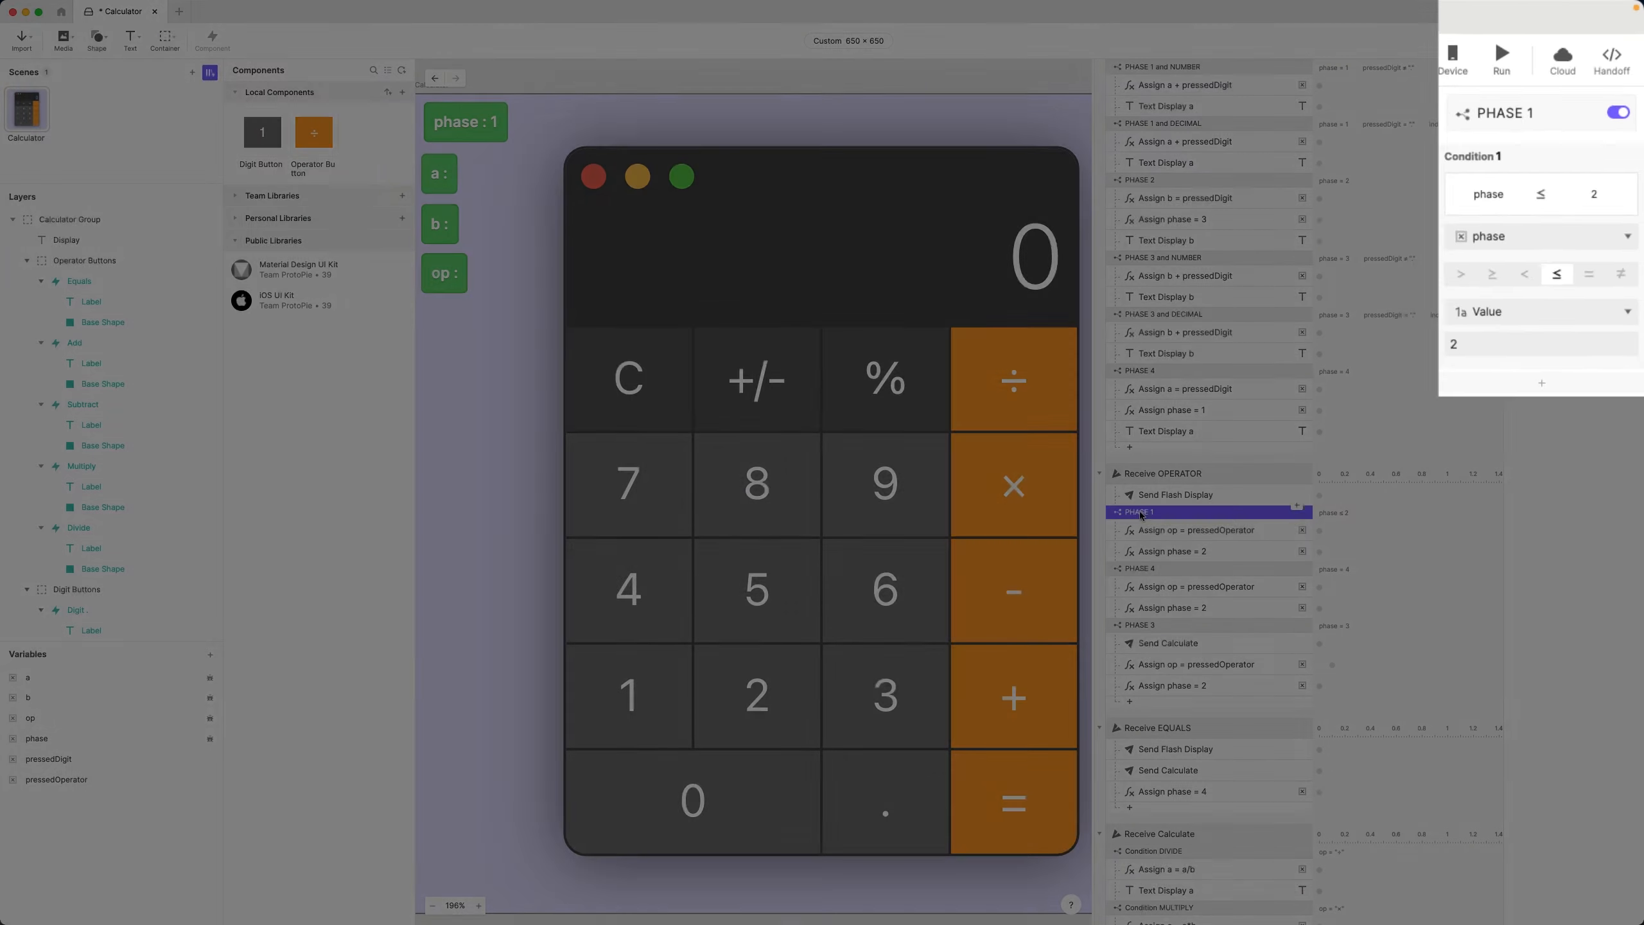
# - Rename the PHASE 1 condition under Receive OPERATOR as "PHASE 1 or 2"
pyautogui.doubleClick(1141, 513)
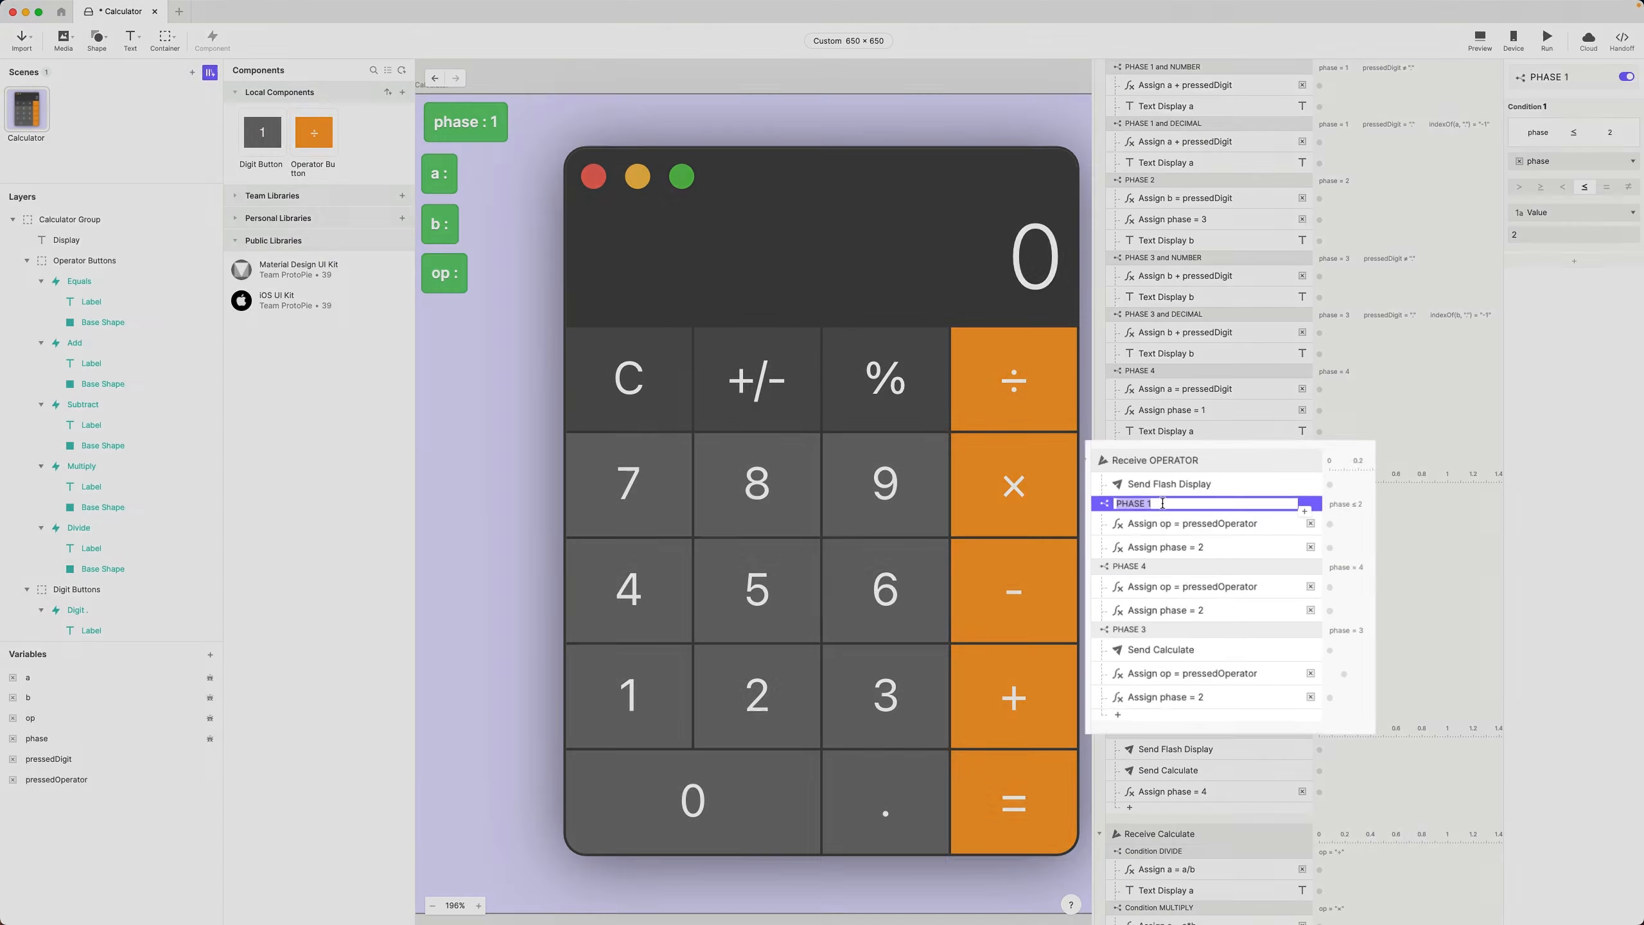
pyautogui.write('or 2')
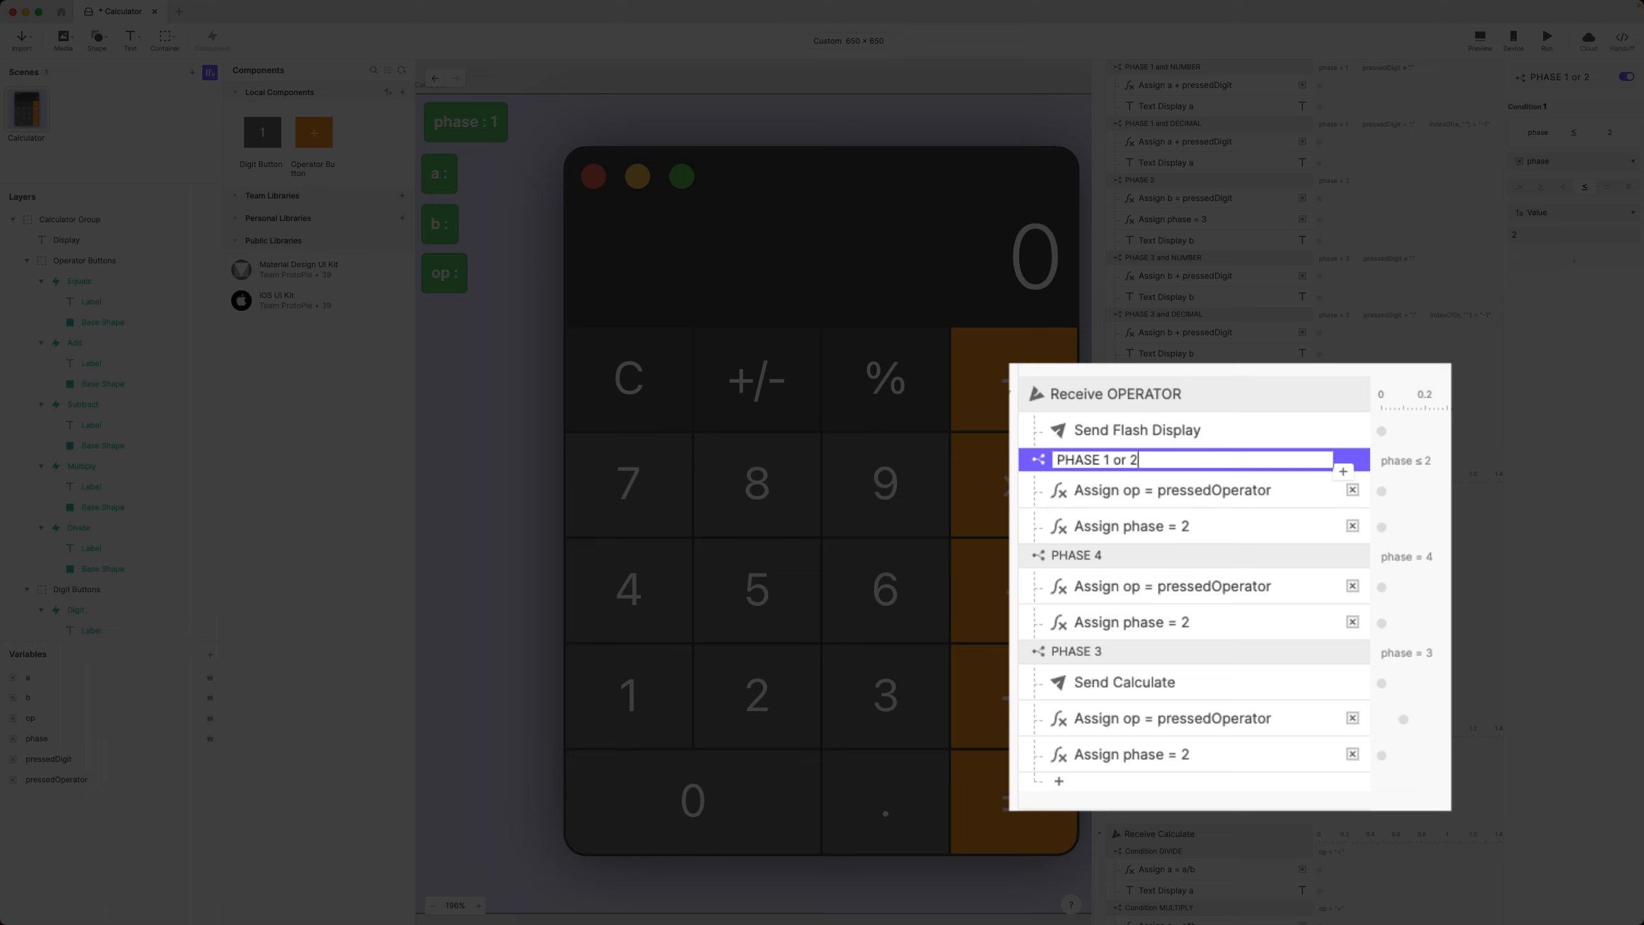
pyautogui.press('Return')
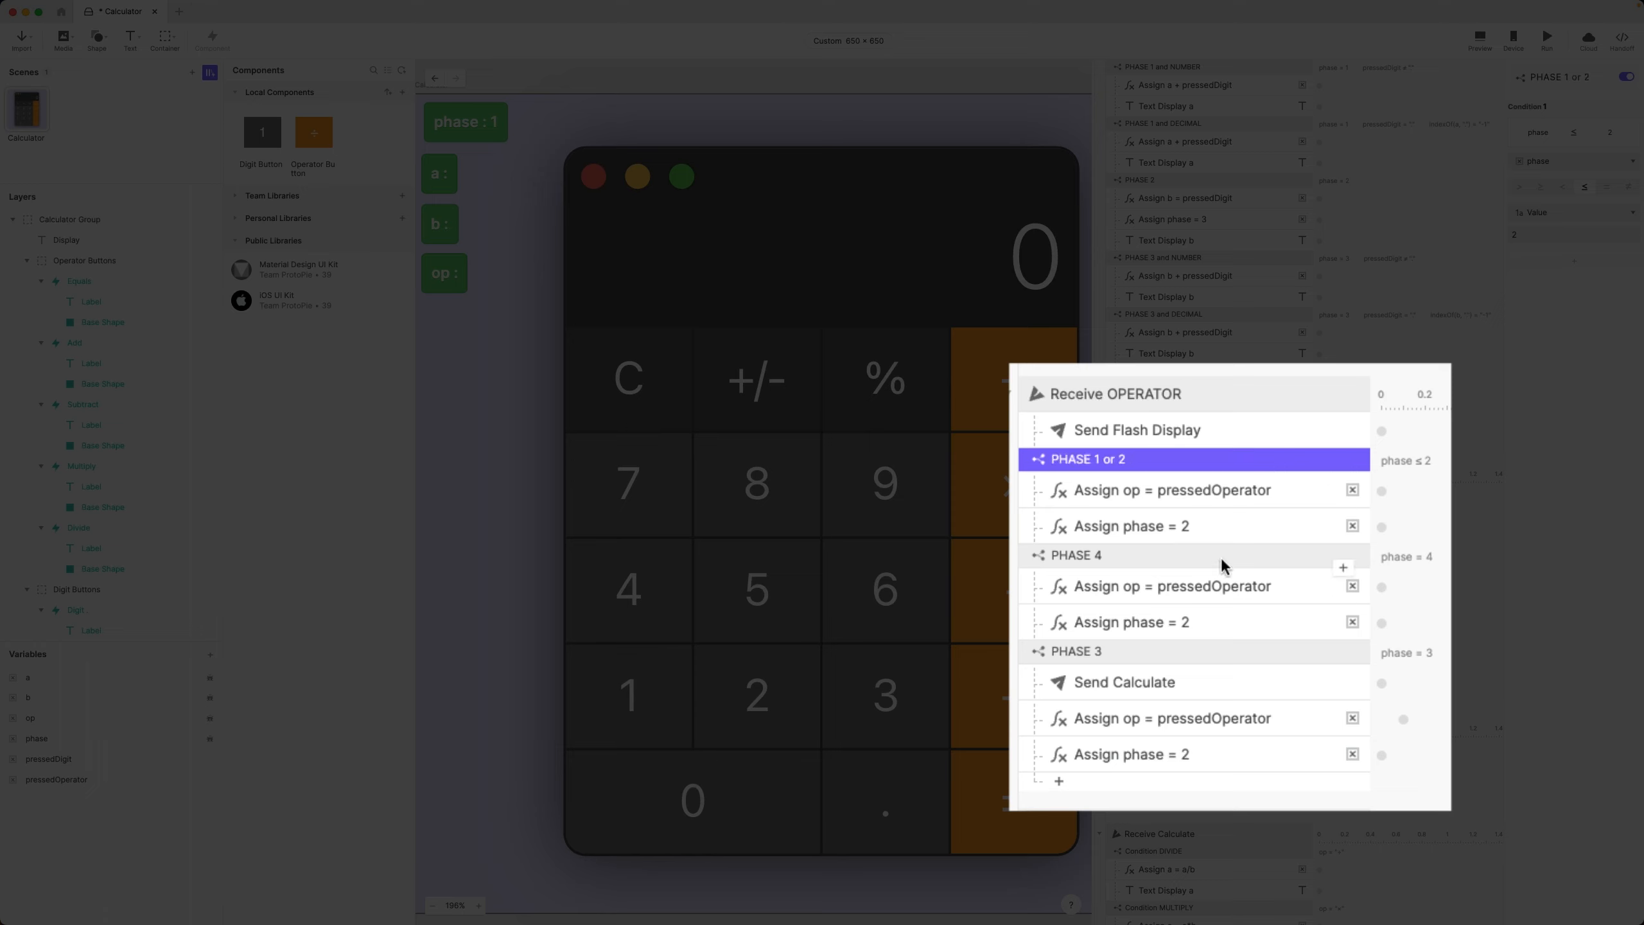
# - Move the PHASE 3 condition above PHASE 4 under Receive OPERATOR and review the responses in both blocks
pyautogui.click(1170, 652)
pyautogui.moveTo(1185, 644); pyautogui.dragTo(1184, 539)
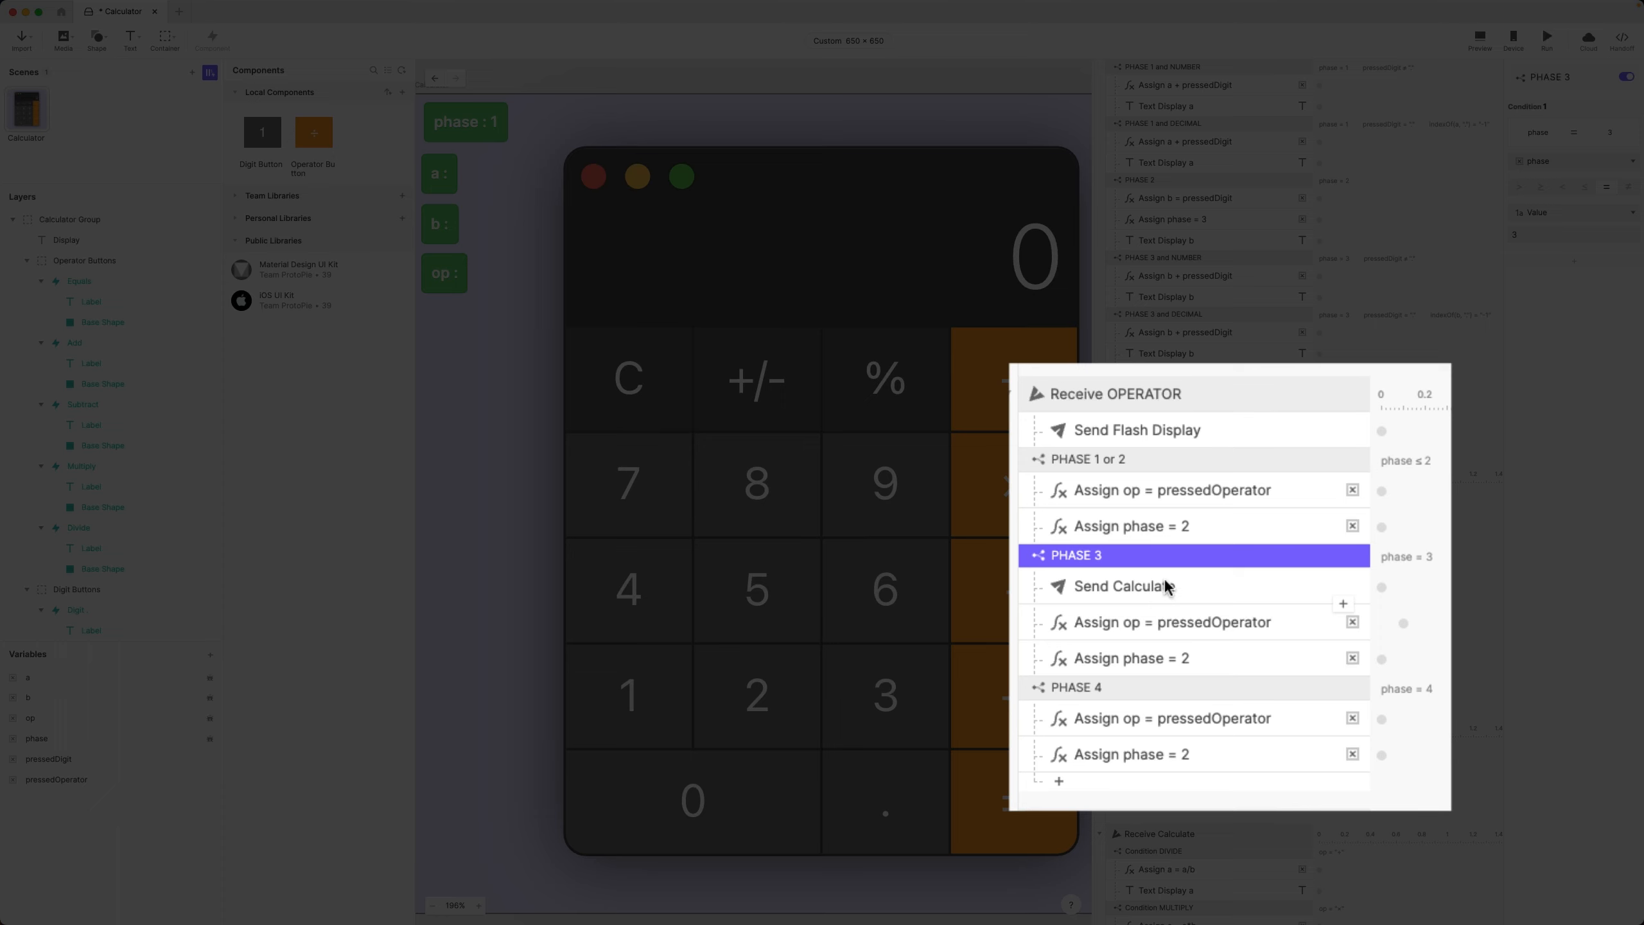
pyautogui.scroll(-1, 1179, 628)
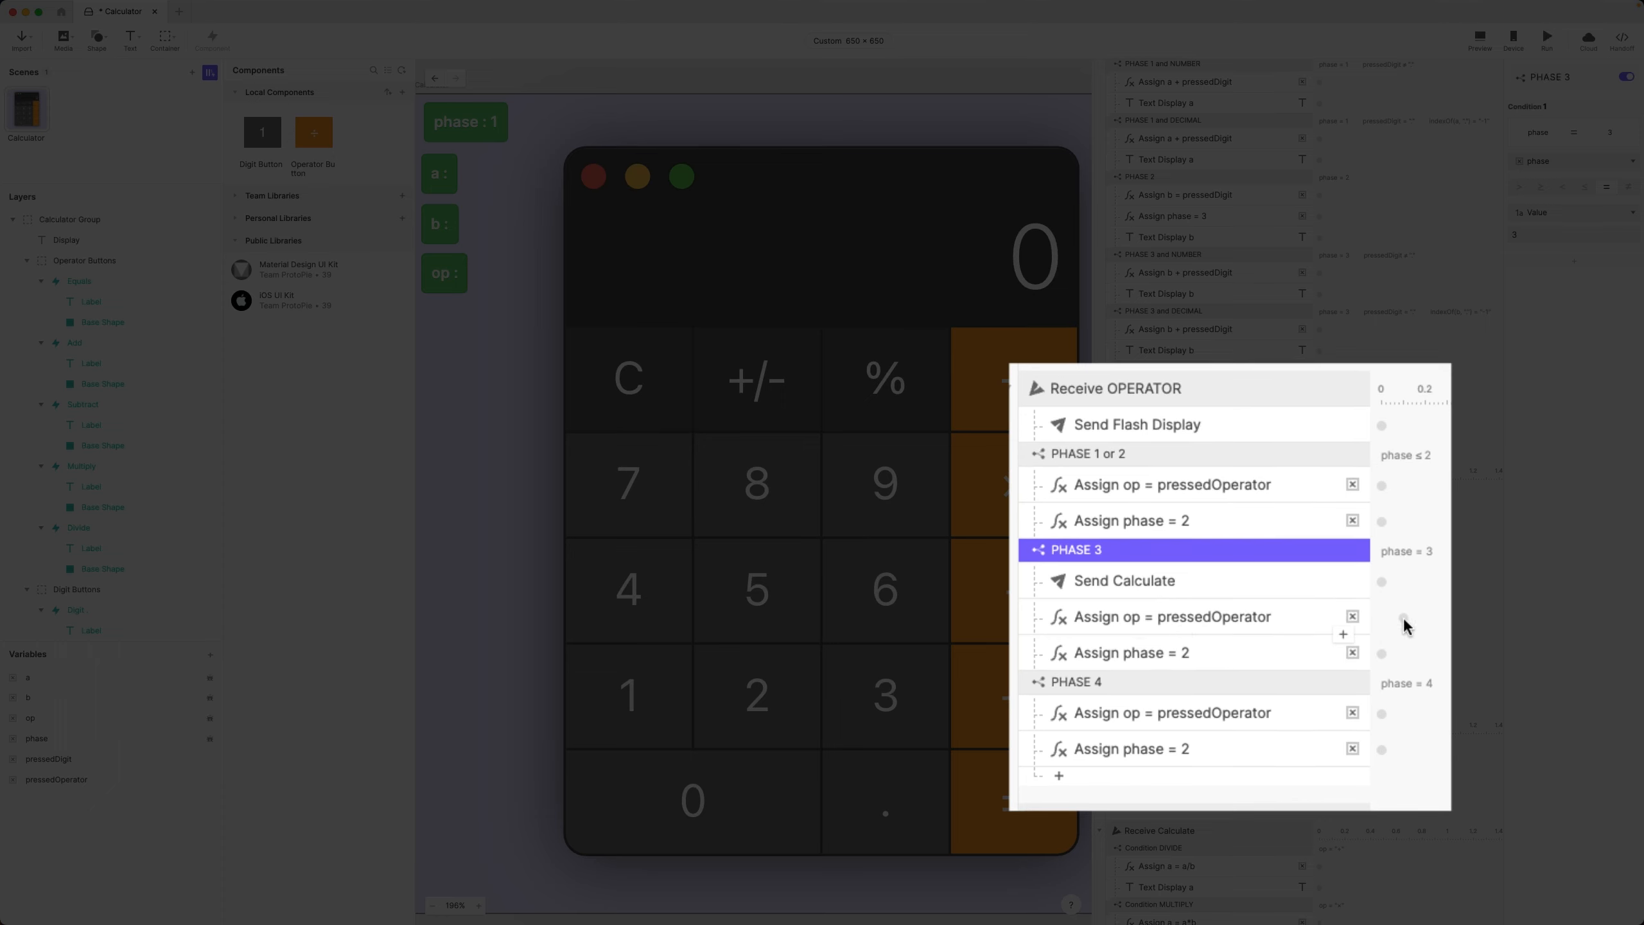
pyautogui.click(1236, 585)
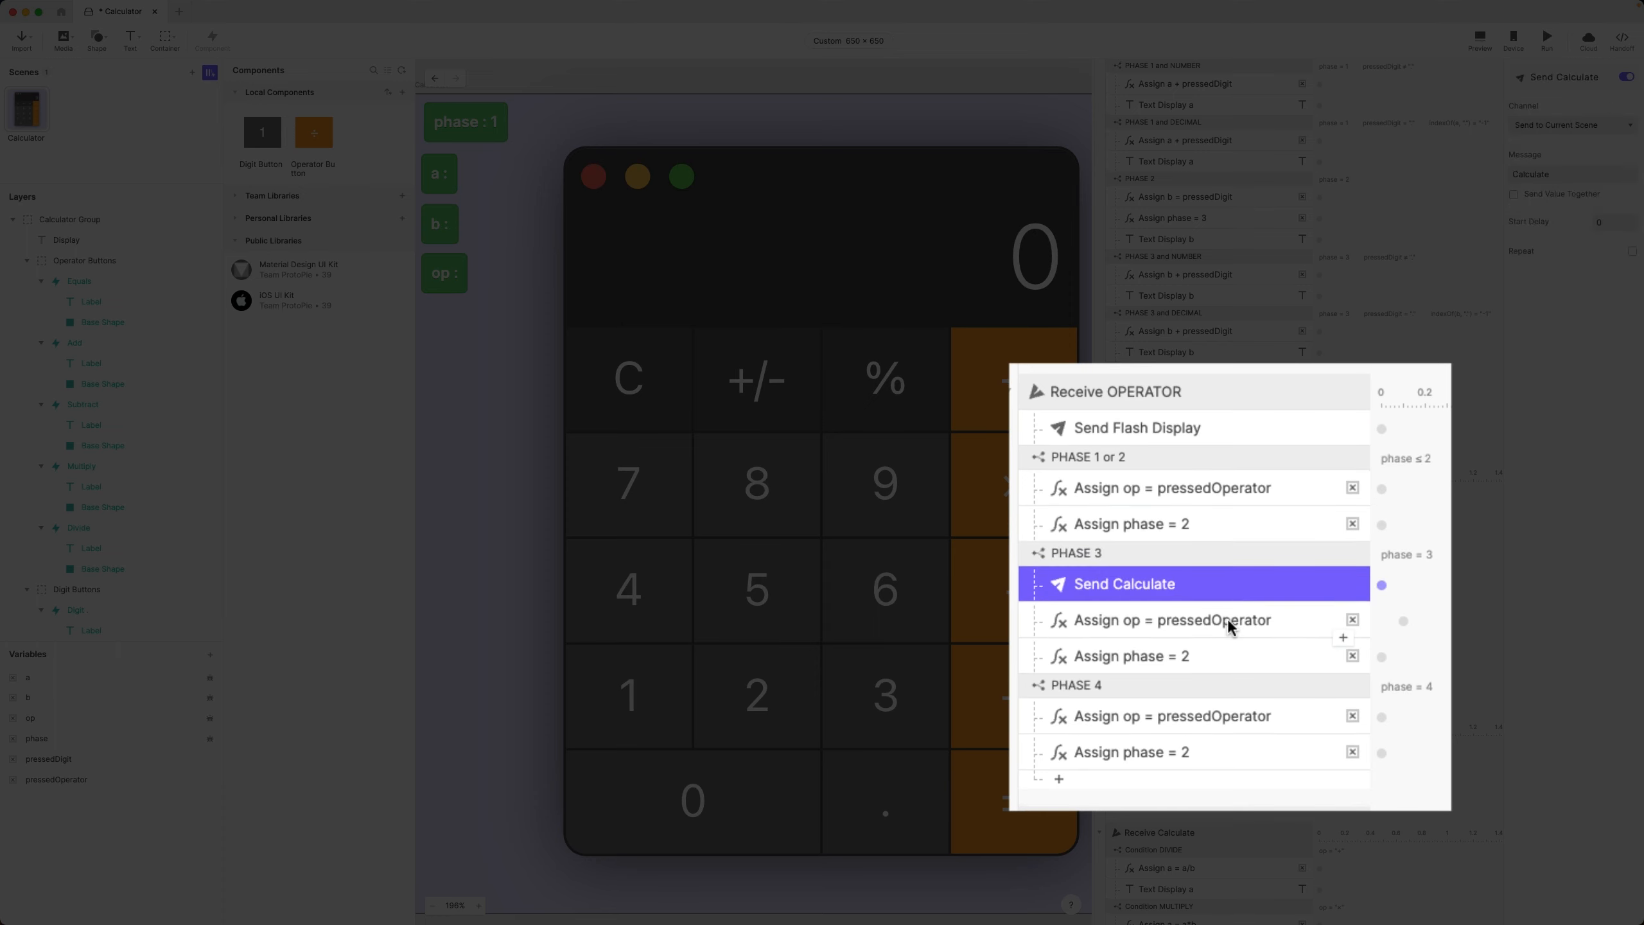
pyautogui.click(1227, 621)
pyautogui.click(1219, 652)
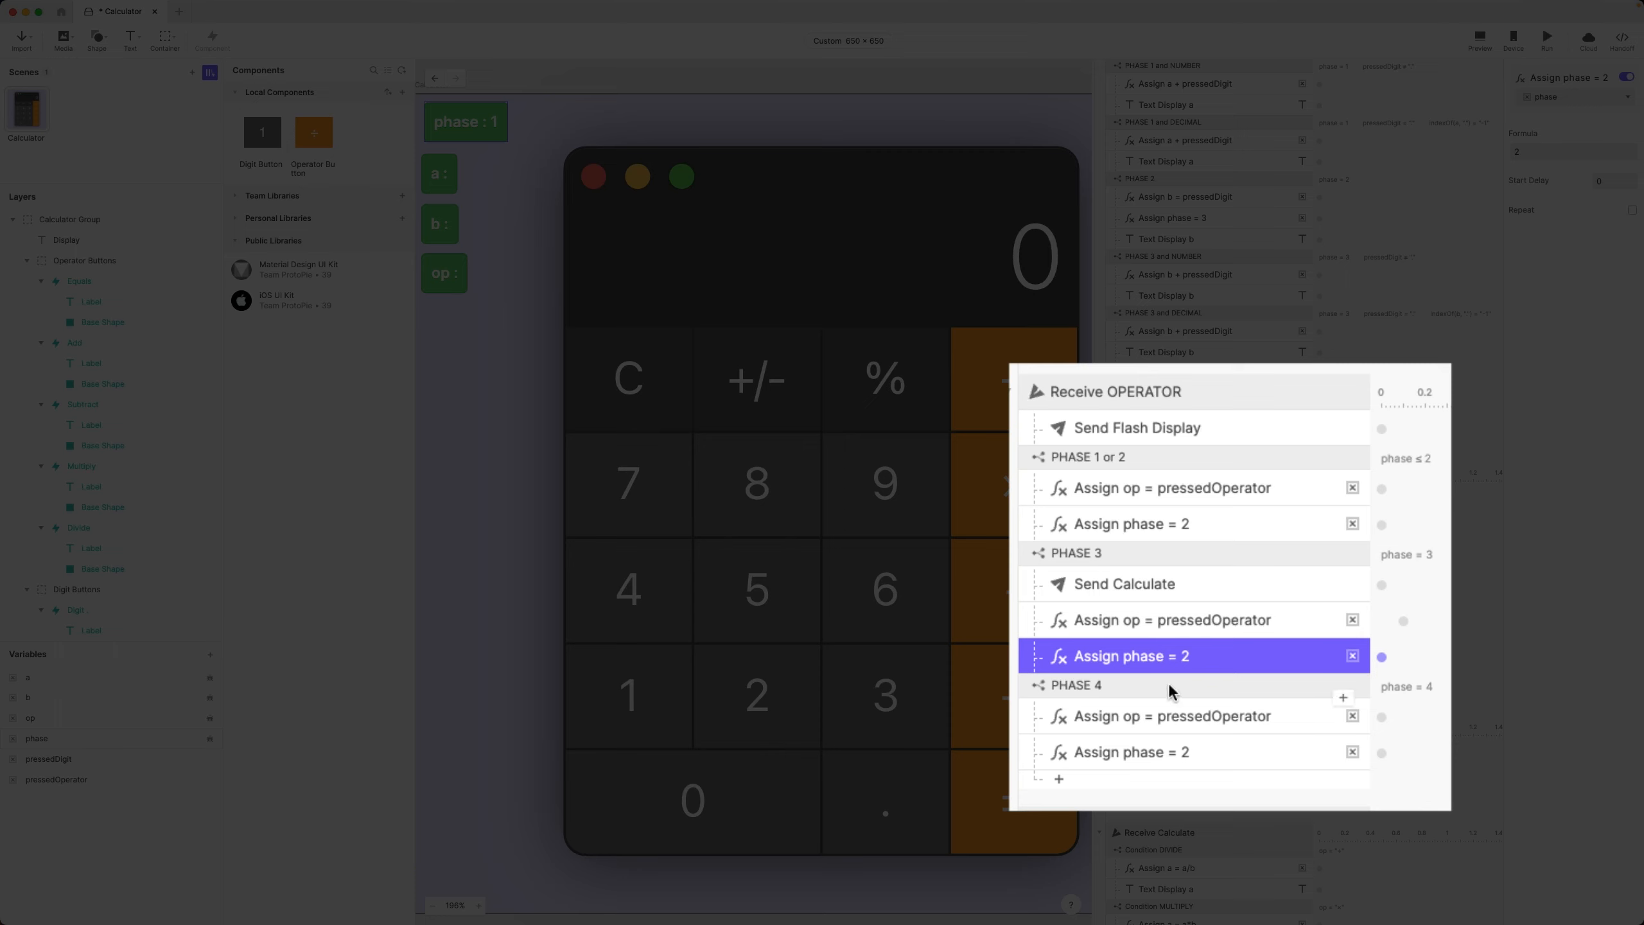
pyautogui.click(1210, 715)
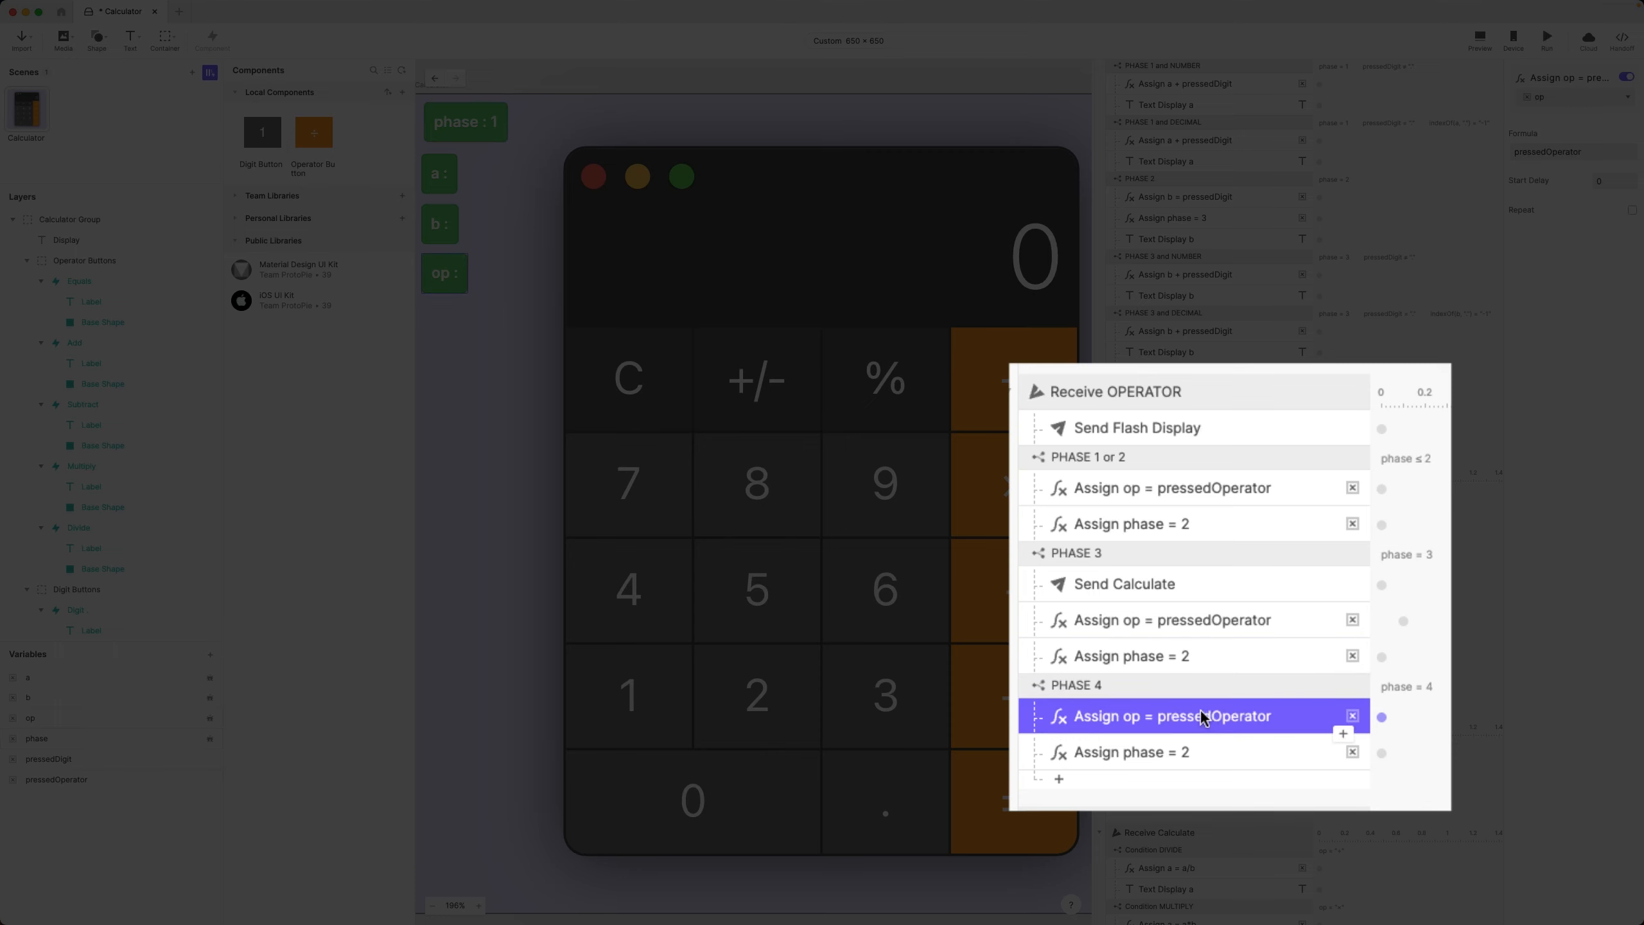
pyautogui.click(1207, 752)
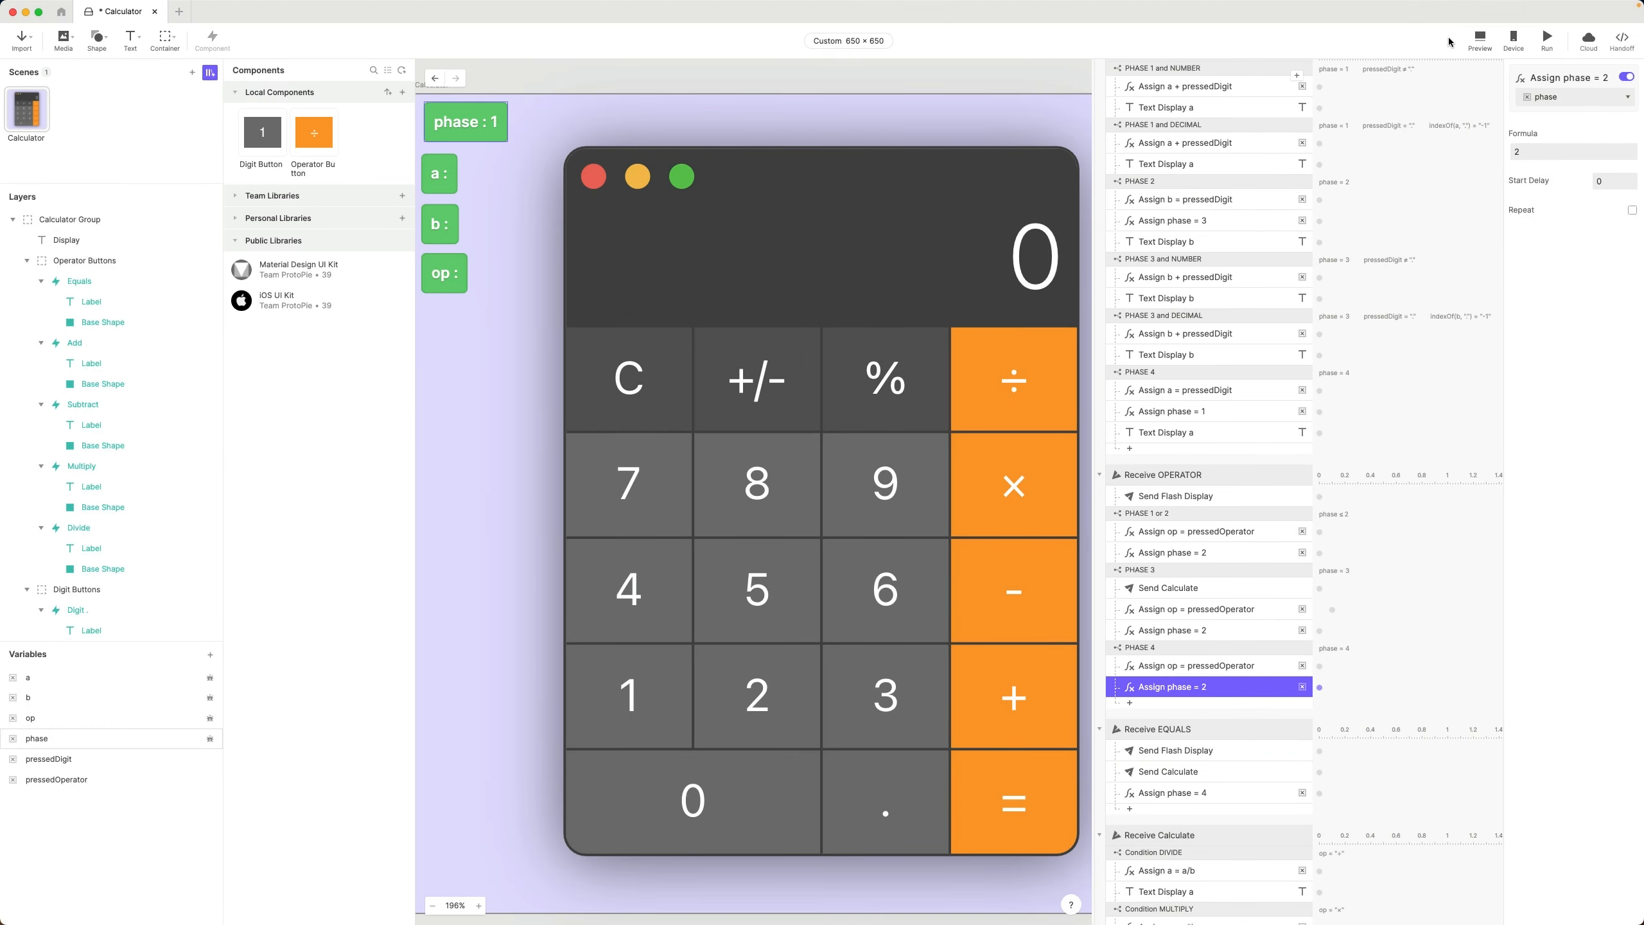
# - Test replacing the operator in a new preview by entering 25 +, switching to −, and calculating with 5
pyautogui.click(1480, 40)
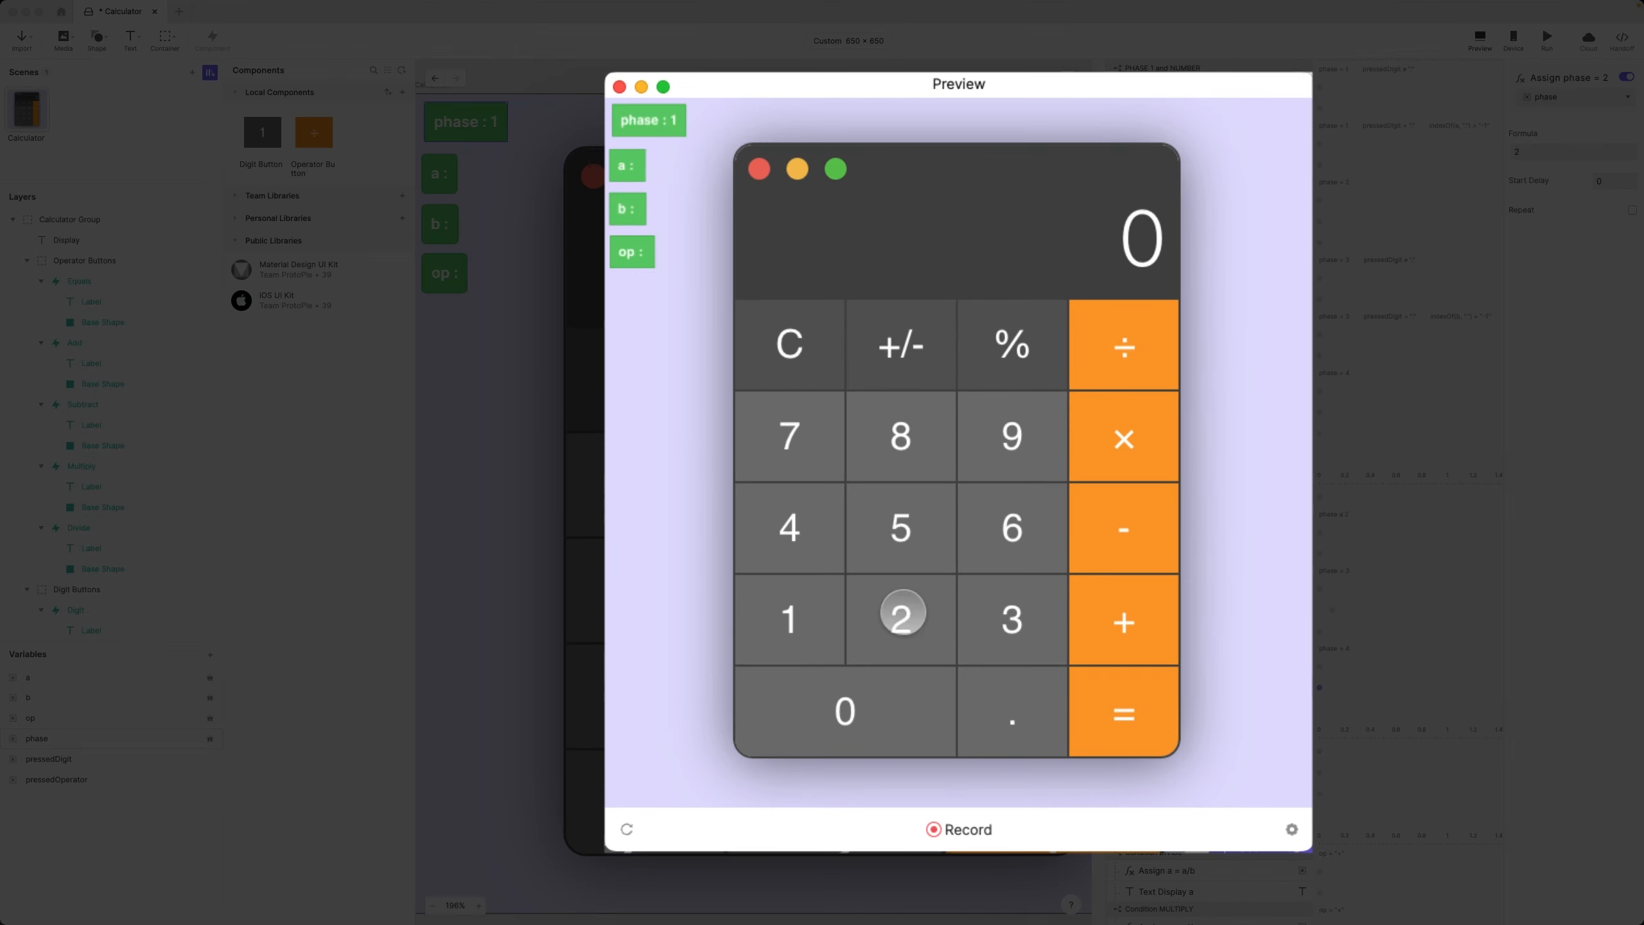
pyautogui.click(924, 554)
pyautogui.click(924, 500)
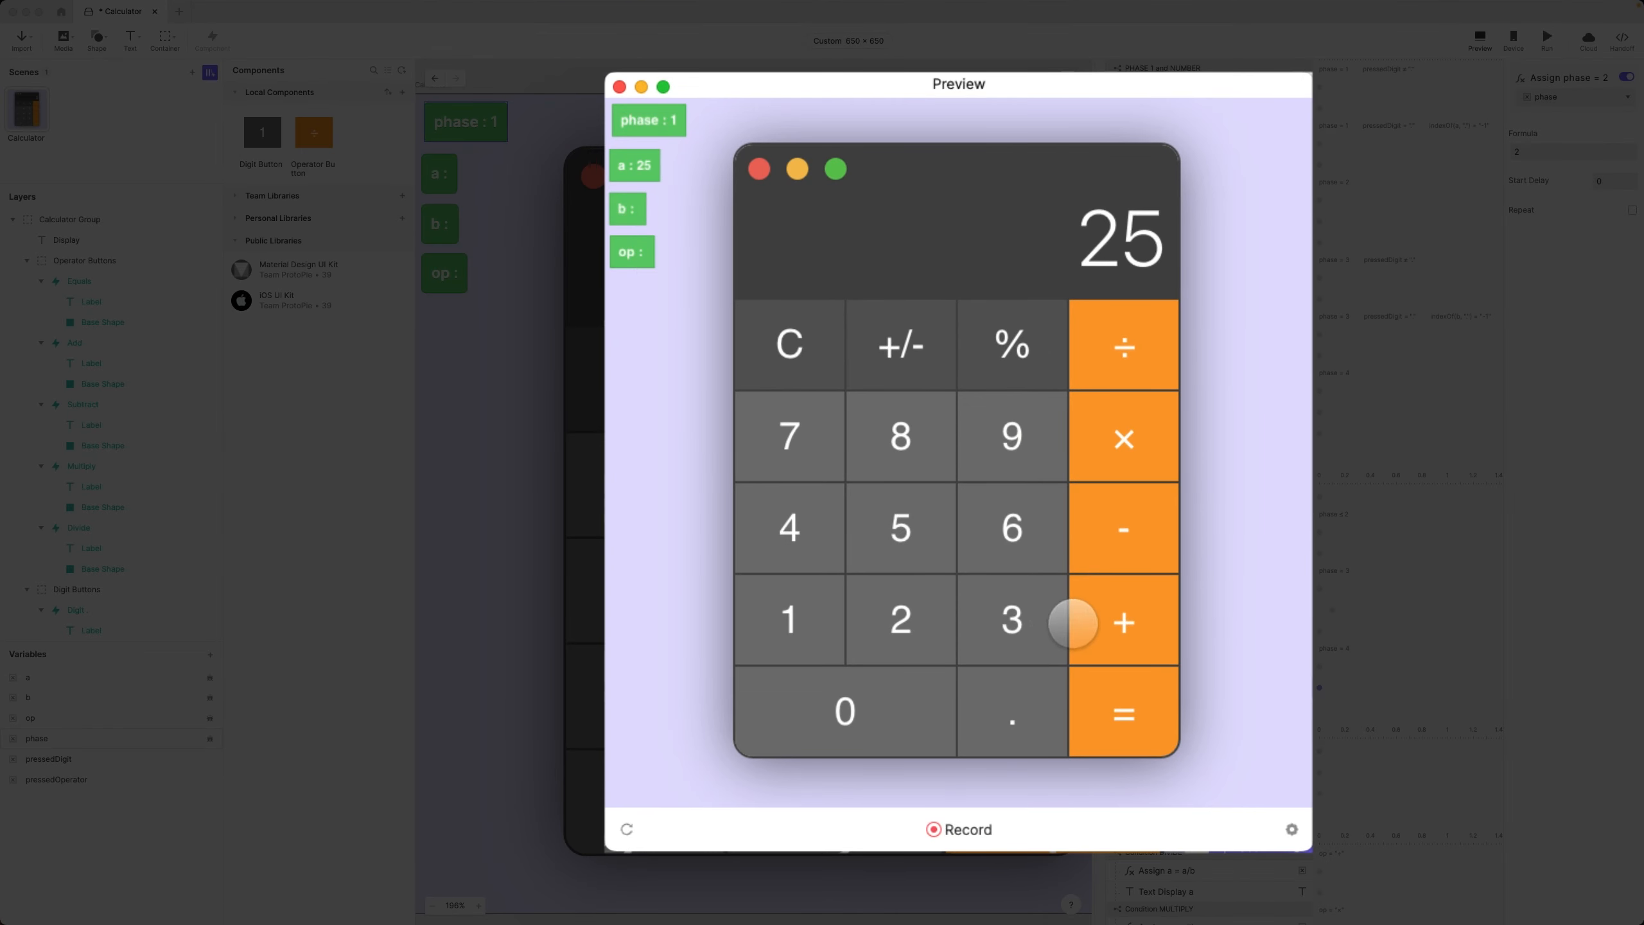
pyautogui.click(1055, 555)
pyautogui.click(1123, 526)
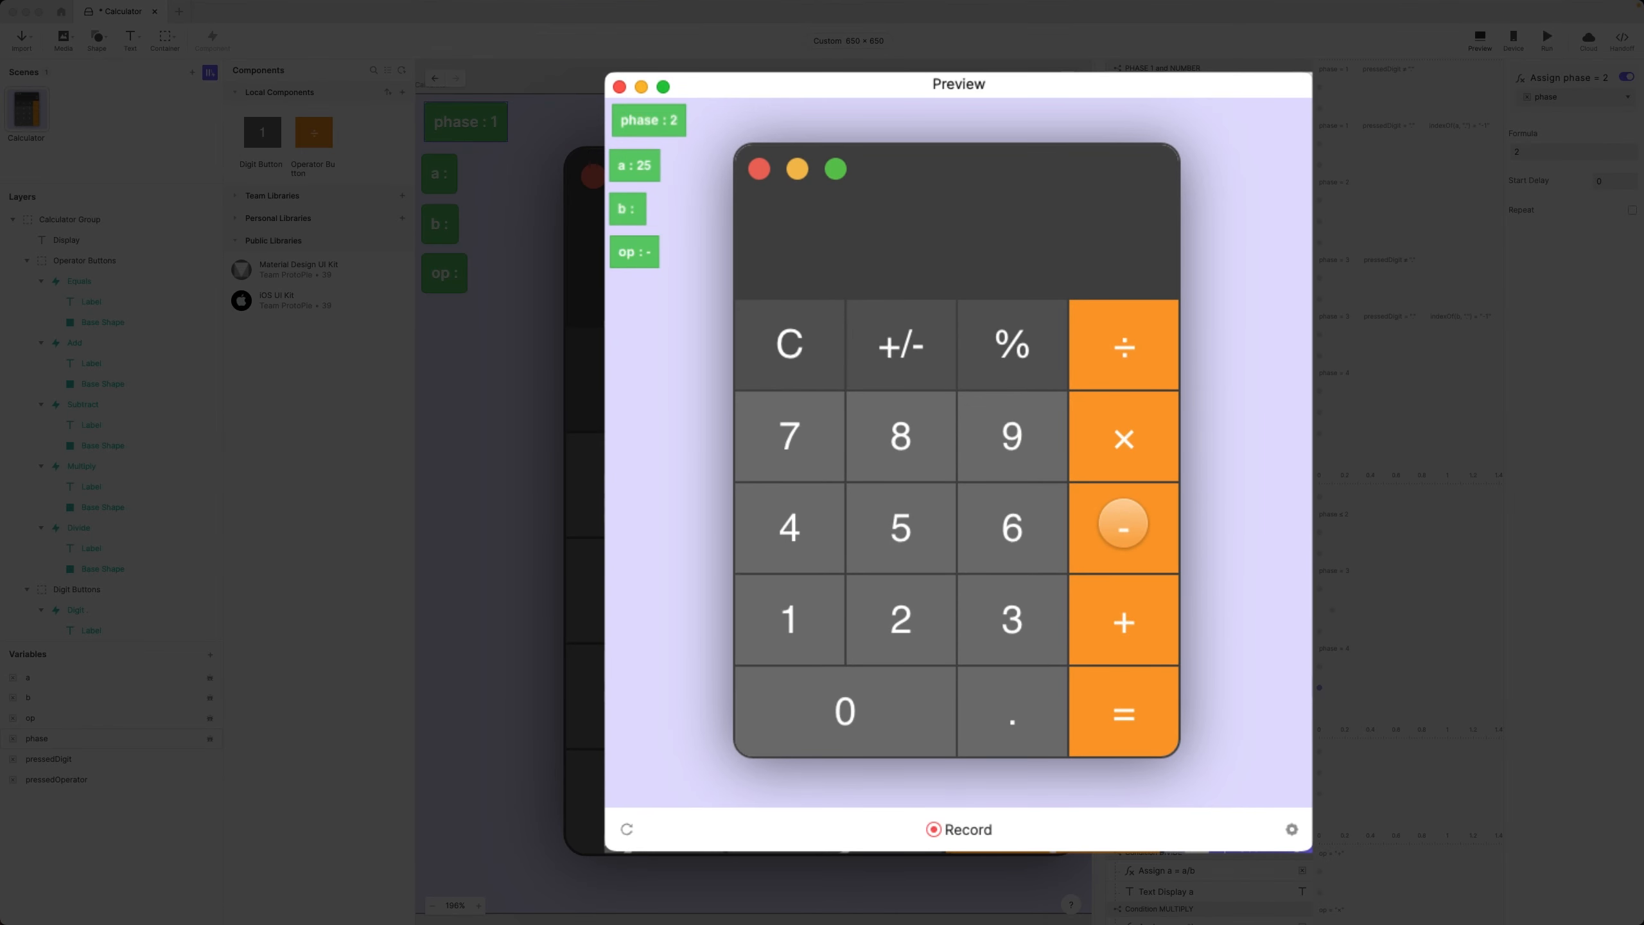
pyautogui.click(922, 522)
pyautogui.click(1124, 715)
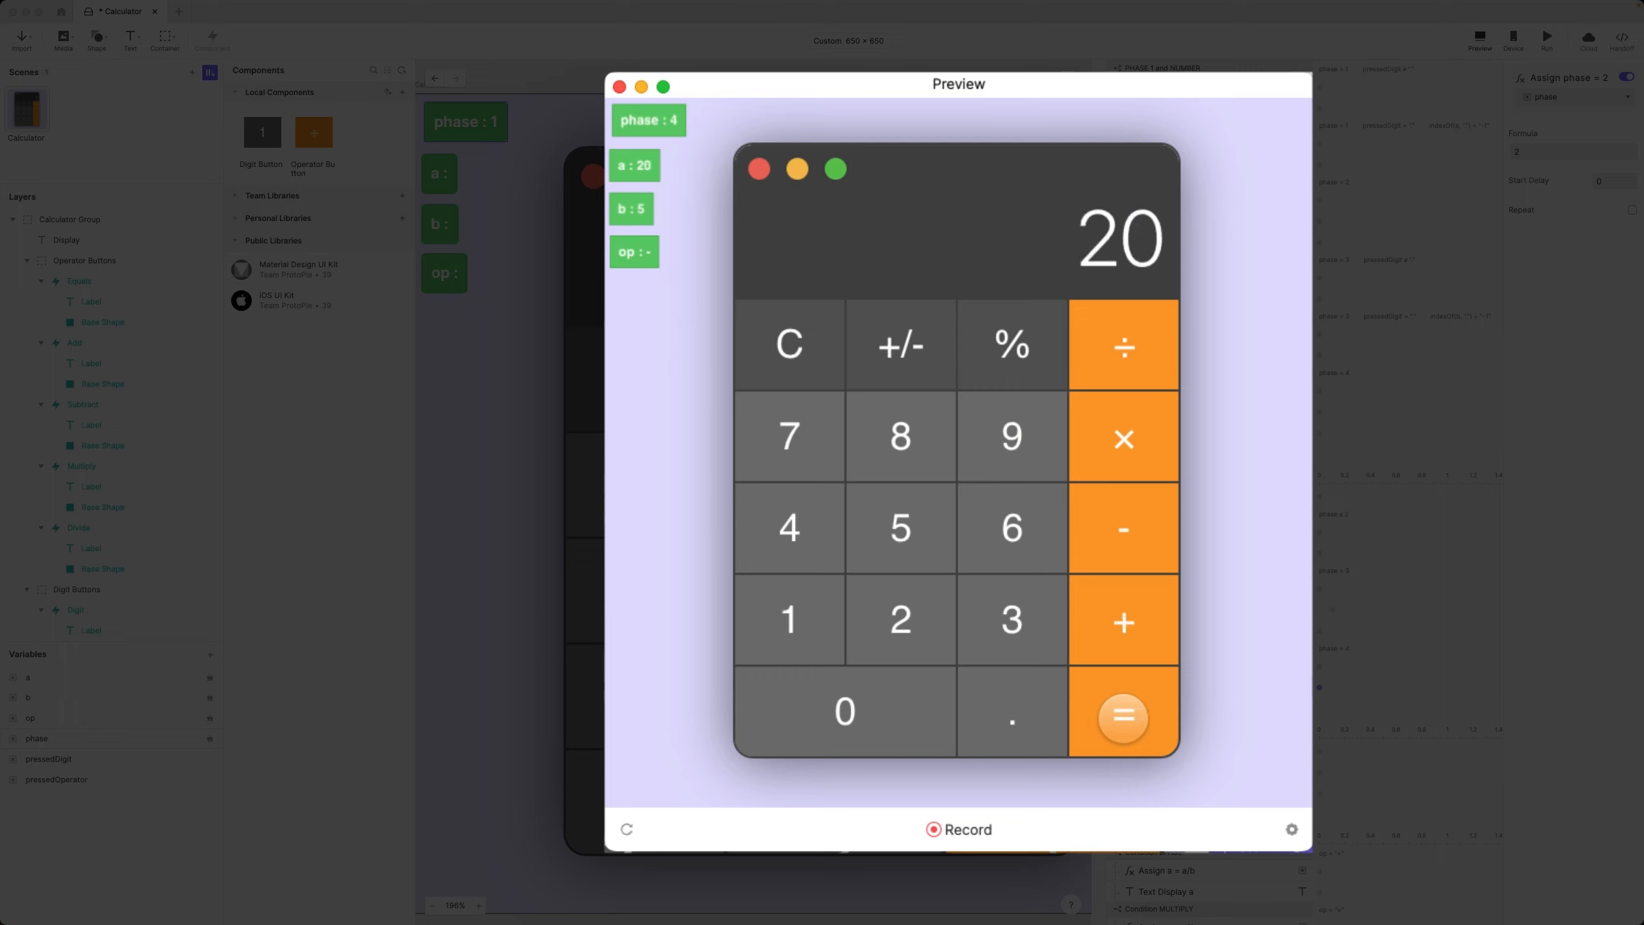
# - Test starting a new calculation after a result by computing 25 × 5 in the preview
pyautogui.click(899, 622)
pyautogui.click(900, 547)
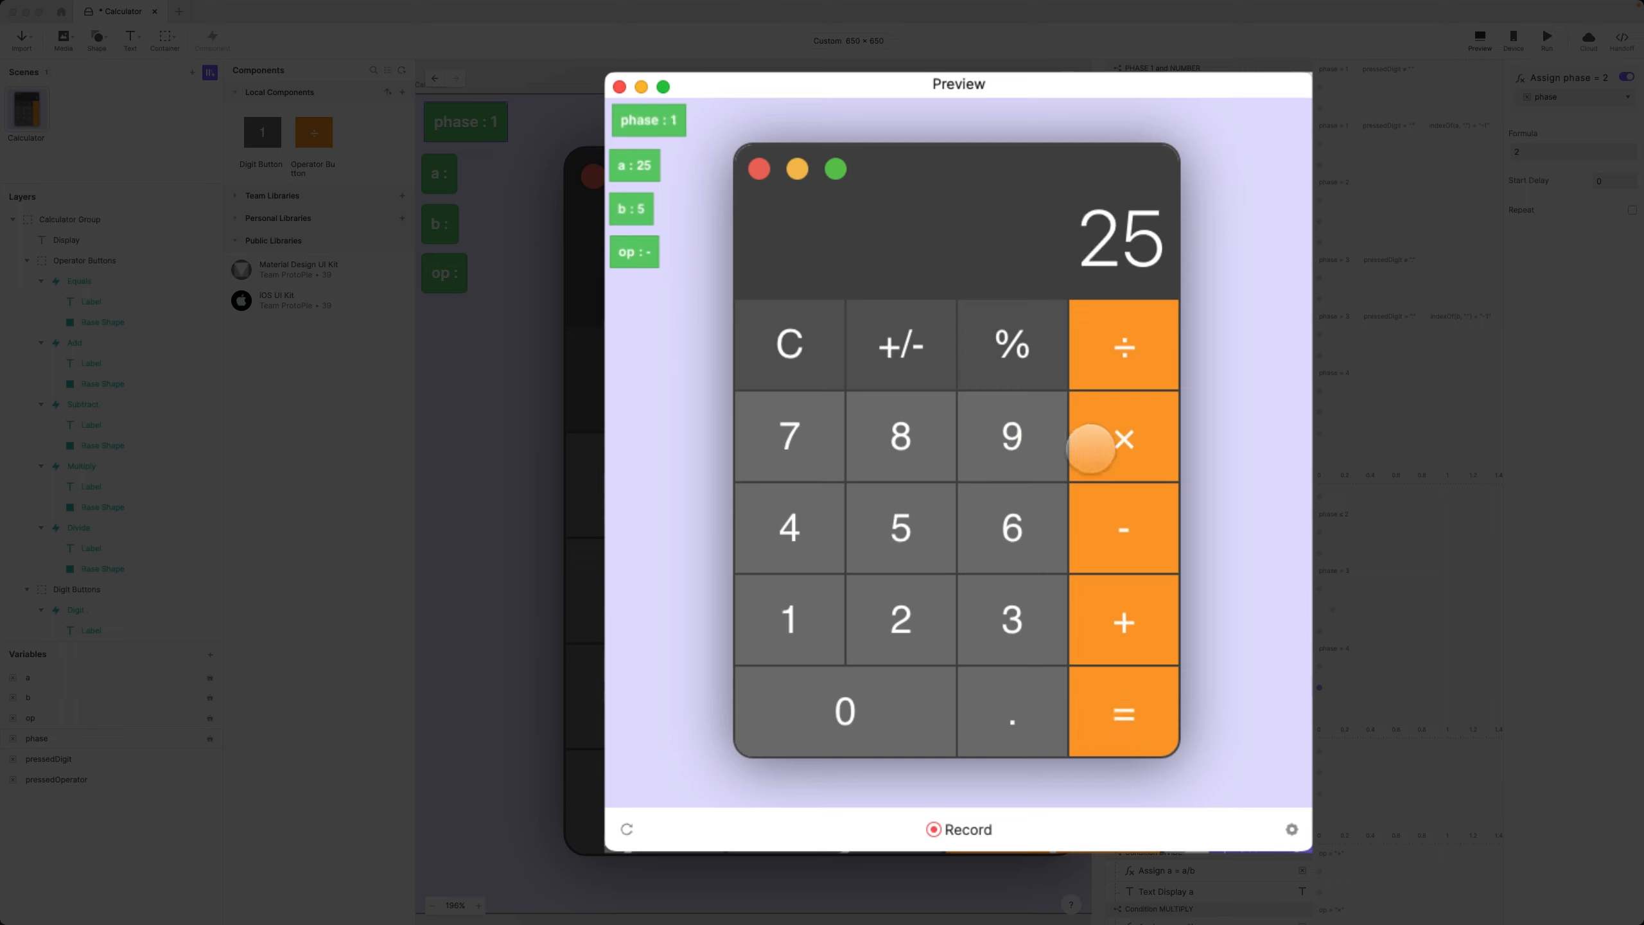
pyautogui.click(1092, 444)
pyautogui.click(903, 531)
pyautogui.click(1136, 732)
# - Continue from the previous result in the preview by dividing it by 2, then by 5
pyautogui.click(1120, 353)
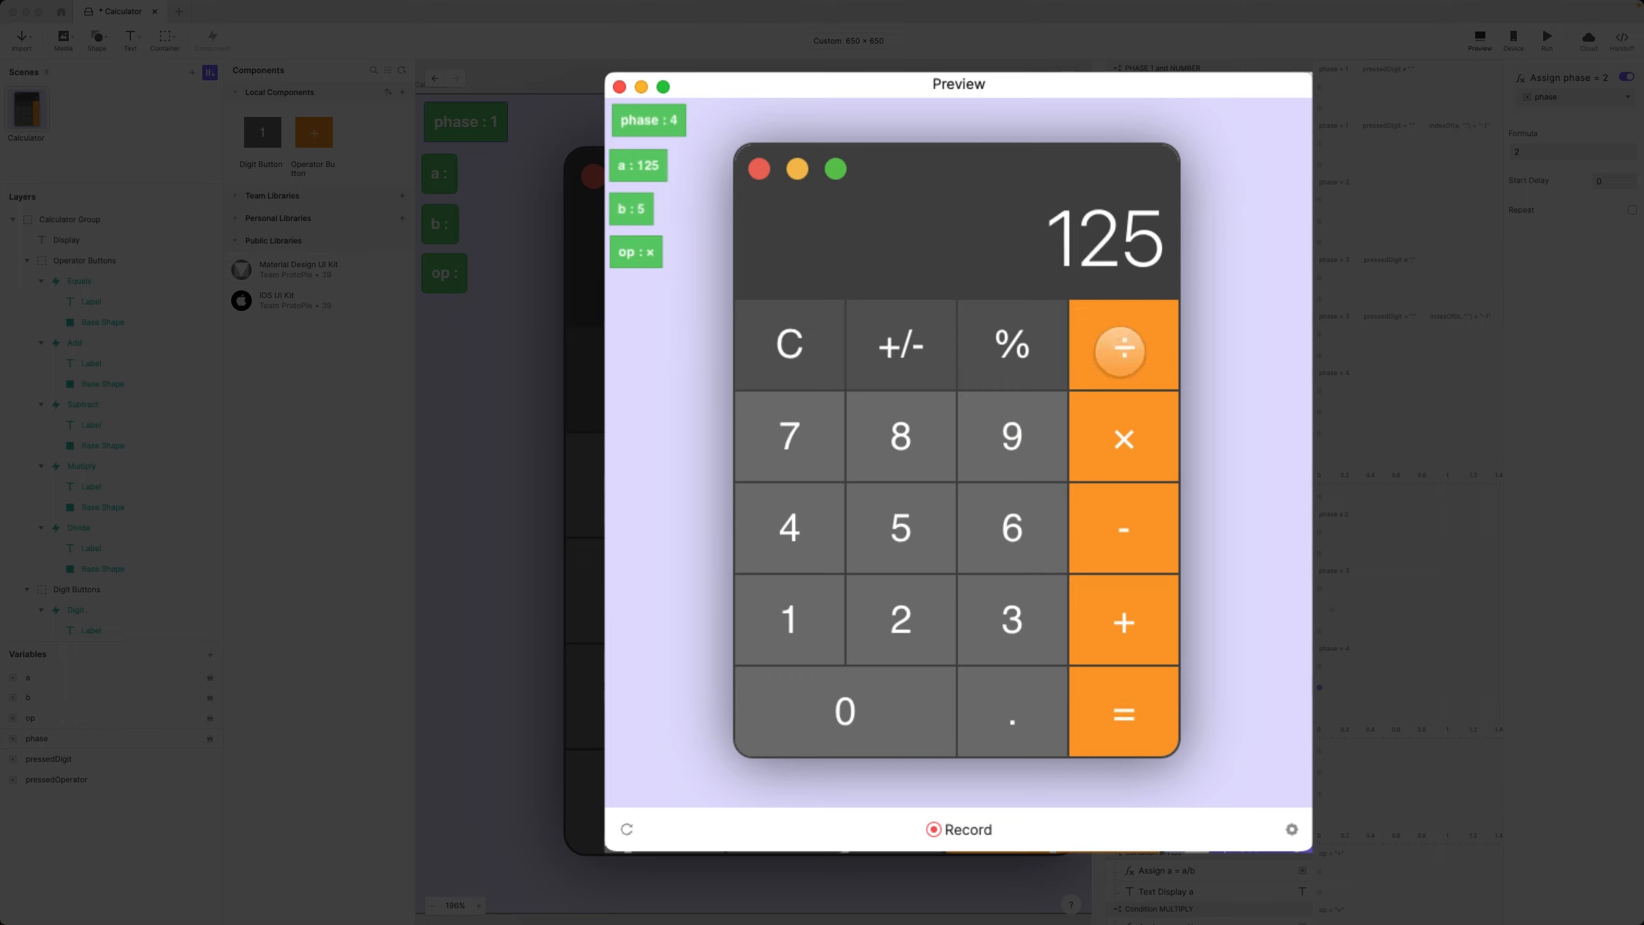
pyautogui.click(896, 623)
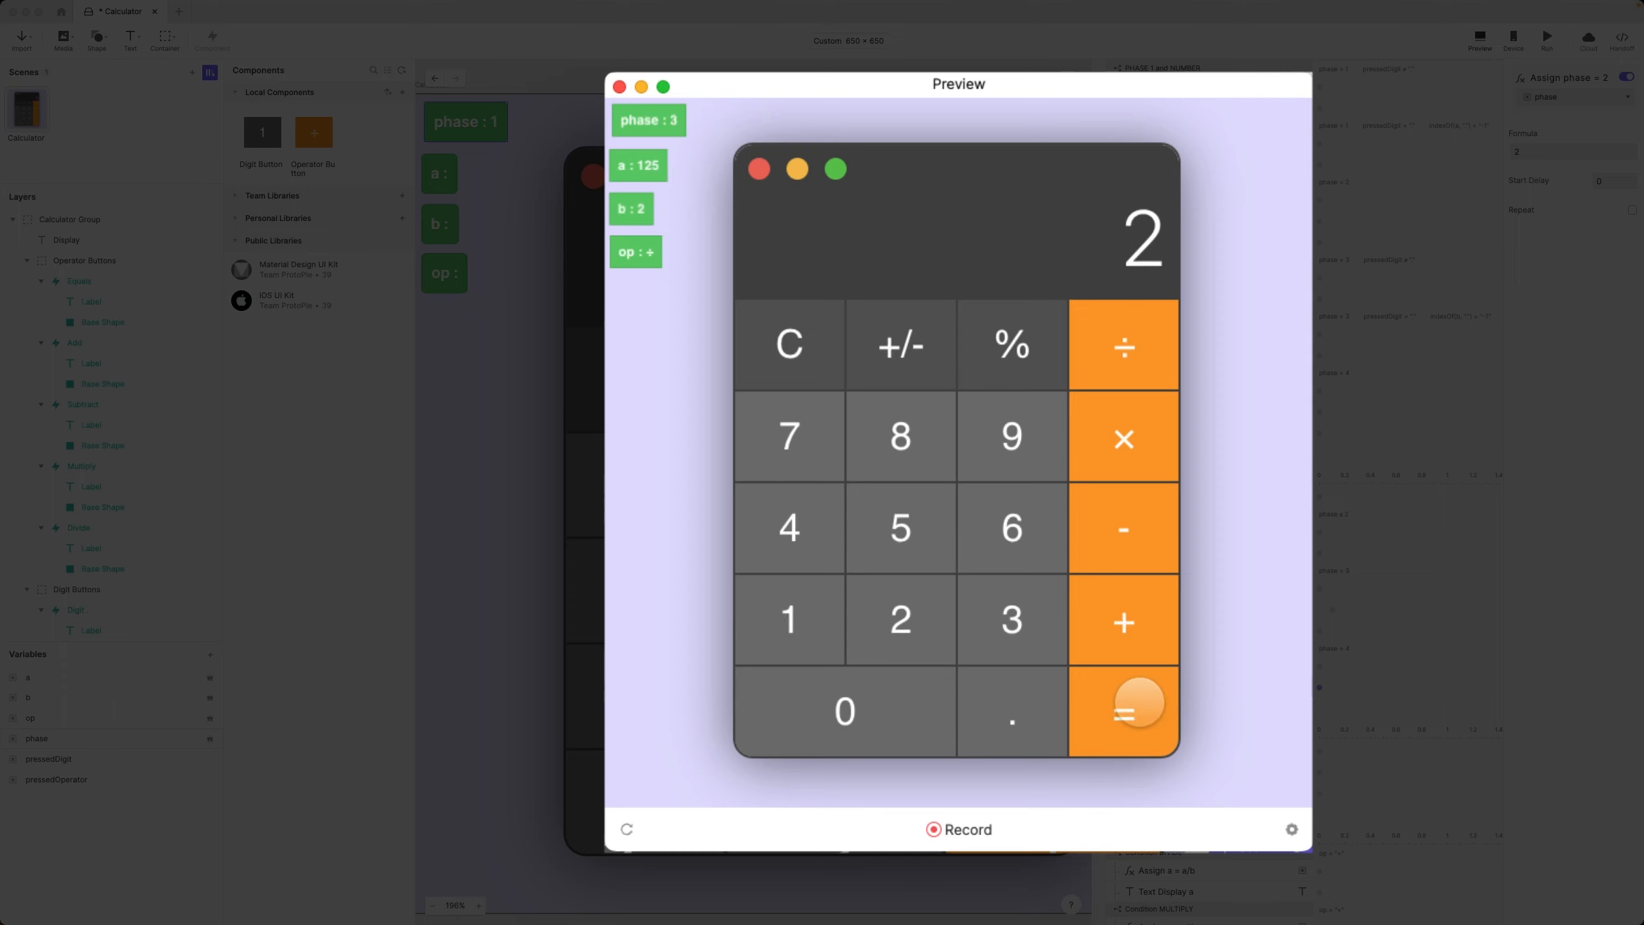
pyautogui.click(1142, 706)
pyautogui.click(1126, 353)
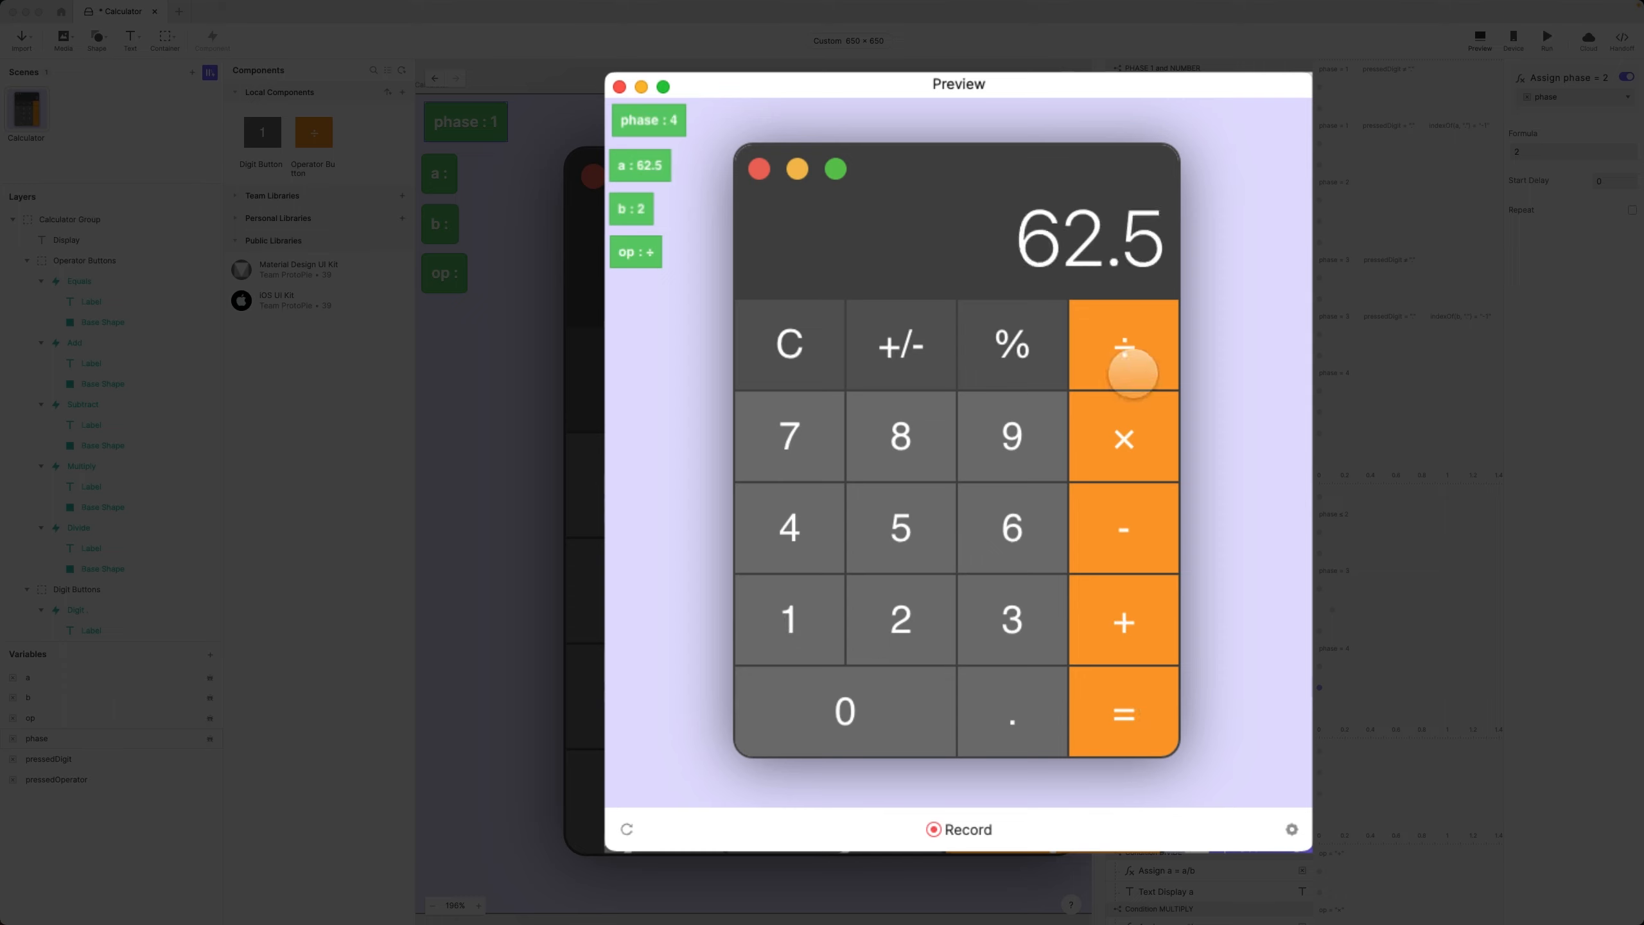
pyautogui.click(919, 543)
pyautogui.click(1120, 704)
# - Test a decimal operand in the preview by subtracting .5 from the result, then divide by 4
pyautogui.click(1129, 537)
pyautogui.click(1034, 693)
pyautogui.click(908, 541)
pyautogui.click(1149, 719)
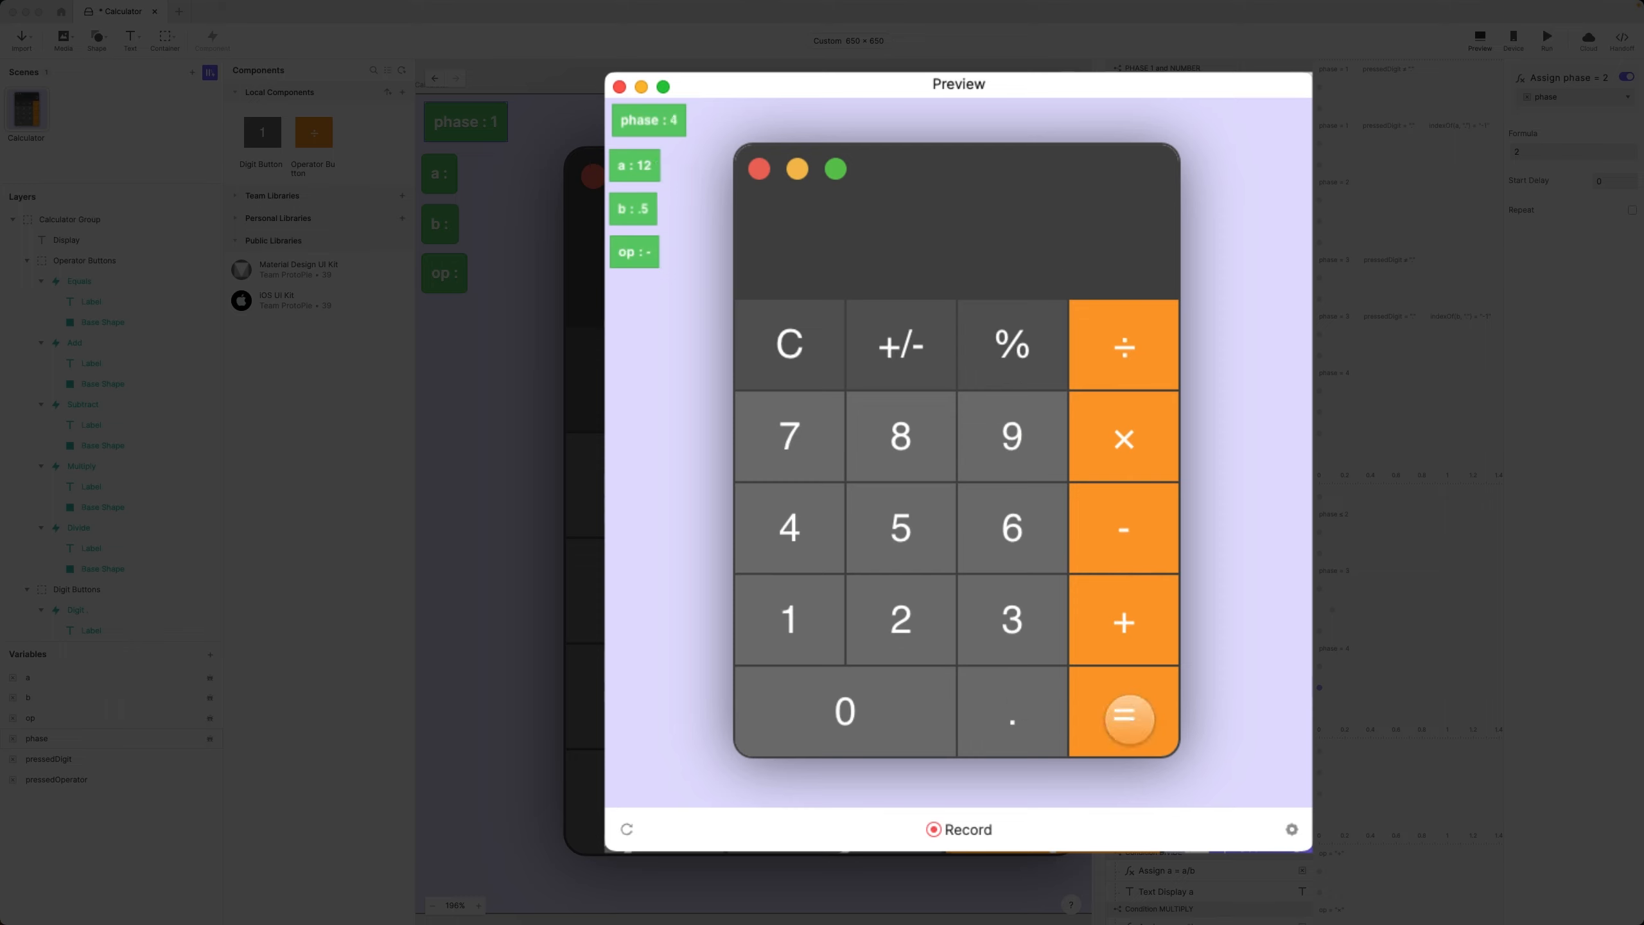
pyautogui.click(1110, 350)
pyautogui.click(775, 522)
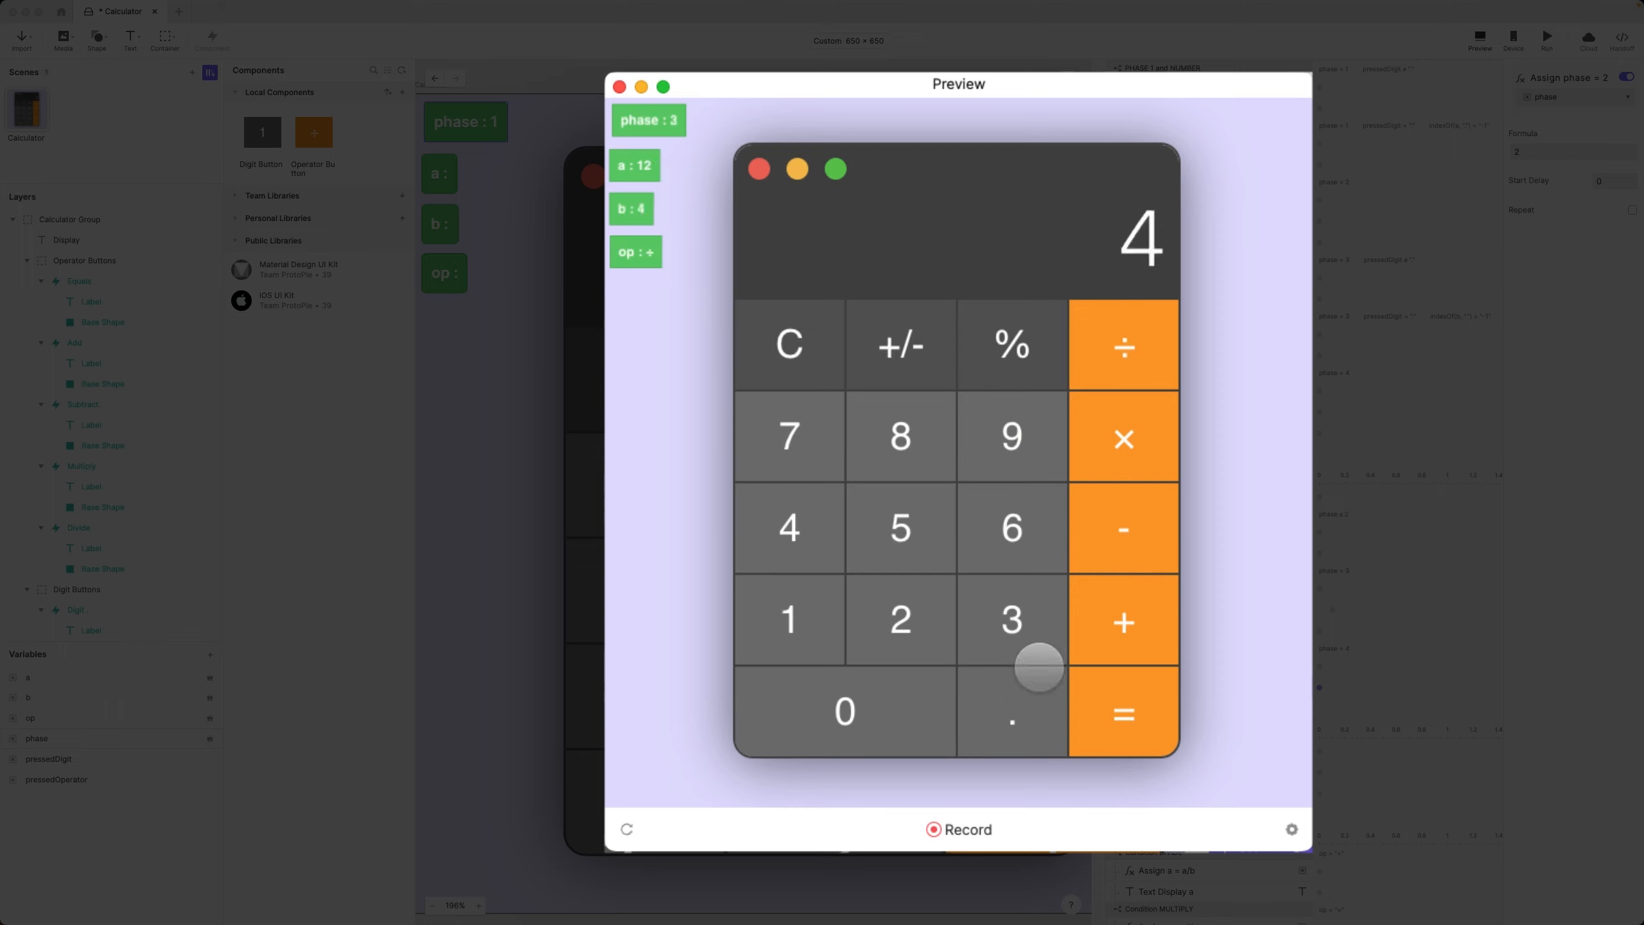
pyautogui.click(1123, 704)
# - Test chained multiplication in the preview by multiplying the result by 3 and then by 6 before a single equals
pyautogui.click(1120, 422)
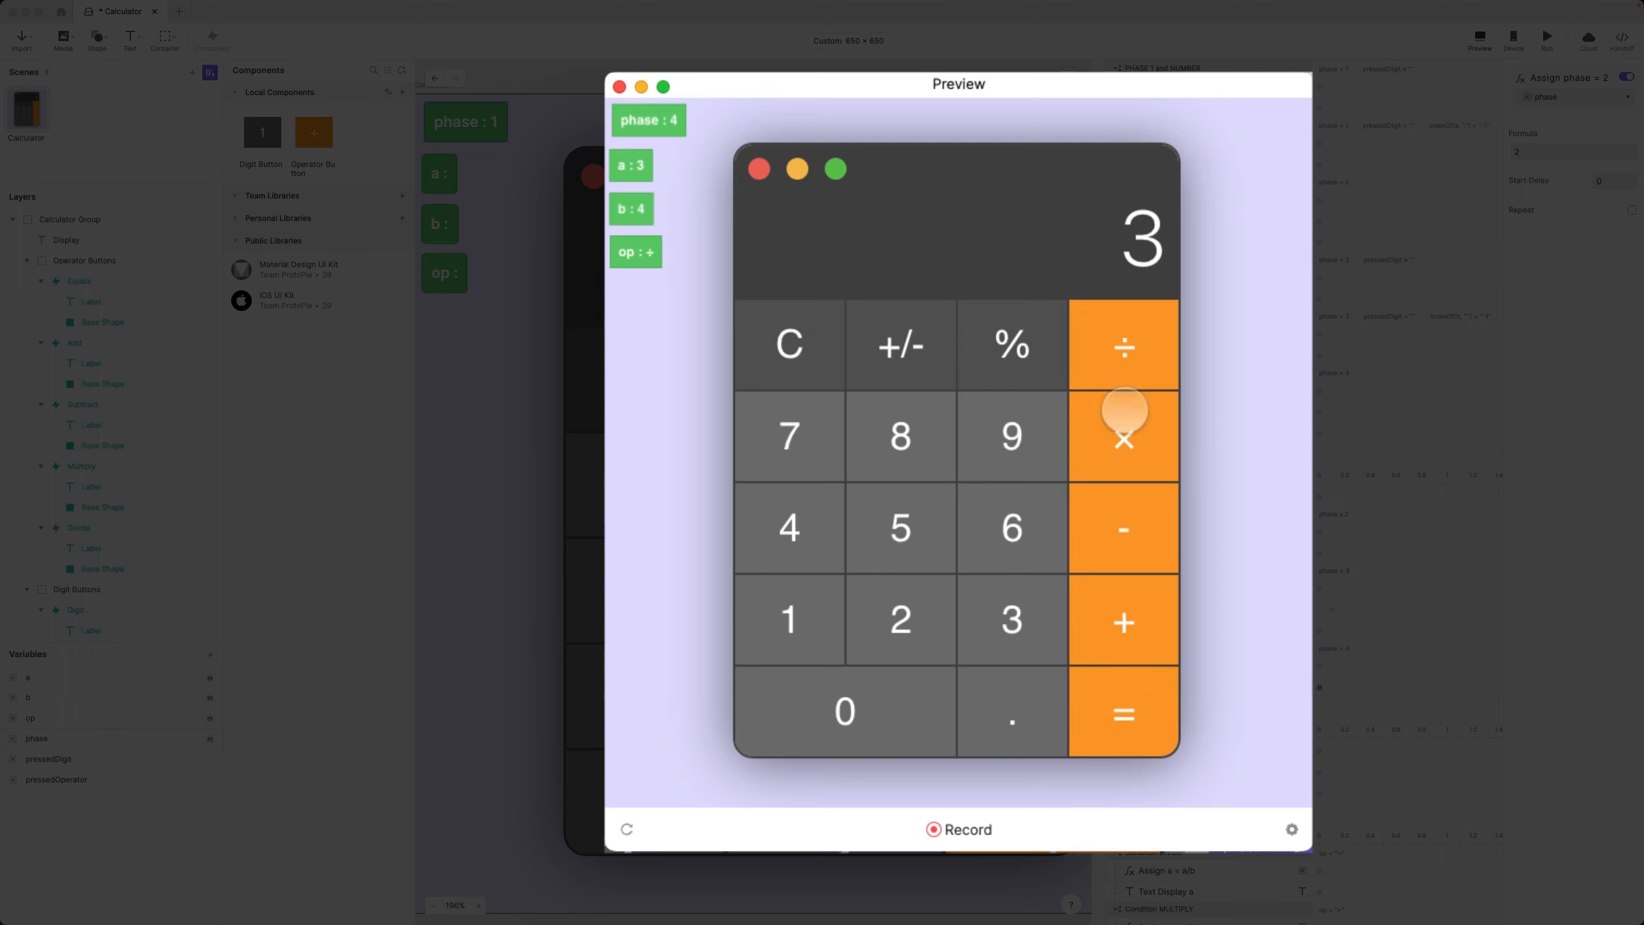
pyautogui.click(1028, 605)
pyautogui.click(1127, 433)
pyautogui.click(1035, 521)
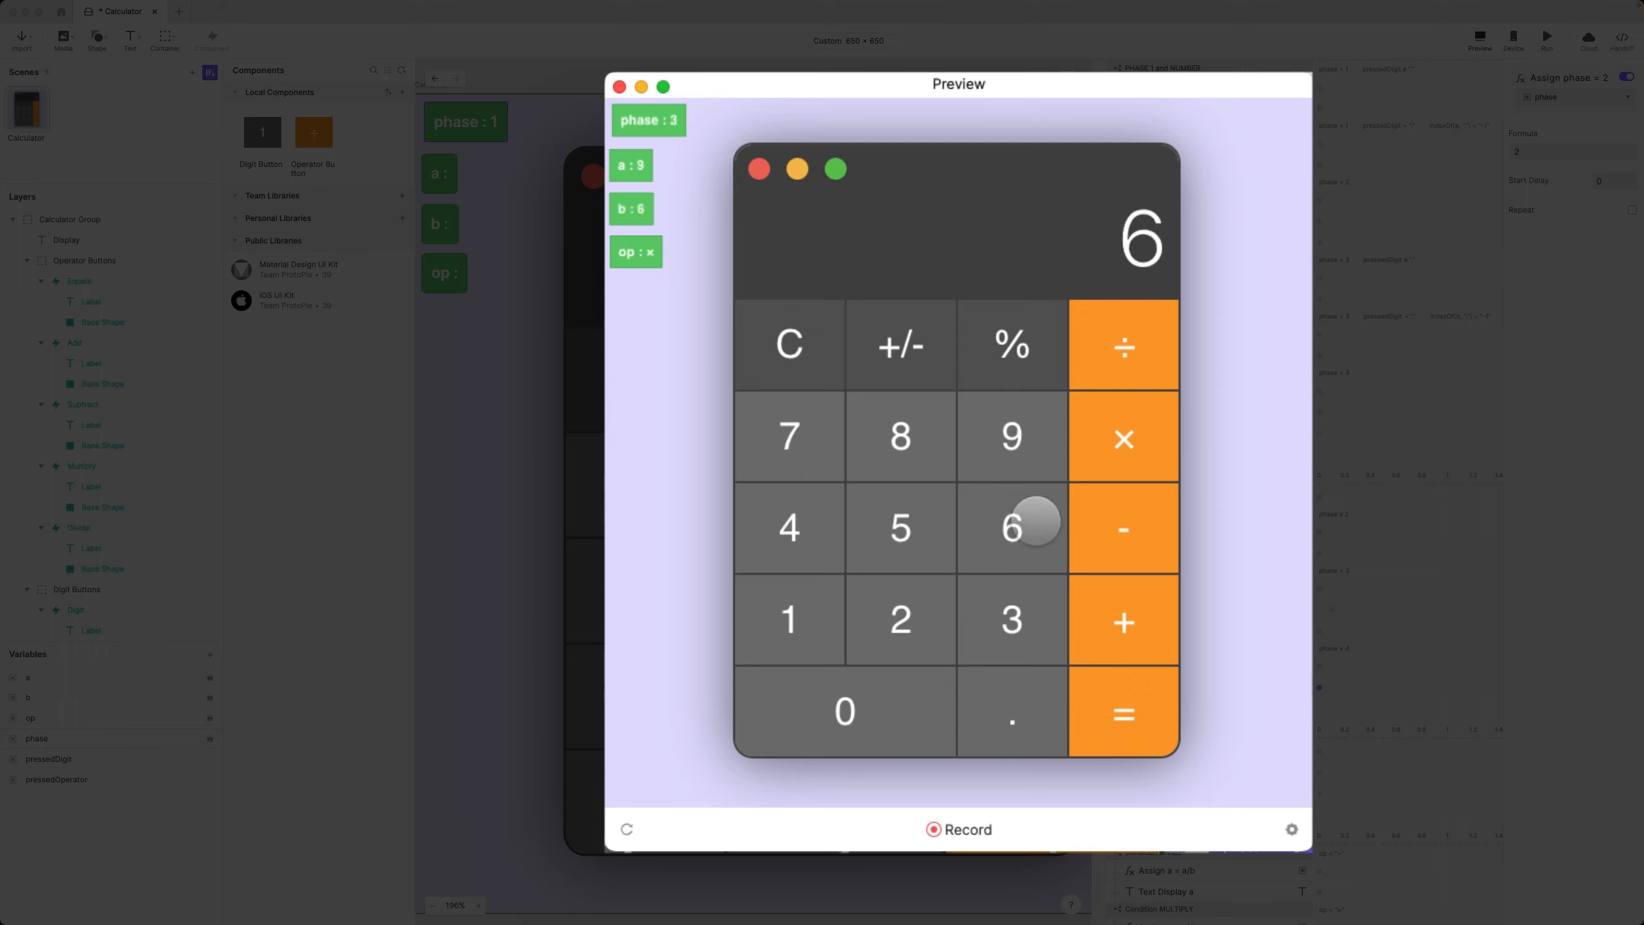
pyautogui.click(1125, 717)
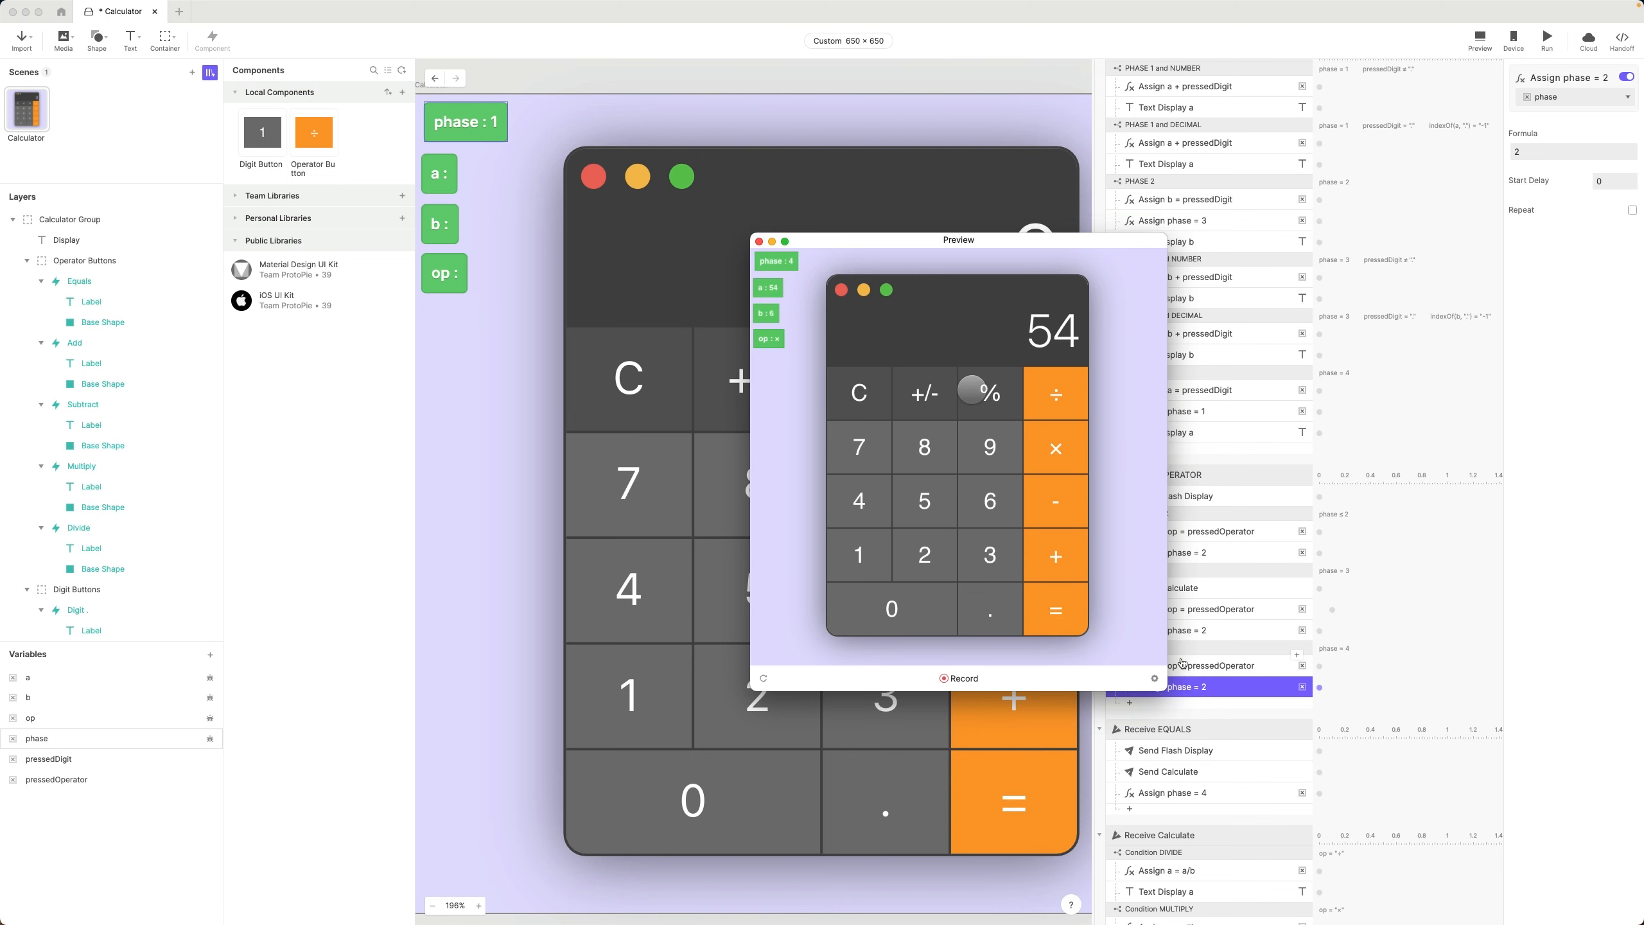
# - Switch to the Calculator Flow Diagram in Figma and examine the Press C (Clear) branch
pyautogui.press('super+Tab')
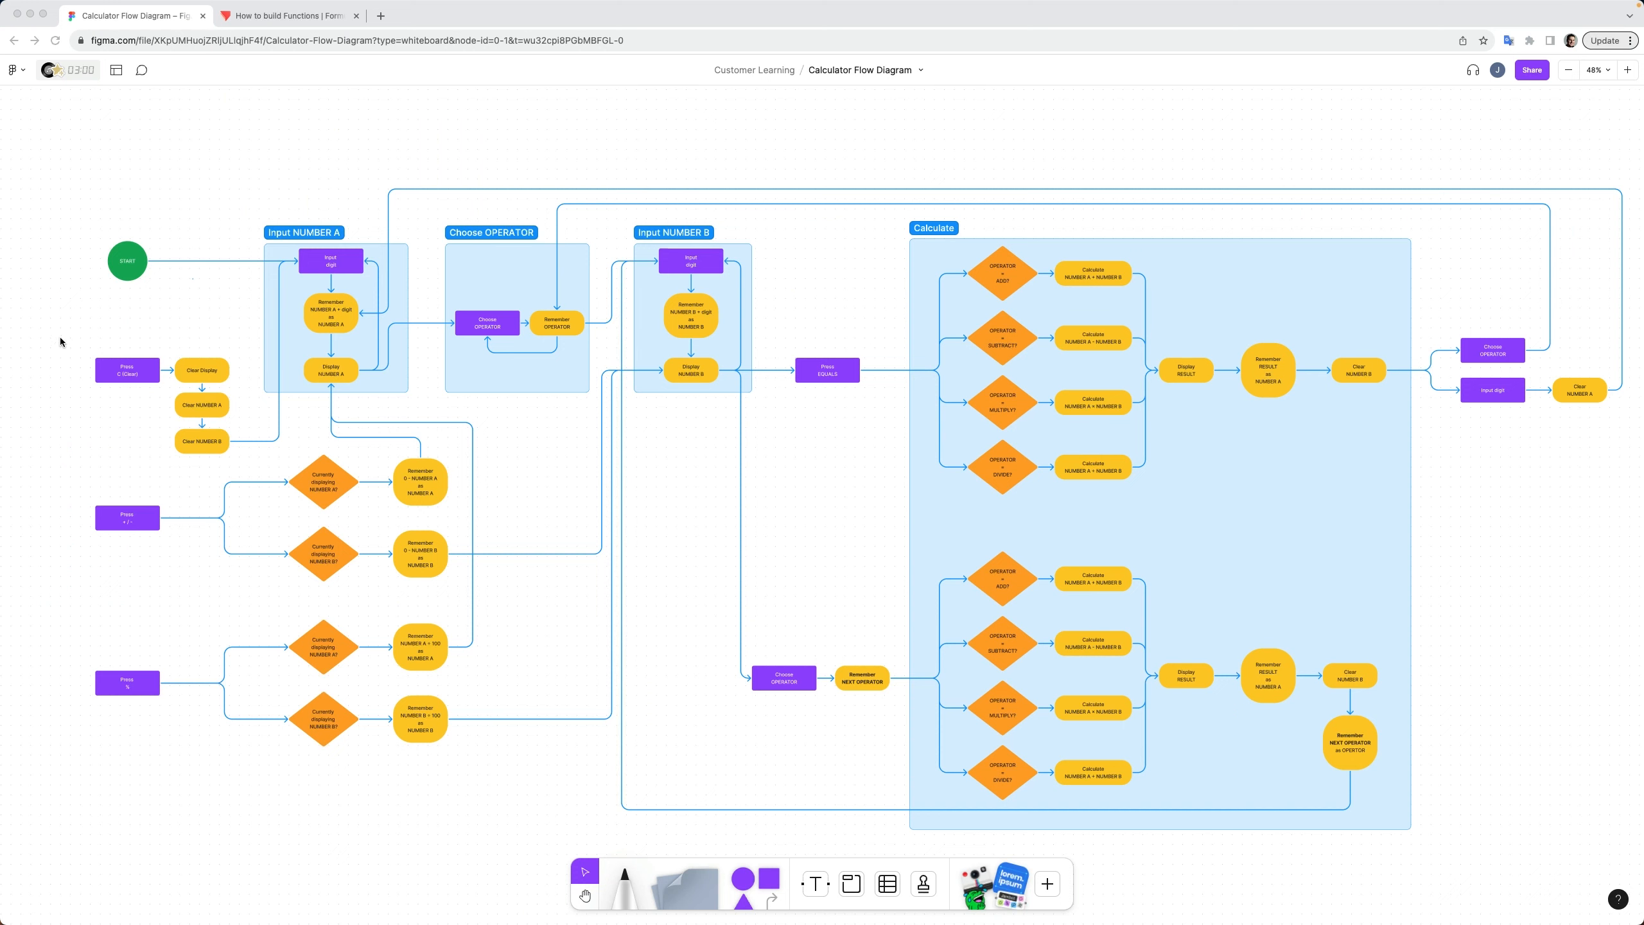
pyautogui.moveTo(66, 315); pyautogui.dragTo(324, 490)
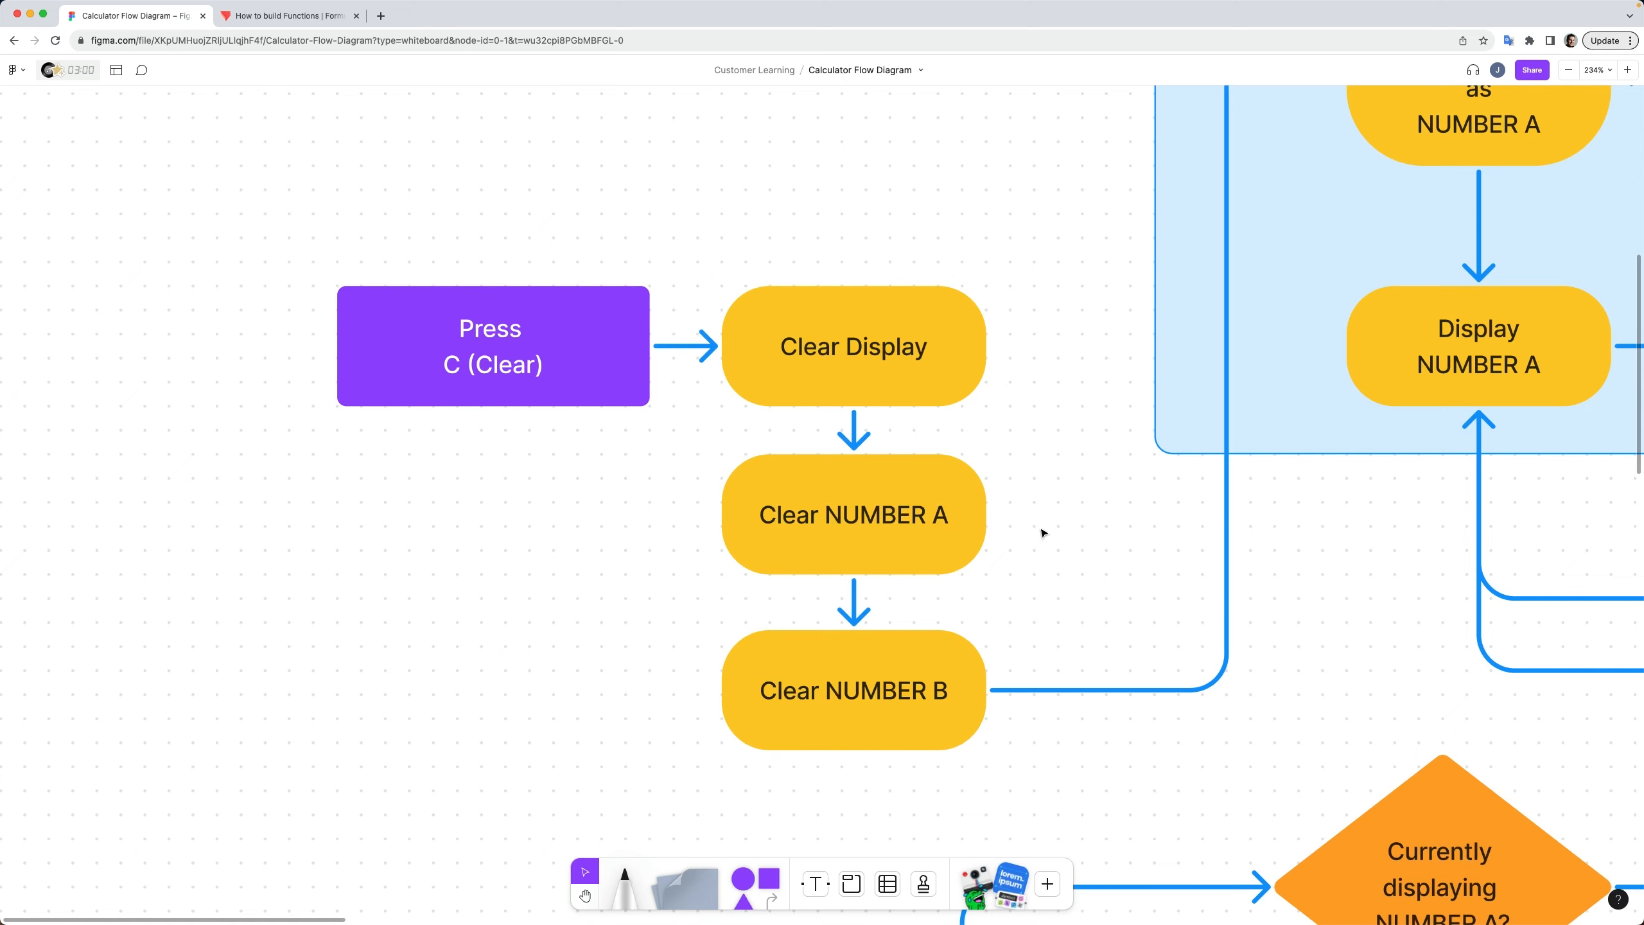
pyautogui.scroll(-8, 1043, 532)
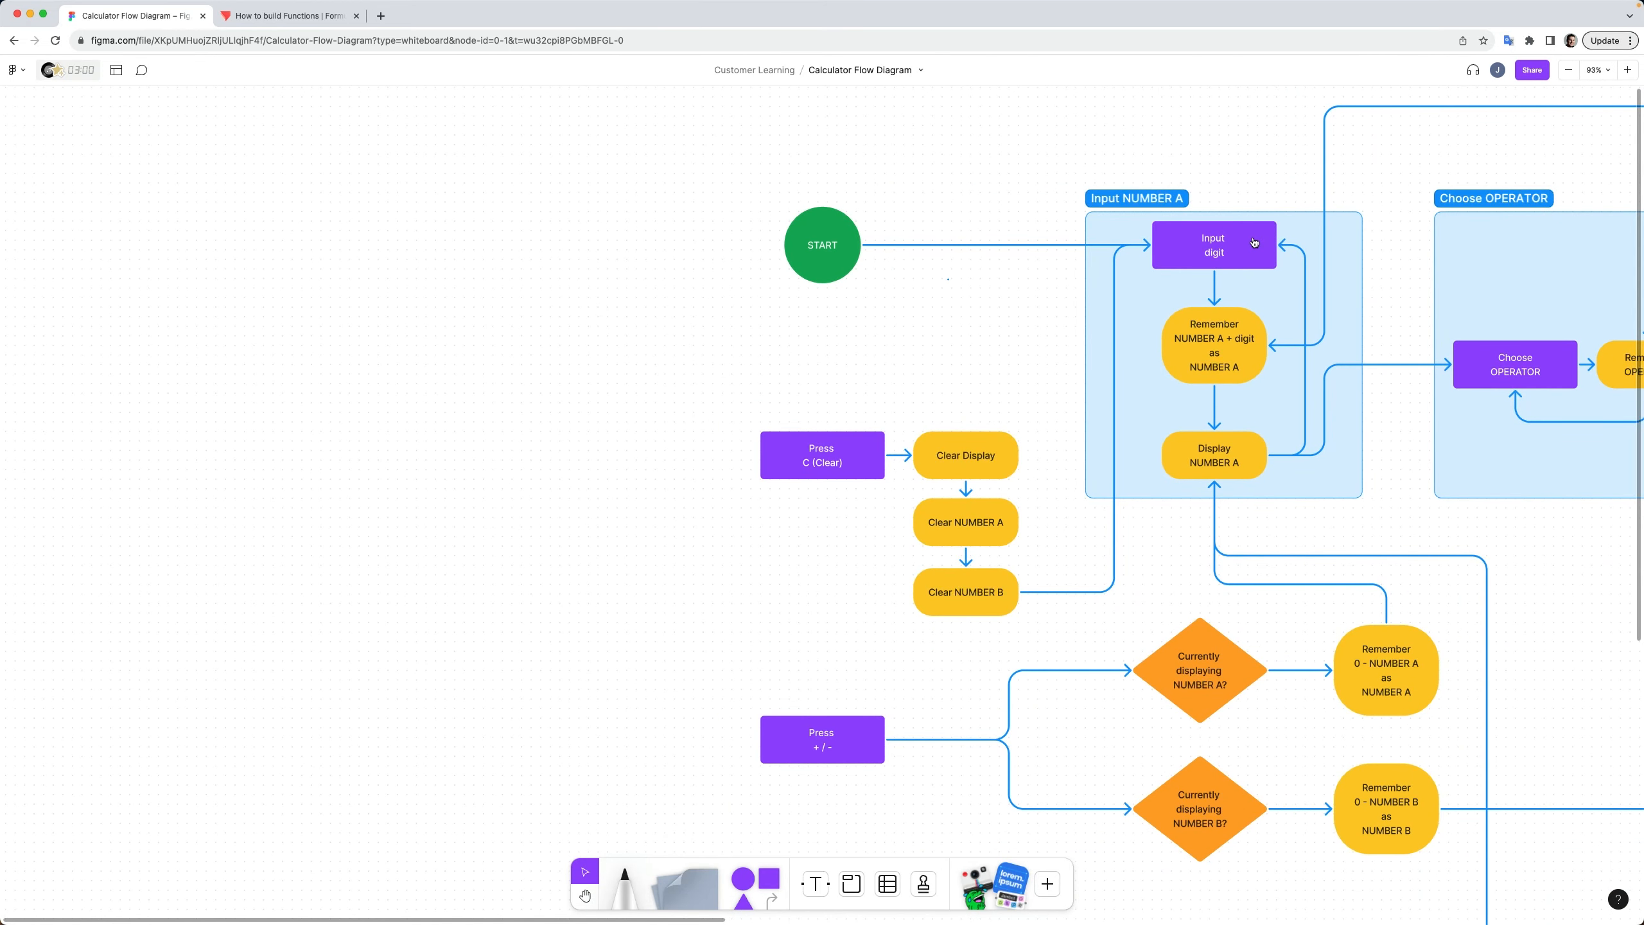
# - Return to ProtoPie, close the preview, and select the Clear Button layer with the Operator Buttons and Digit Buttons groups collapsed
pyautogui.press('super+Tab')
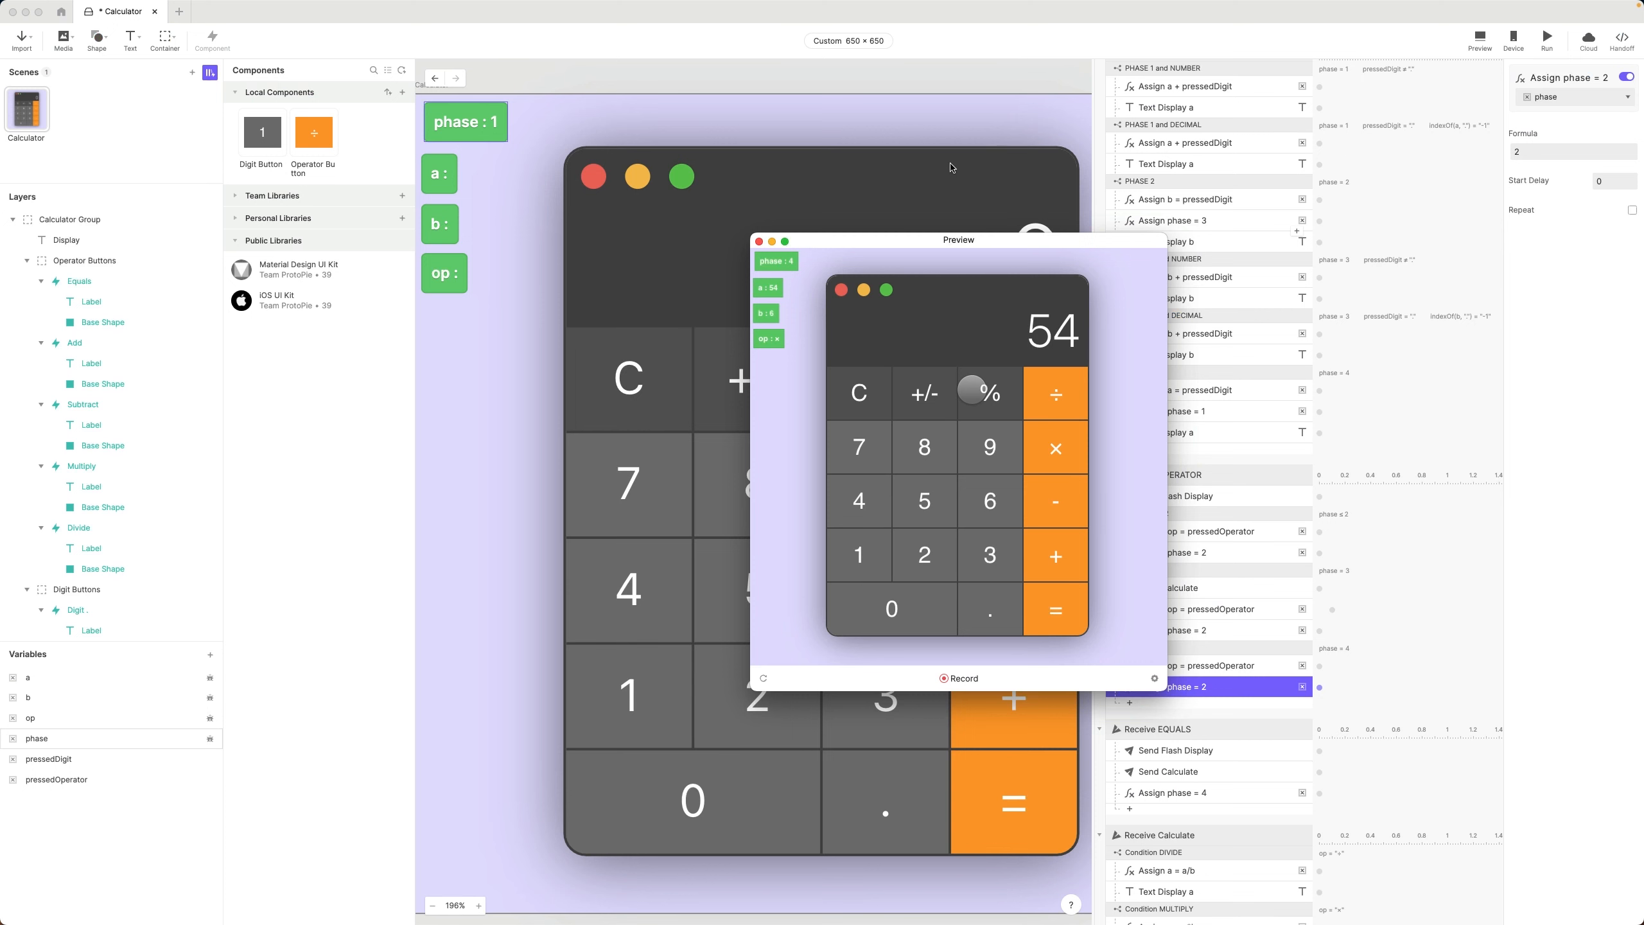
pyautogui.click(758, 241)
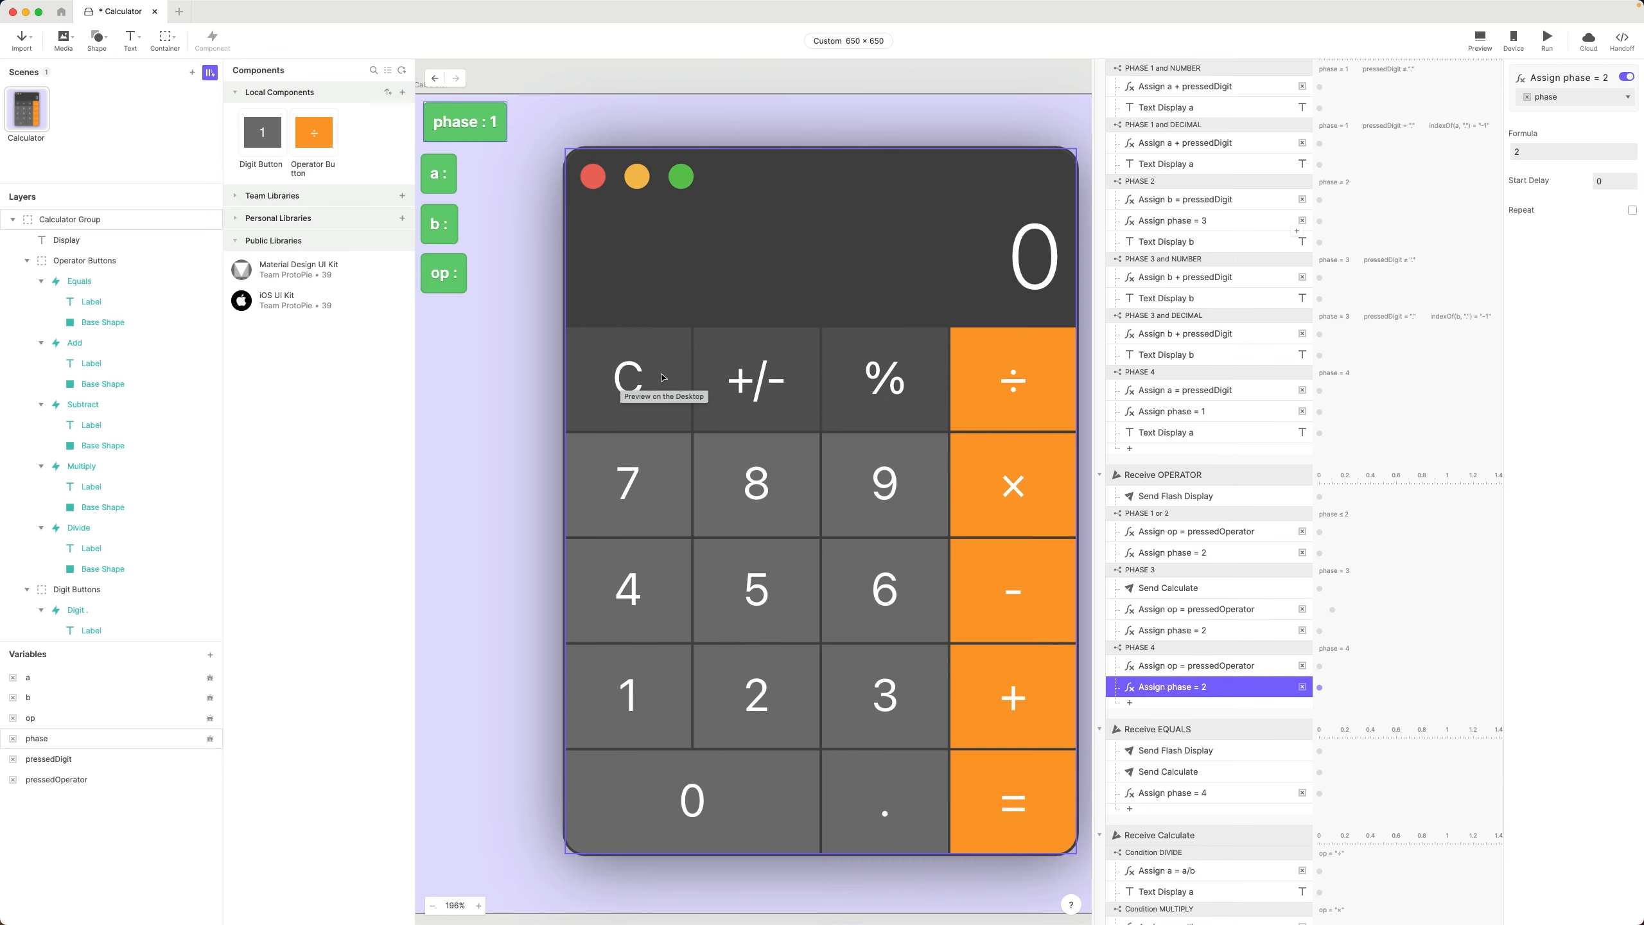
pyautogui.hscroll(2, 662, 377)
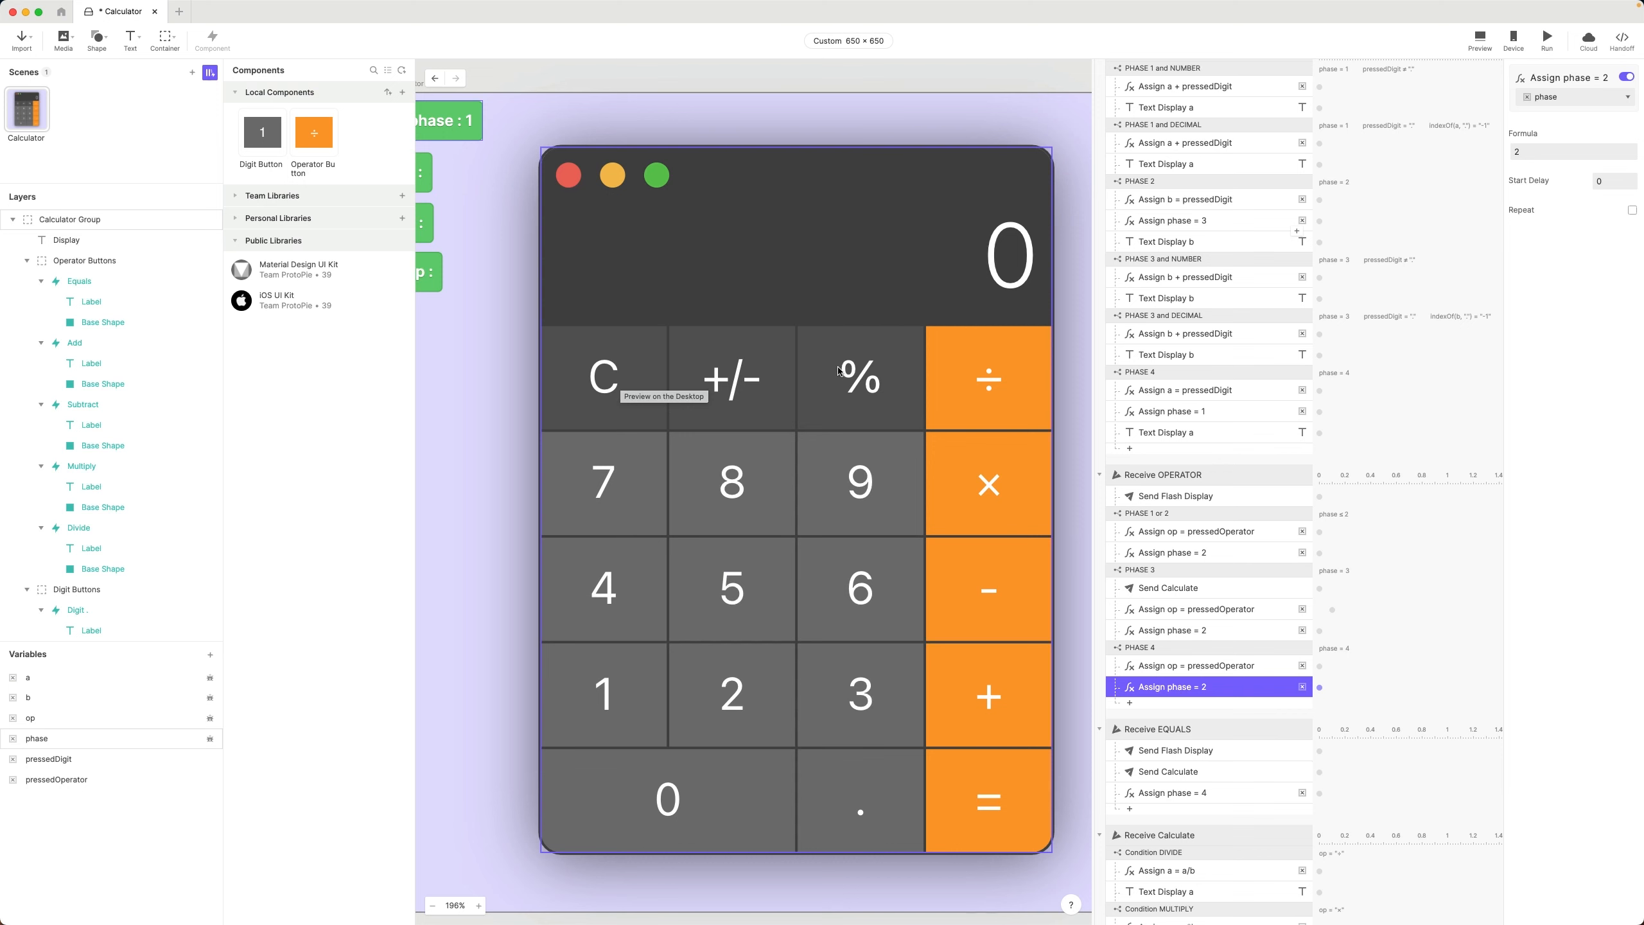
pyautogui.click(26, 260)
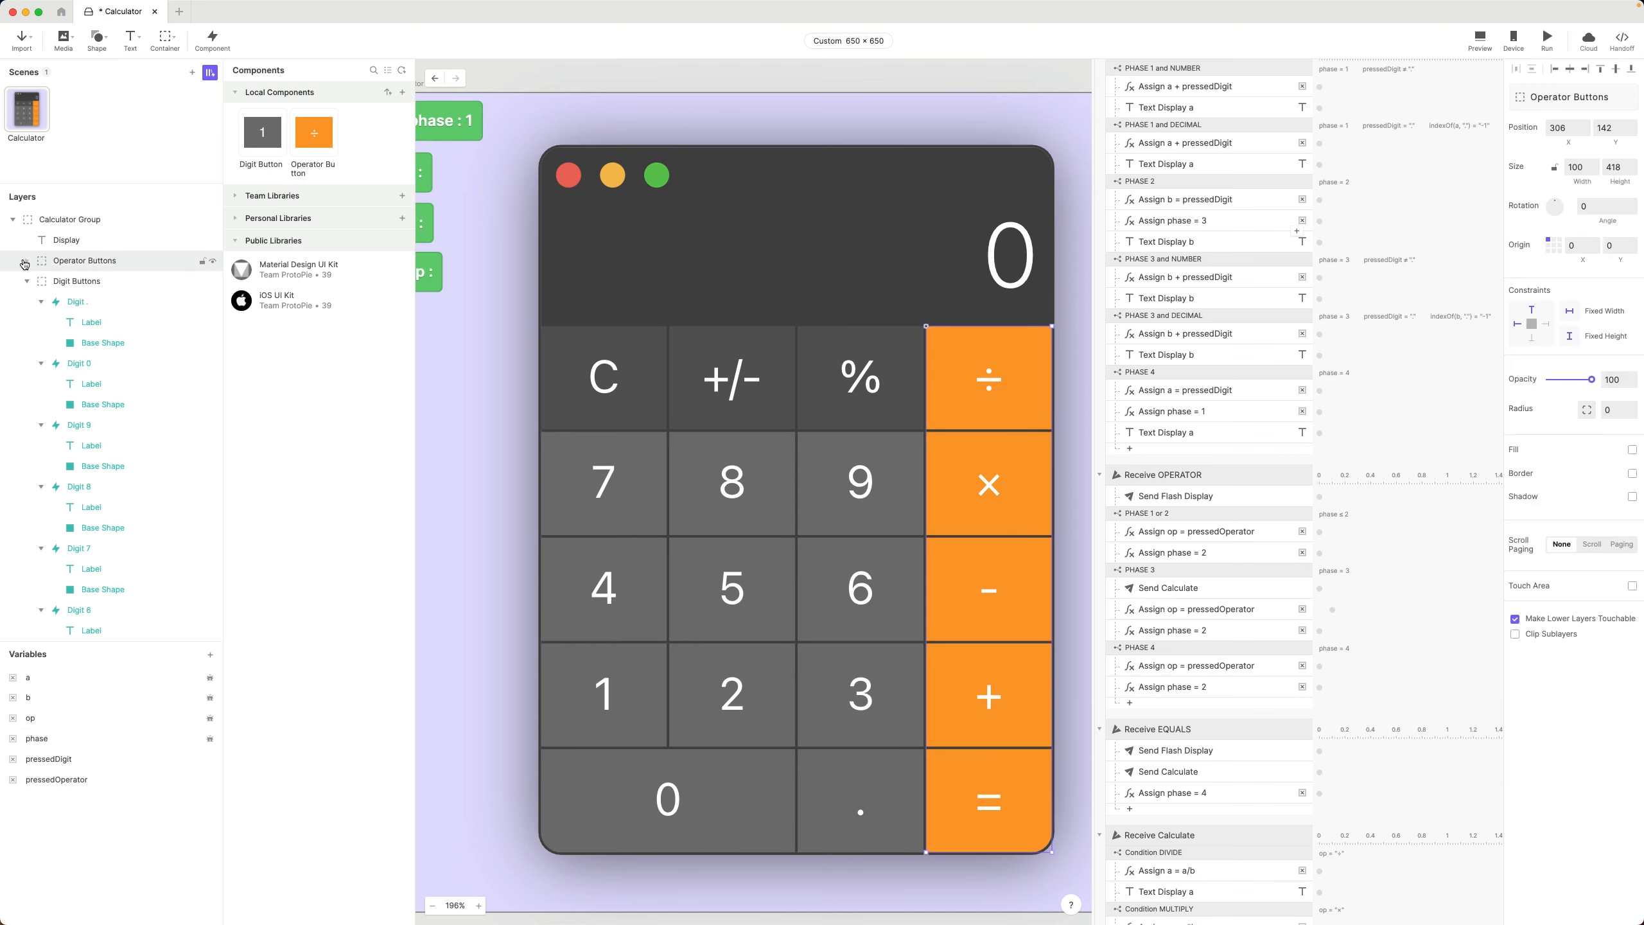
pyautogui.click(25, 282)
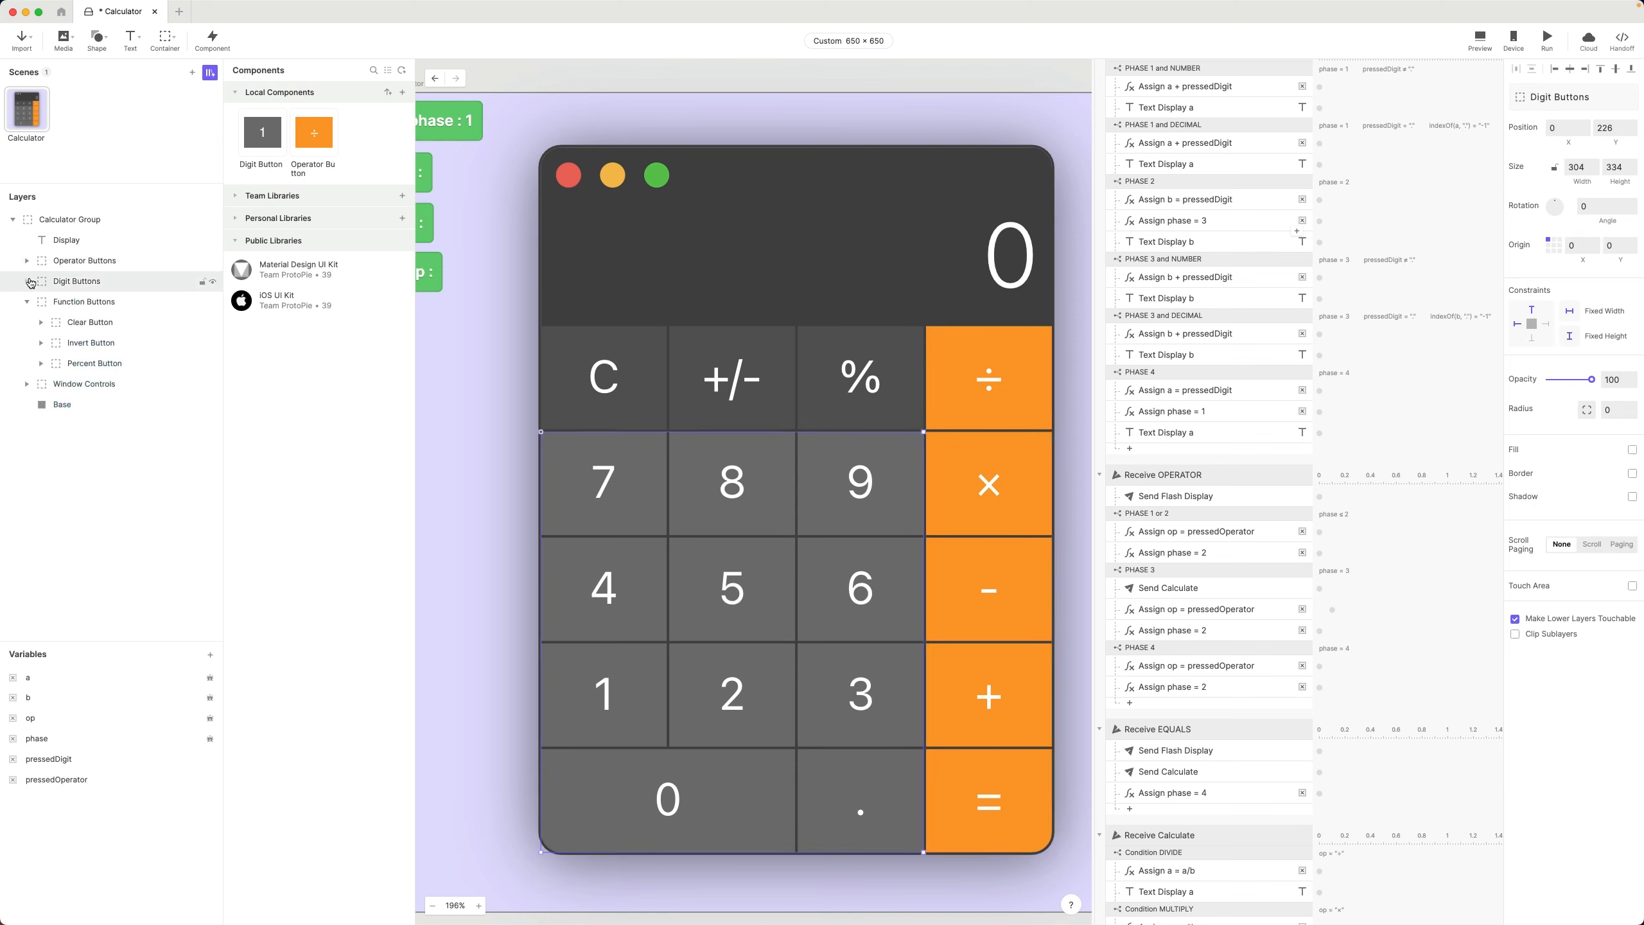
pyautogui.click(91, 323)
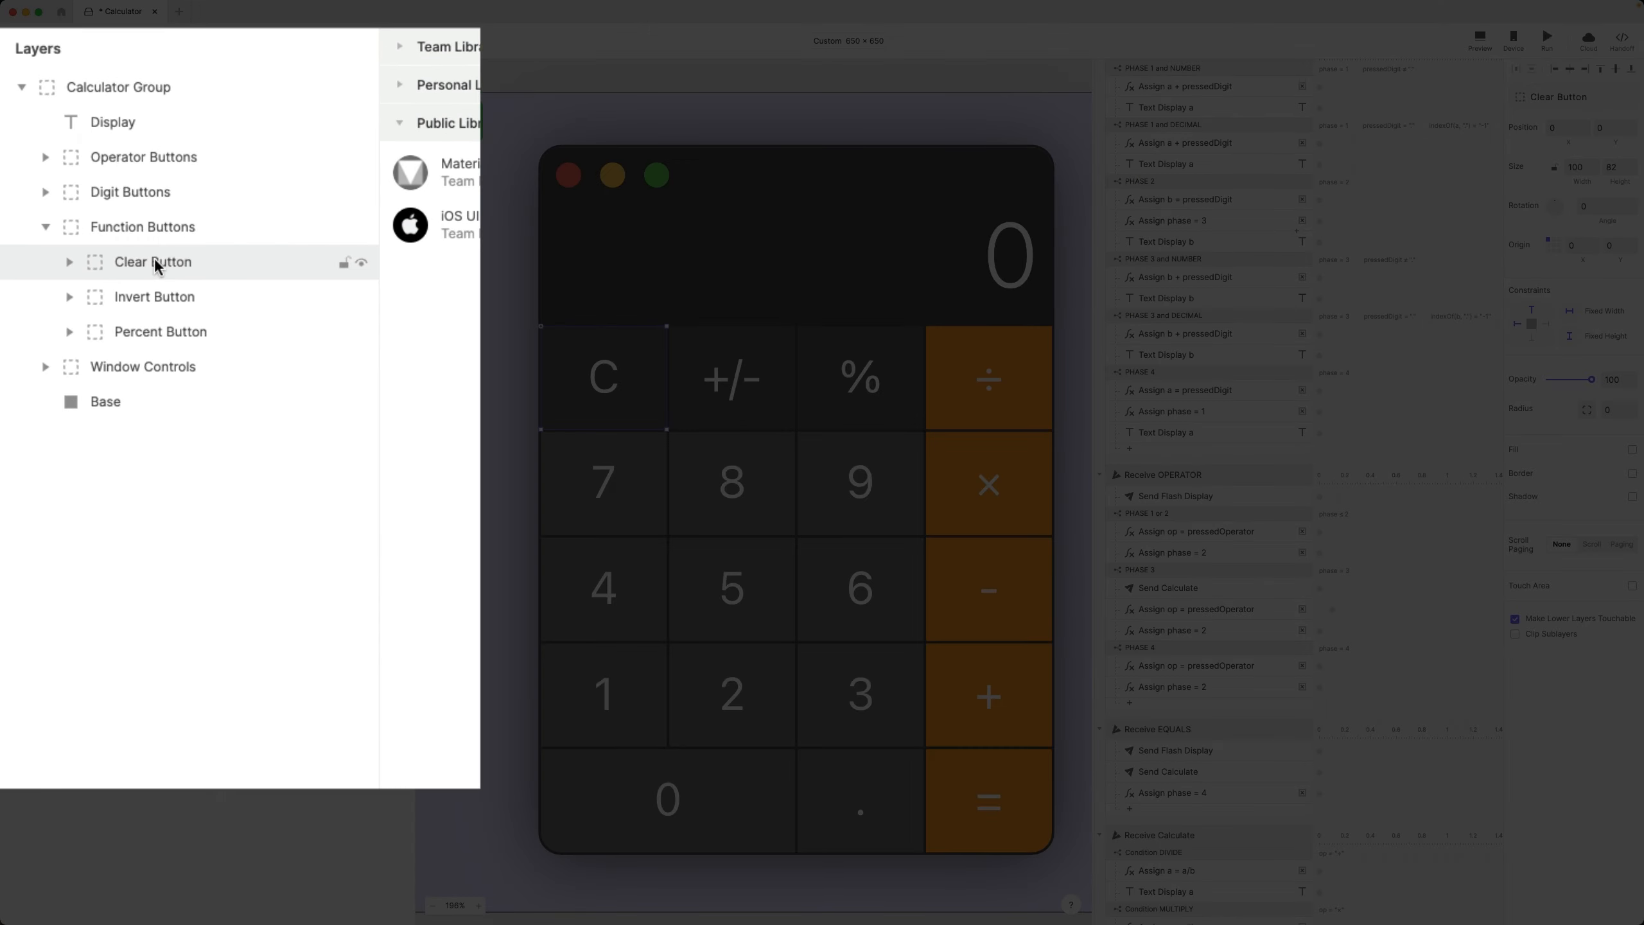
# - Convert the Clear Button layer into a component and rename that component Function Button
pyautogui.rightClick(93, 324)
pyautogui.click(203, 316)
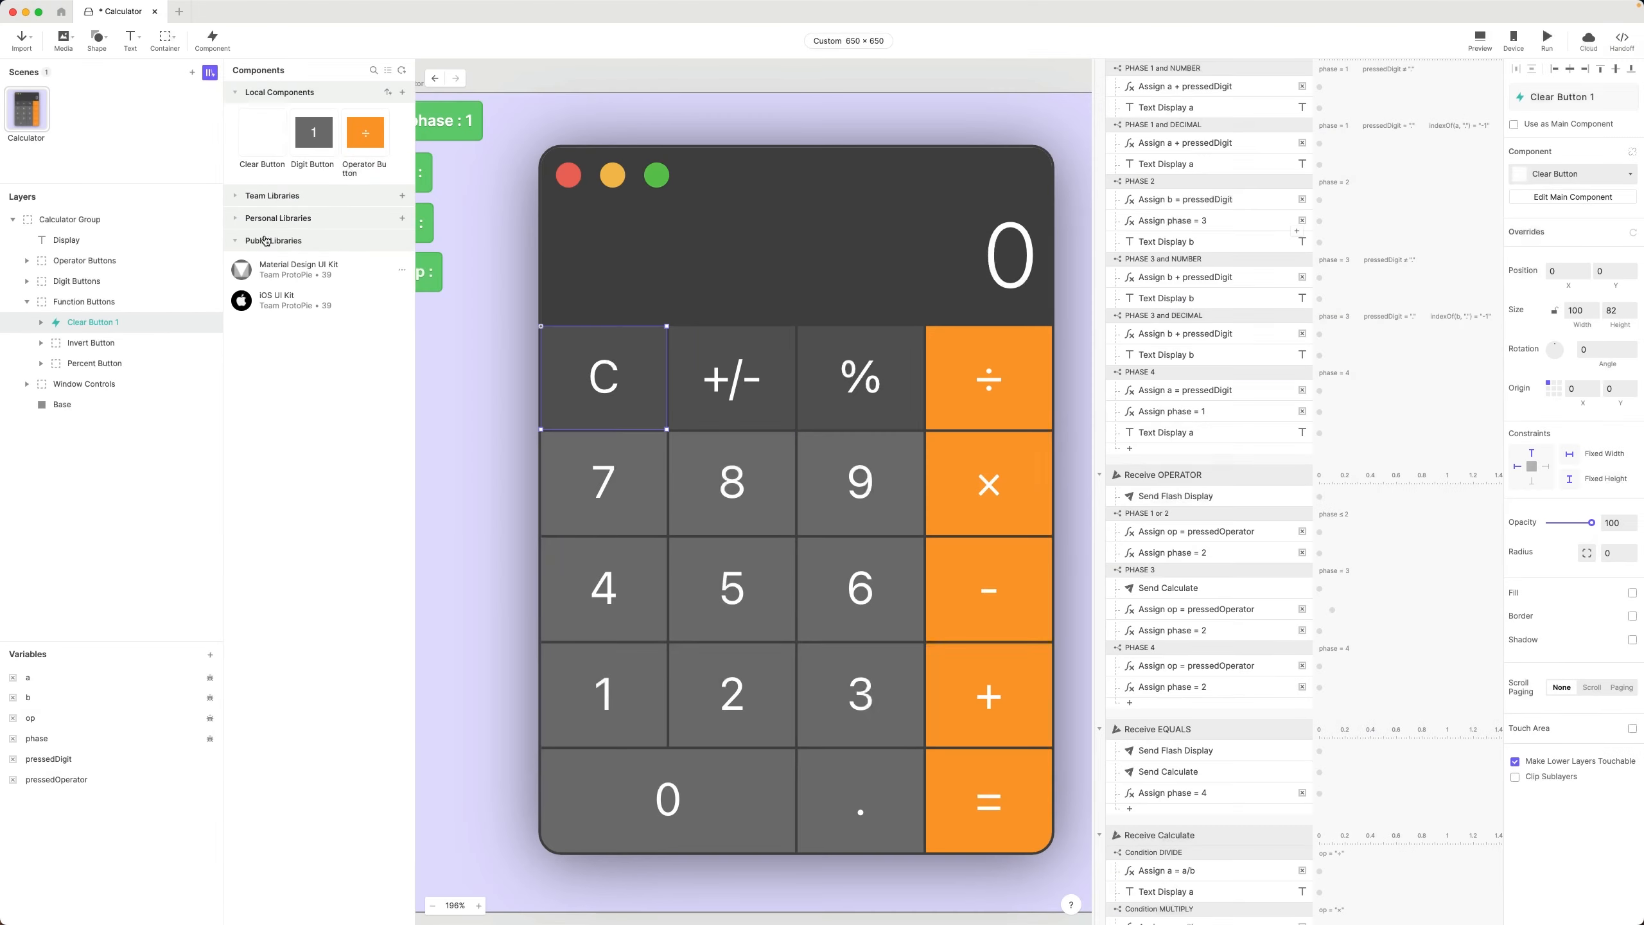
pyautogui.doubleClick(262, 164)
pyautogui.write('F')
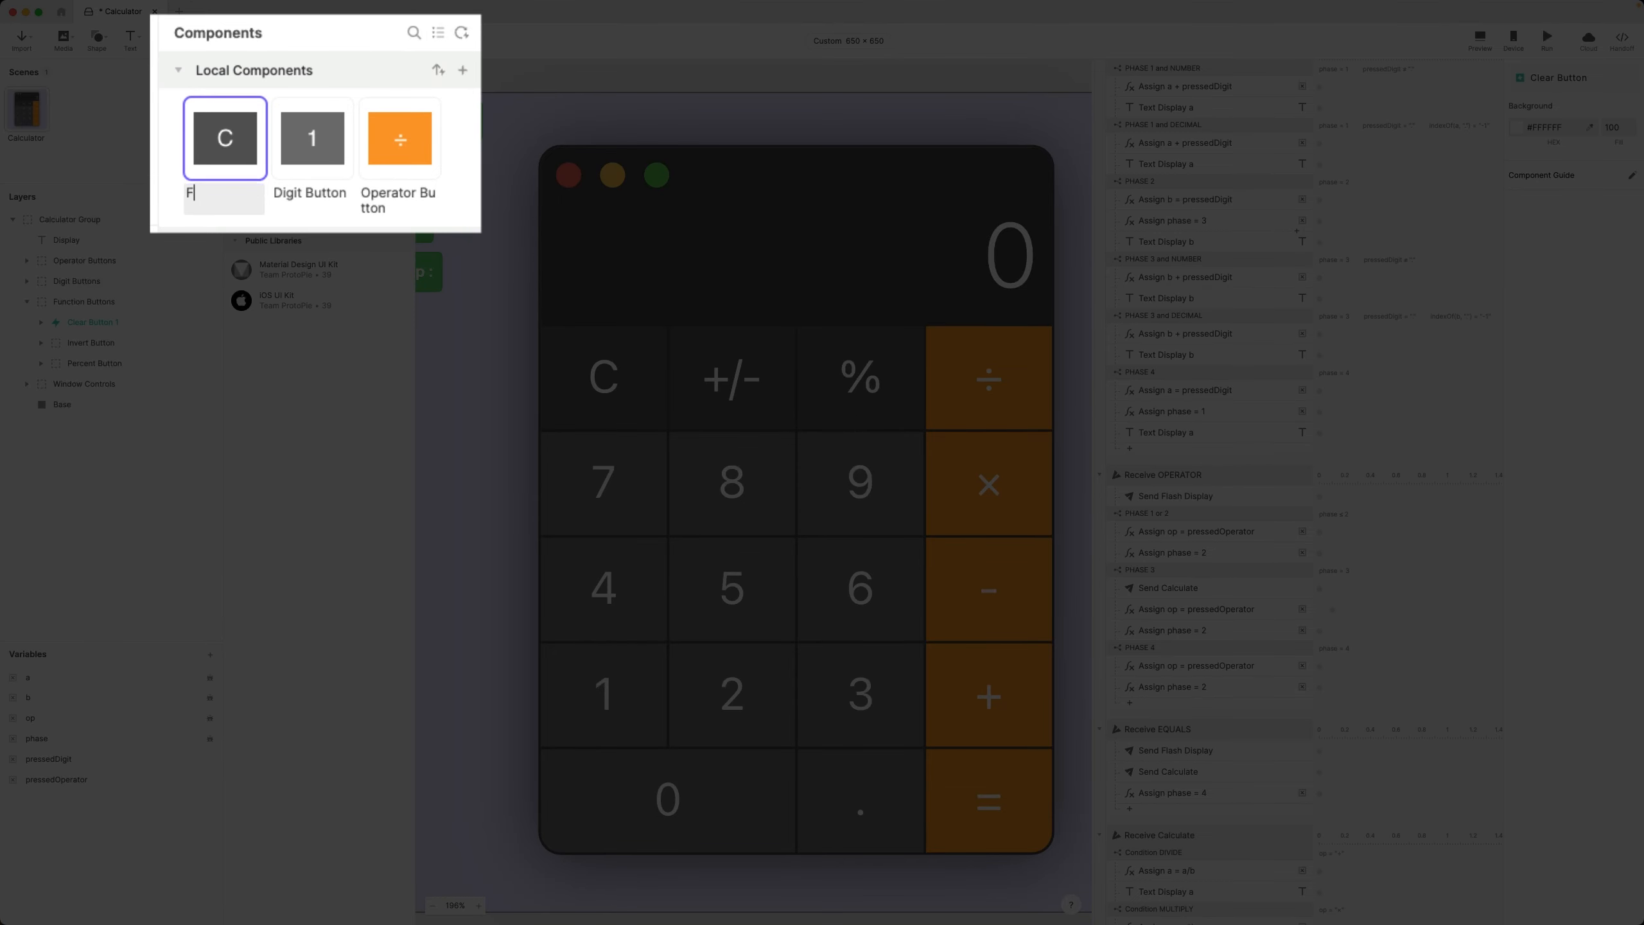
pyautogui.write('unction Button')
pyautogui.press('Return')
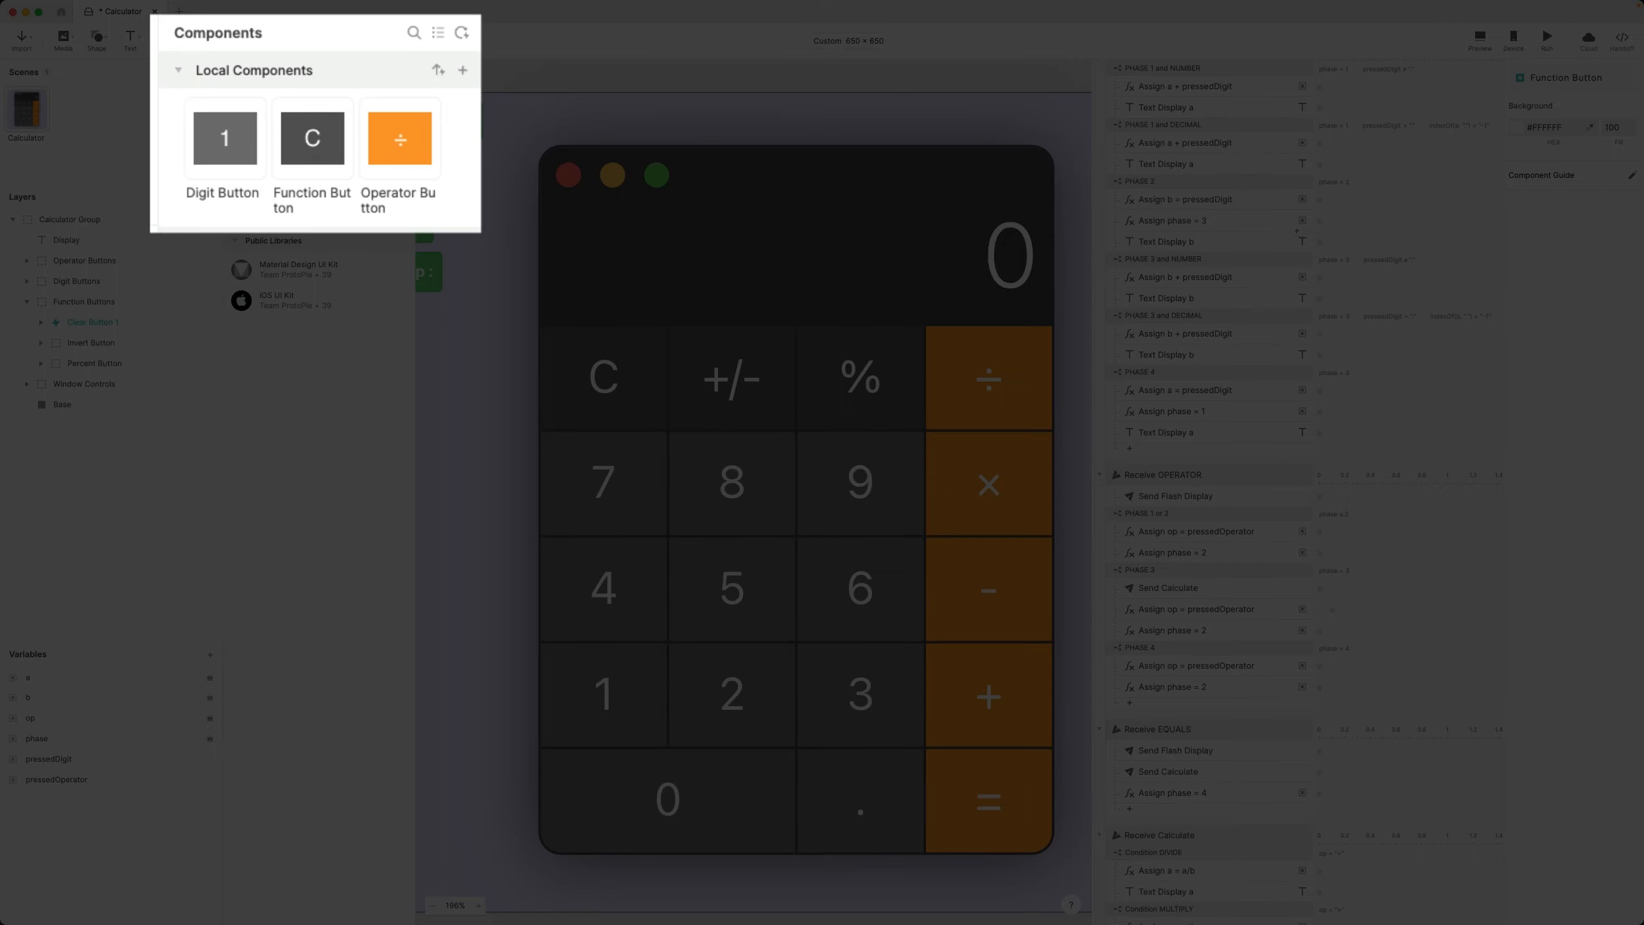
# - Rename the Clear Button 1 instance in the Function Buttons group as Clear Button
pyautogui.click(101, 323)
pyautogui.doubleClick(101, 323)
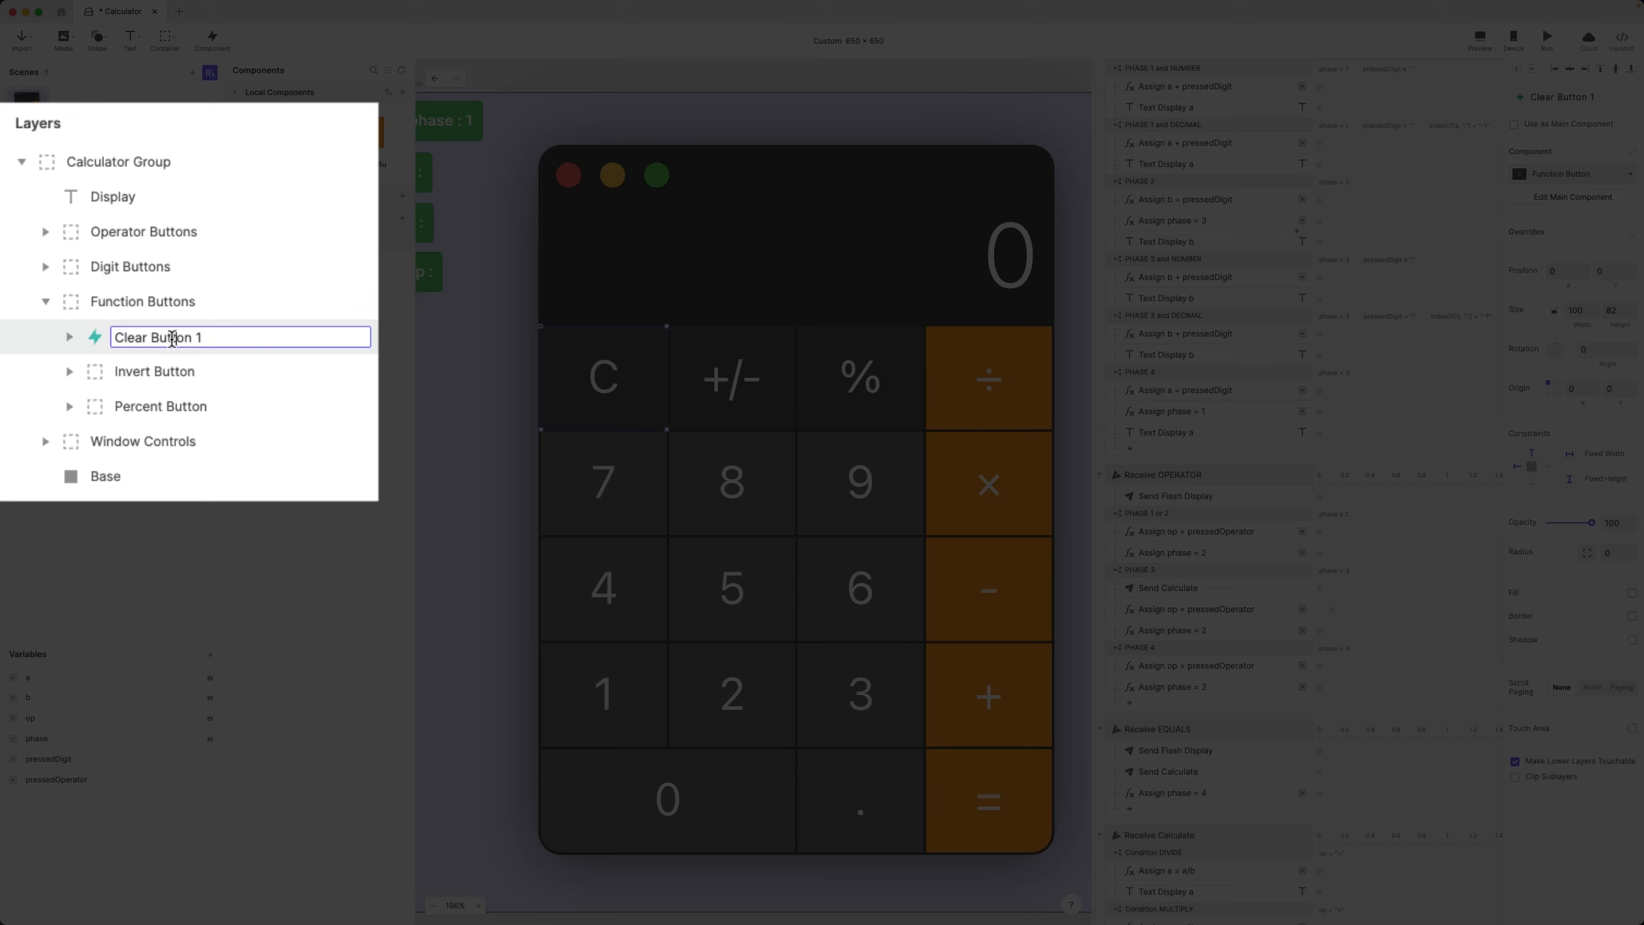
pyautogui.click(207, 336)
pyautogui.press('BackSpace')
pyautogui.press('BackSpace')
pyautogui.press('Return')
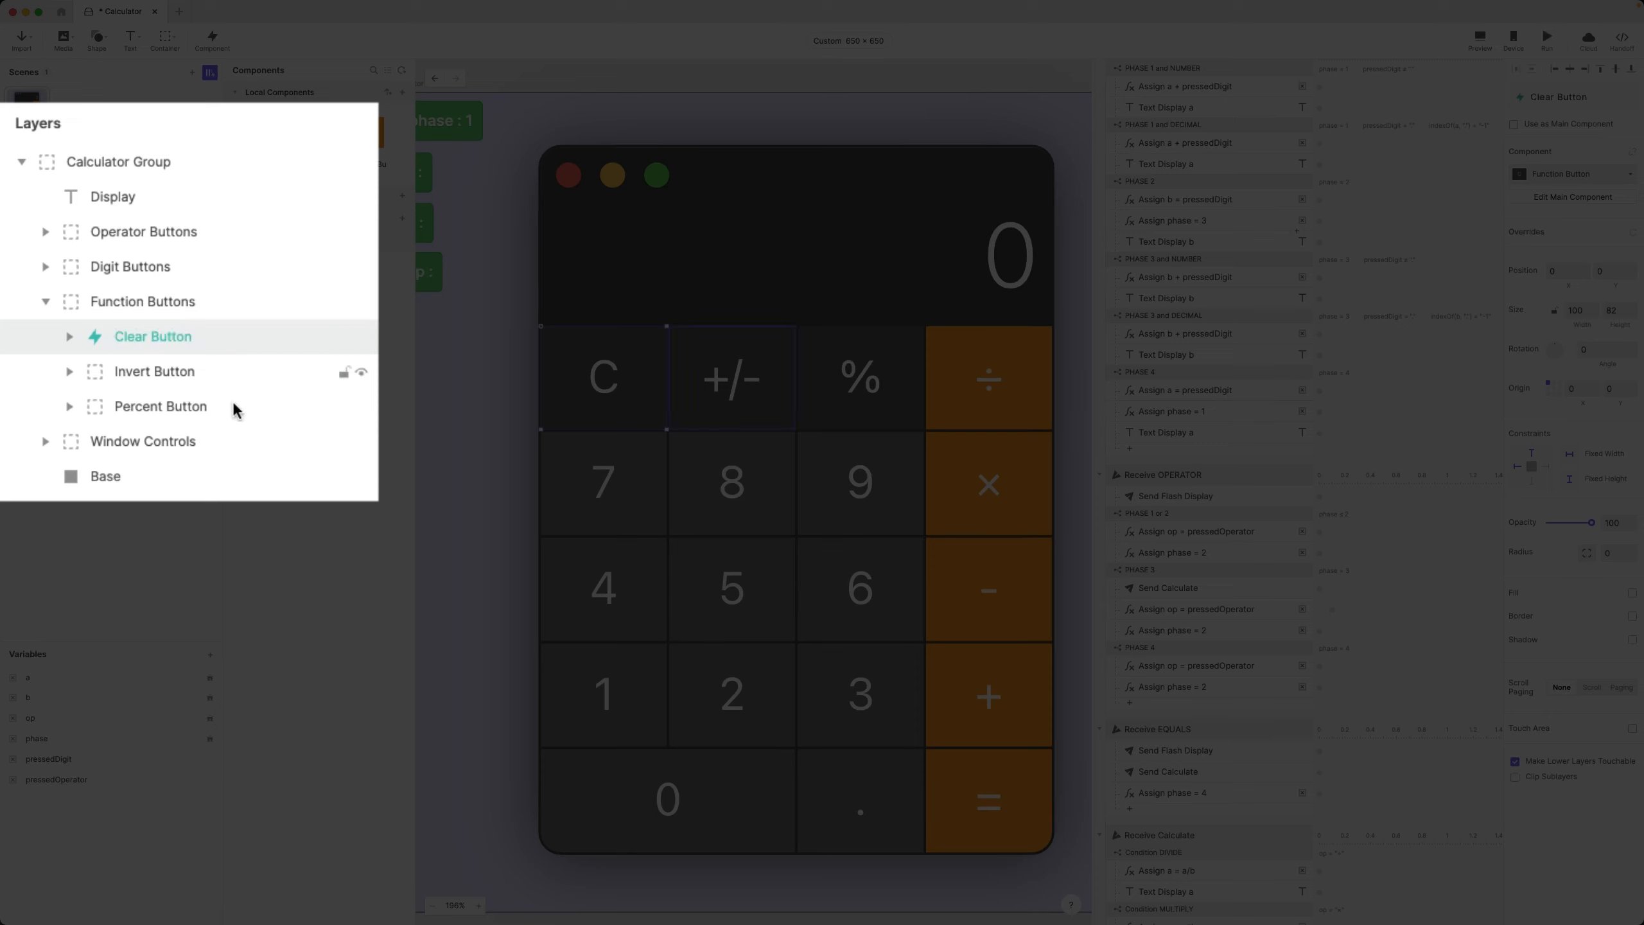
# - Delete the old Invert Button and Percent Button layers from the Function Buttons group
pyautogui.click(183, 376)
pyautogui.keyDown('shift'); pyautogui.click(185, 407); pyautogui.keyUp('shift')
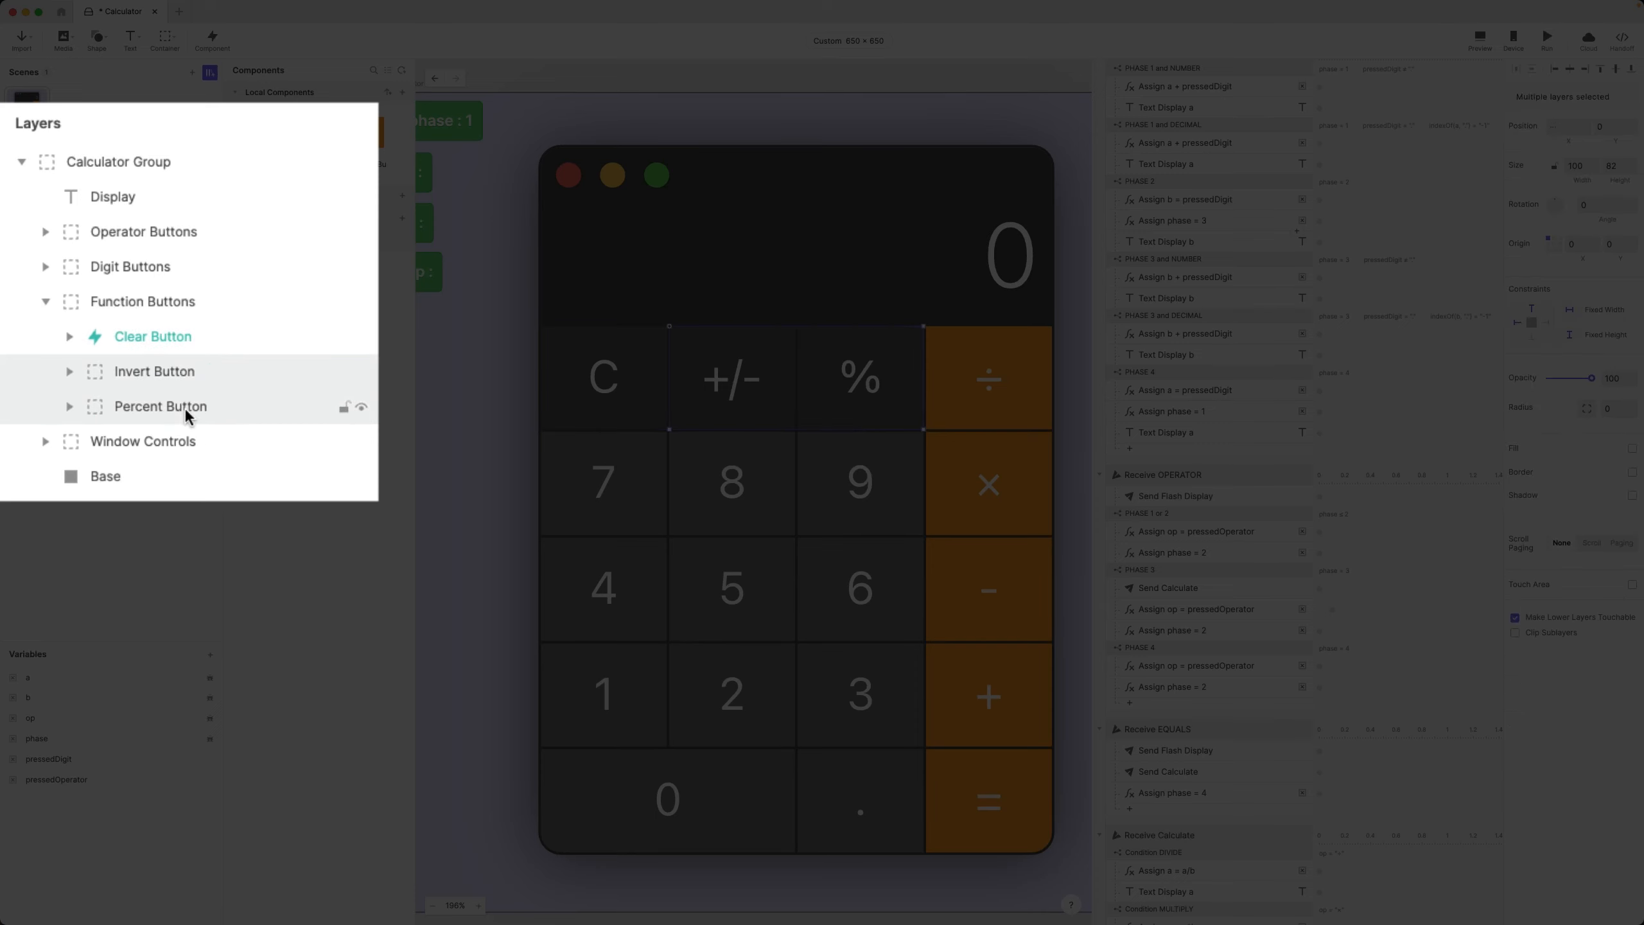
pyautogui.press('Delete')
# - Duplicate the Clear Button instance into the adjacent empty slot at X 102 and name the copy Invert Button
pyautogui.click(149, 334)
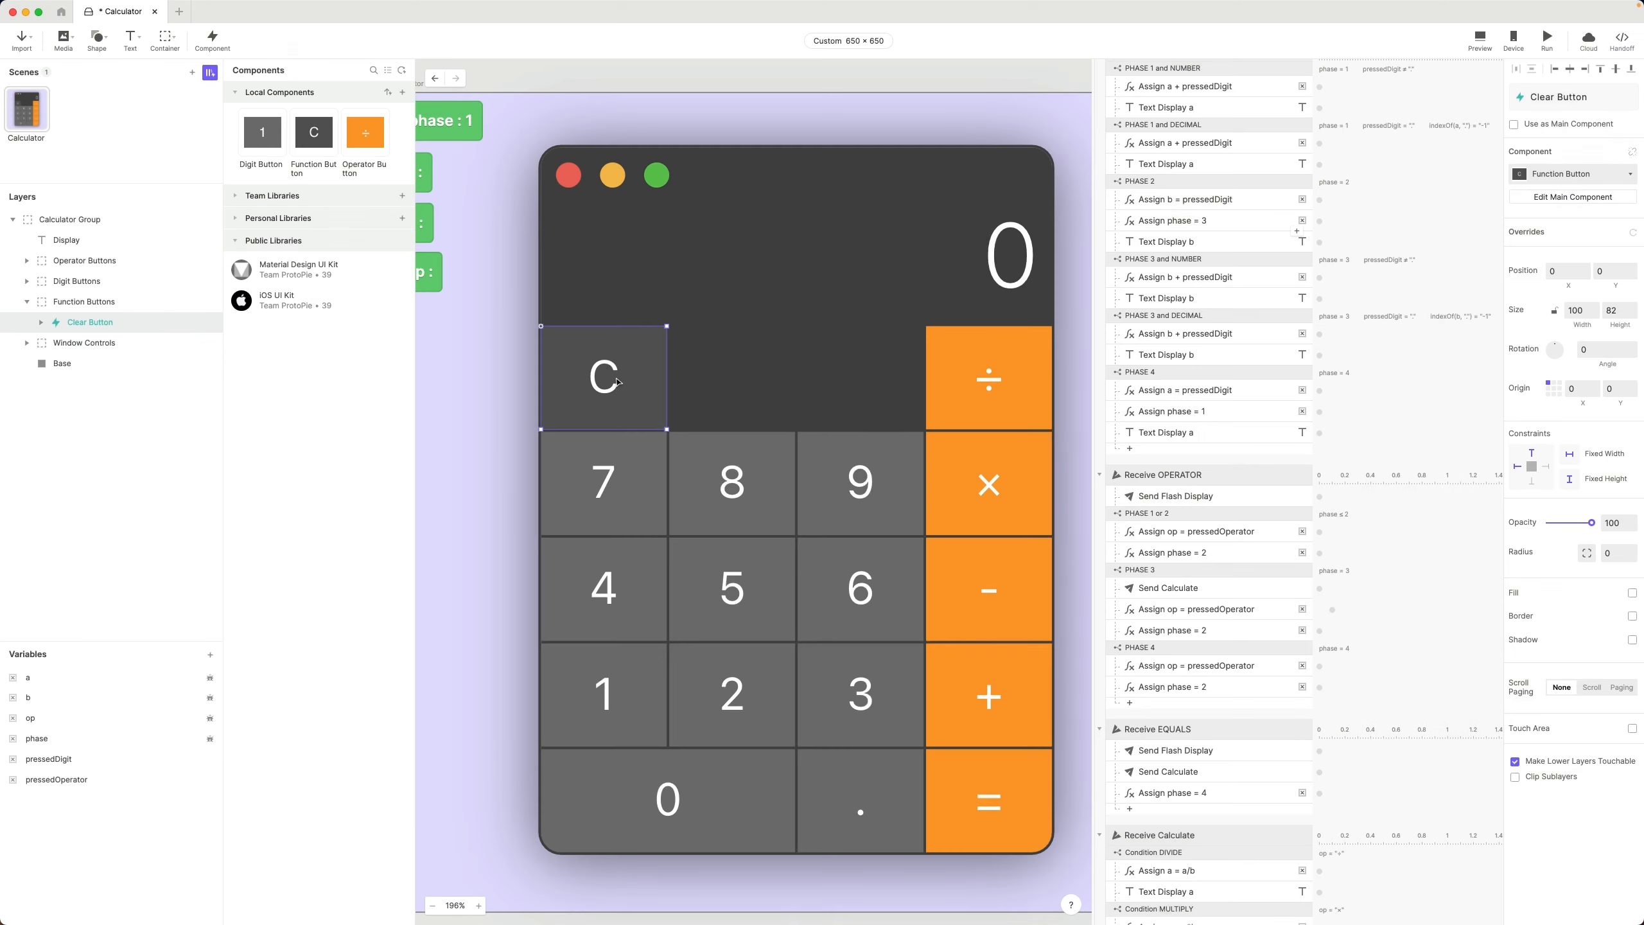
pyautogui.moveTo(611, 378); pyautogui.dragTo(740, 377)
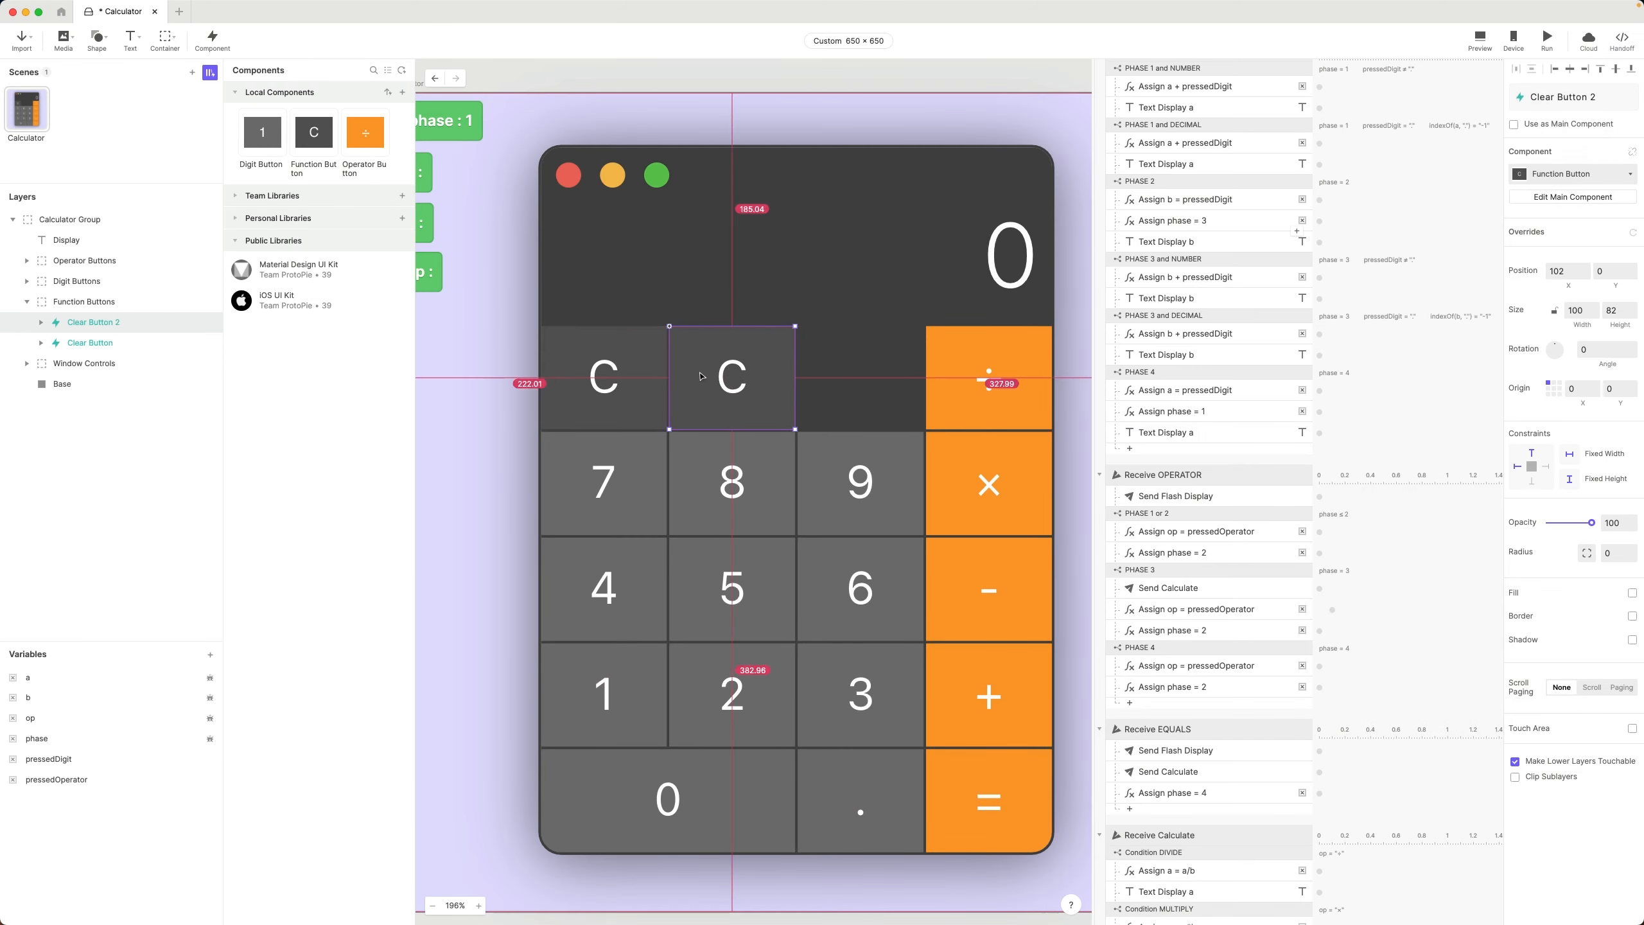
pyautogui.doubleClick(71, 324)
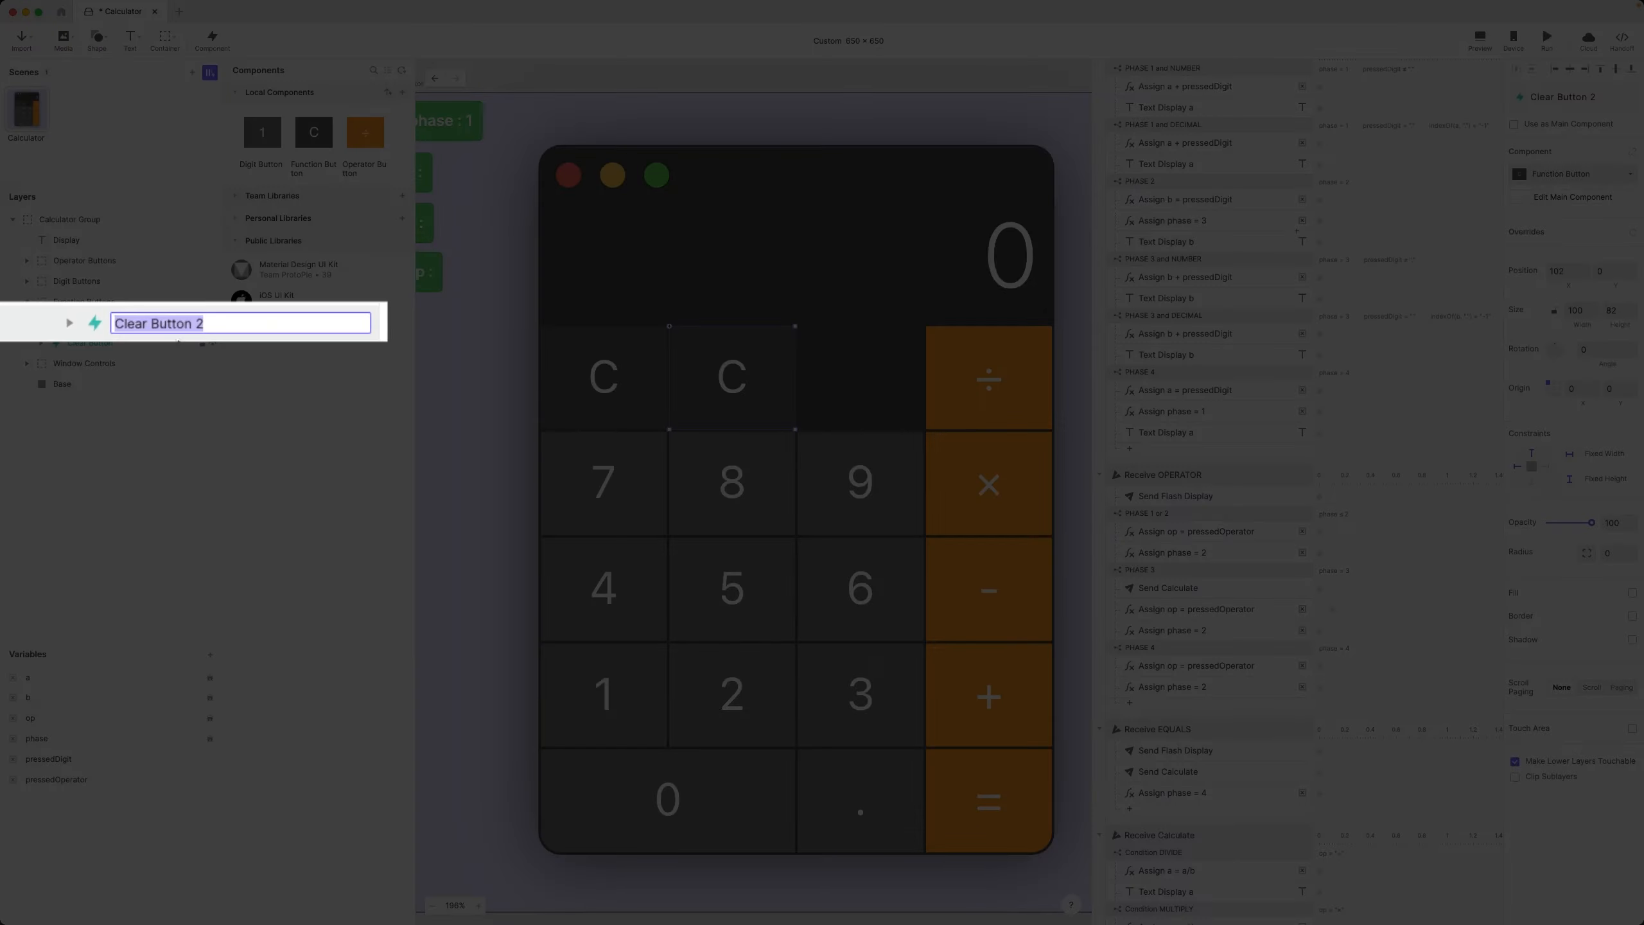
pyautogui.write('Invert Button')
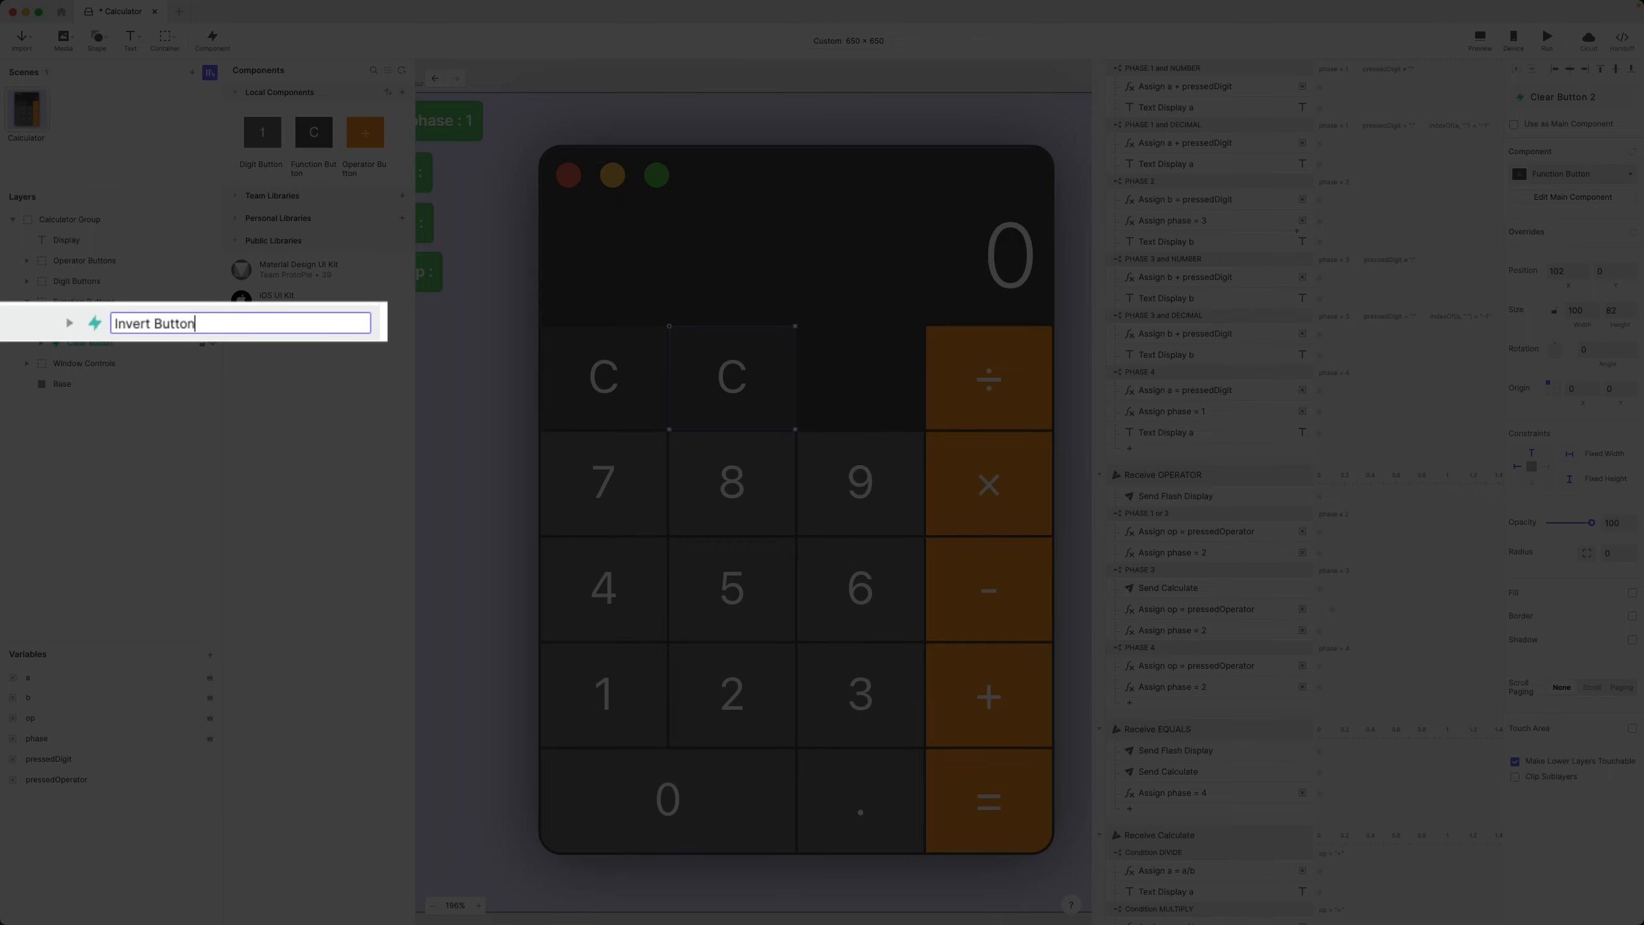
pyautogui.press('Return')
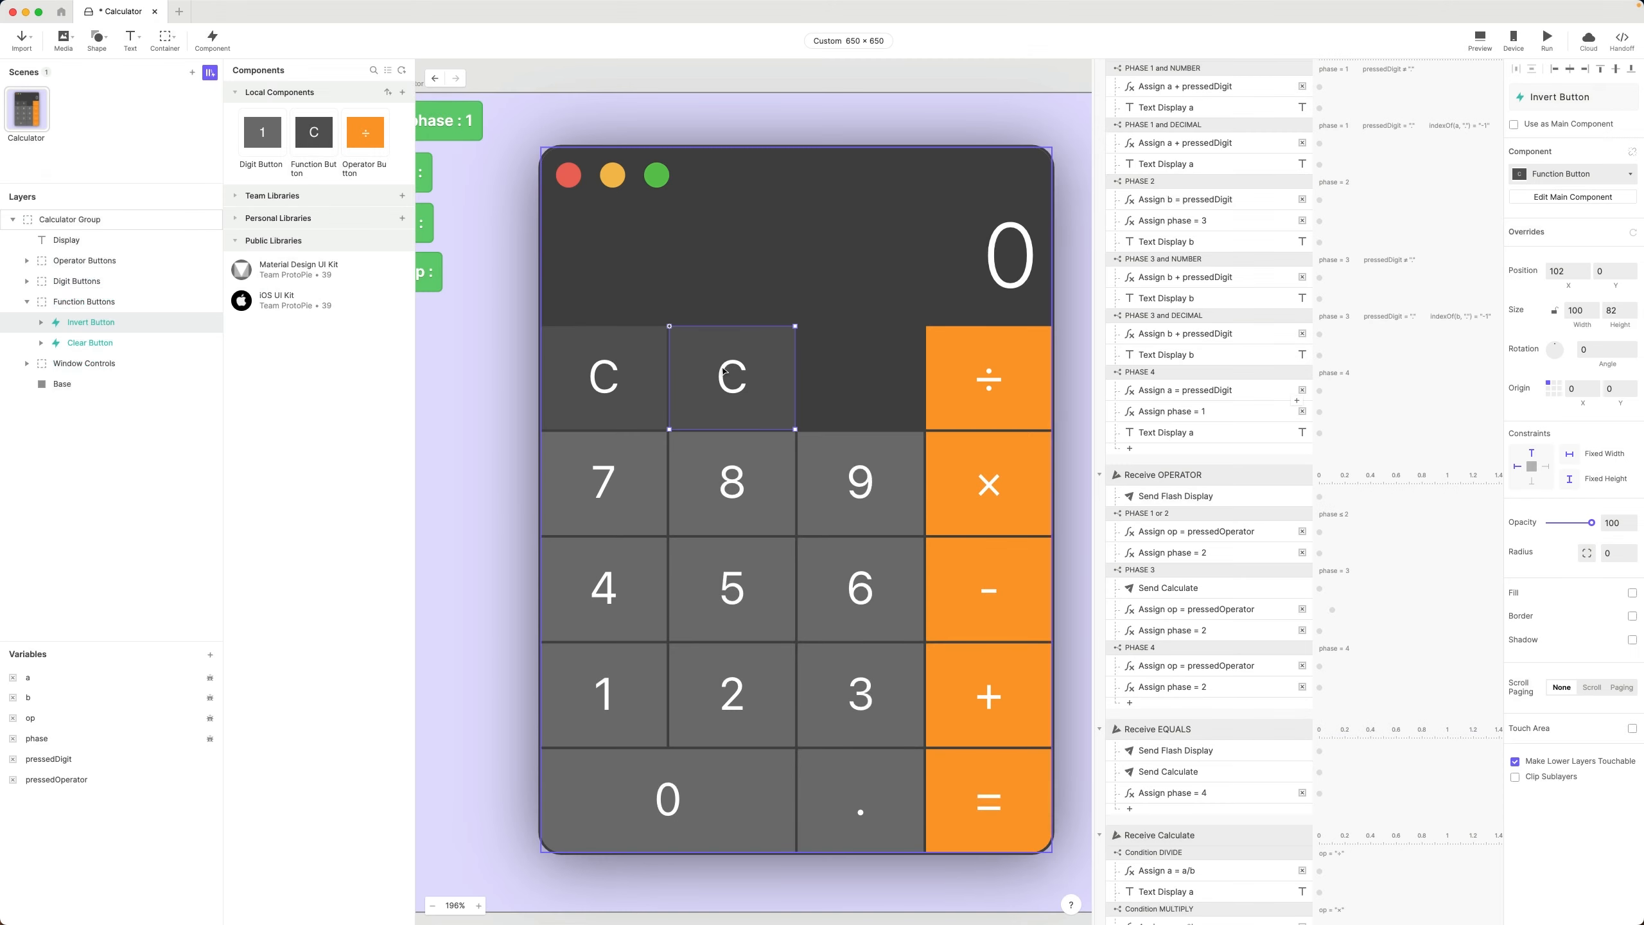
# - Duplicate the Invert Button instance into the empty slot beside the divide key at X 204 and name it Percent Button
pyautogui.moveTo(735, 375); pyautogui.dragTo(860, 371)
pyautogui.doubleClick(95, 321)
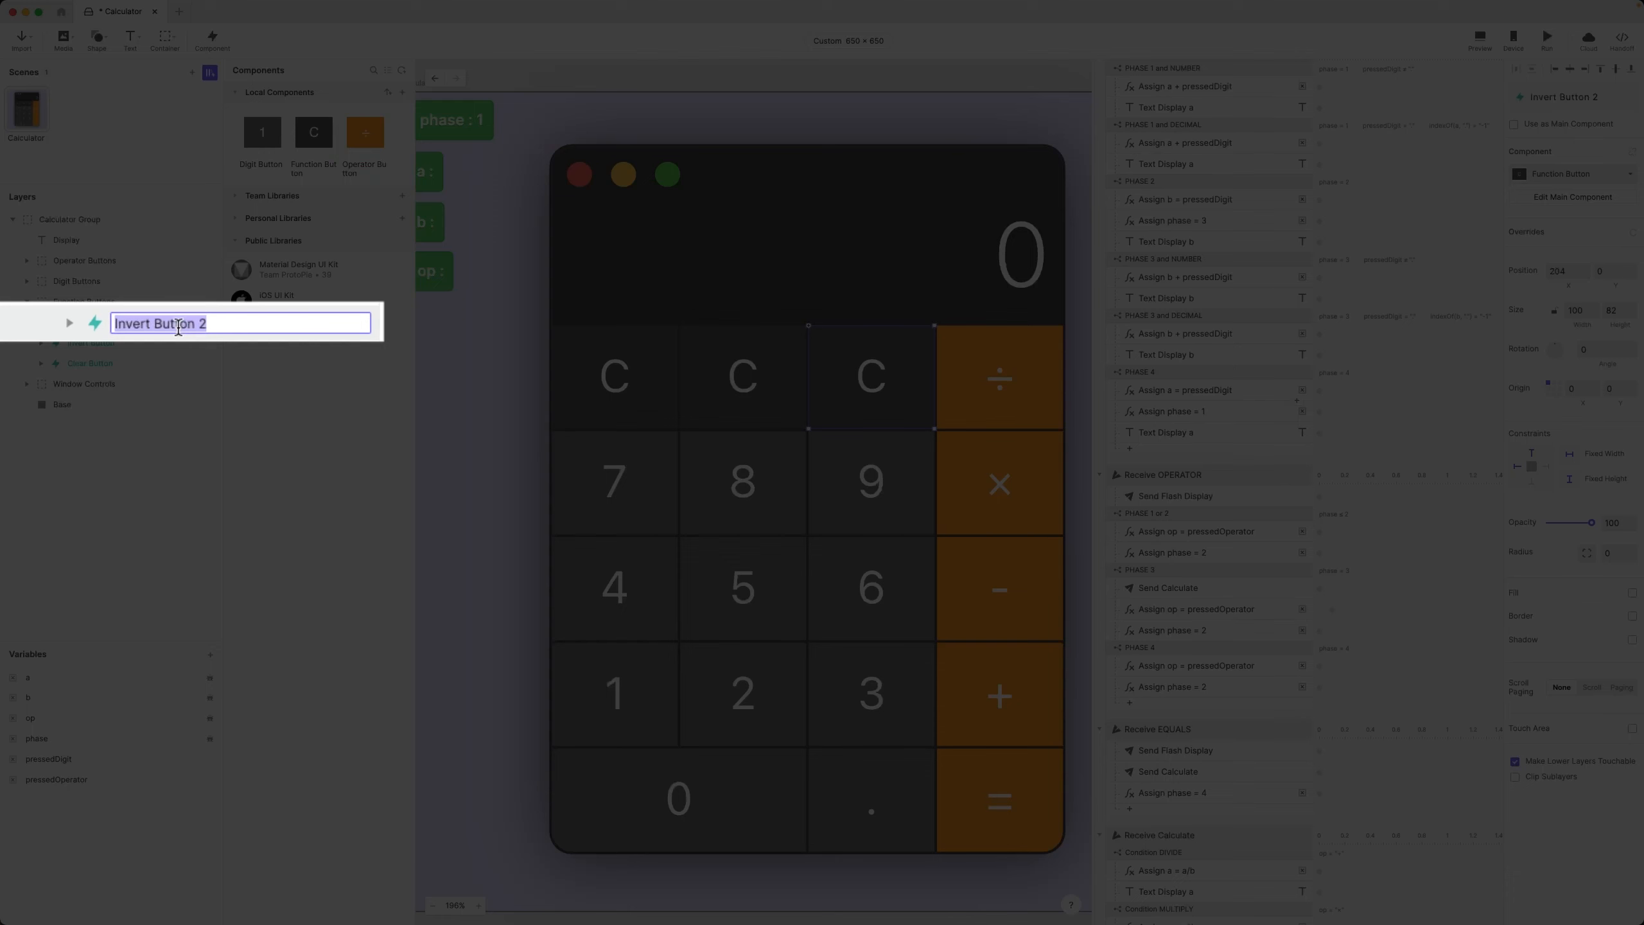
pyautogui.write('Percent Bu')
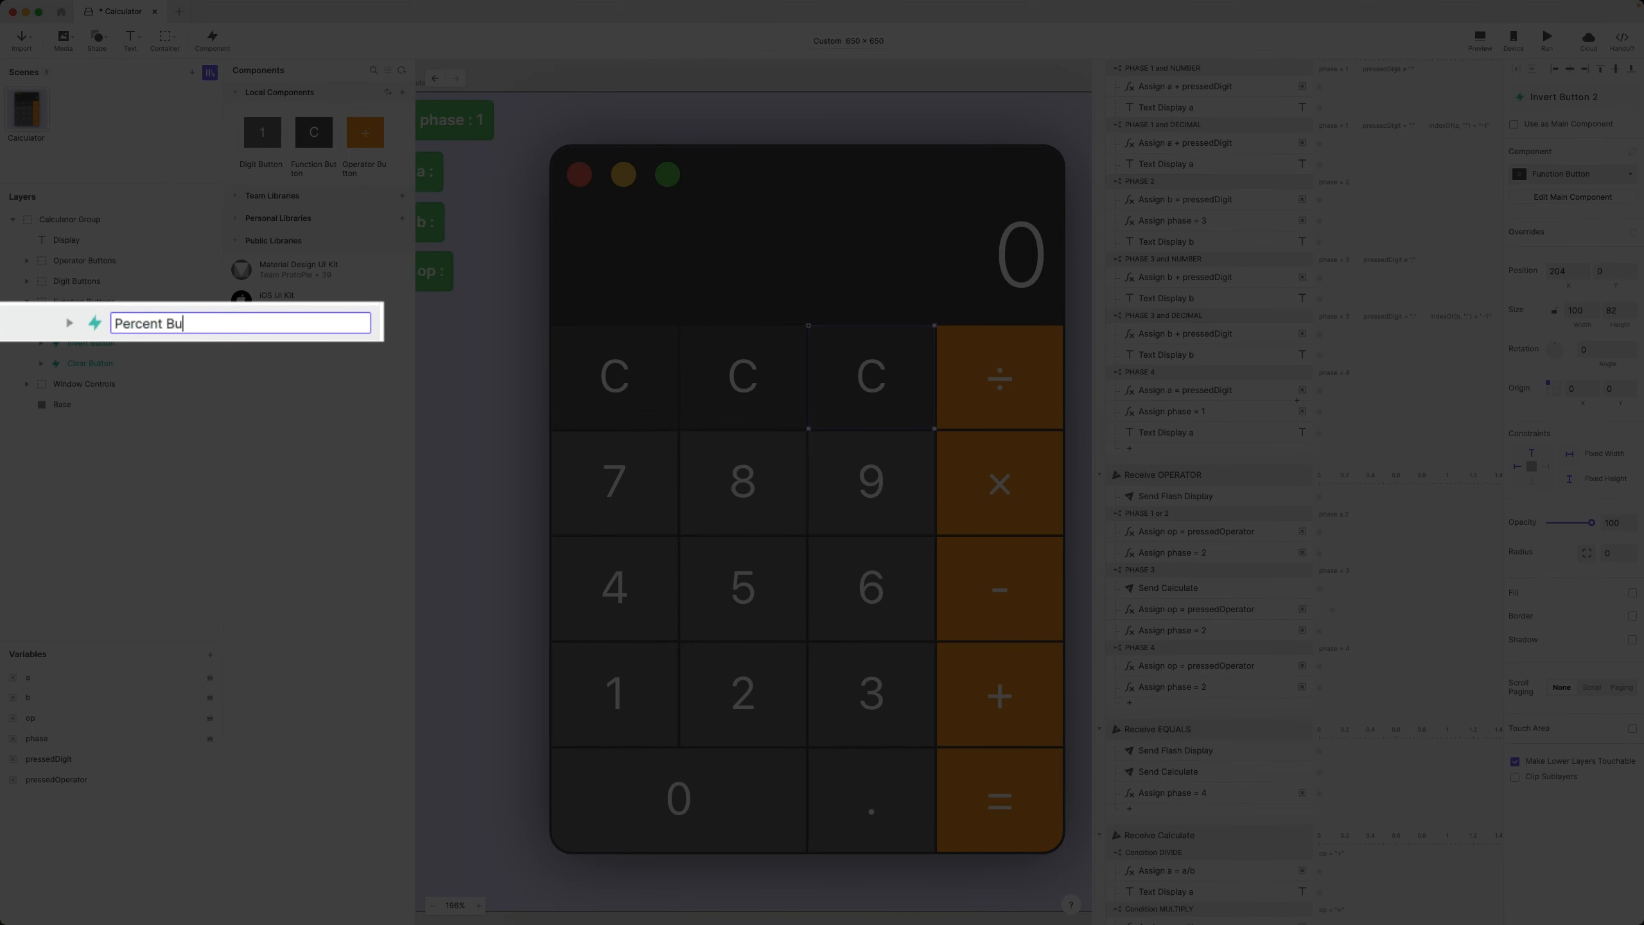
pyautogui.write('tton')
pyautogui.press('Return')
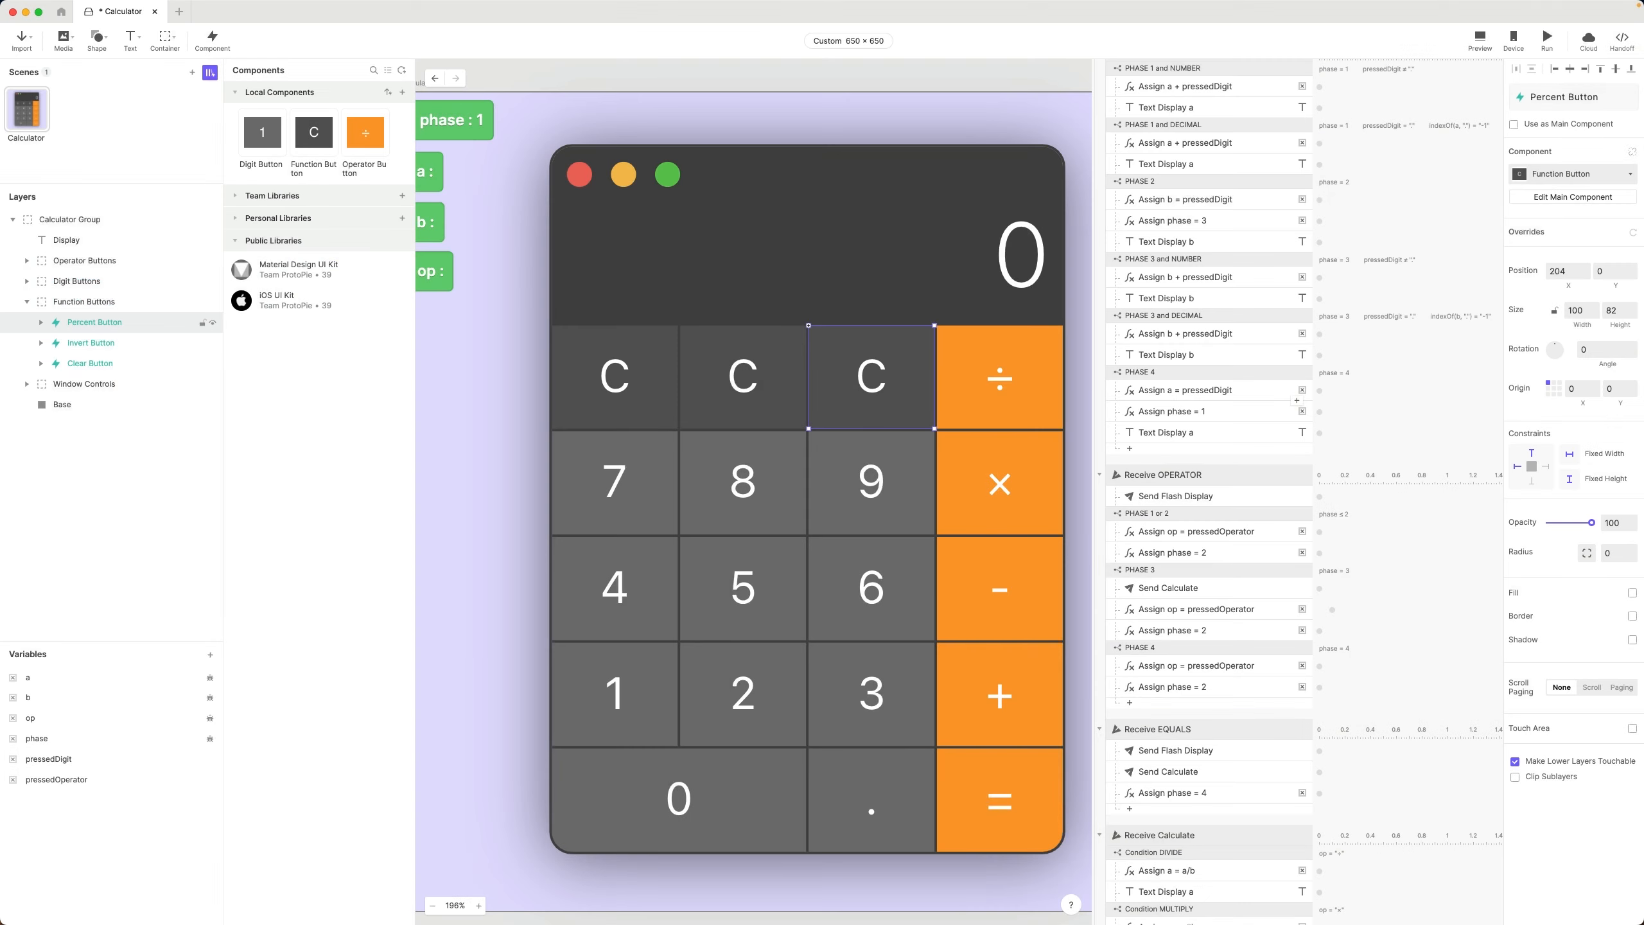
# - Change the Invert Button's label to +/- and the Percent Button's label to %
pyautogui.doubleClick(744, 385)
pyautogui.write('+/-')
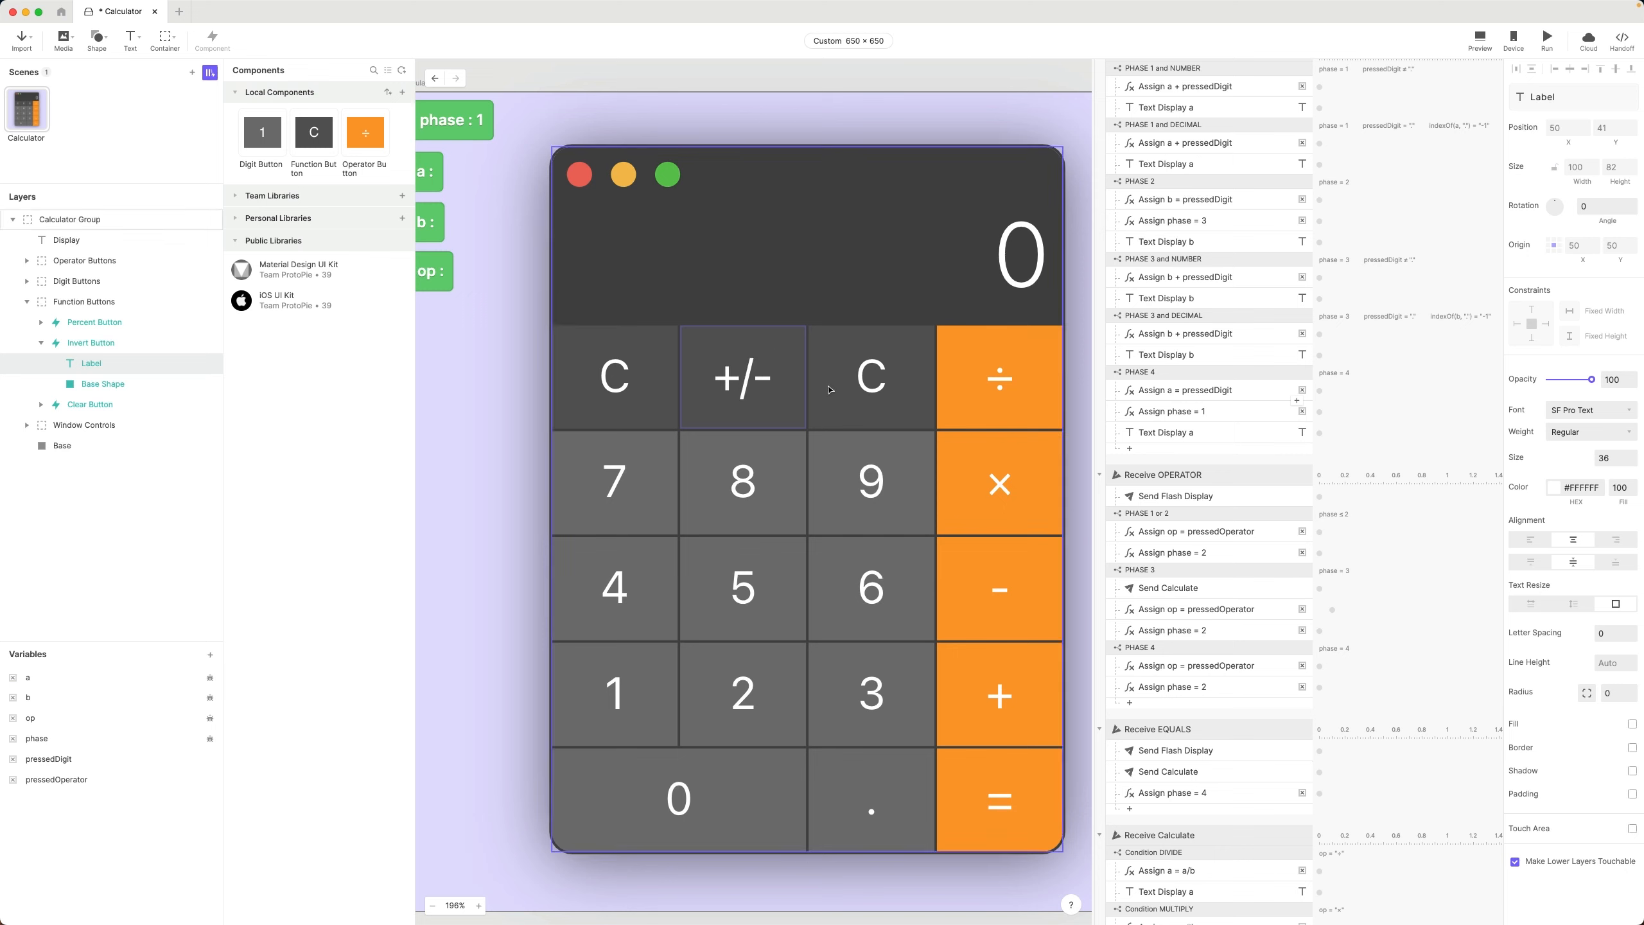
pyautogui.doubleClick(883, 385)
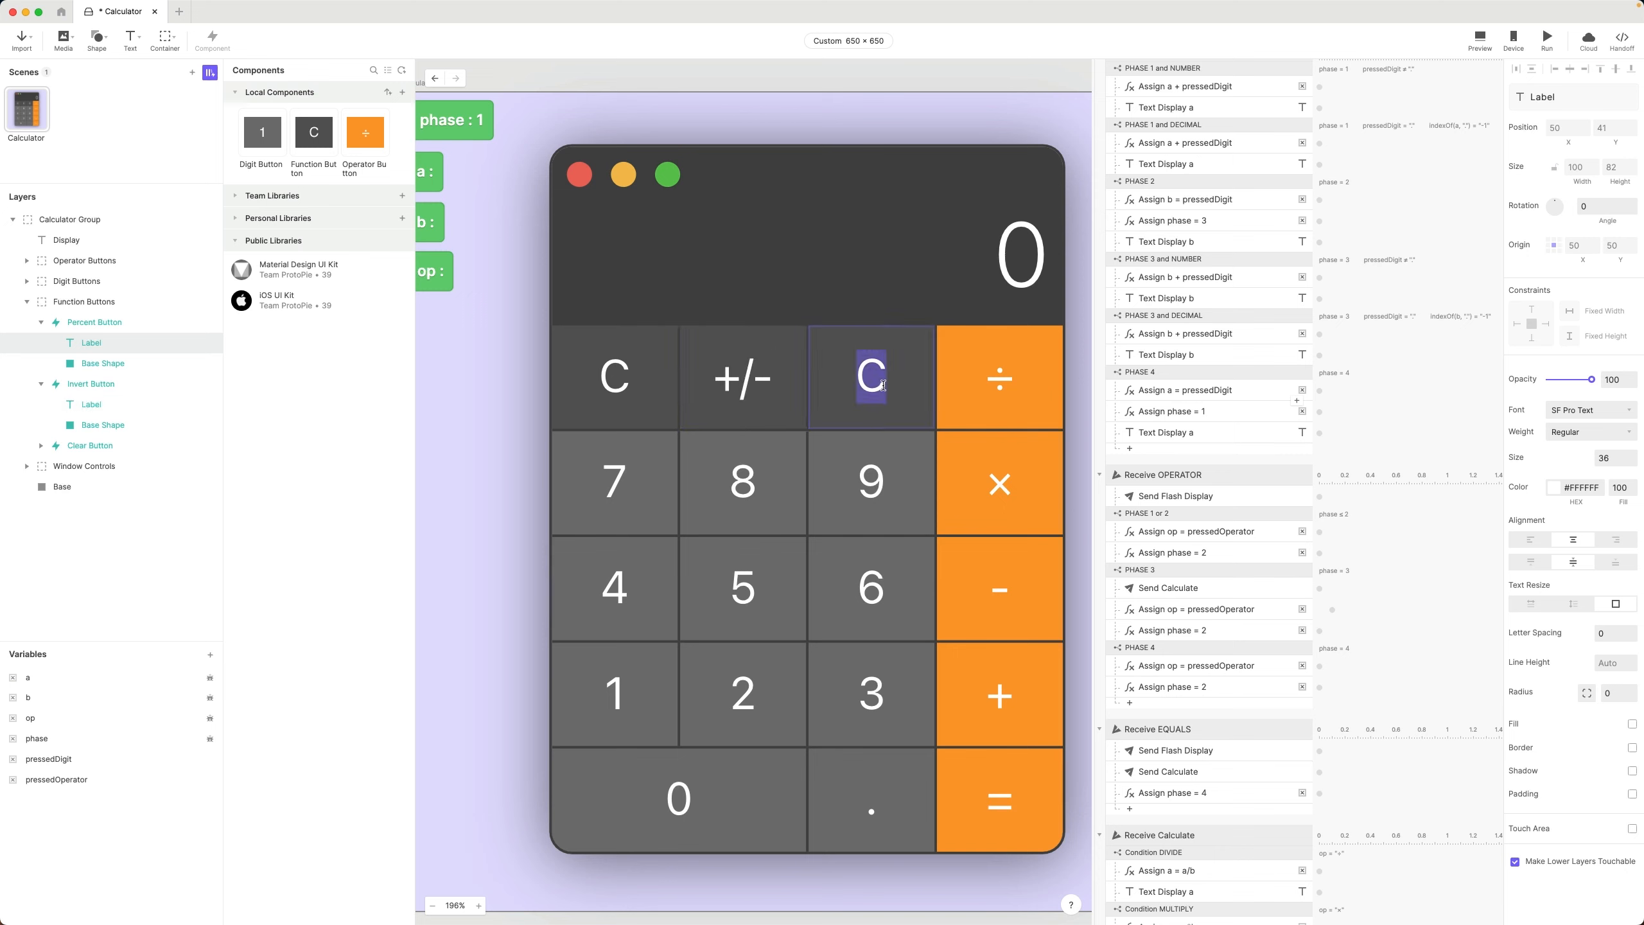
pyautogui.write('%')
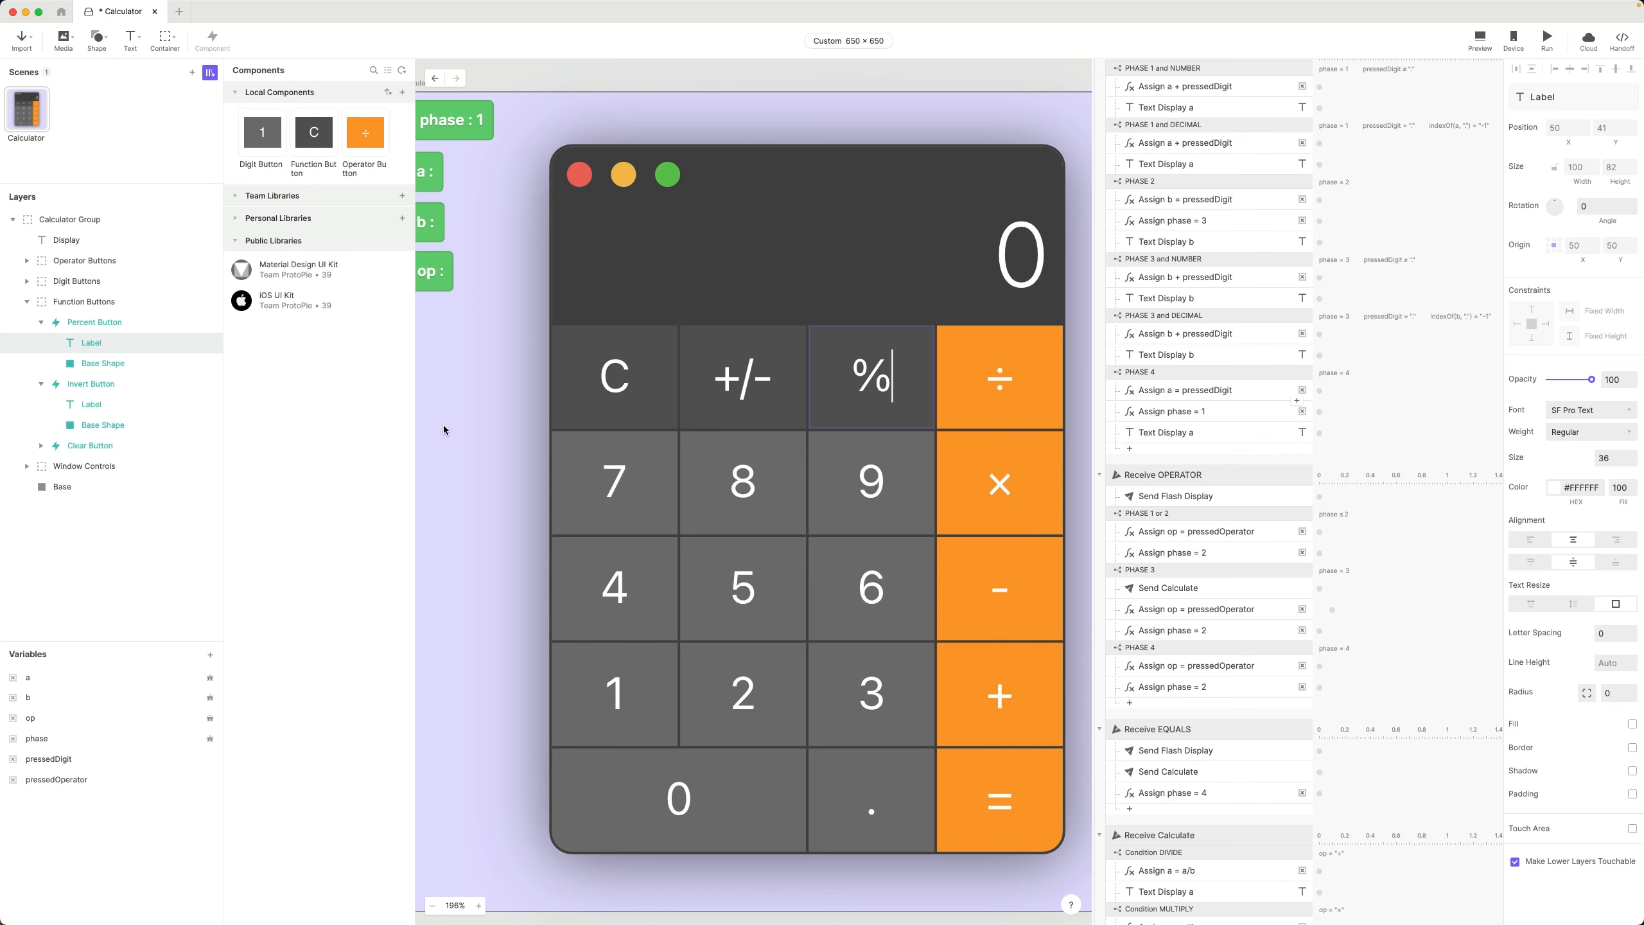
pyautogui.press('Escape')
pyautogui.click(464, 444)
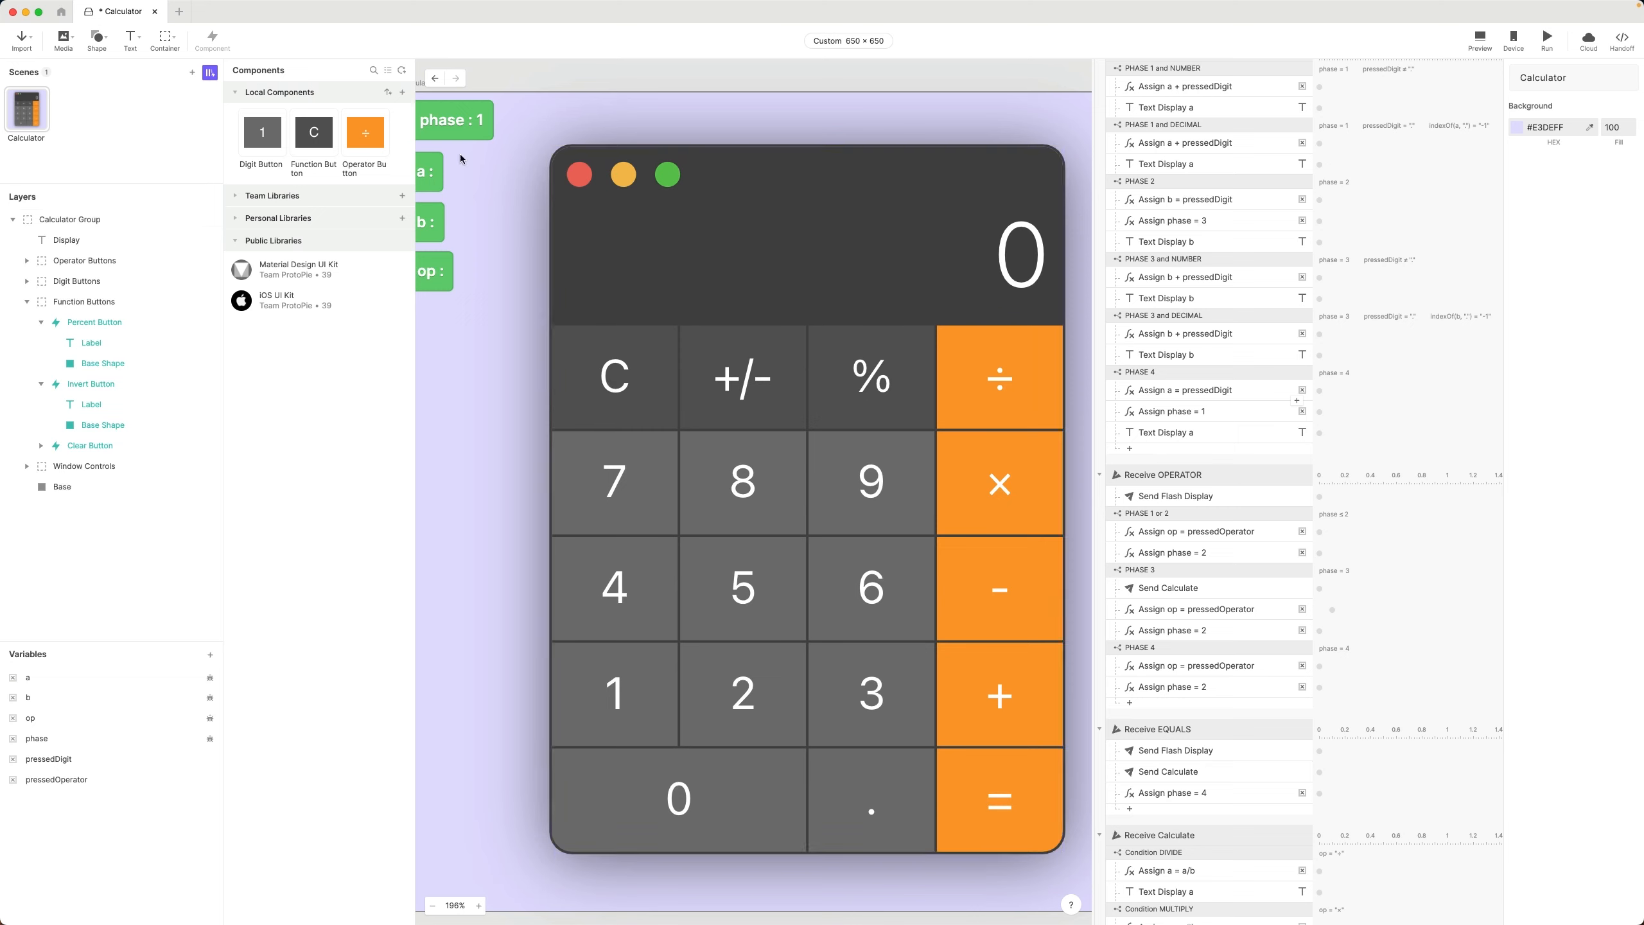
# - Add a Tap trigger on the Clear Button after the Receive Flash Display trigger and name it Tap Clear Button
pyautogui.scroll(-3, 1184, 452)
pyautogui.scroll(-12, 1184, 451)
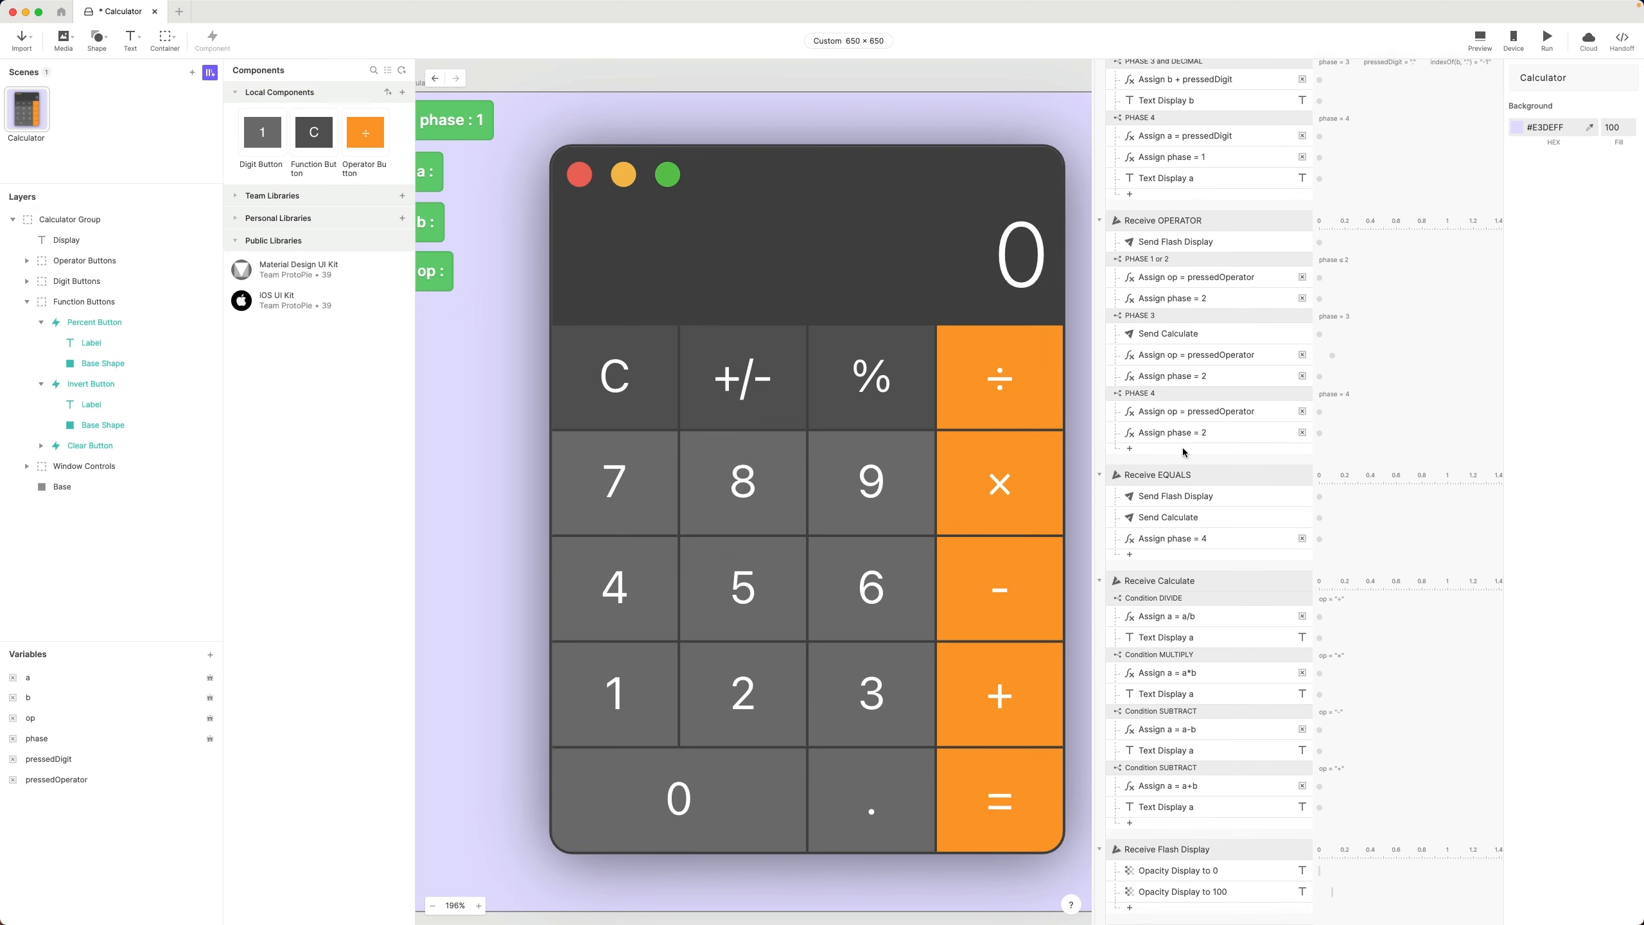
pyautogui.click(1204, 698)
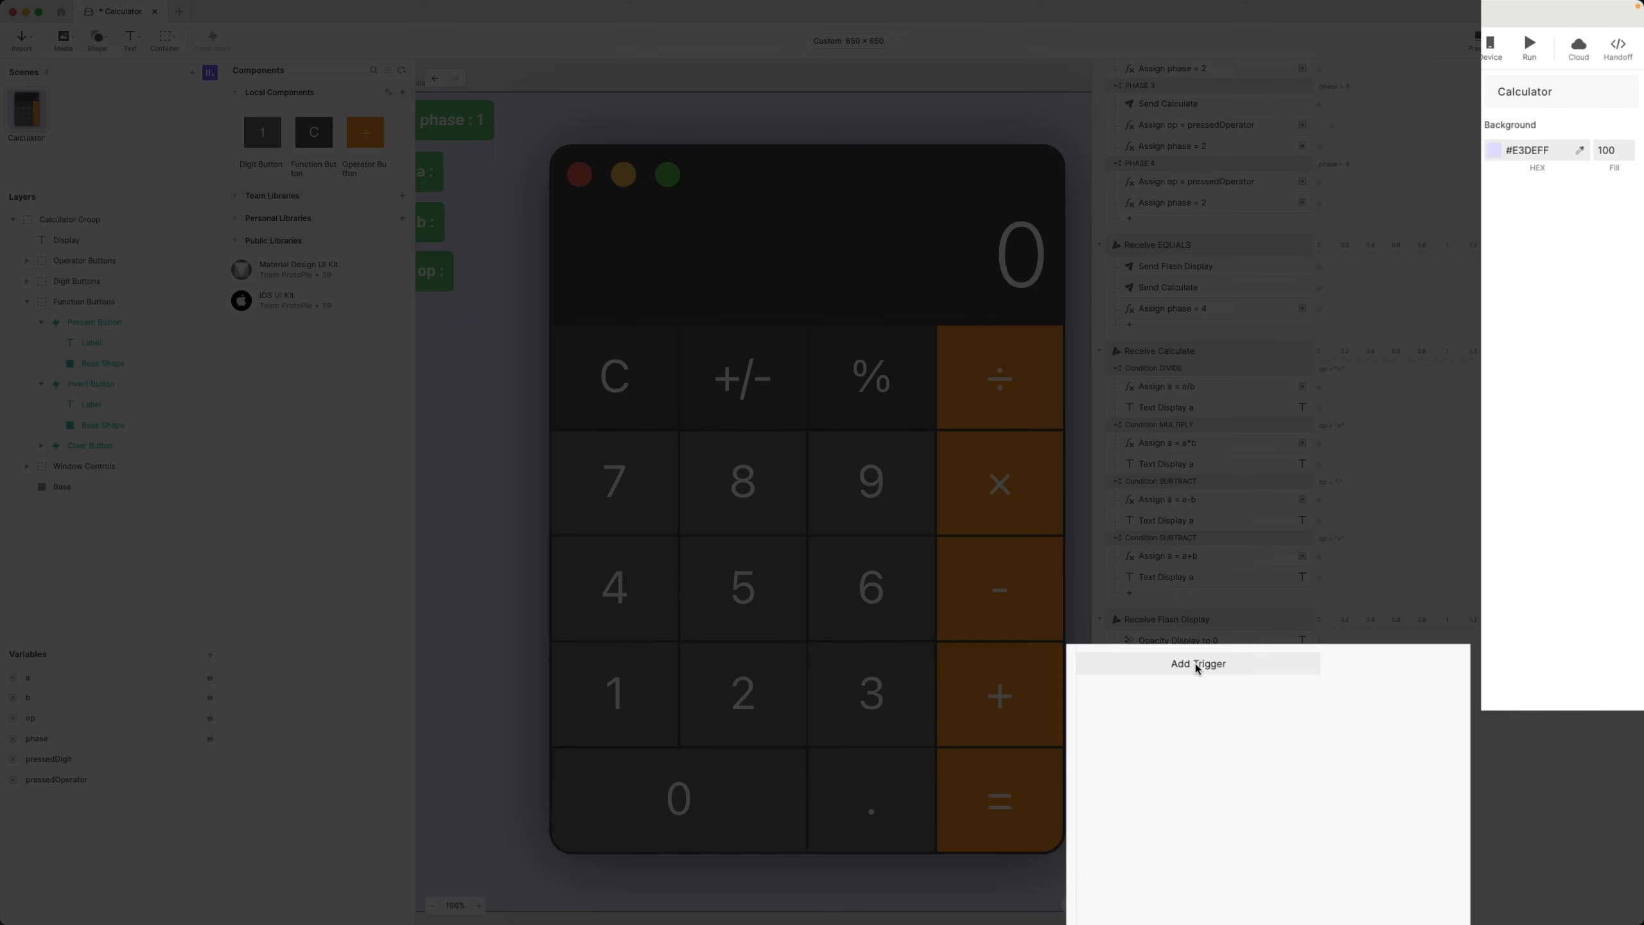
pyautogui.click(1111, 706)
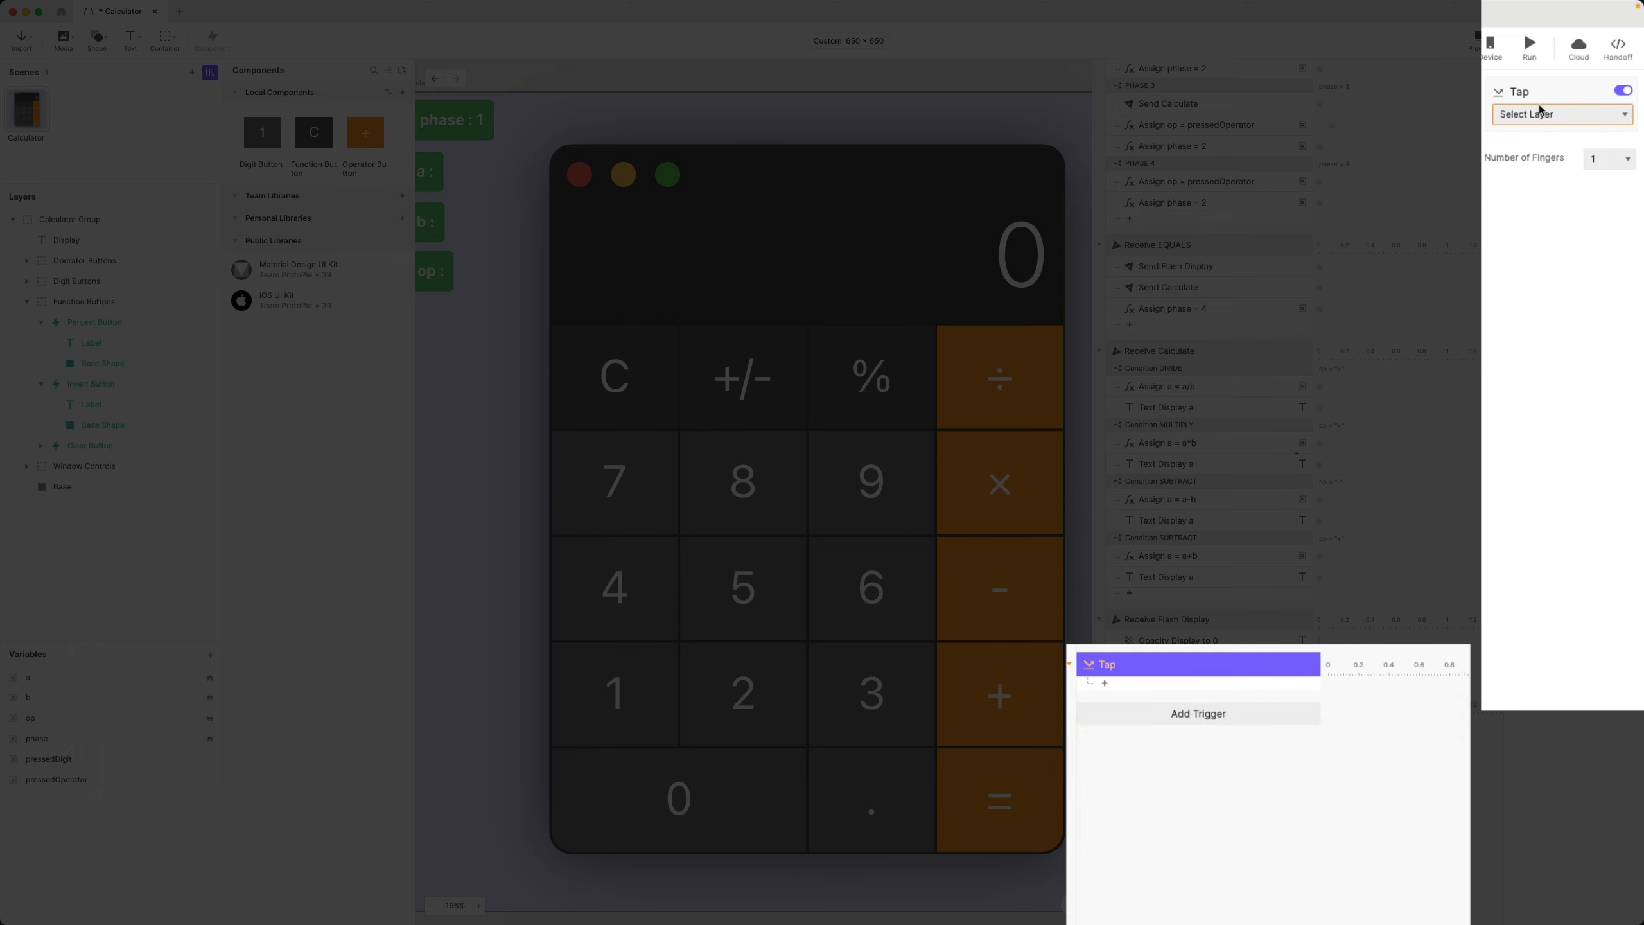
pyautogui.click(1560, 114)
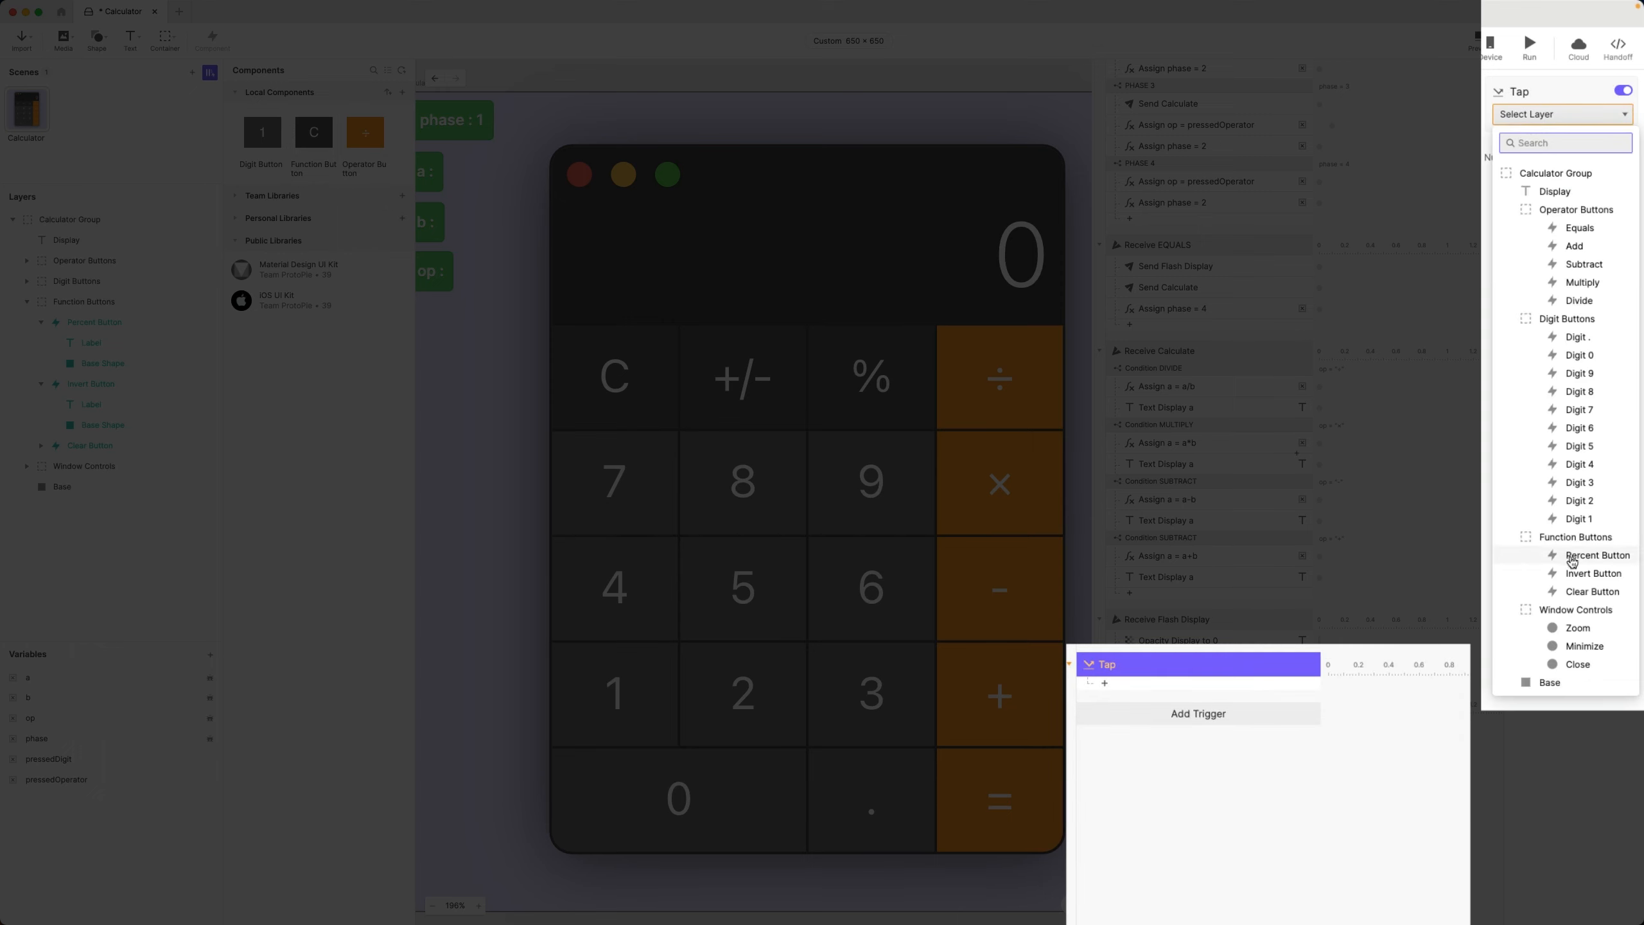
pyautogui.click(1589, 592)
pyautogui.doubleClick(1108, 664)
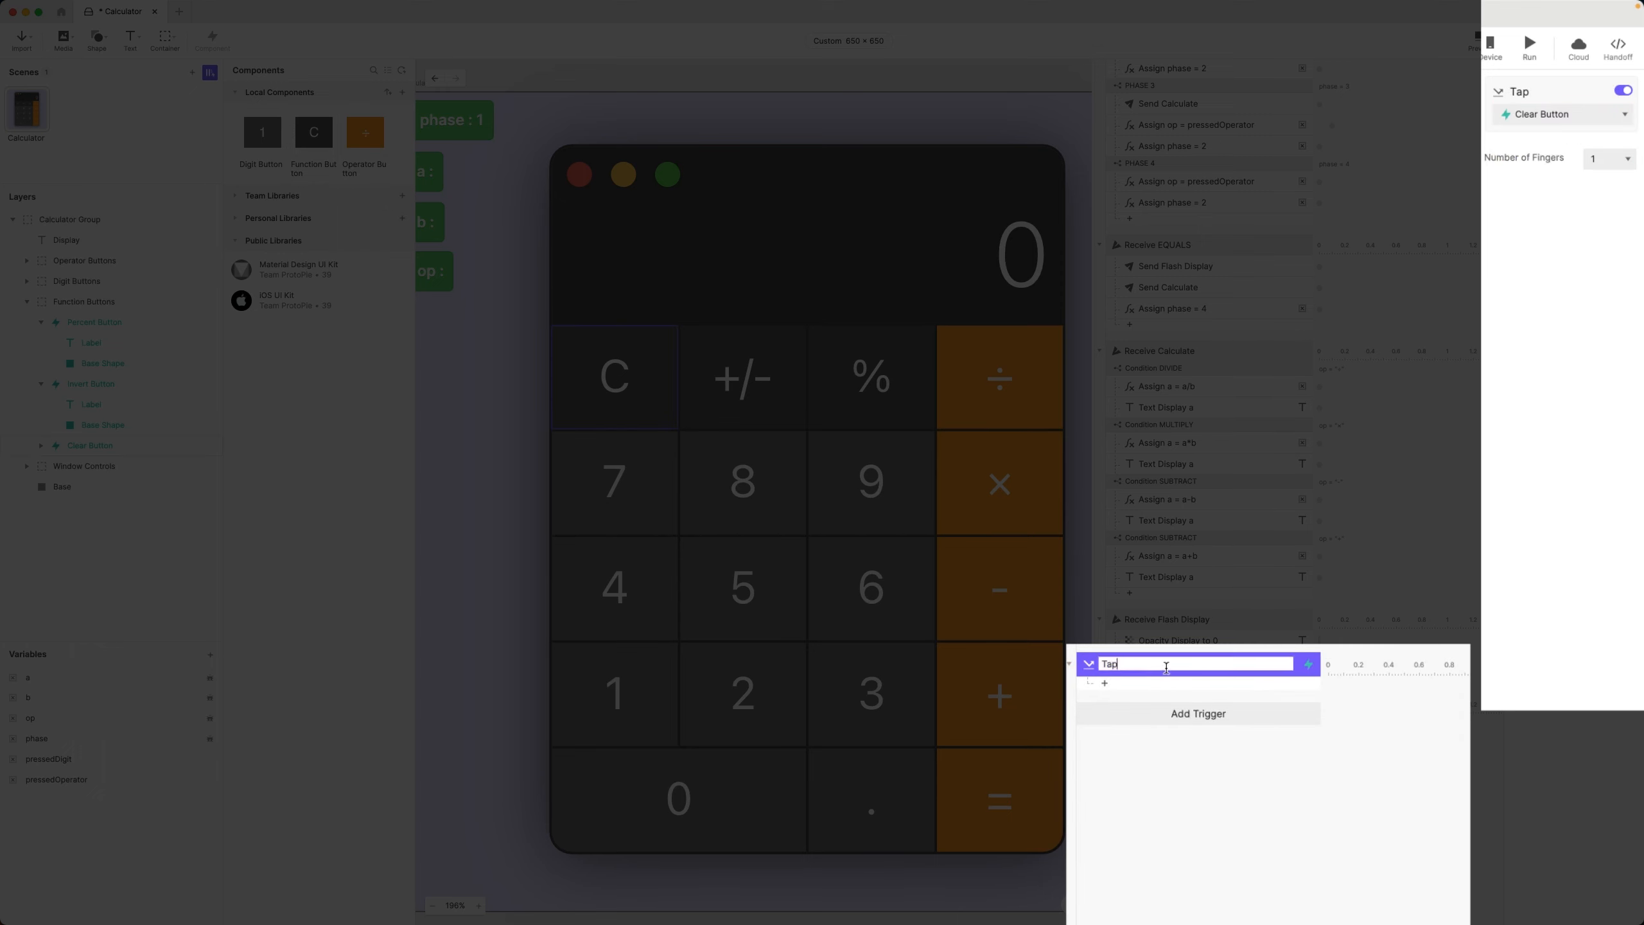
pyautogui.write('Clear Button')
pyautogui.press('Return')
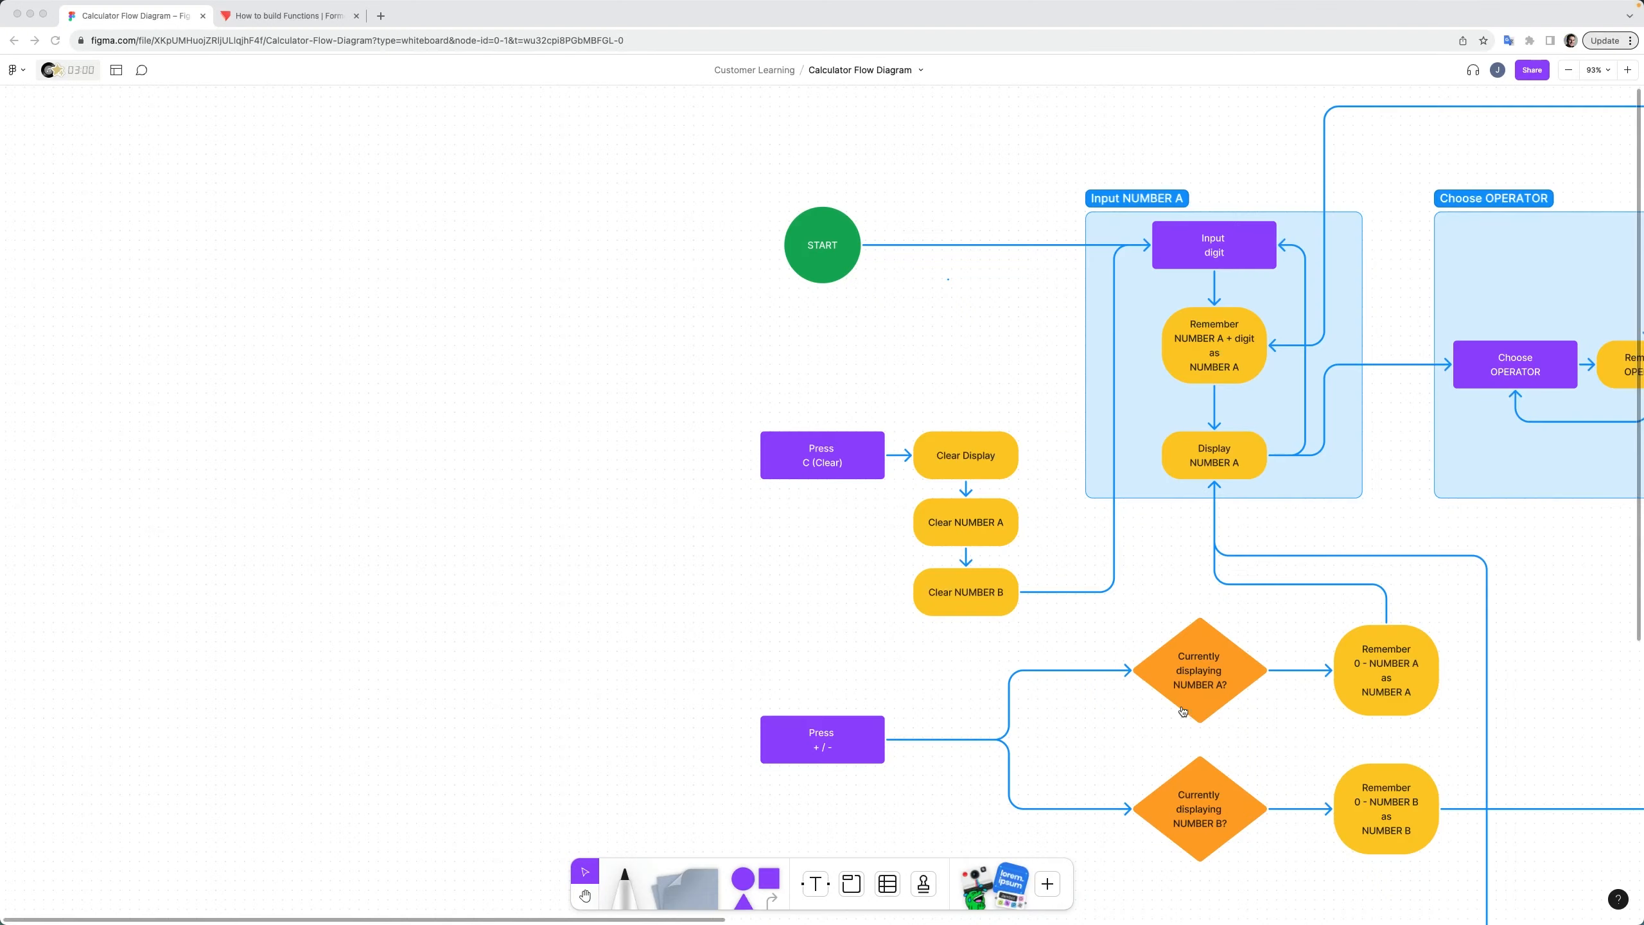
# - Add a Reset response for the Display layer under Tap Clear Button with duration 0, and name it Reset Dsiplay
pyautogui.scroll(1, 968, 445)
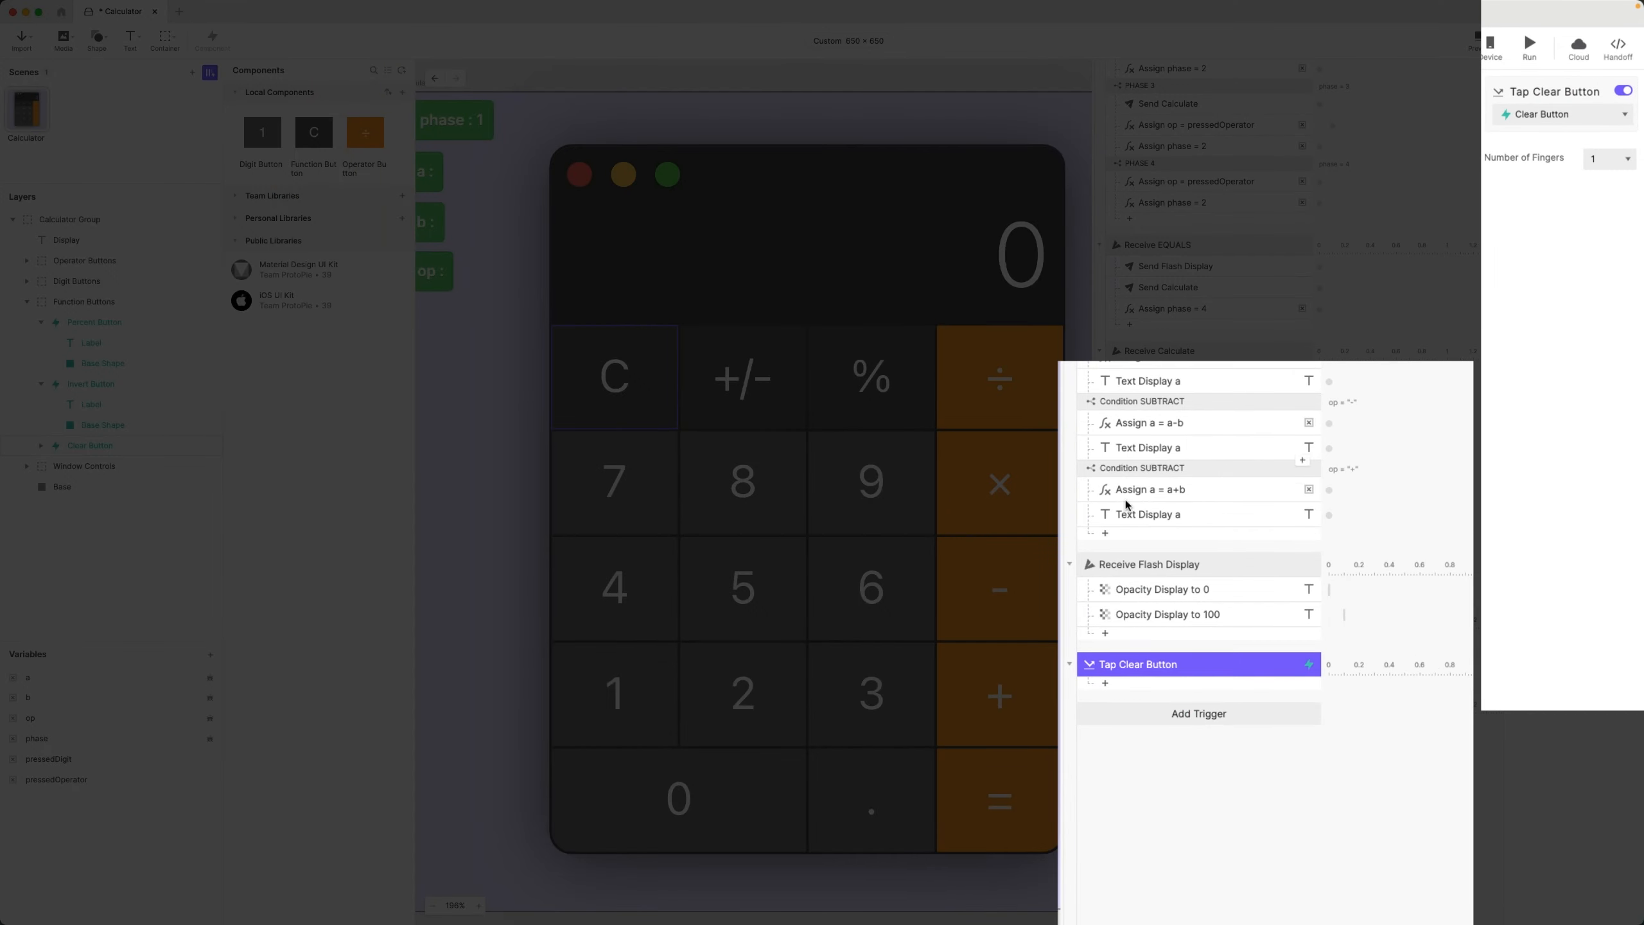
pyautogui.click(1133, 685)
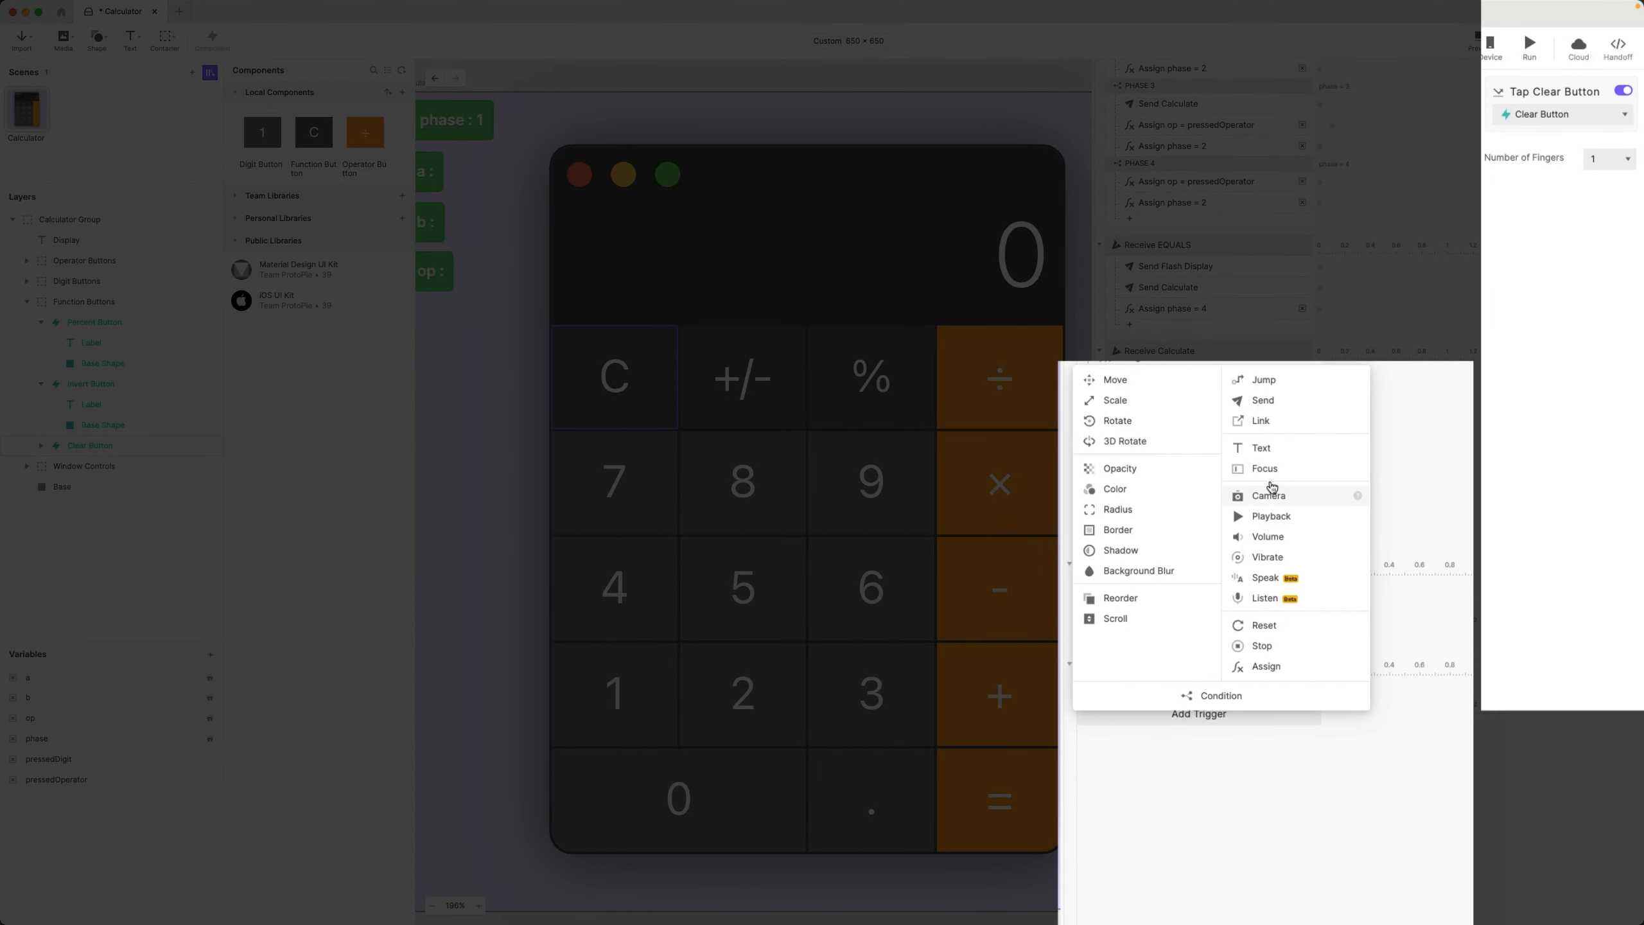
pyautogui.click(1268, 629)
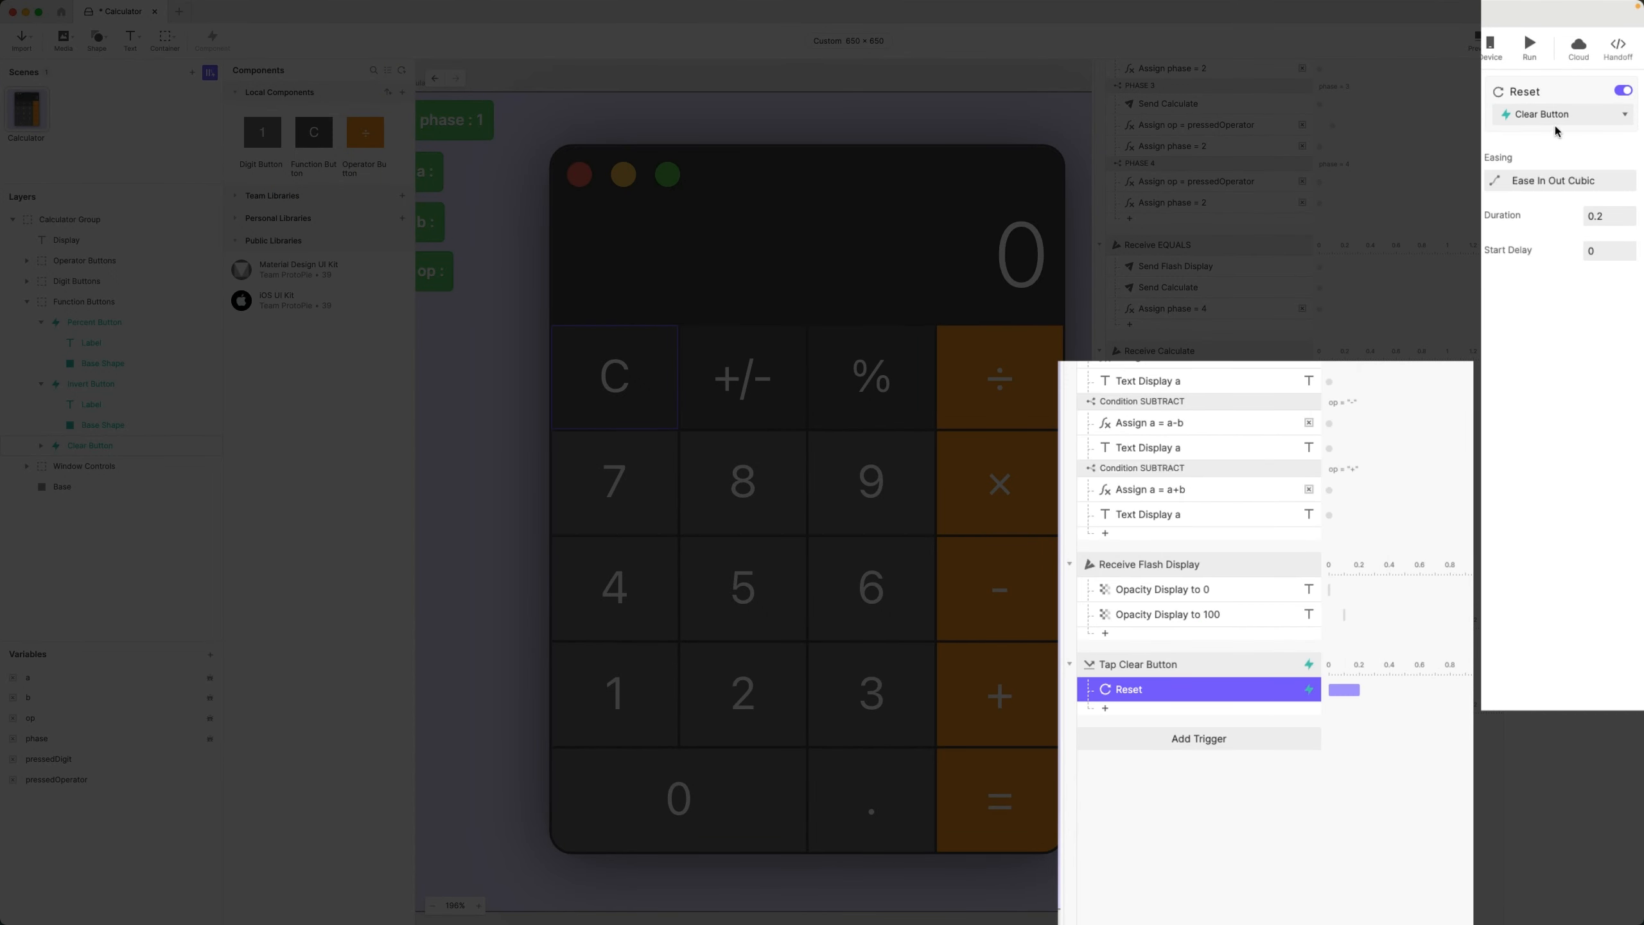
pyautogui.click(1560, 119)
pyautogui.click(1568, 332)
pyautogui.click(1608, 217)
pyautogui.write('0')
pyautogui.press('Return')
pyautogui.doubleClick(1164, 690)
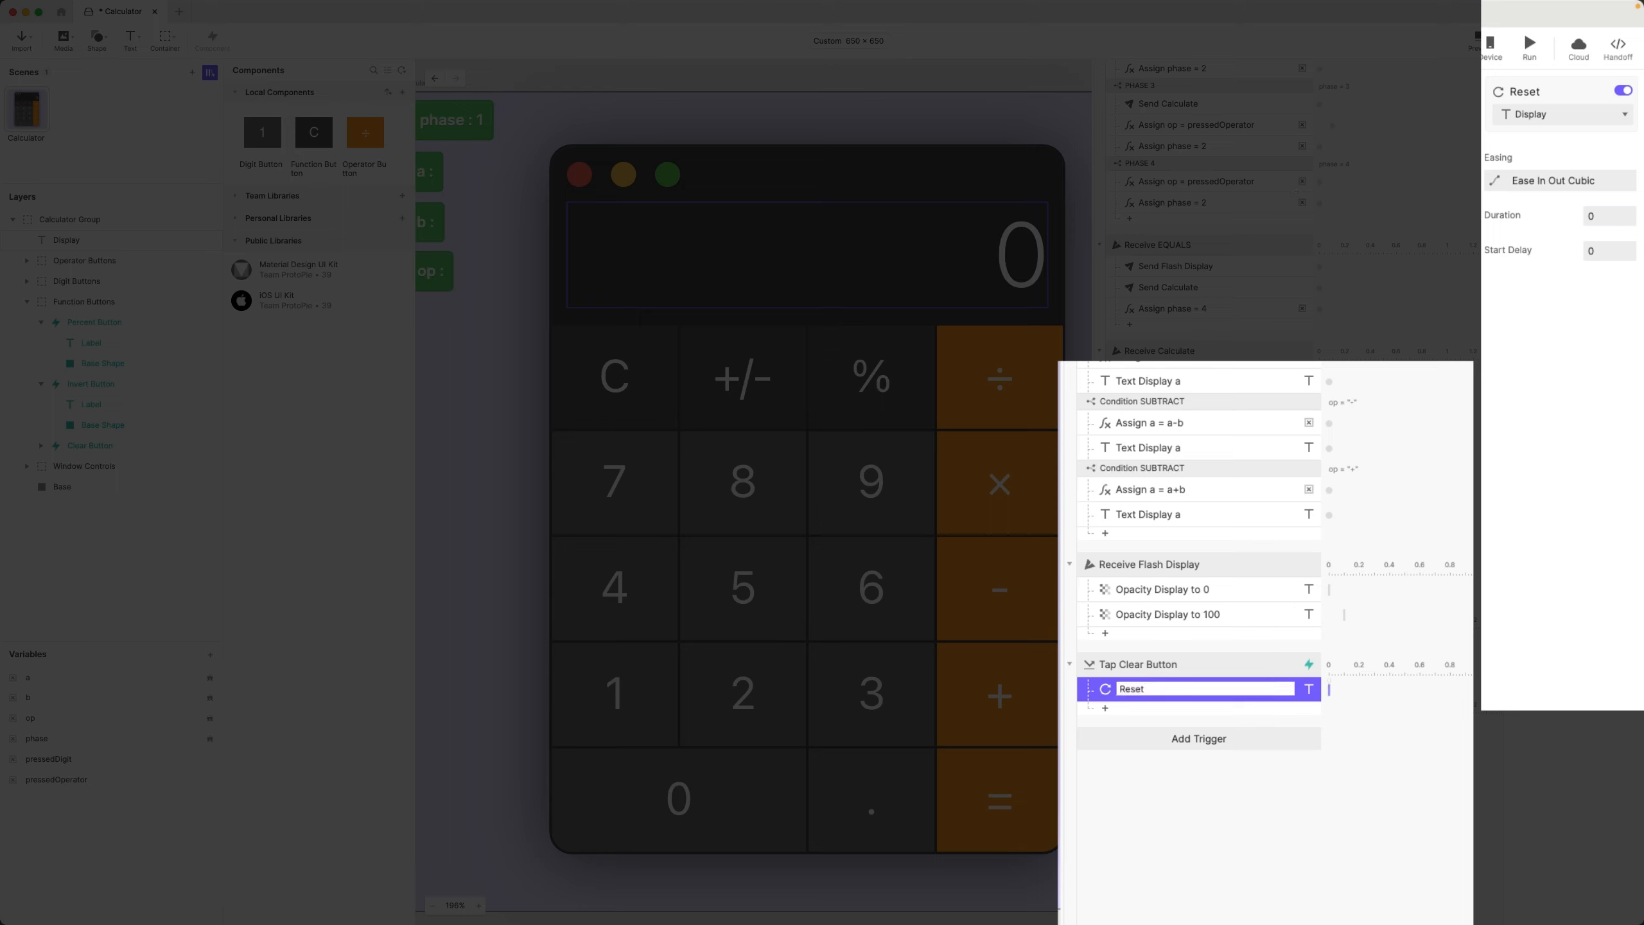
pyautogui.press('Return')
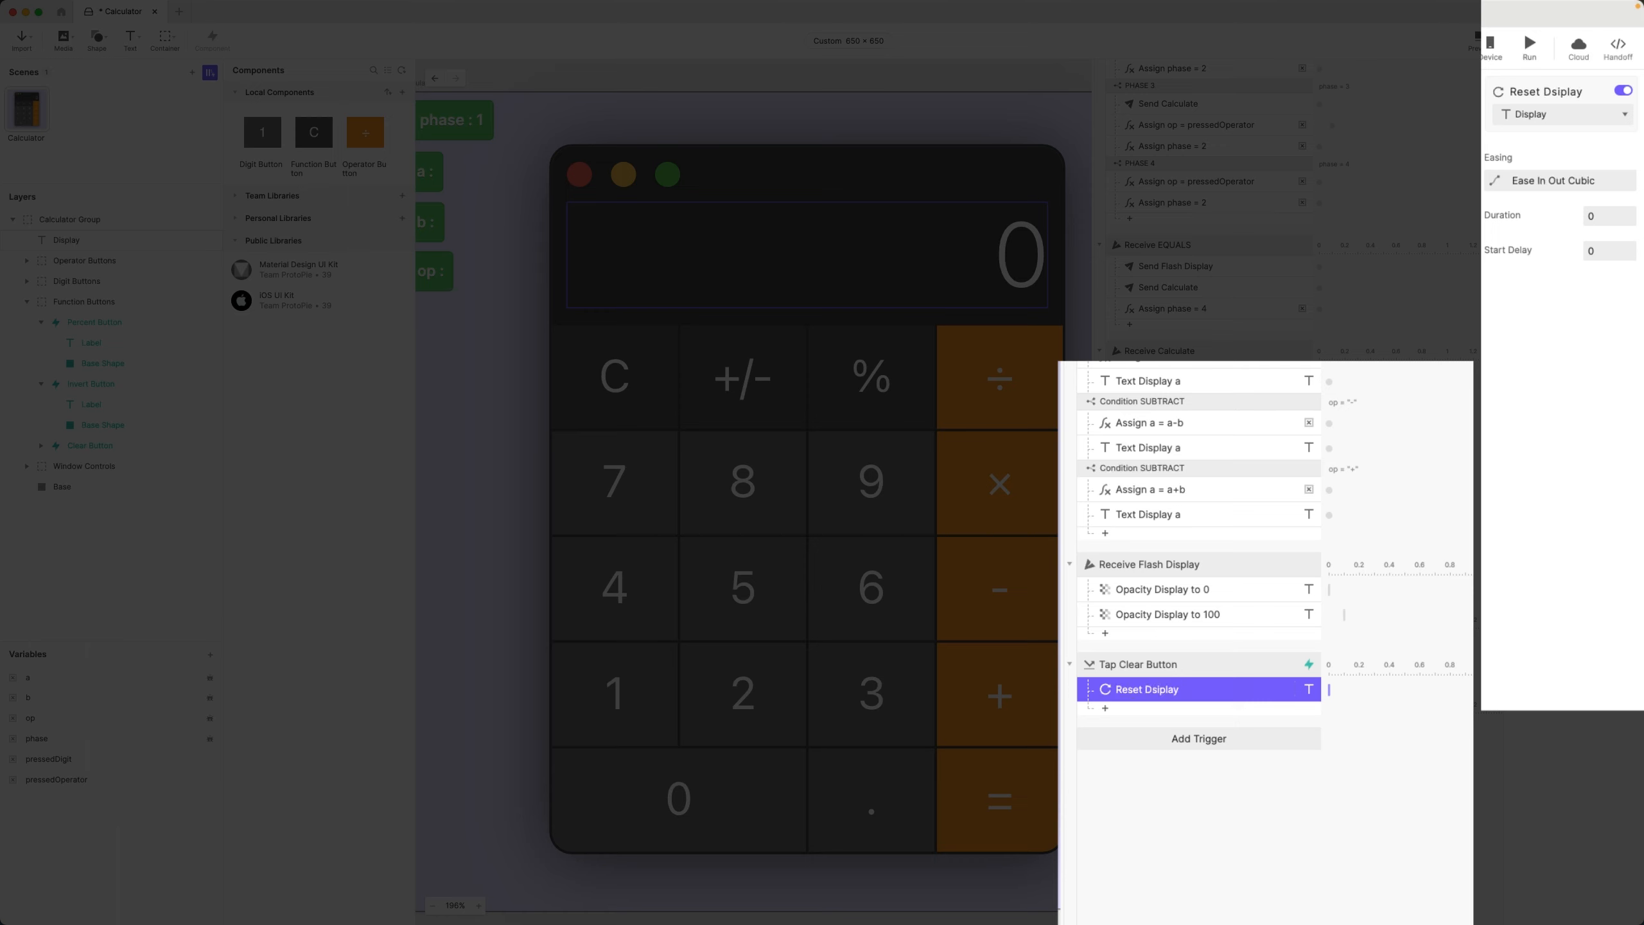
# - Duplicate the display reset response, target the copy at variable a, and rename it Reset a
pyautogui.press('super+d')
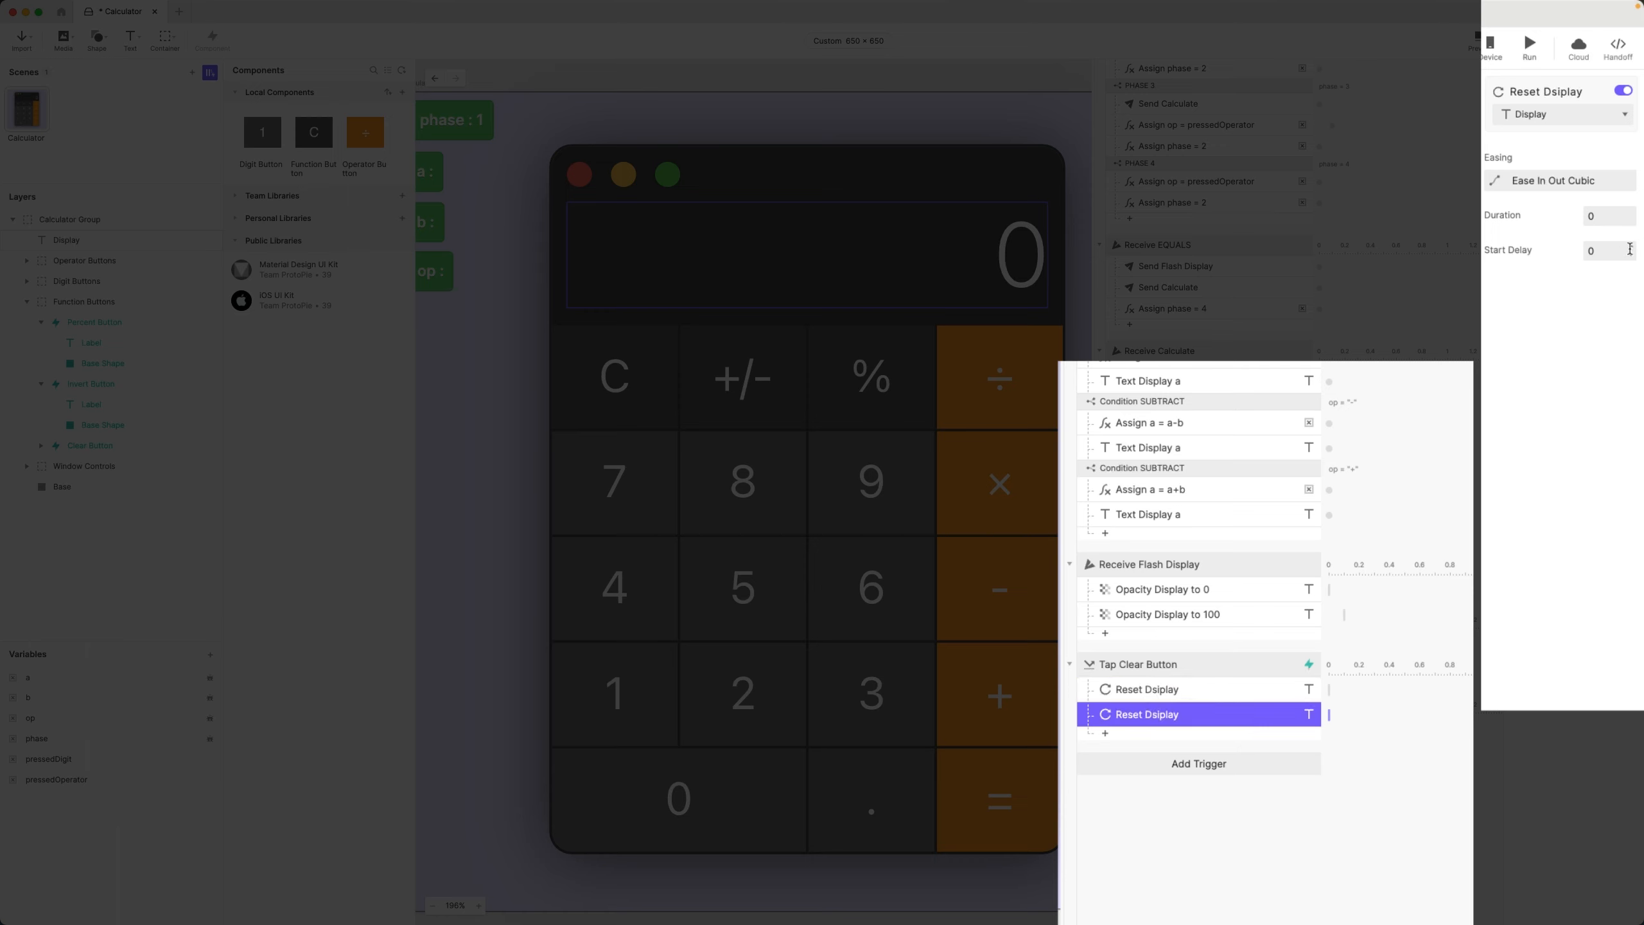
pyautogui.click(1551, 120)
pyautogui.click(1534, 199)
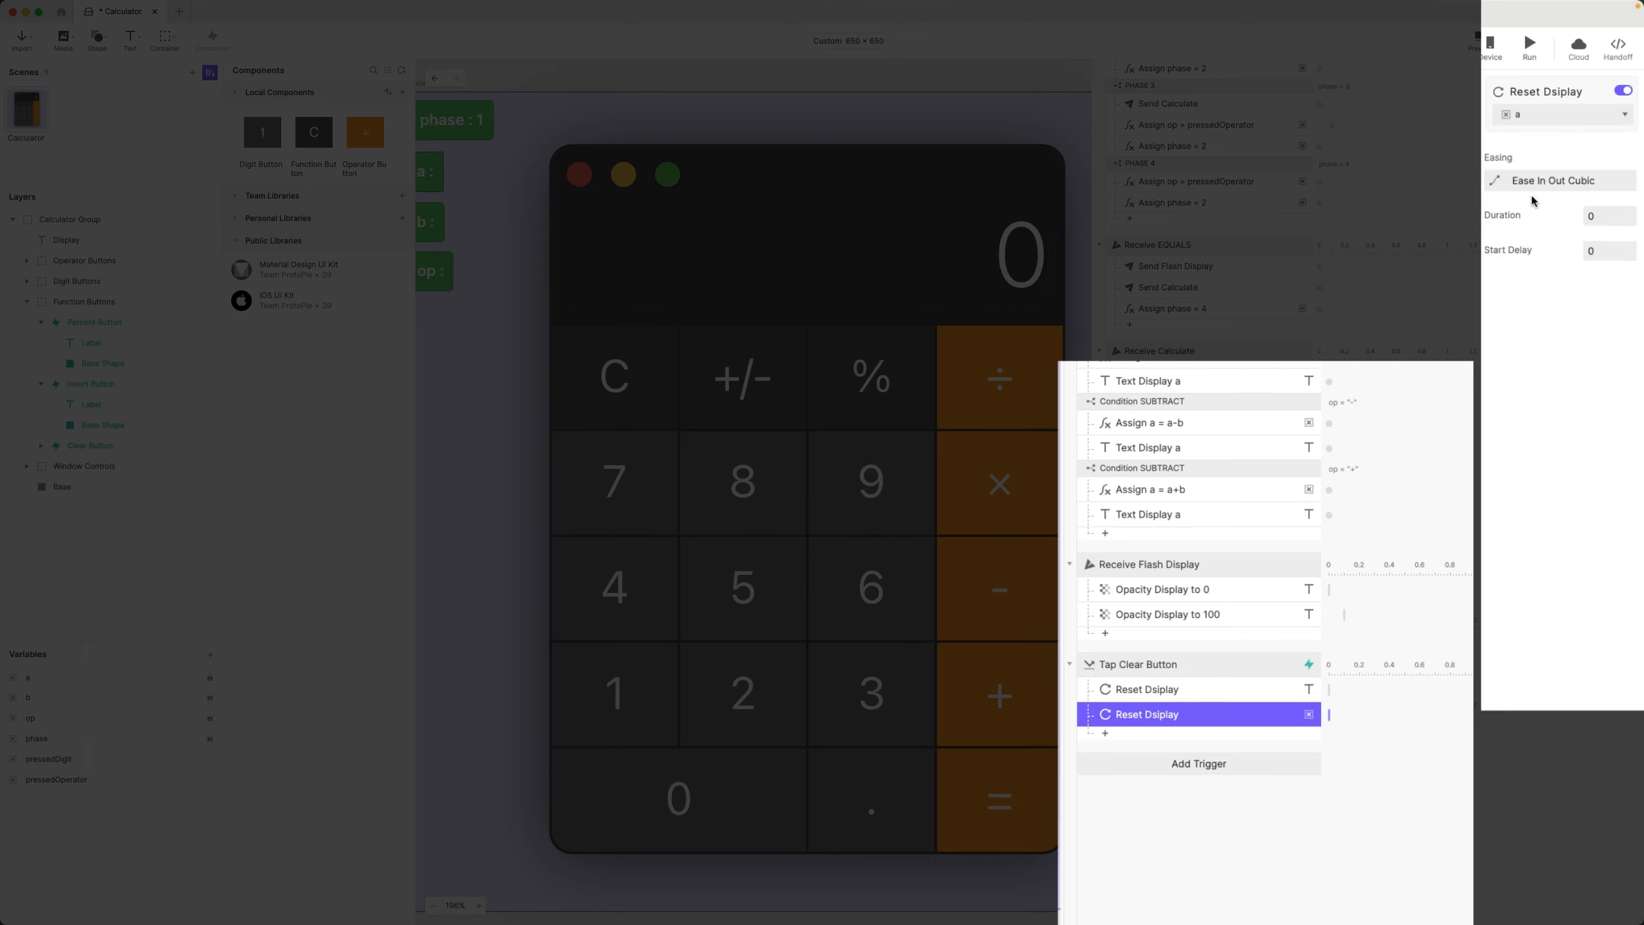
pyautogui.doubleClick(1172, 714)
pyautogui.doubleClick(1175, 715)
pyautogui.write('a')
pyautogui.press('Return')
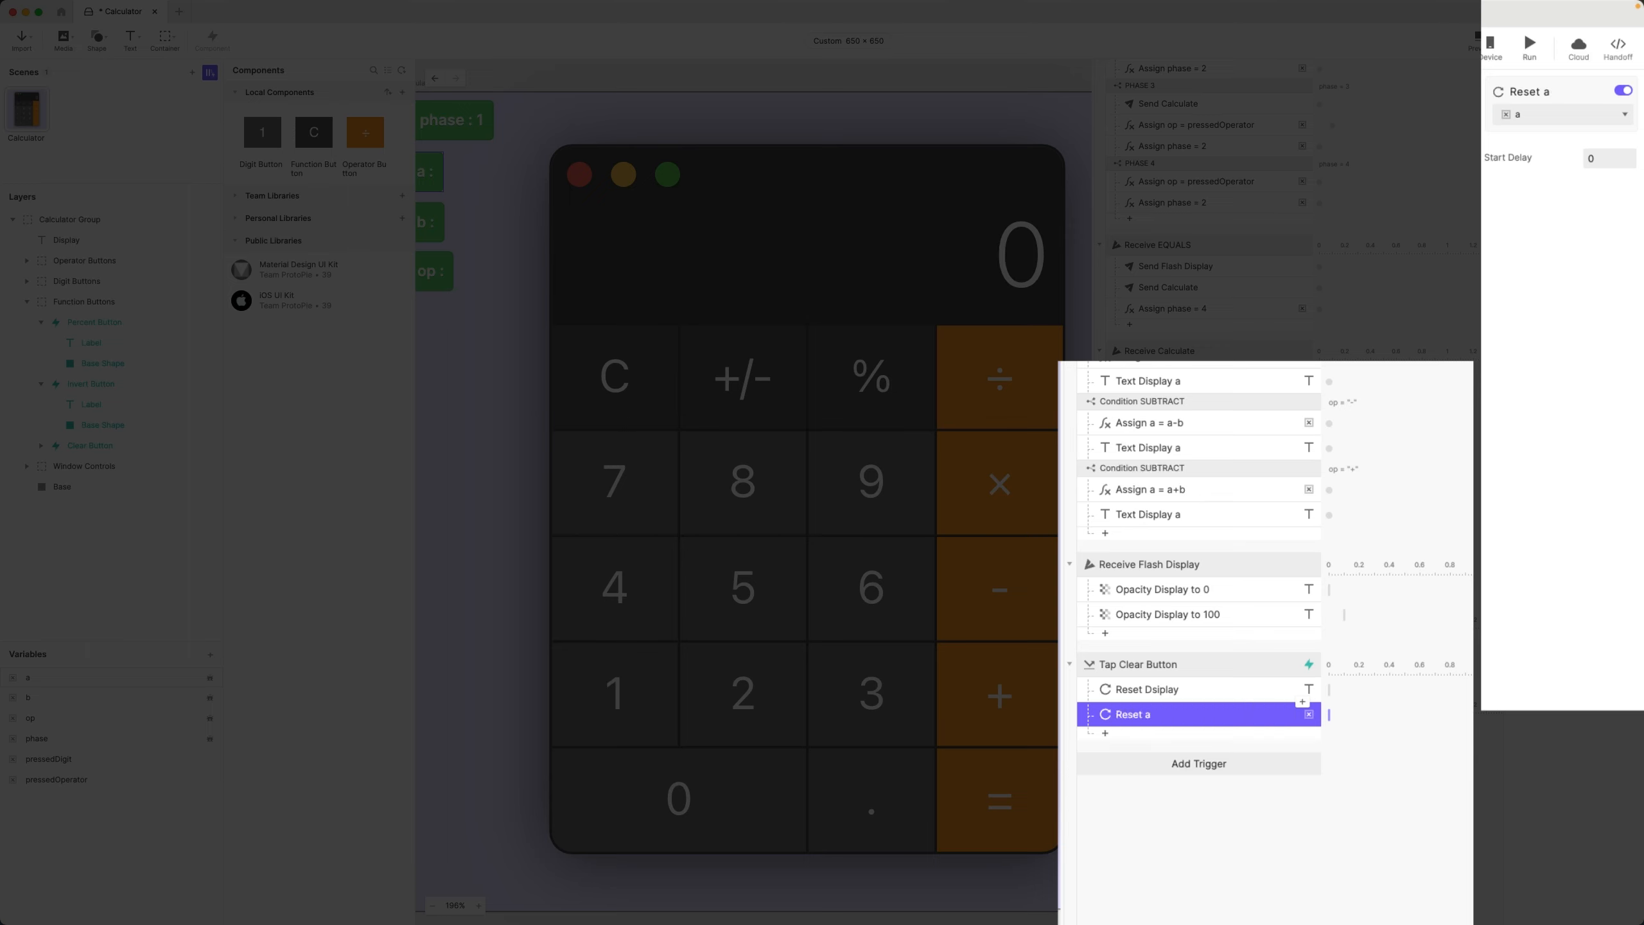
# - Duplicate the Reset a response, target the copy at variable b, and rename it Reset b
pyautogui.press('super+d')
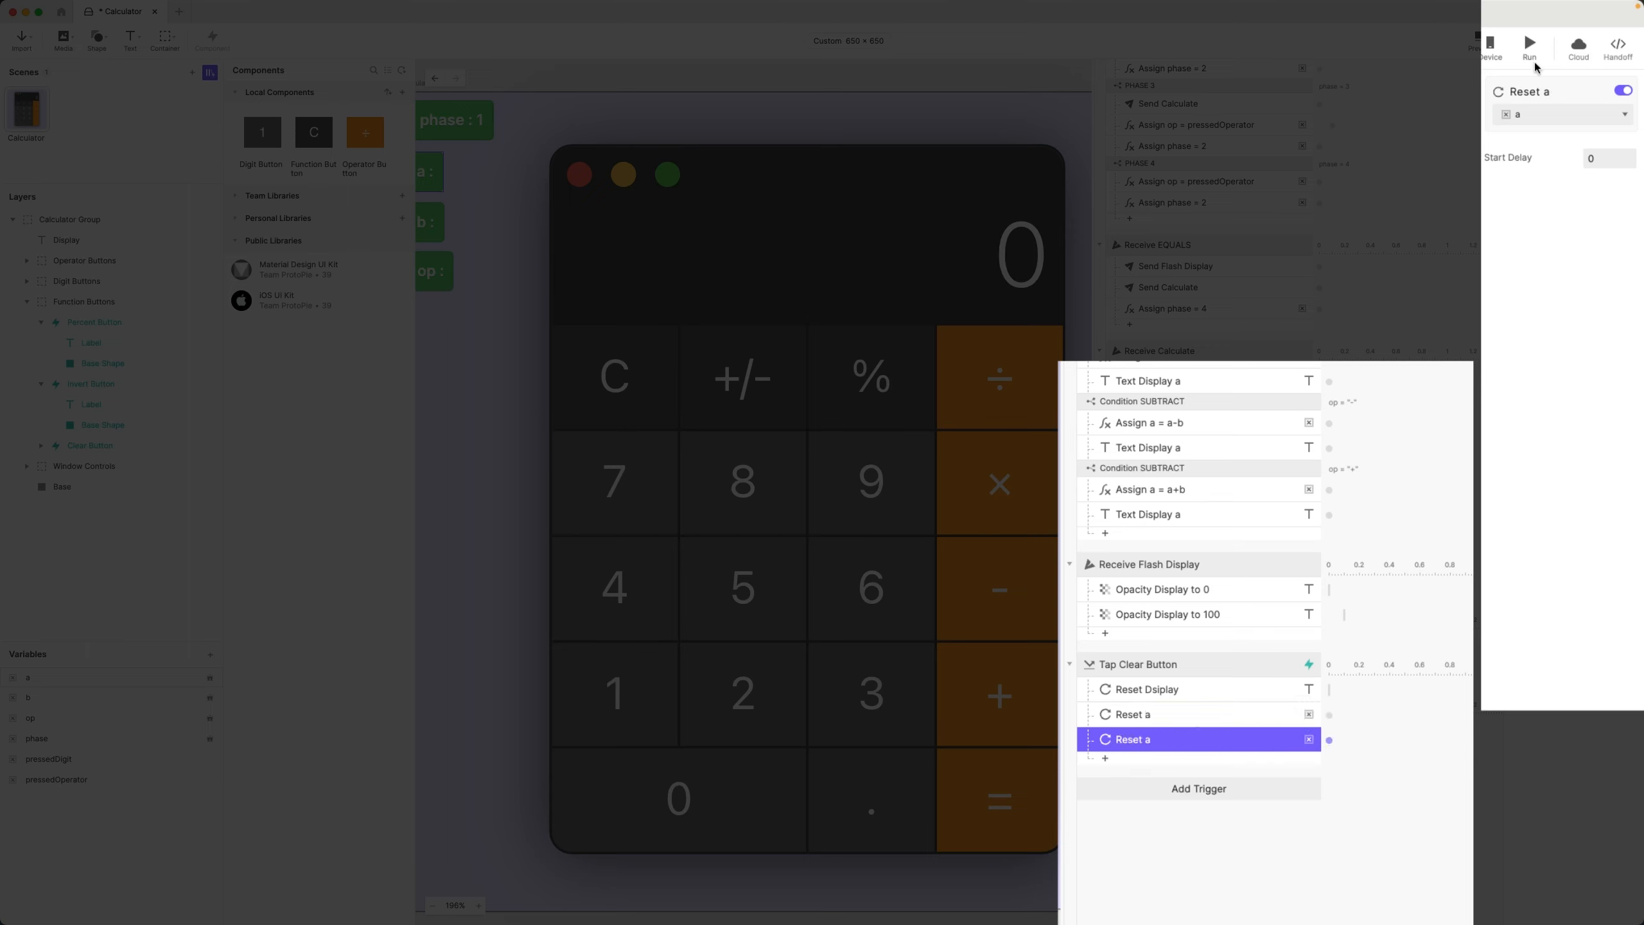
pyautogui.click(1534, 116)
pyautogui.click(1529, 216)
pyautogui.doubleClick(1133, 749)
pyautogui.click(1171, 740)
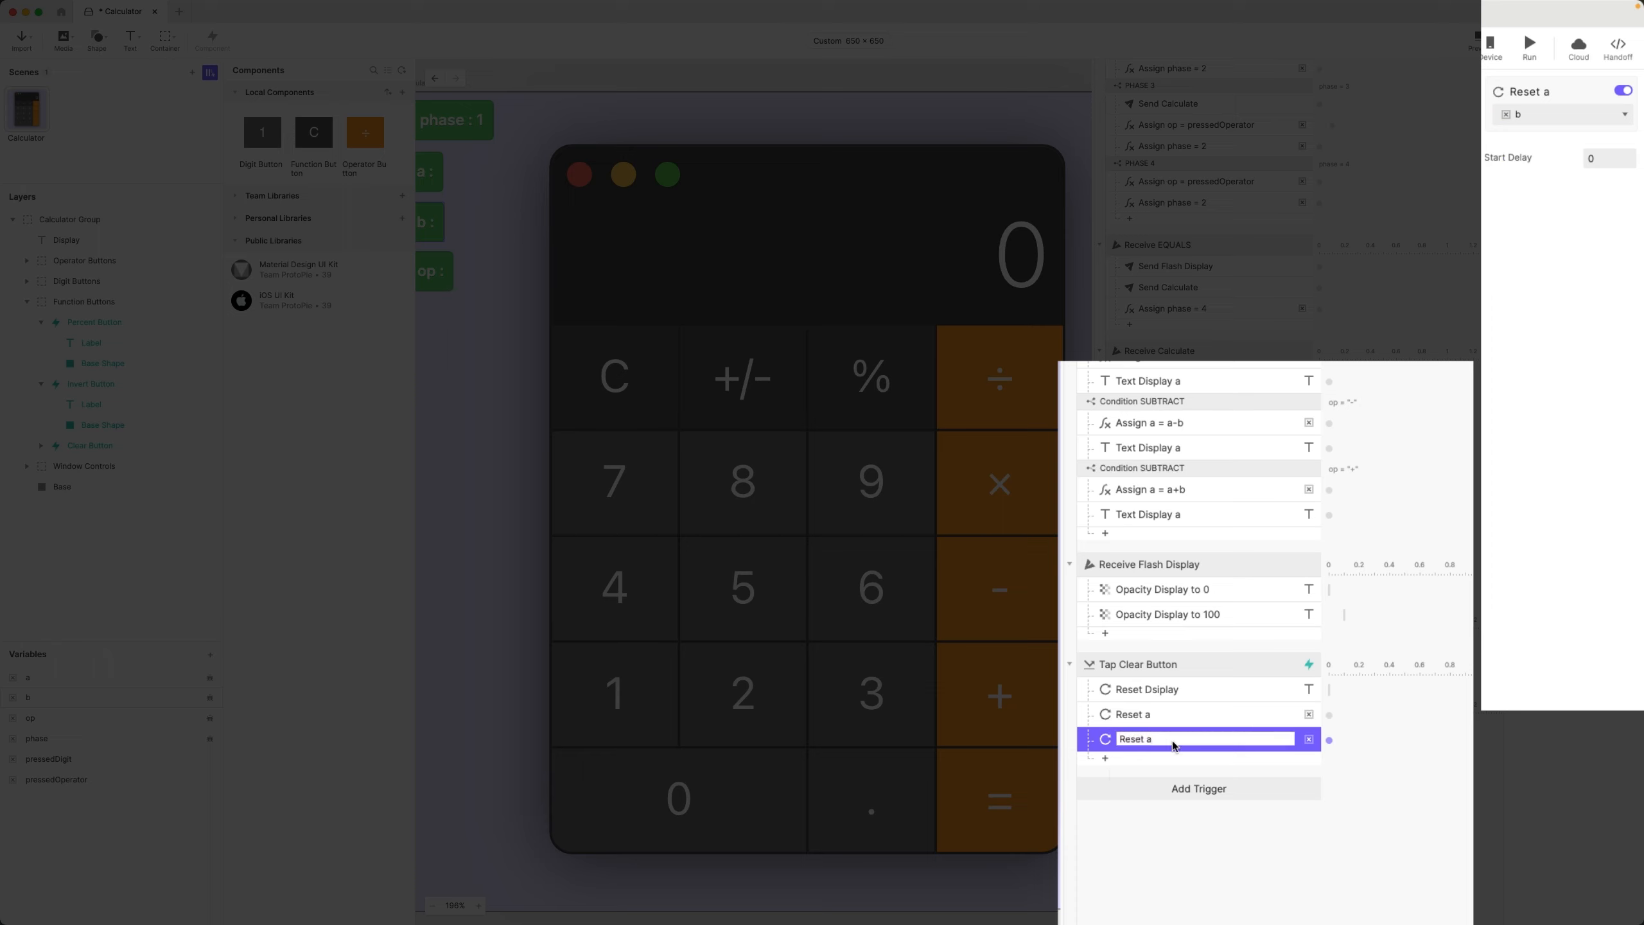
pyautogui.write('b')
pyautogui.press('Return')
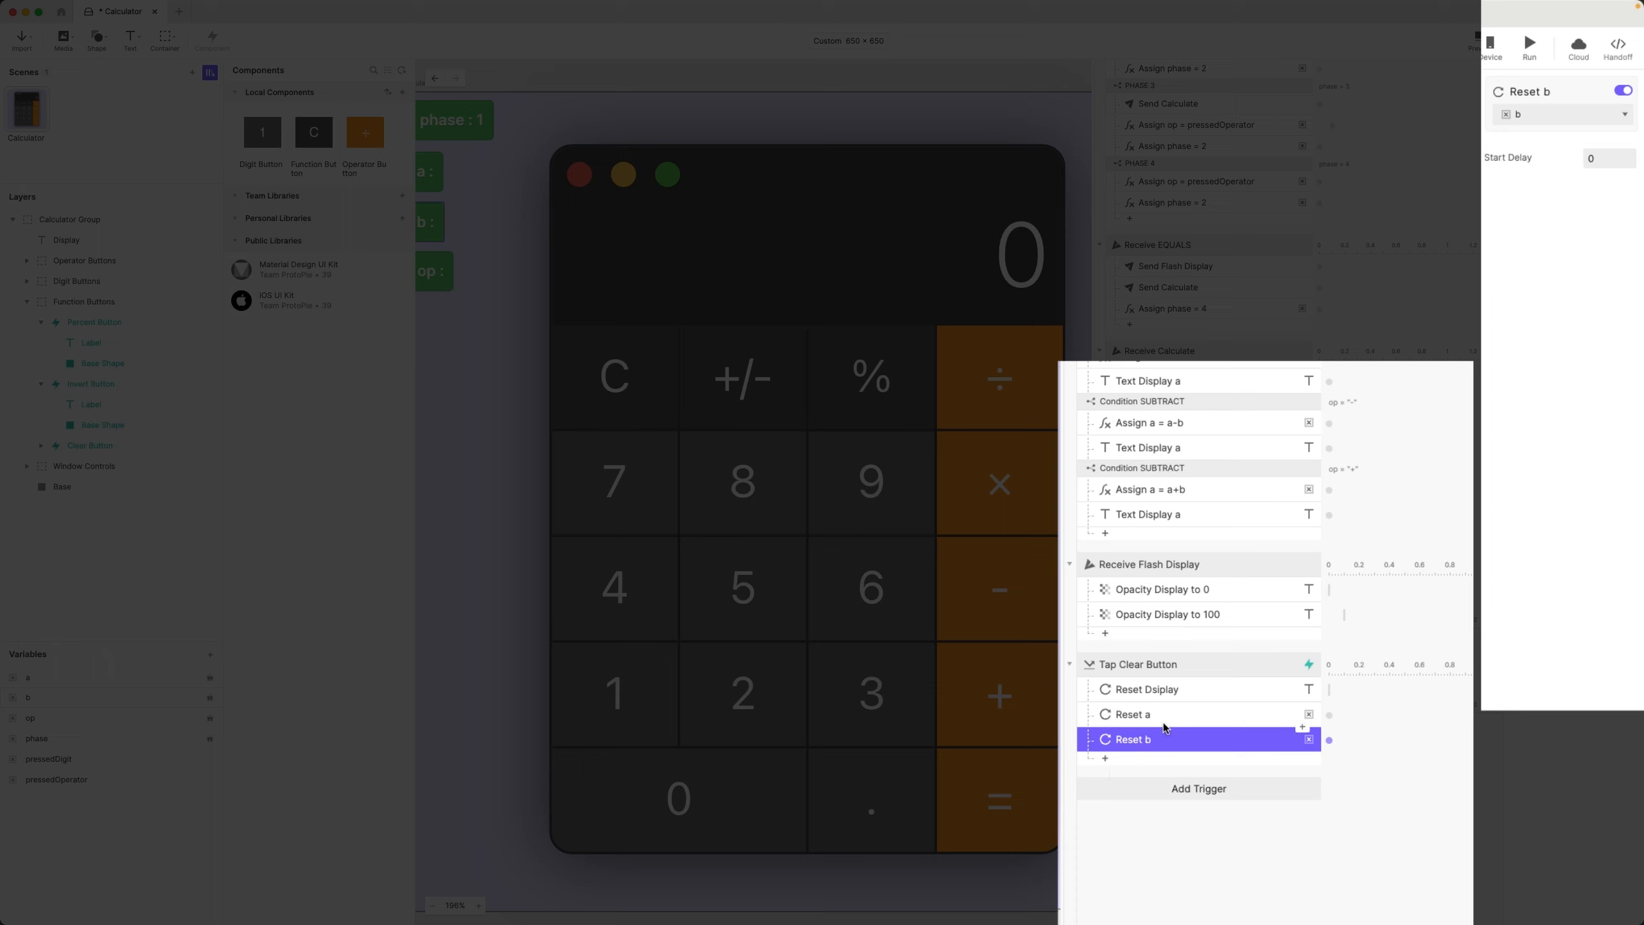
# - Add an Assign response under Tap Clear Button that sets variable phase to 1, and name it phase = 1 after the word Assign
pyautogui.click(1126, 761)
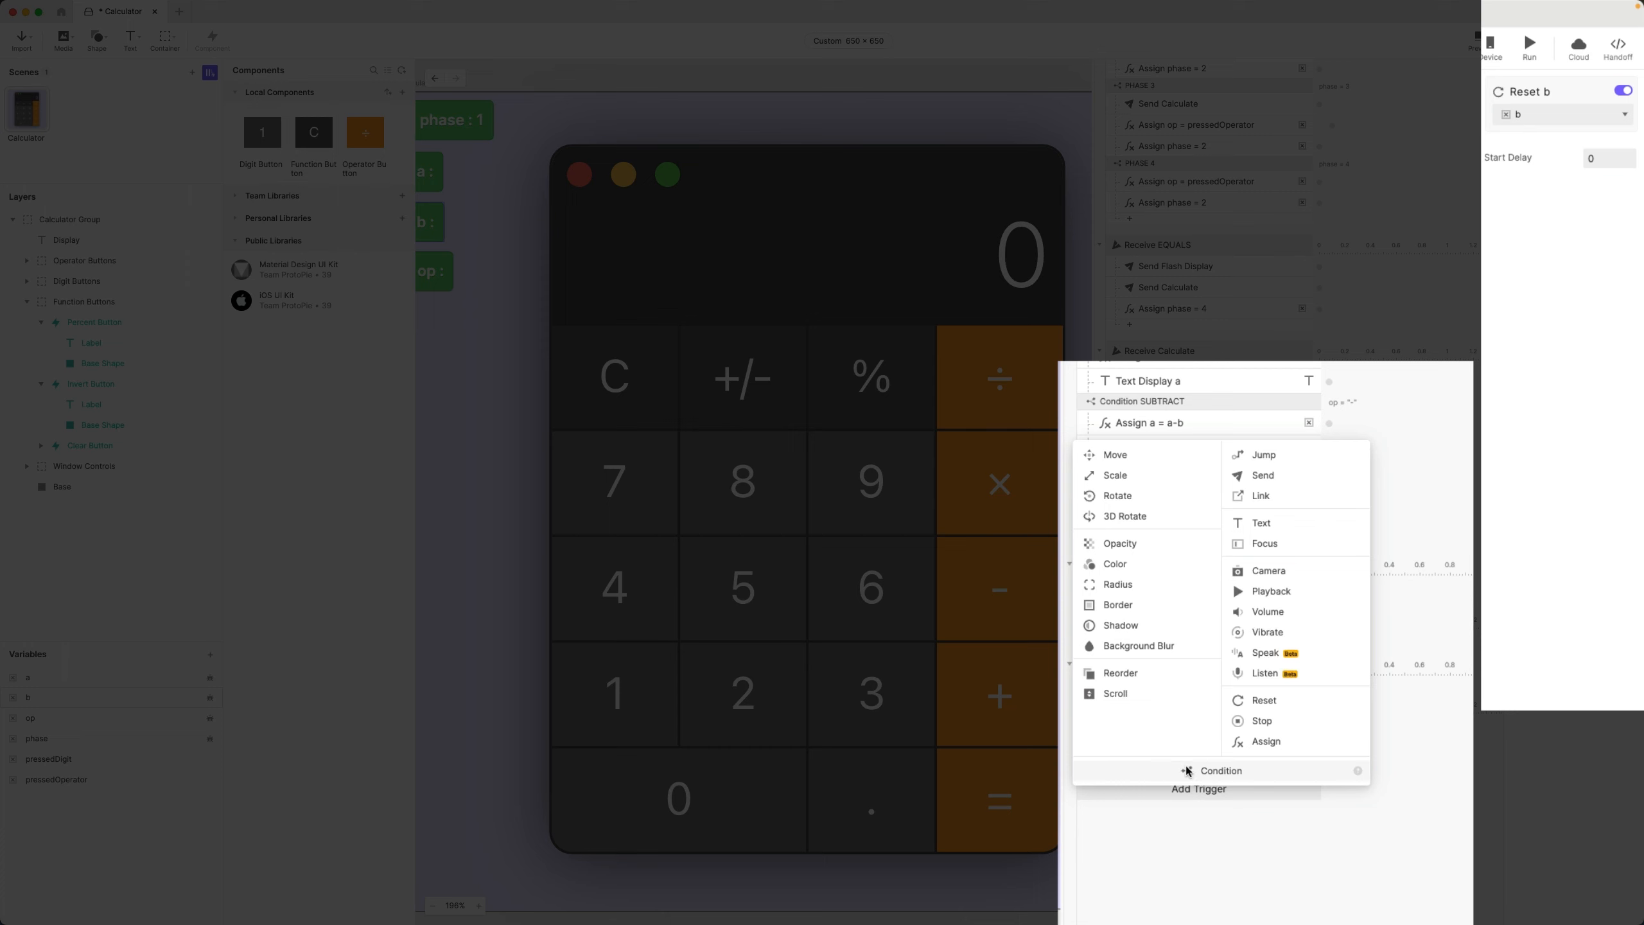
pyautogui.click(1269, 744)
pyautogui.click(1549, 115)
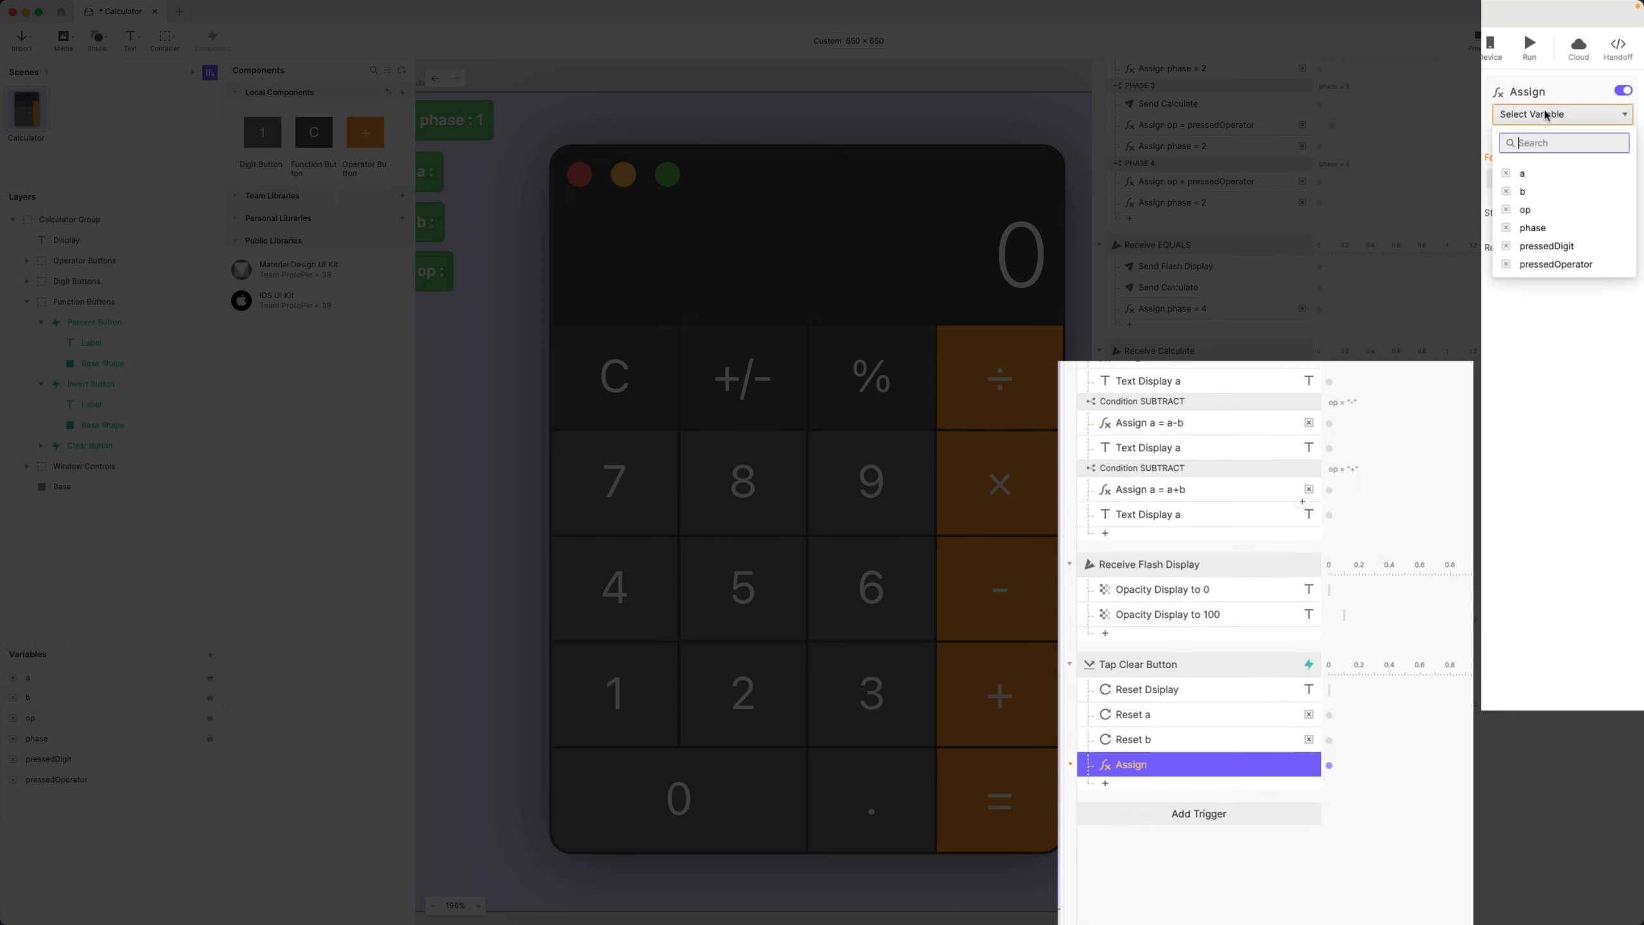
pyautogui.click(1546, 229)
pyautogui.click(1522, 179)
pyautogui.write('1')
pyautogui.press('Return')
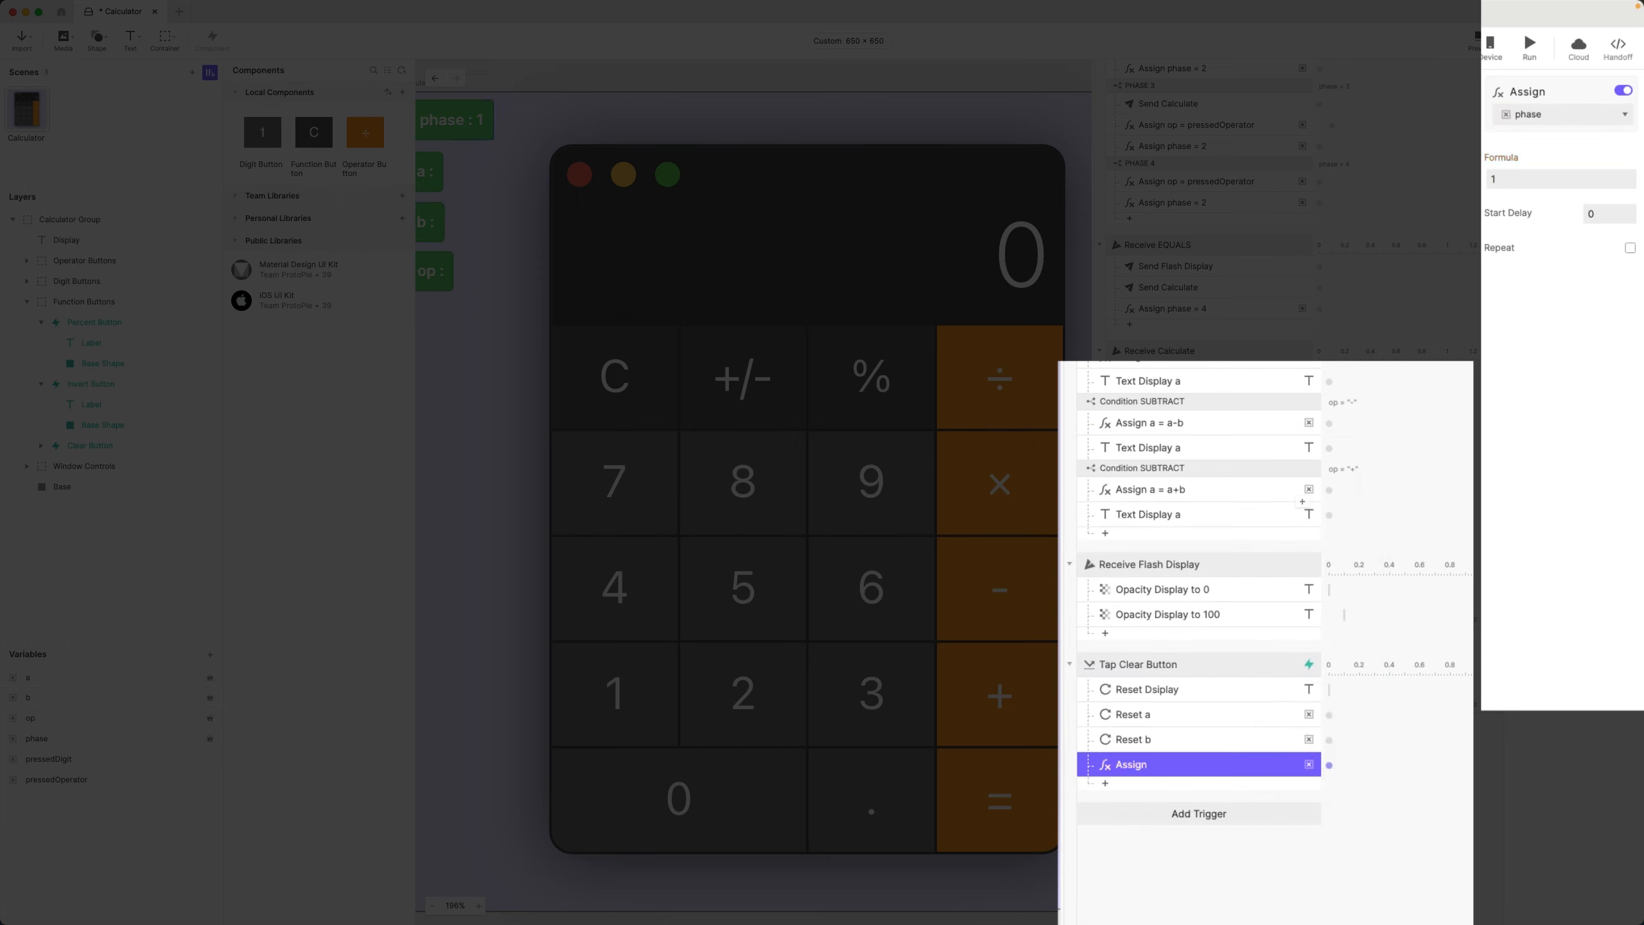
pyautogui.doubleClick(1195, 764)
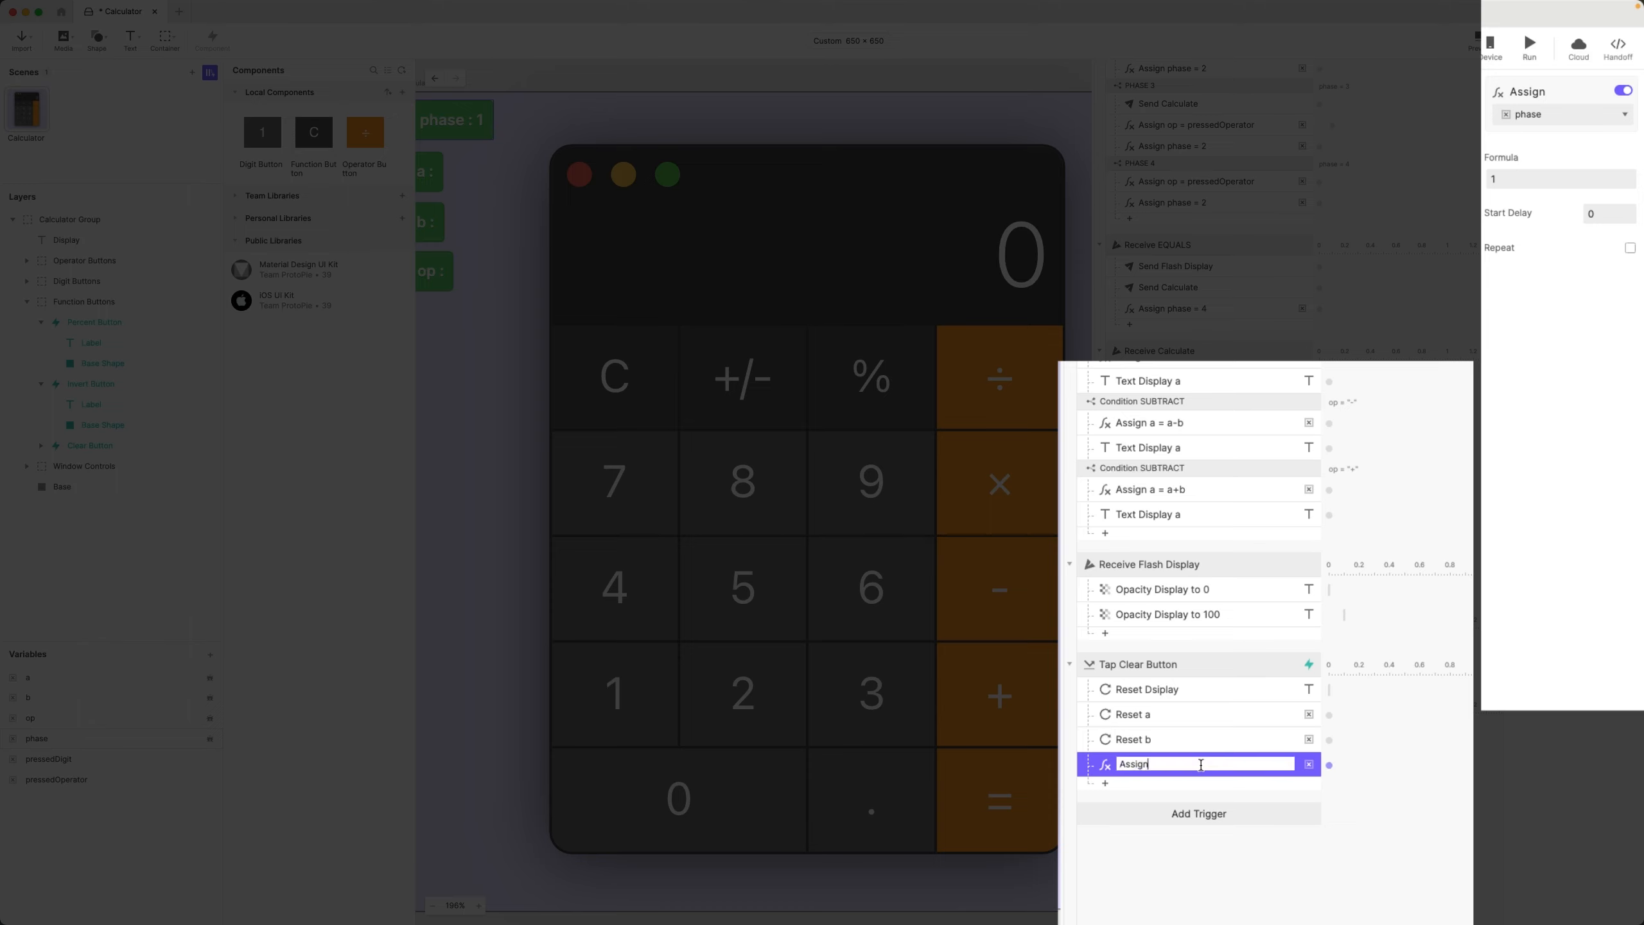
pyautogui.write('phase = 1')
pyautogui.press('Return')
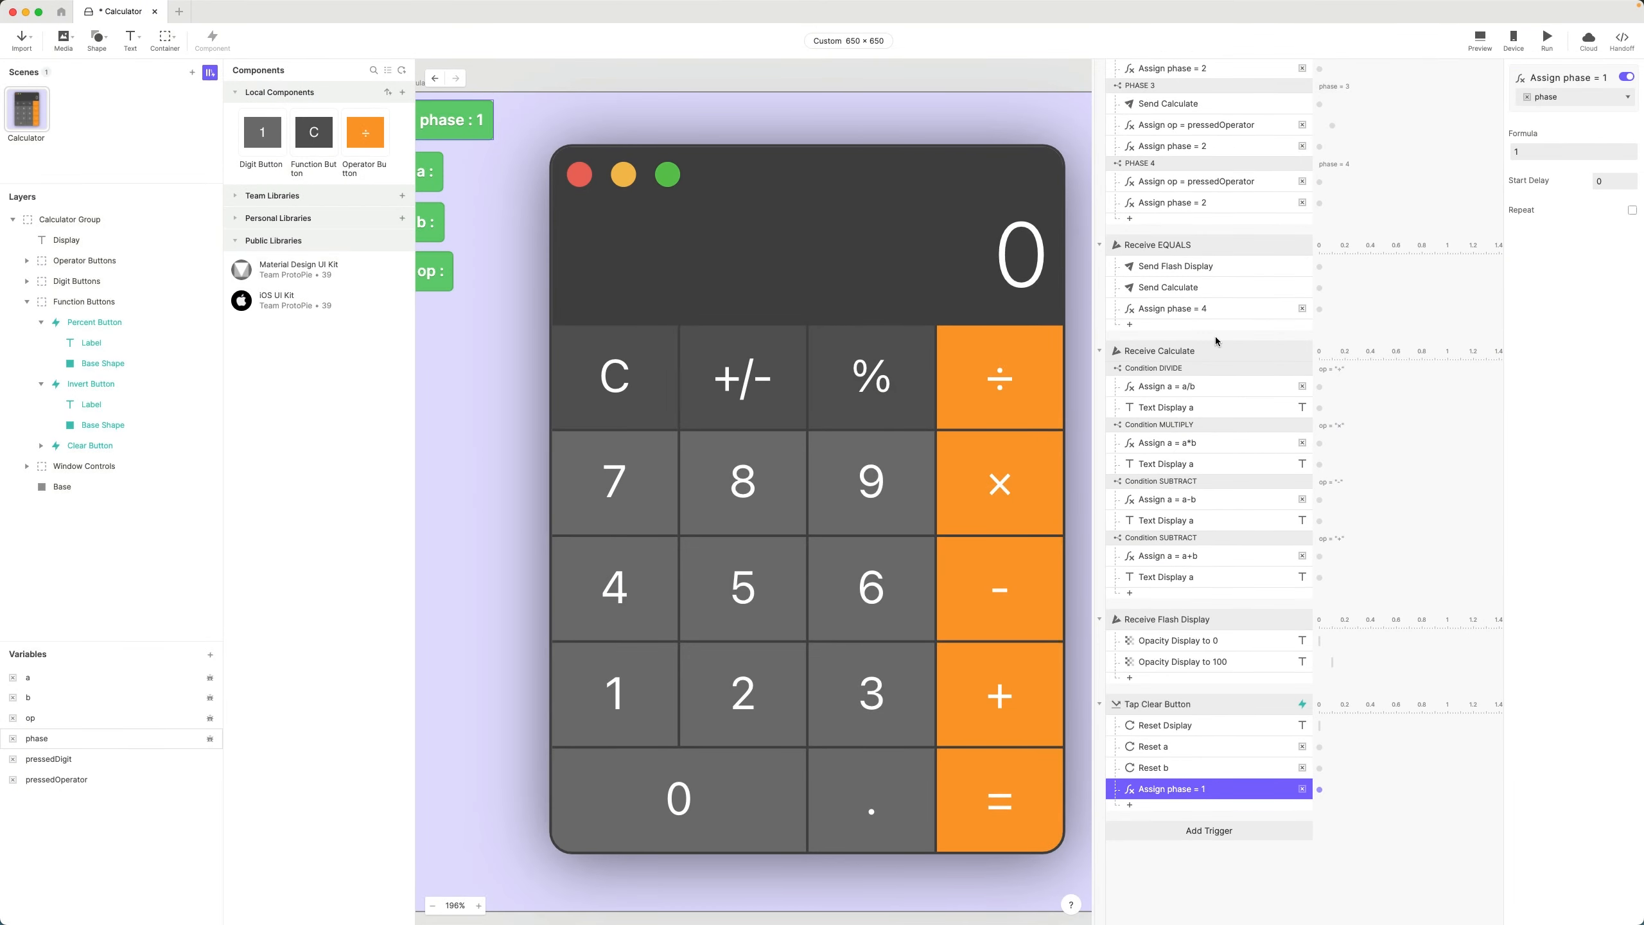
# - Copy the Send Flash Display response from Receive EQUALS into the Tap Clear Button trigger
pyautogui.click(1210, 272)
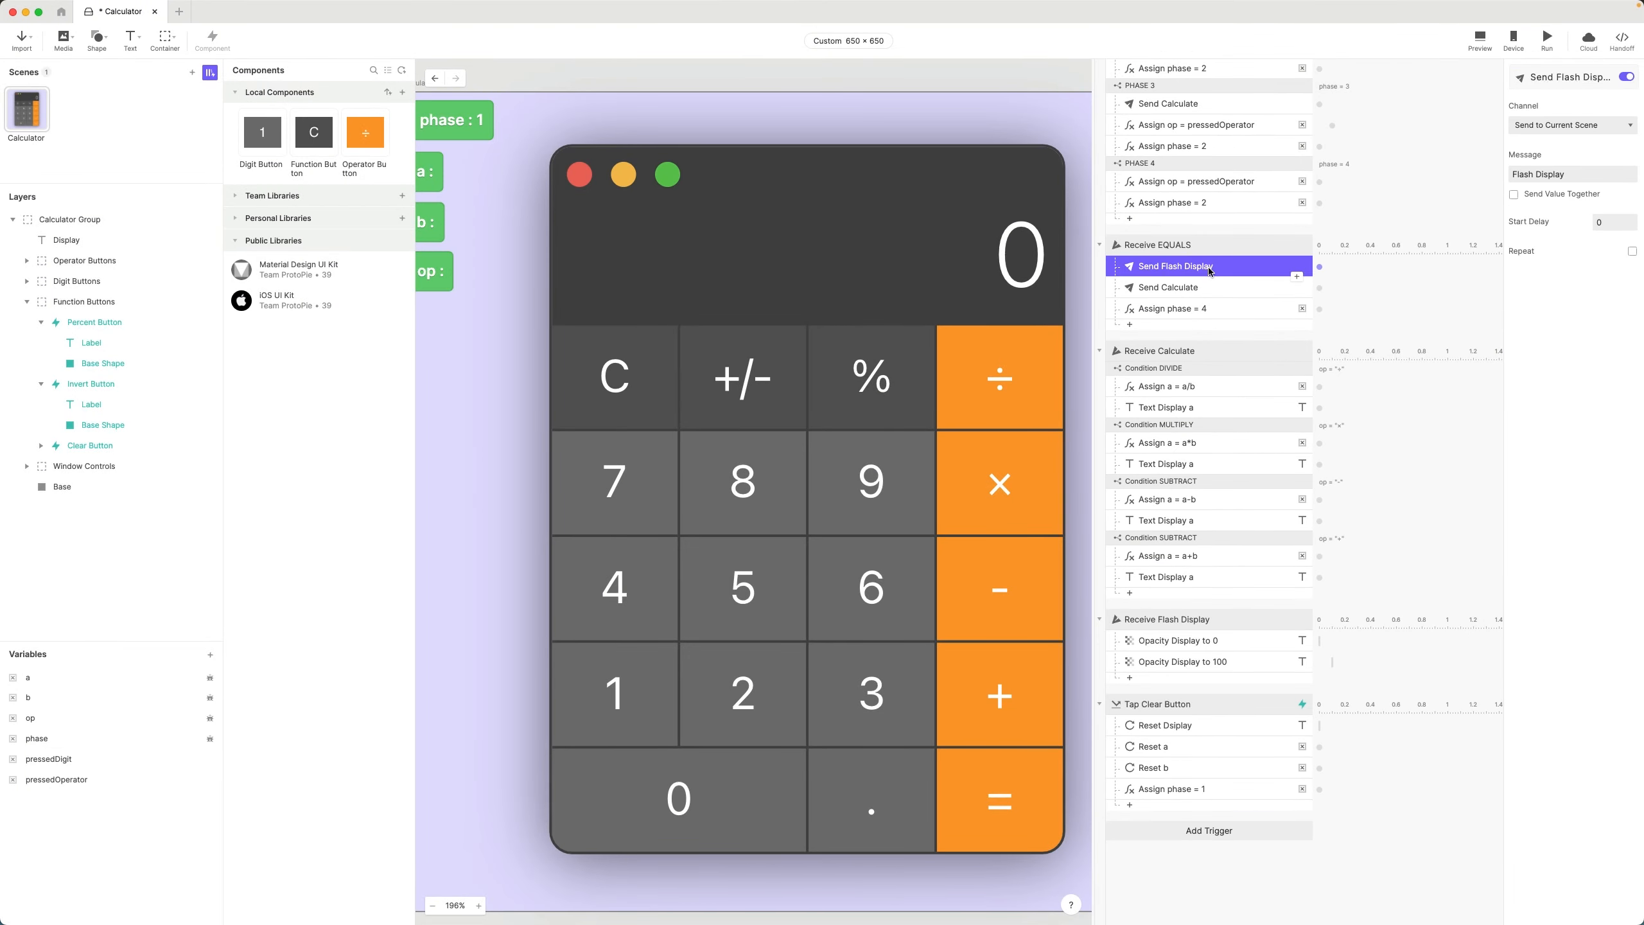
pyautogui.click(1200, 703)
pyautogui.press('super+v')
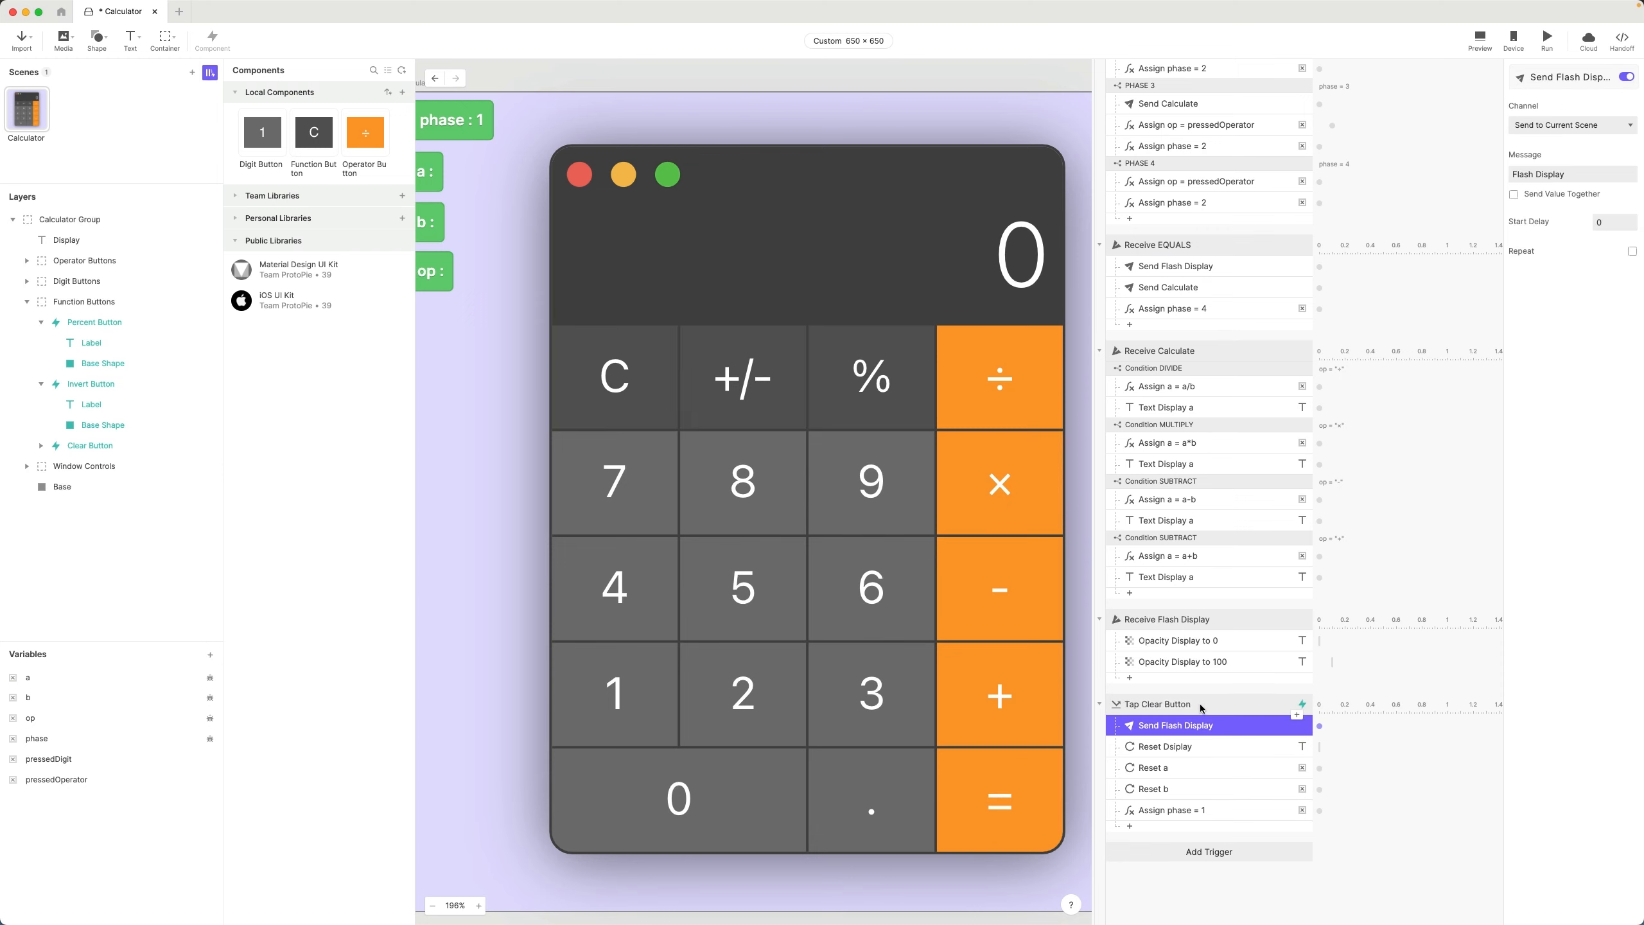
# - Preview the prototype, enter 254 × 9, test the C key, and close the preview
pyautogui.click(1480, 40)
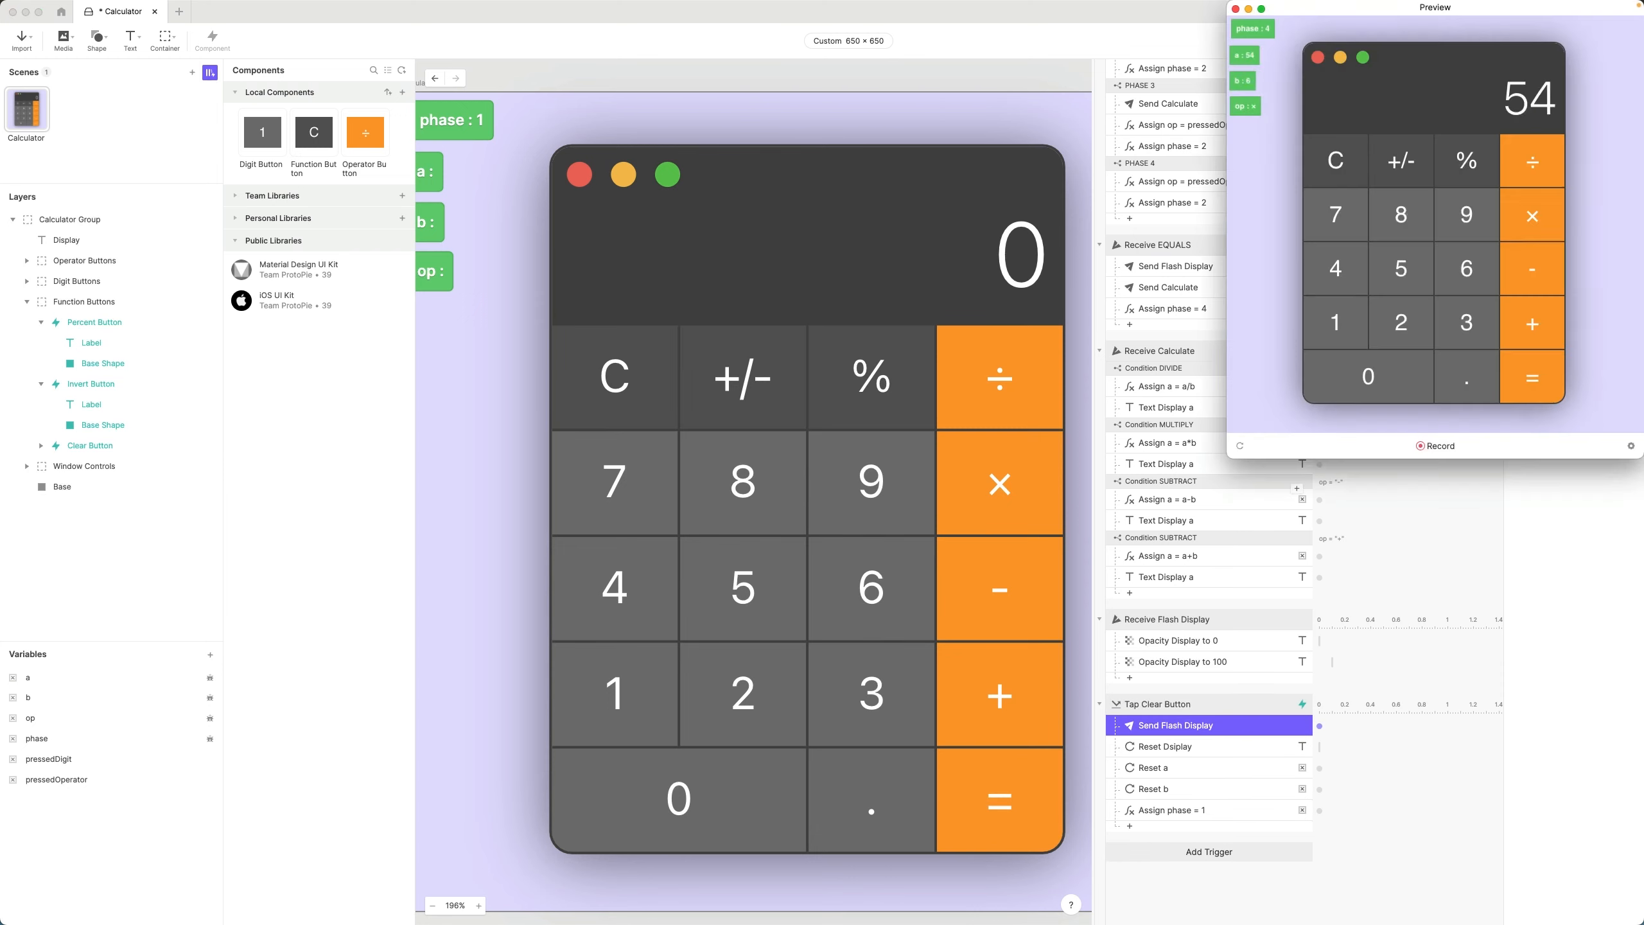
pyautogui.moveTo(1461, 6); pyautogui.dragTo(1081, 268)
pyautogui.click(1021, 585)
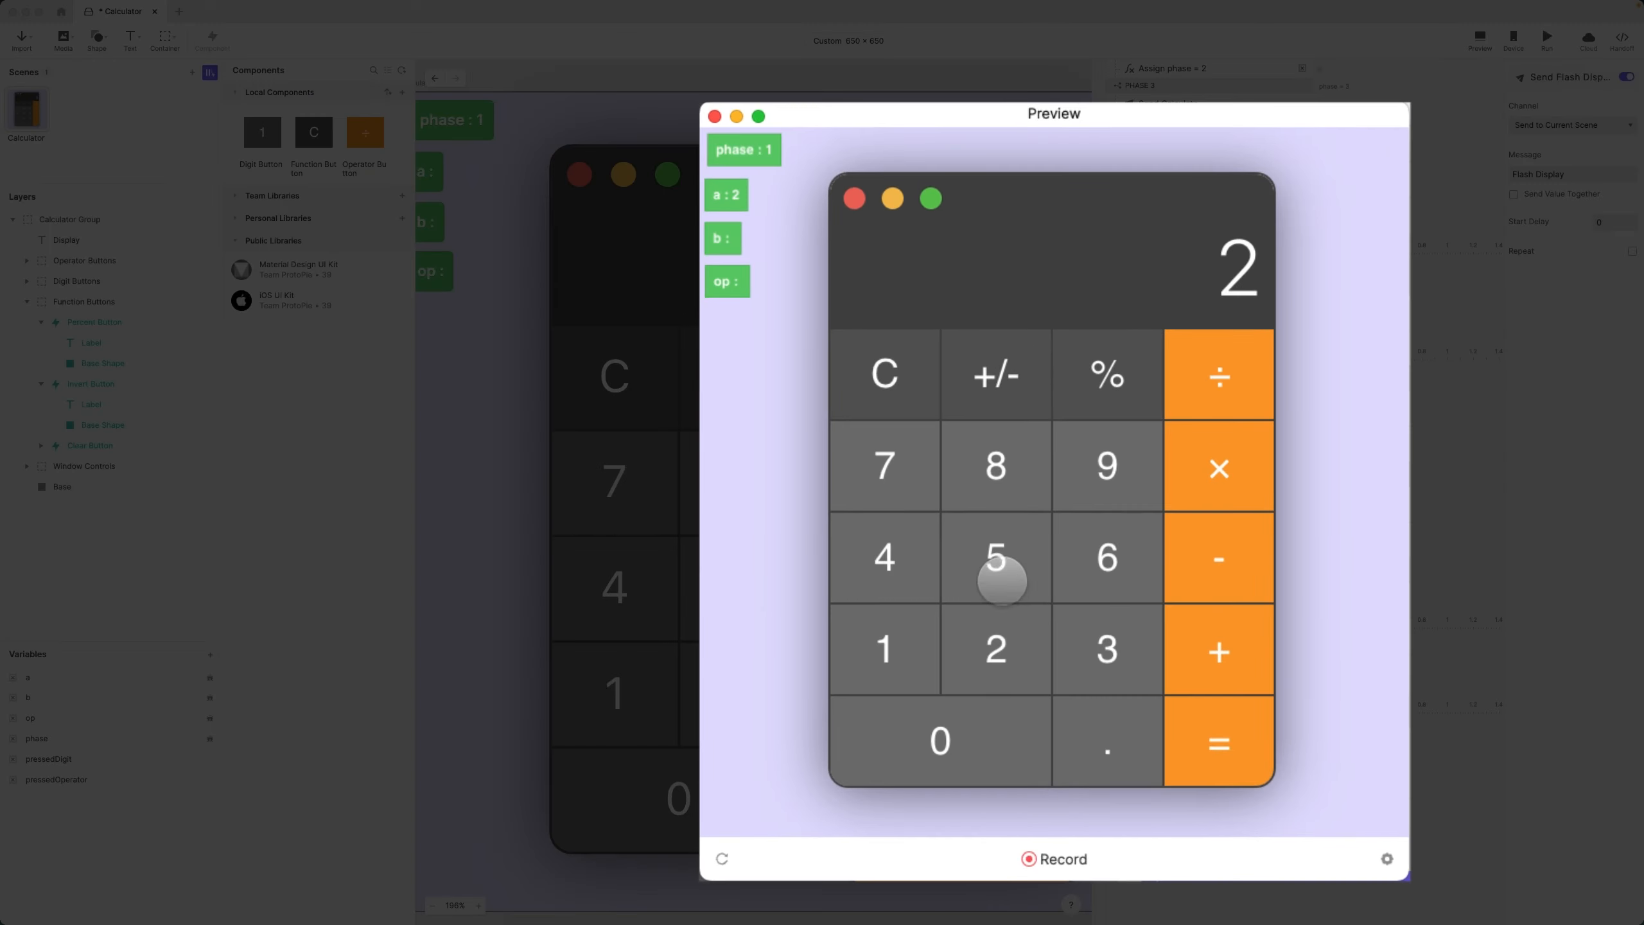
pyautogui.click(1002, 581)
pyautogui.click(888, 558)
pyautogui.click(1217, 470)
pyautogui.click(1101, 467)
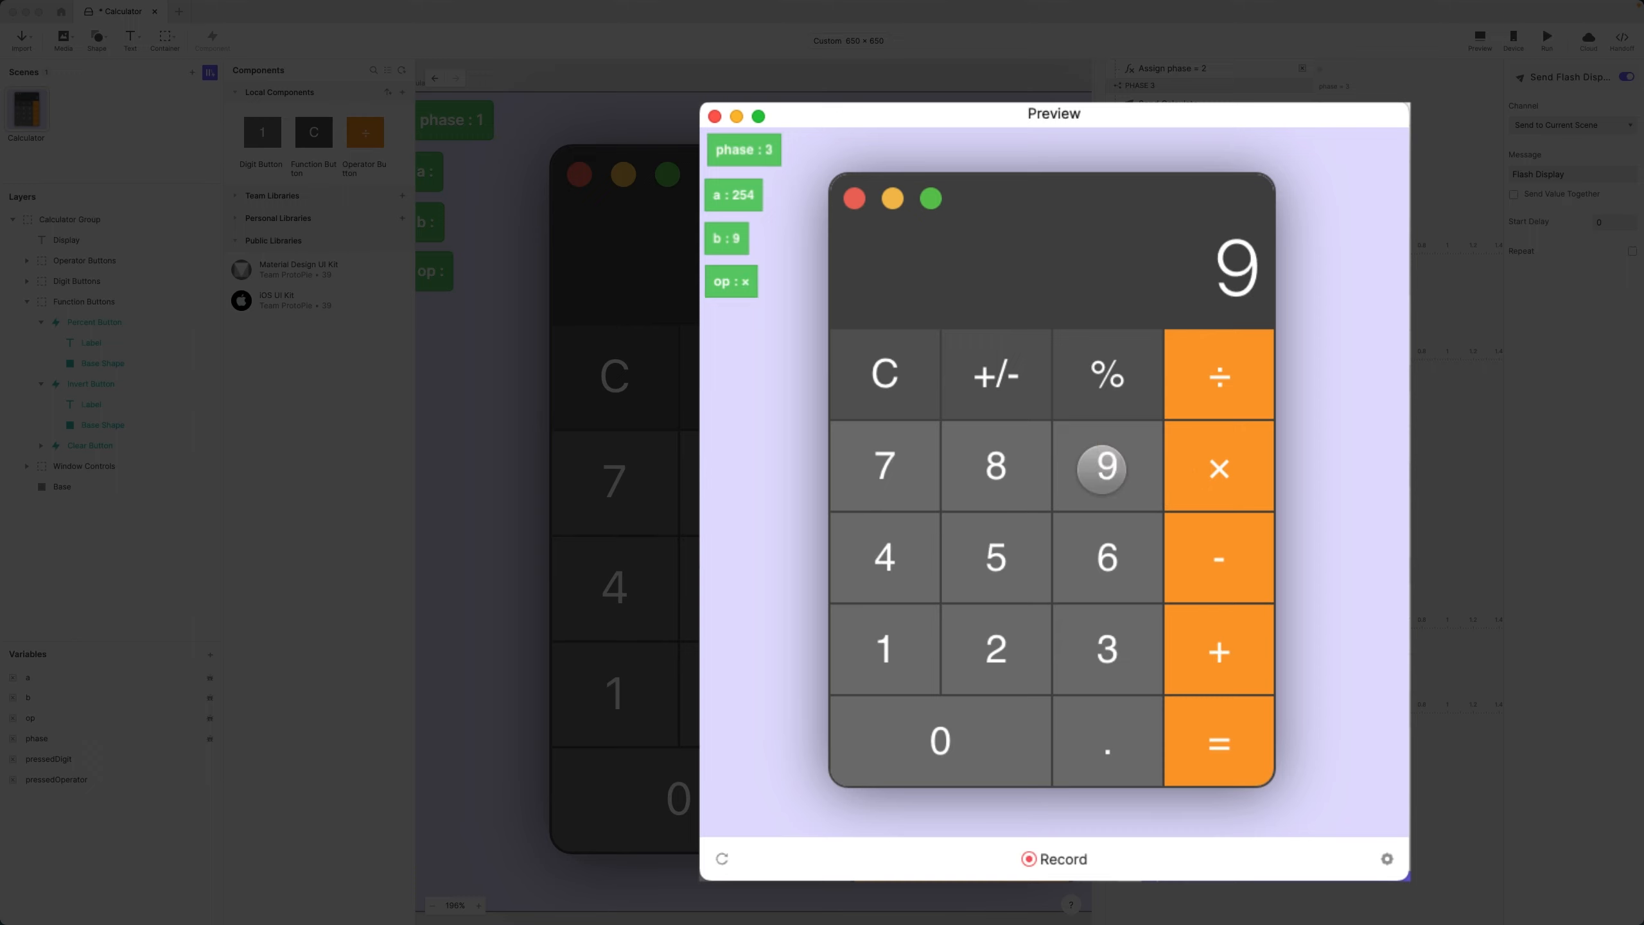
pyautogui.click(886, 373)
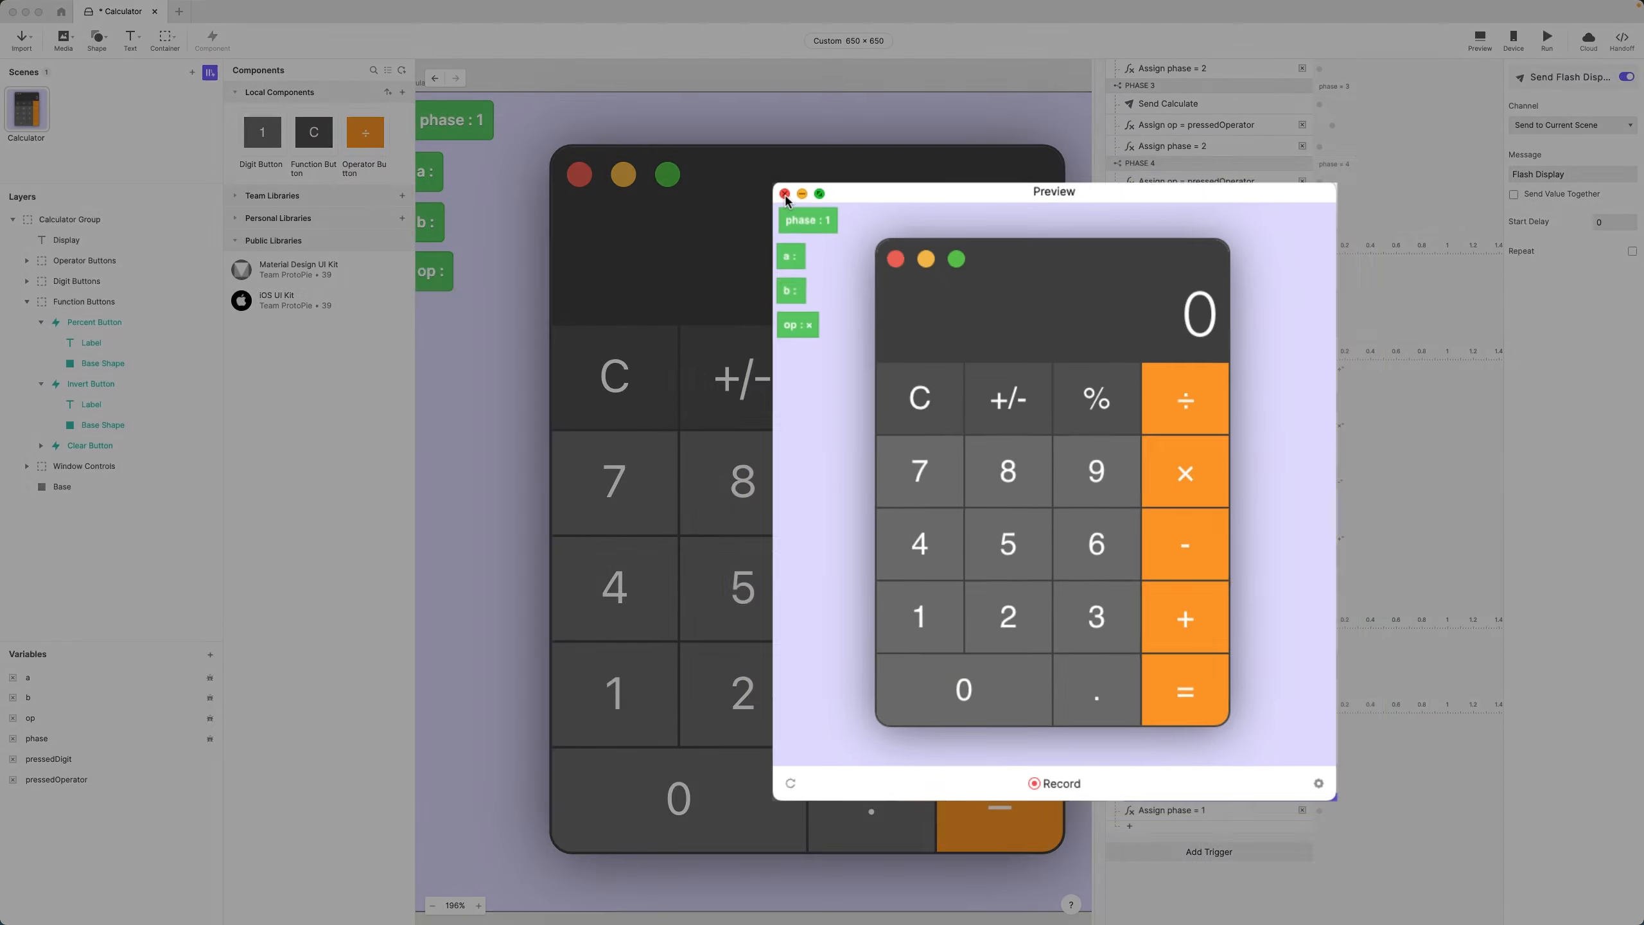
pyautogui.click(714, 117)
# - Duplicate the Reset b response under Tap Clear Button, target the copy at variable op, and rename it Reset op
pyautogui.click(1192, 787)
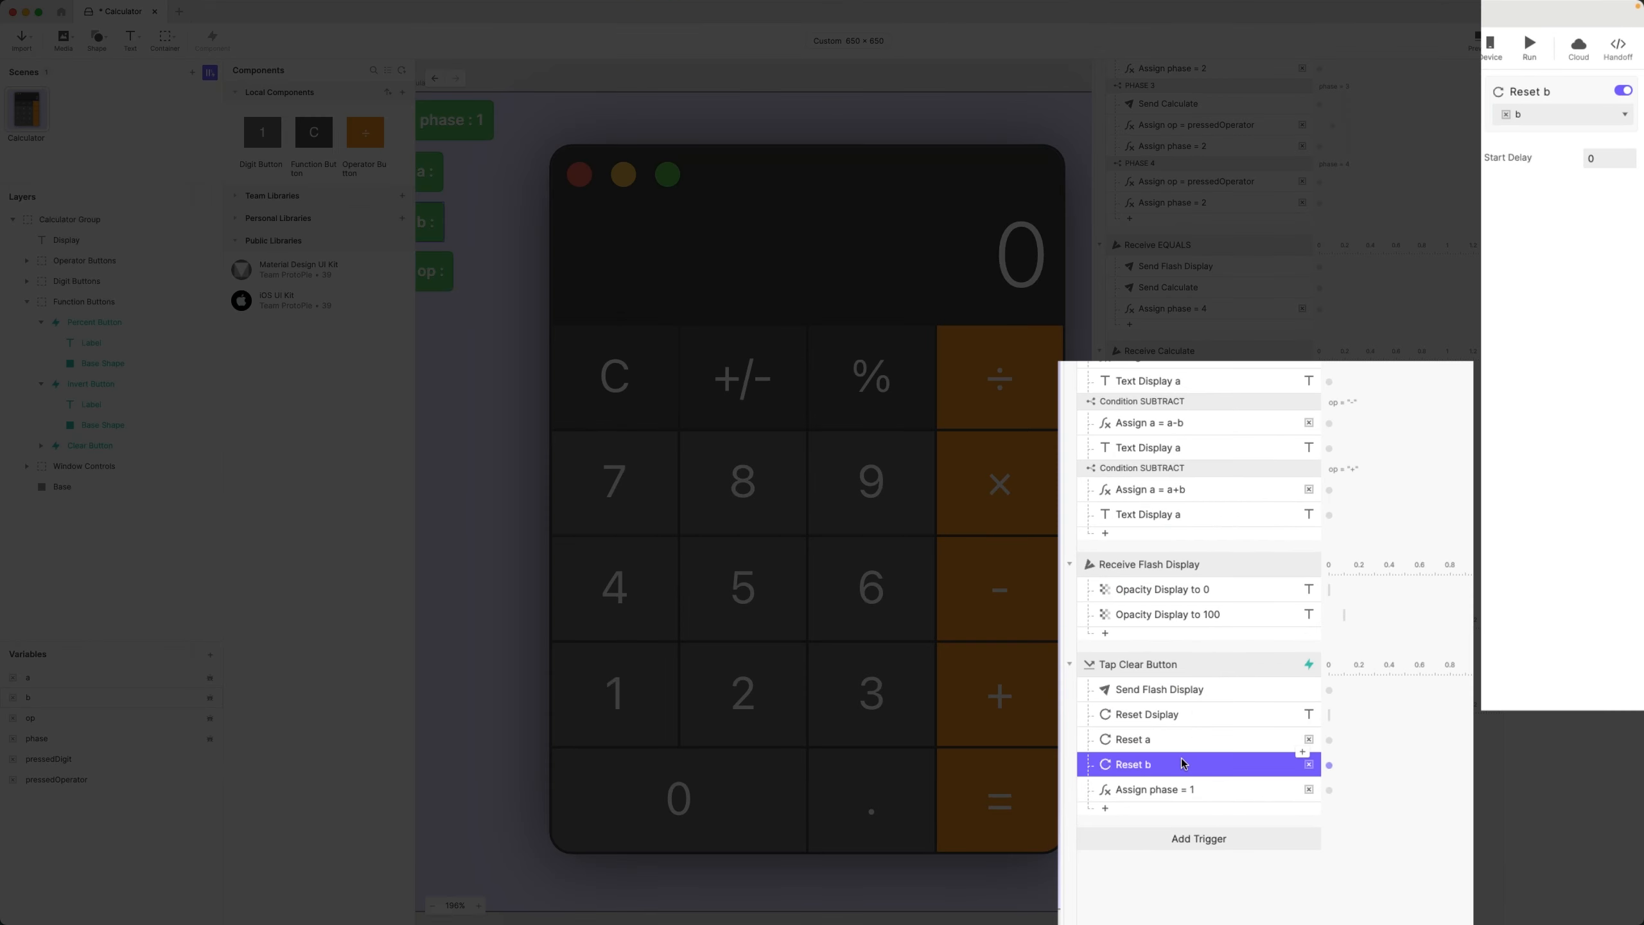
pyautogui.press('super+d')
pyautogui.click(1538, 115)
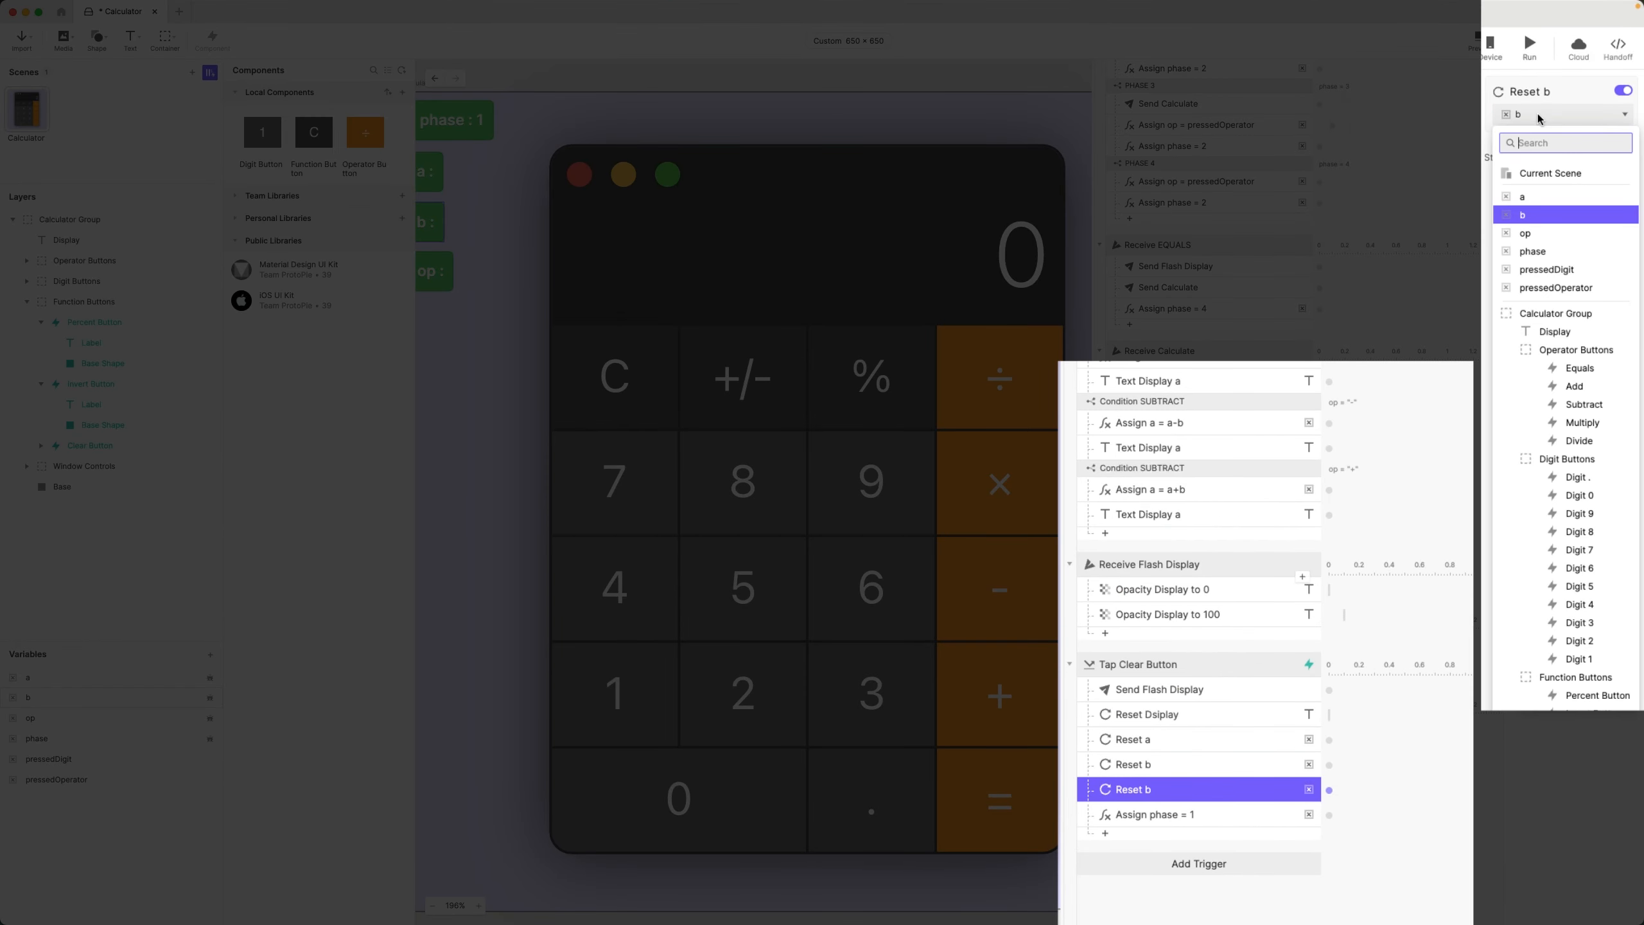
pyautogui.click(1530, 233)
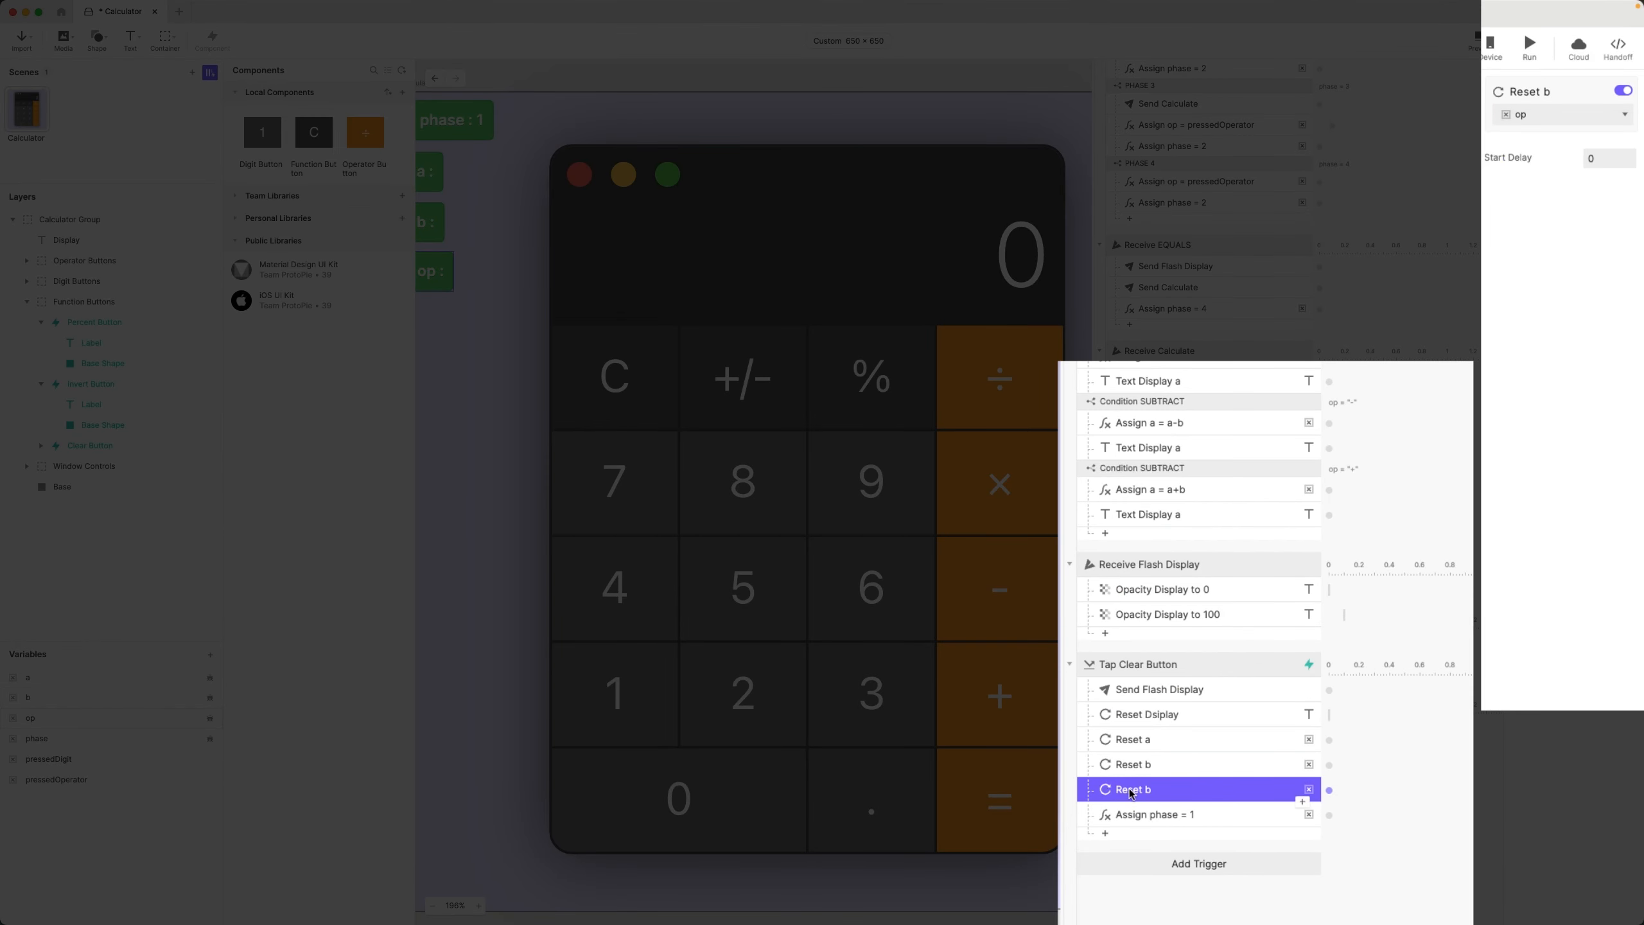
pyautogui.doubleClick(1178, 789)
pyautogui.press('BackSpace')
pyautogui.write('op')
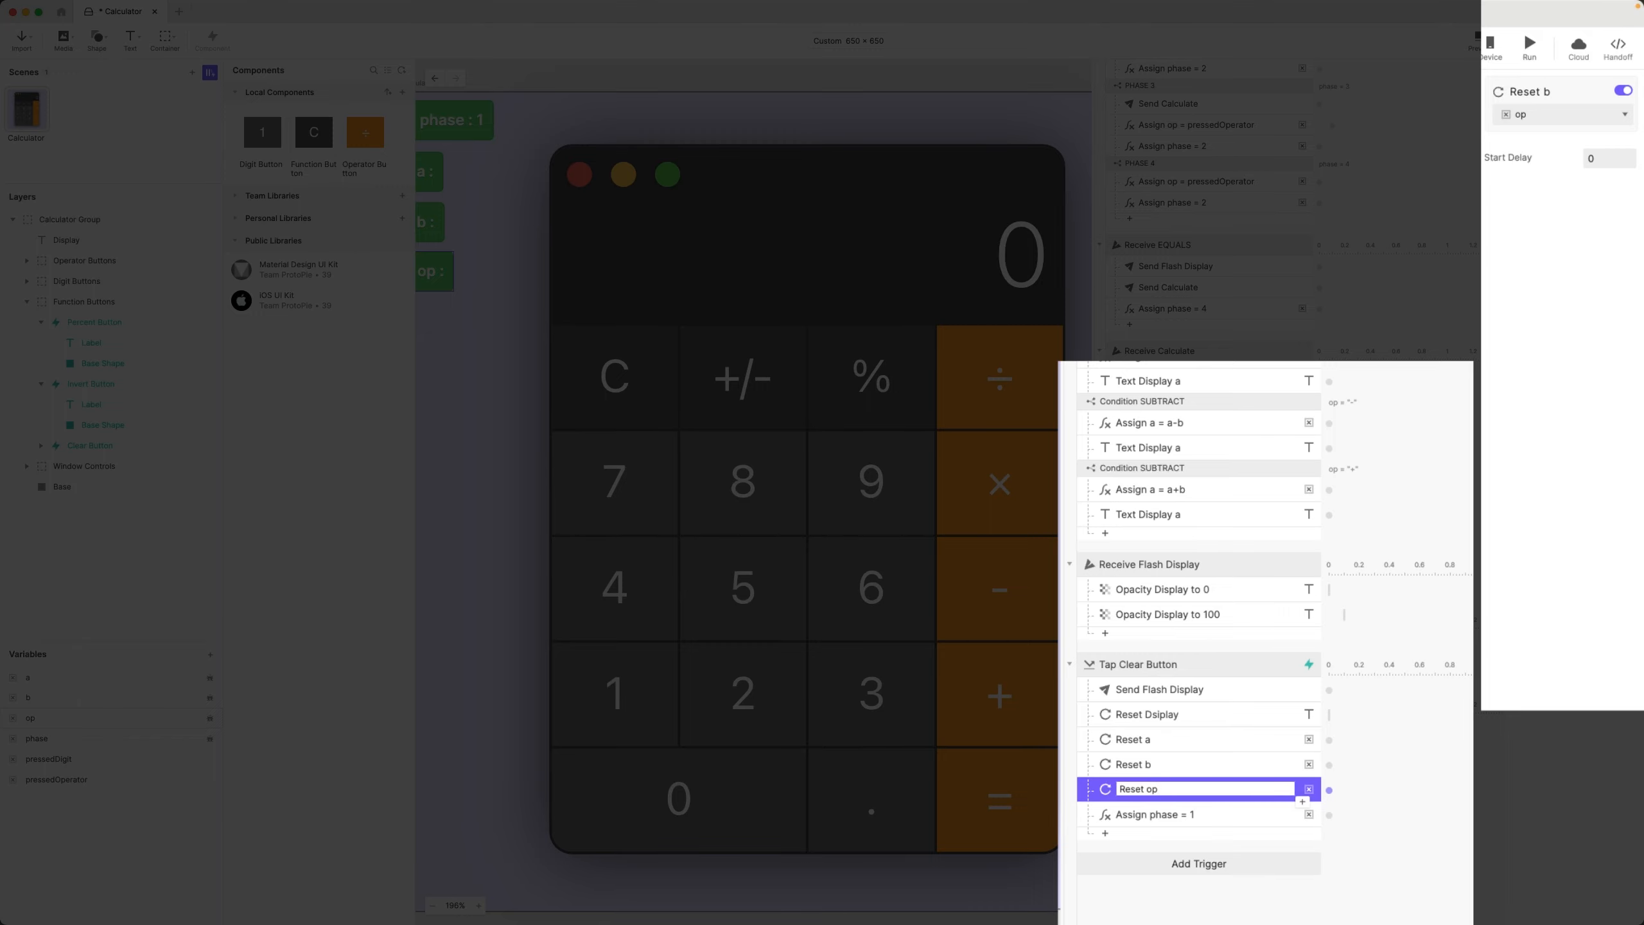
pyautogui.press('Return')
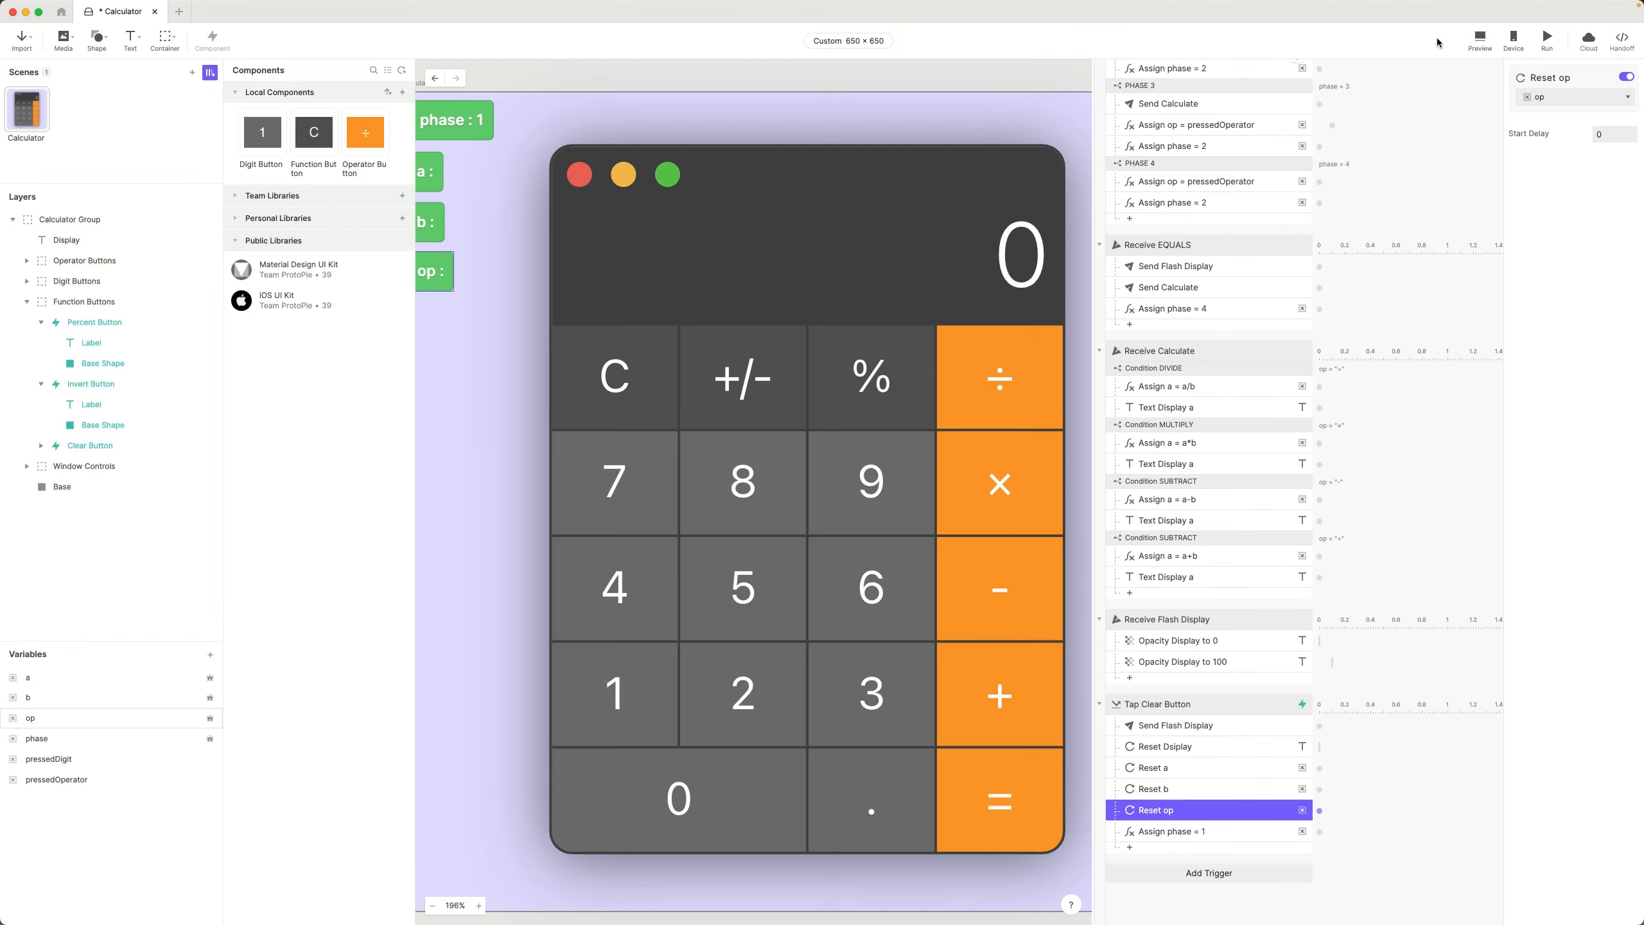
# - Preview the prototype again, enter 58 followed by the × operator, and test the C key
pyautogui.click(1480, 39)
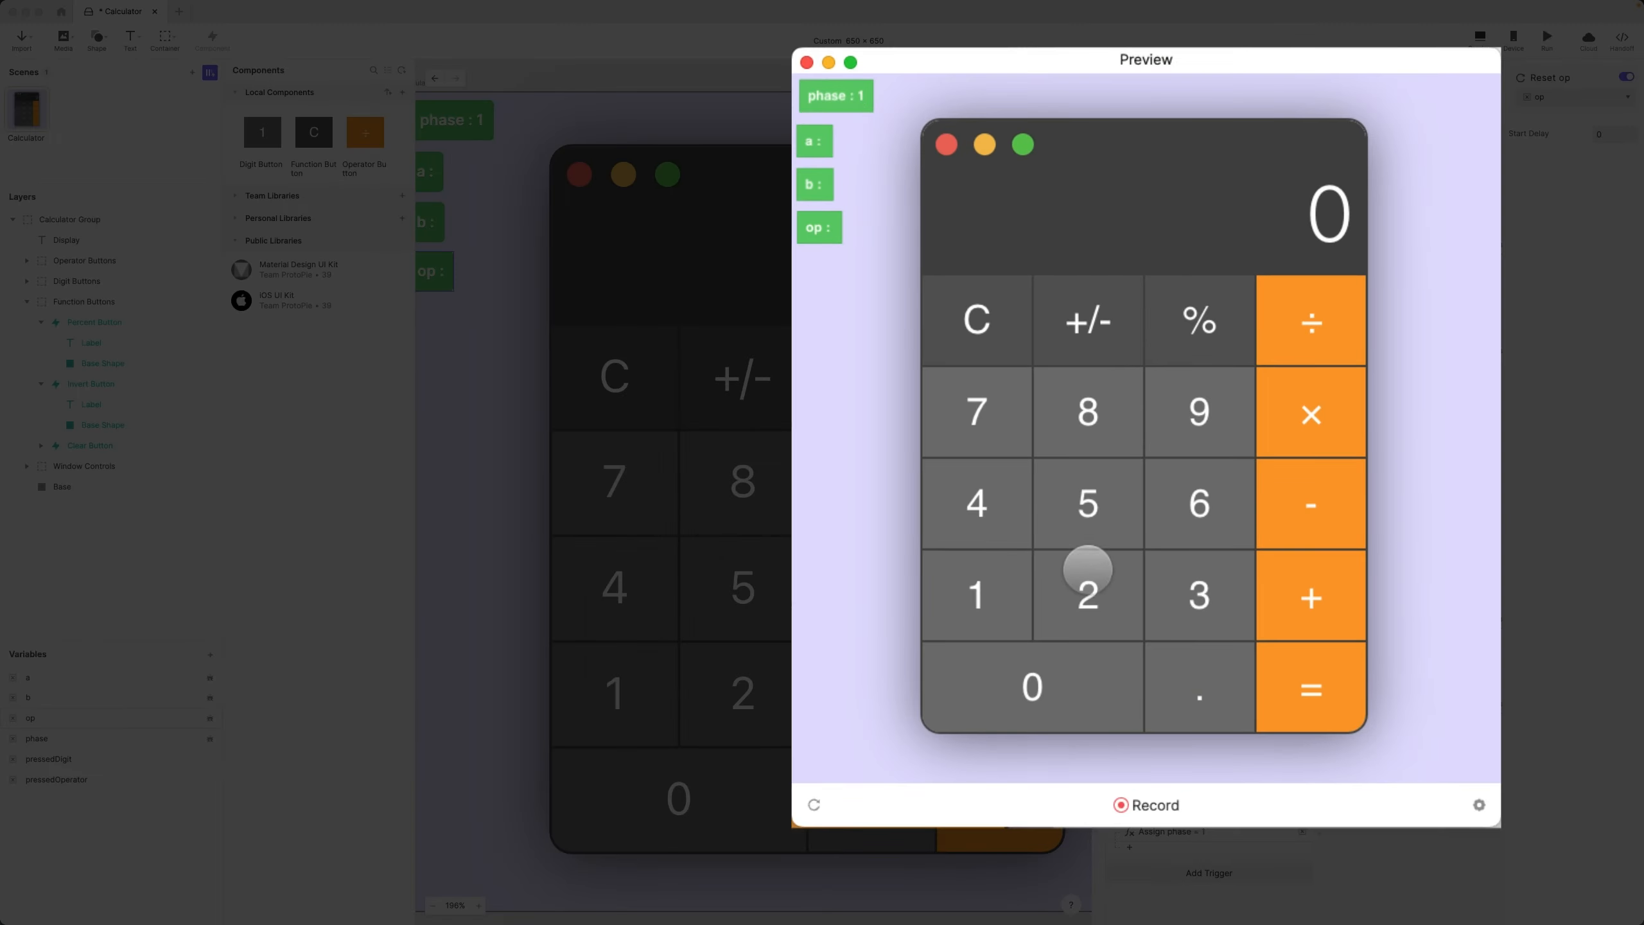
pyautogui.click(1100, 470)
pyautogui.click(1097, 415)
pyautogui.click(1328, 447)
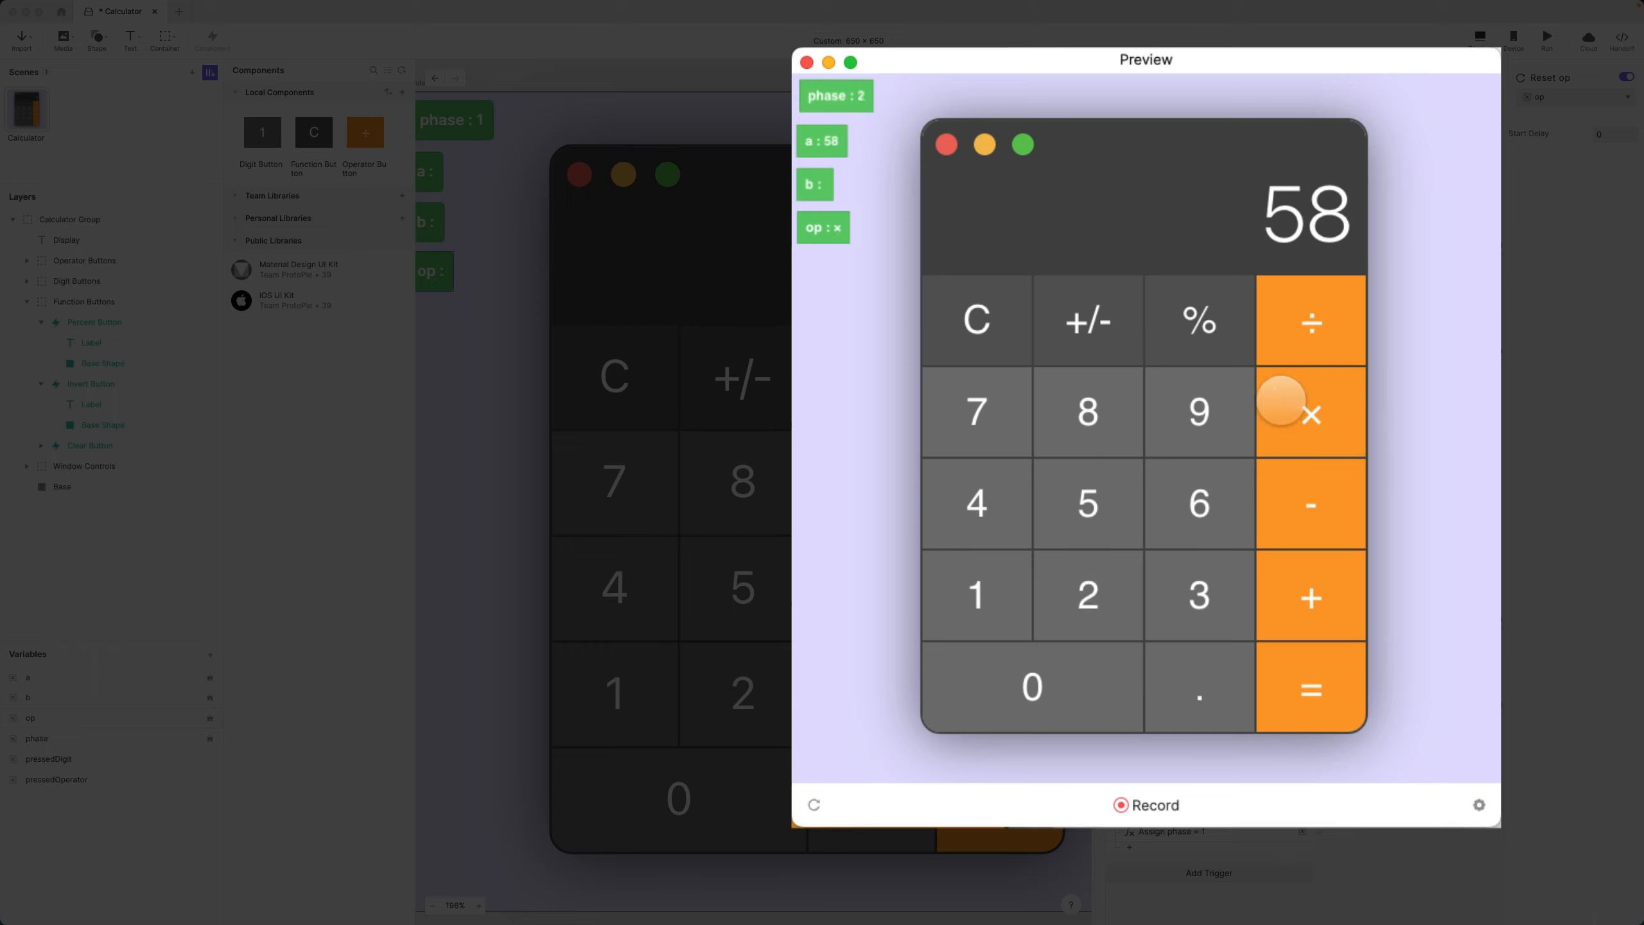
pyautogui.click(974, 320)
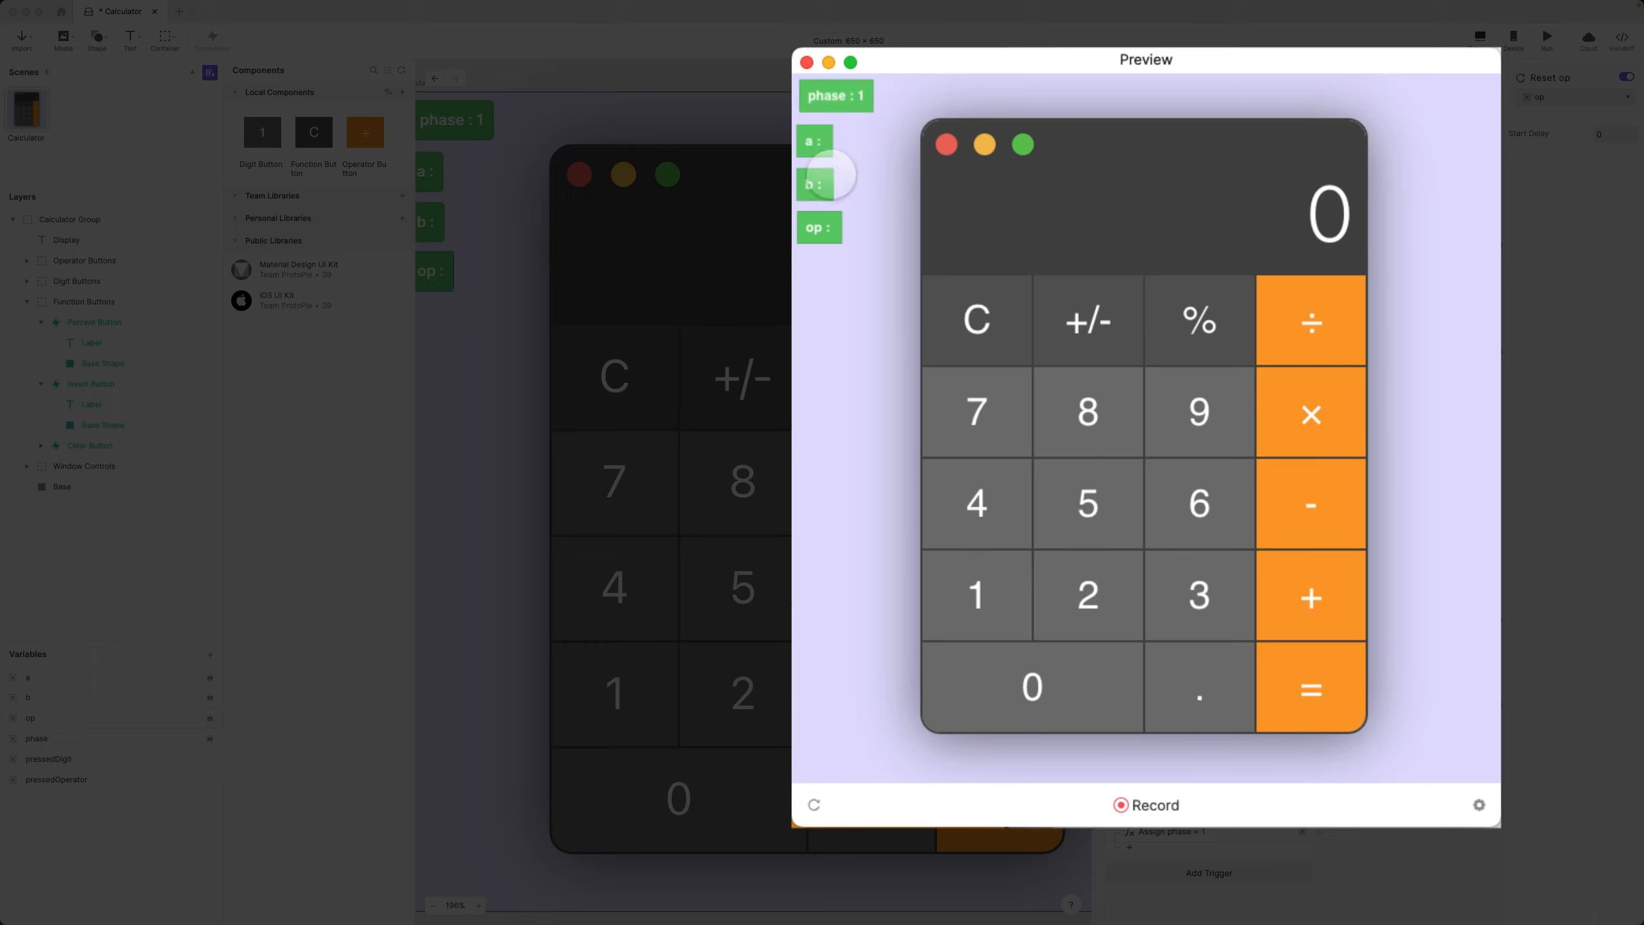
# - Calculate 14 × 3 in the preview, clear the calculator with C, and close the preview
pyautogui.click(976, 589)
pyautogui.click(979, 503)
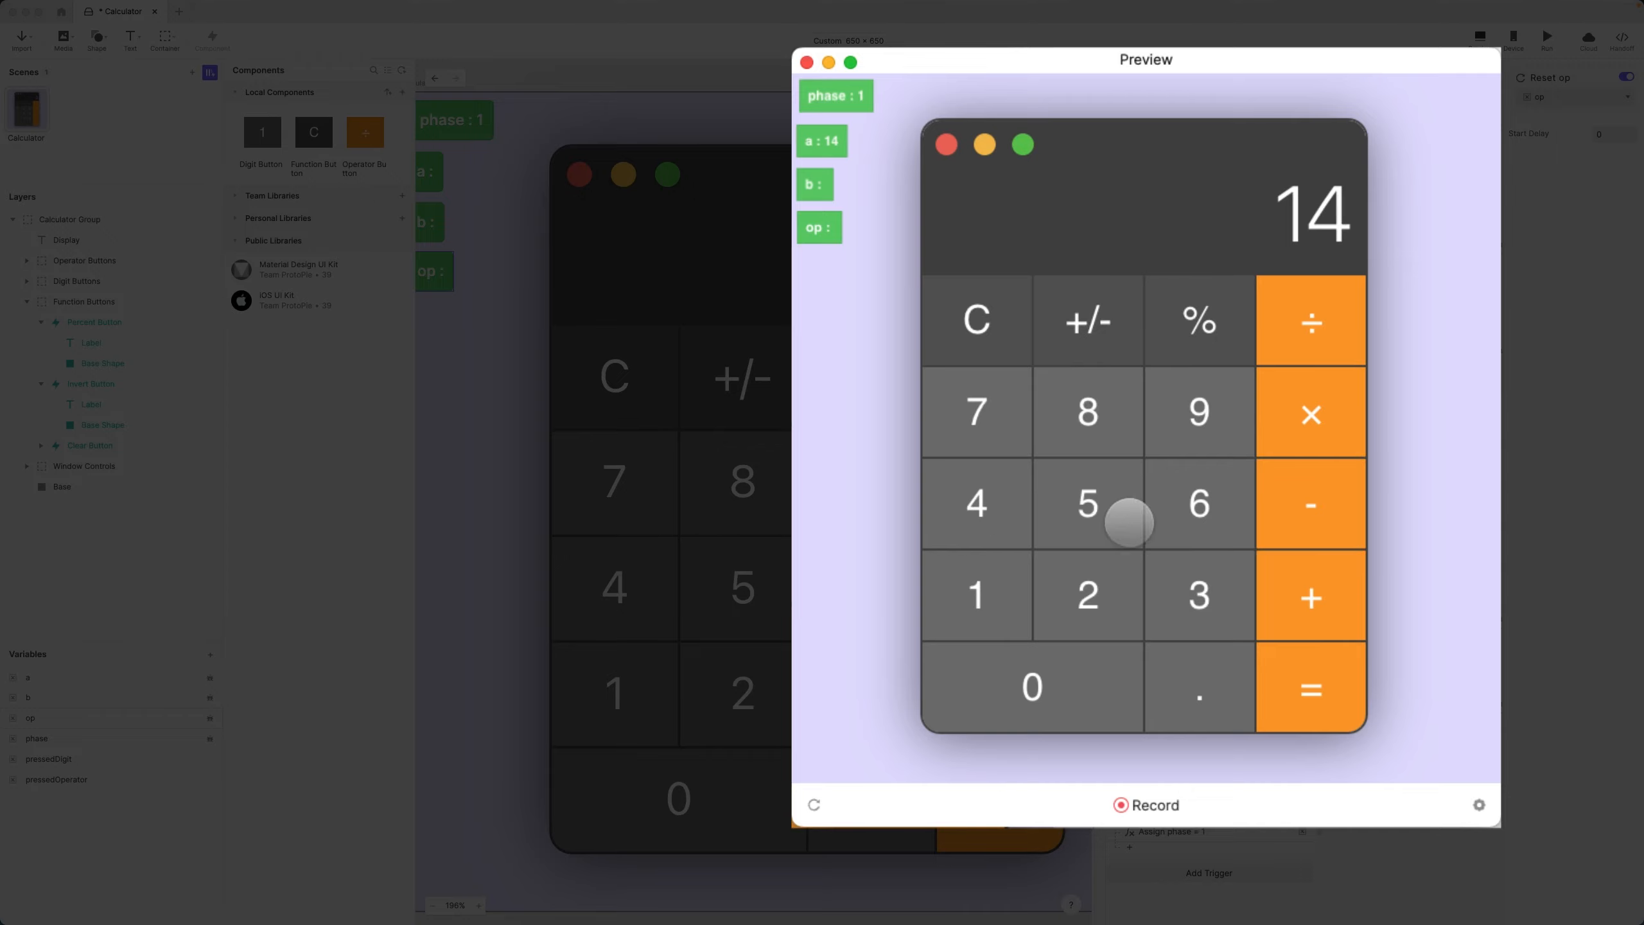
pyautogui.click(1298, 415)
pyautogui.click(1187, 586)
pyautogui.click(1310, 690)
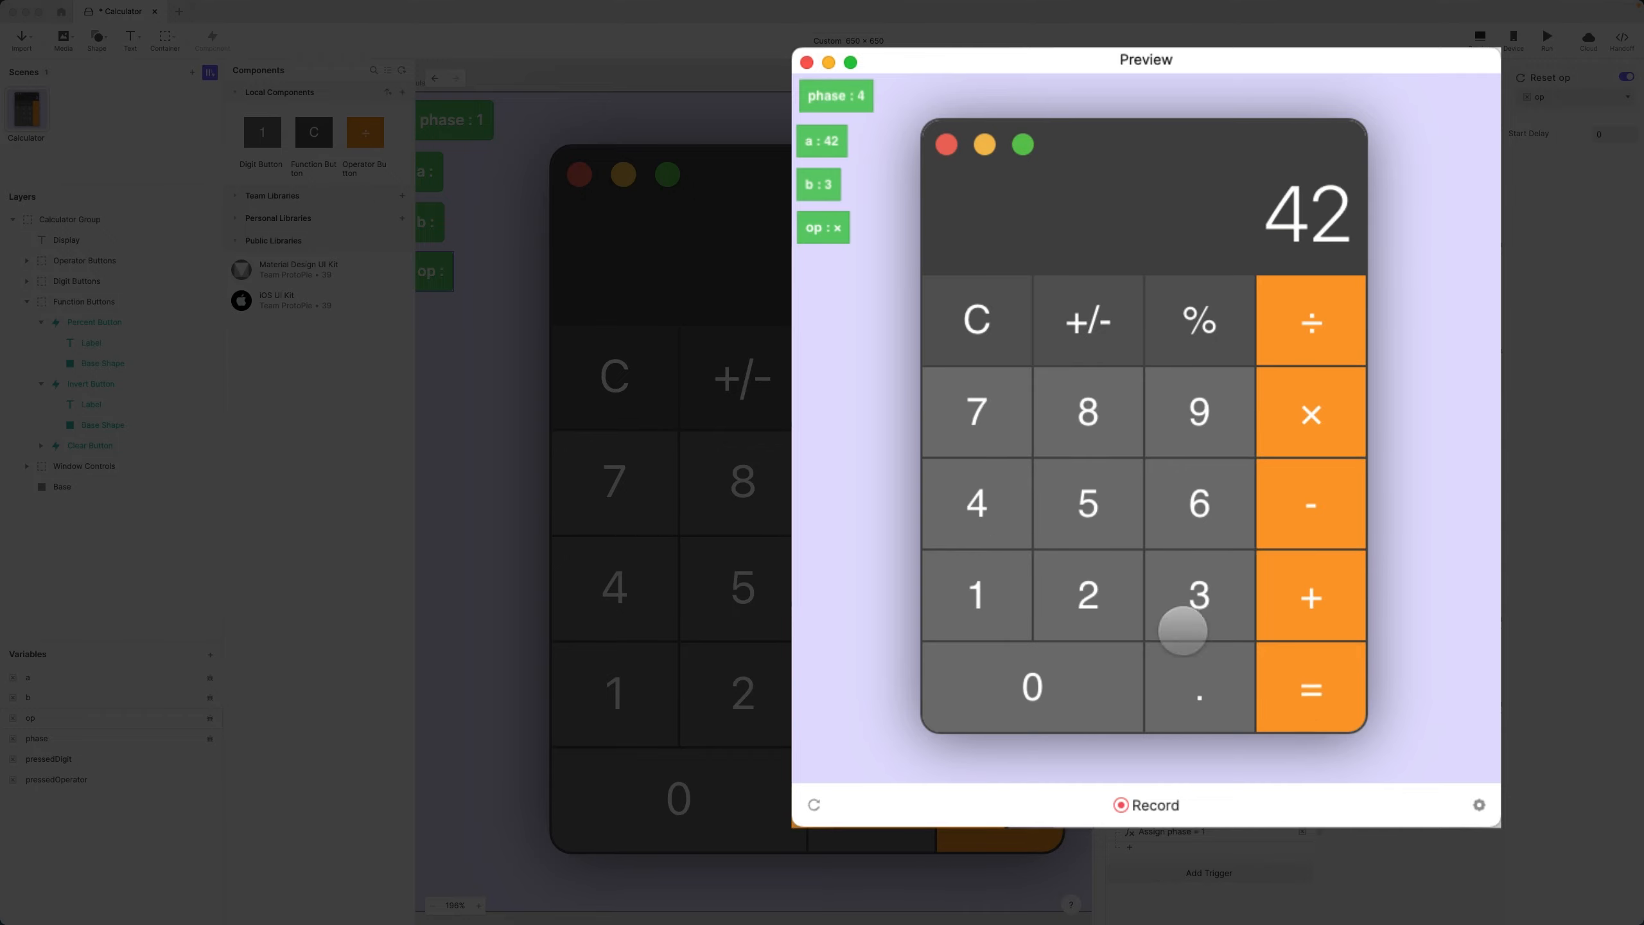
pyautogui.click(976, 312)
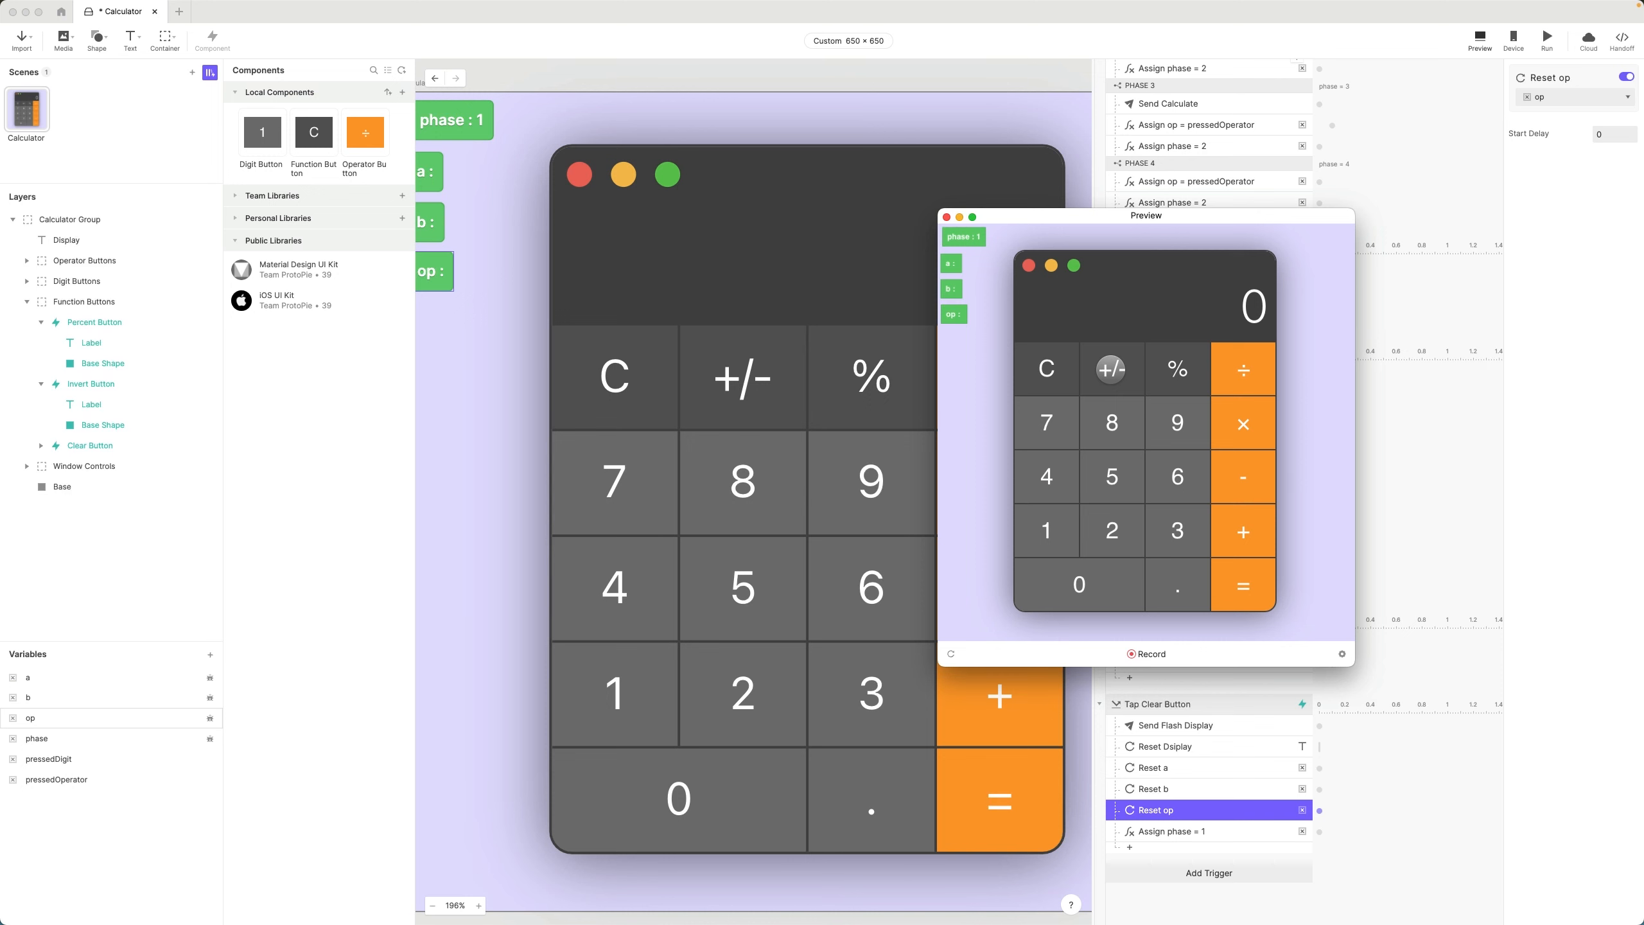
pyautogui.click(947, 217)
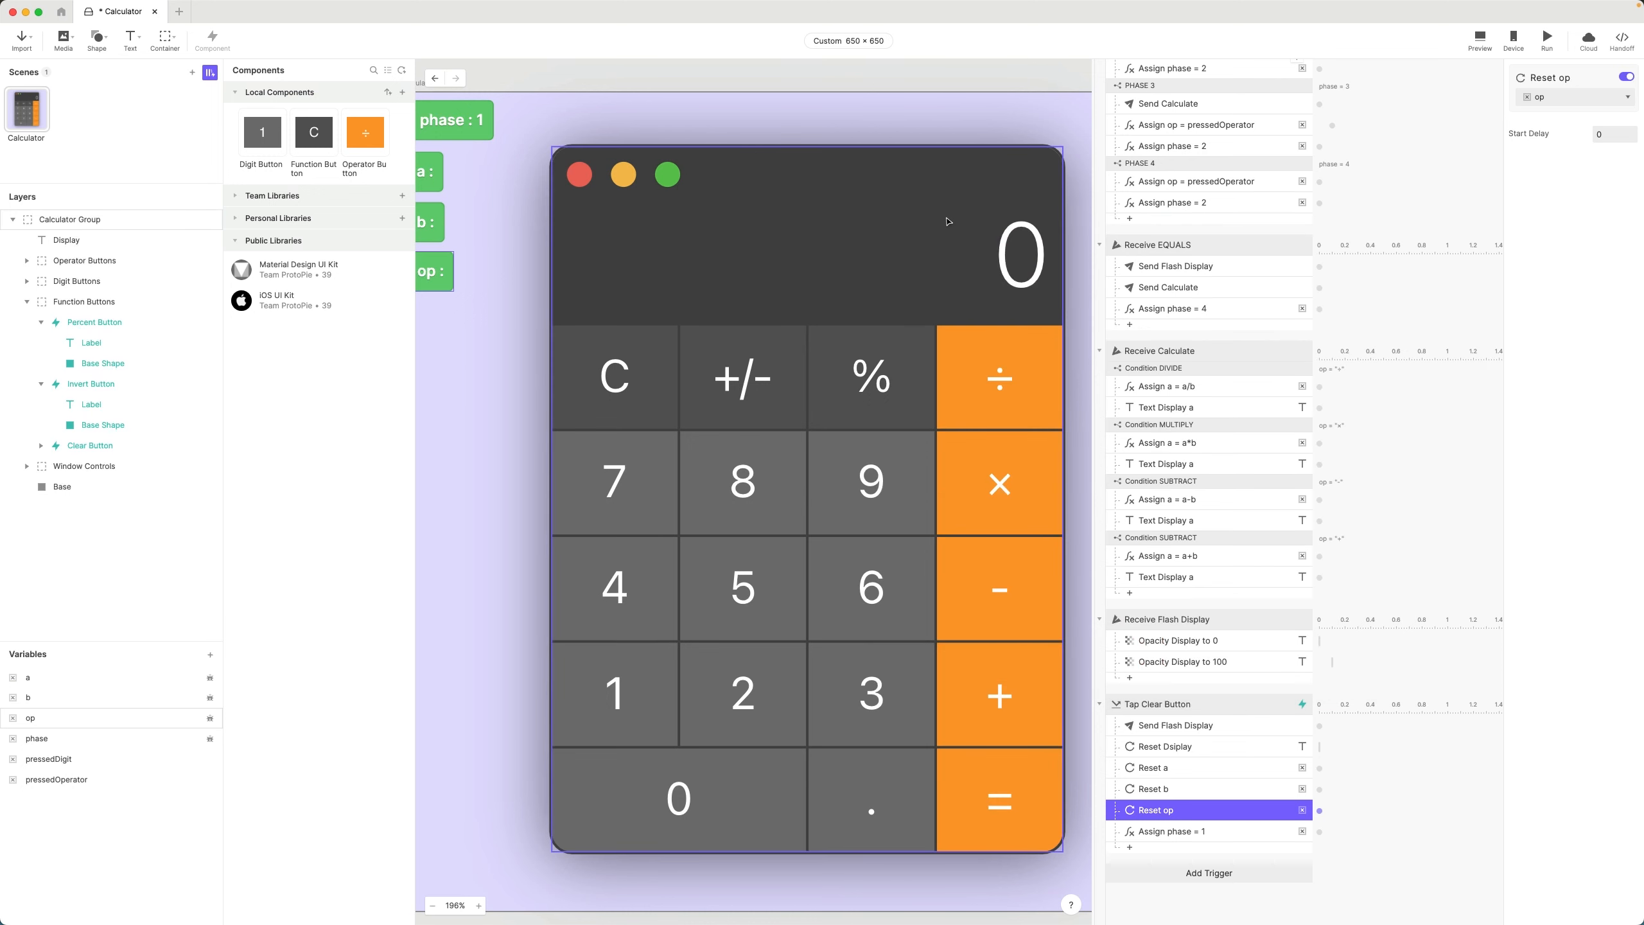
# - Switch to the Calculator Flow Diagram in Figma and examine the Press +/- branch for NUMBER A and NUMBER B
pyautogui.press('super+Tab')
pyautogui.scroll(-2, 718, 324)
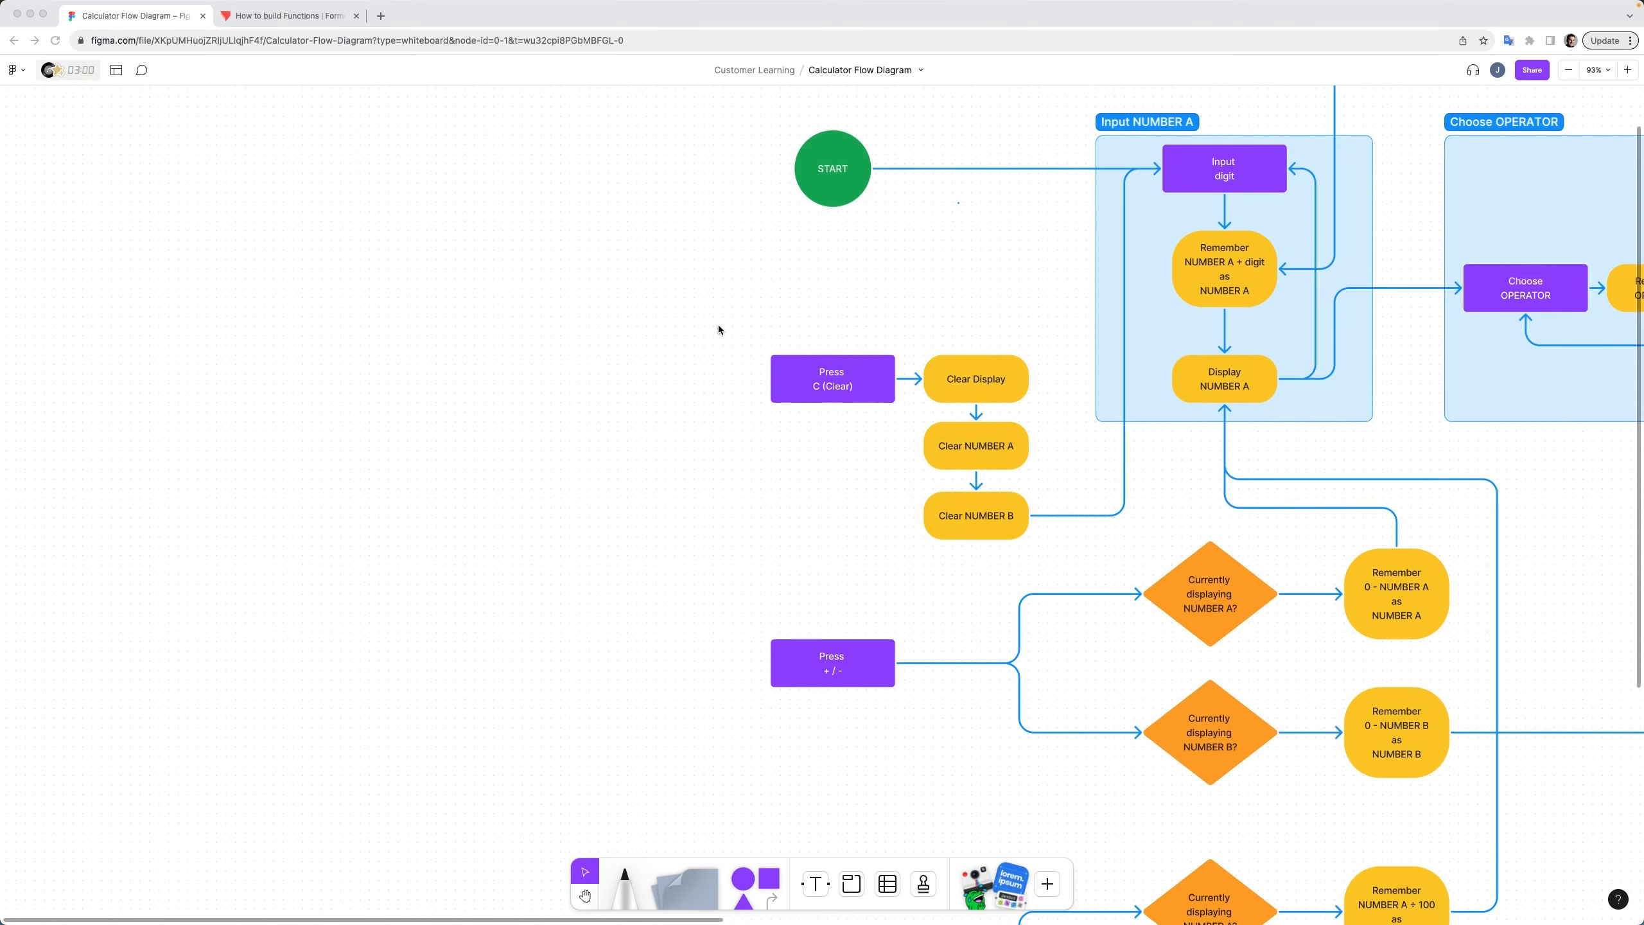
pyautogui.hscroll(2, 725, 326)
pyautogui.scroll(-3, 964, 524)
pyautogui.scroll(-2, 963, 525)
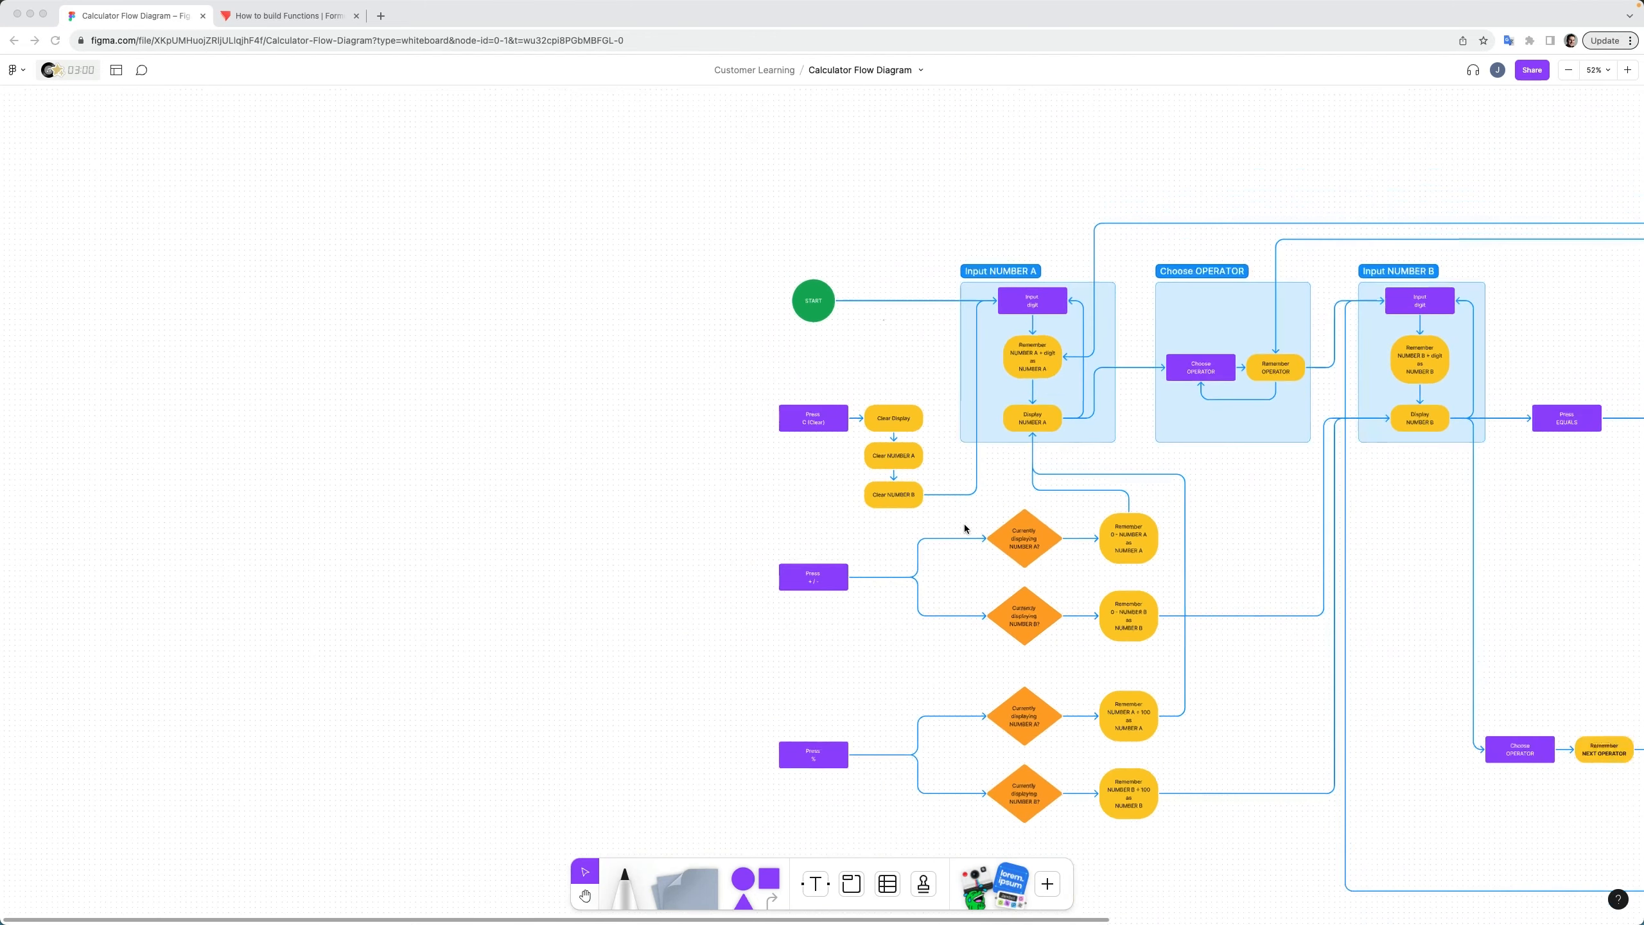
pyautogui.scroll(3, 963, 525)
pyautogui.hscroll(2, 973, 537)
pyautogui.scroll(5, 974, 547)
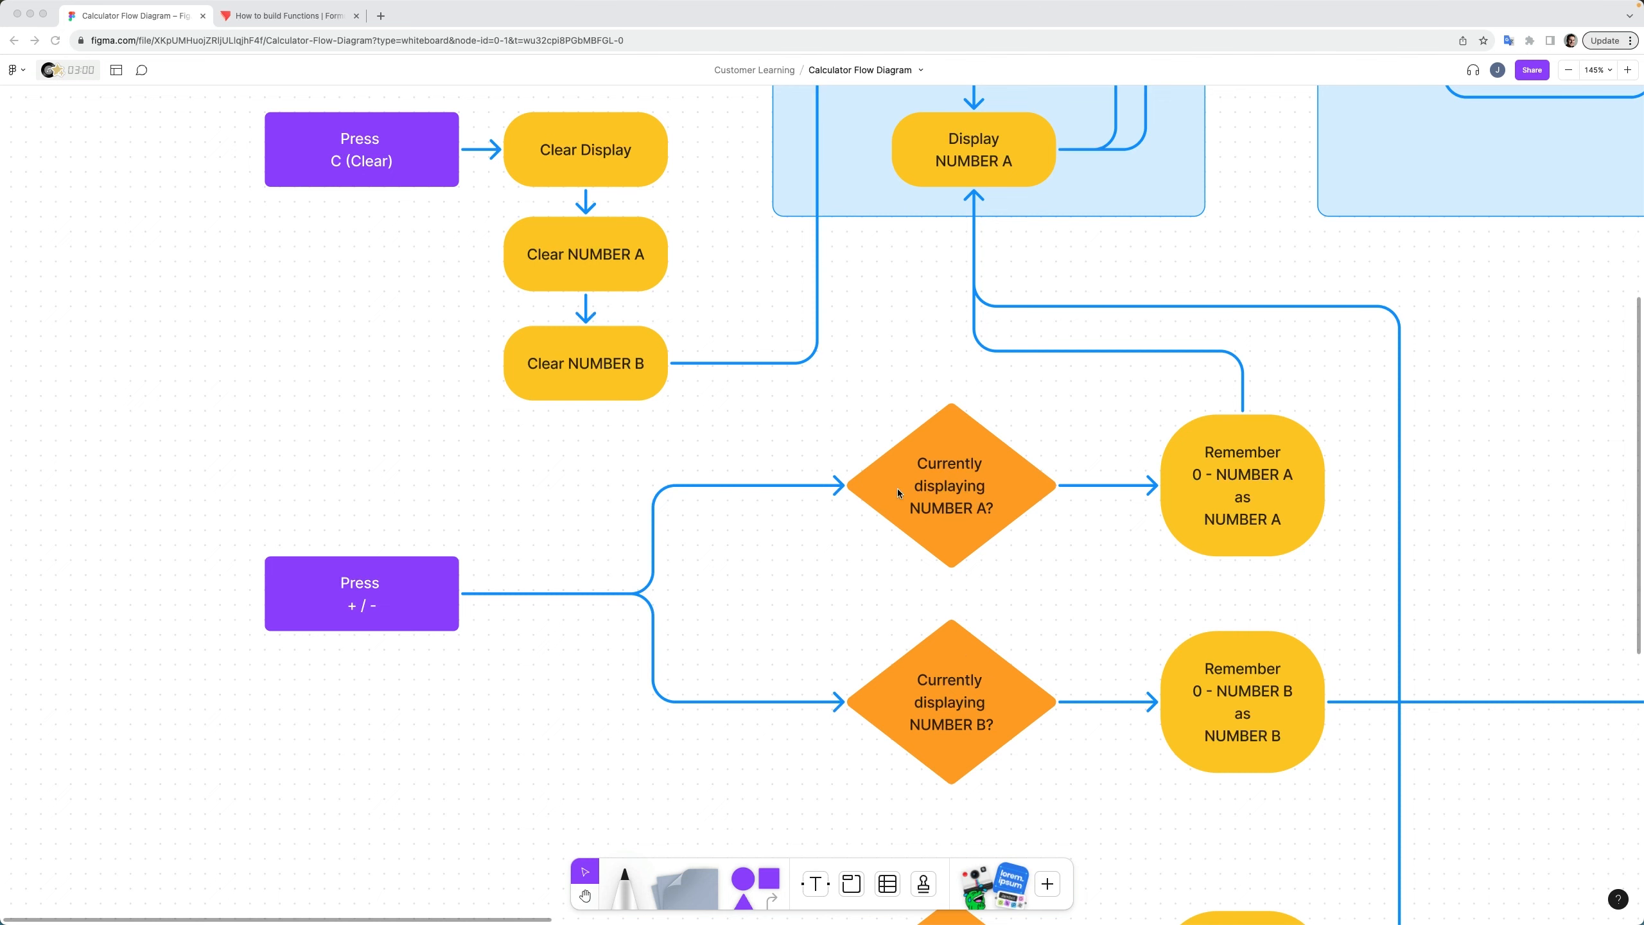
pyautogui.scroll(-1, 1235, 479)
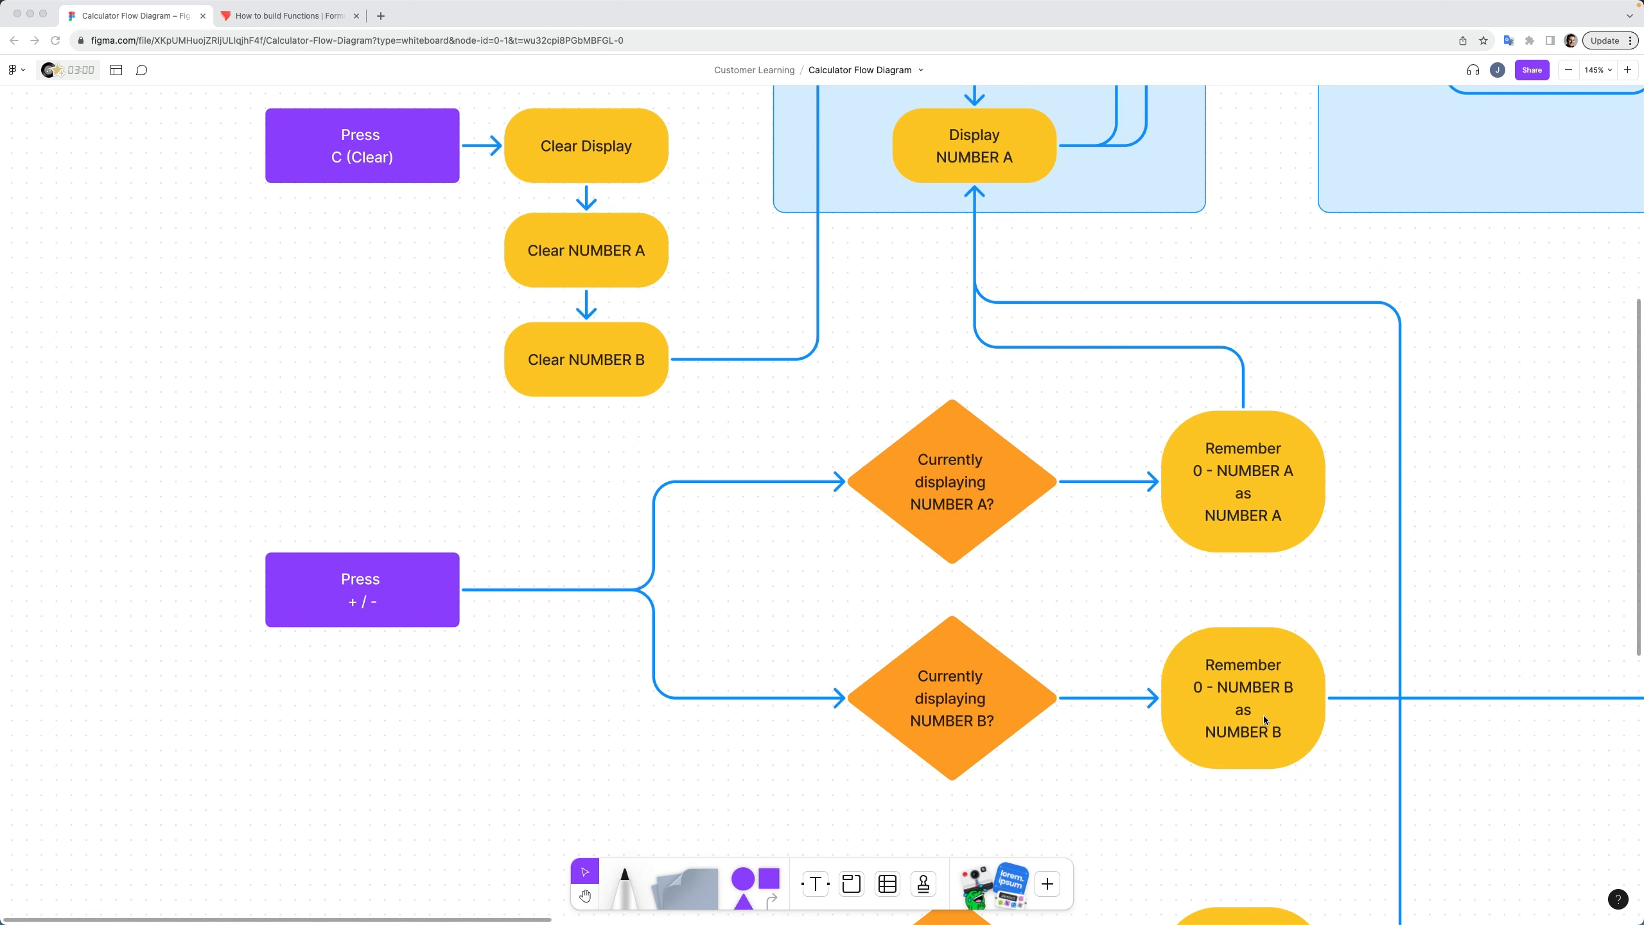
pyautogui.scroll(-3, 1264, 719)
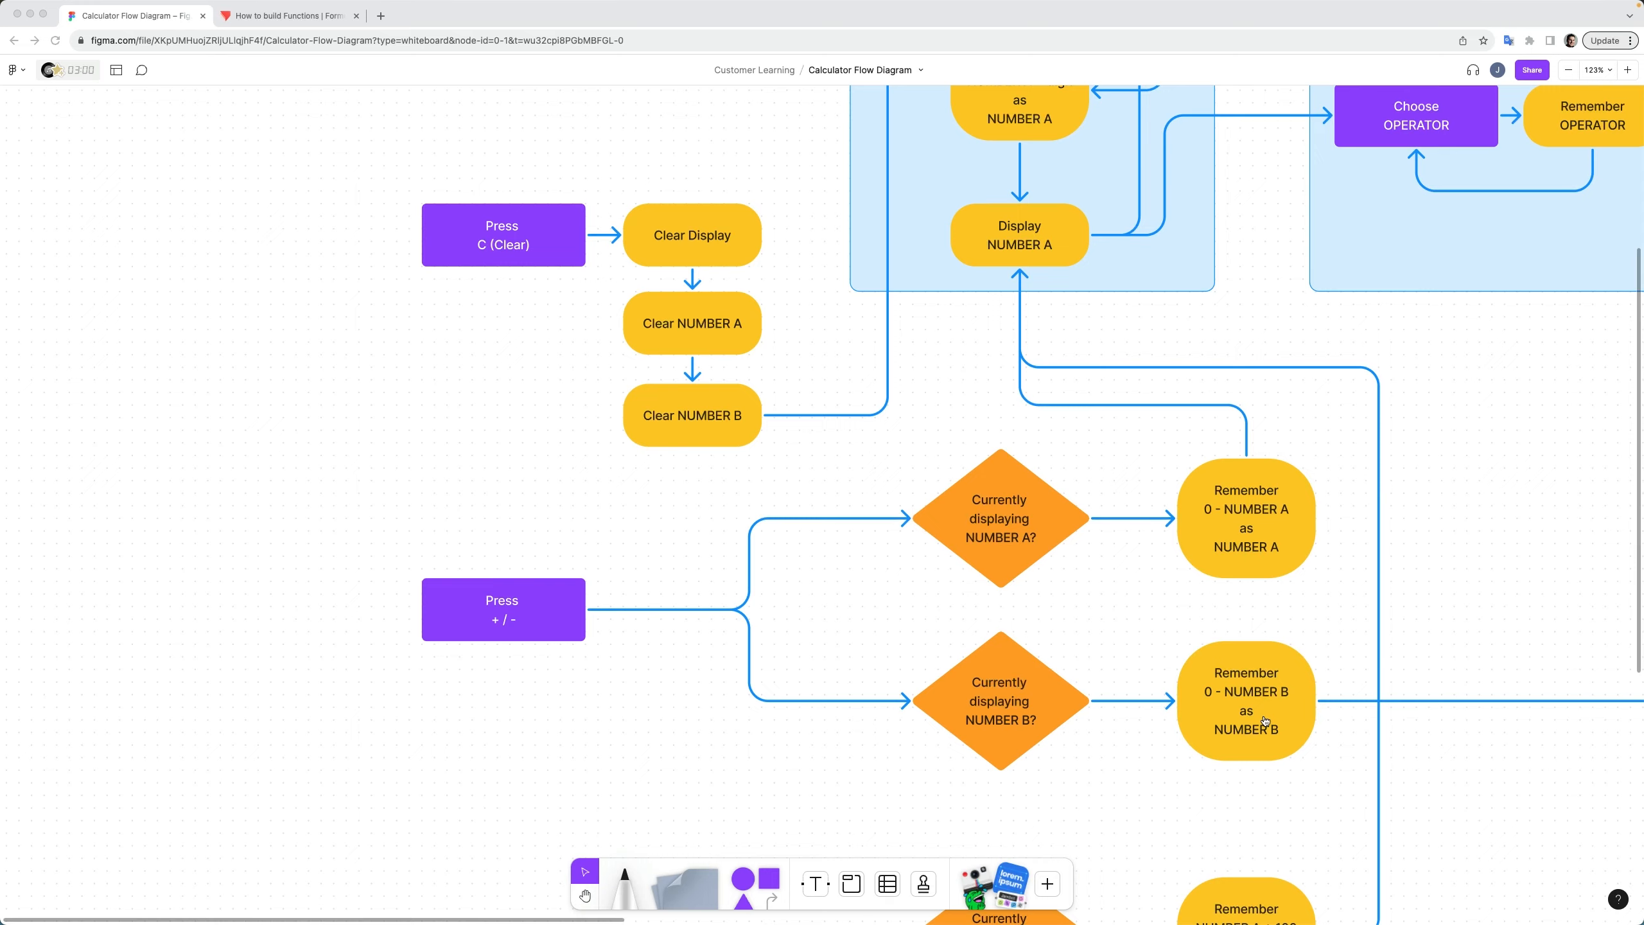
# - Switch back to ProtoPie, add a Tap trigger on the Invert Button after Tap Clear Button, and name it Tap Invert Button
pyautogui.press('super+Tab')
pyautogui.scroll(-2, 1246, 682)
pyautogui.scroll(7, 1244, 678)
pyautogui.scroll(3, 1244, 679)
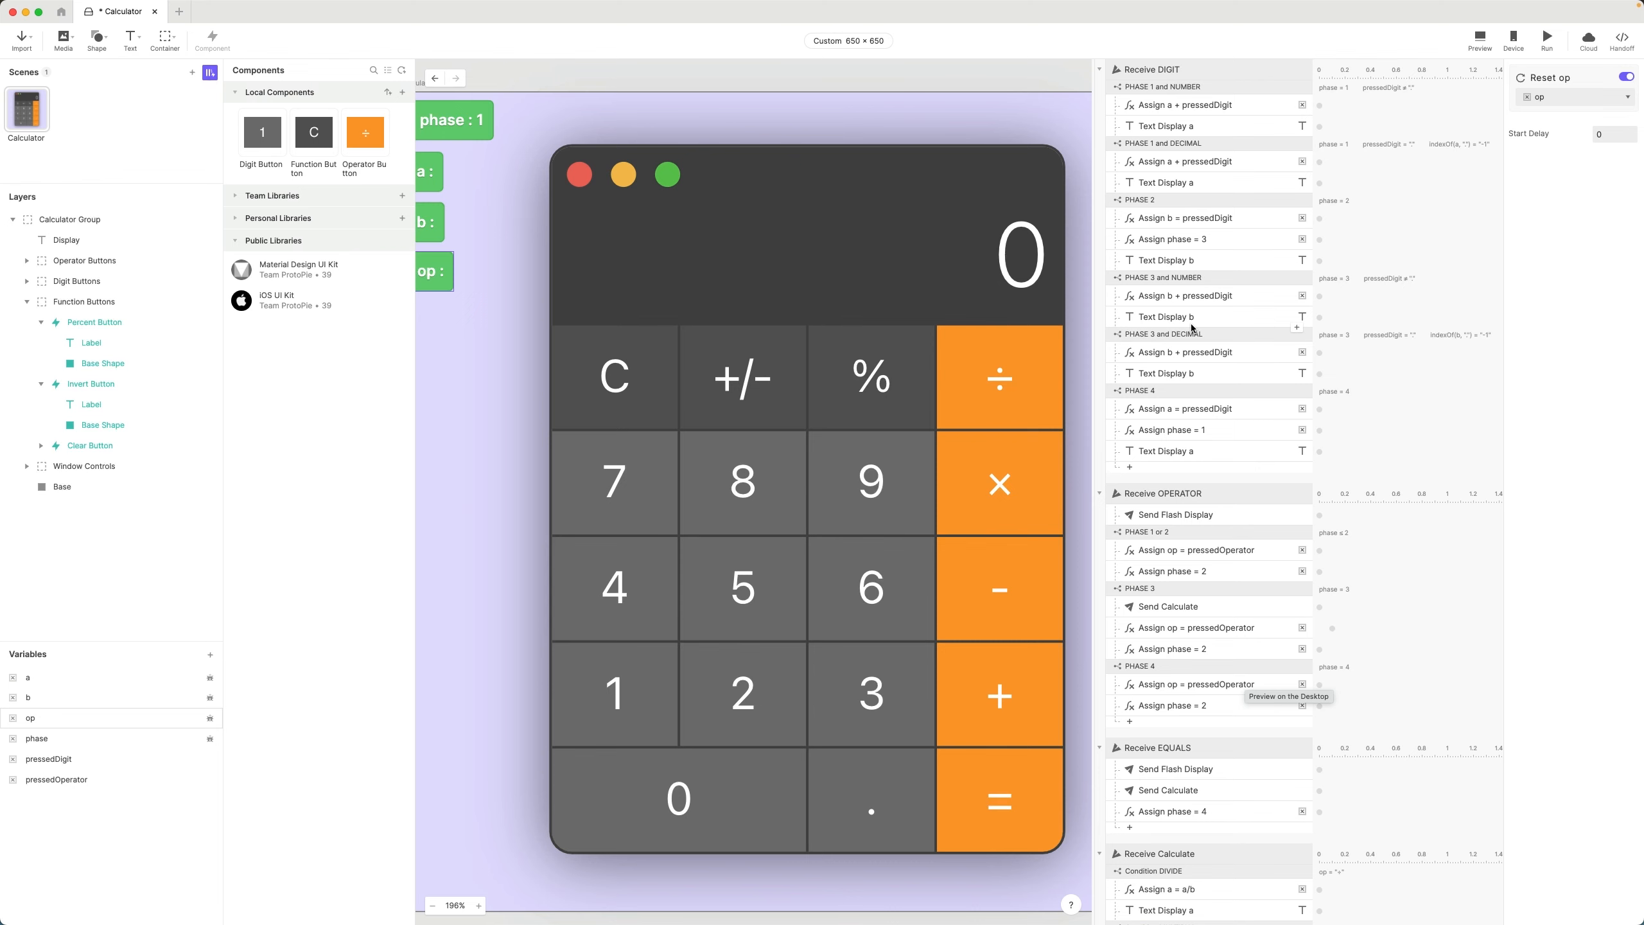
pyautogui.scroll(-10, 1183, 358)
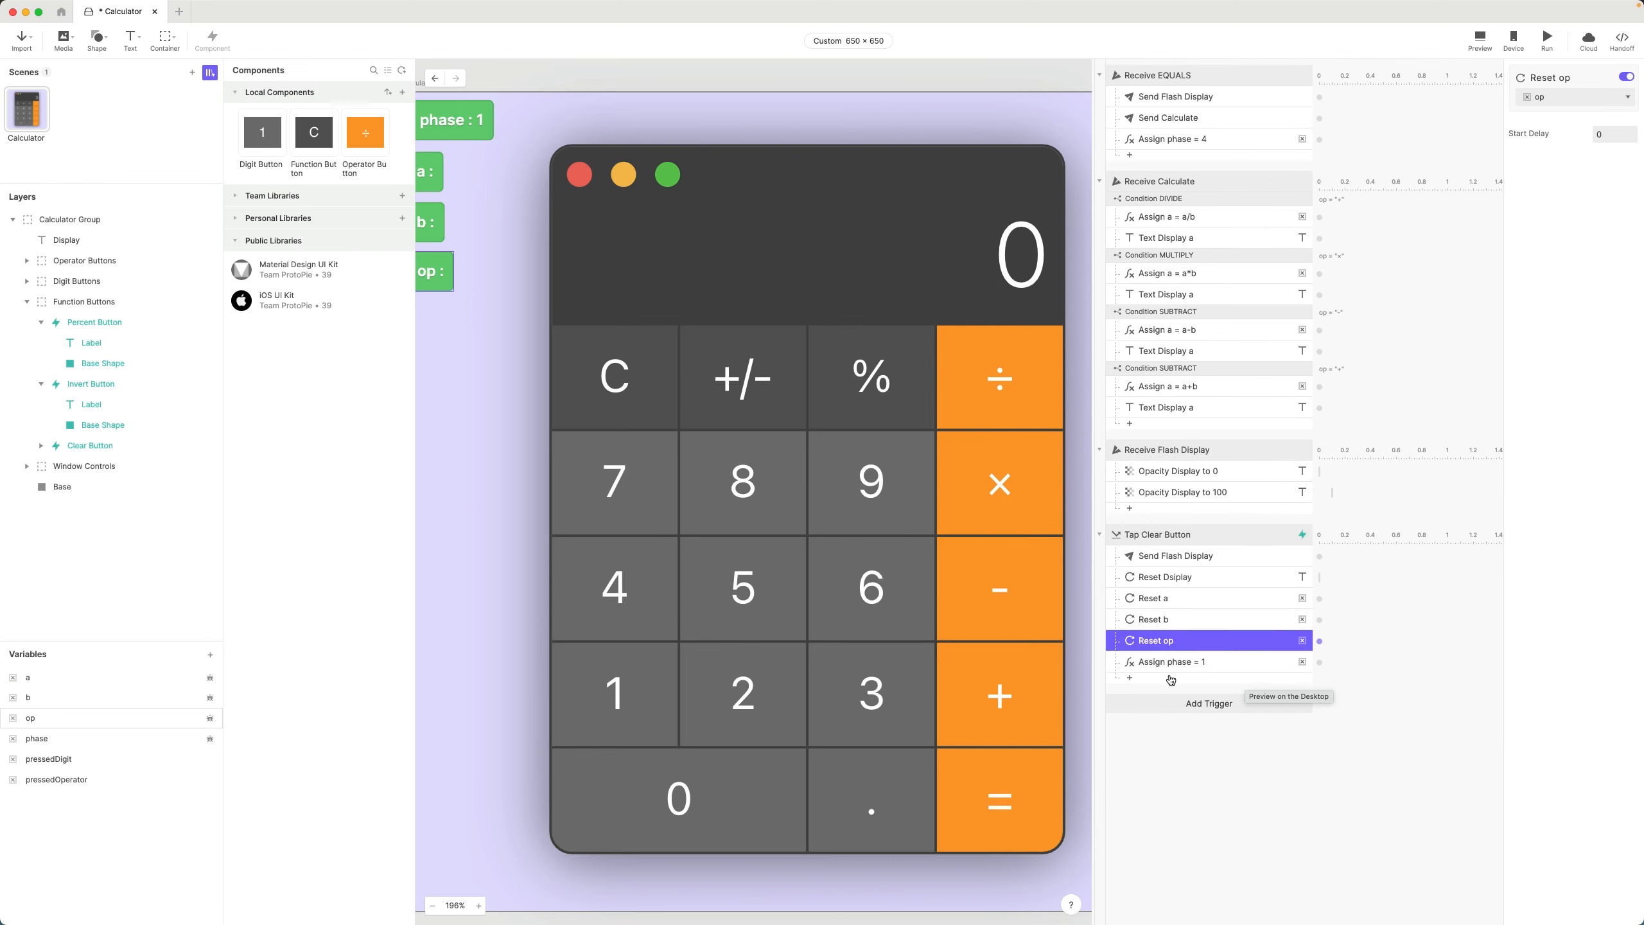
pyautogui.click(1180, 694)
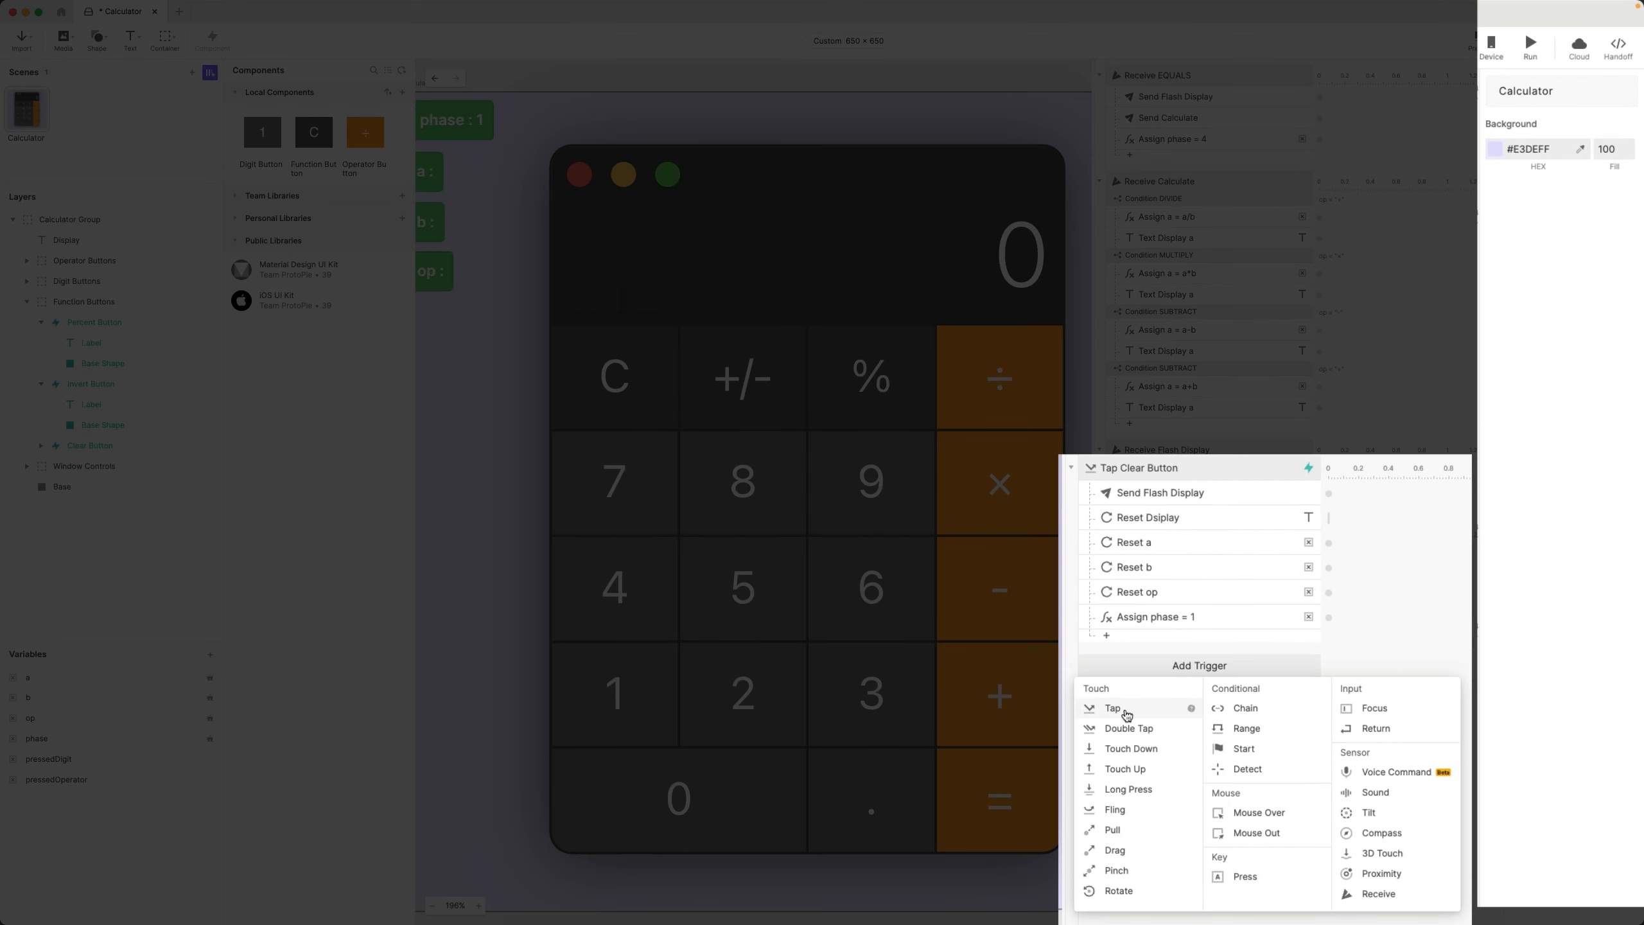
pyautogui.click(1130, 739)
pyautogui.click(1528, 114)
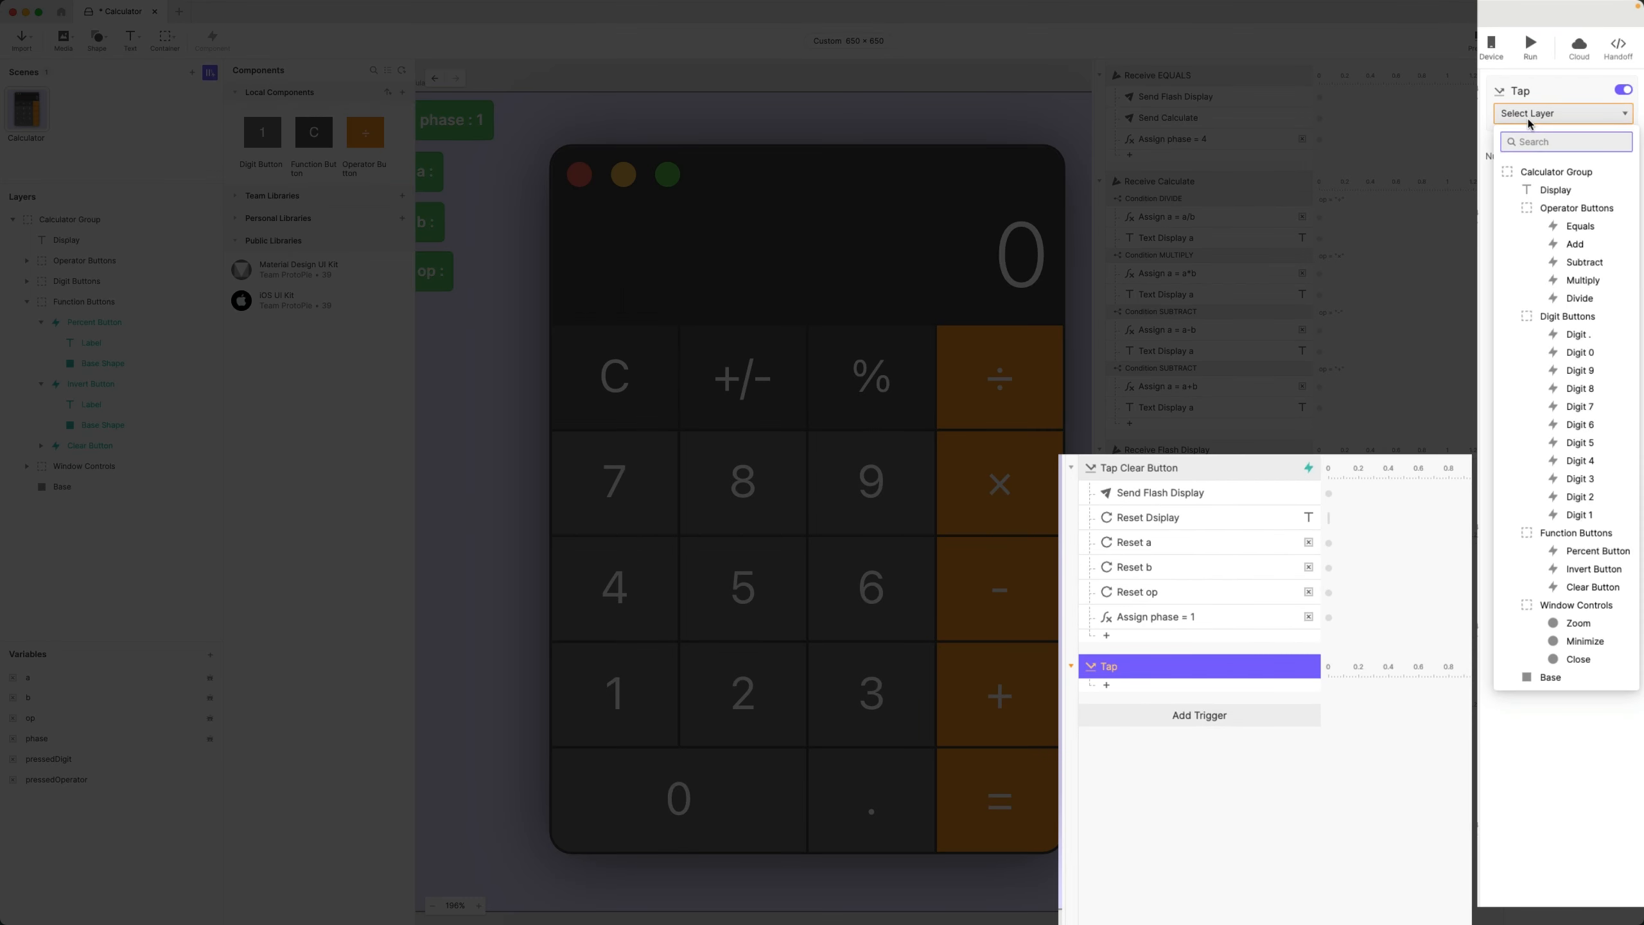
pyautogui.click(1579, 569)
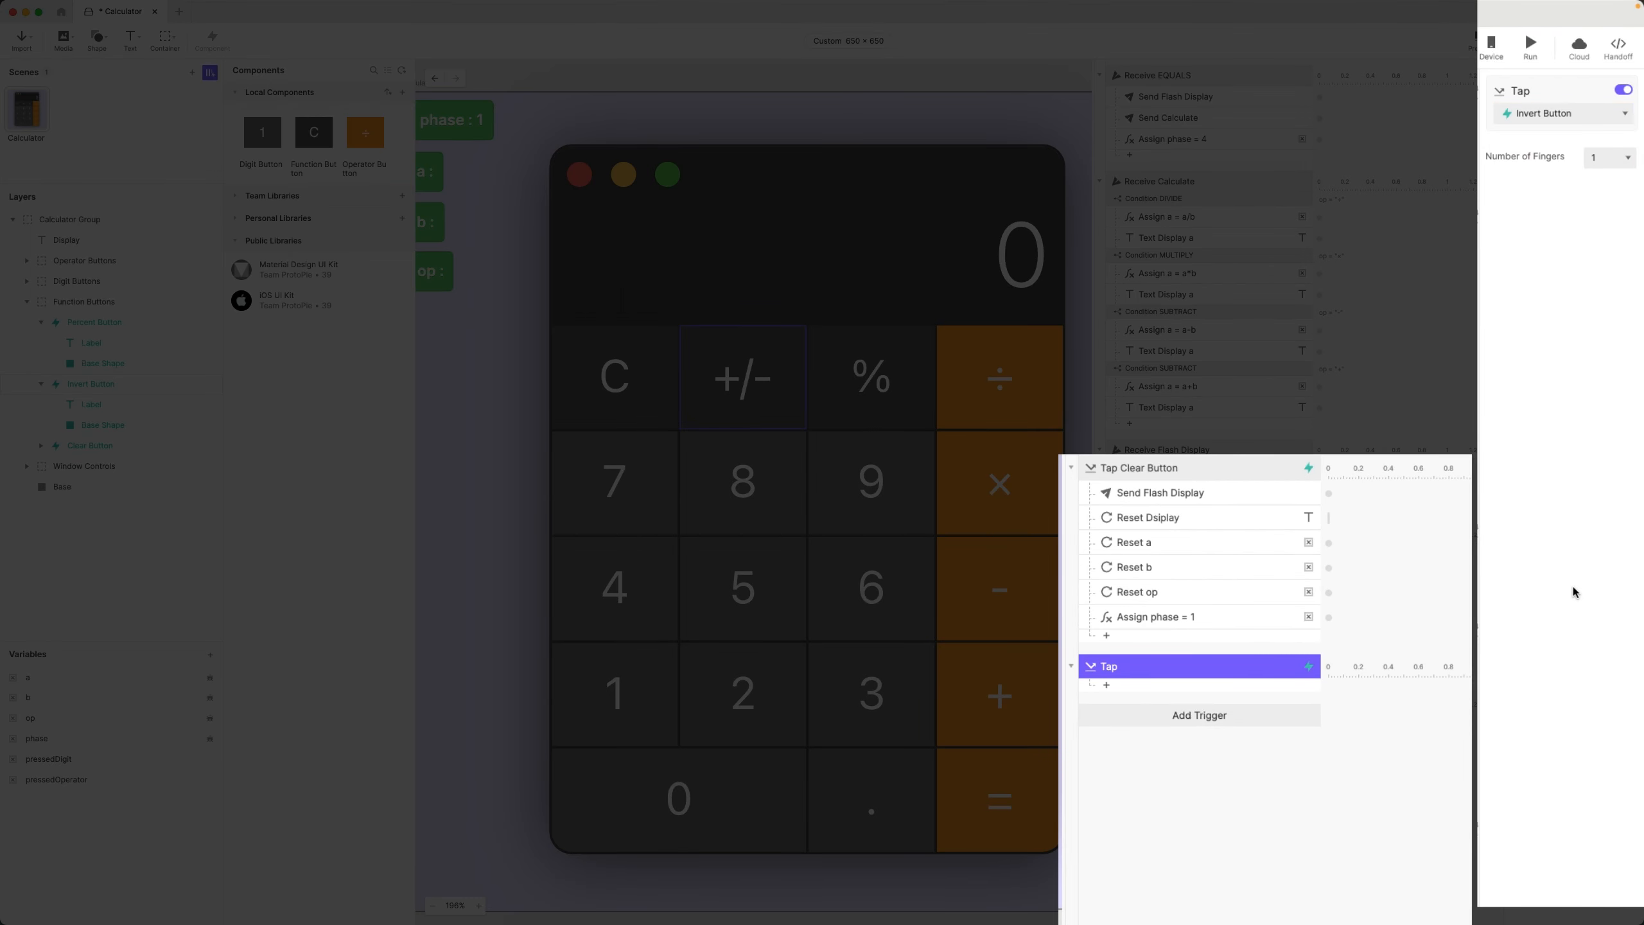
pyautogui.doubleClick(1148, 669)
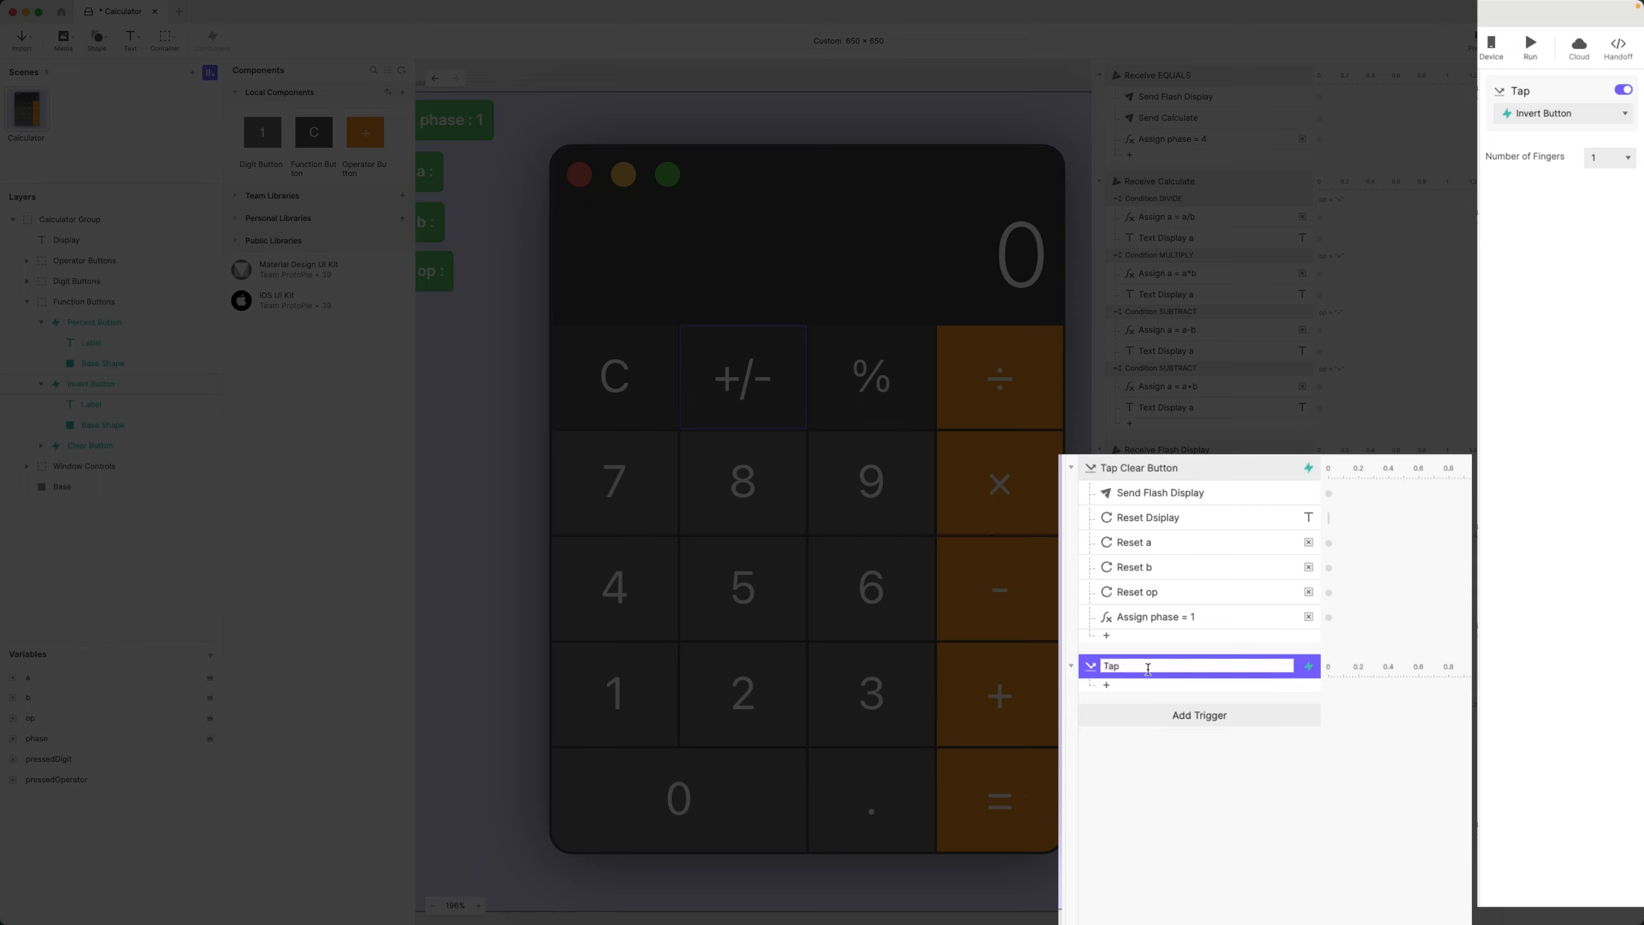
pyautogui.write('Invert Button')
pyautogui.press('Return')
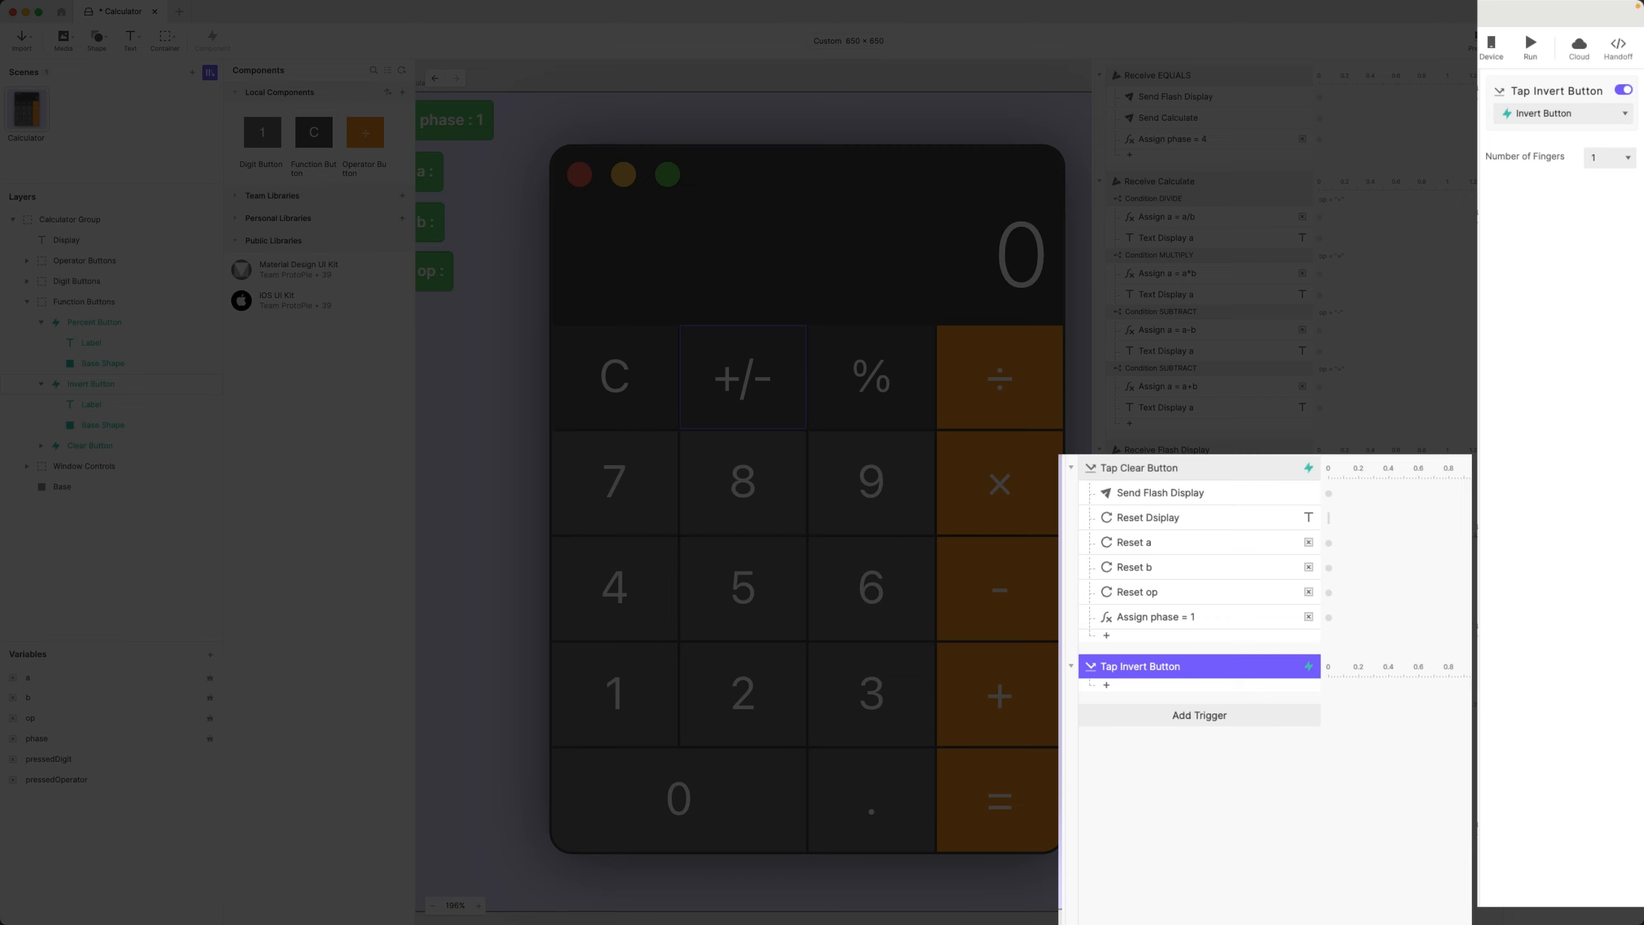
# - Copy the Send Flash Display response from Tap Clear Button into the Tap Invert Button trigger
pyautogui.click(1177, 498)
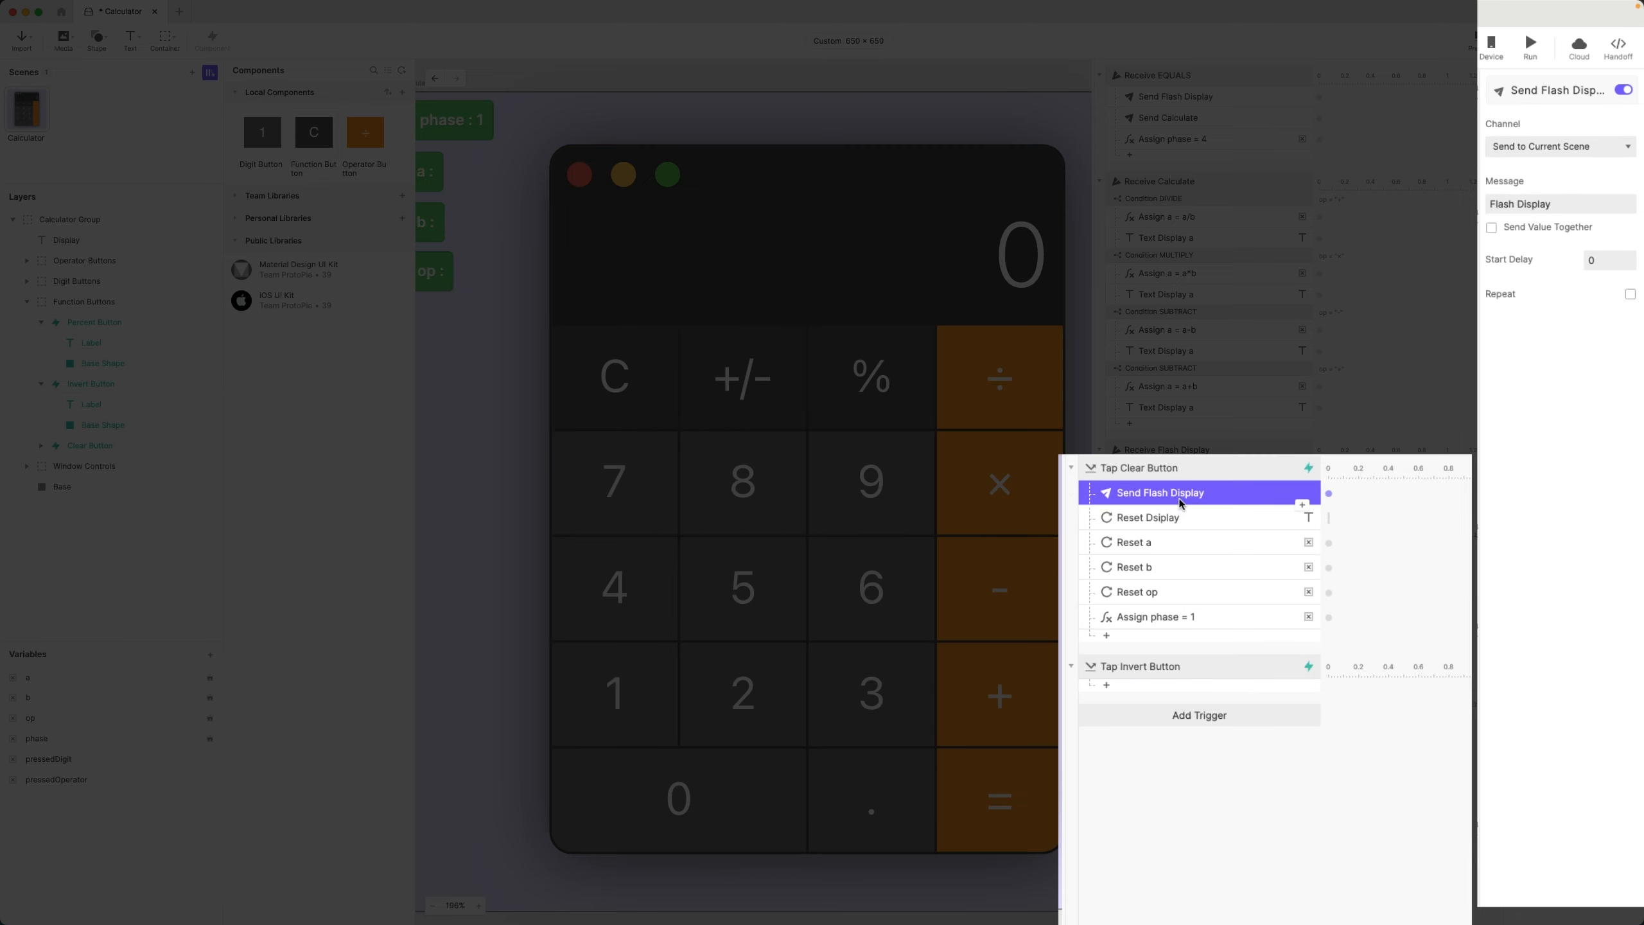
pyautogui.click(1189, 668)
pyautogui.press('super+v')
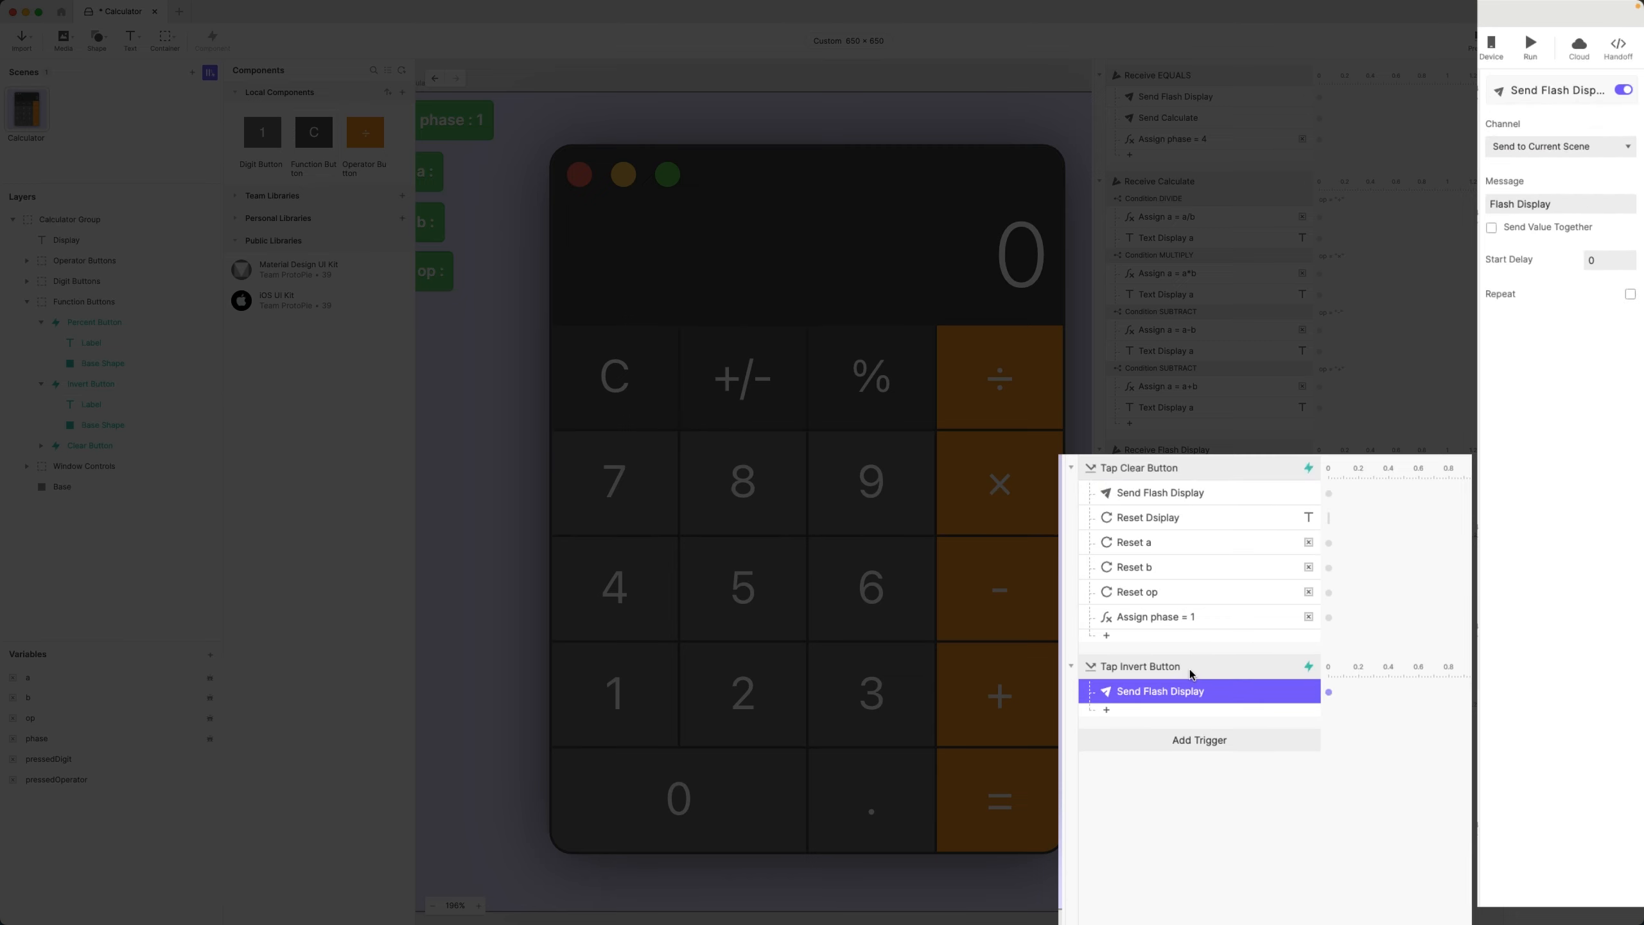
# - Add a condition under Tap Invert Button that checks whether phase equals 3
pyautogui.click(1151, 709)
pyautogui.click(1210, 722)
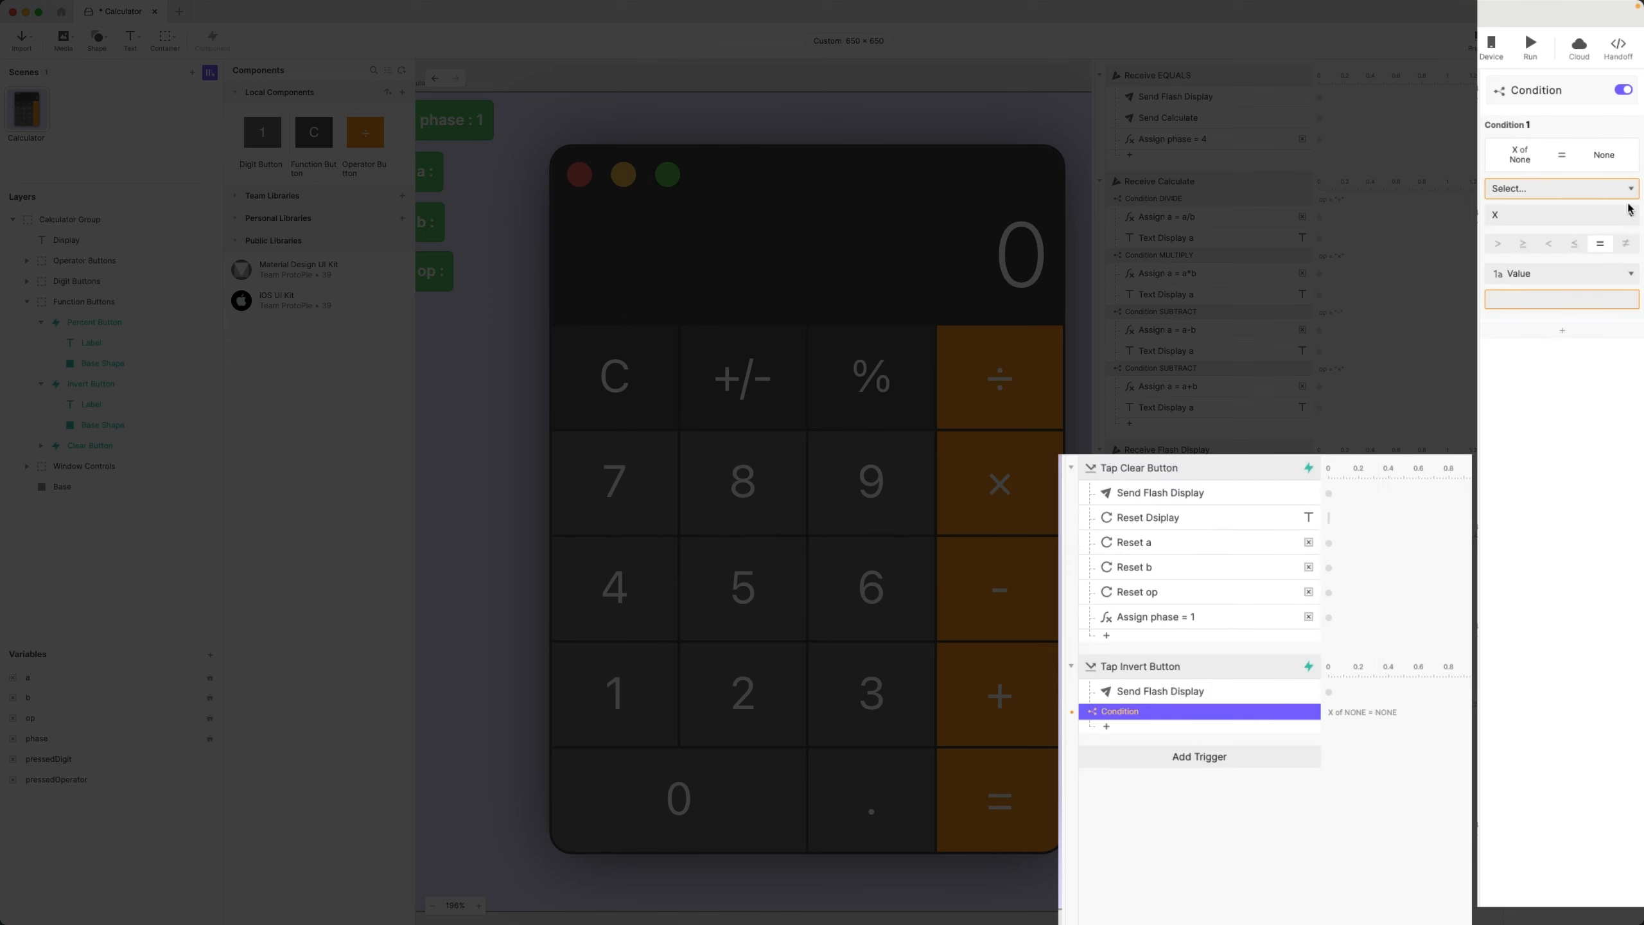
pyautogui.click(1551, 185)
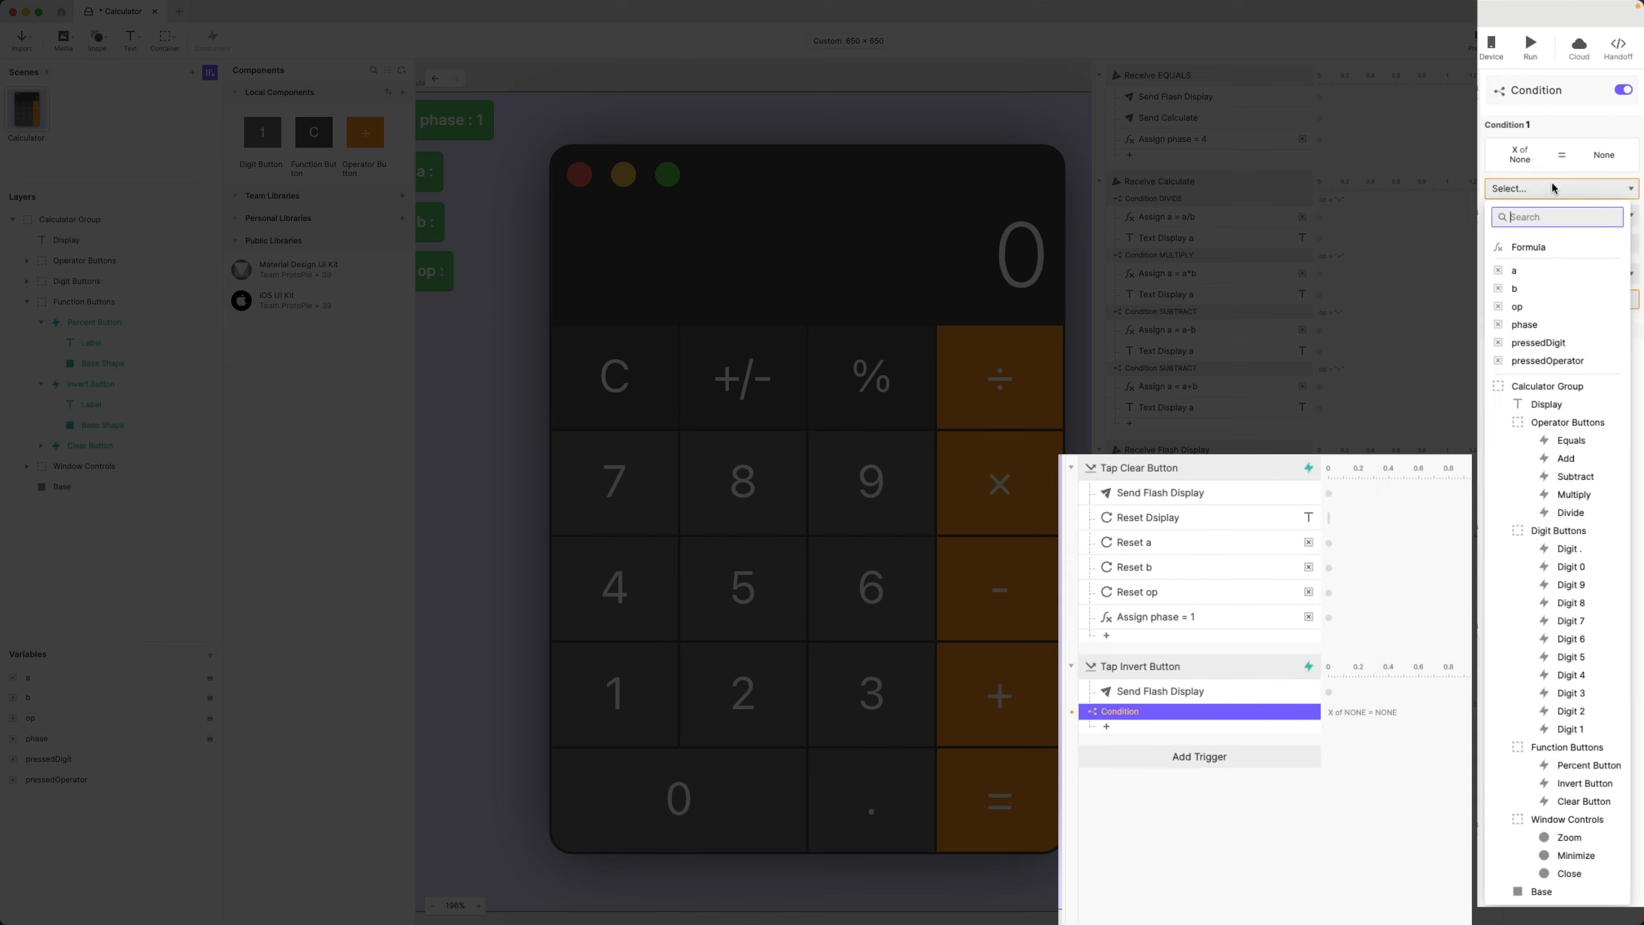
pyautogui.click(1525, 324)
pyautogui.click(1534, 279)
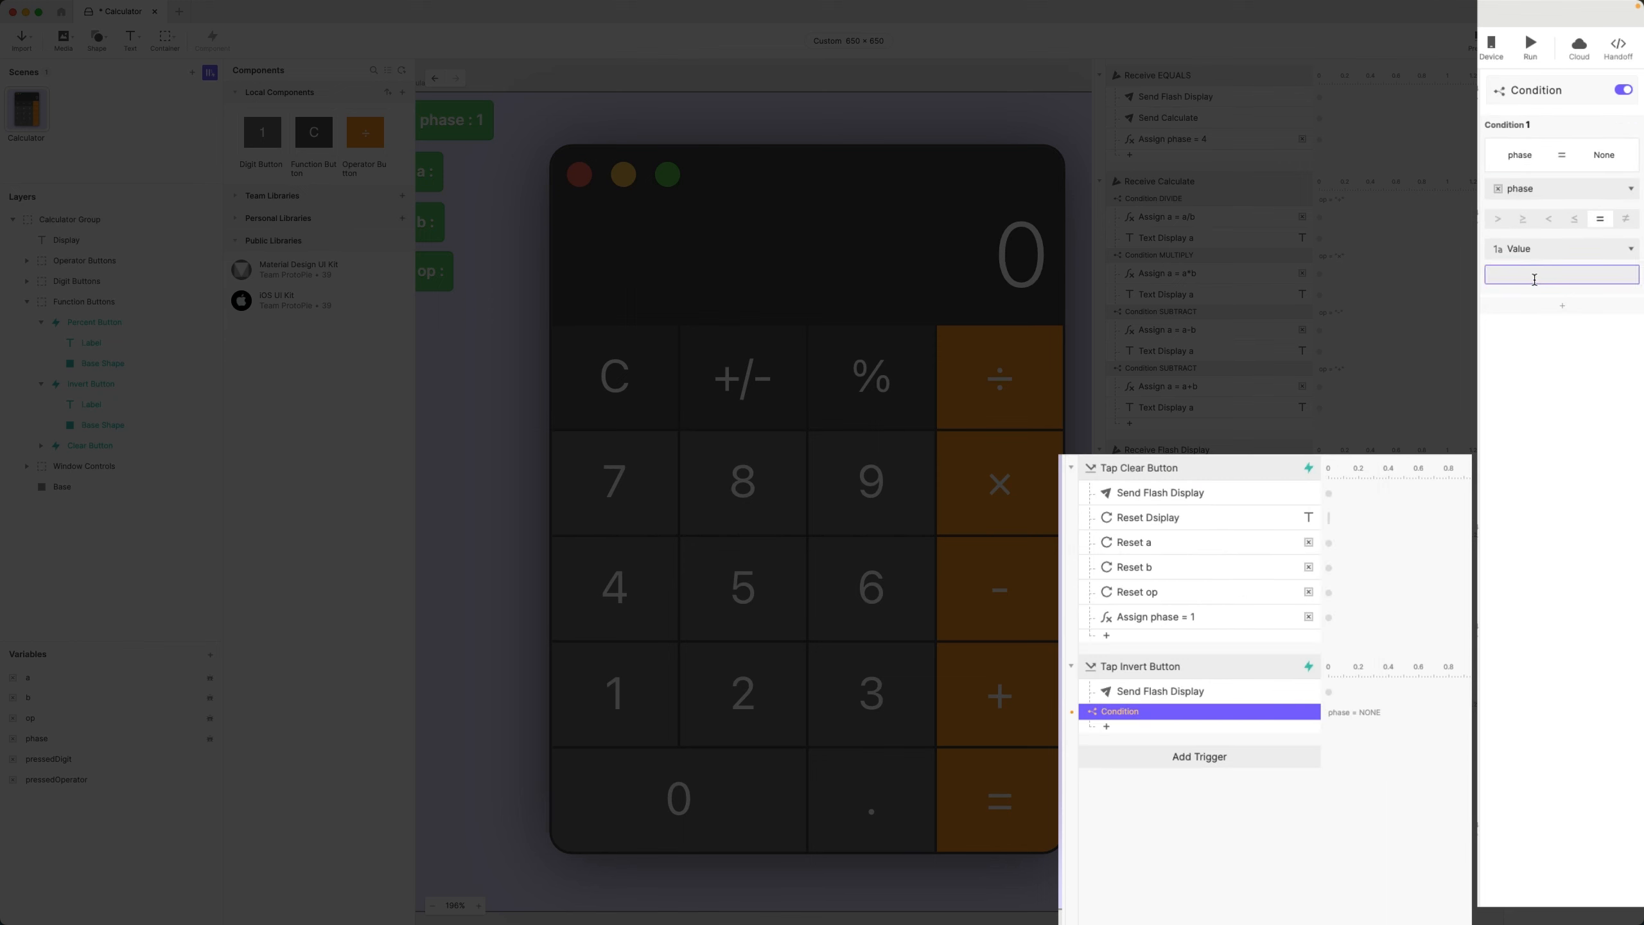
pyautogui.write('3')
pyautogui.press('Return')
# - Add an Assign response inside the phase = 3 condition that sets b with the formula 0 - number(b)
pyautogui.click(1142, 725)
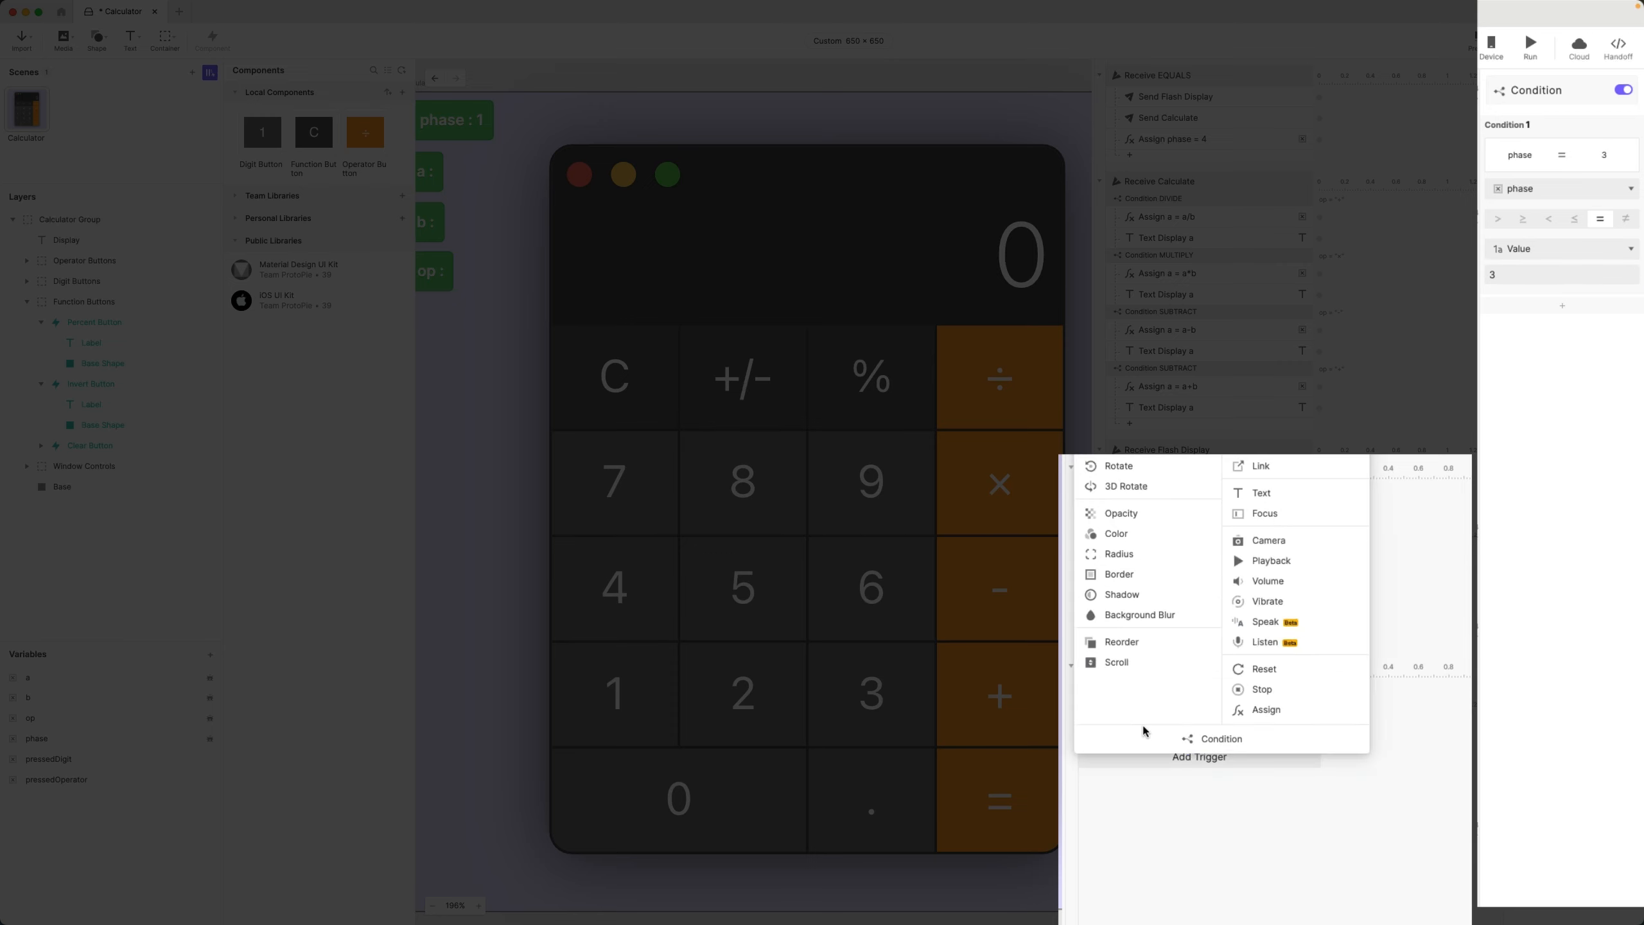
pyautogui.click(1288, 708)
pyautogui.click(1563, 114)
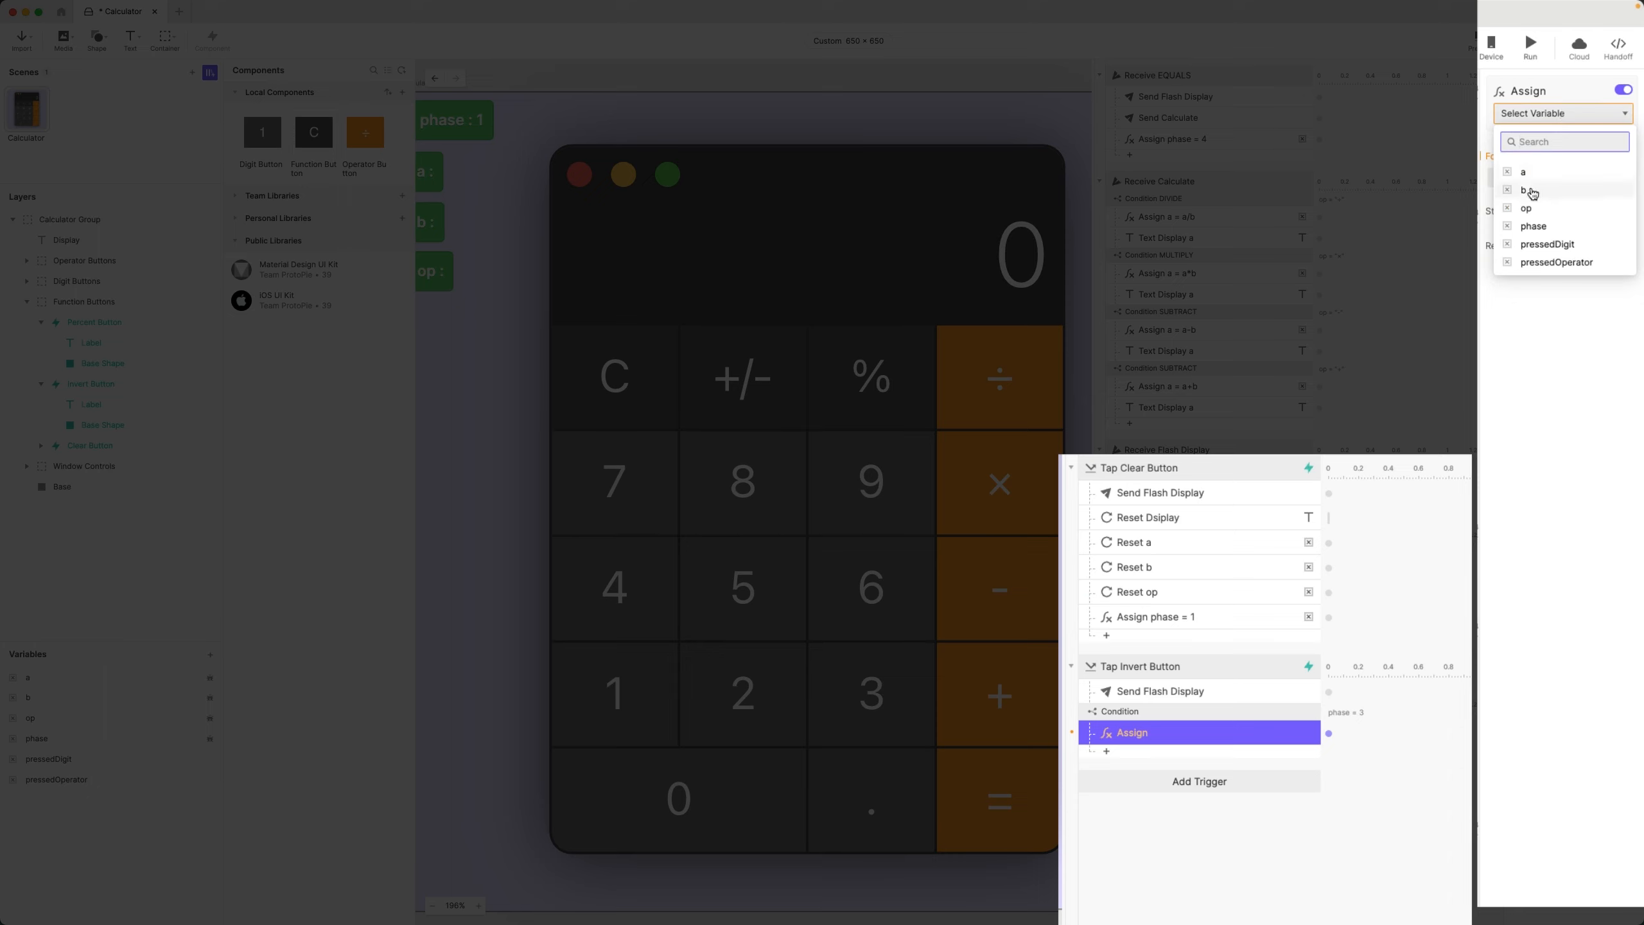
pyautogui.click(1519, 189)
pyautogui.click(1518, 178)
pyautogui.write('0')
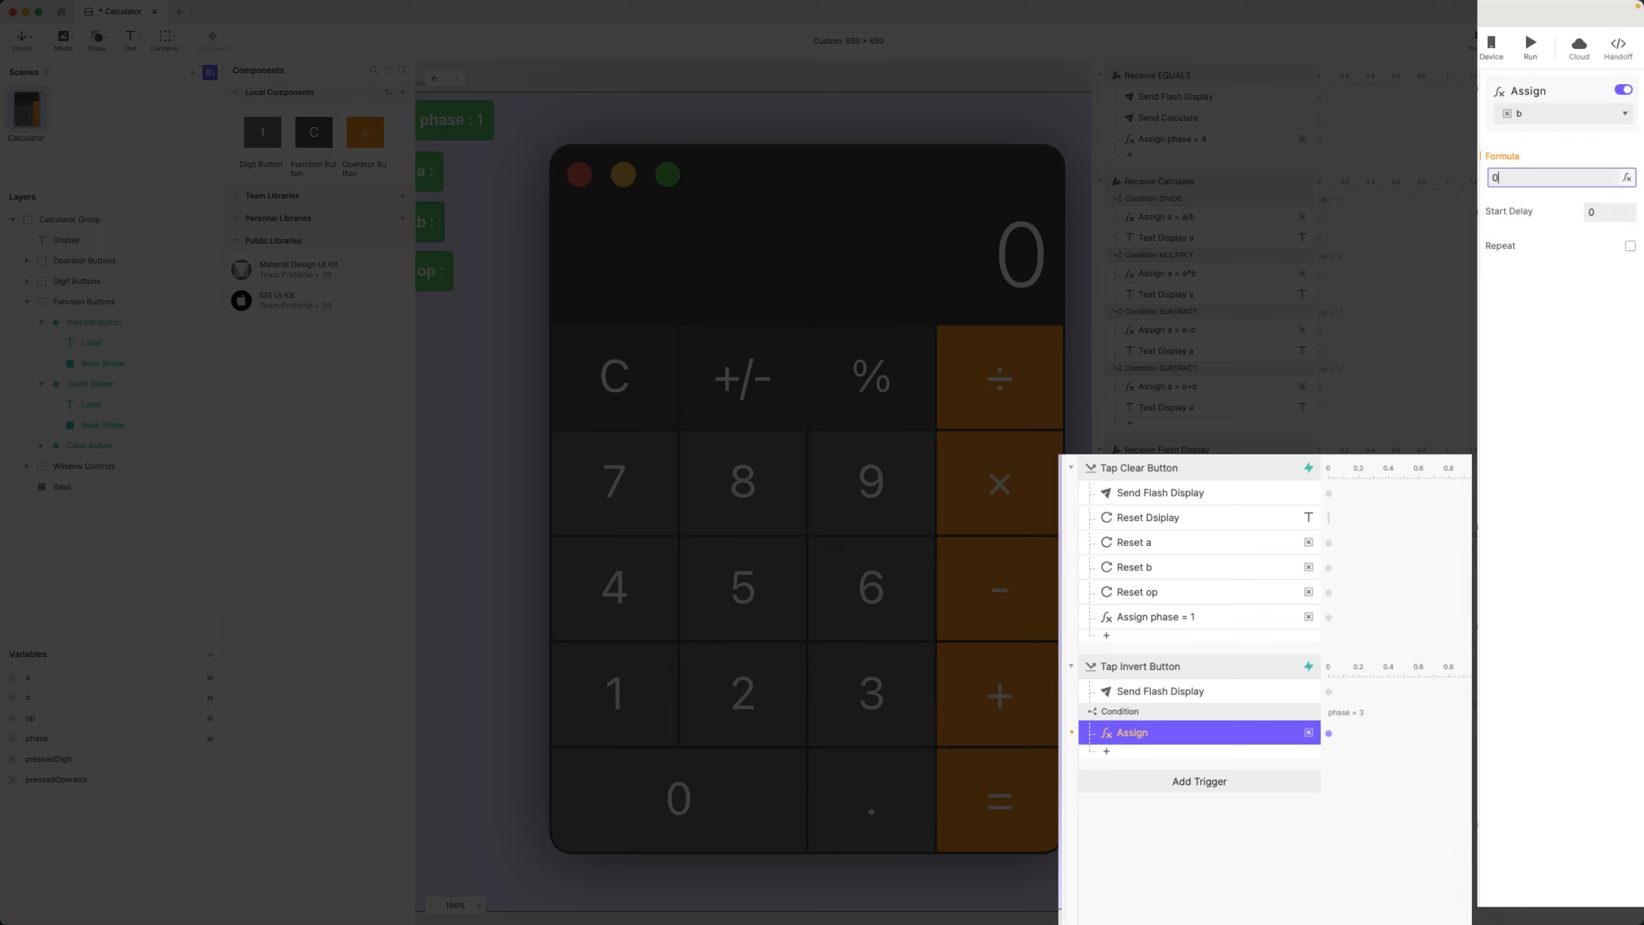
pyautogui.write(' - number(b)')
pyautogui.press('Return')
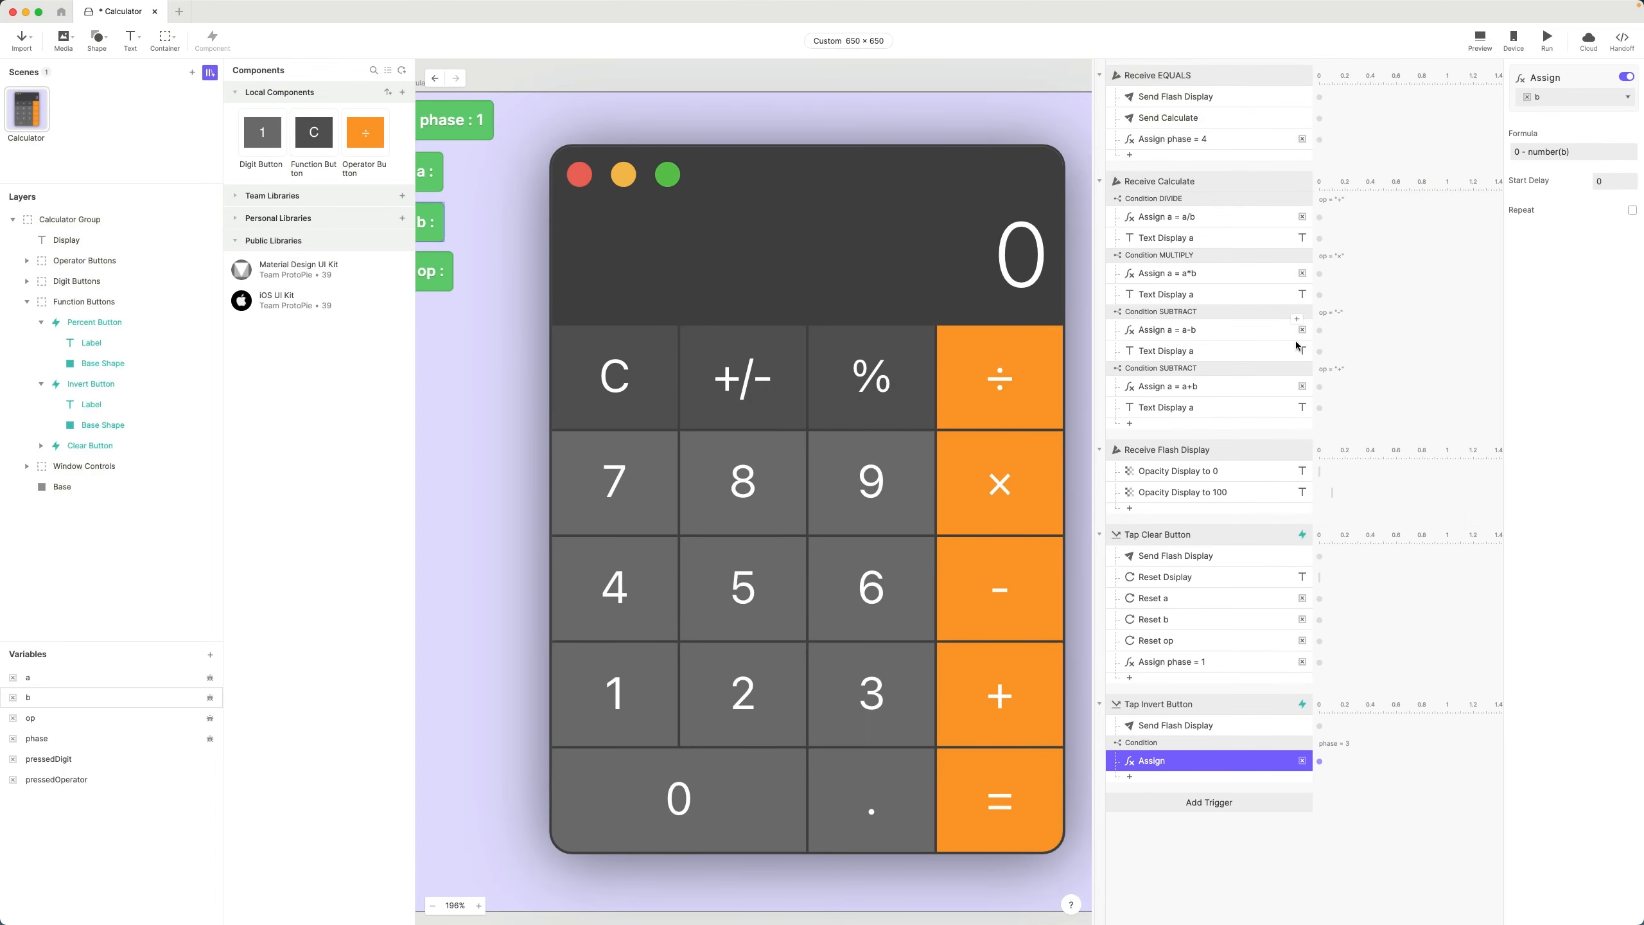
# - Copy the Text Display b response from the PHASE 3 and NUMBER condition into Tap Invert Button's phase = 3 condition
pyautogui.scroll(10, 1212, 259)
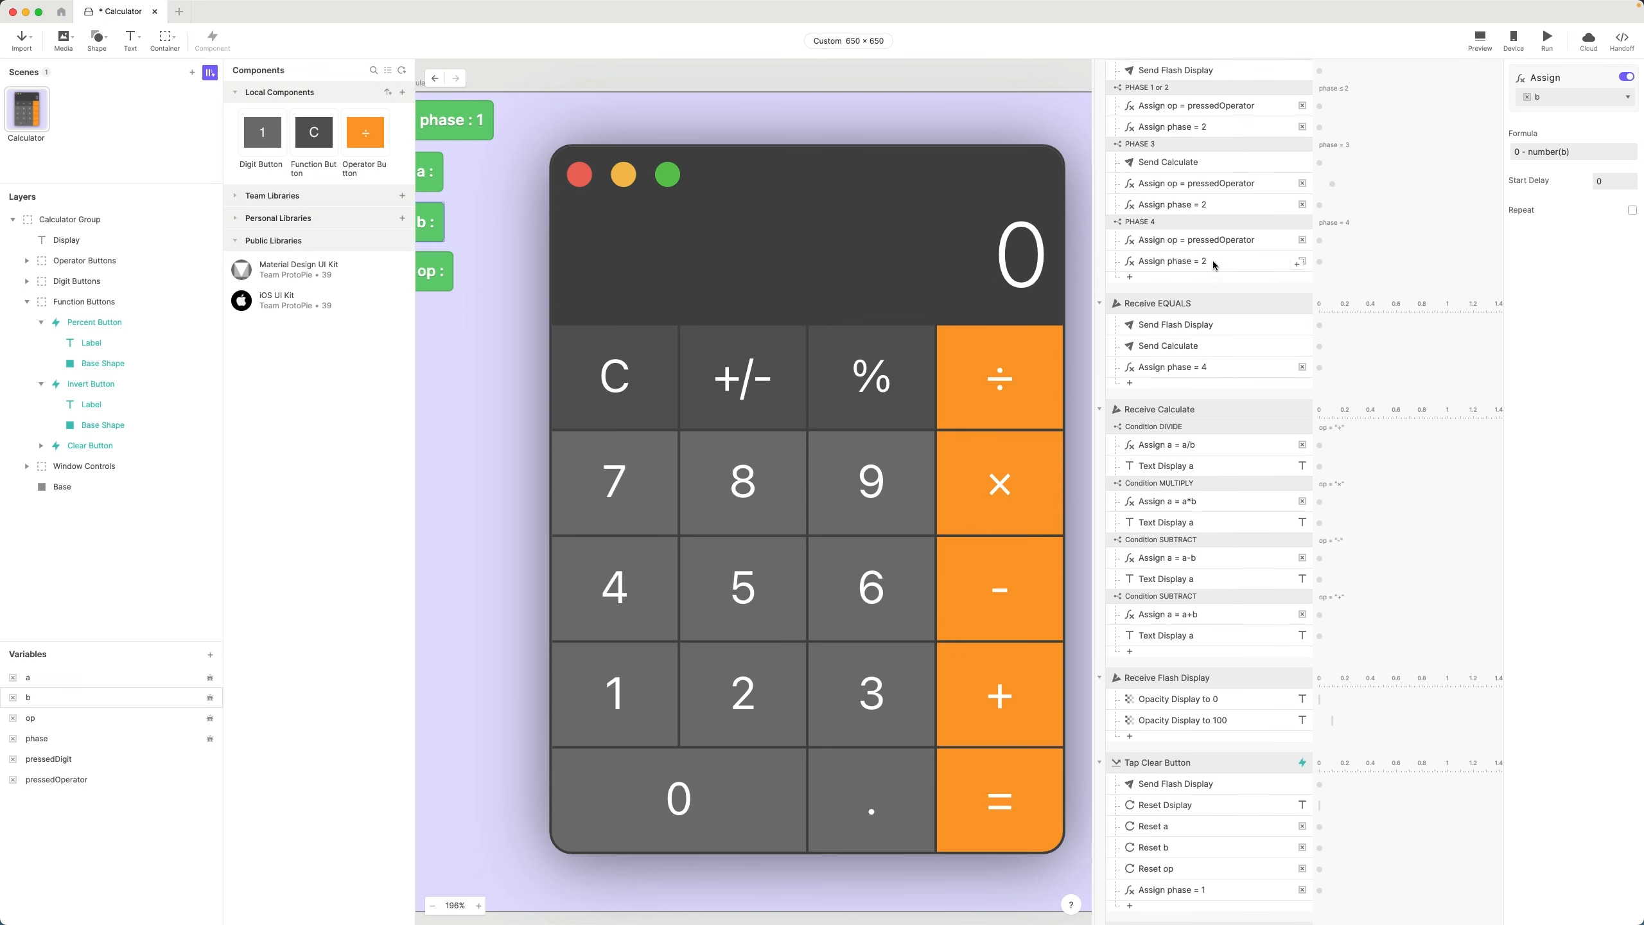
pyautogui.scroll(2, 1212, 259)
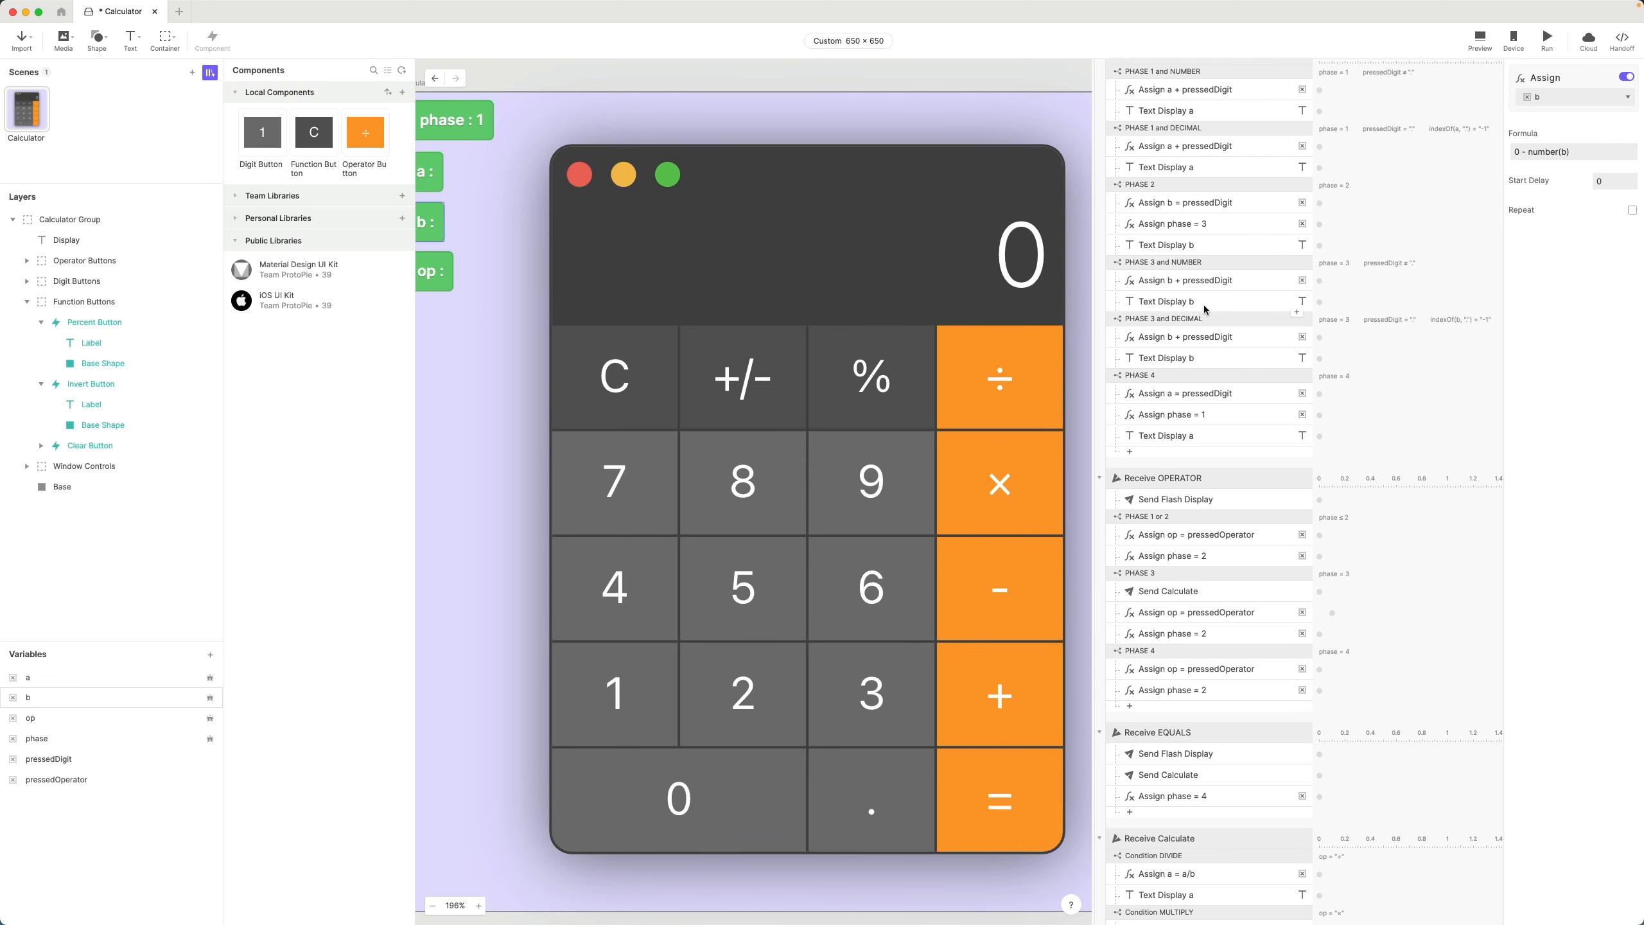
pyautogui.click(1205, 306)
pyautogui.scroll(-12, 1204, 306)
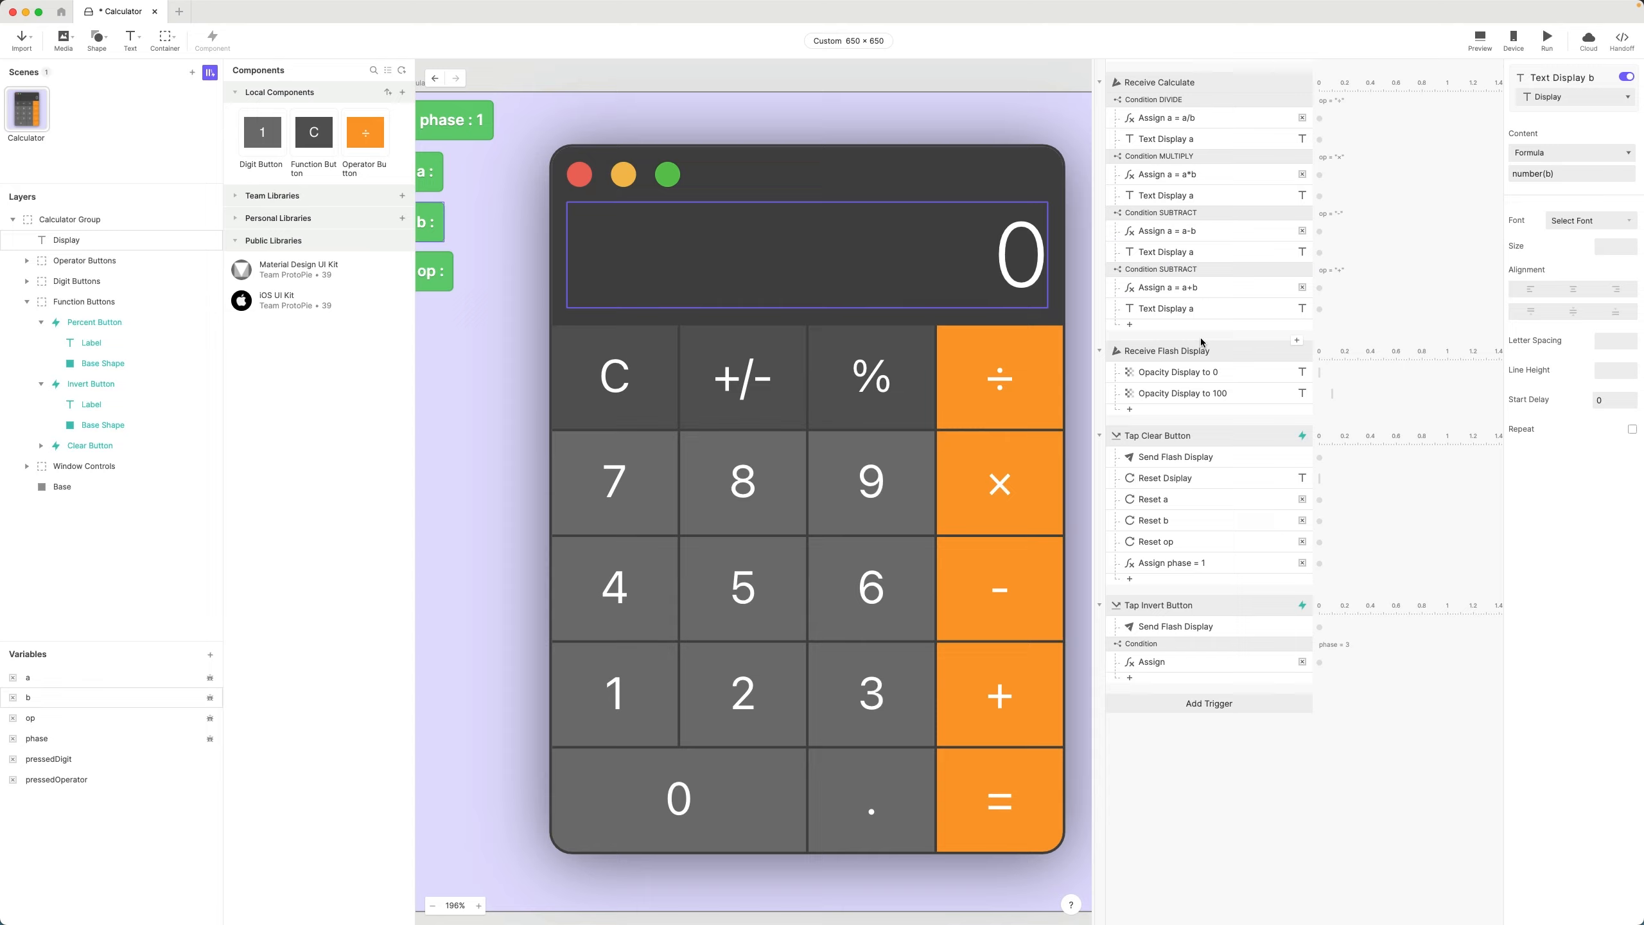
pyautogui.click(1206, 636)
pyautogui.press('super+v')
# - Rename the Tap Invert Button's Assign response to Assign b = 0-b and its condition to PHASE 3
pyautogui.click(1197, 618)
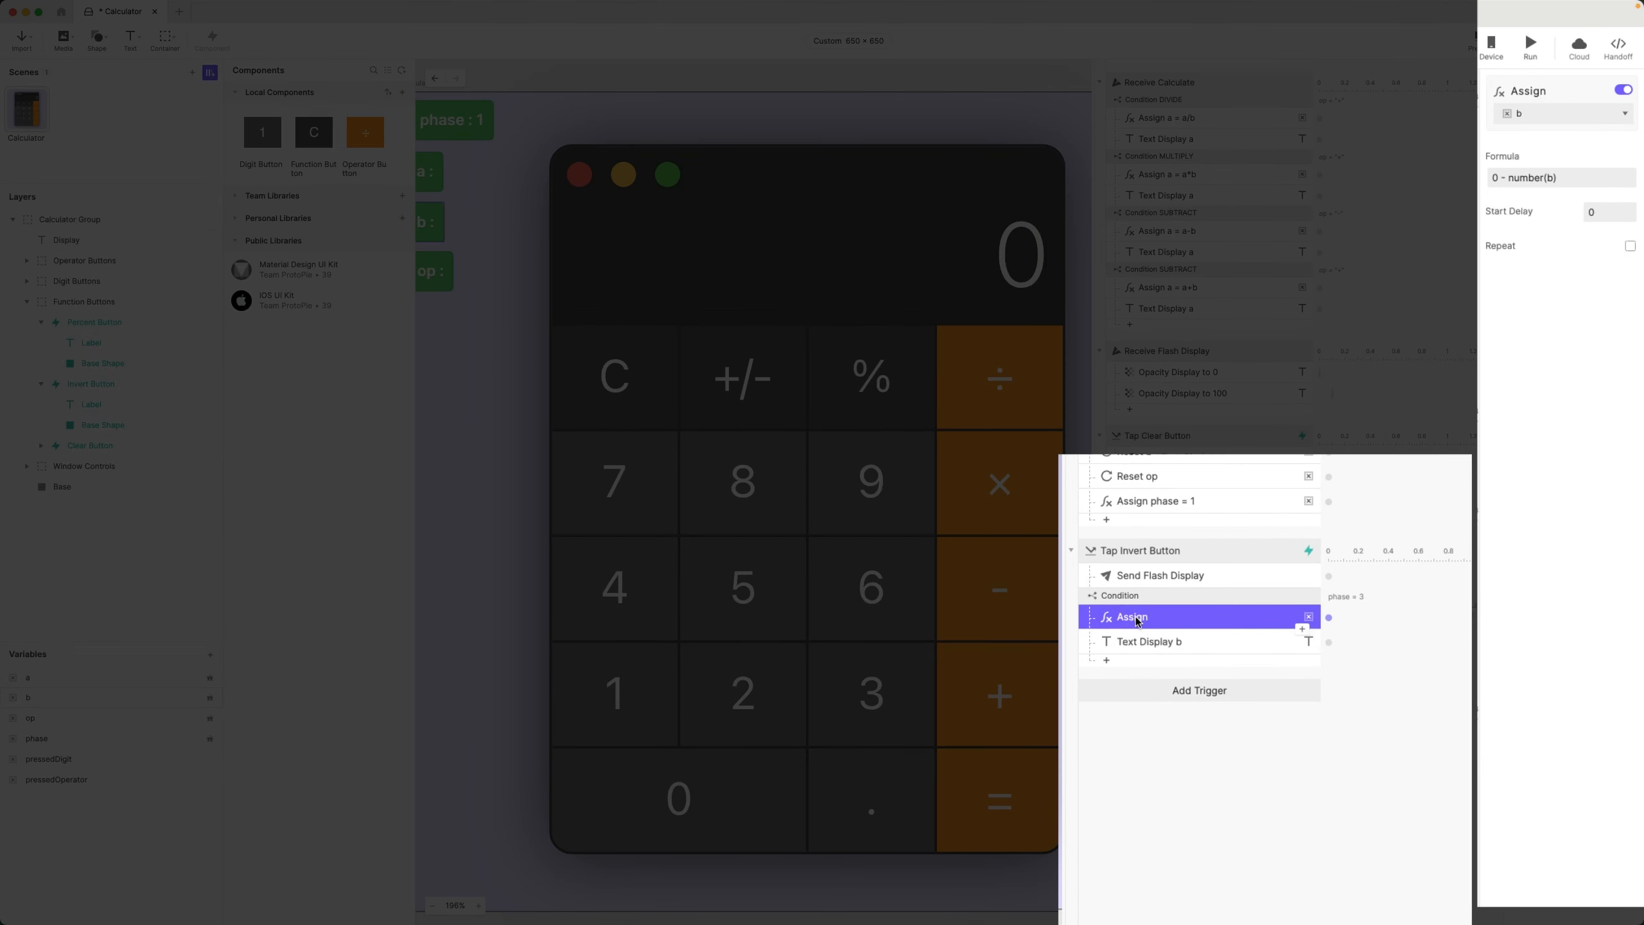
pyautogui.click(1197, 618)
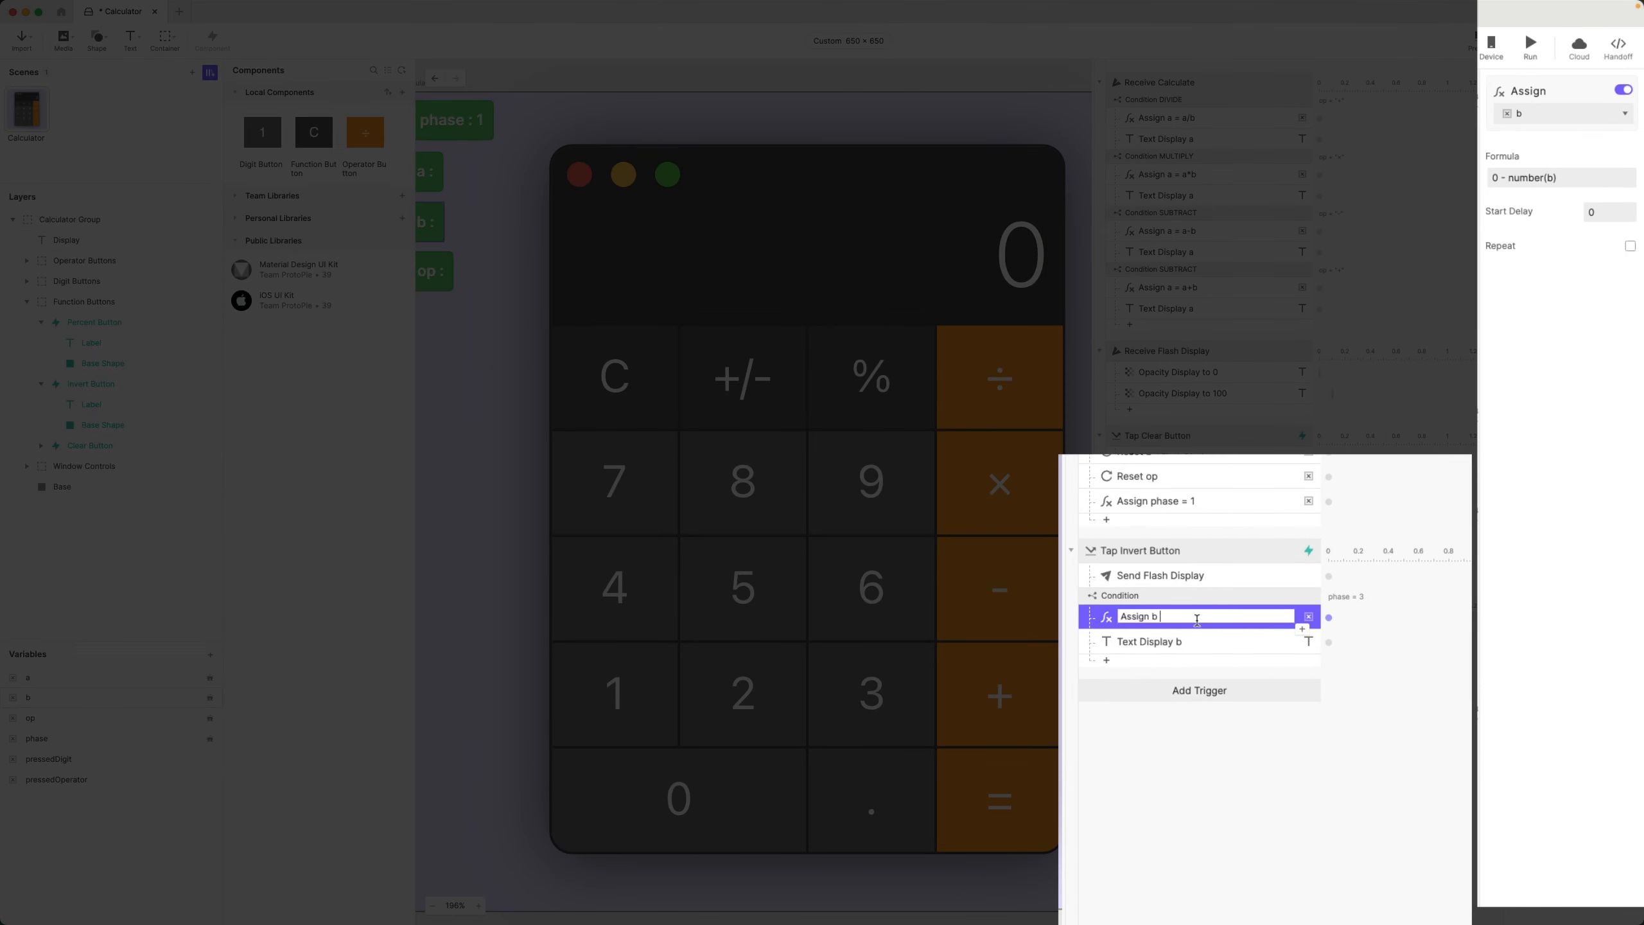
pyautogui.write('0-b')
pyautogui.press('Return')
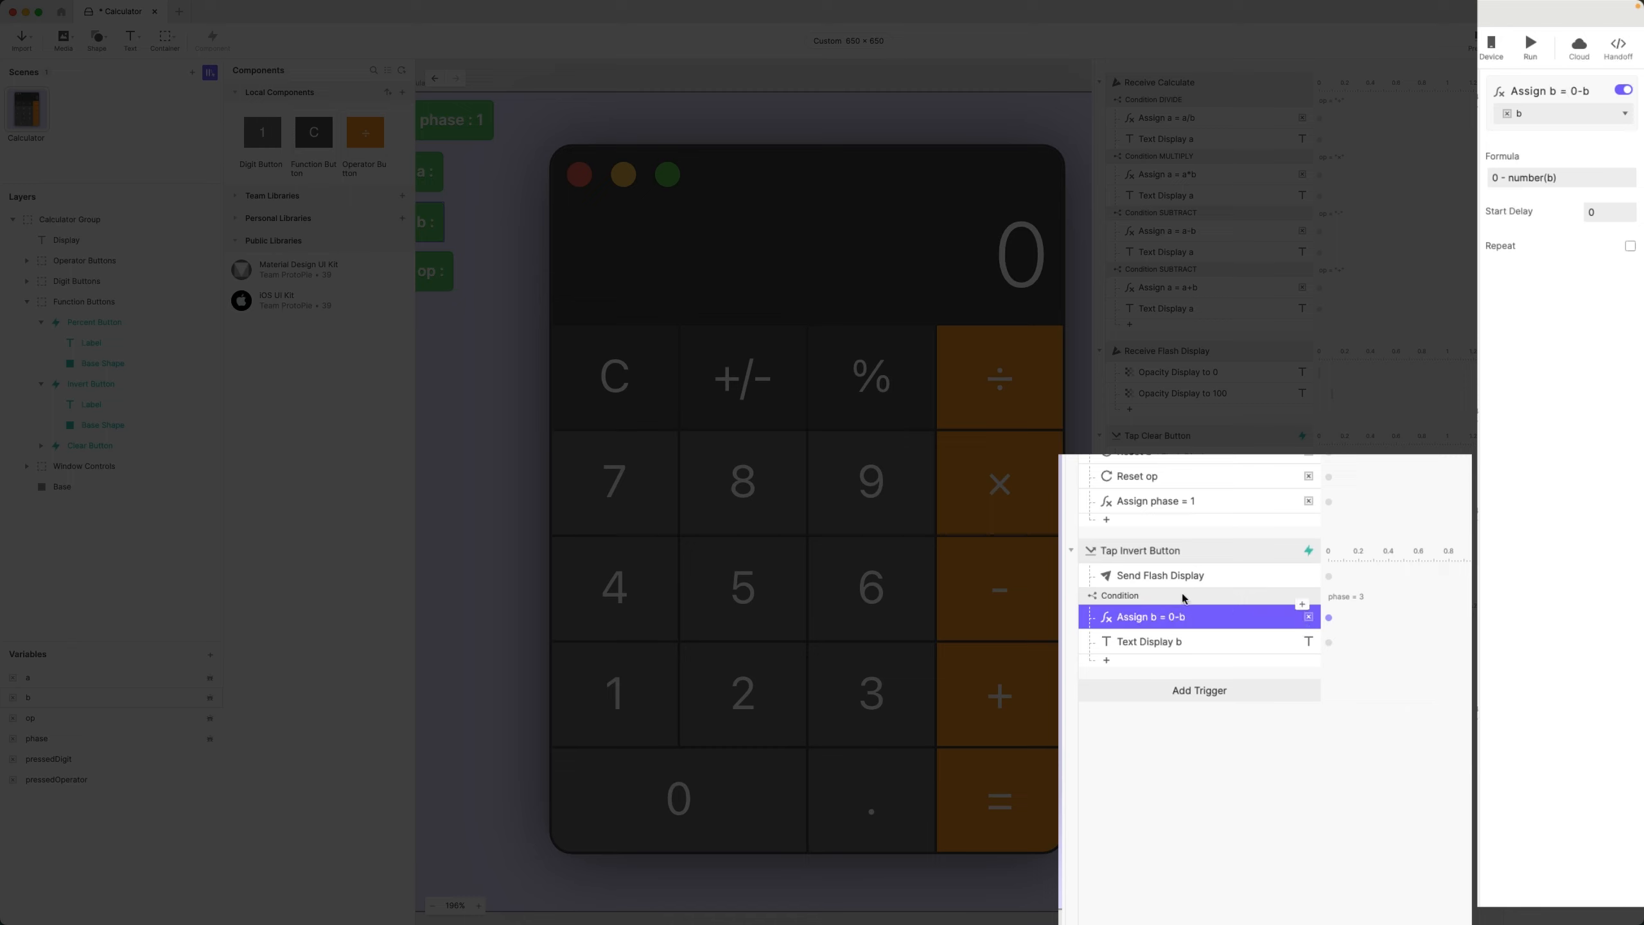
pyautogui.click(1165, 595)
pyautogui.click(1174, 597)
pyautogui.write('PHASE 3')
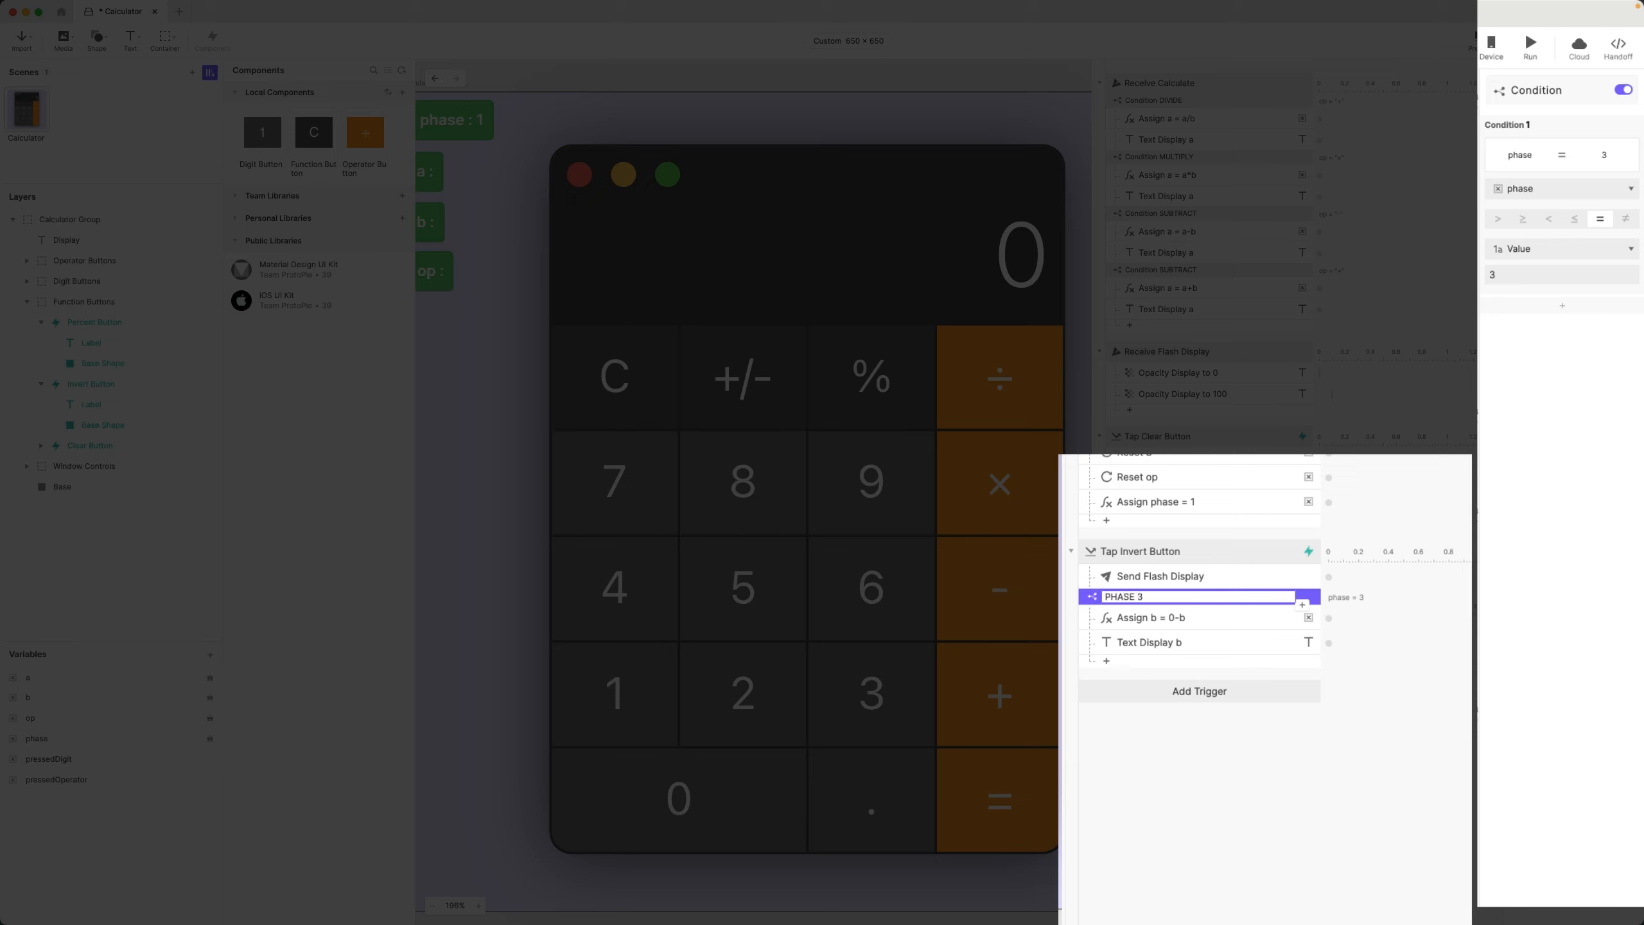
pyautogui.press('Return')
# - Duplicate the PHASE 3 condition under Tap Invert Button, set the copy to phase ≠ 3, and name it NOT PHASE 3
pyautogui.press('super+d')
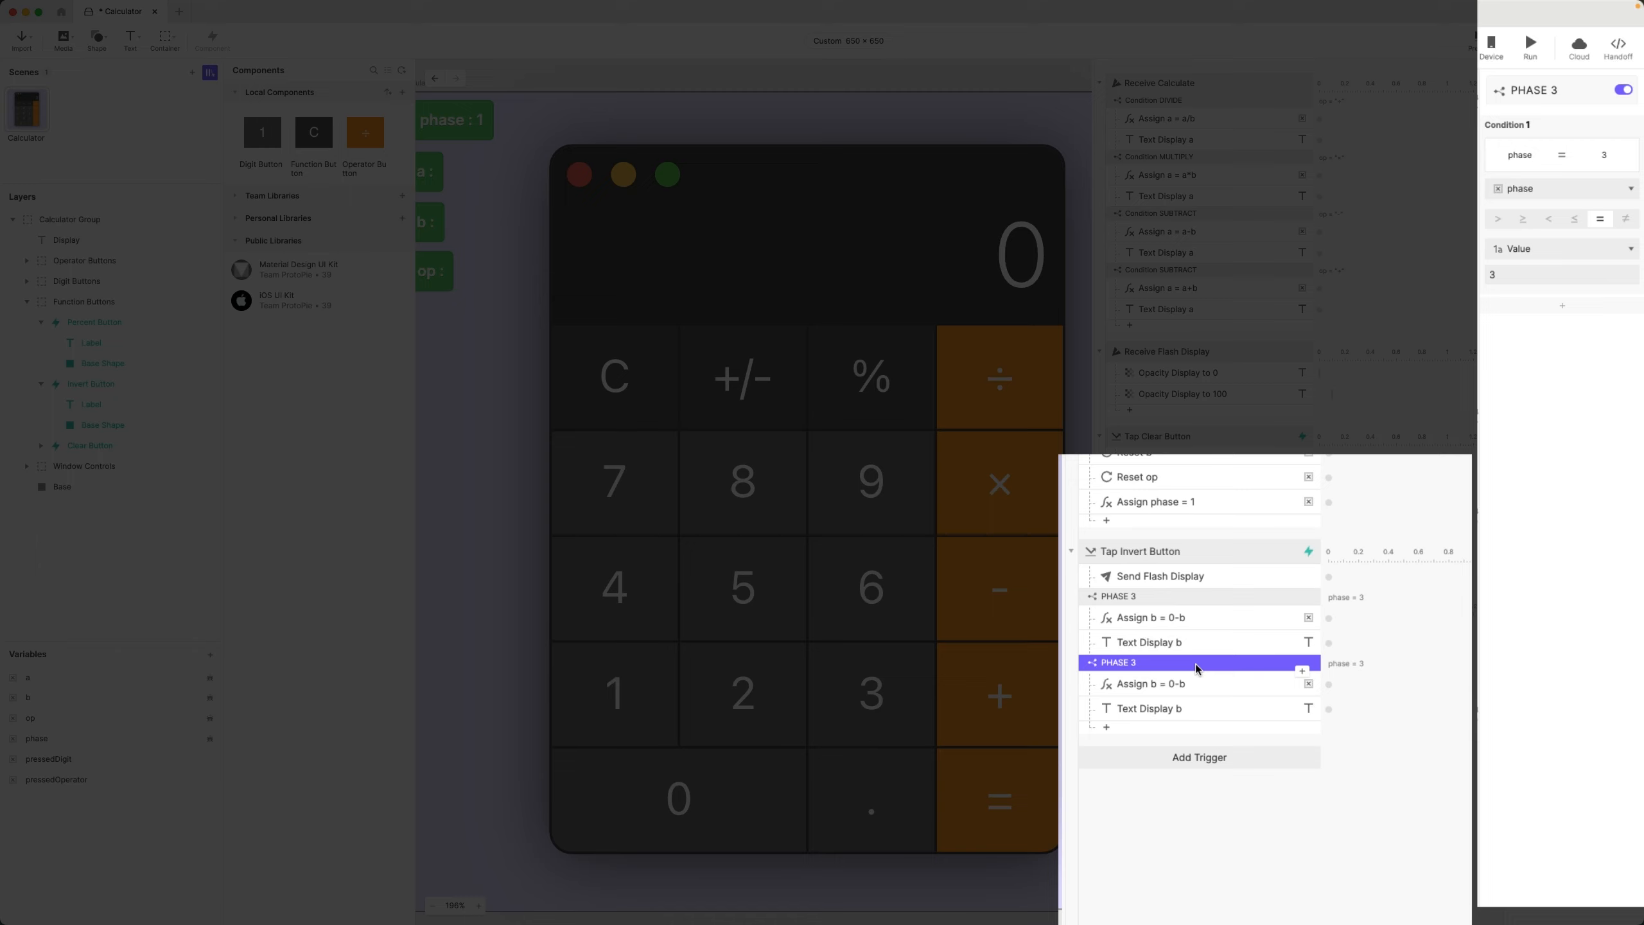
pyautogui.click(1627, 220)
pyautogui.press('Return')
pyautogui.write('NOT')
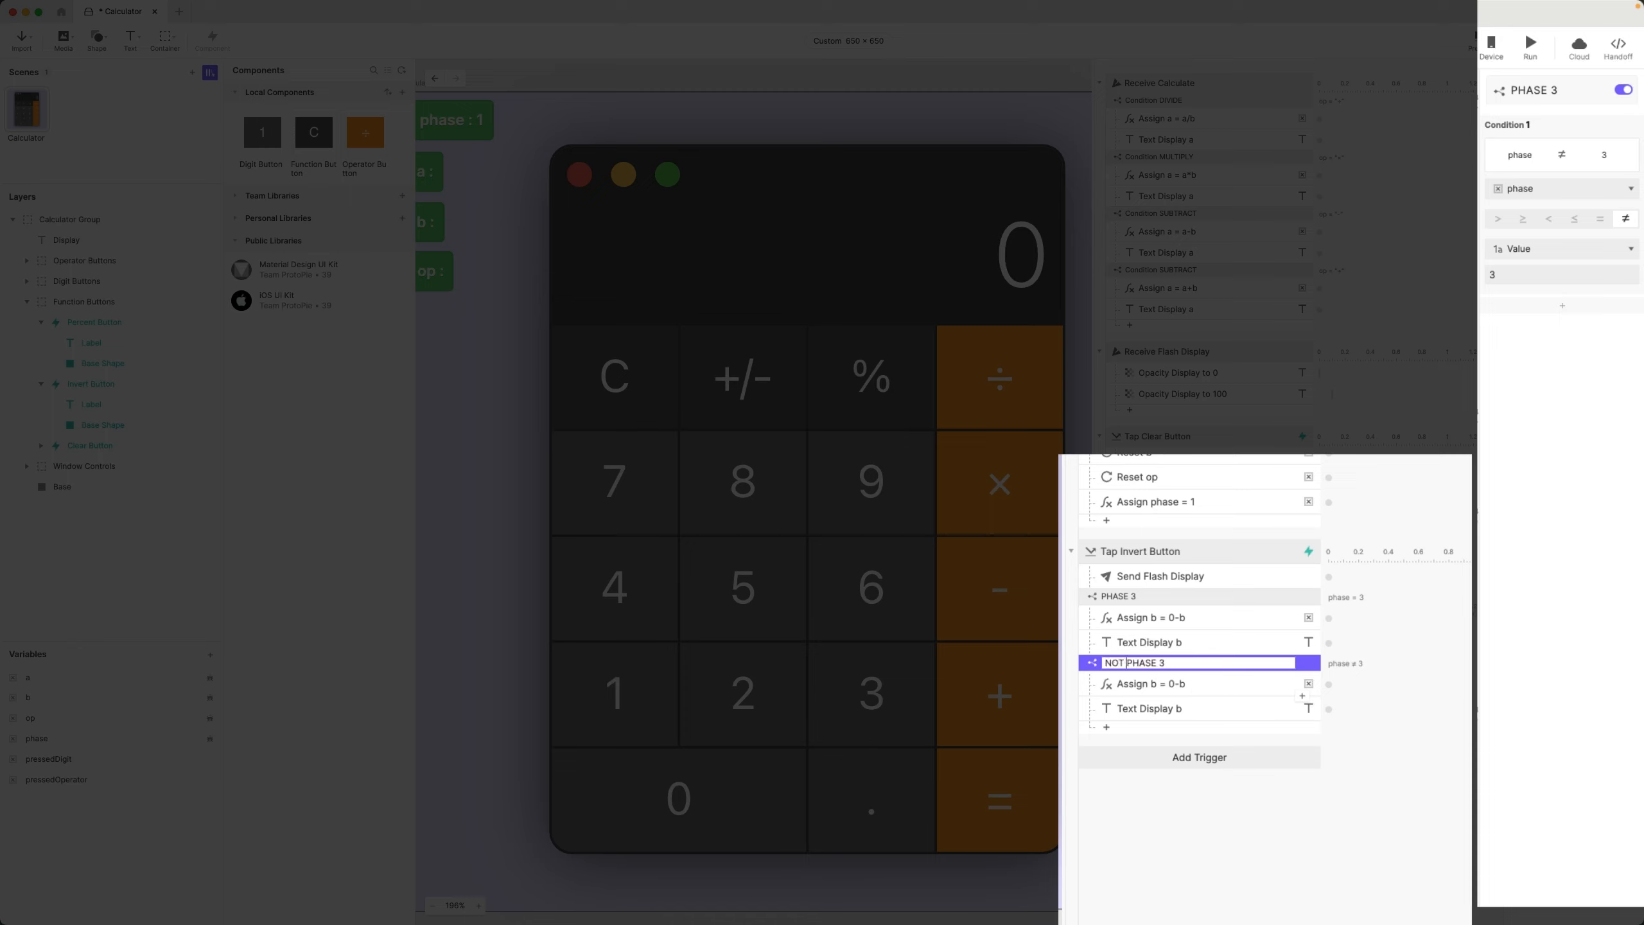
# - Make the NOT PHASE 3 Assign response set a with the formula 0 - number(a), and rename it Assign a - 0-a
pyautogui.click(1163, 687)
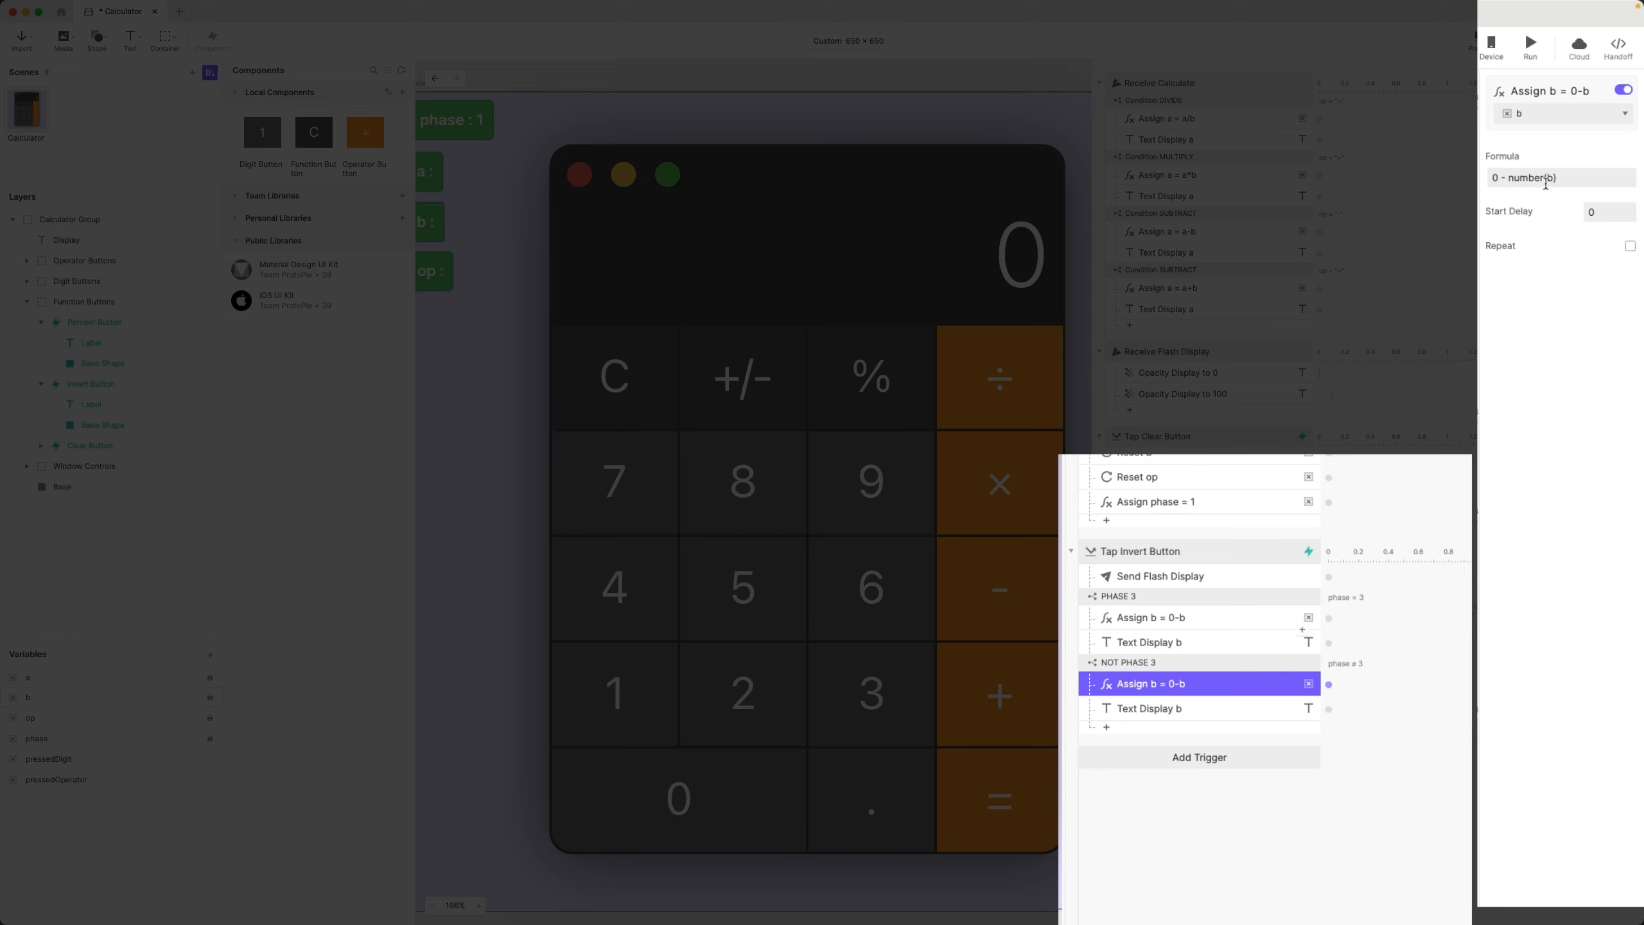
pyautogui.click(1522, 117)
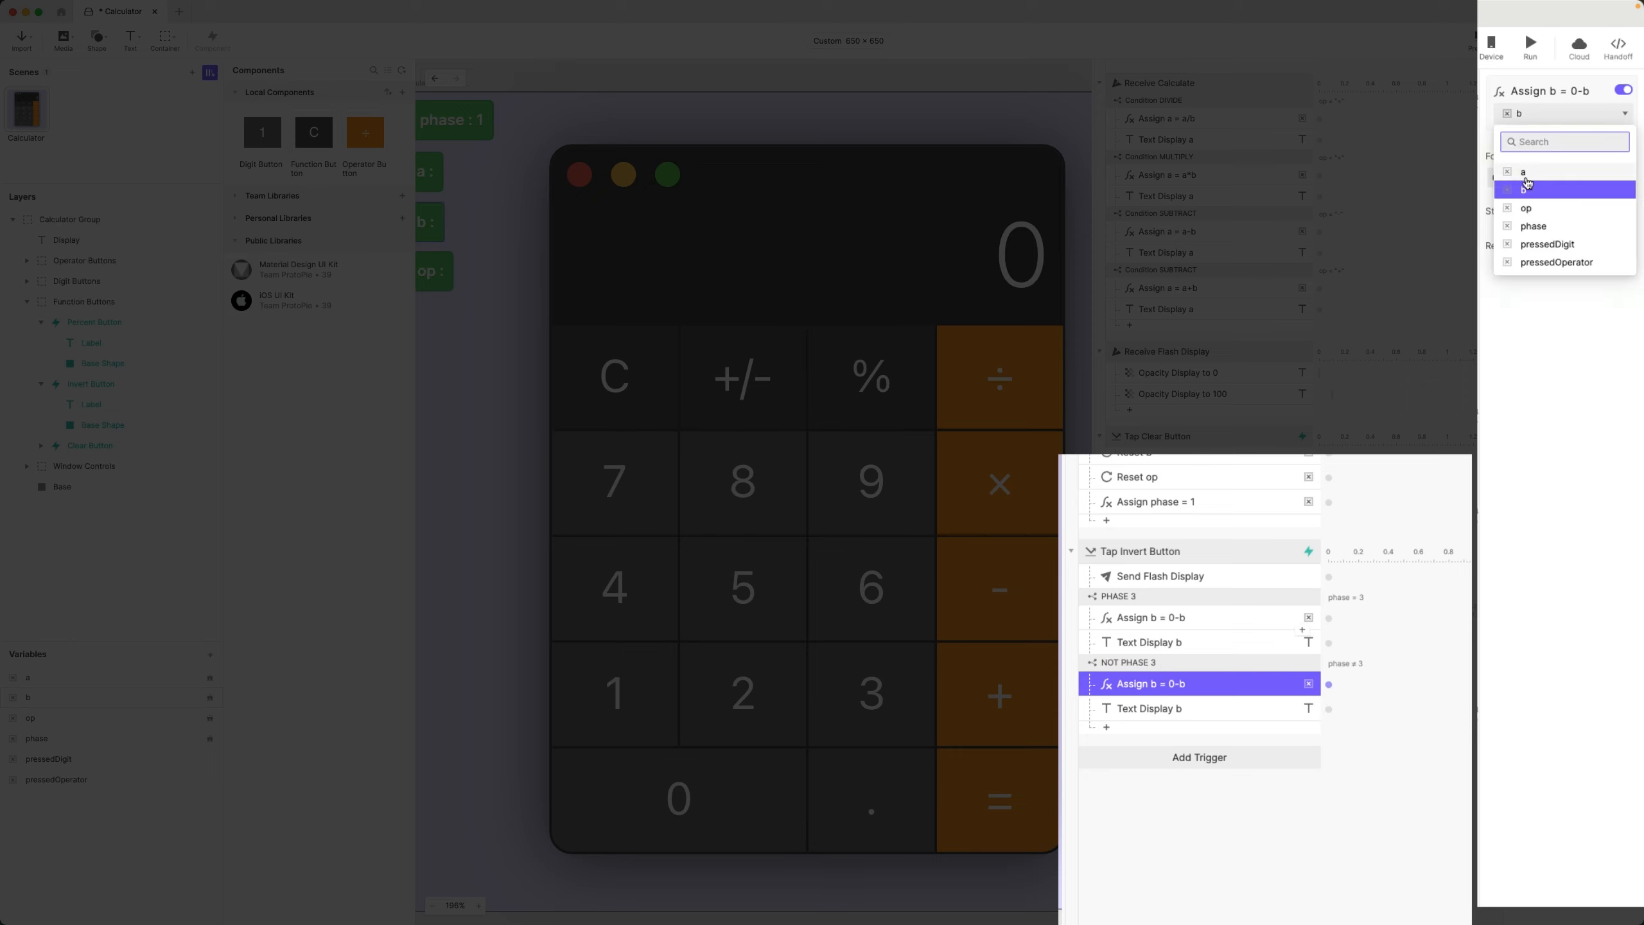
pyautogui.click(1525, 174)
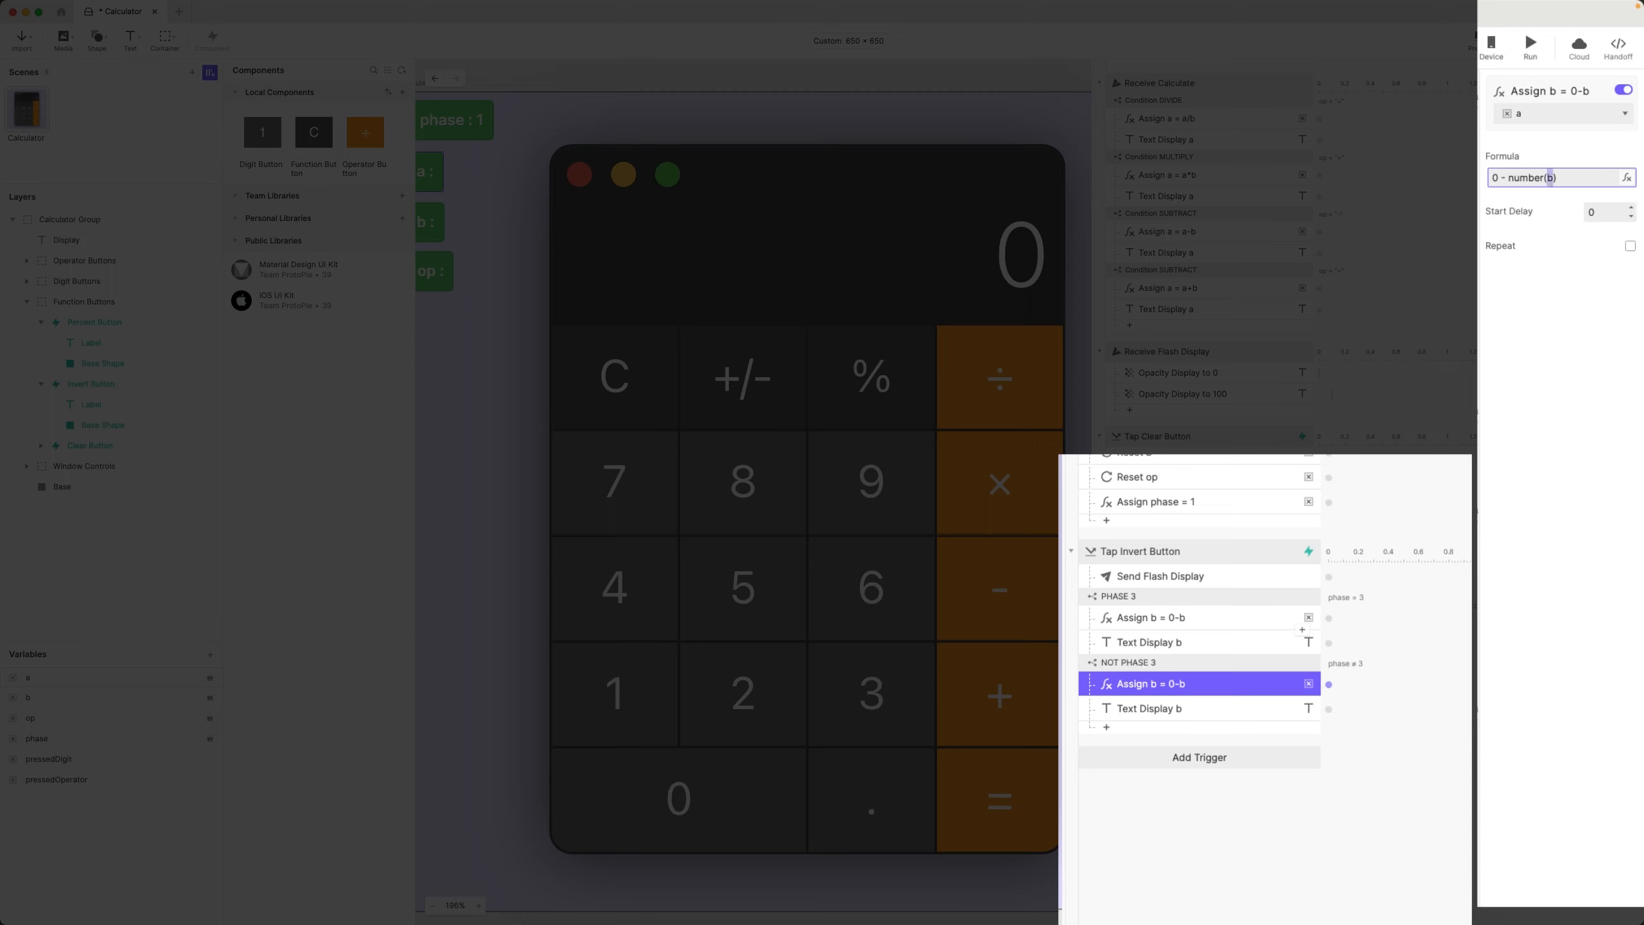
pyautogui.write('a')
pyautogui.doubleClick(1159, 688)
pyautogui.moveTo(1152, 686); pyautogui.dragTo(1259, 685)
pyautogui.write('a')
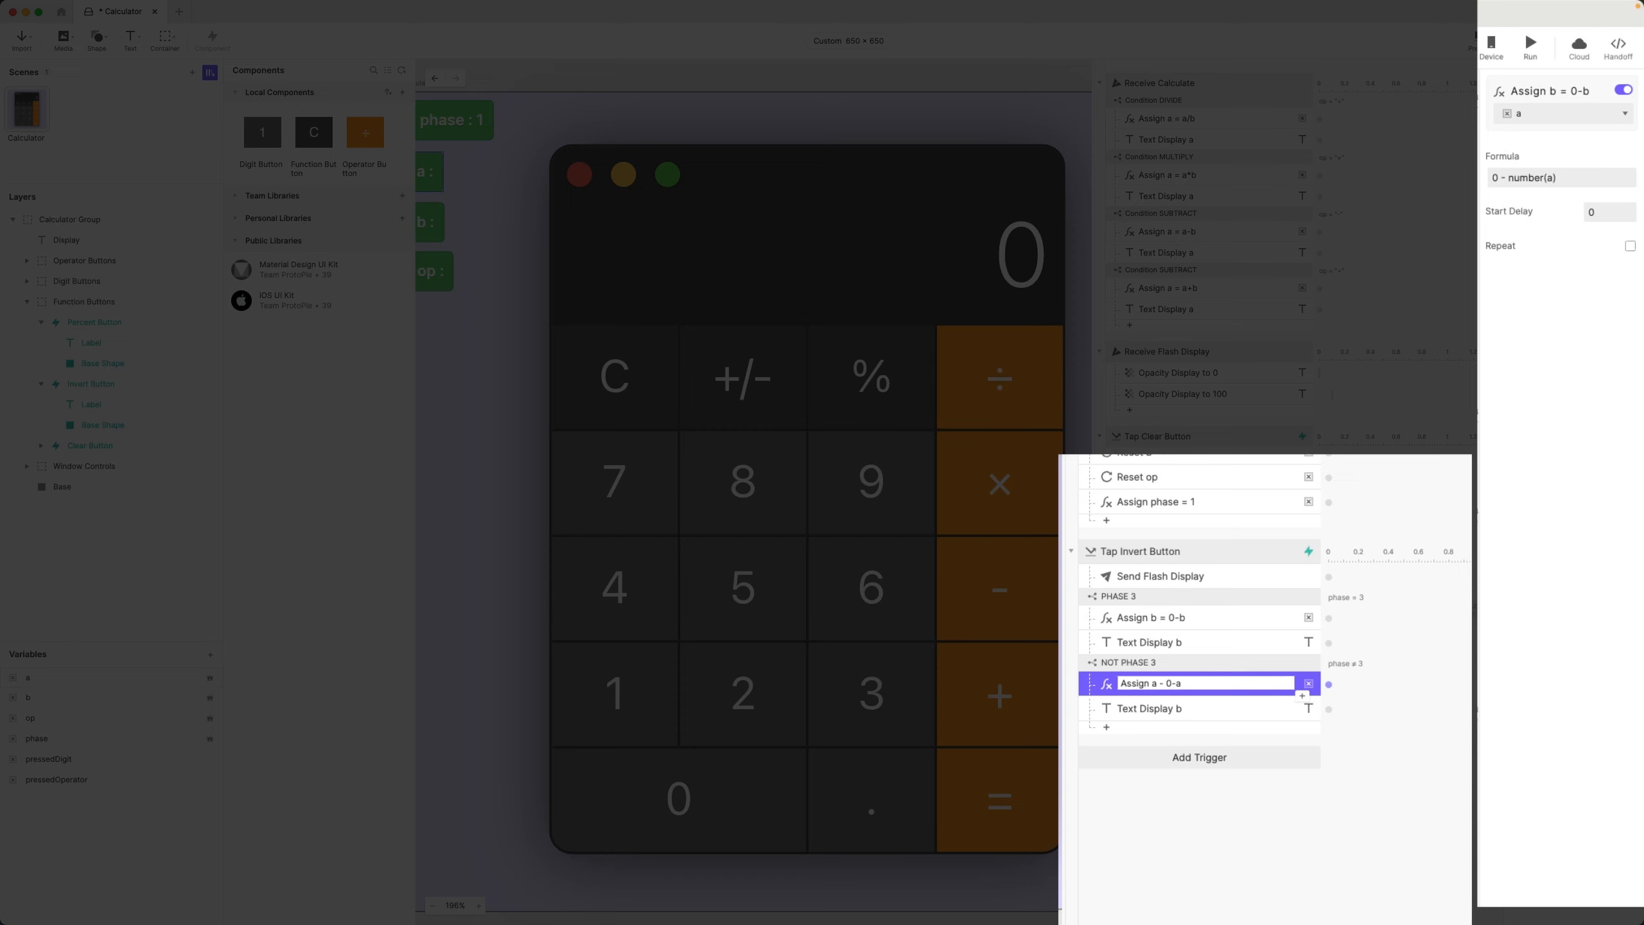
pyautogui.press('Return')
# - Set the NOT PHASE 3 text response's formula to number(a) and rename it Text Display a
pyautogui.click(1222, 715)
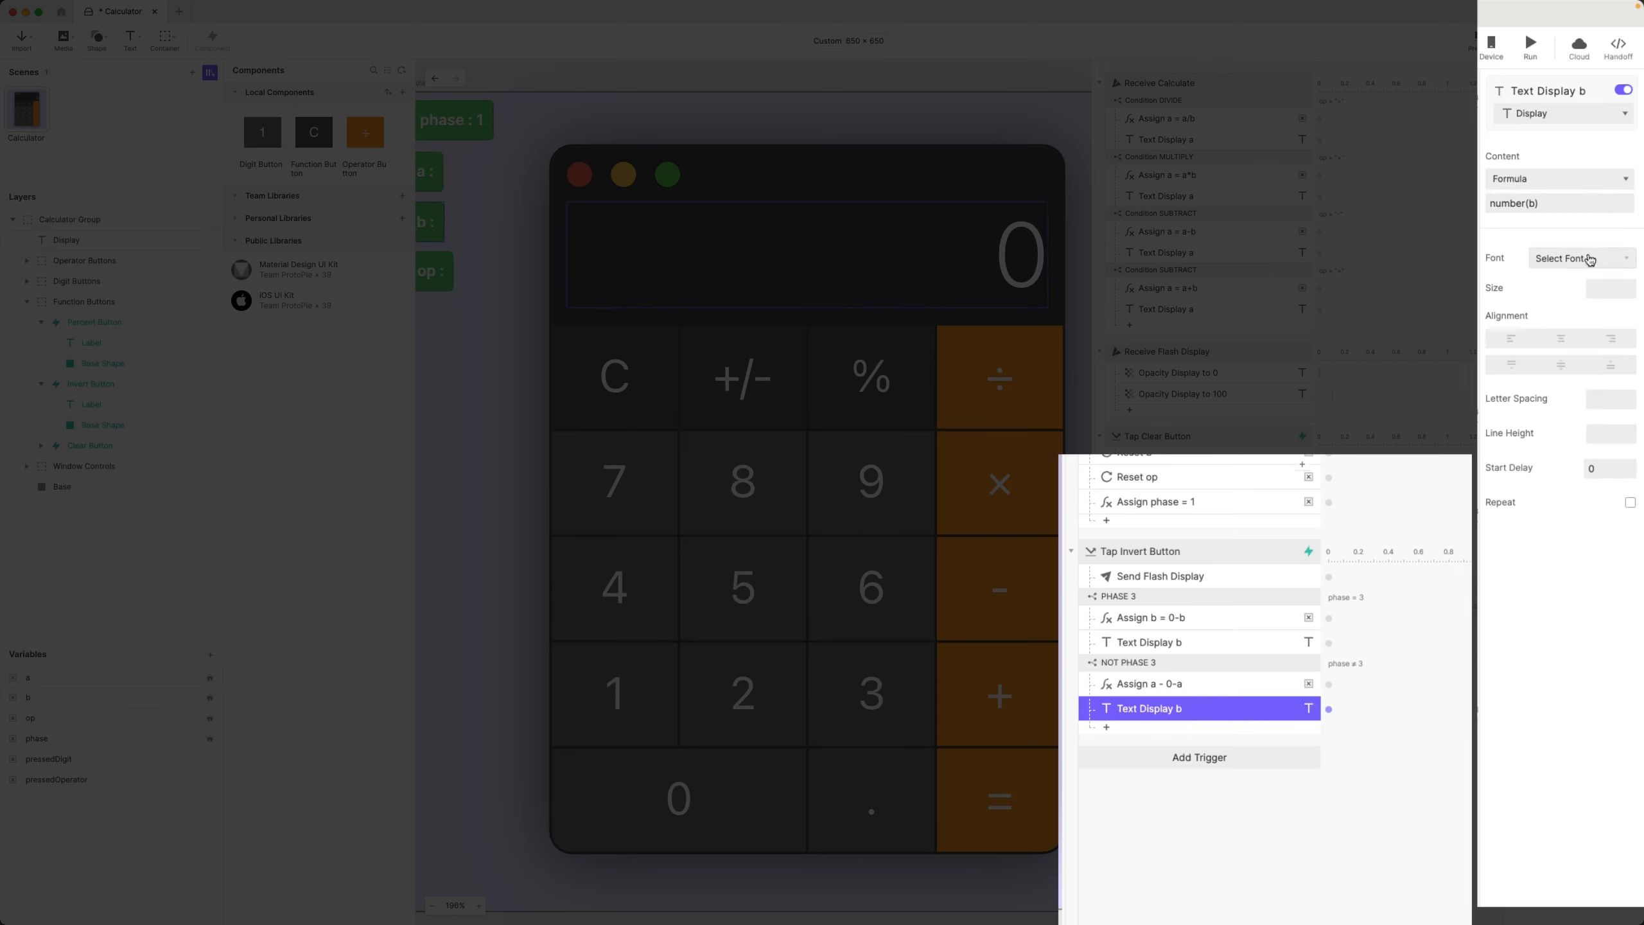
pyautogui.click(1541, 203)
pyautogui.press('BackSpace')
pyautogui.write('a')
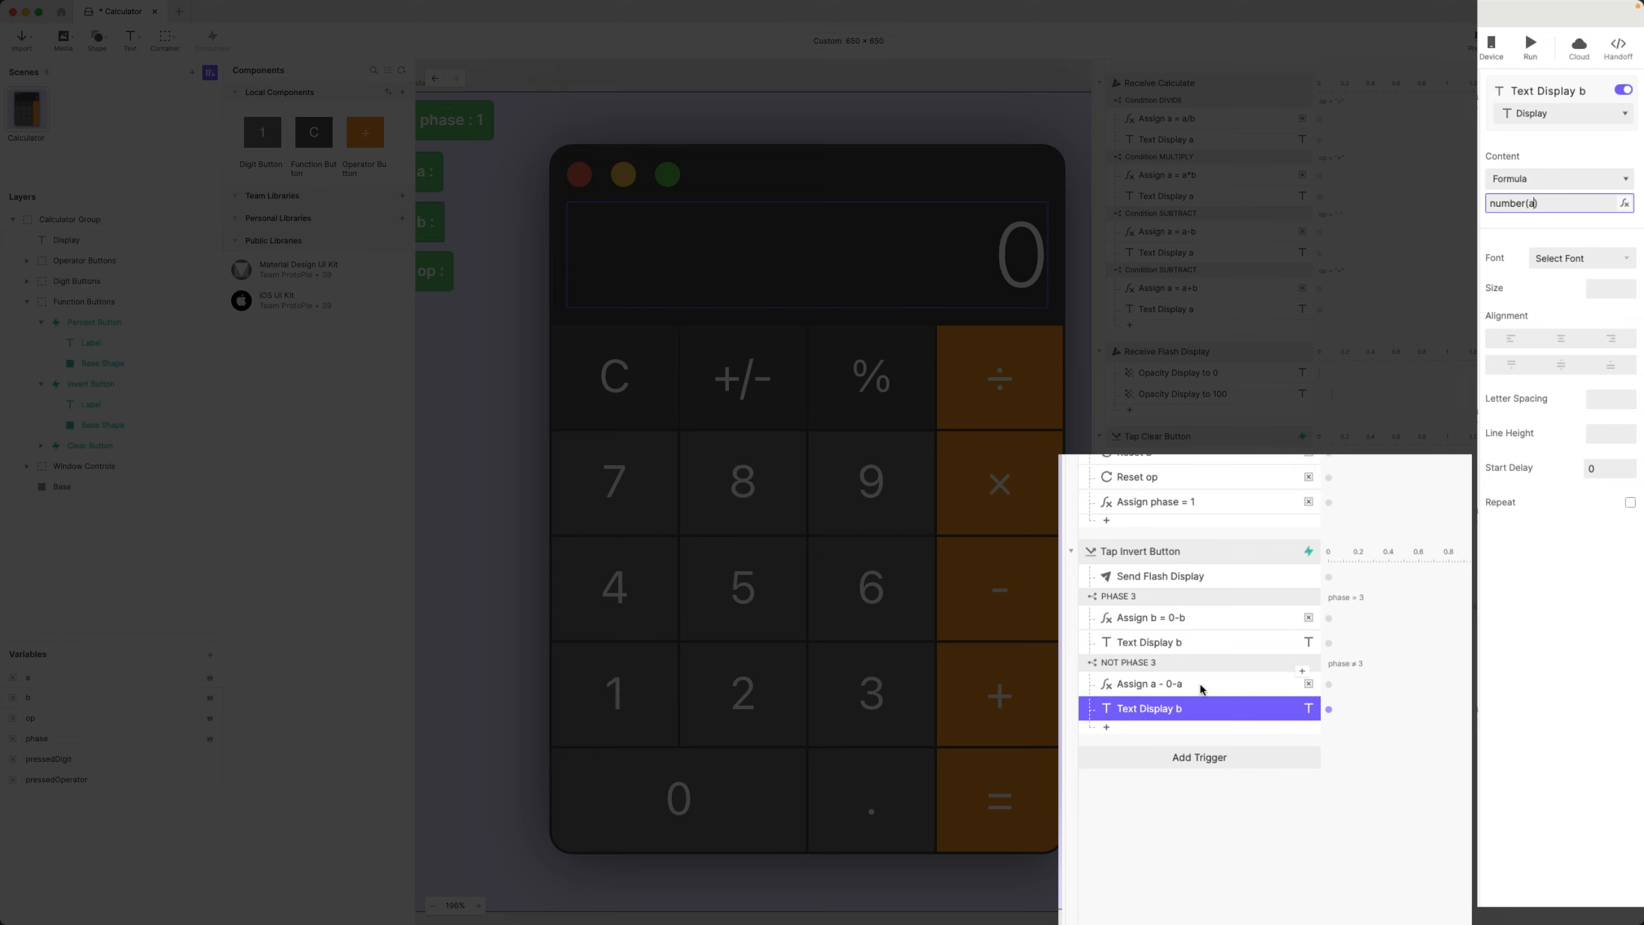
pyautogui.doubleClick(1215, 708)
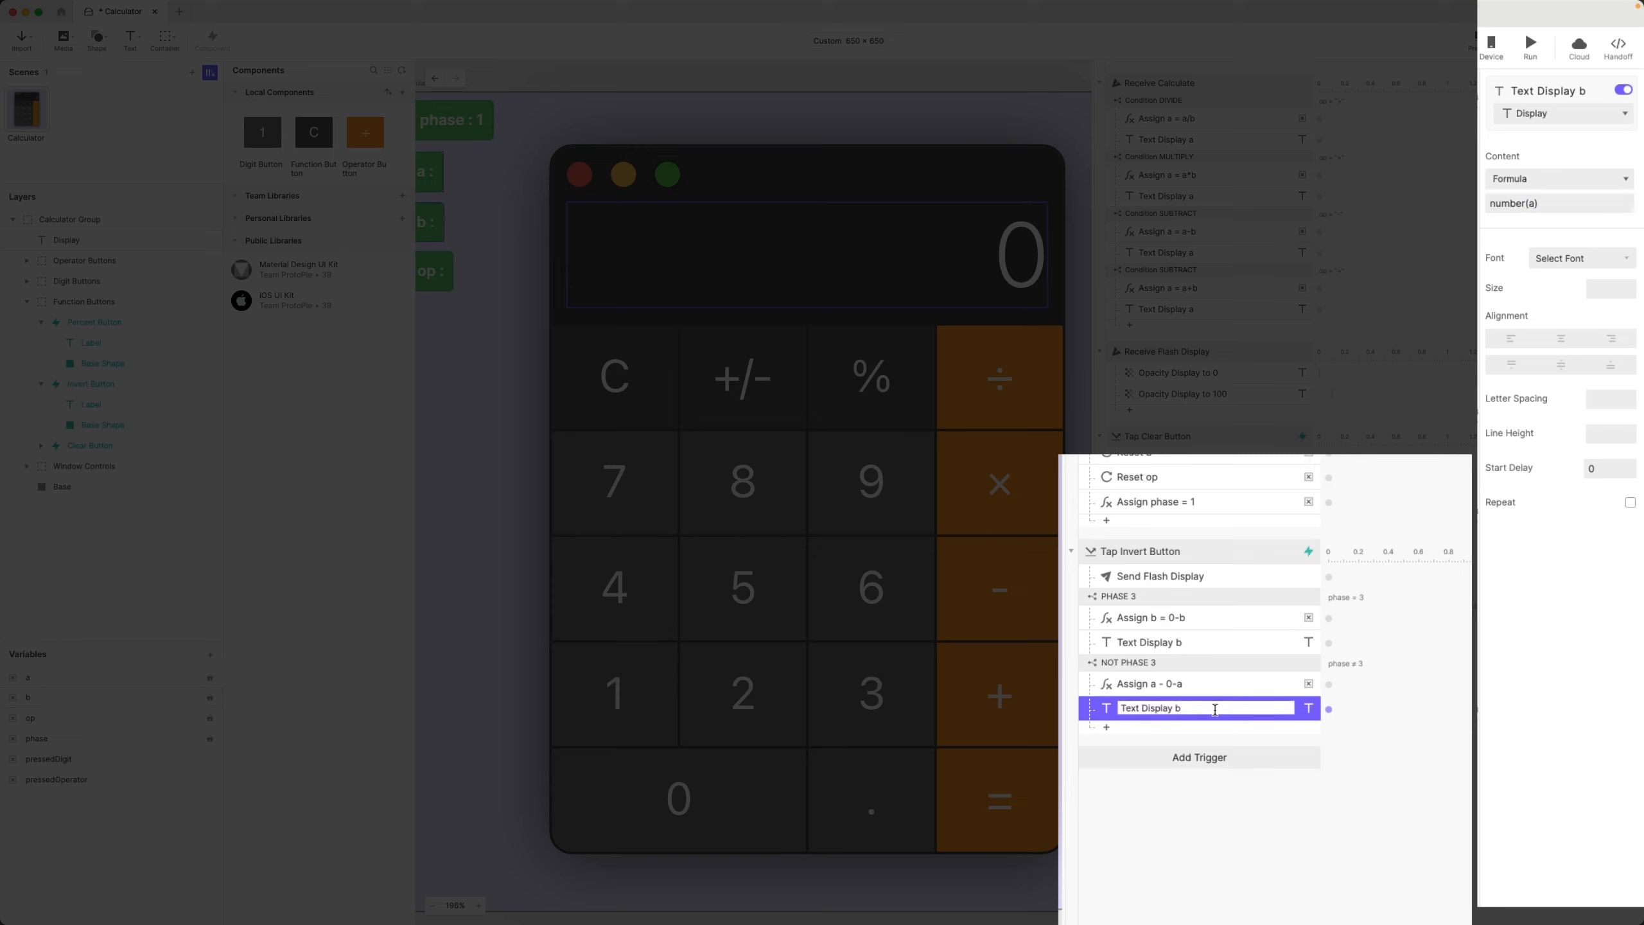
pyautogui.write('a')
pyautogui.press('Return')
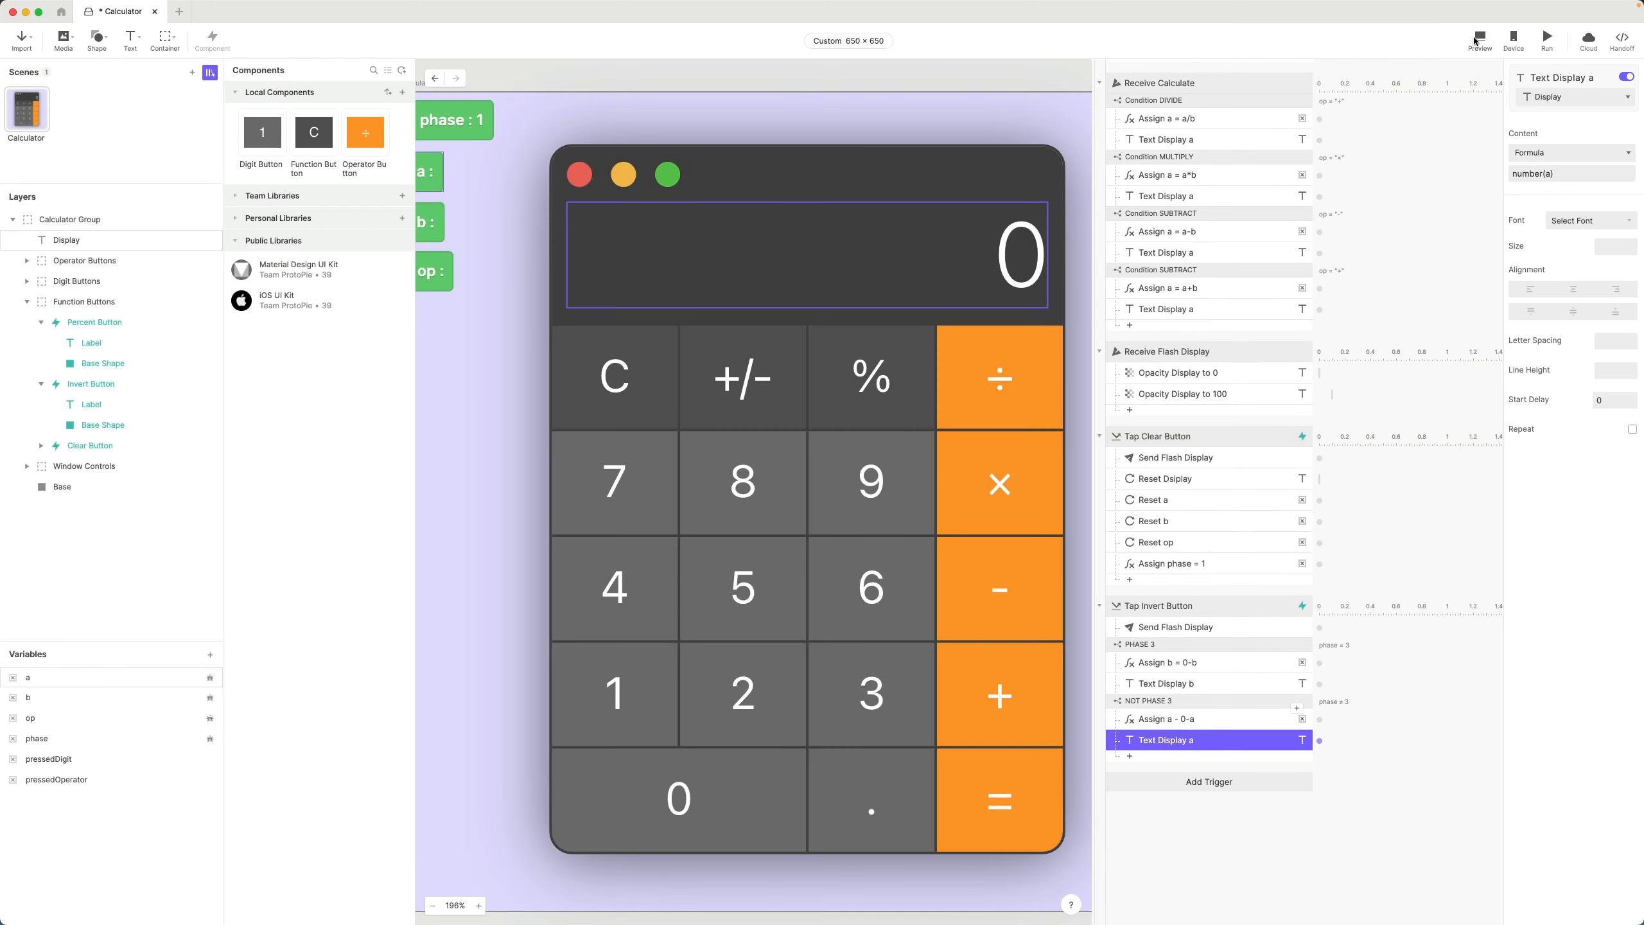
# - Preview the prototype, enter 25, and test the +/- key before and after choosing the × operator
pyautogui.click(1479, 41)
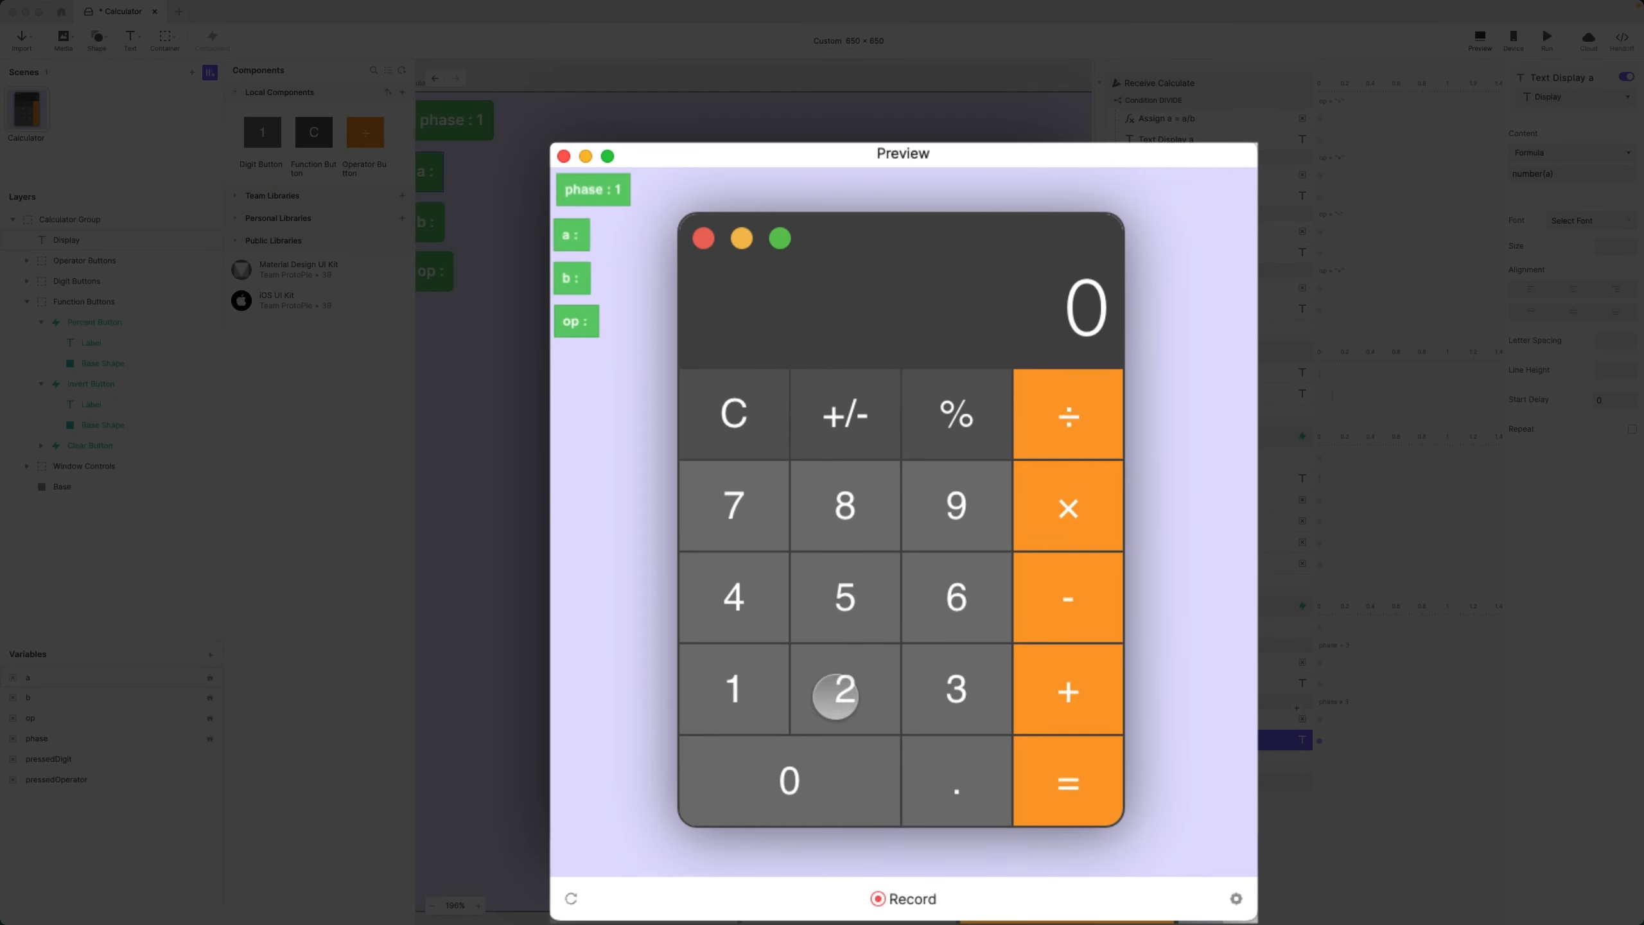
pyautogui.click(870, 642)
pyautogui.click(870, 589)
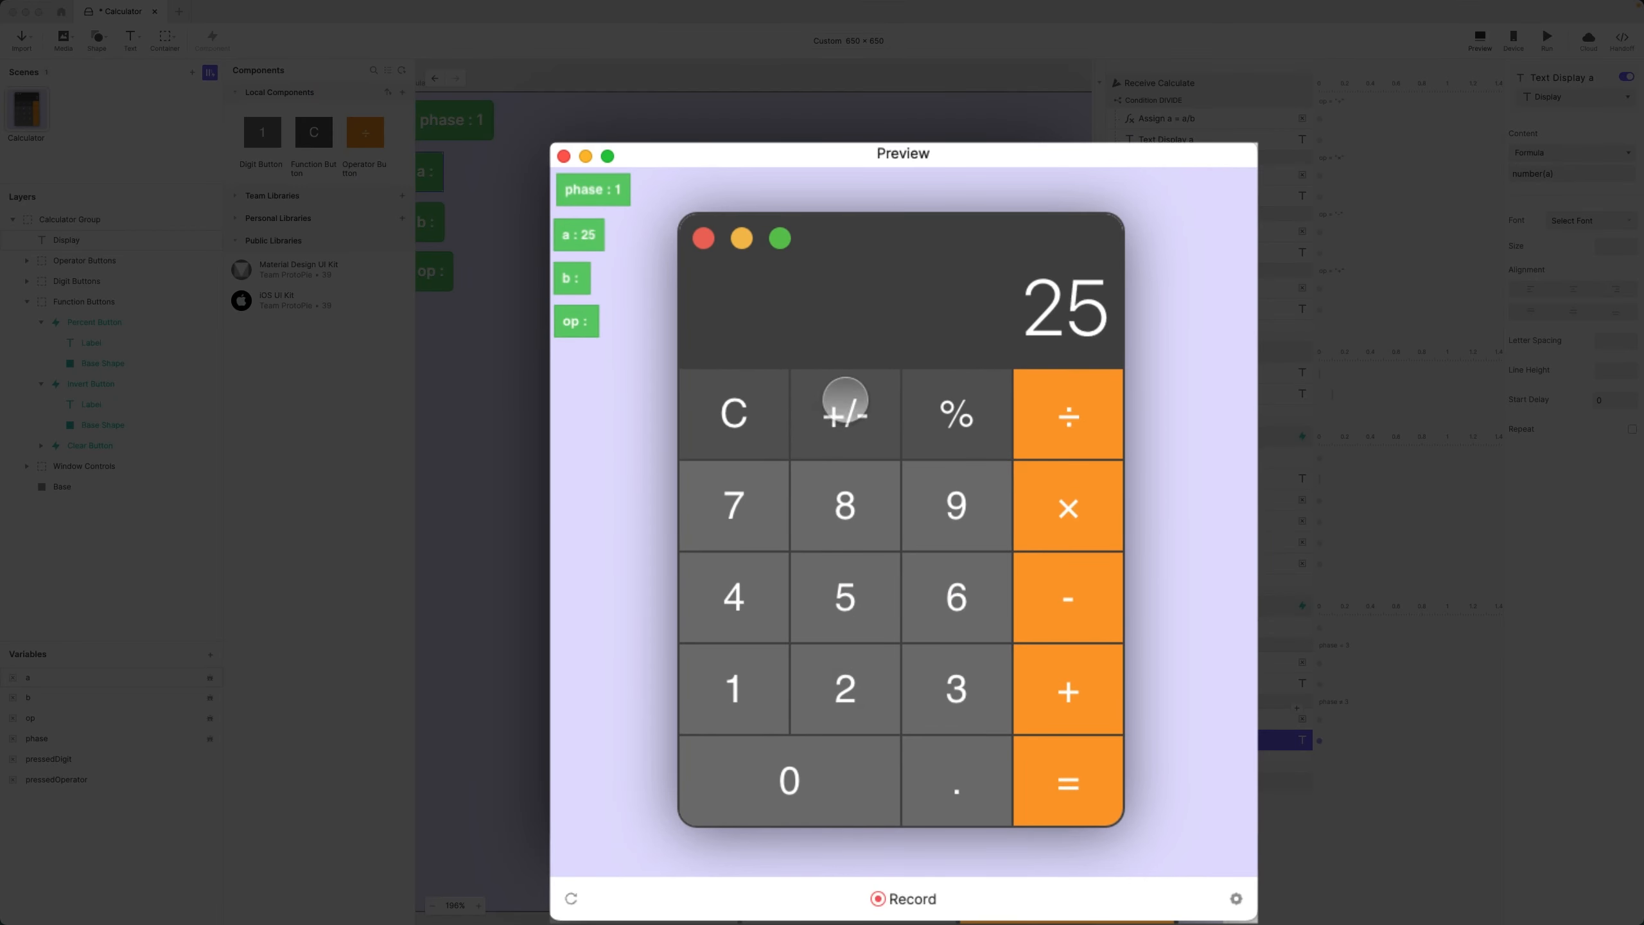
pyautogui.click(870, 482)
pyautogui.click(860, 427)
pyautogui.click(859, 422)
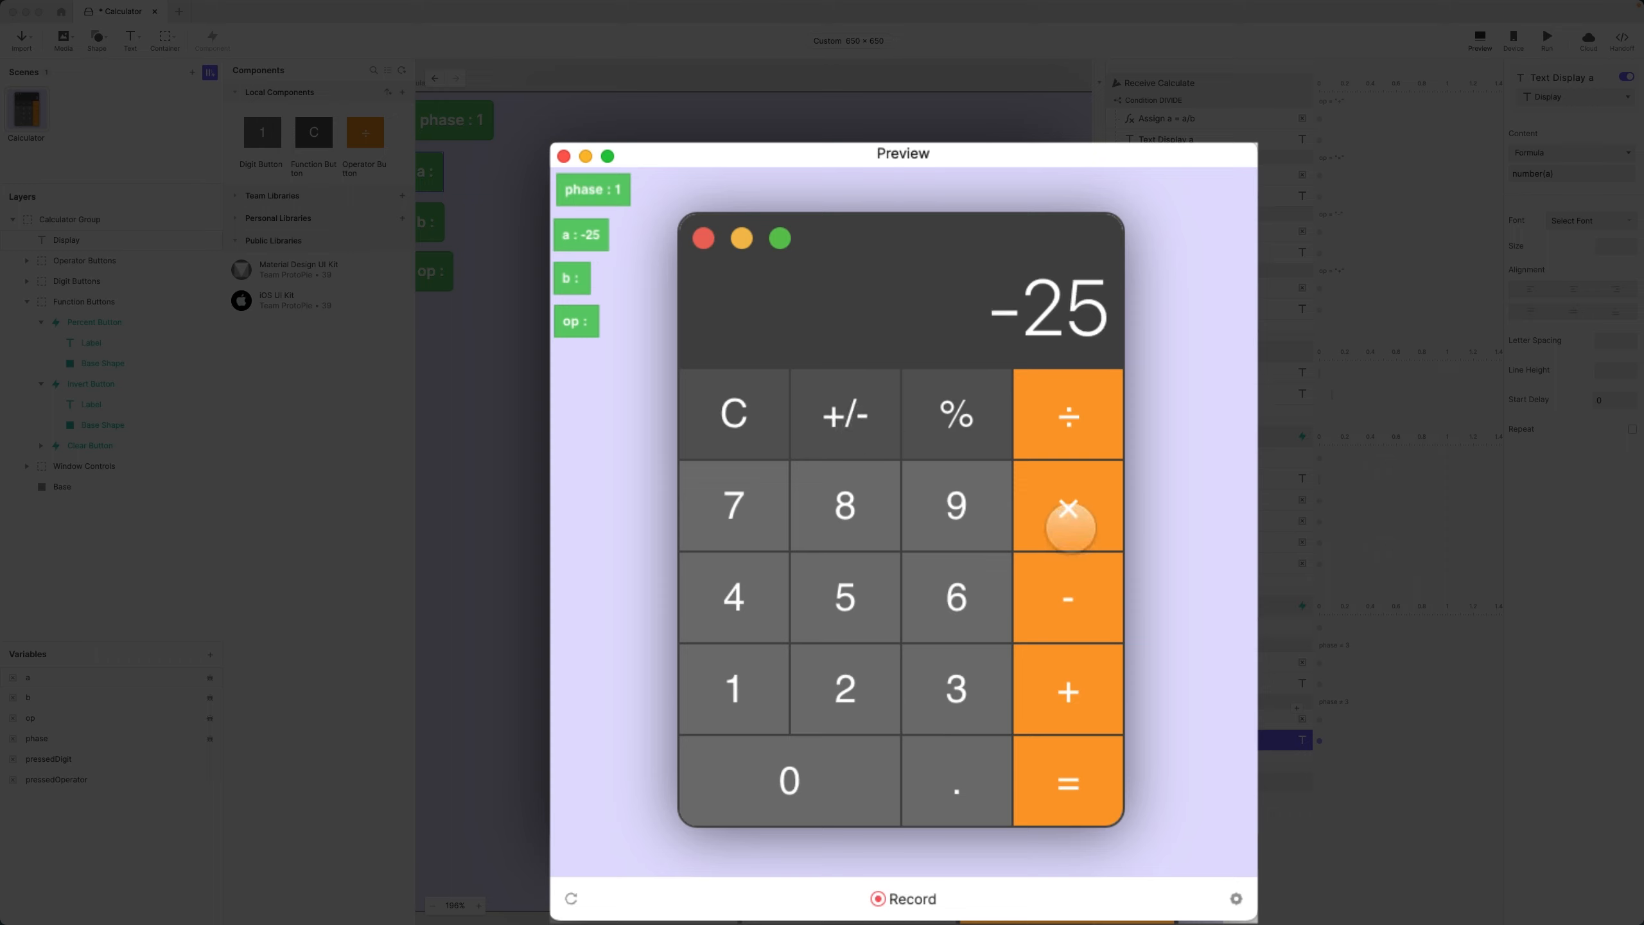
pyautogui.click(1067, 515)
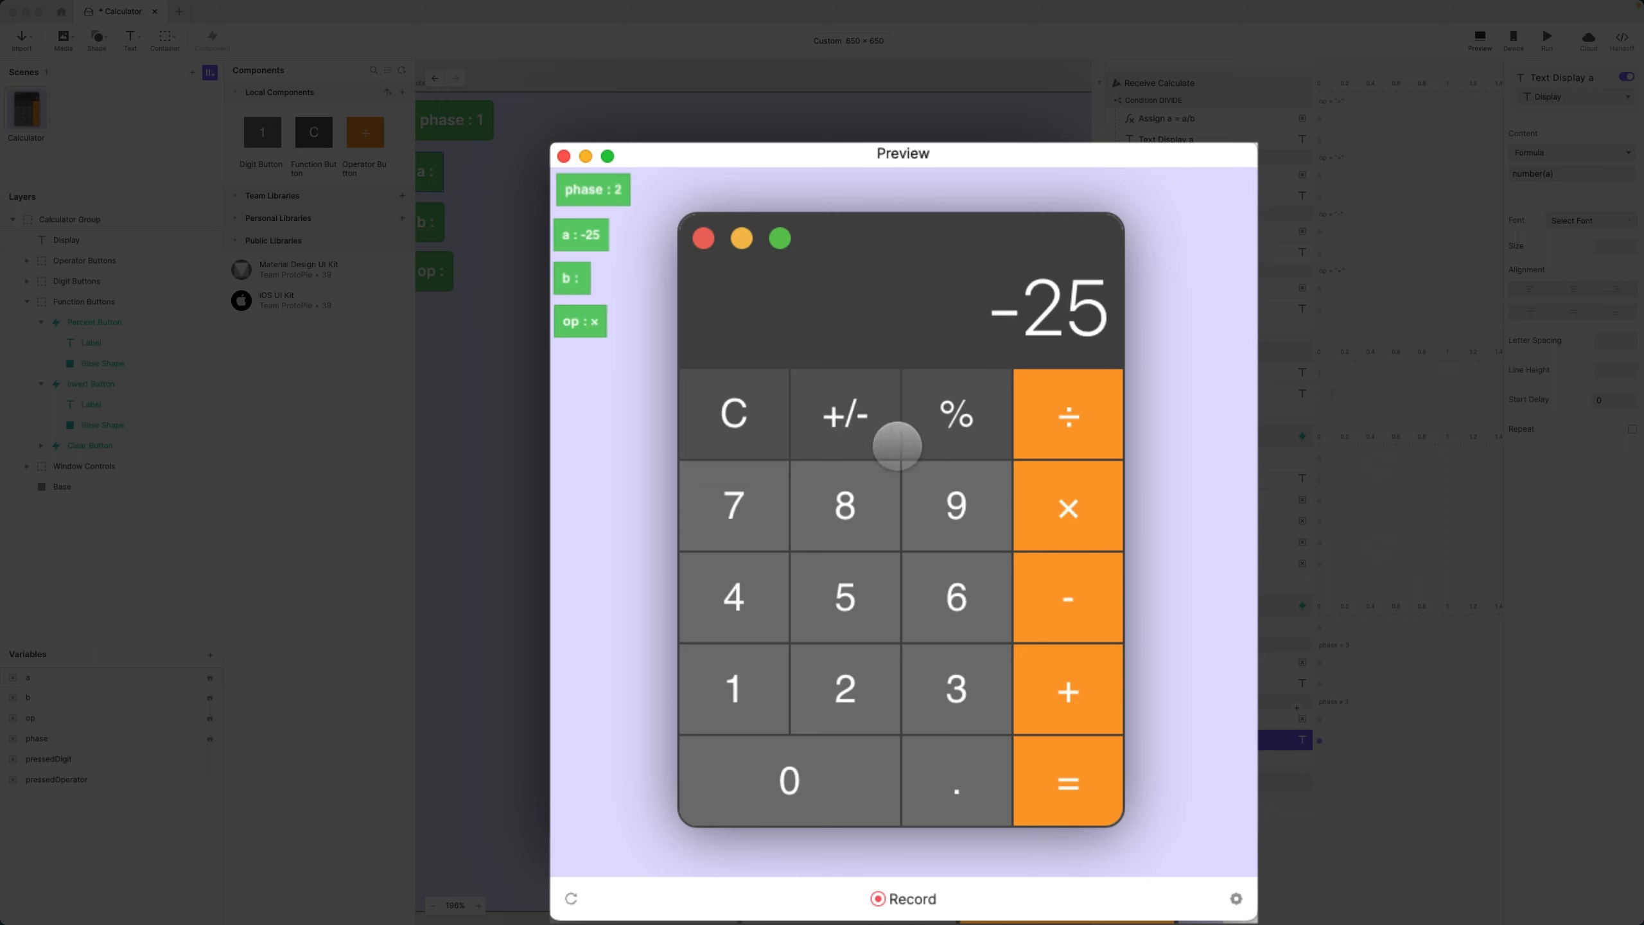
pyautogui.click(841, 412)
pyautogui.click(842, 413)
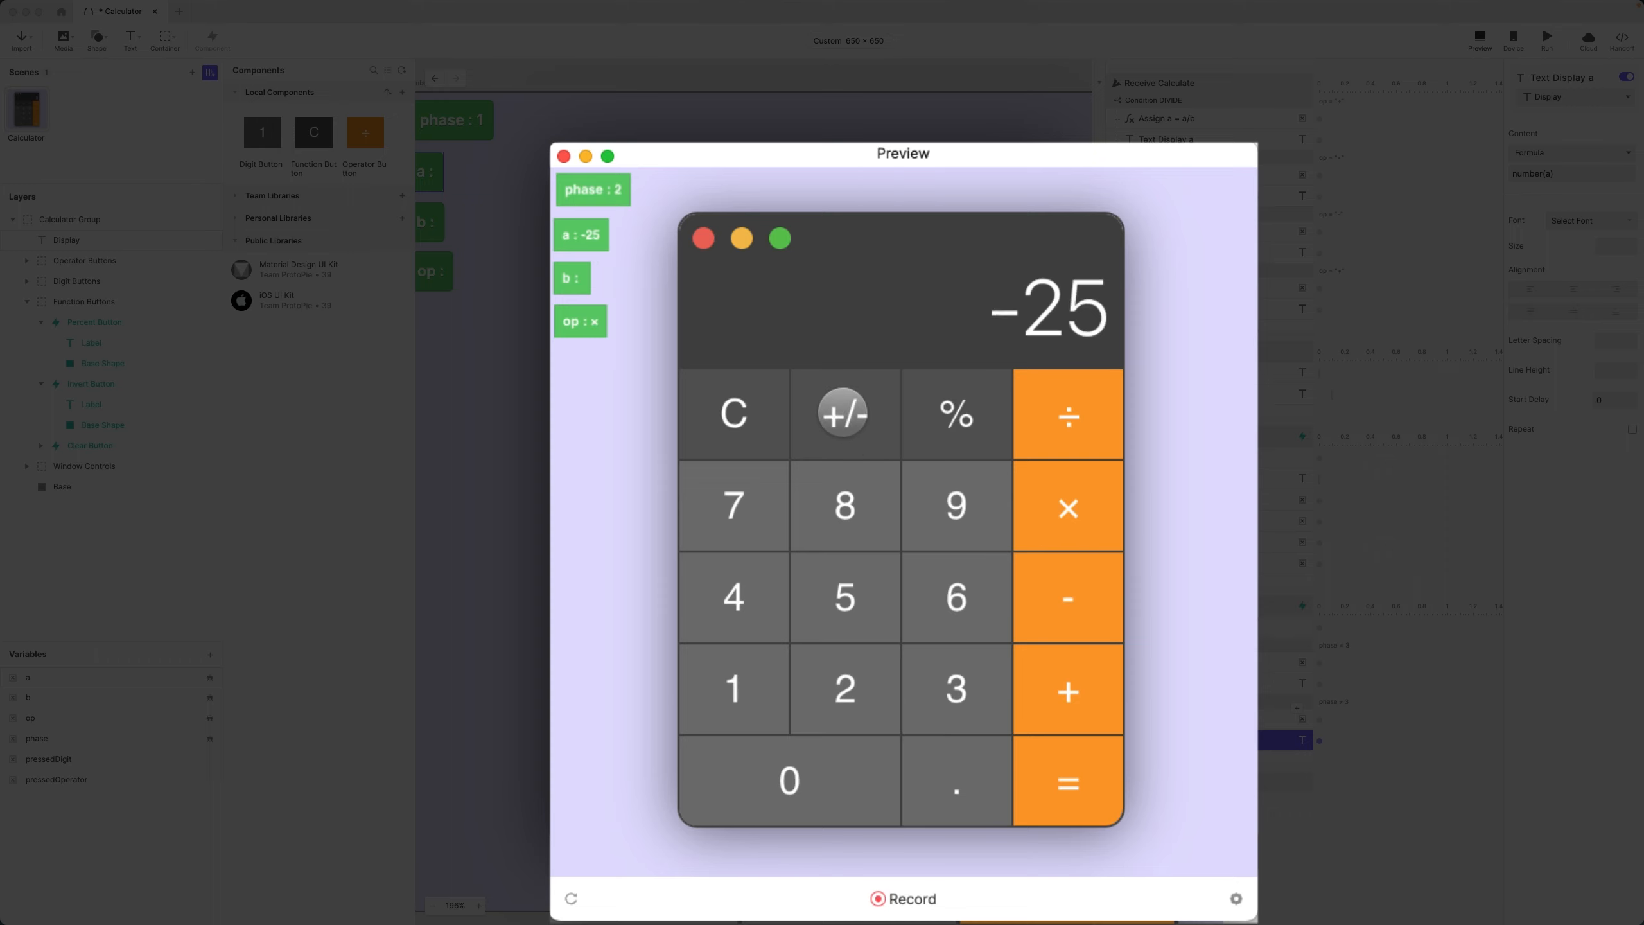
# - Enter 41 as the second number, toggle its sign with +/-, calculate the product, and invert the result
pyautogui.click(731, 594)
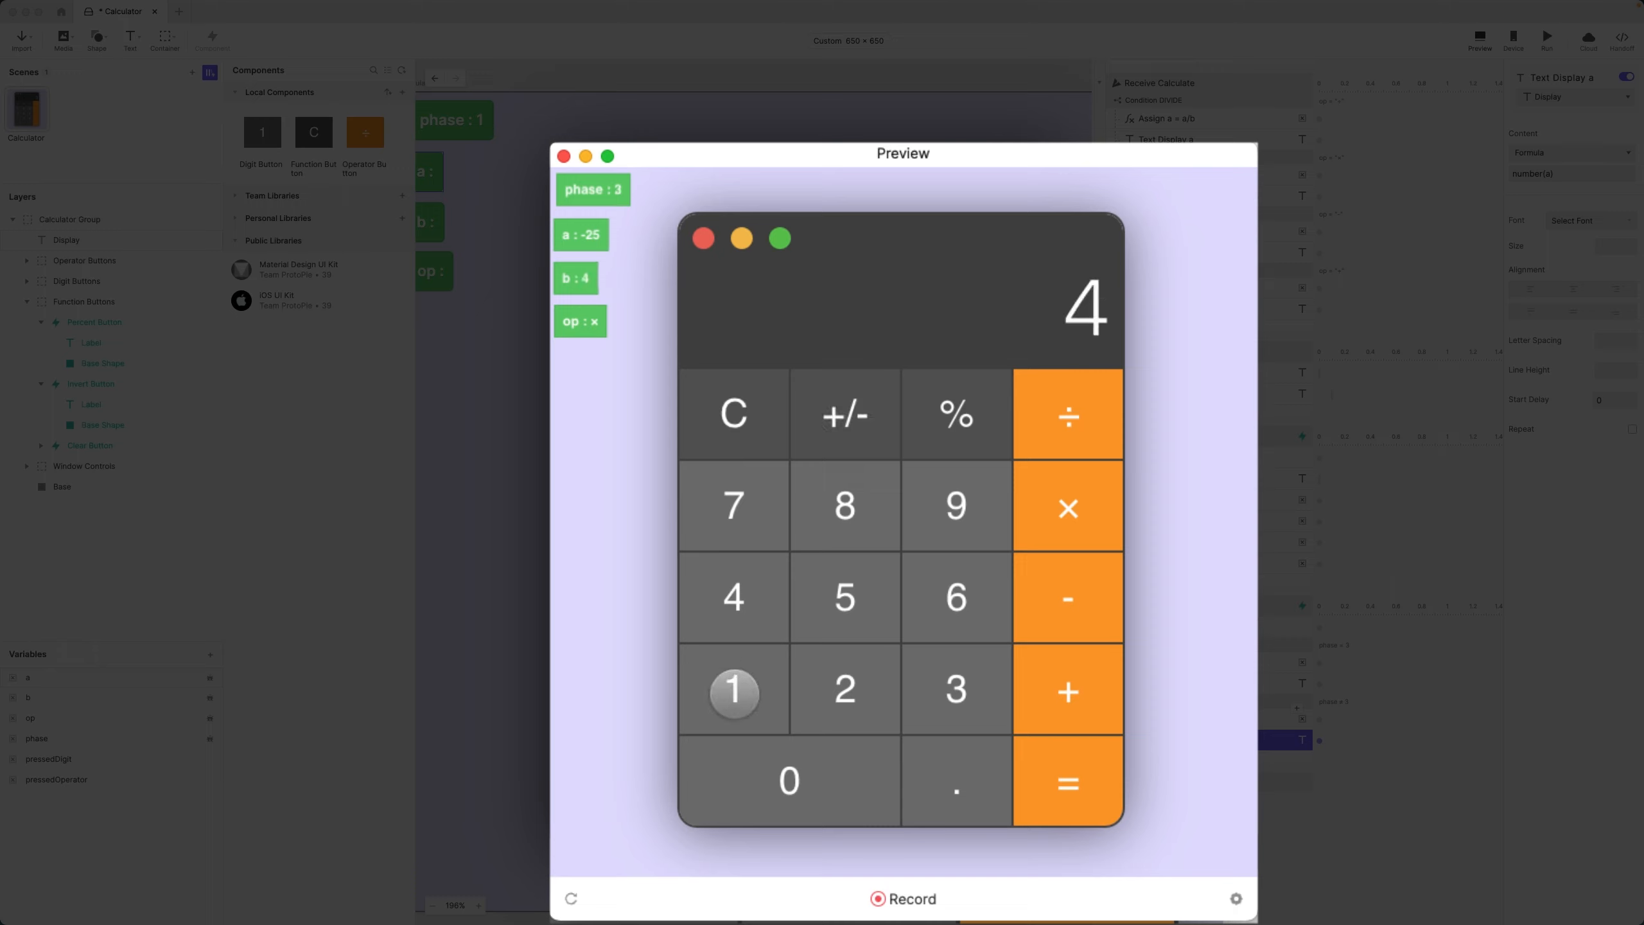
pyautogui.click(733, 689)
pyautogui.click(853, 413)
pyautogui.click(852, 413)
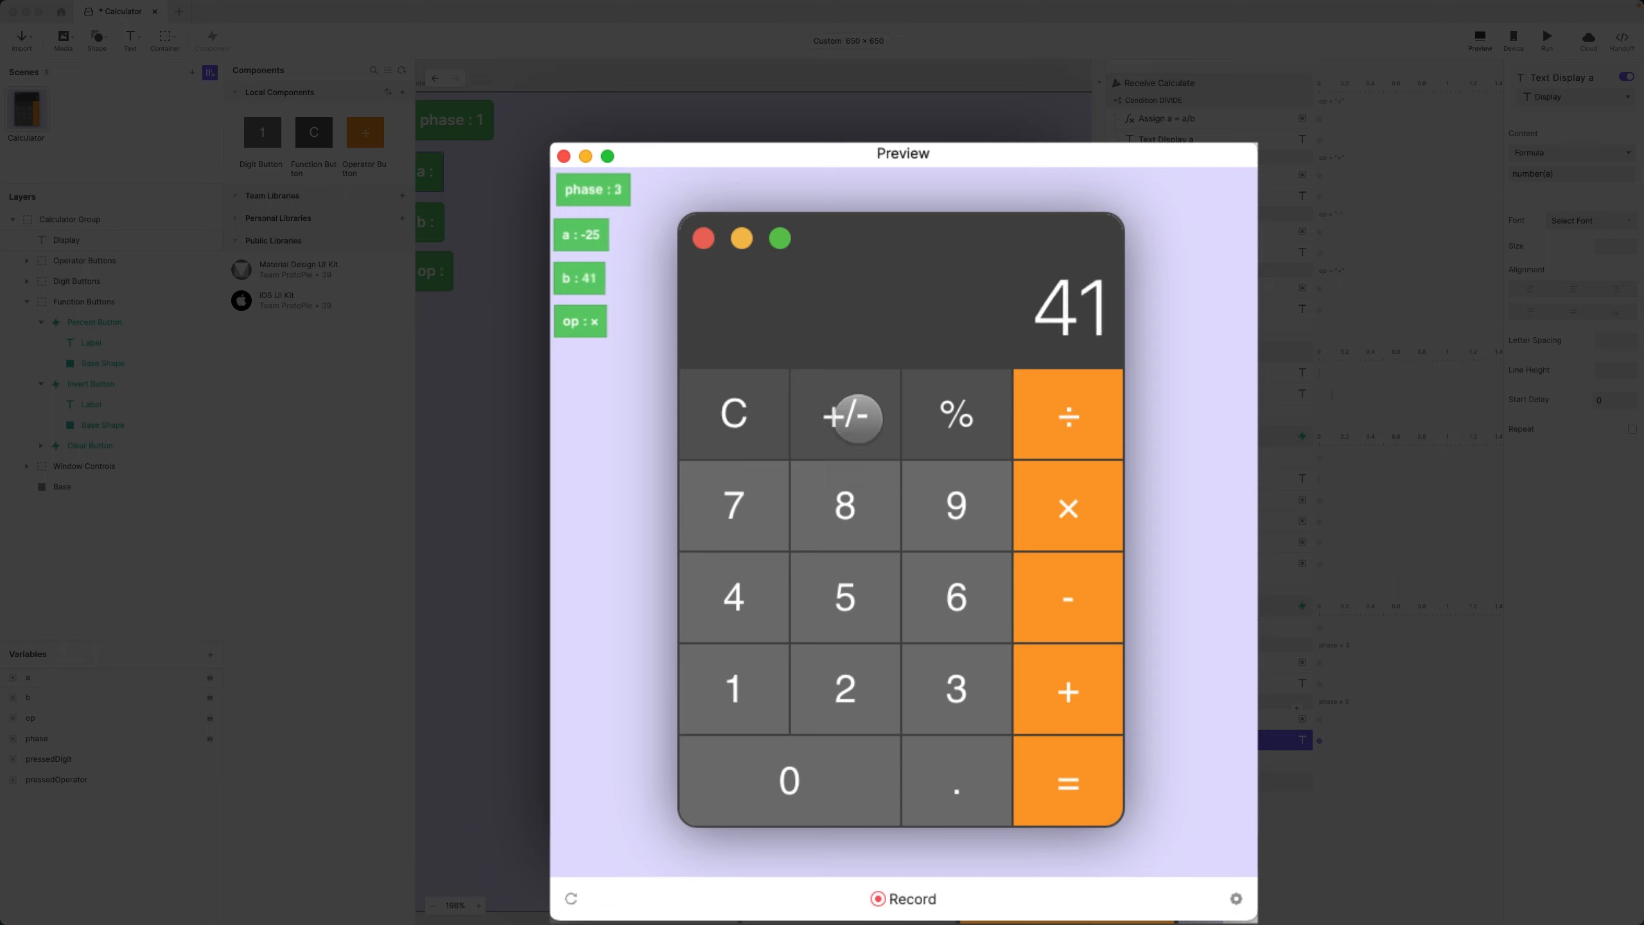
pyautogui.click(1053, 782)
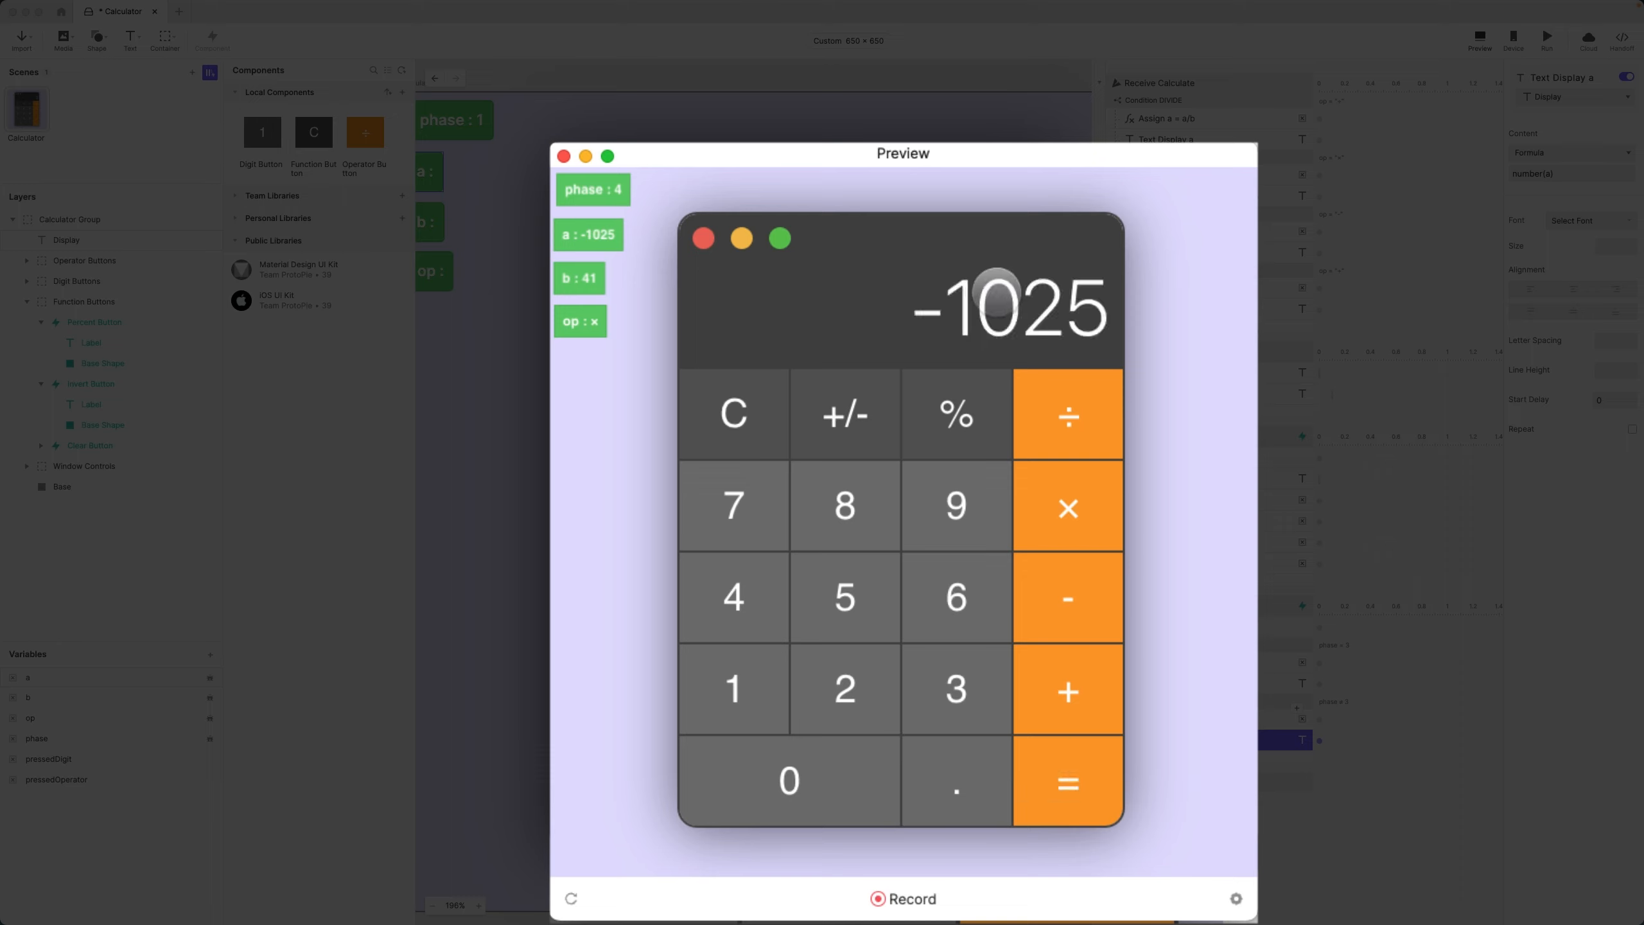
pyautogui.click(831, 421)
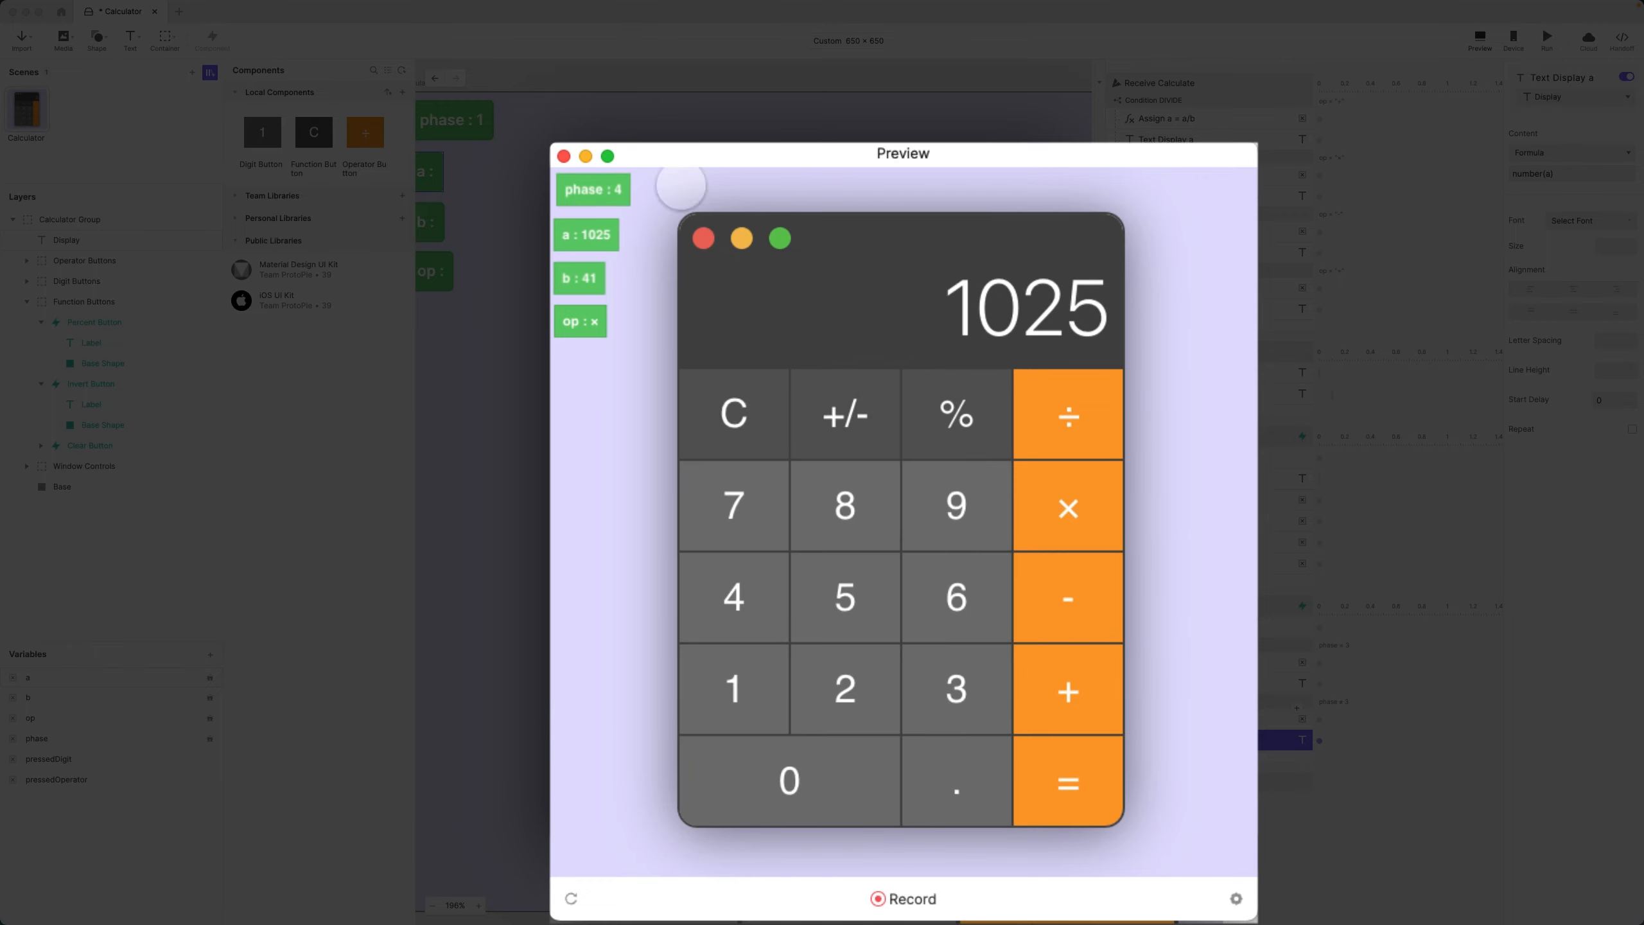
# - Close the preview and check the % key branch of the Calculator Flow Diagram in Figma
pyautogui.press('super+w')
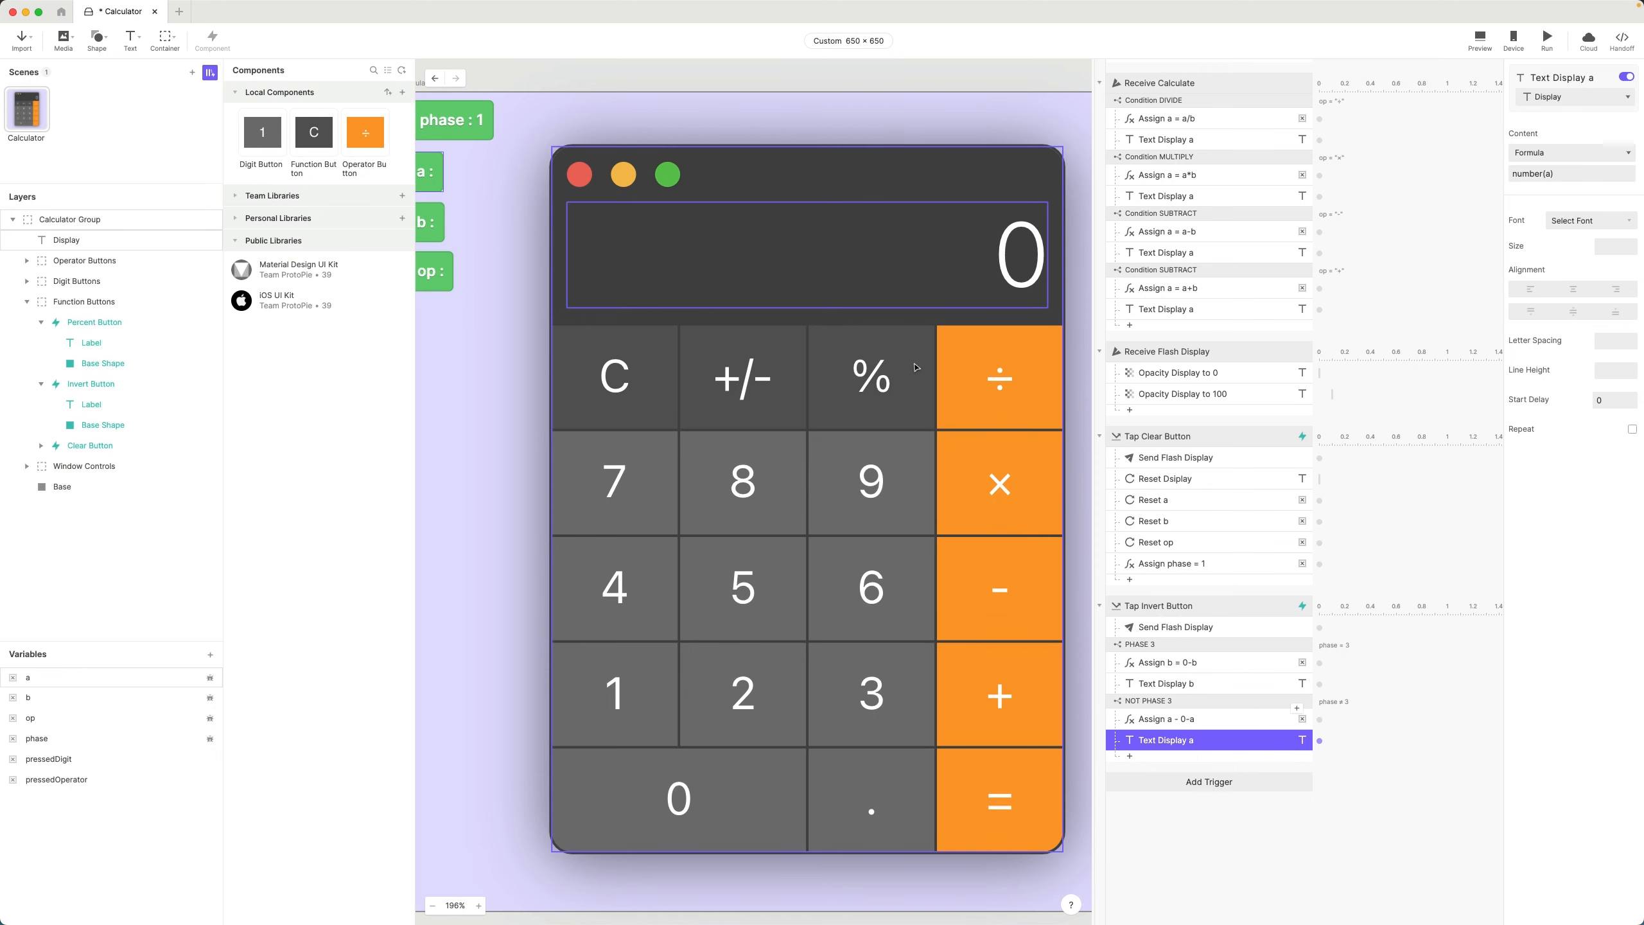
pyautogui.press('super+Tab')
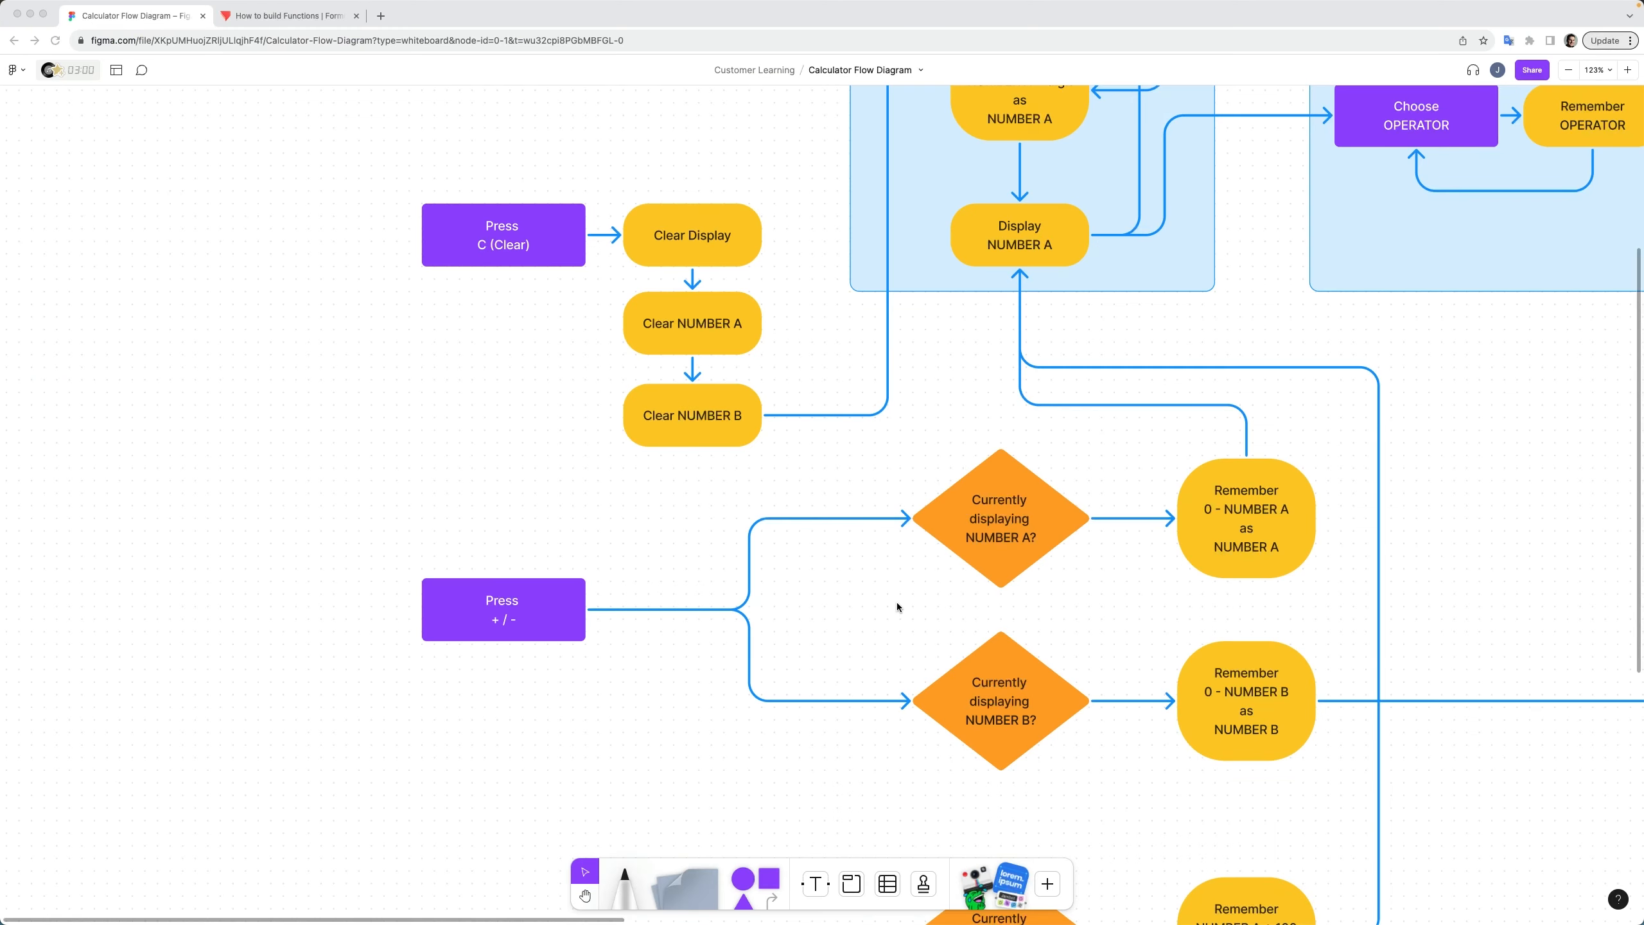
pyautogui.scroll(-8, 896, 607)
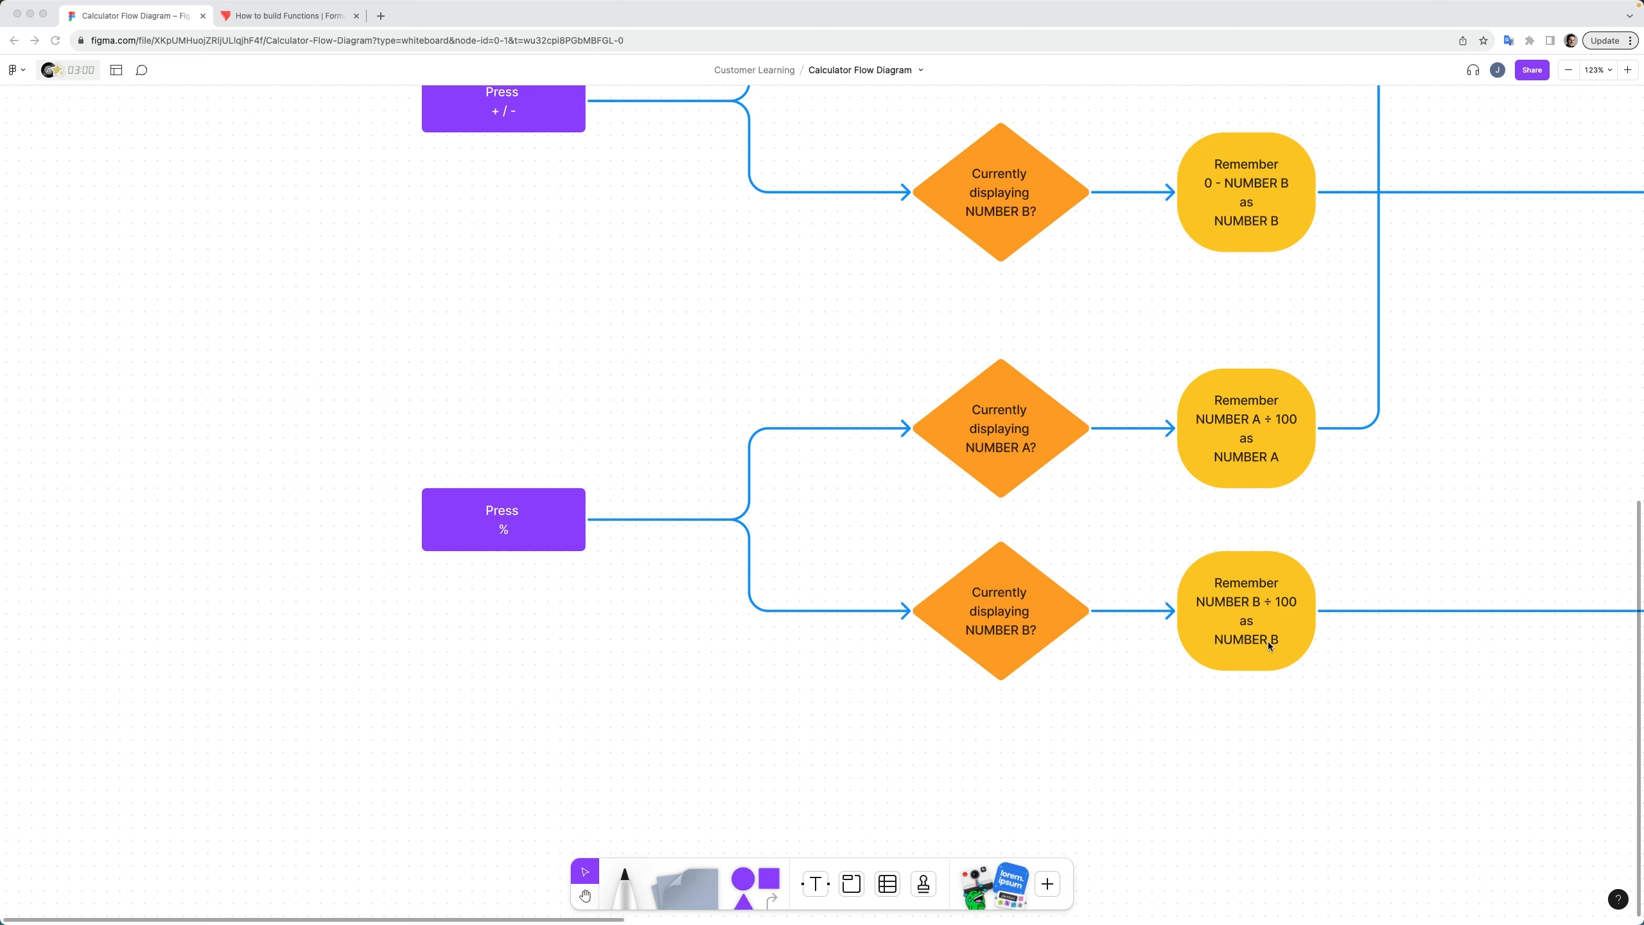
# - Return to ProtoPie, duplicate the Tap Invert Button trigger, and retarget the copy to Percent Button
pyautogui.press('super+Tab')
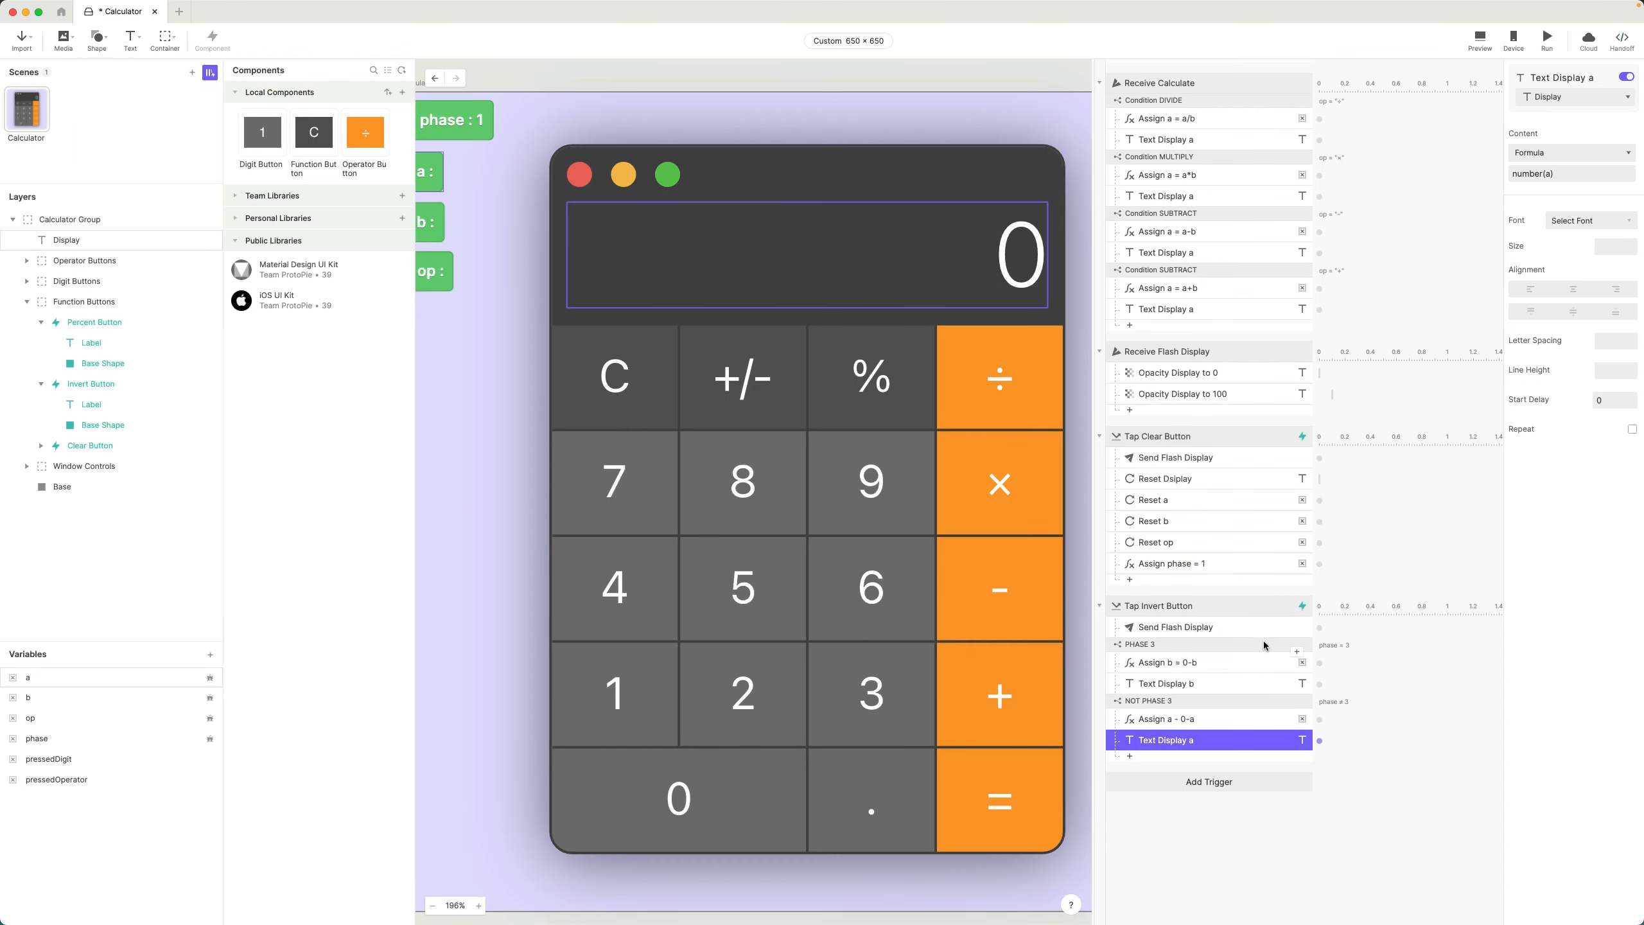
pyautogui.click(1208, 606)
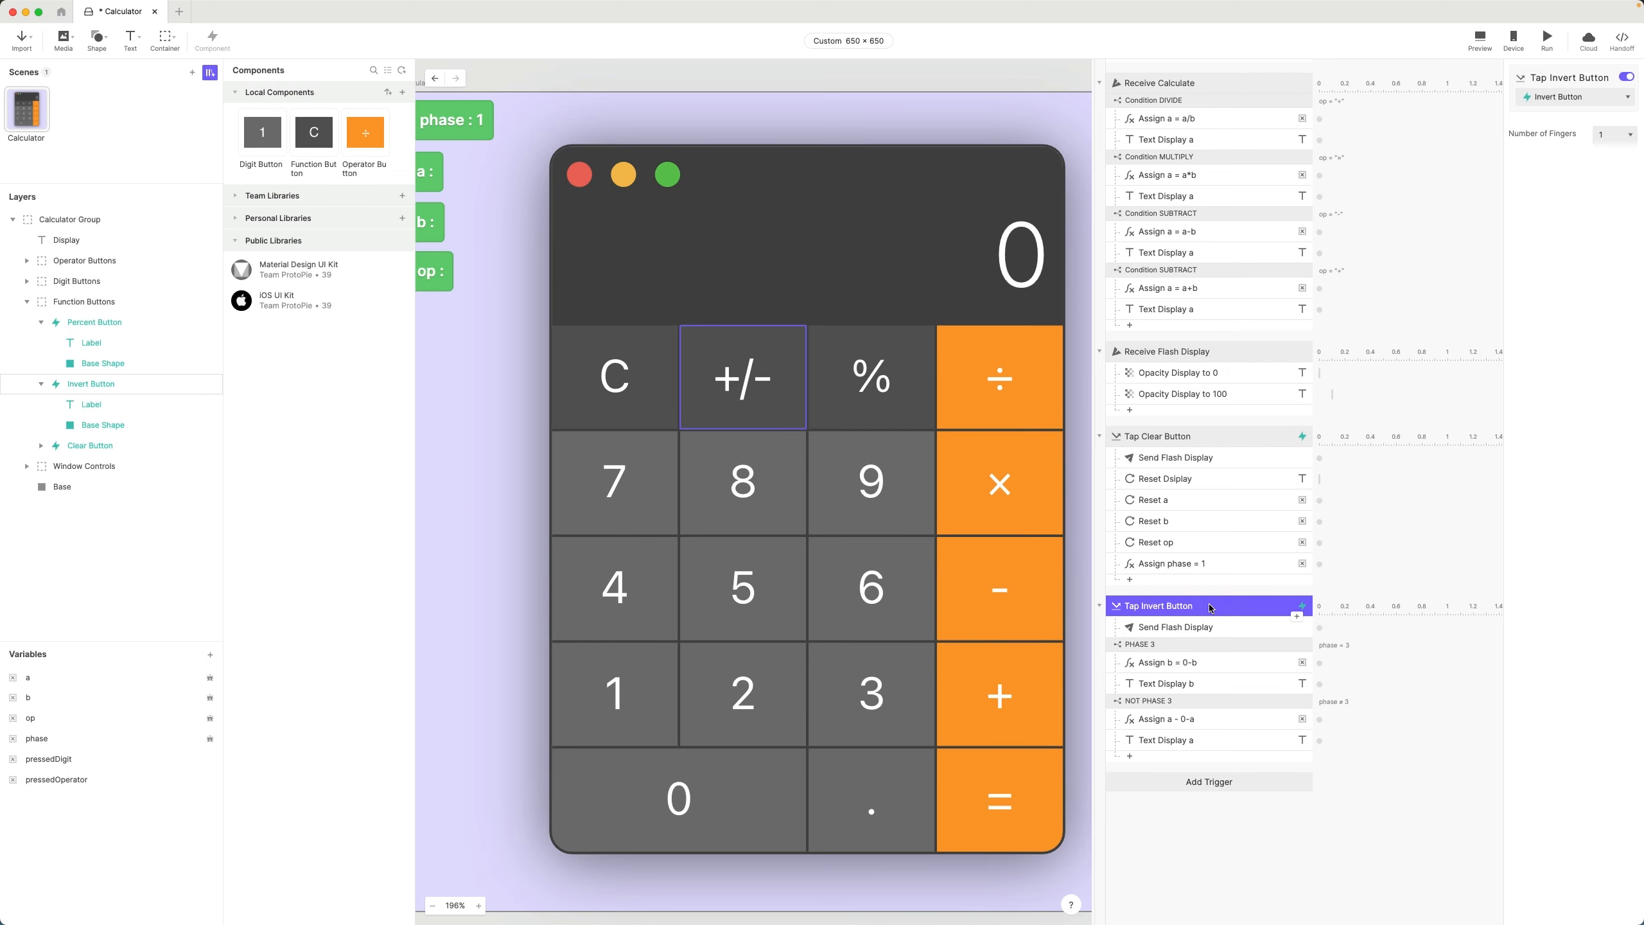
pyautogui.press('super+d')
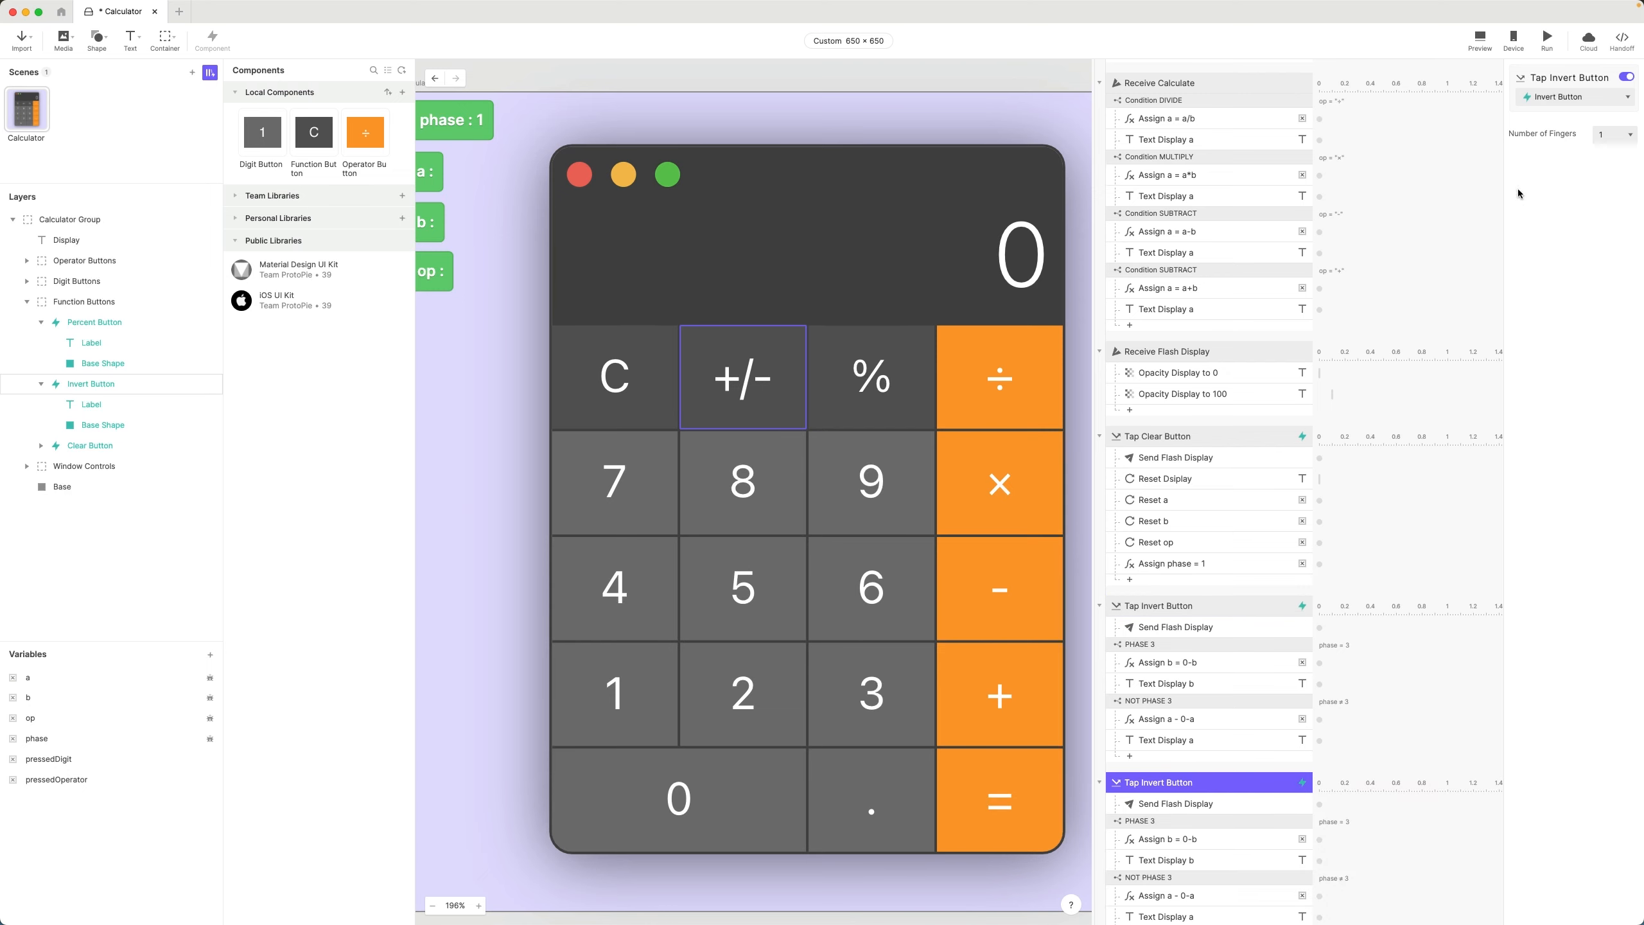
pyautogui.click(1547, 102)
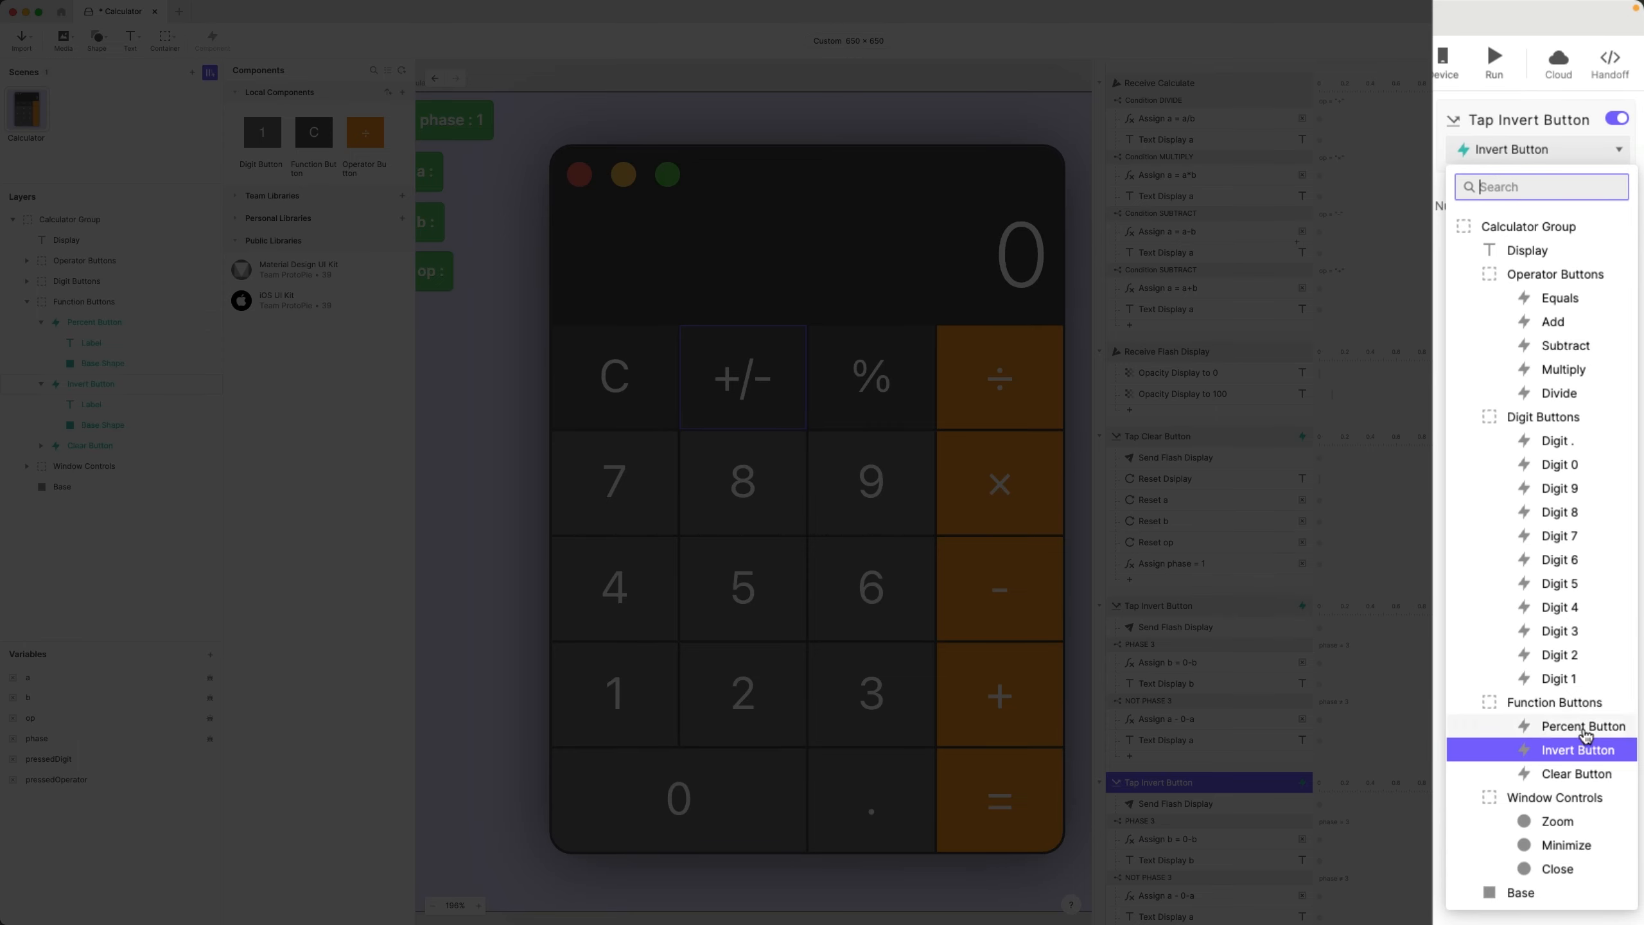
pyautogui.click(1579, 469)
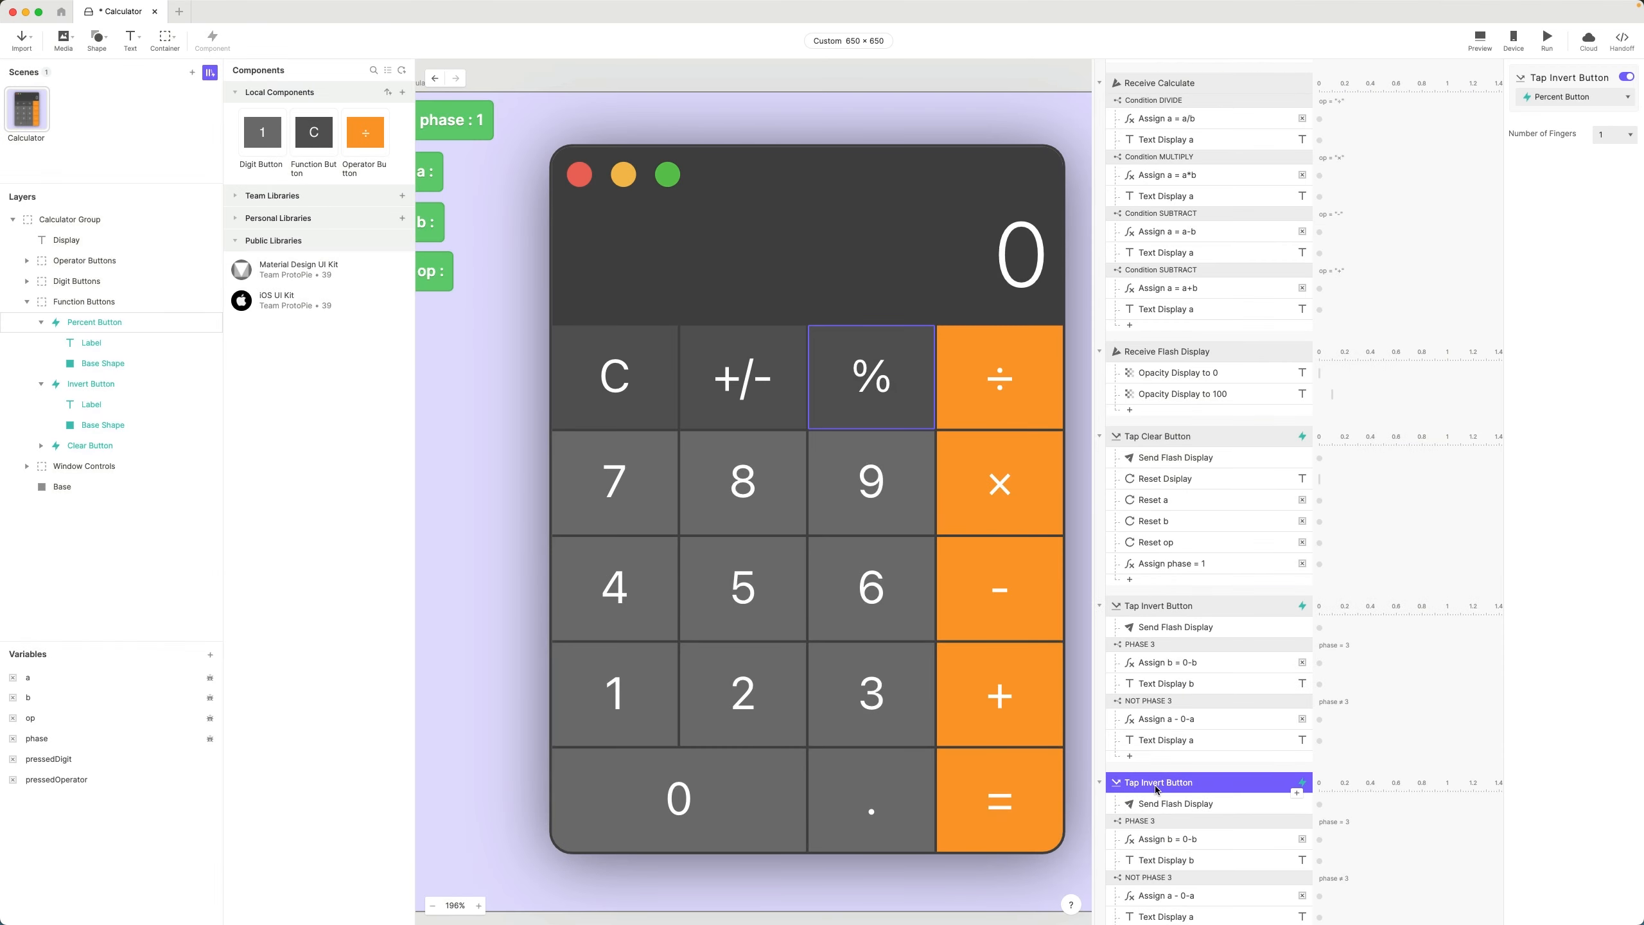
# - Rename the duplicated trigger Tap Percent Button
pyautogui.doubleClick(1155, 783)
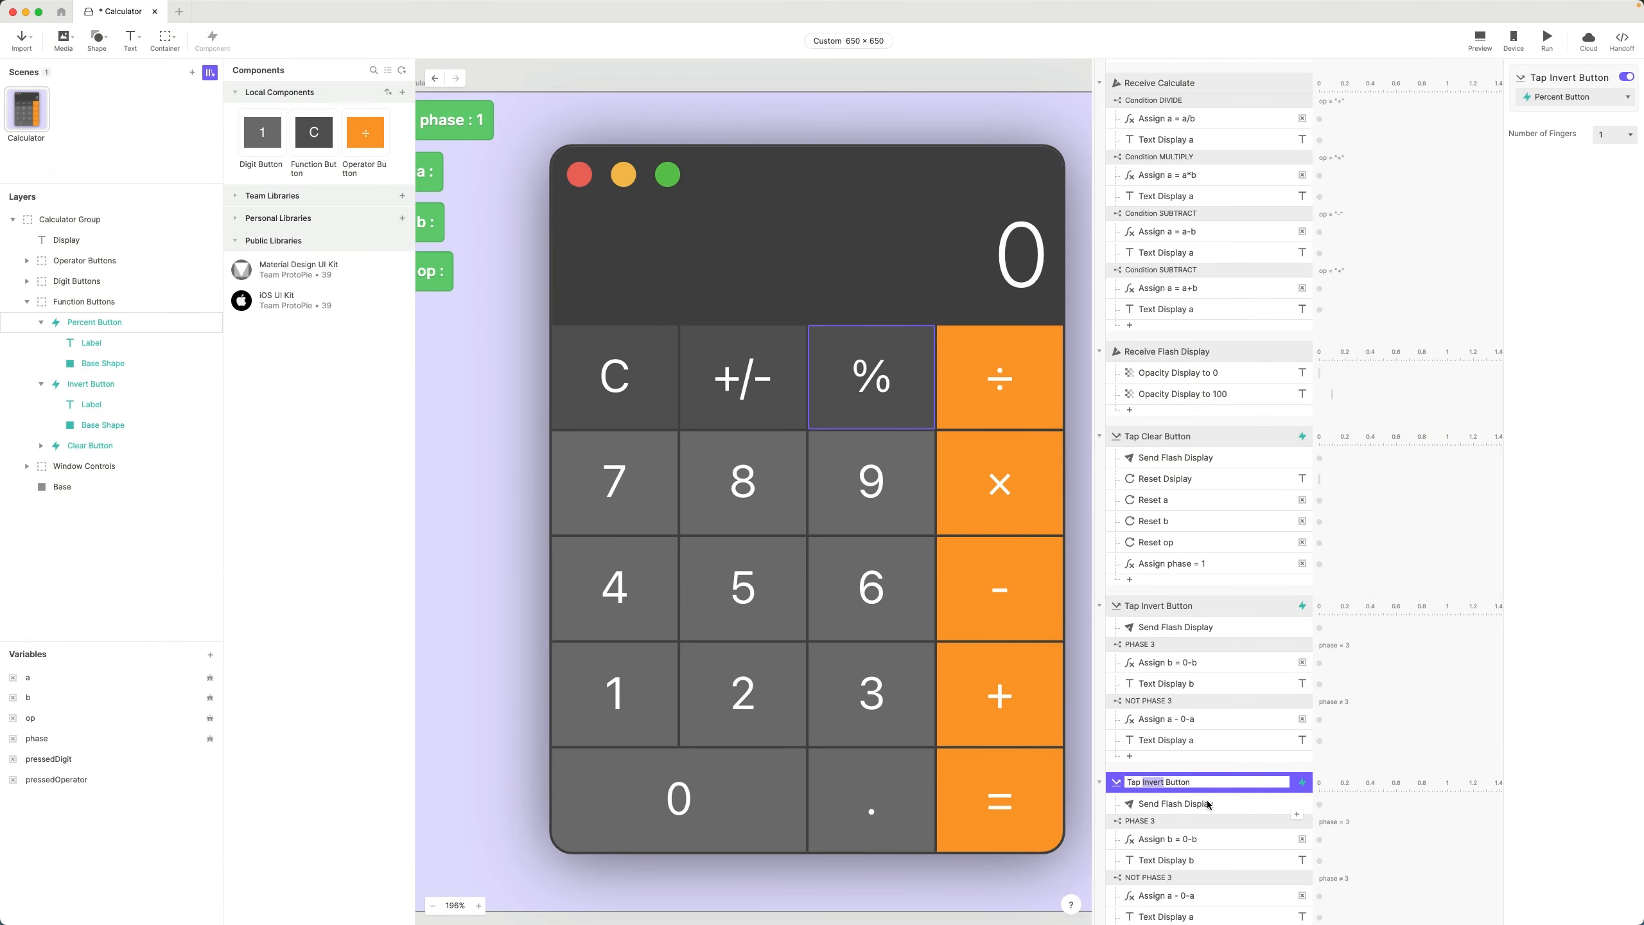
pyautogui.write('Percent')
pyautogui.press('Return')
# - Set the formula of the PHASE 3 Assign response under Tap Percent Button to number(b) / 100
pyautogui.scroll(-5, 1174, 676)
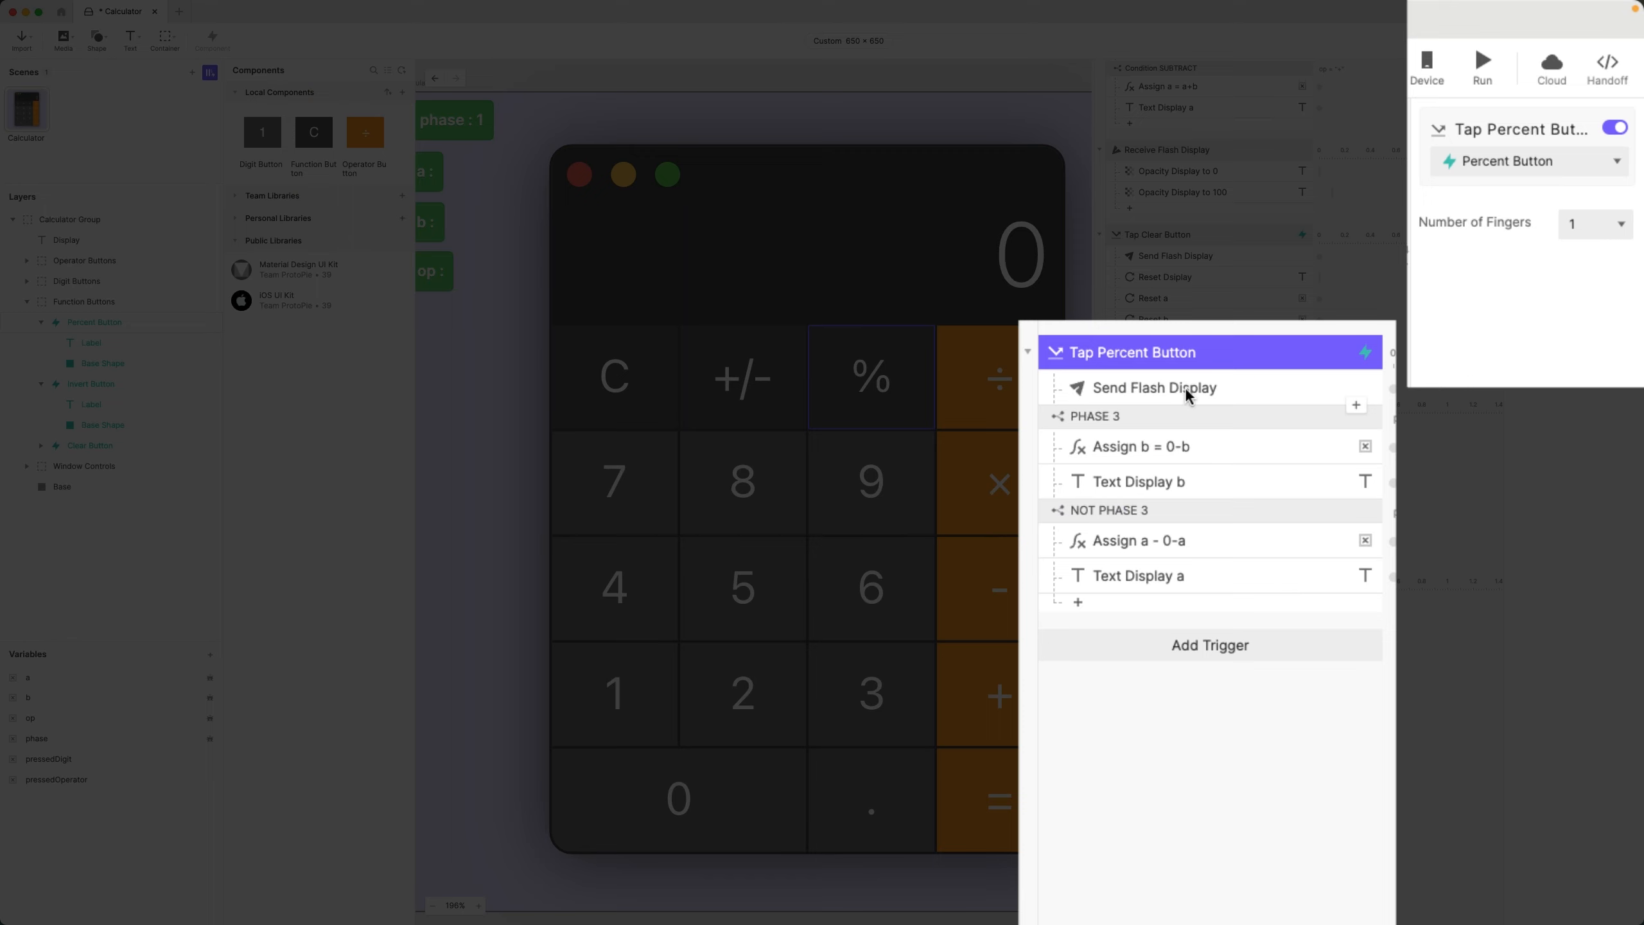
pyautogui.click(1201, 447)
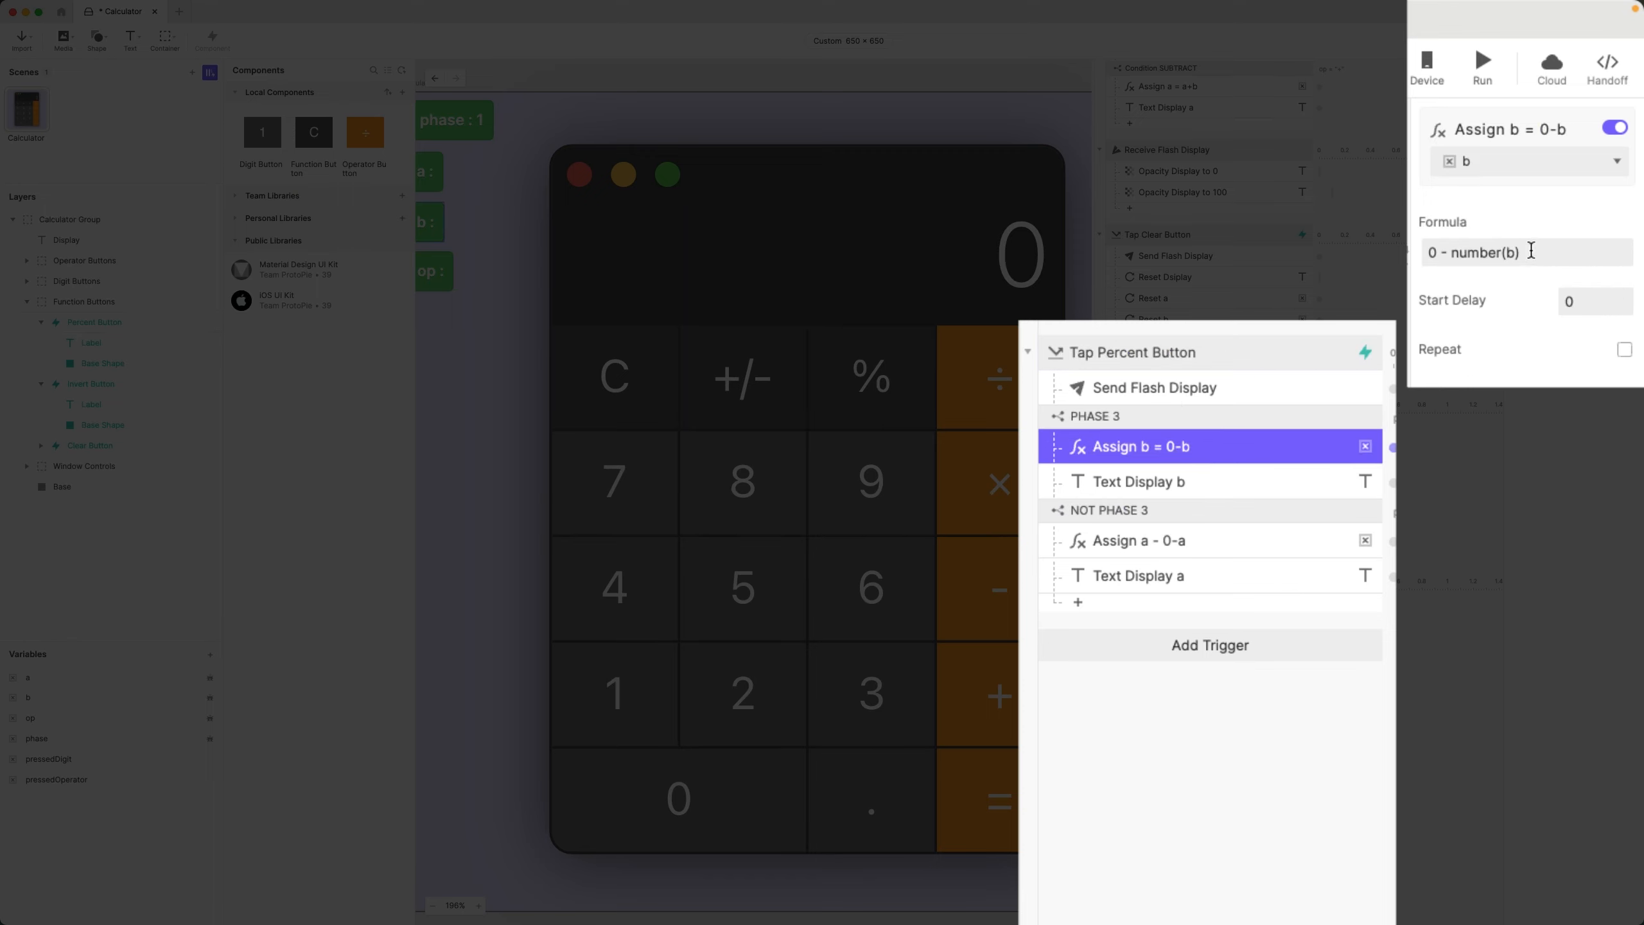
pyautogui.moveTo(1450, 252); pyautogui.dragTo(1521, 253)
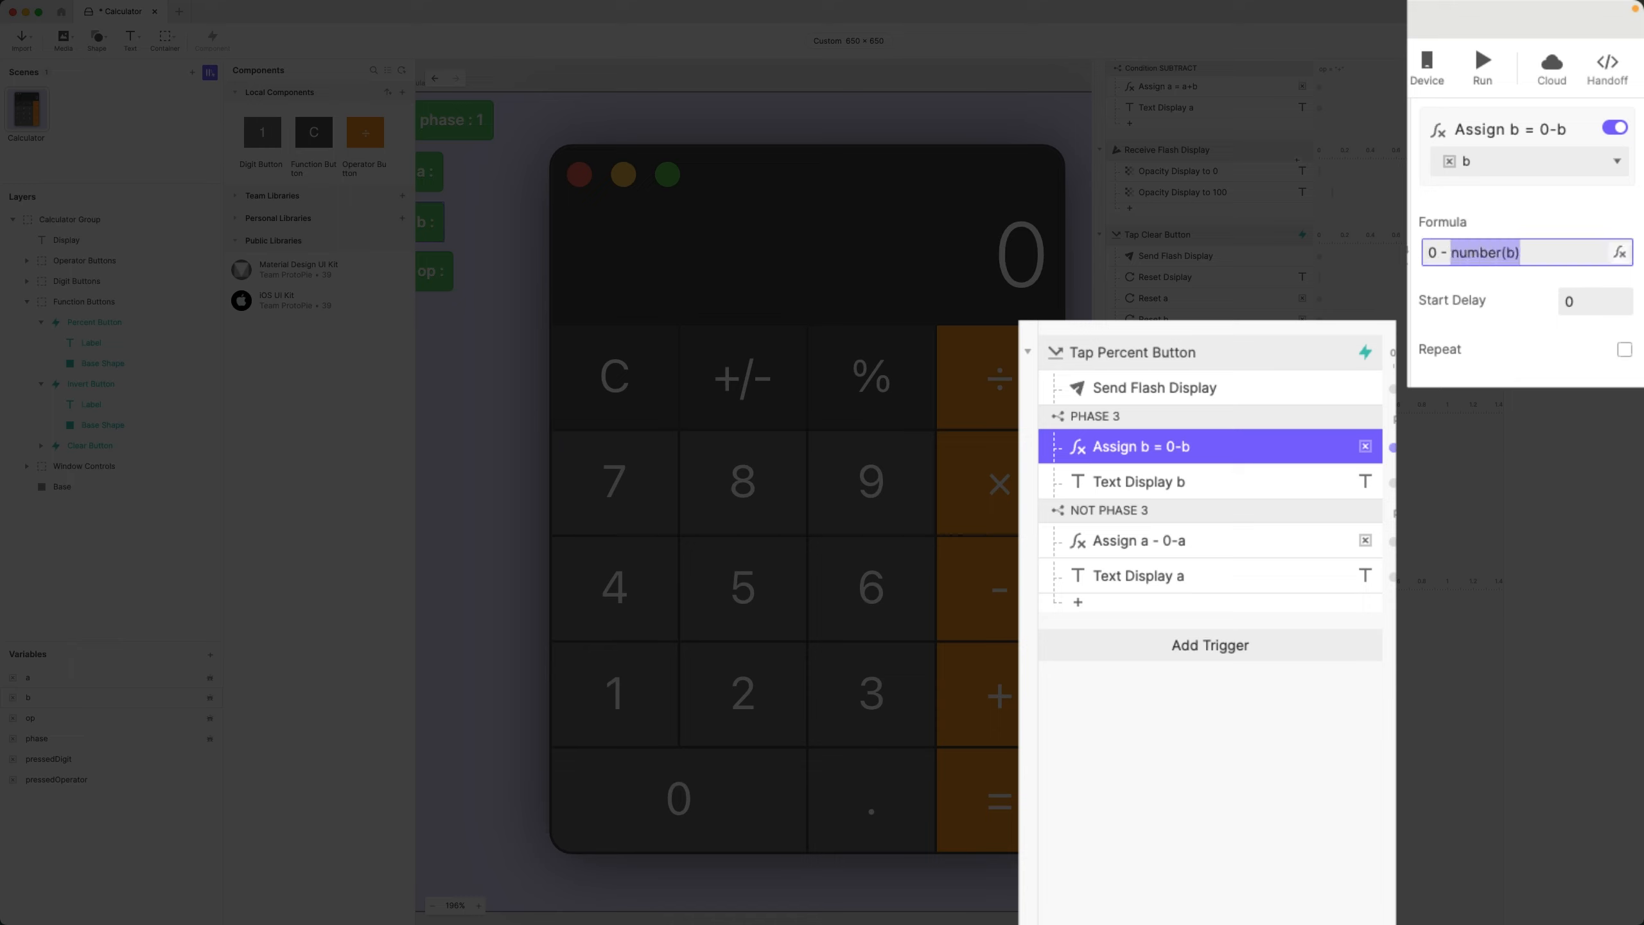
pyautogui.press('Right')
pyautogui.press('Left')
pyautogui.press('Left')
pyautogui.press('Left')
pyautogui.press('Left')
pyautogui.press('Left')
pyautogui.press('Left')
pyautogui.press('Left')
pyautogui.press('Left')
pyautogui.press('Left')
pyautogui.press('Left')
pyautogui.press('Left')
pyautogui.press('Left')
pyautogui.press('Left')
pyautogui.press('Right')
pyautogui.press('Right')
pyautogui.press('Right')
pyautogui.press('Right')
pyautogui.press('BackSpace')
pyautogui.press('BackSpace')
pyautogui.press('BackSpace')
pyautogui.press('BackSpace')
pyautogui.press('End')
pyautogui.write('/ 100')
pyautogui.press('Return')
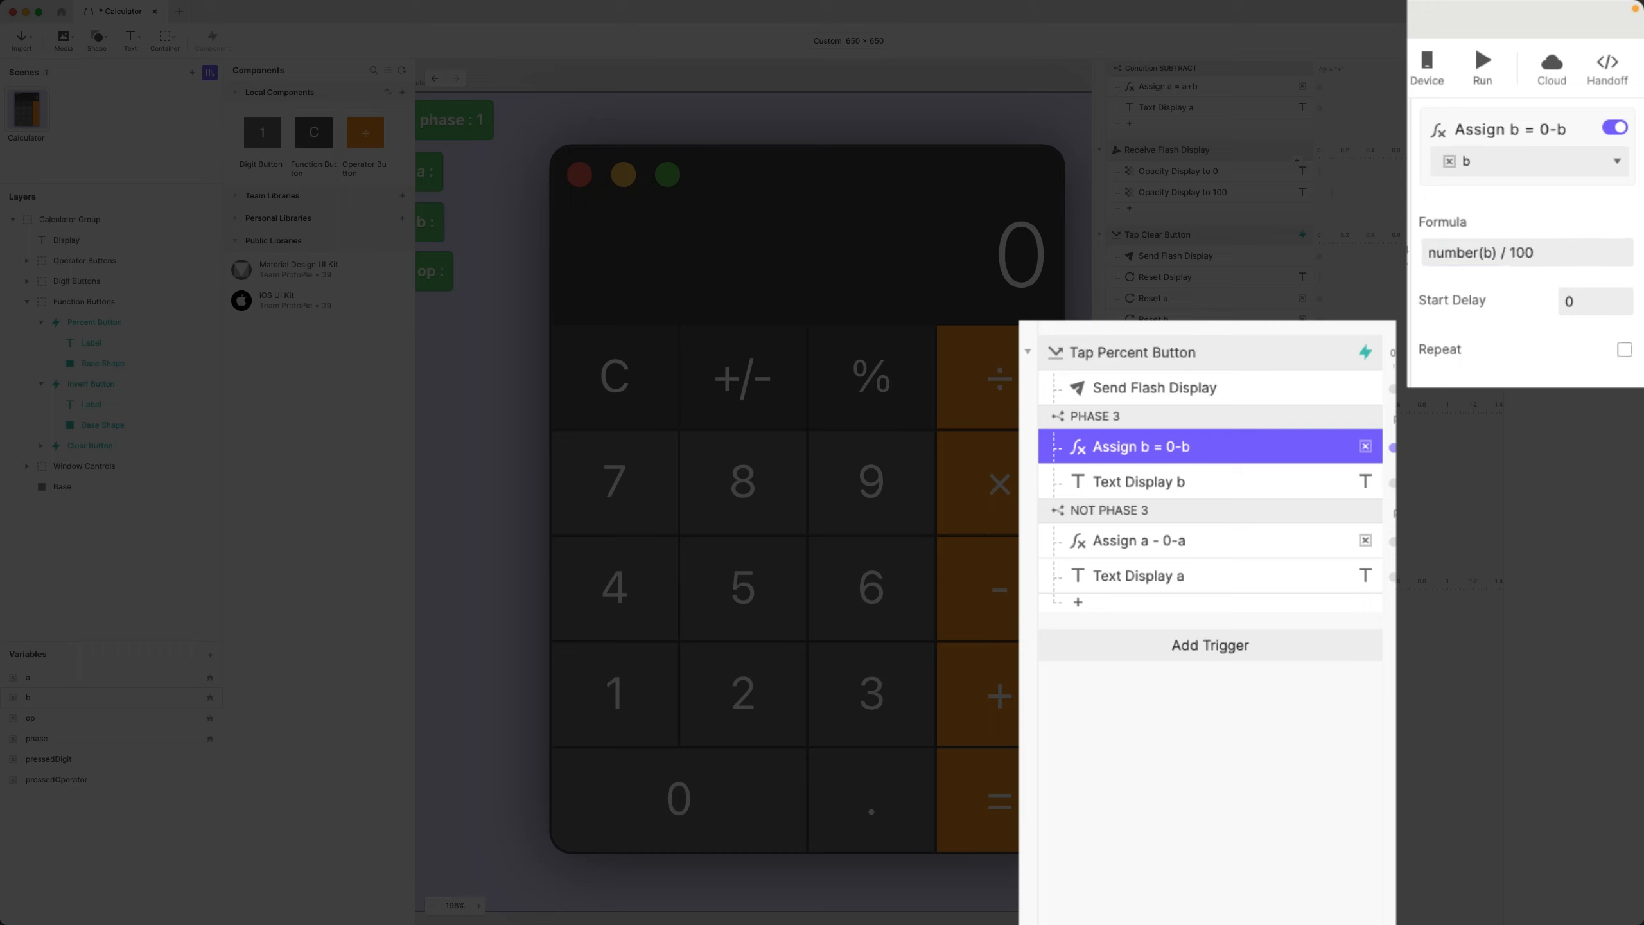
# - Rename the PHASE 3 Assign response under Tap Percent Button to Assign b = b/100
pyautogui.doubleClick(1182, 446)
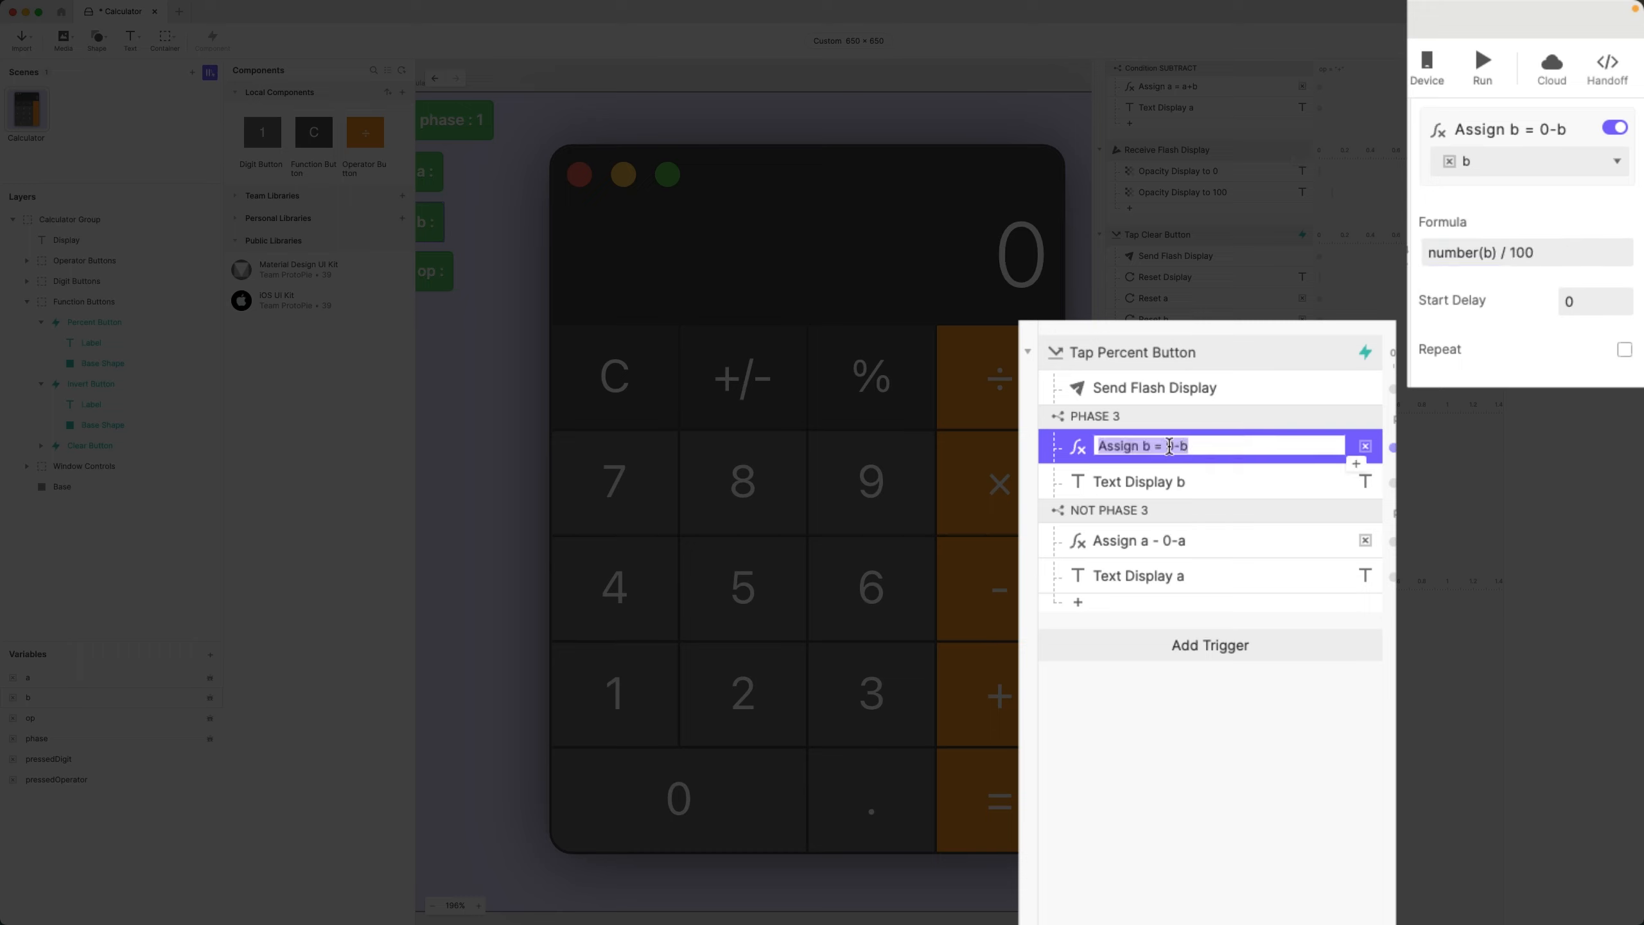
pyautogui.click(1165, 446)
pyautogui.hotkey('shift', 'Right')
pyautogui.hotkey('shift', 'Right')
pyautogui.hotkey('shift', 'Right')
pyautogui.write('b/100')
pyautogui.press('Return')
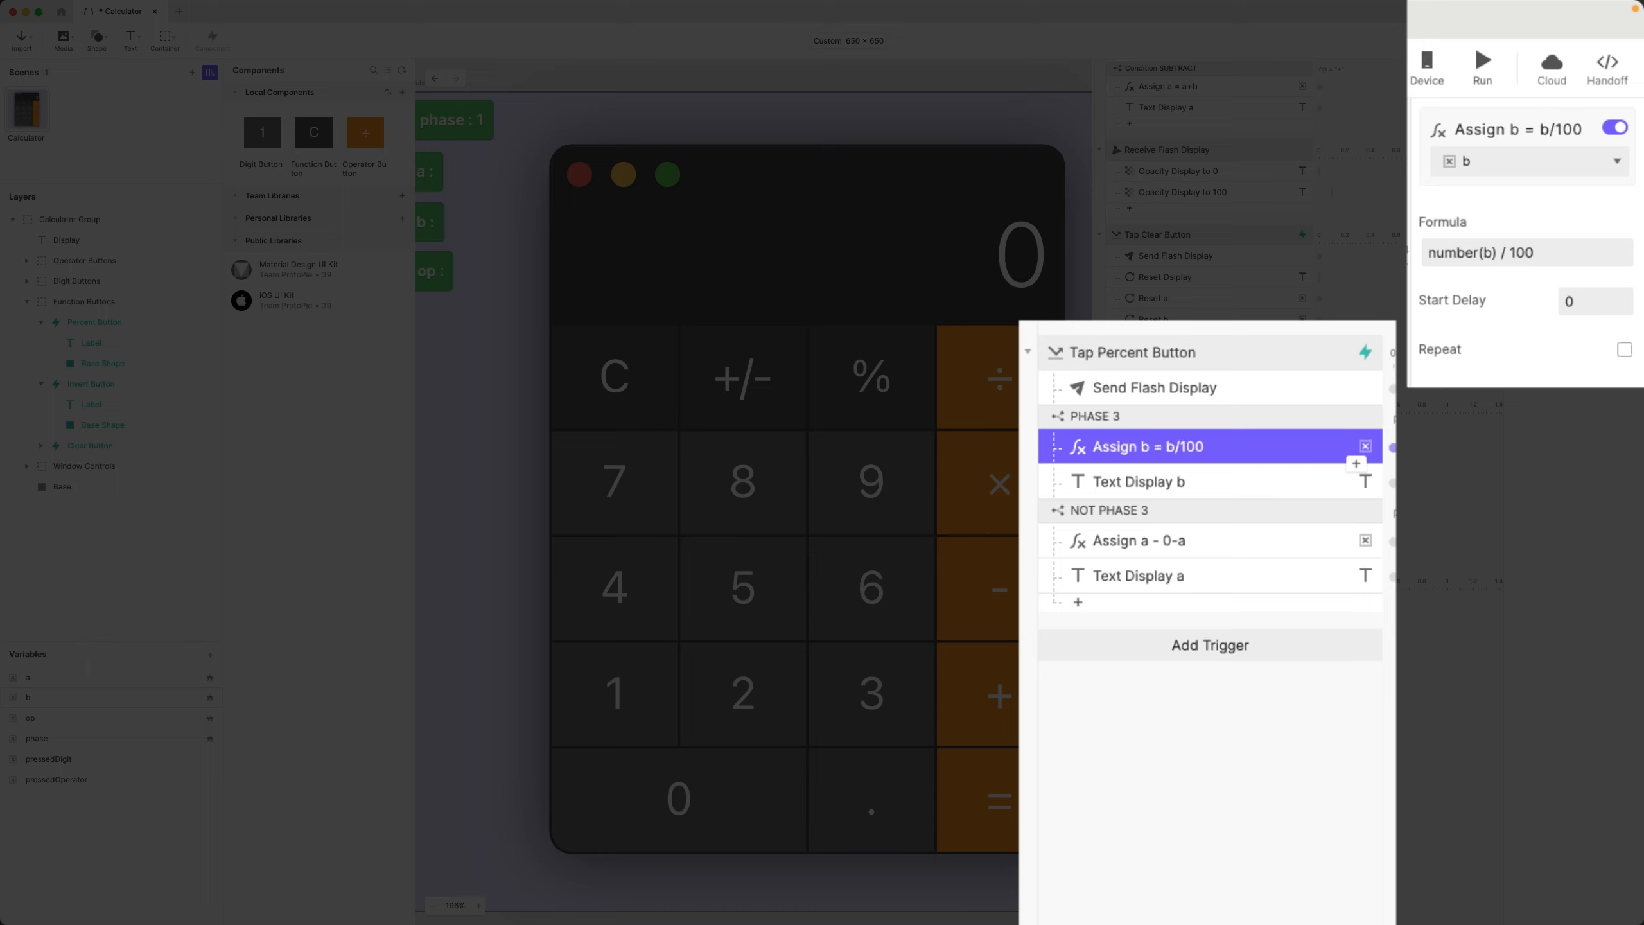
# - Set the formula of the NOT PHASE 3 Assign response under Tap Percent Button to number(a) / 100
pyautogui.click(1189, 542)
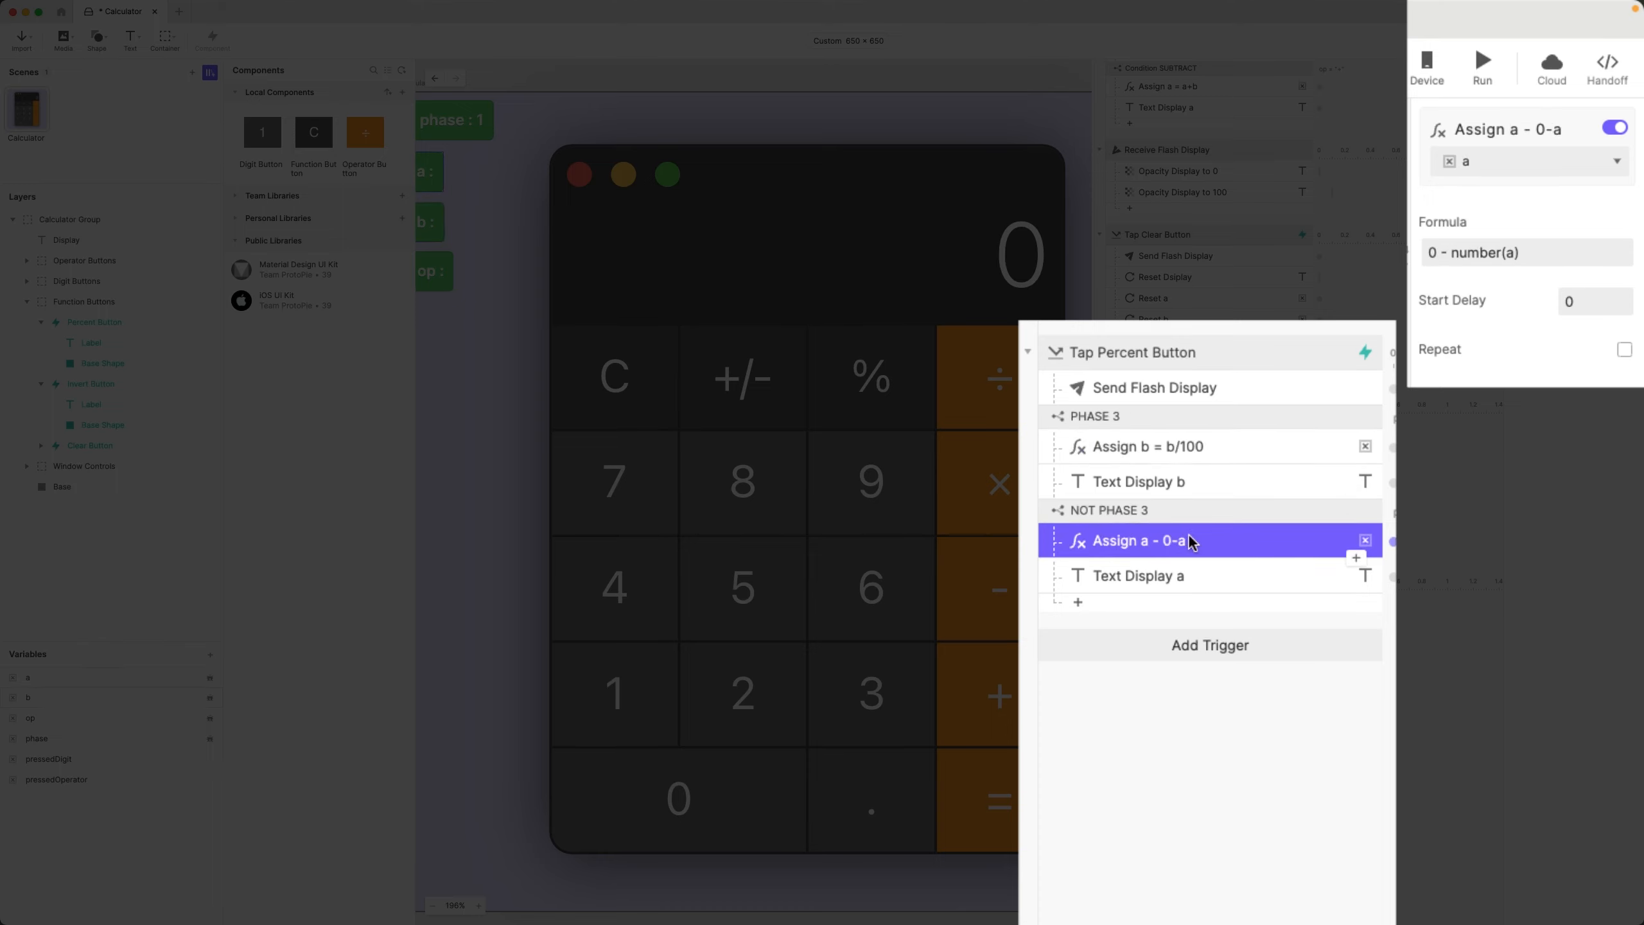
pyautogui.click(1631, 256)
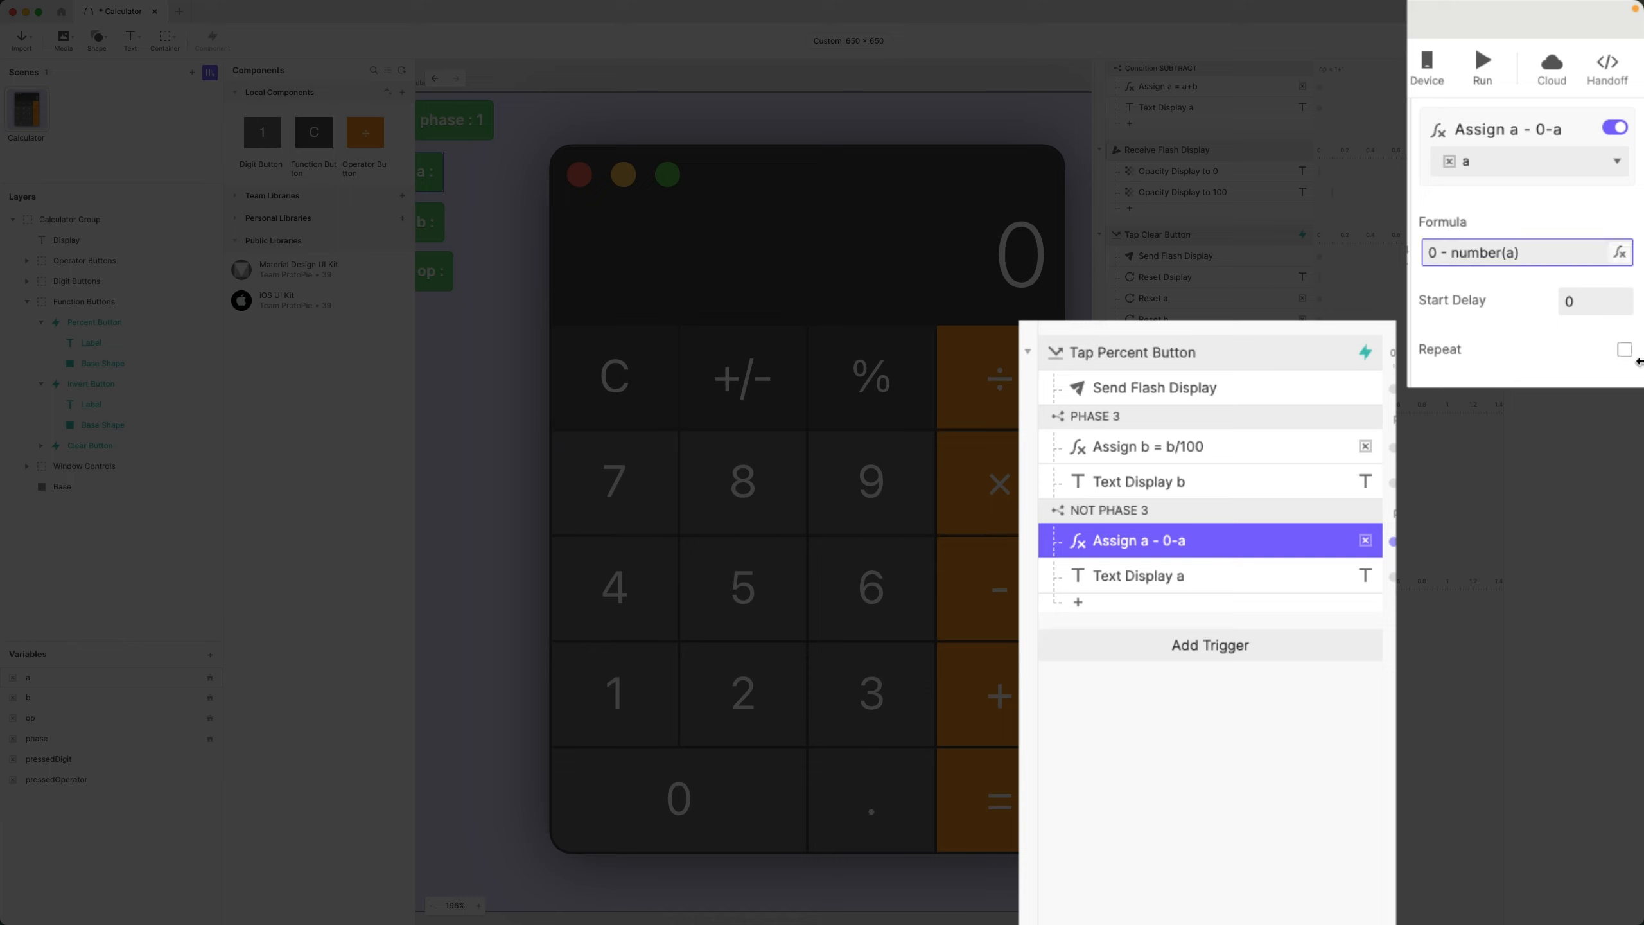
pyautogui.hotkey('shift', 'Home')
pyautogui.press('BackSpace')
pyautogui.write('/ 100')
pyautogui.press('Return')
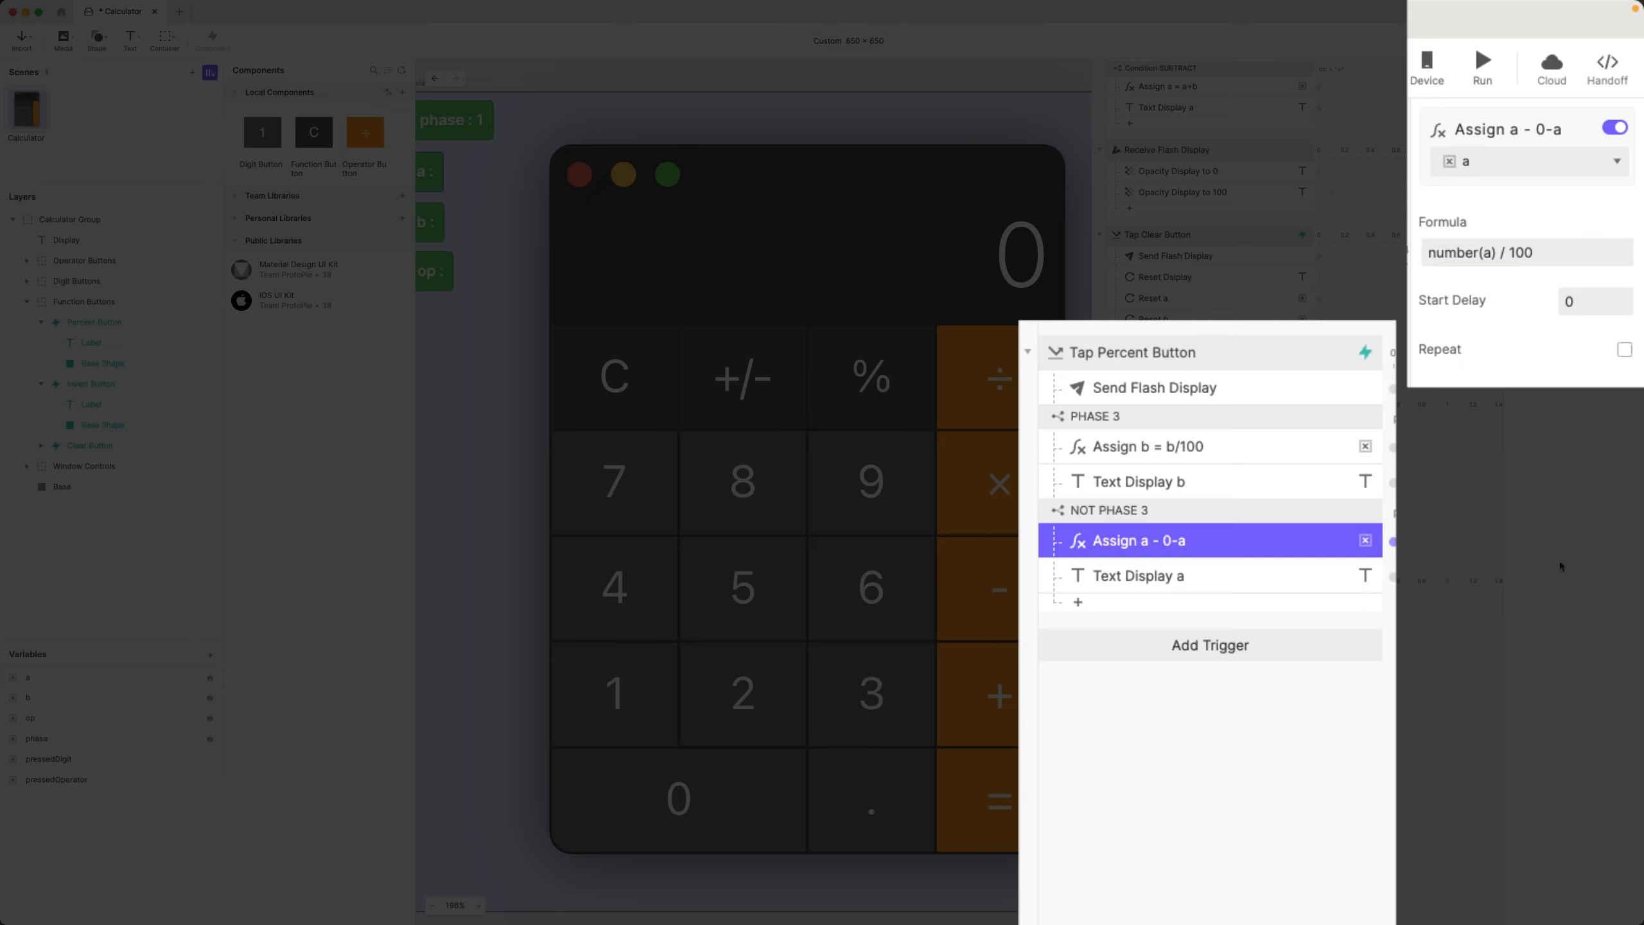
# - Rename the NOT PHASE 3 Assign response under Tap Percent Button to Assign a = a/100
pyautogui.doubleClick(1133, 541)
pyautogui.click(1163, 539)
pyautogui.press('Left')
pyautogui.press('Left')
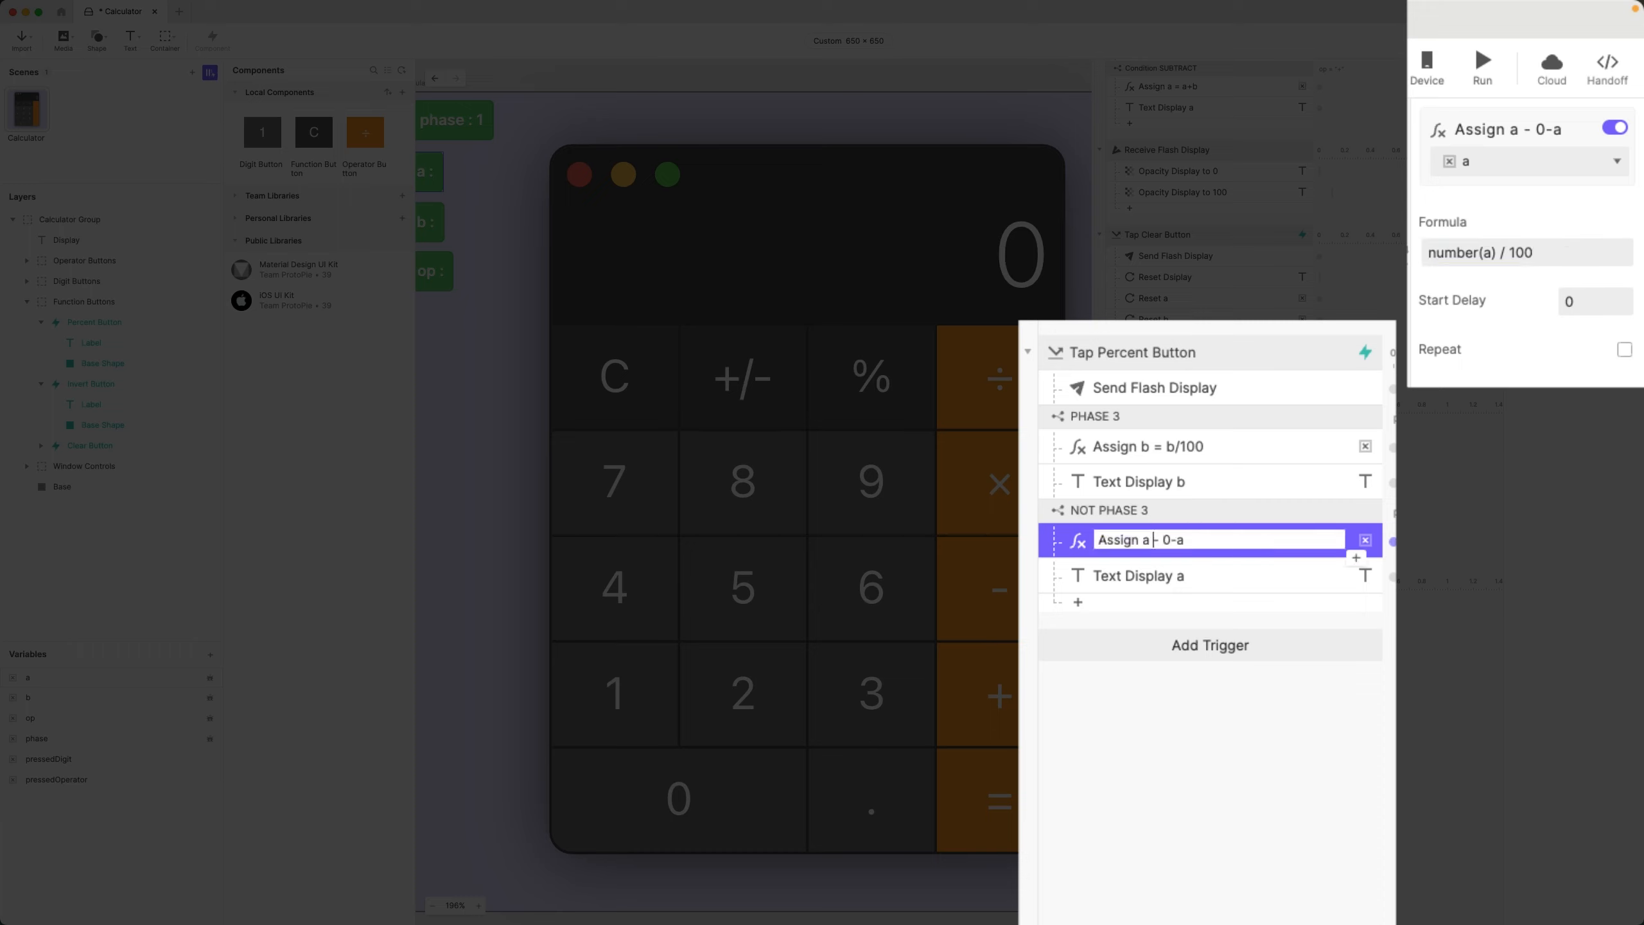
pyautogui.hotkey('shift', 'Right')
pyautogui.hotkey('shift', 'Right')
pyautogui.hotkey('shift', 'Right')
pyautogui.hotkey('shift', 'Right')
pyautogui.hotkey('shift', 'Right')
pyautogui.write('= a/100')
pyautogui.press('Return')
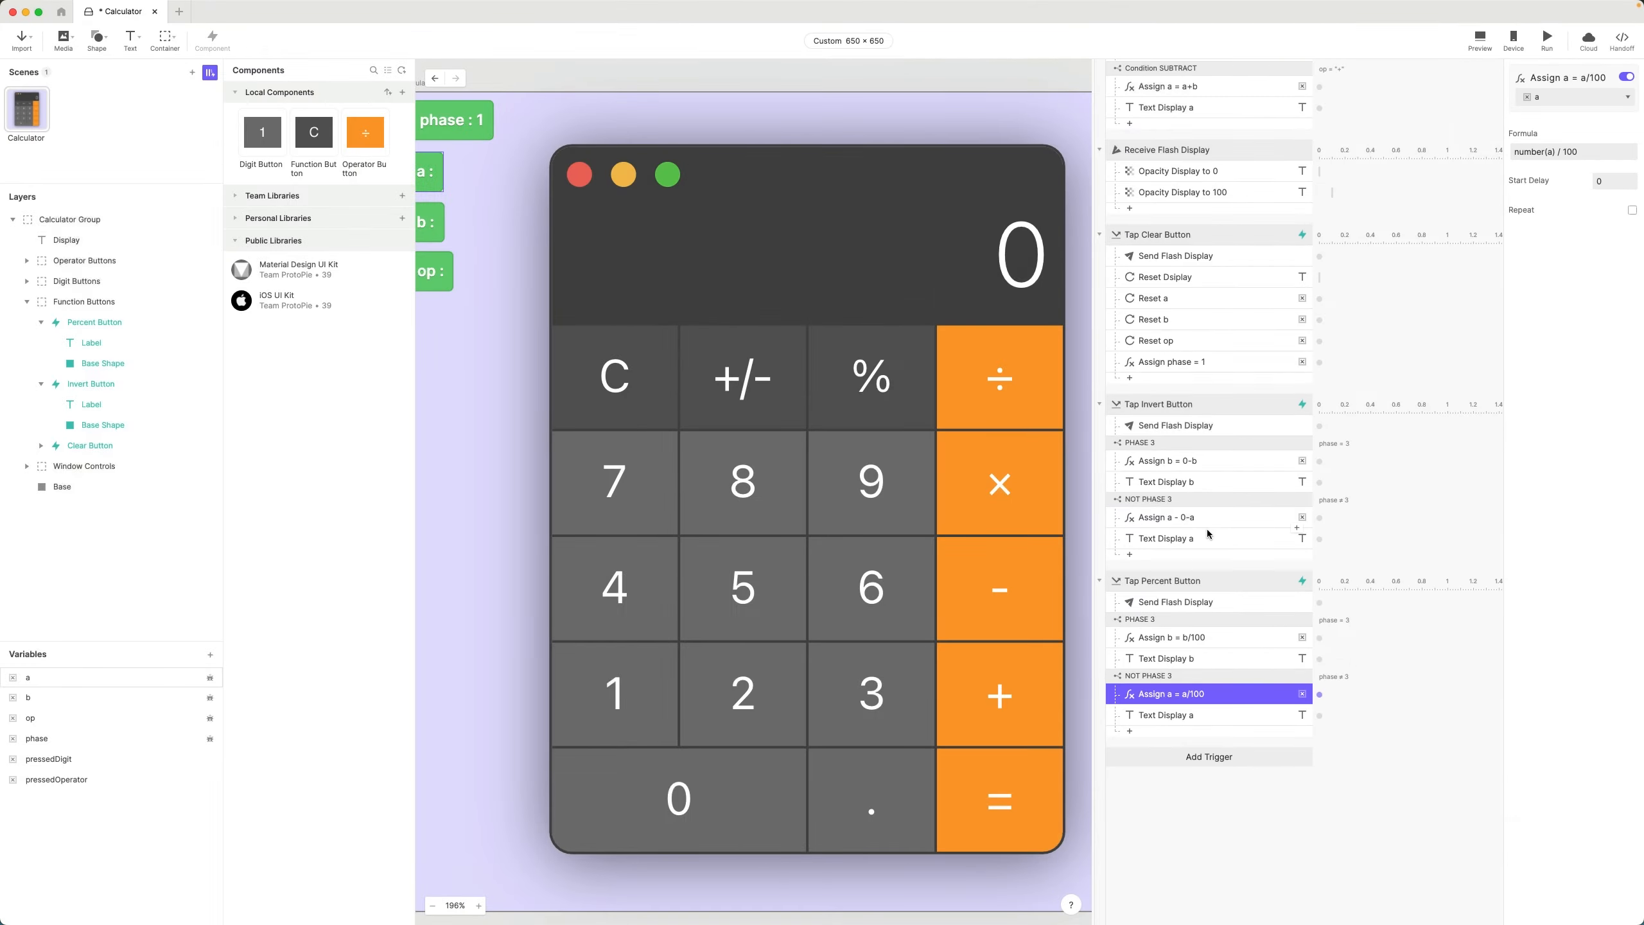
# - Correct the name of the NOT PHASE 3 Assign response under Tap Invert Button to Assign a = 0-a
pyautogui.doubleClick(1178, 517)
pyautogui.press('BackSpace')
pyautogui.write('=')
pyautogui.click(1216, 804)
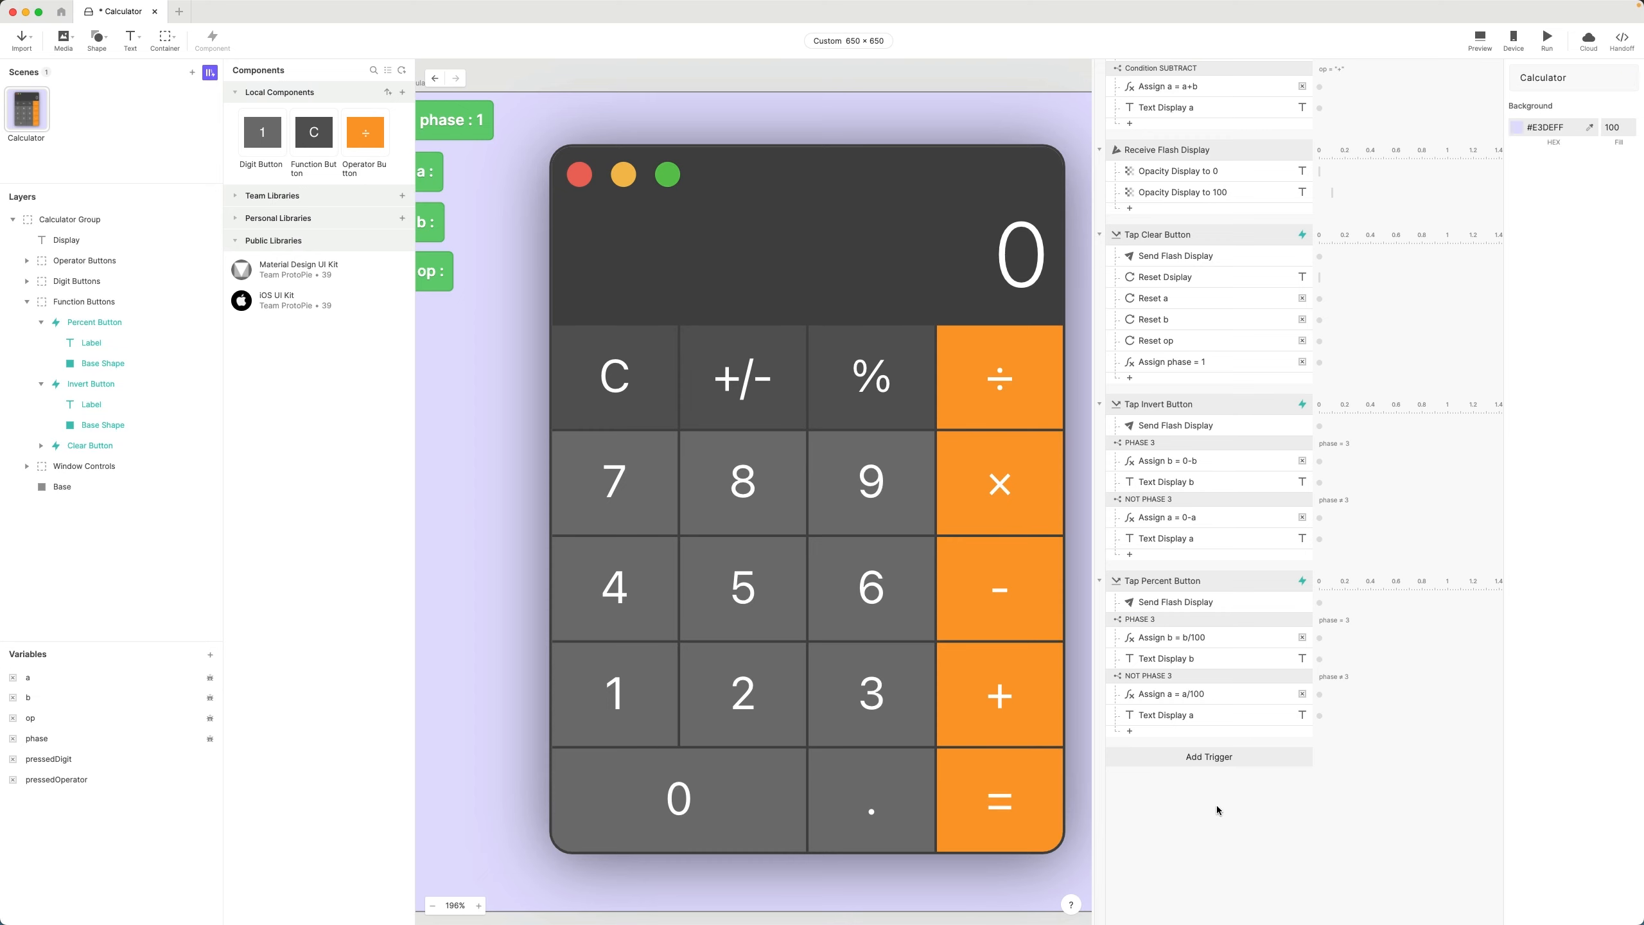
# - Preview the prototype, enter 58, and test the % key on it
pyautogui.click(1480, 39)
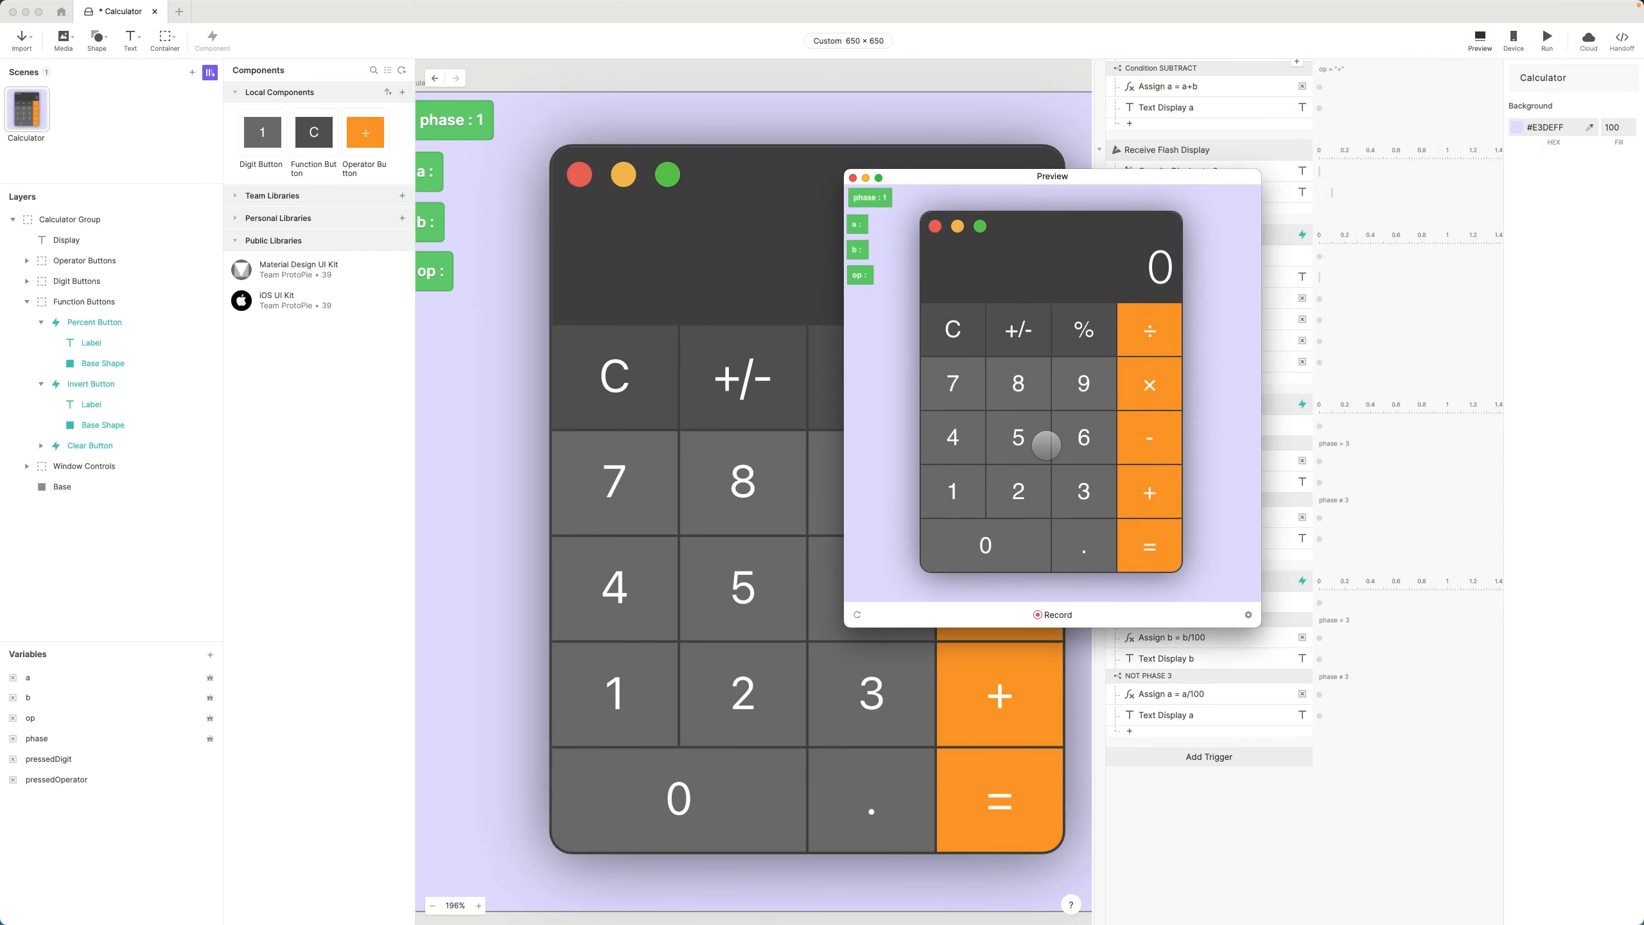
pyautogui.click(1011, 436)
pyautogui.click(1011, 382)
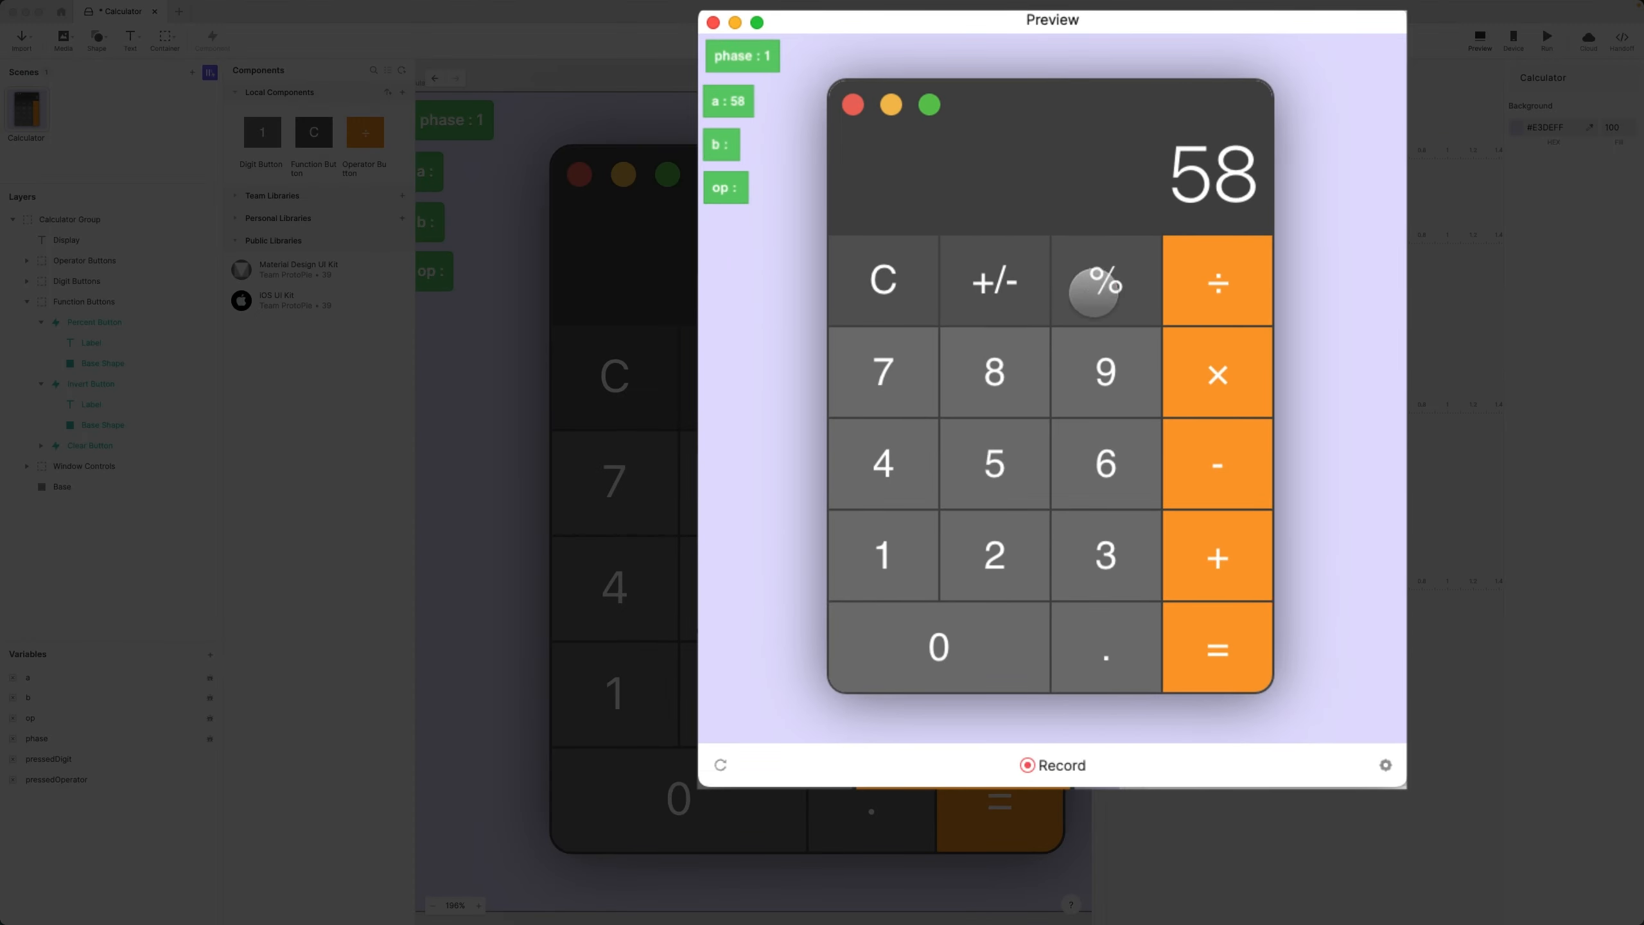
pyautogui.click(1095, 286)
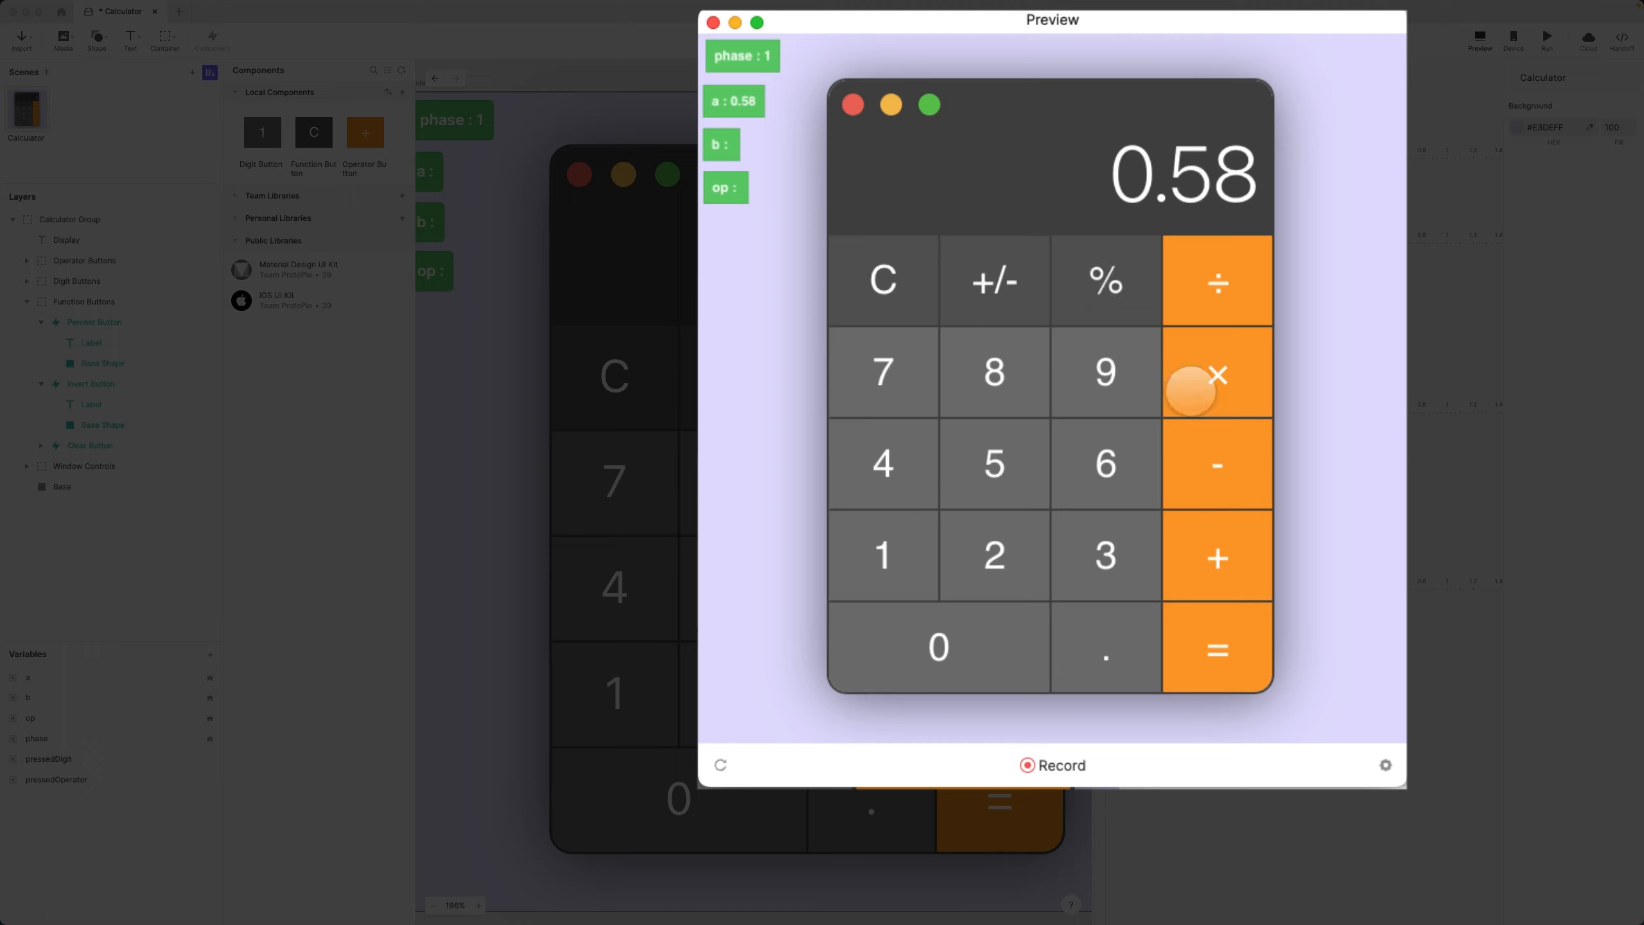
# - Multiply the displayed percentage by 63 in the preview and invert the result's sign
pyautogui.click(1193, 379)
pyautogui.click(1101, 466)
pyautogui.click(1101, 550)
pyautogui.click(1232, 670)
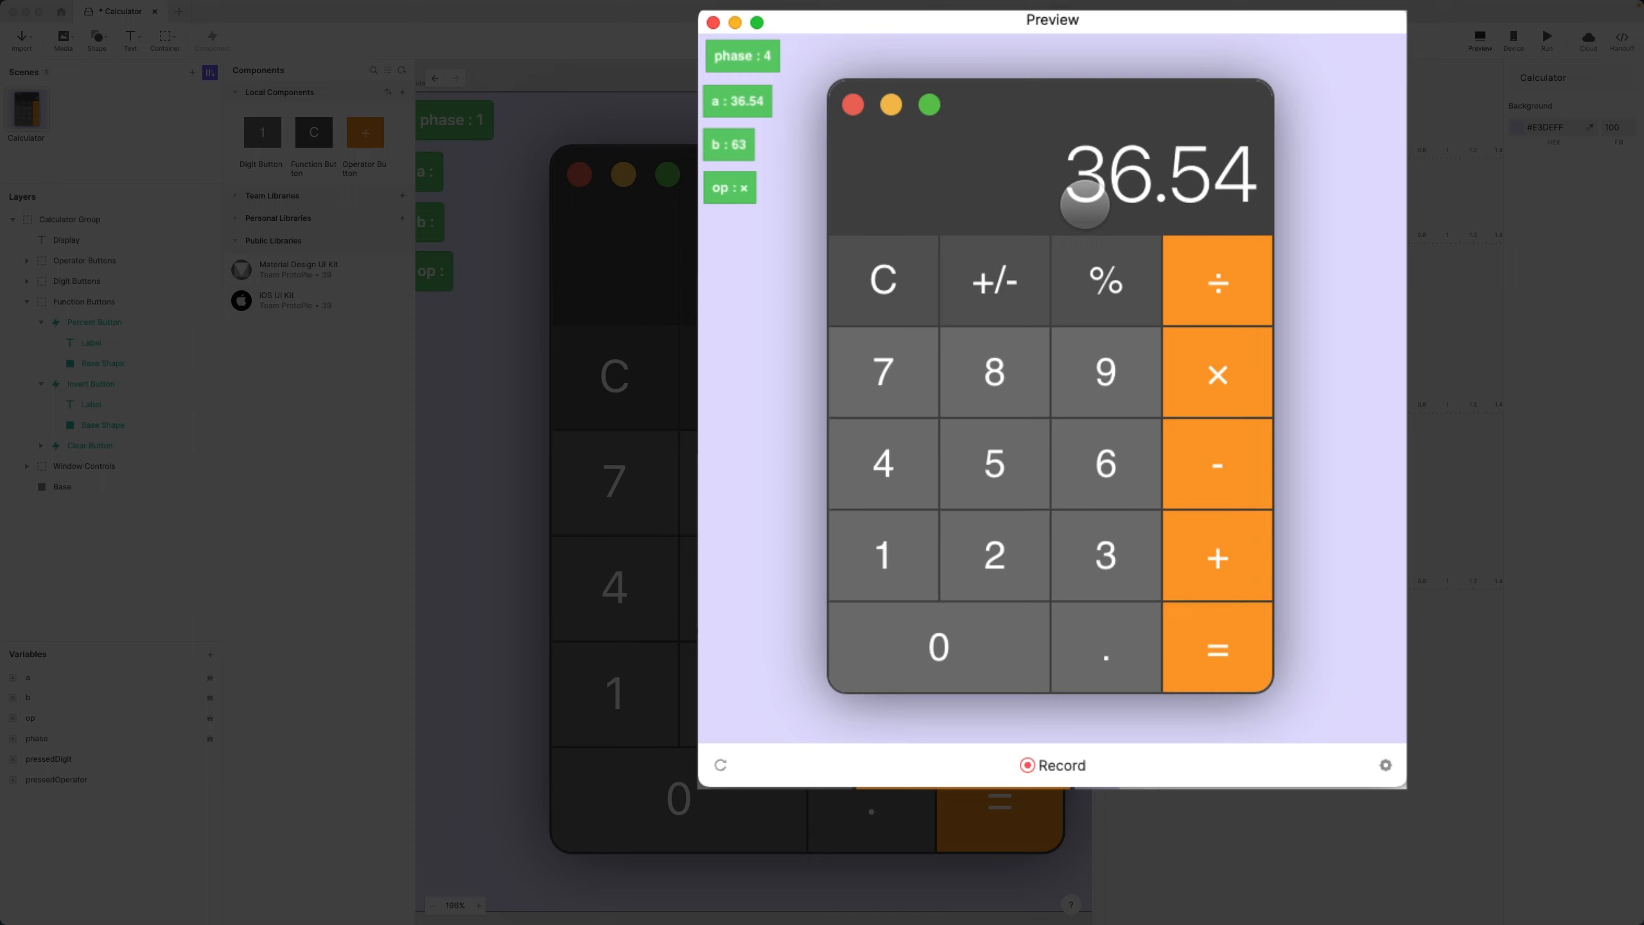
pyautogui.click(995, 284)
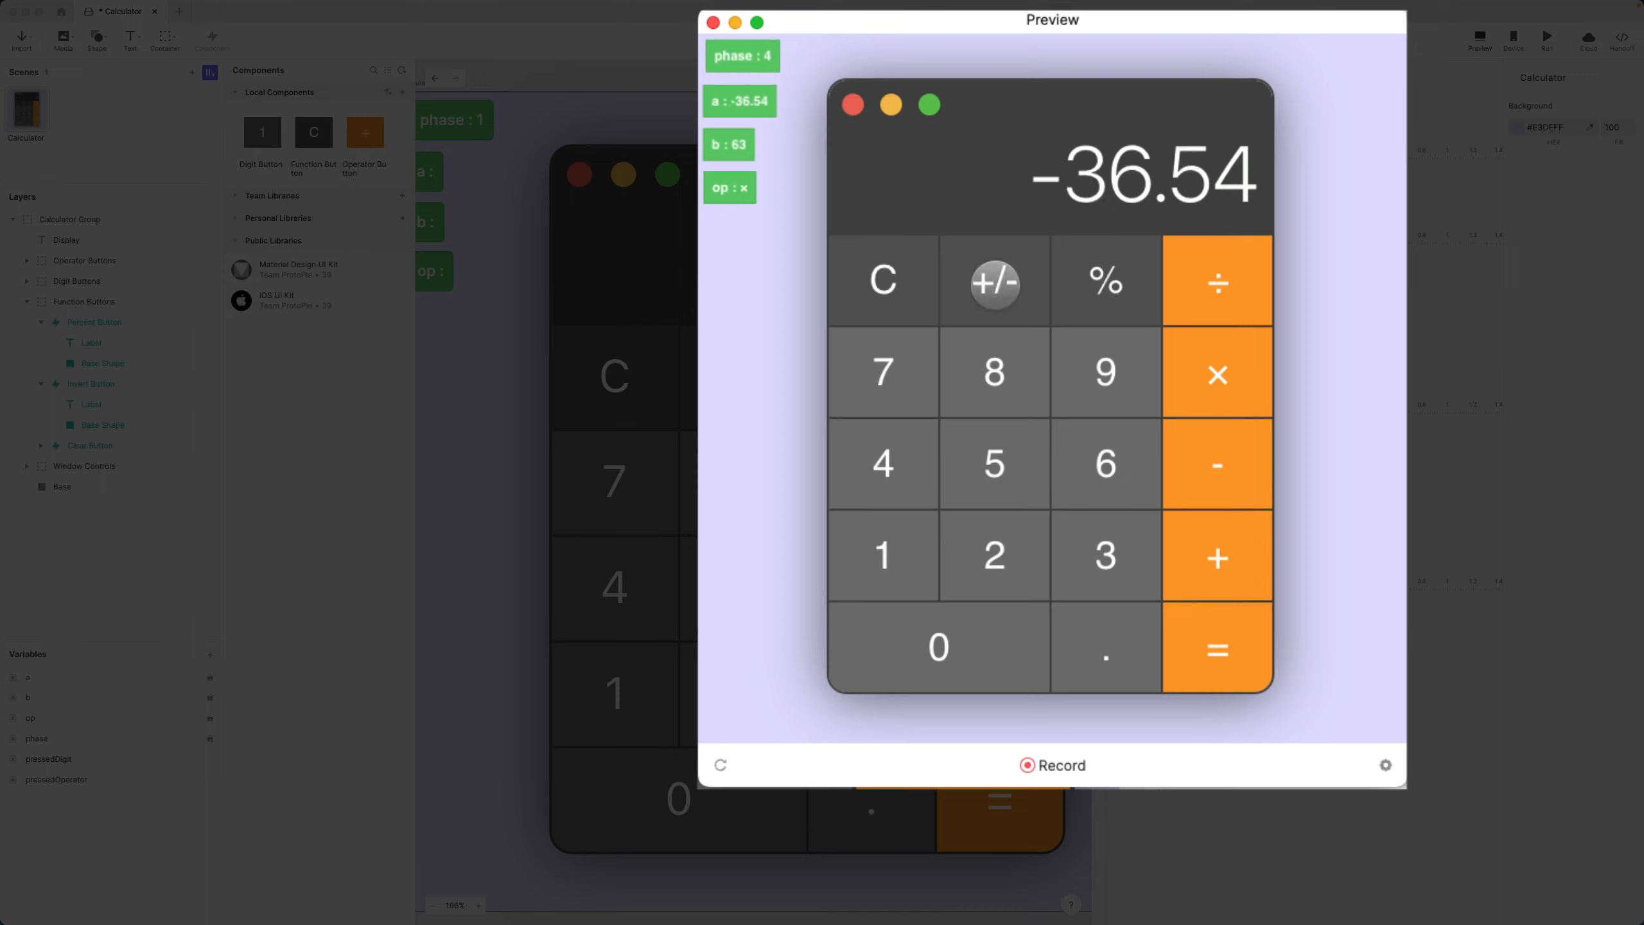
# - Divide the inverted result by 5 in the preview calculator
pyautogui.click(1208, 312)
pyautogui.click(962, 456)
pyautogui.click(1222, 647)
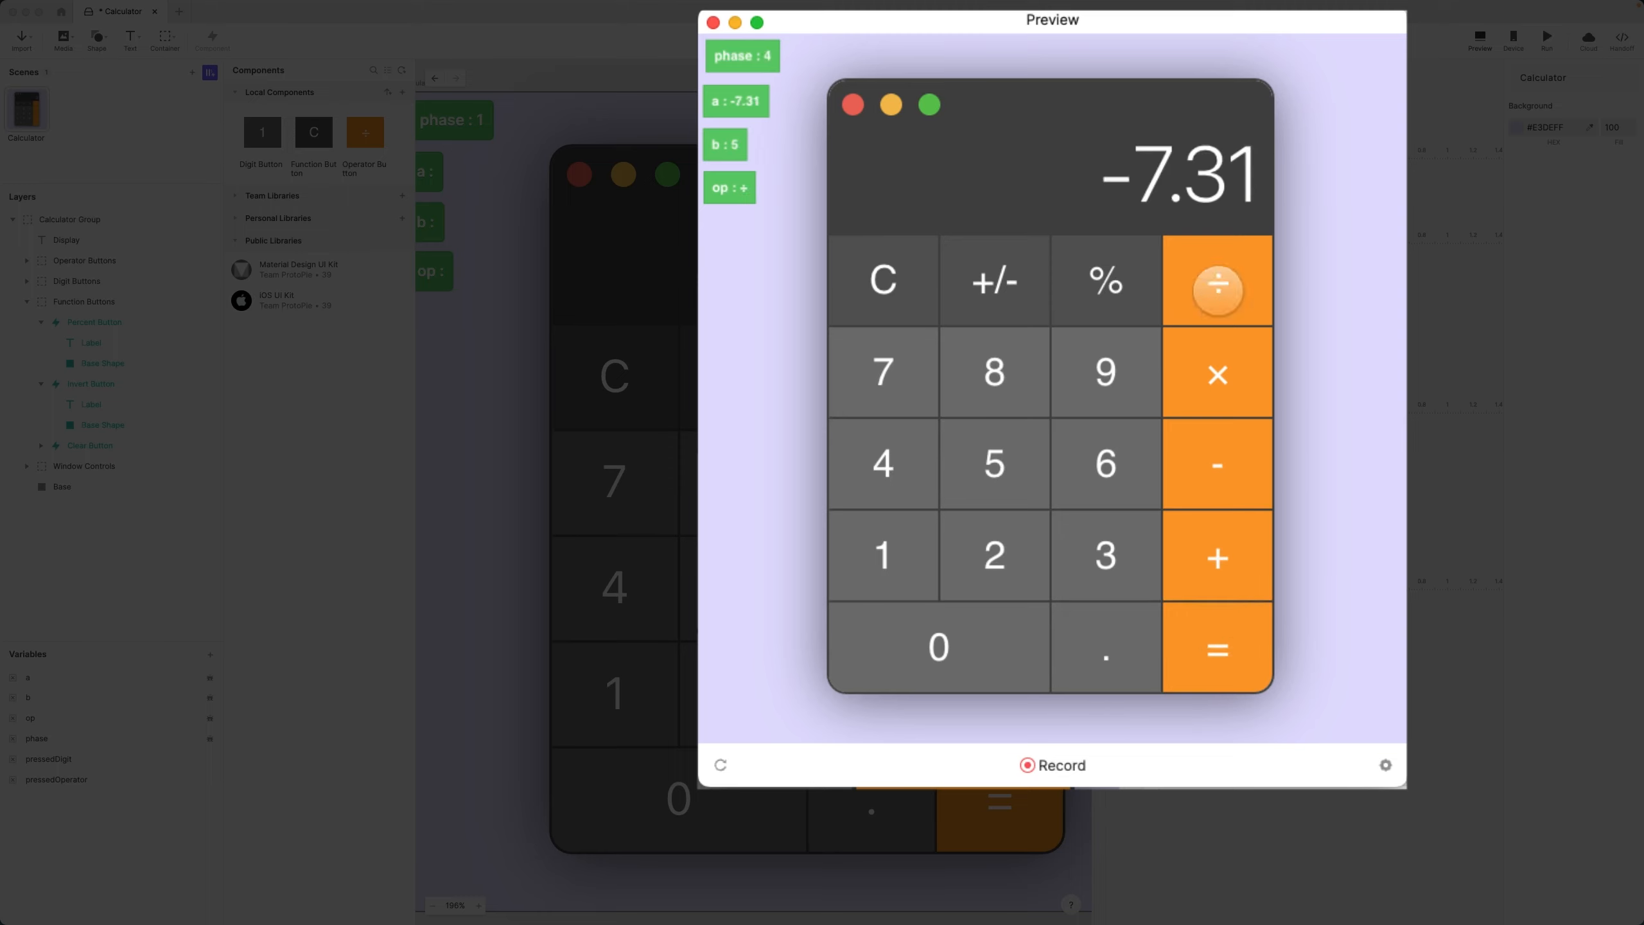
# - Clear the preview calculator, enter the decimal number 12.5, and choose the × operator
pyautogui.click(883, 277)
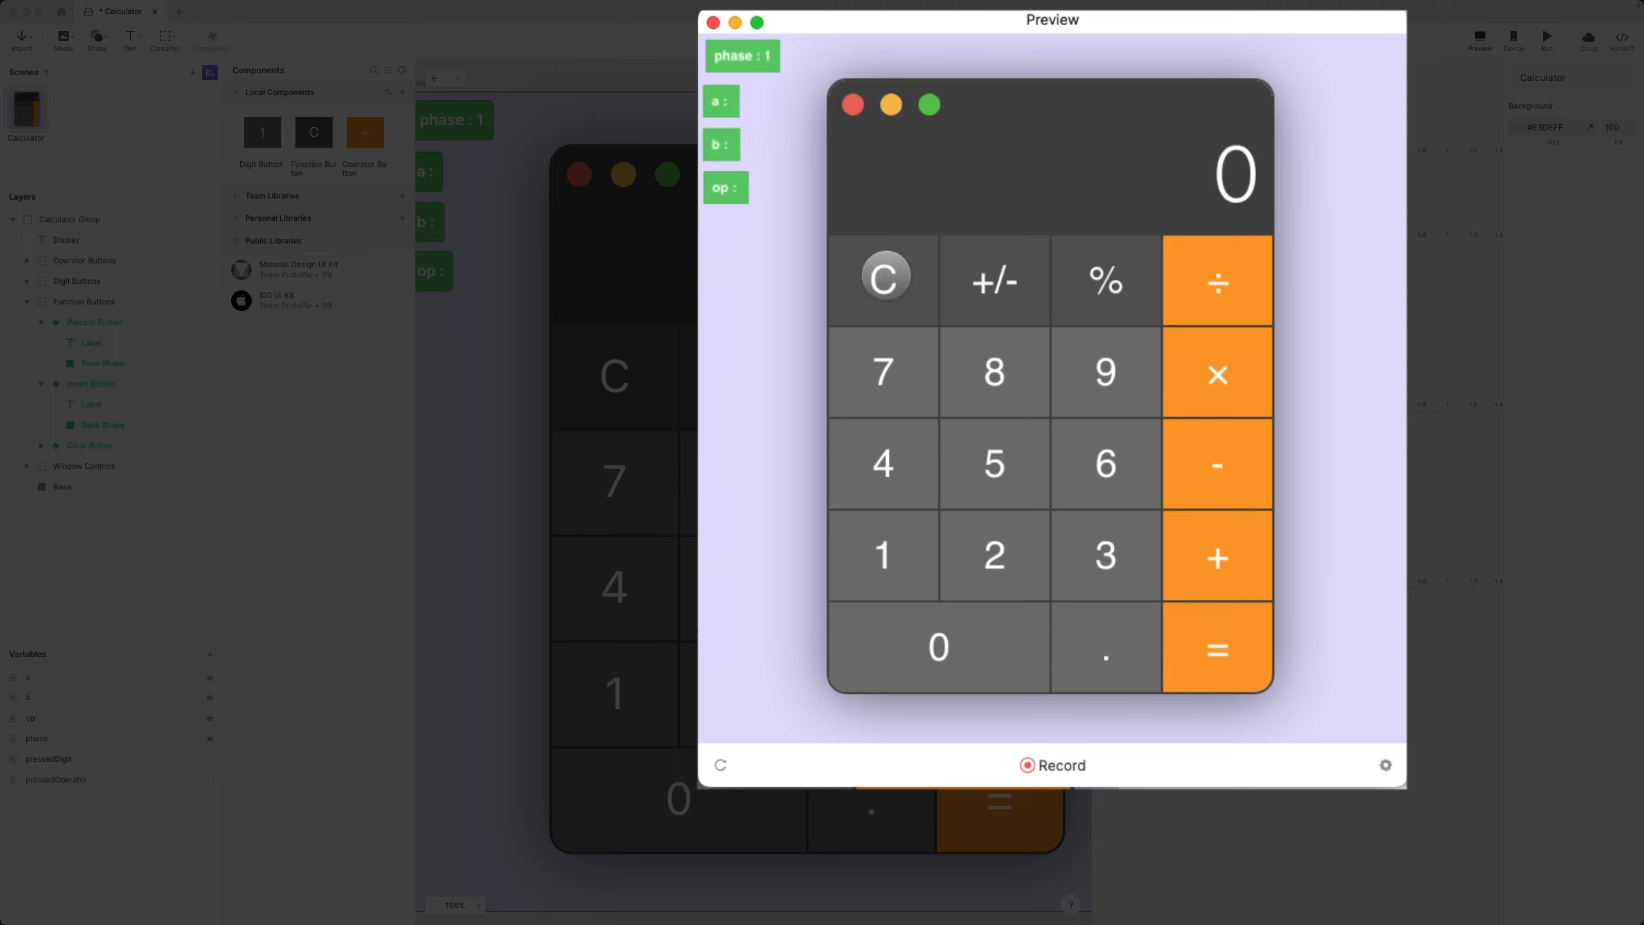
pyautogui.click(882, 561)
pyautogui.click(998, 555)
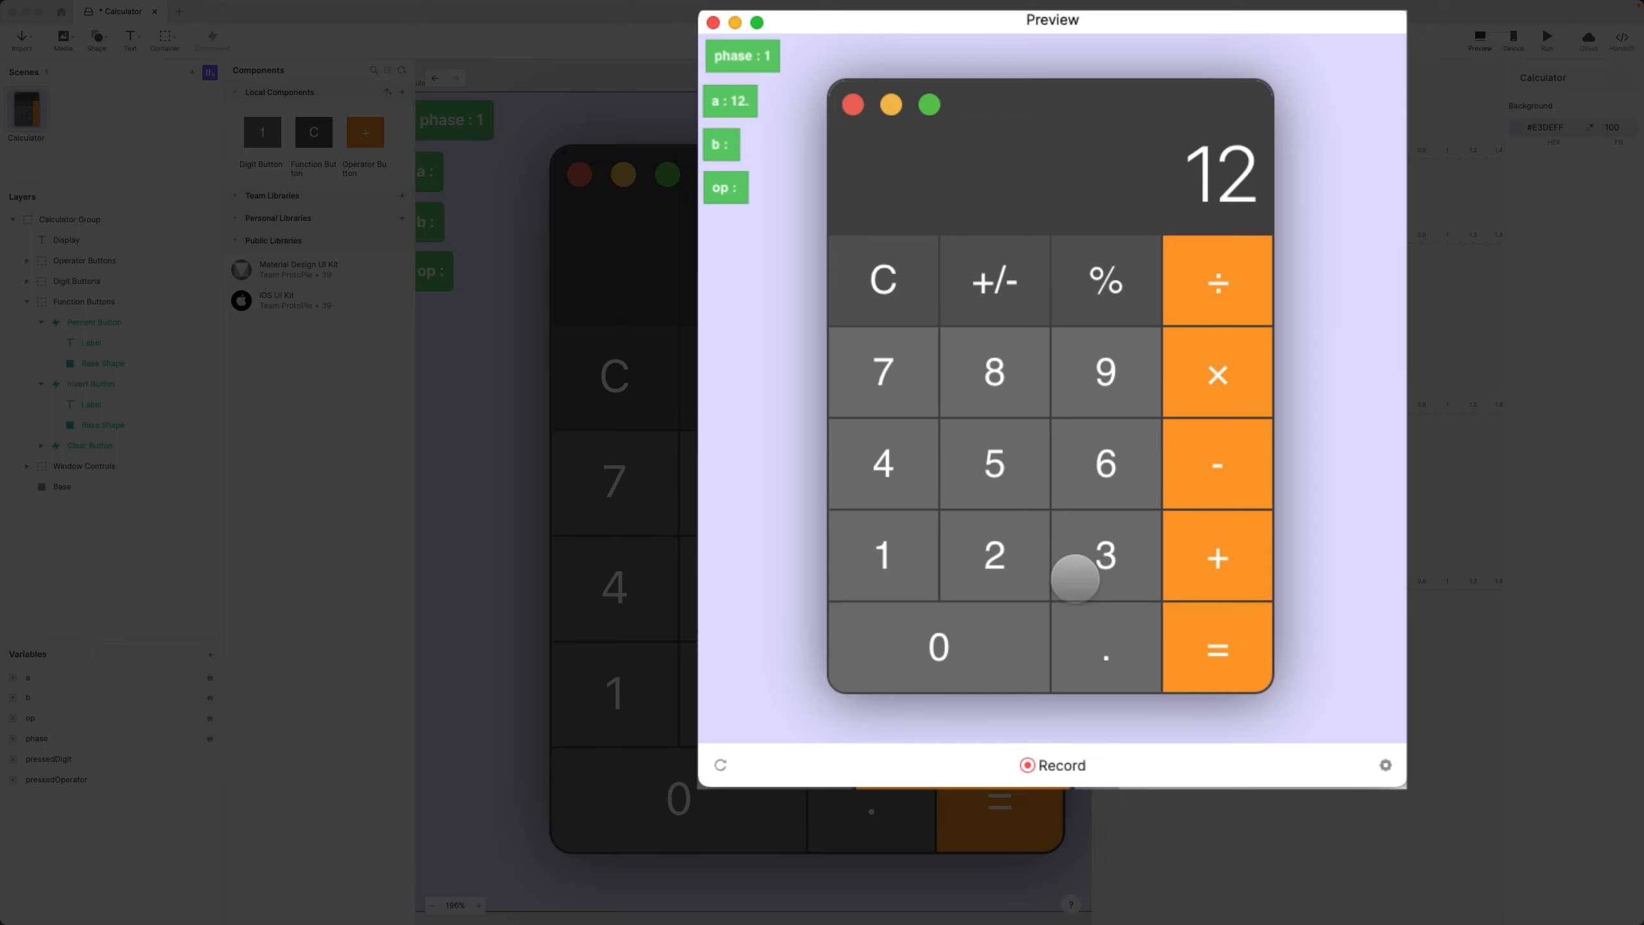
pyautogui.click(1022, 493)
pyautogui.click(1216, 362)
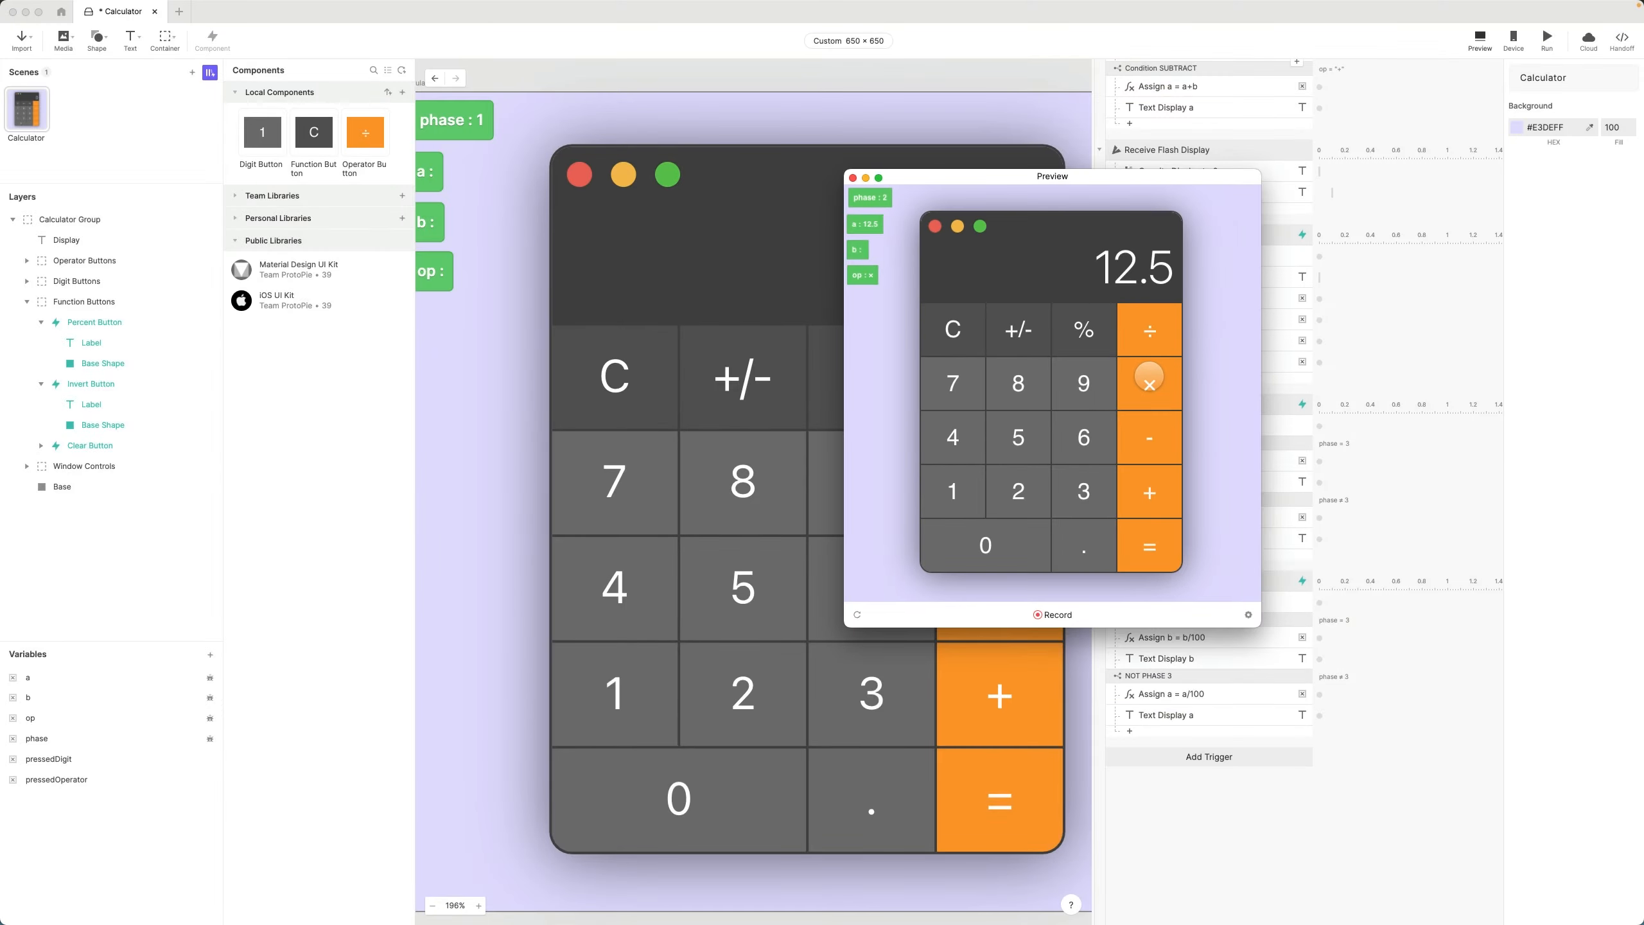
# - Move the preview window off the trigger list, clear the calculator, and enter 25 + 5
pyautogui.moveTo(1134, 176); pyautogui.dragTo(953, 193)
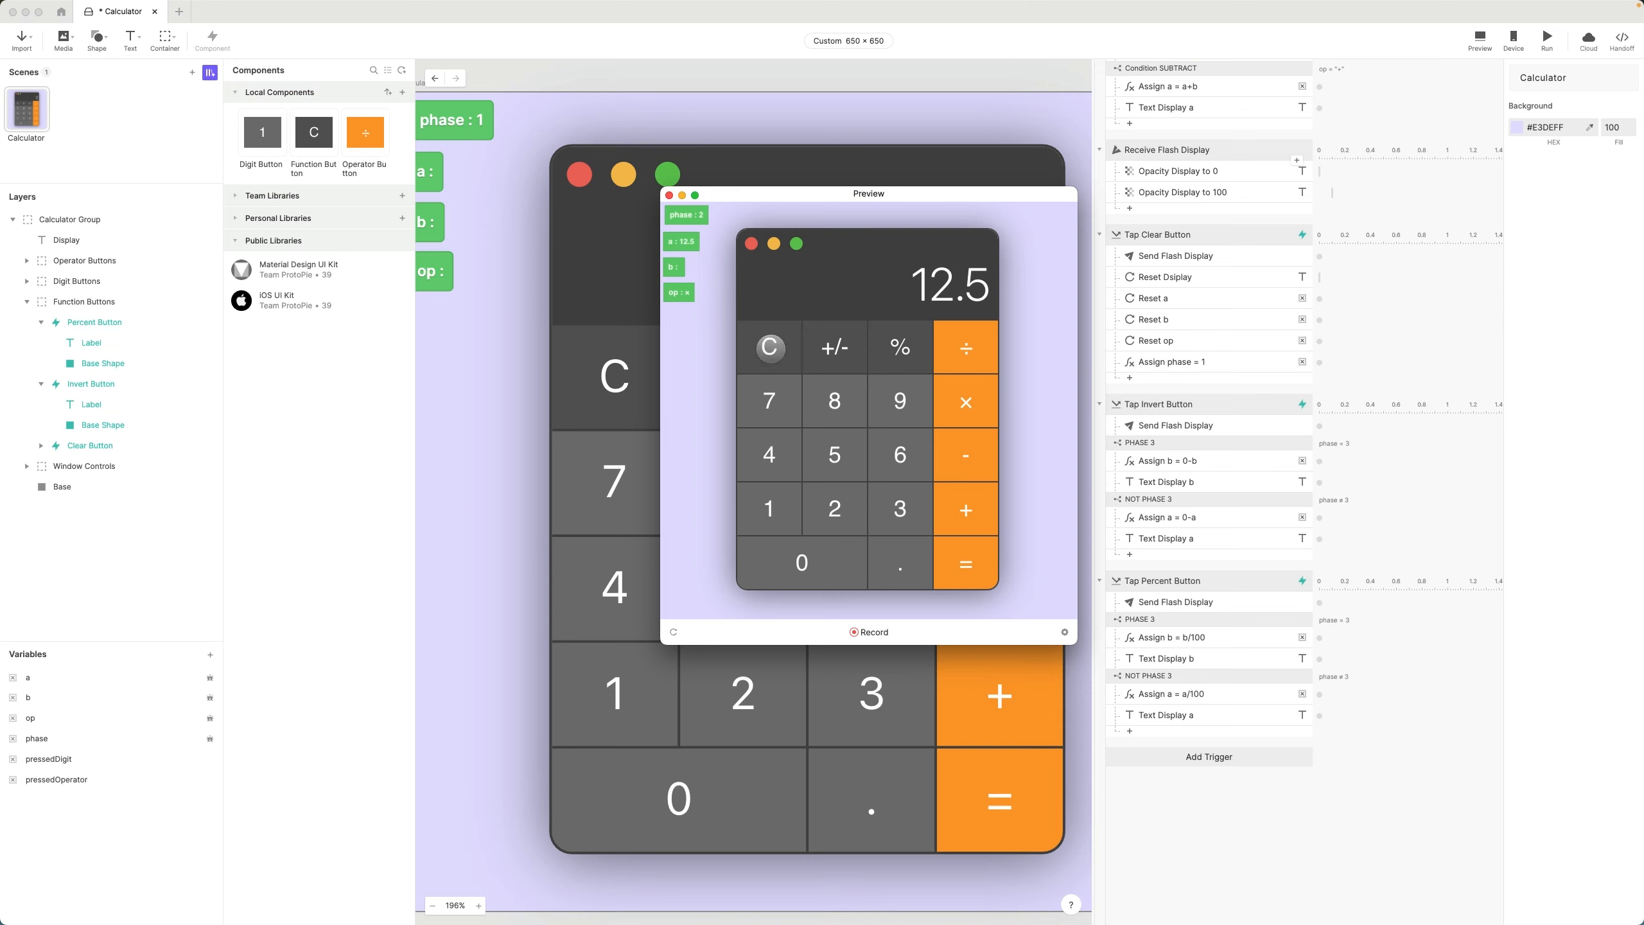
pyautogui.click(770, 349)
pyautogui.click(836, 510)
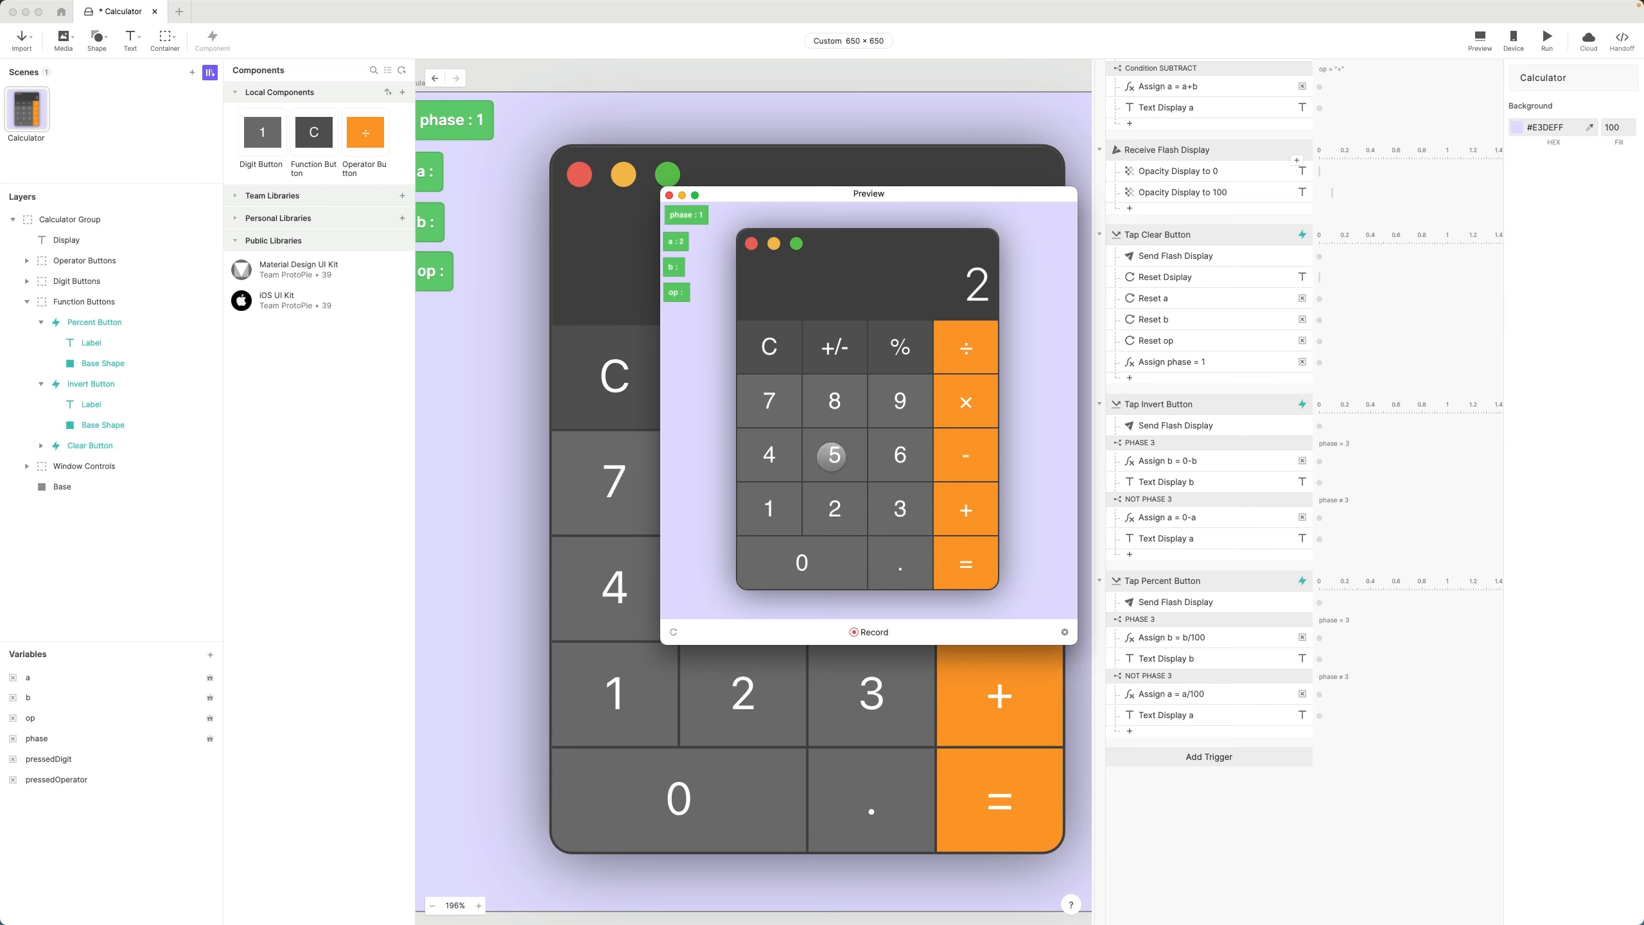
pyautogui.click(831, 458)
pyautogui.click(974, 528)
pyautogui.click(827, 457)
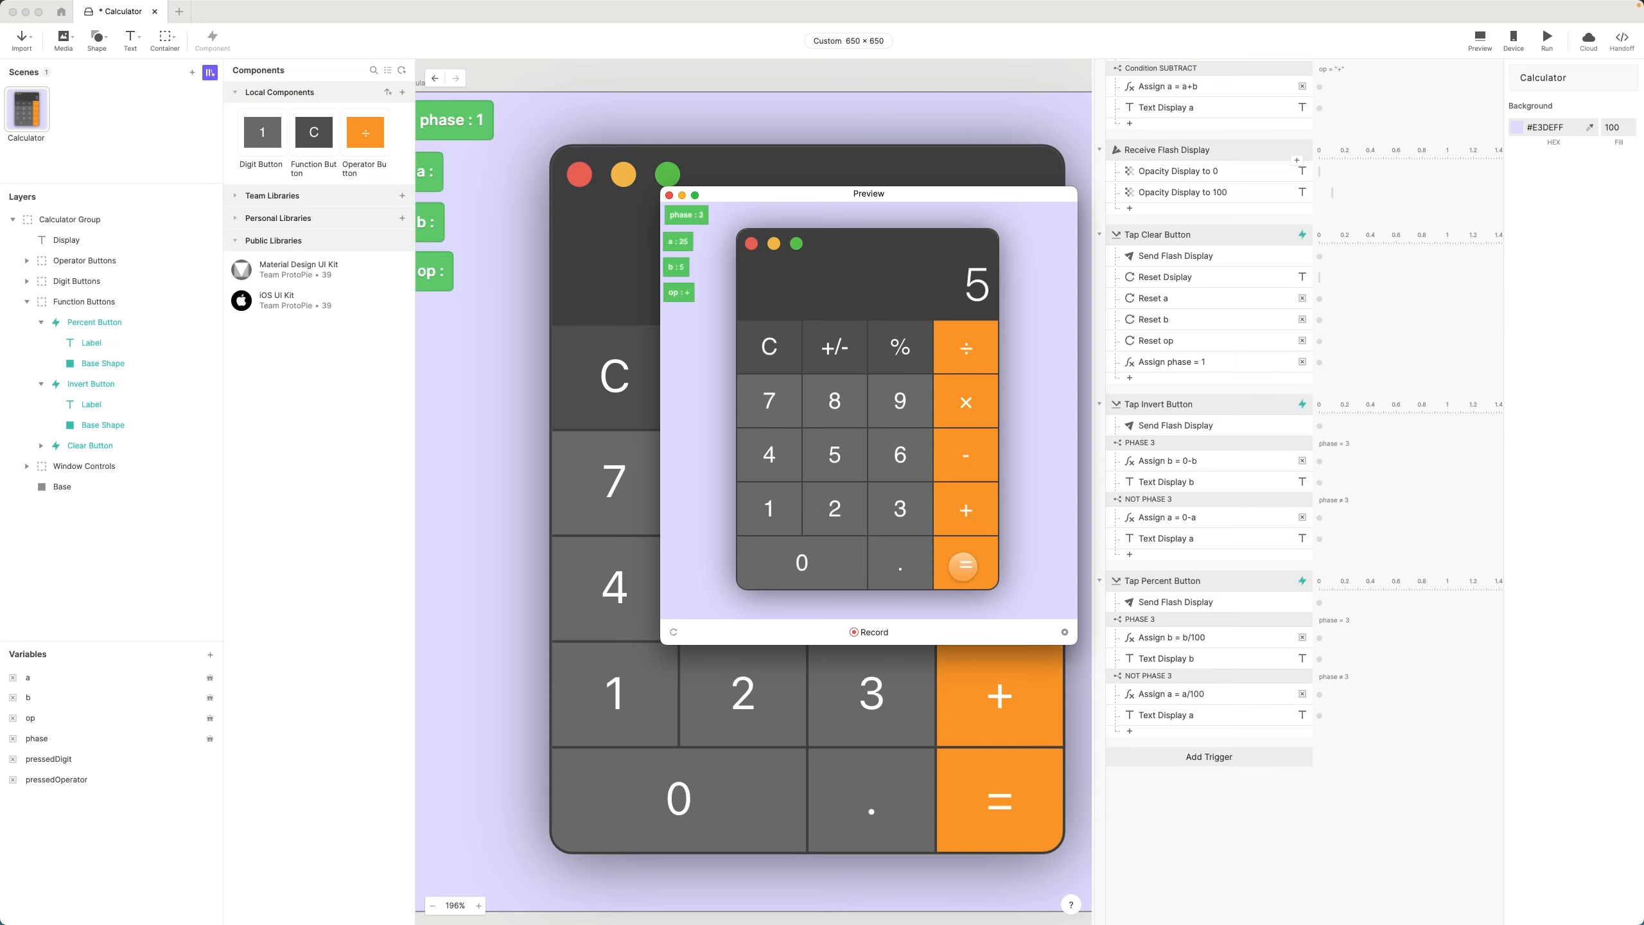
# - Calculate the sum and repeat the equals operation five more times to test repeated addition
pyautogui.click(963, 565)
pyautogui.click(963, 565)
pyautogui.click(963, 565)
pyautogui.click(962, 565)
pyautogui.click(962, 565)
pyautogui.click(962, 565)
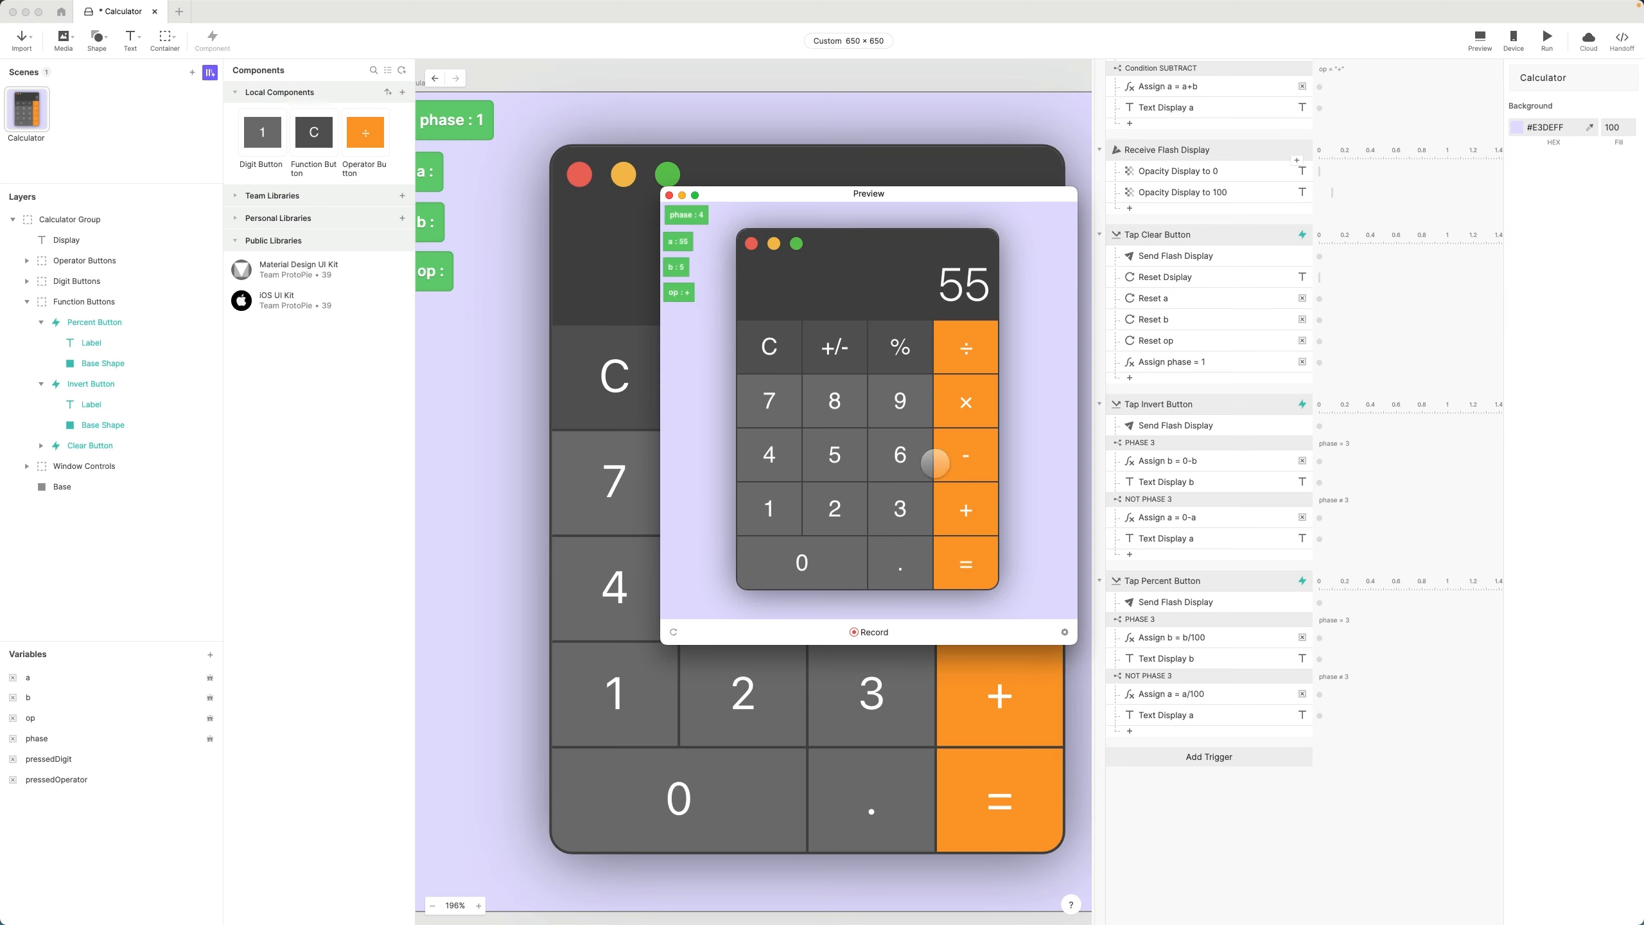
# - Multiply the running result by 5 in the preview calculator
pyautogui.click(978, 400)
pyautogui.click(802, 456)
pyautogui.click(969, 564)
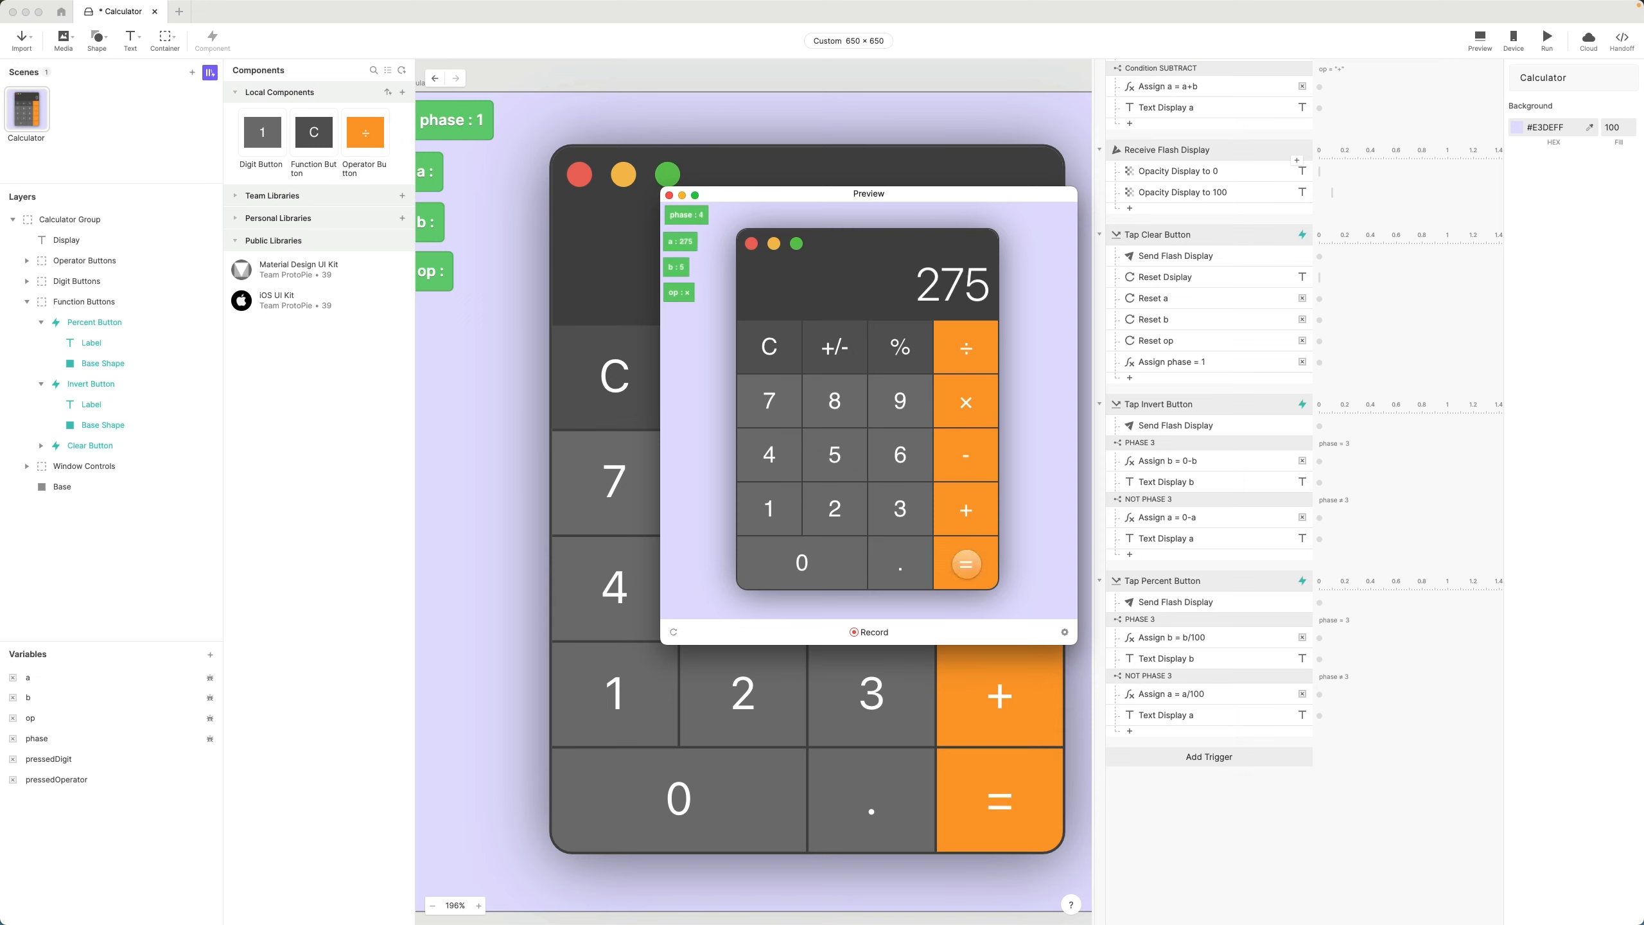
# - Repeat the equals operation three more times in the preview to test repeated multiplication
pyautogui.click(966, 564)
pyautogui.click(967, 564)
pyautogui.click(966, 563)
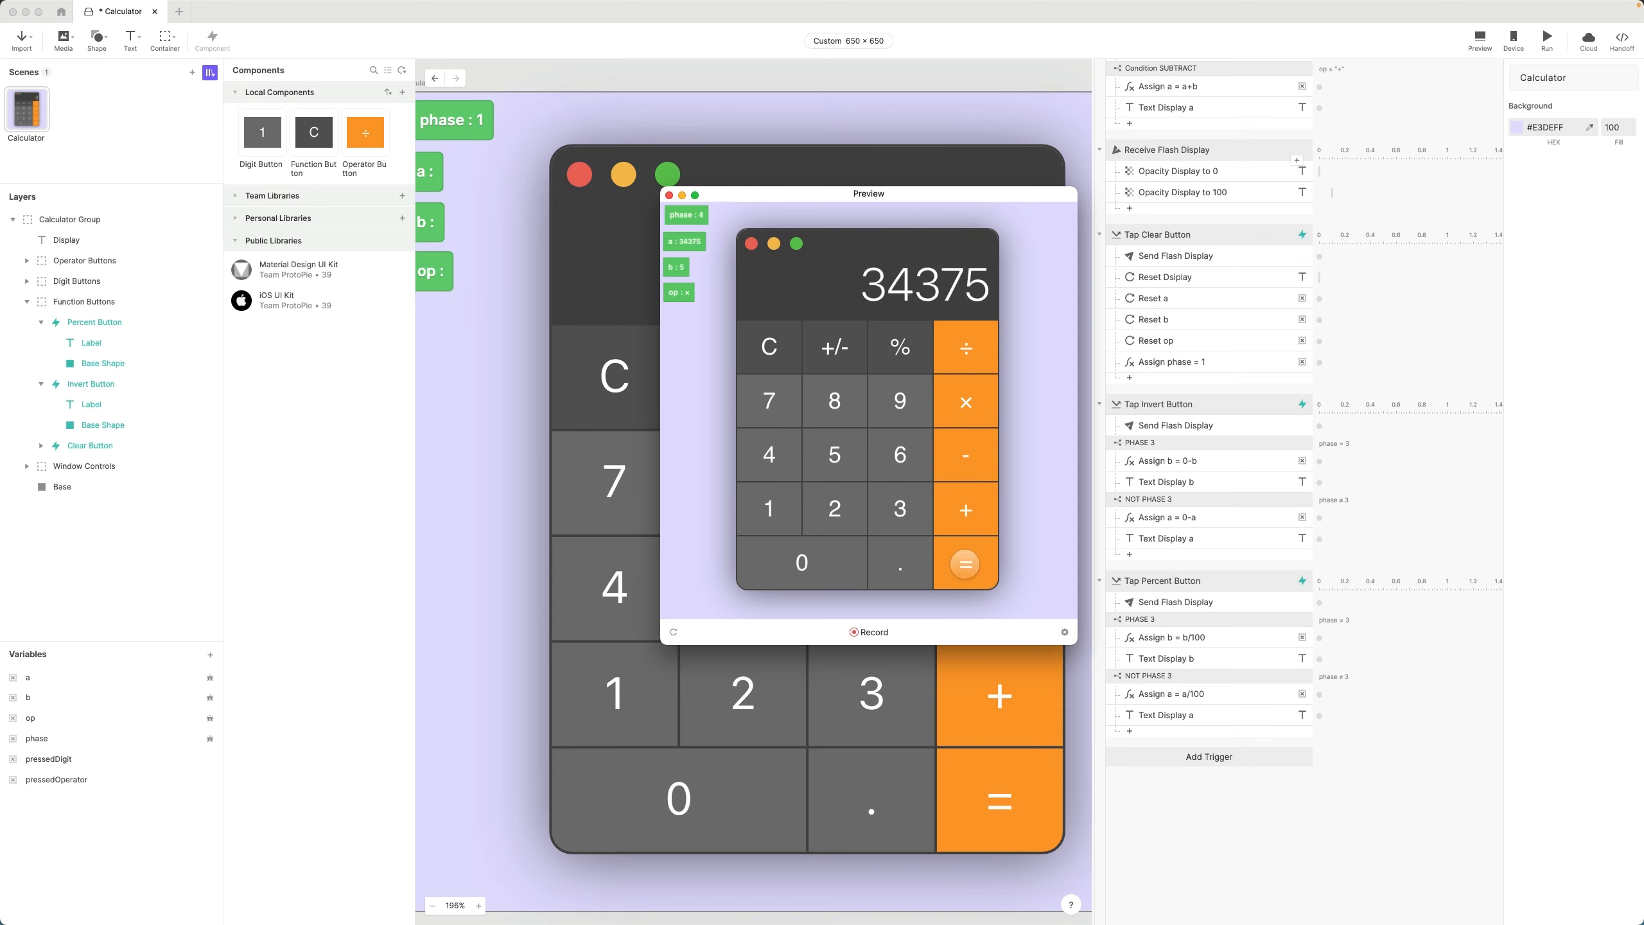
# - Restart the preview, enter 25, choose the + operator and request the result without entering a second number
pyautogui.click(674, 632)
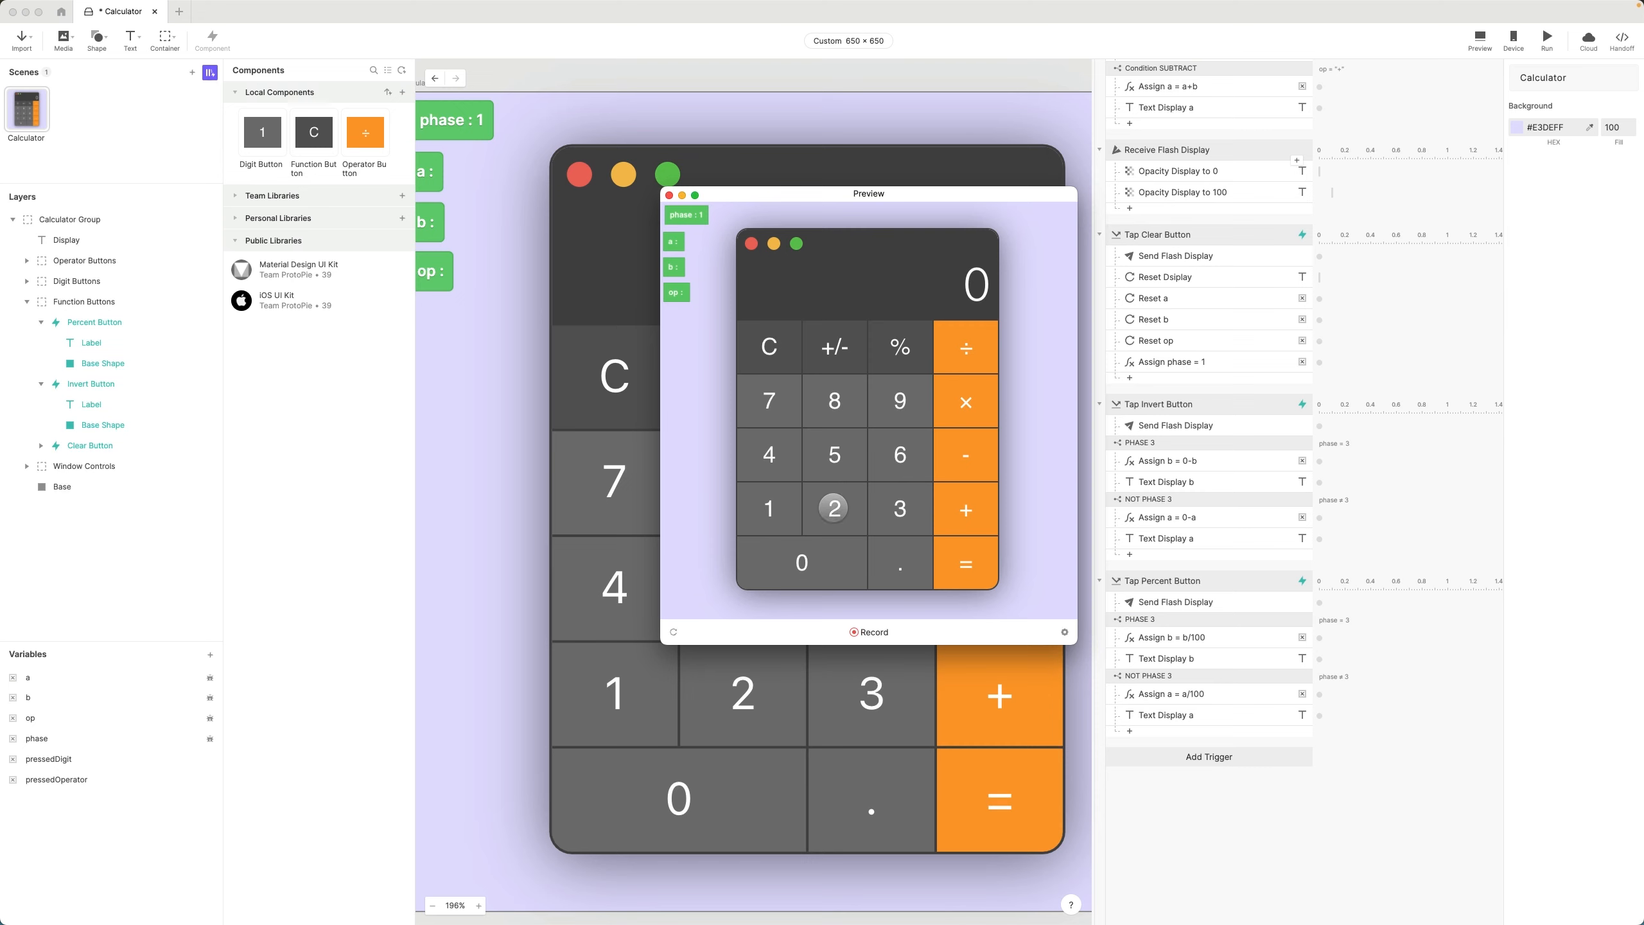
pyautogui.click(834, 510)
pyautogui.click(835, 456)
pyautogui.click(964, 510)
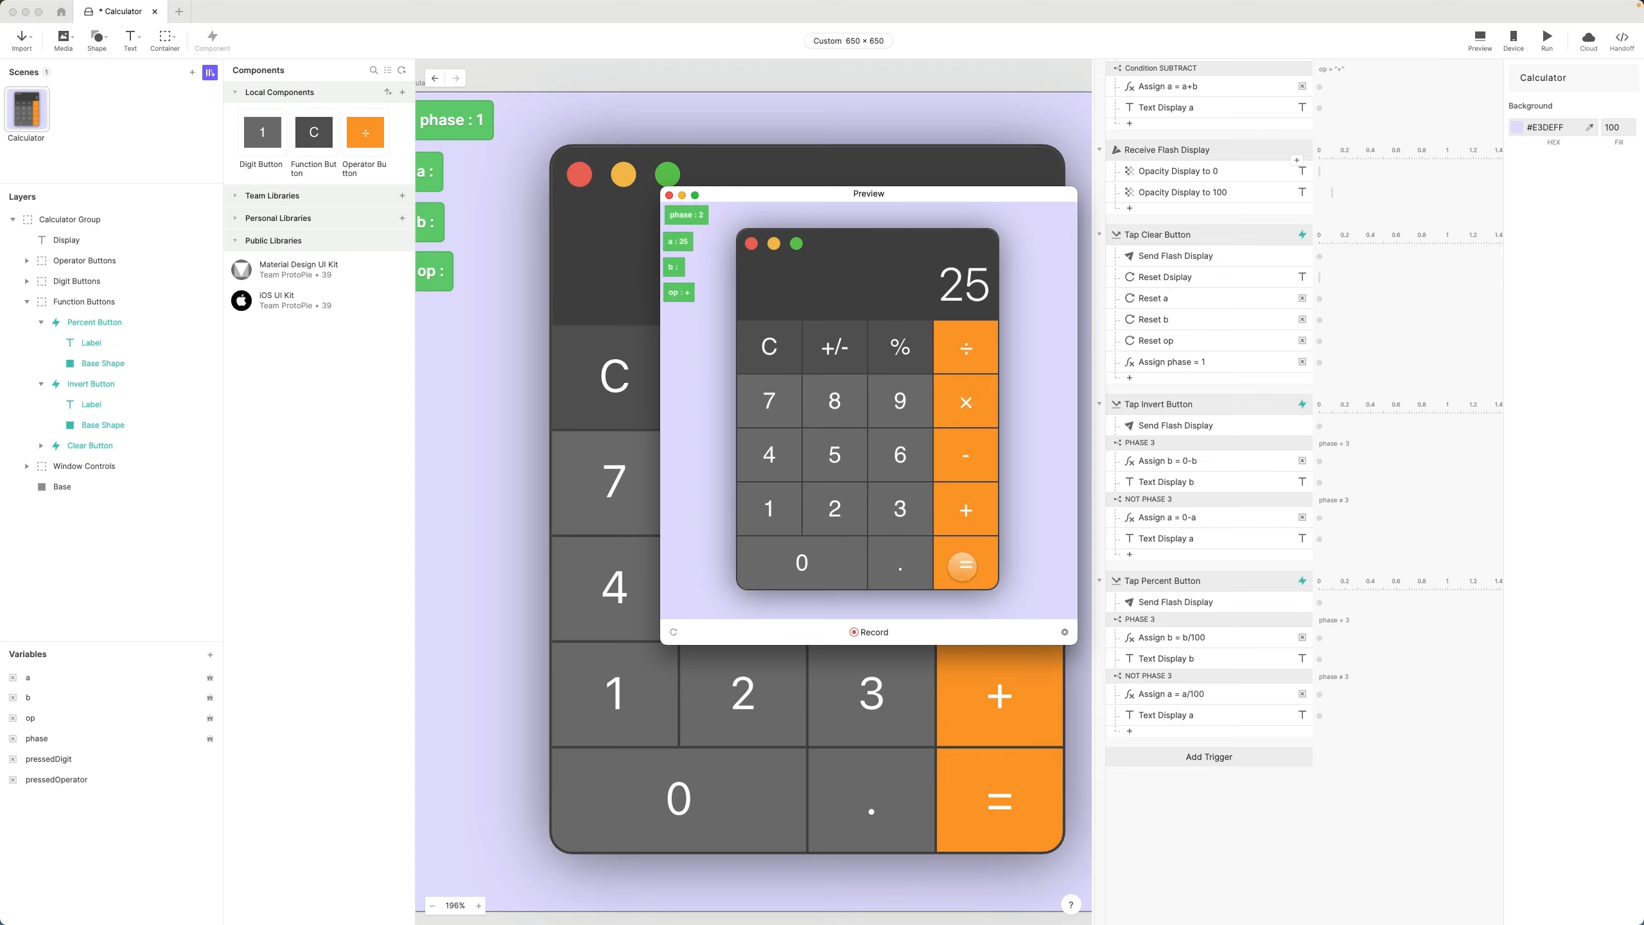
pyautogui.click(963, 565)
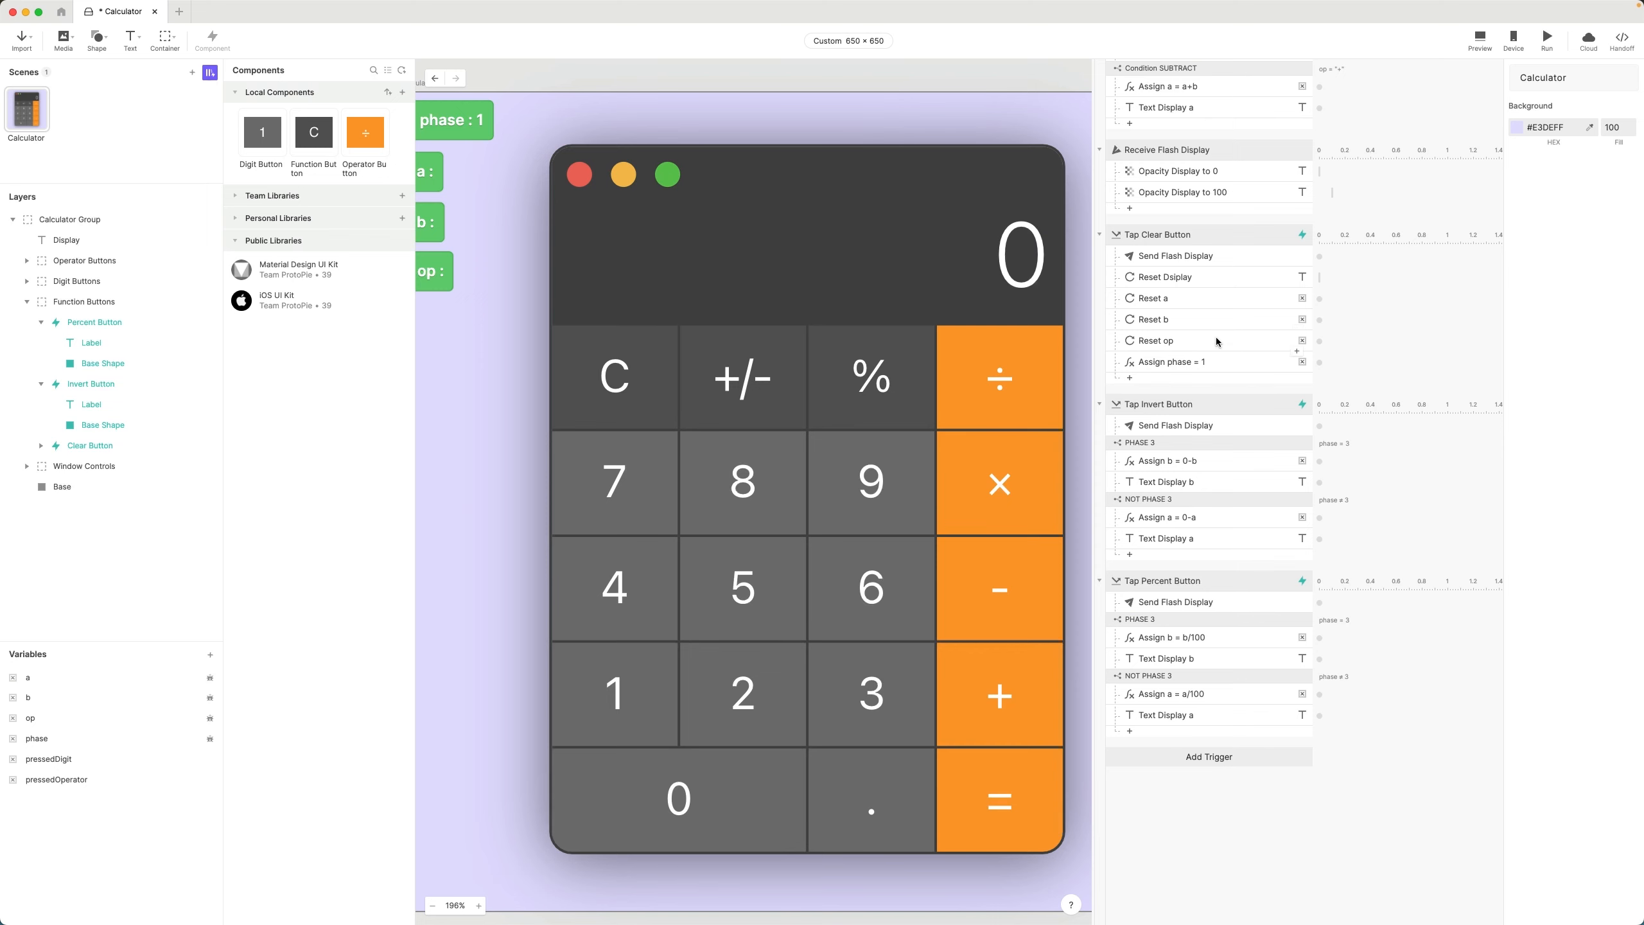
# - Add a condition to the Receive EQUALS trigger that requires the phase variable to equal 2
pyautogui.scroll(10, 1215, 337)
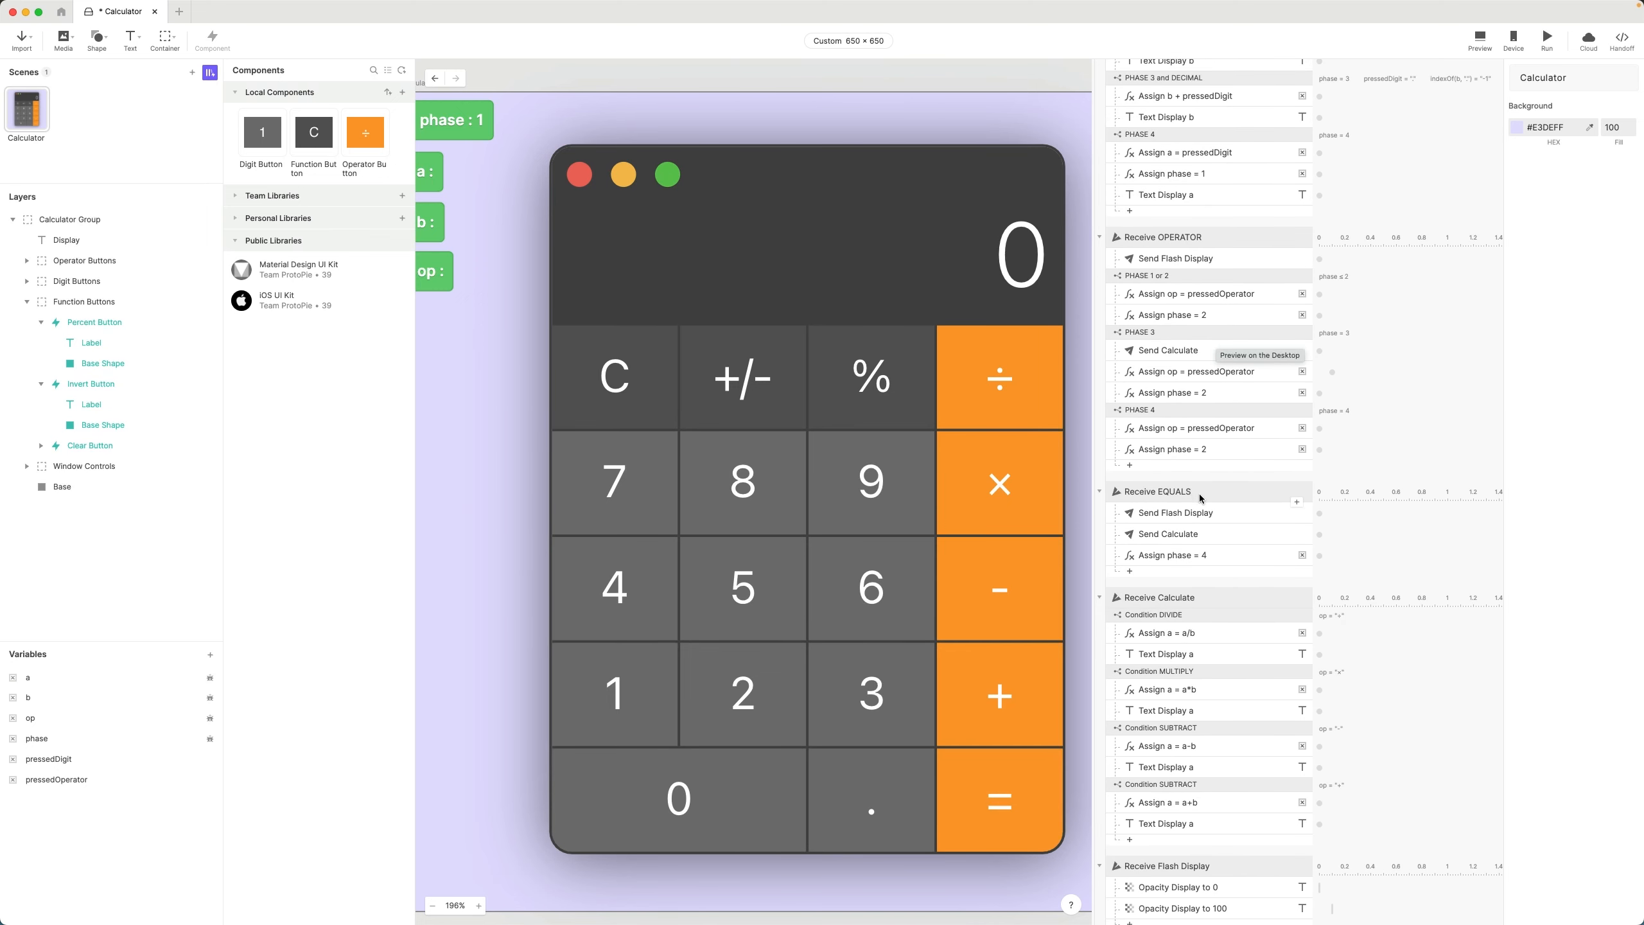
pyautogui.click(1201, 494)
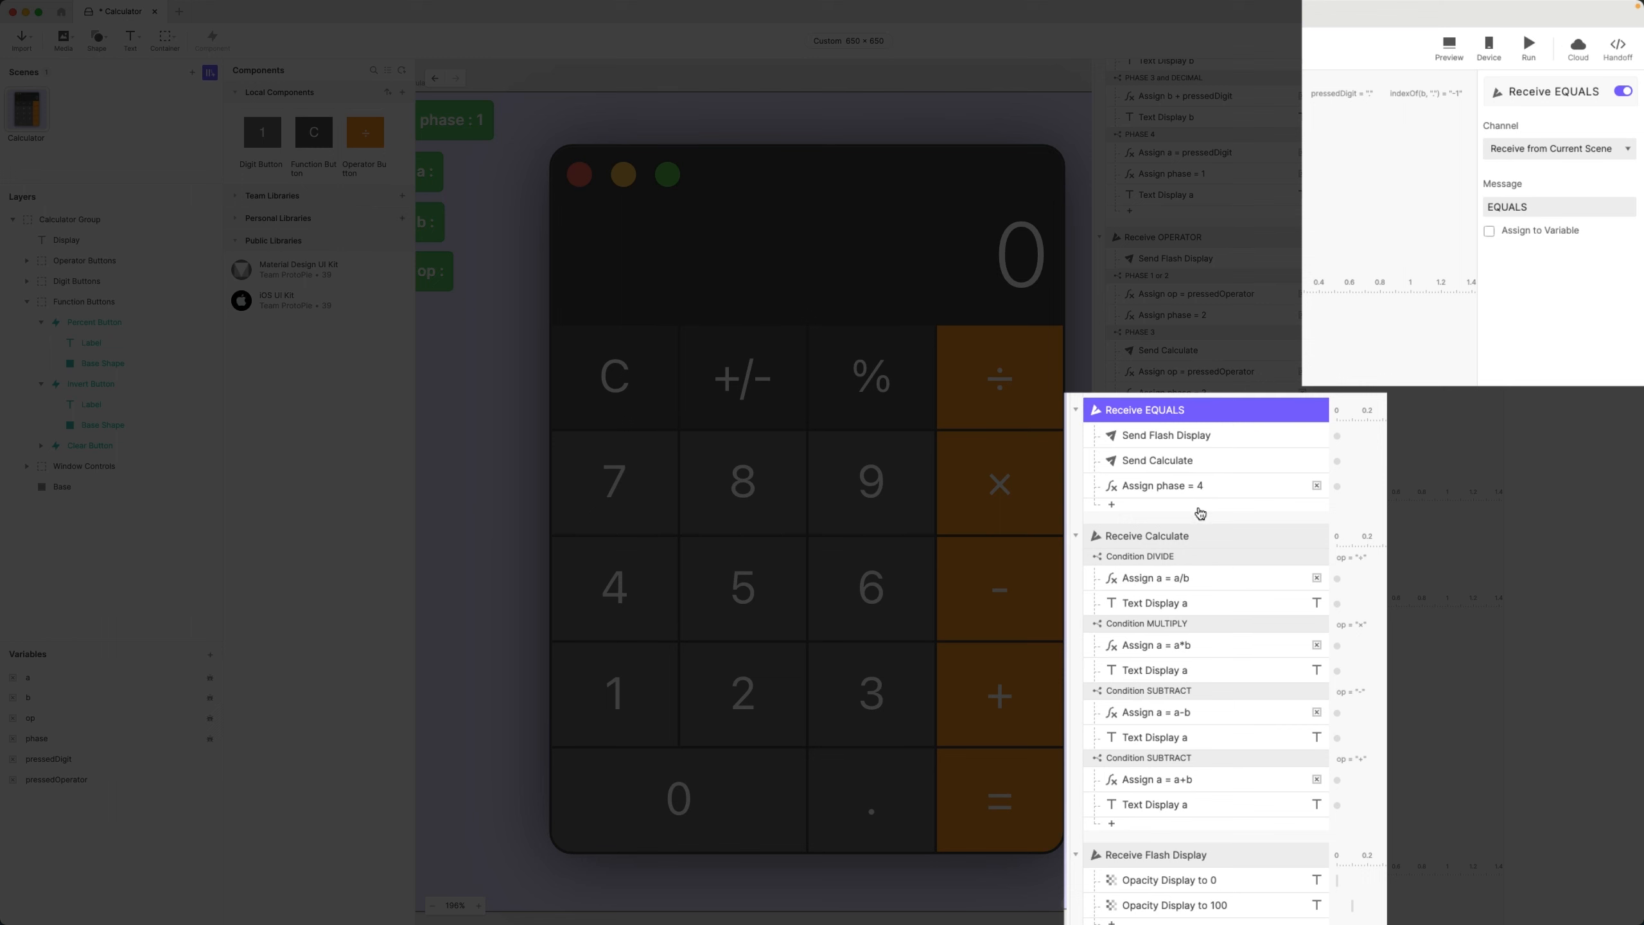
pyautogui.click(1201, 514)
pyautogui.click(1253, 846)
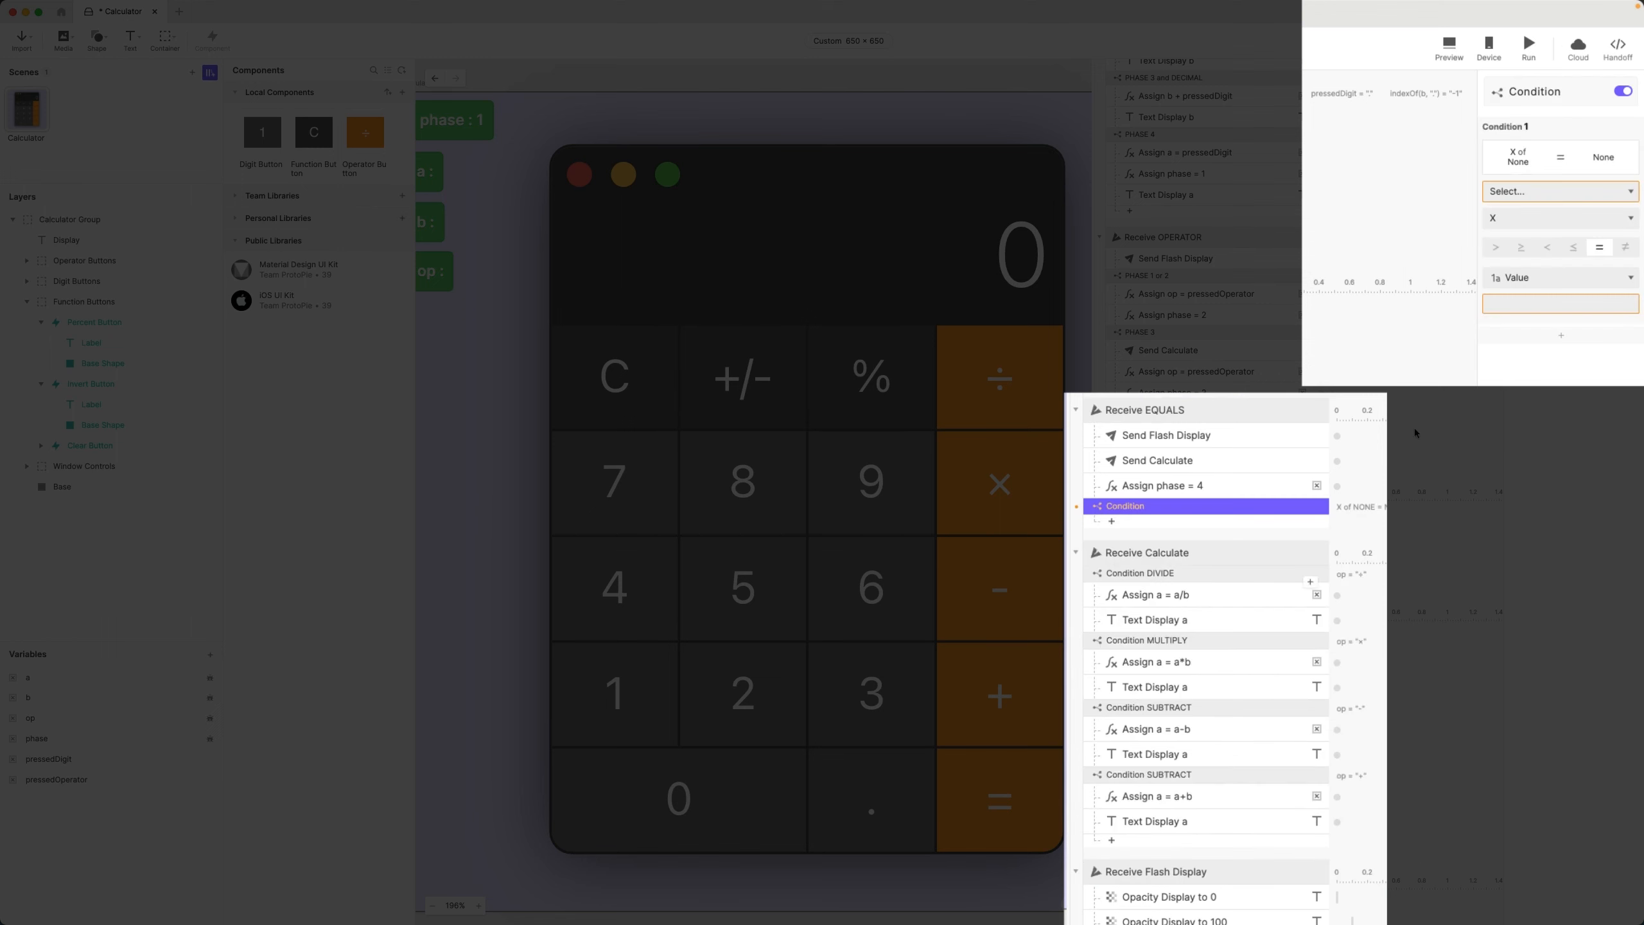
pyautogui.click(1547, 190)
pyautogui.click(1526, 331)
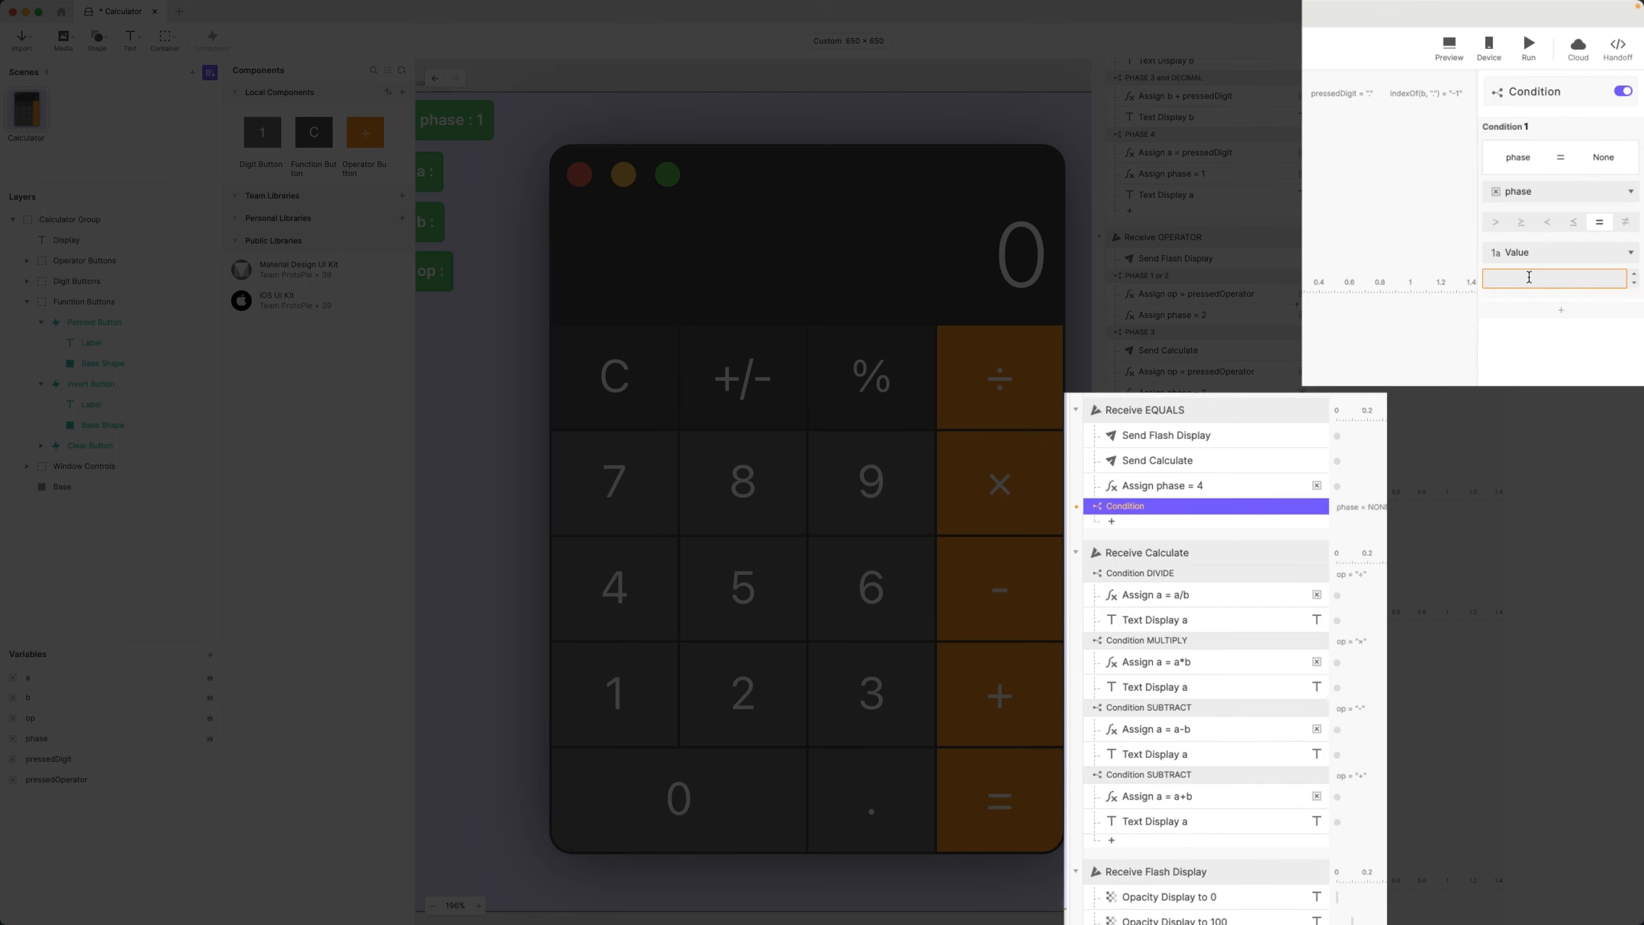
pyautogui.write('2')
pyautogui.press('Return')
# - Add an Assign response under the new phase condition that sets variable b to the formula a
pyautogui.click(1188, 524)
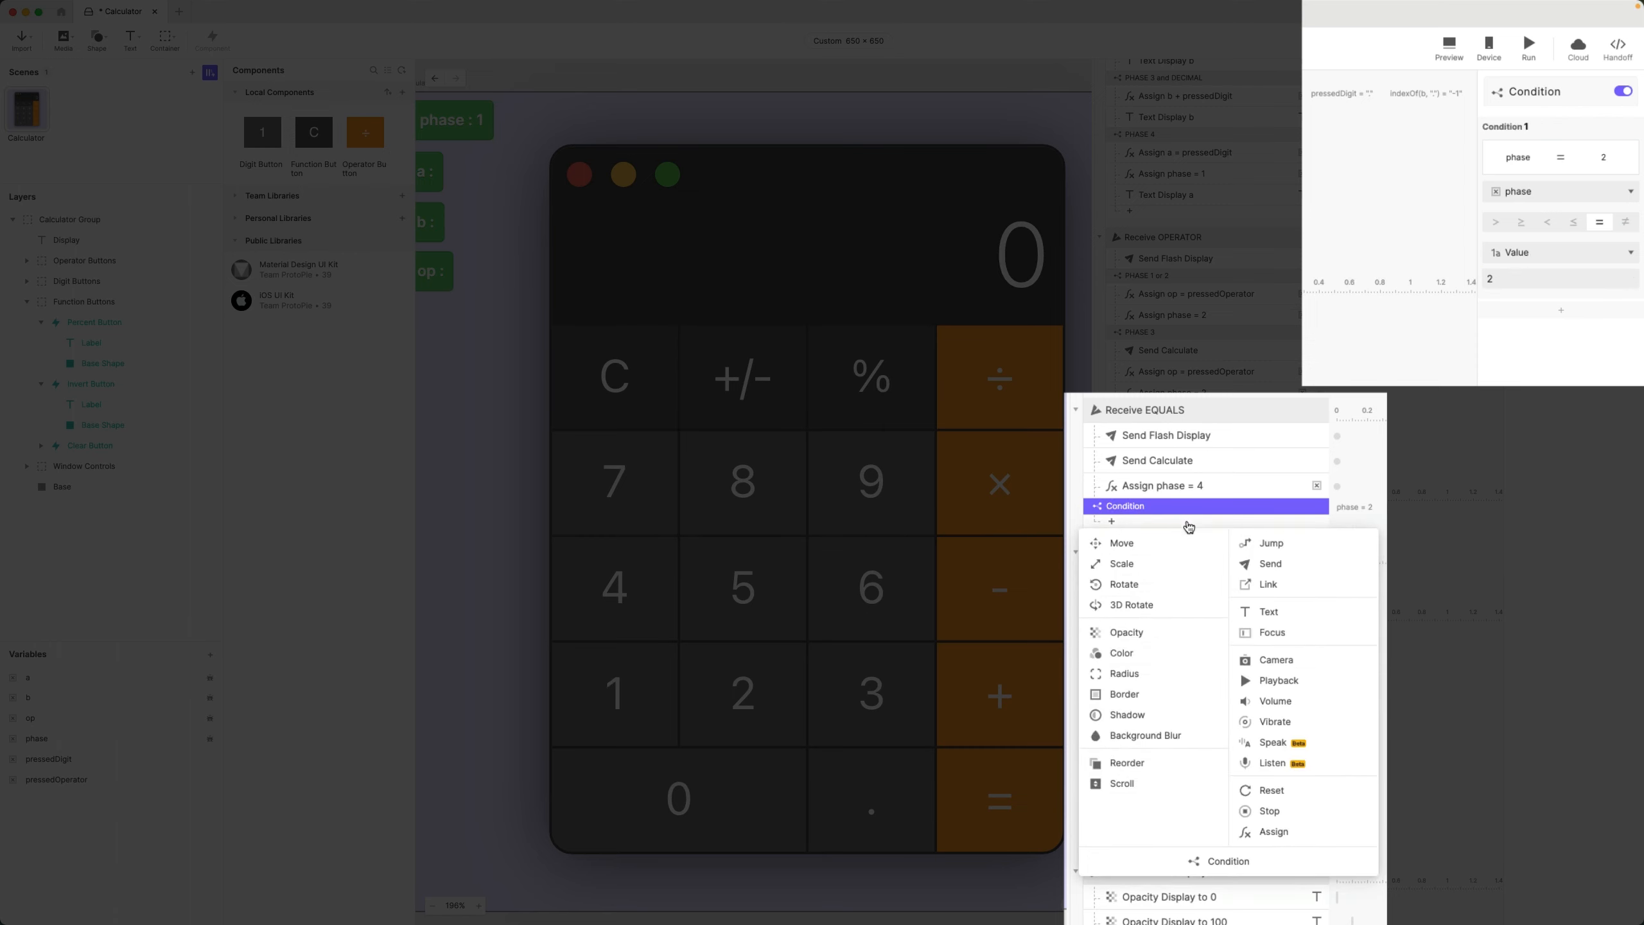
pyautogui.click(1273, 832)
pyautogui.click(1559, 110)
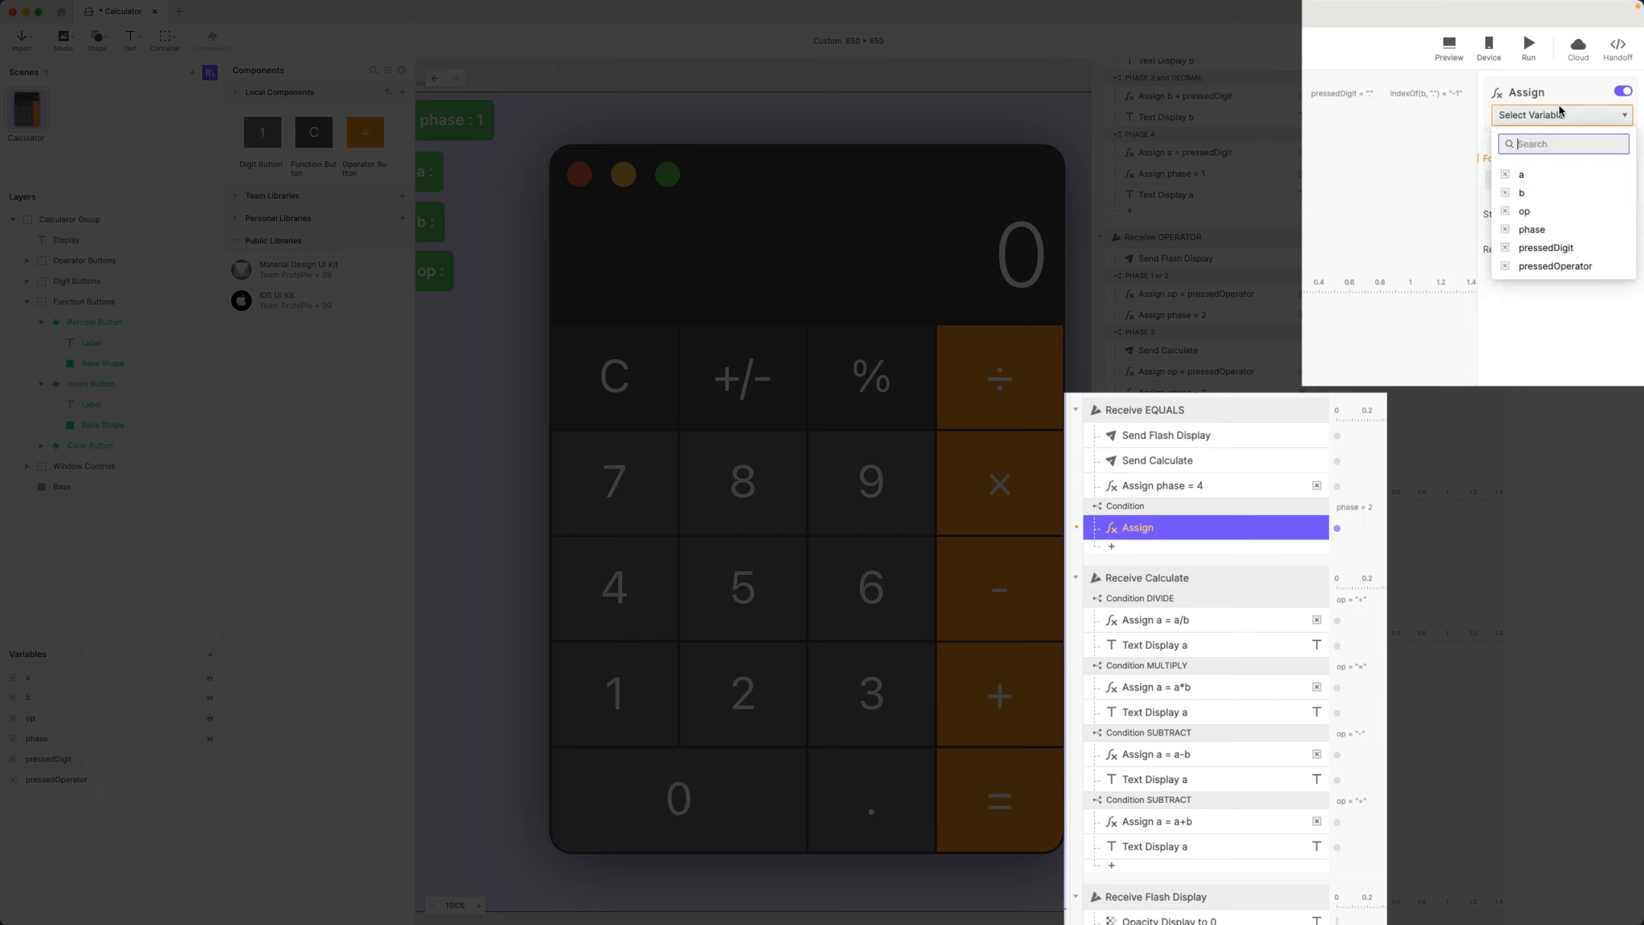
pyautogui.click(1523, 192)
pyautogui.click(1537, 181)
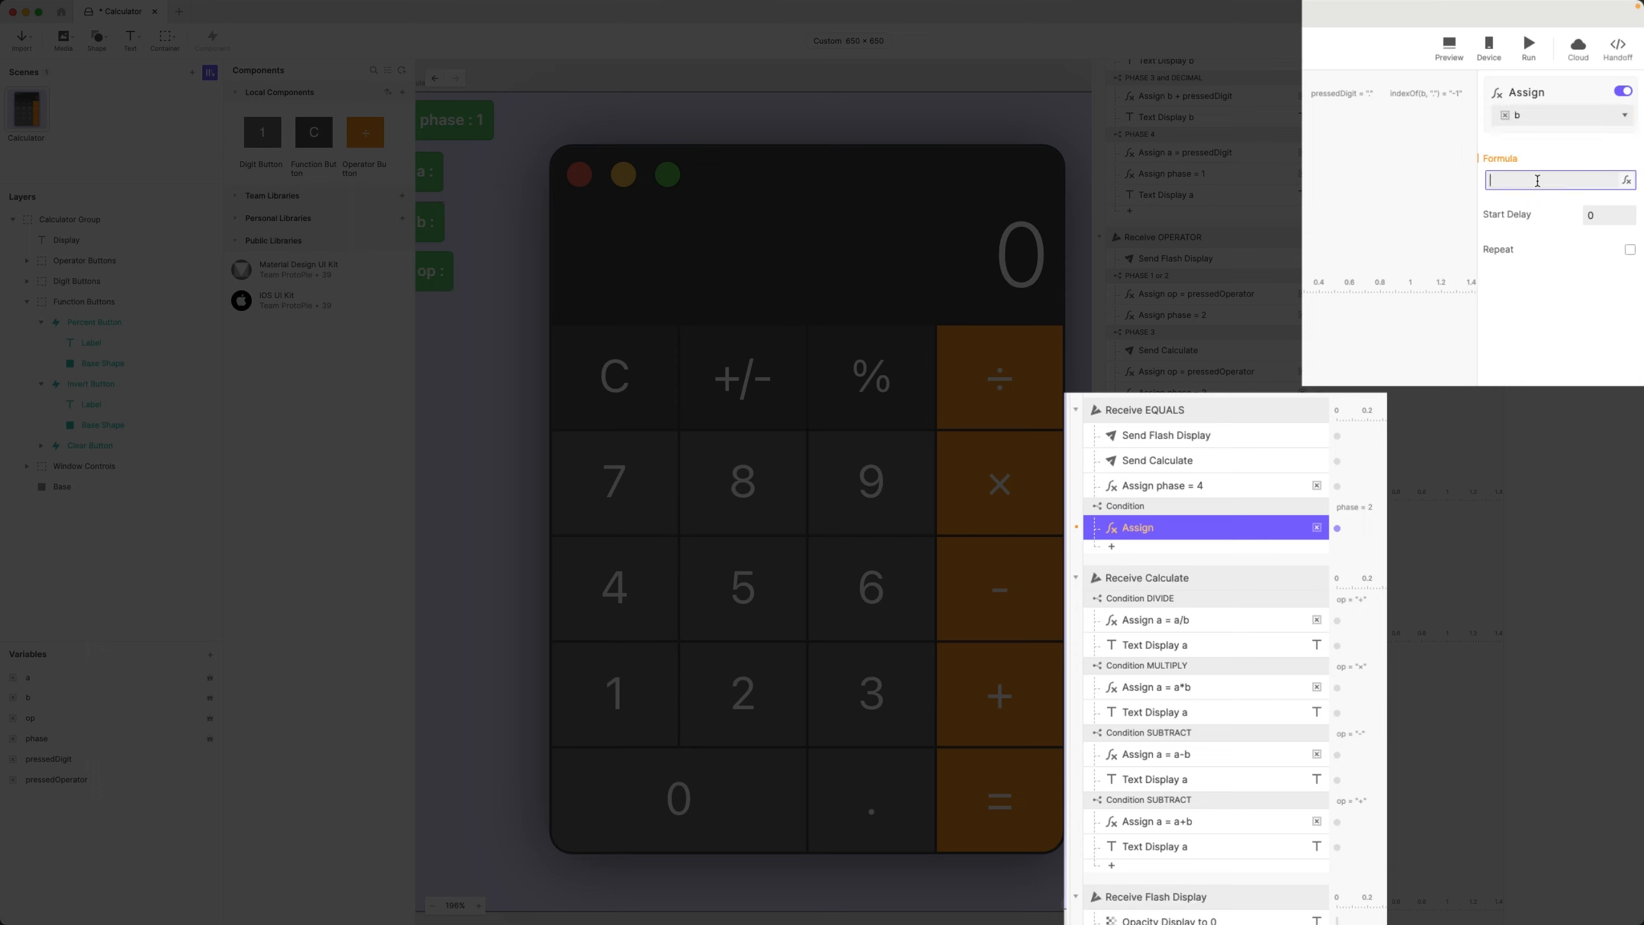
pyautogui.click(1626, 180)
pyautogui.click(1583, 181)
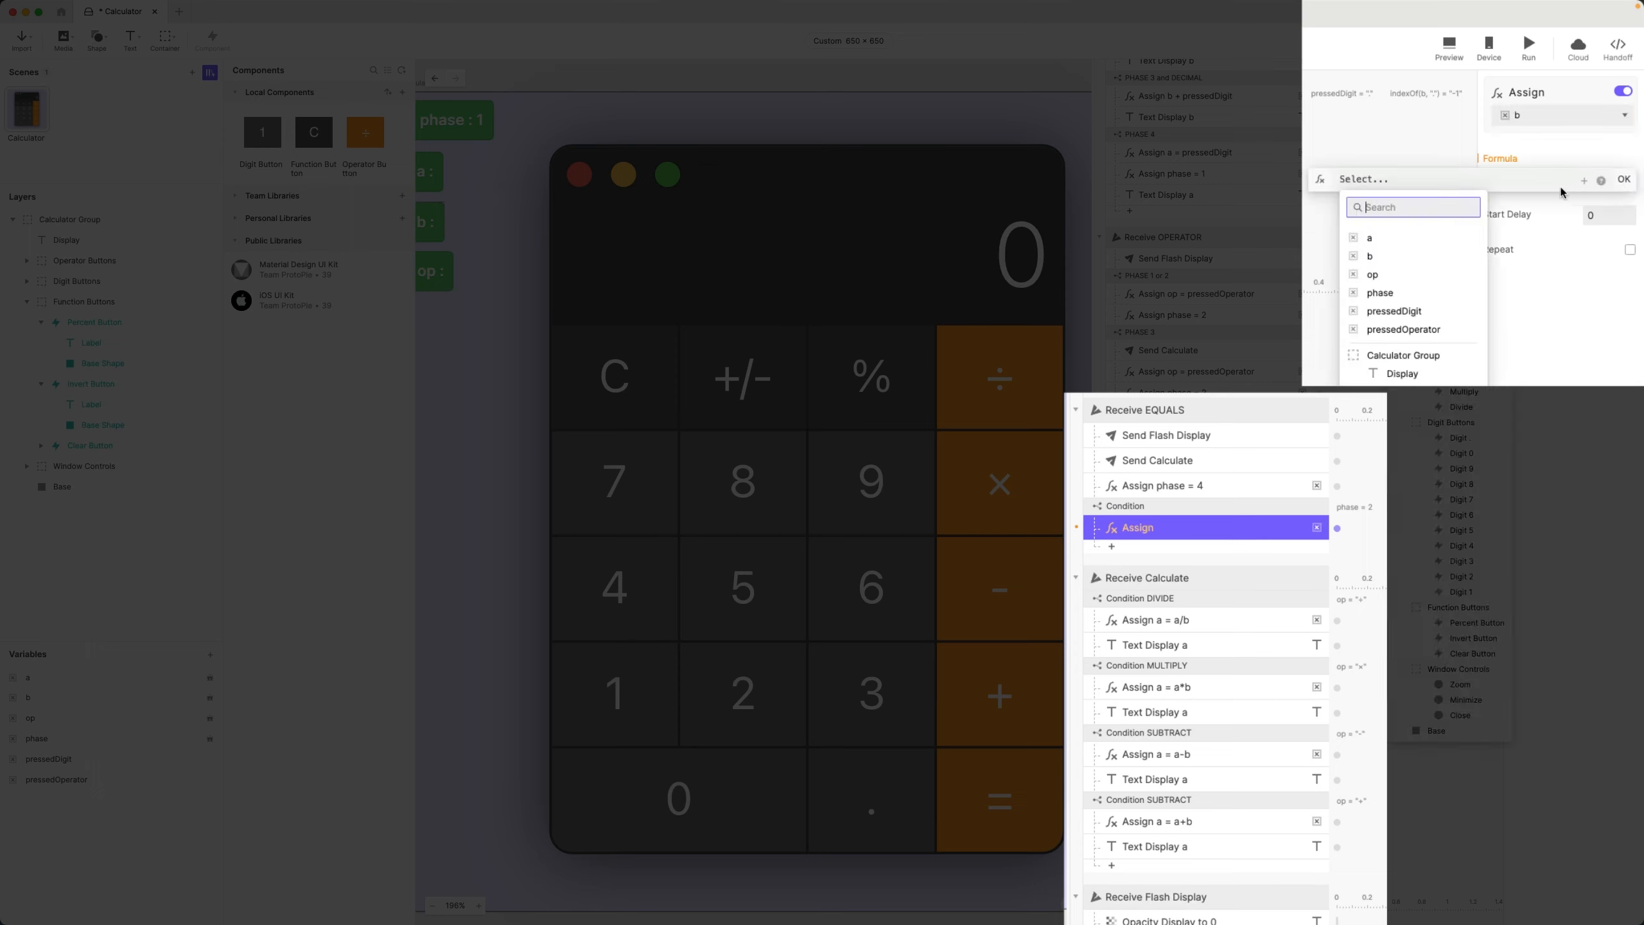
pyautogui.click(1369, 237)
pyautogui.click(1624, 179)
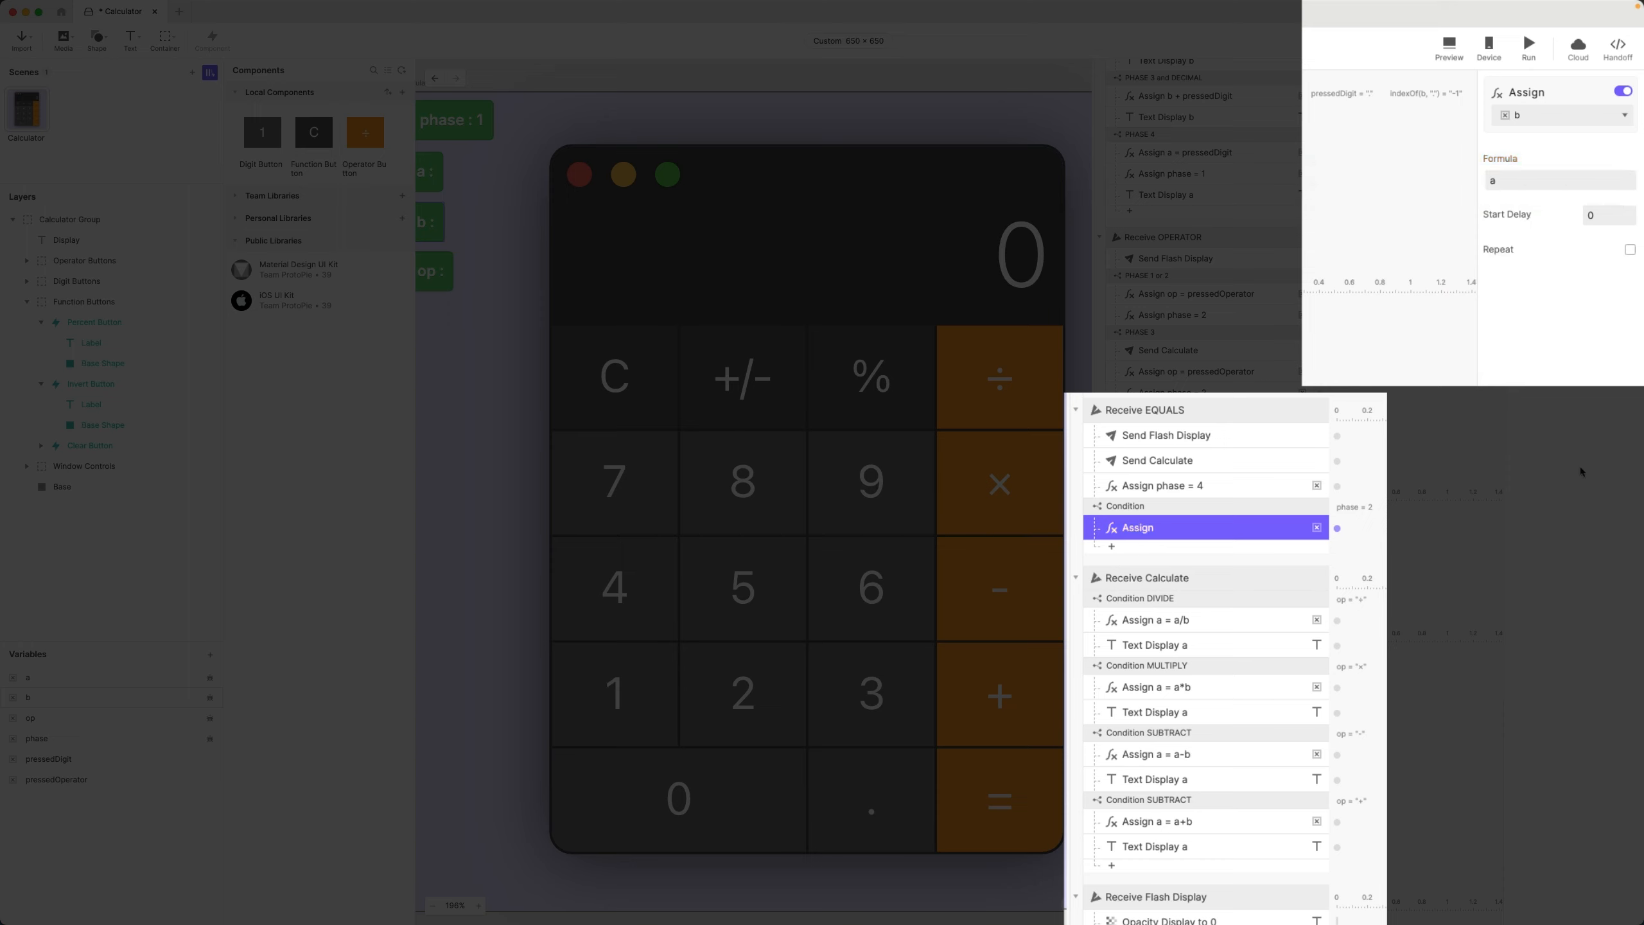
# - Set a start delay of 0.1 on the Send Flash Display, Send Calculate and Assign phase = 4 responses of Receive EQUALS
pyautogui.click(1213, 438)
pyautogui.keyDown('shift'); pyautogui.click(1209, 483); pyautogui.keyUp('shift')
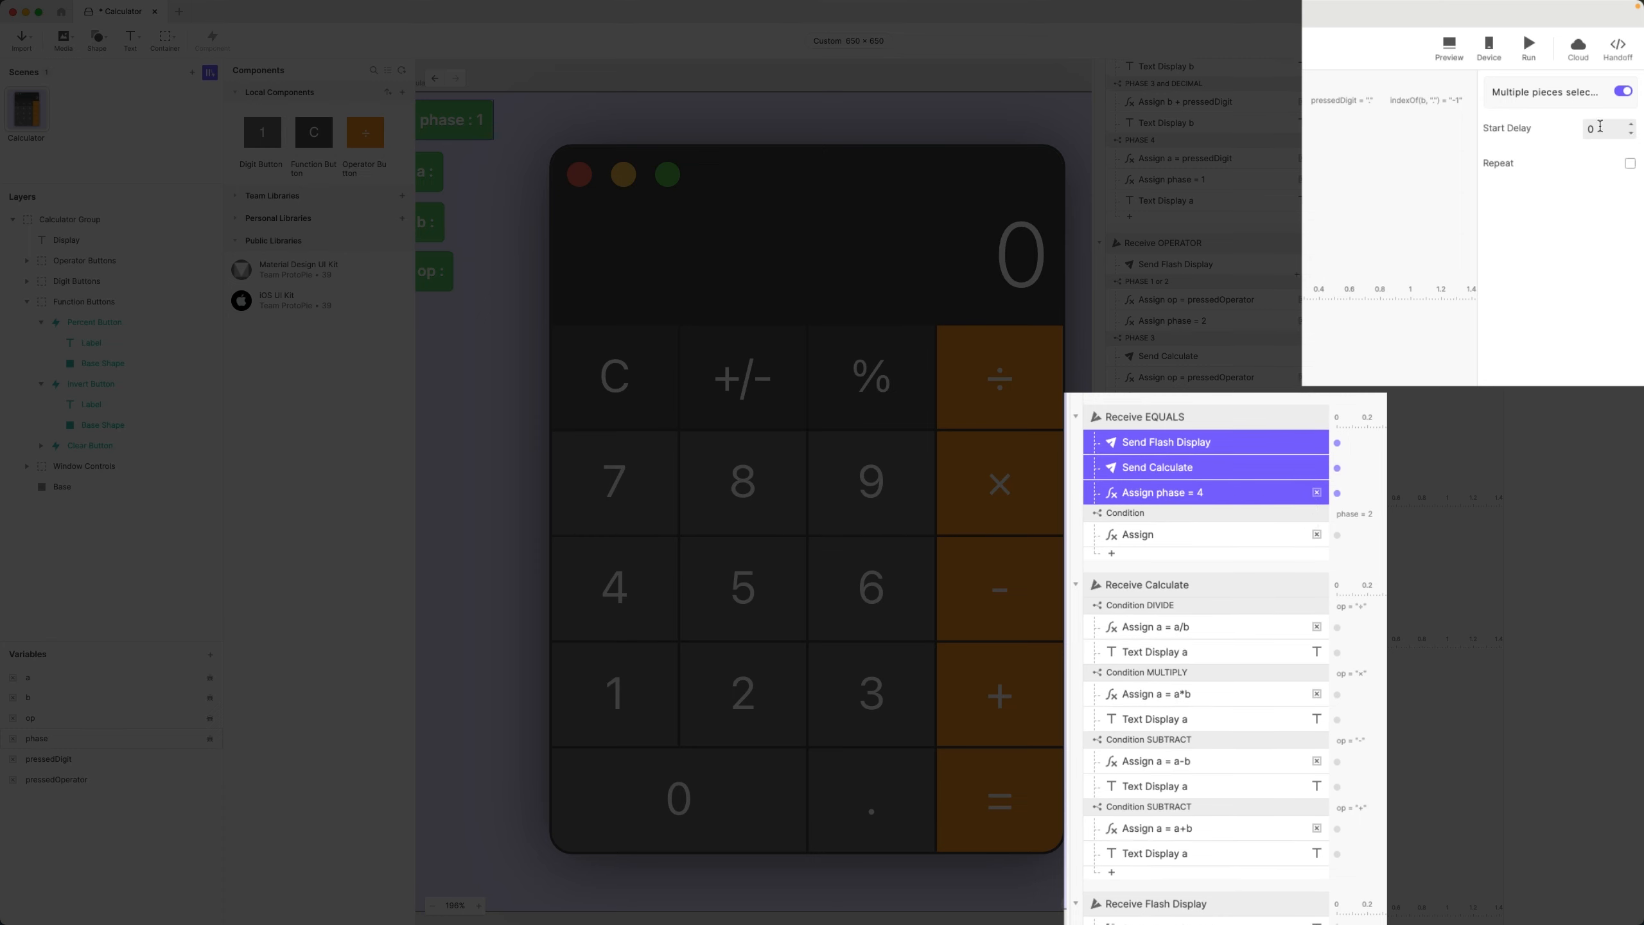
pyautogui.click(1599, 128)
pyautogui.write('.1')
pyautogui.press('Return')
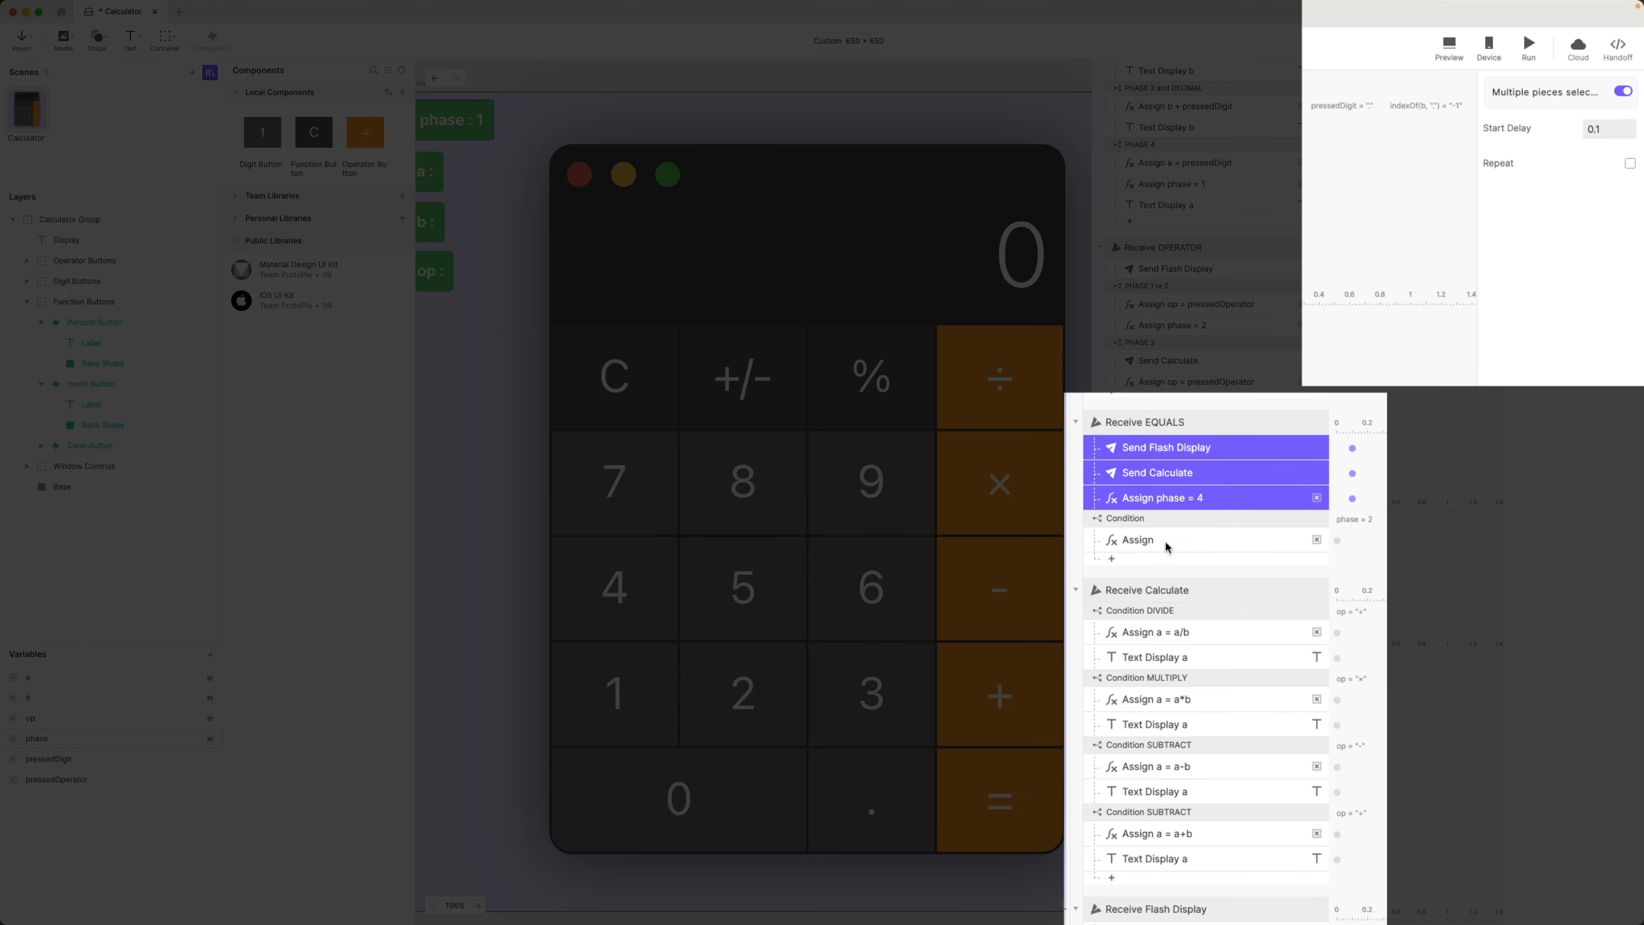
# - Rename the new condition under Receive EQUALS as PHASE 2
pyautogui.click(1136, 523)
pyautogui.doubleClick(1136, 526)
pyautogui.write('PHASE 2')
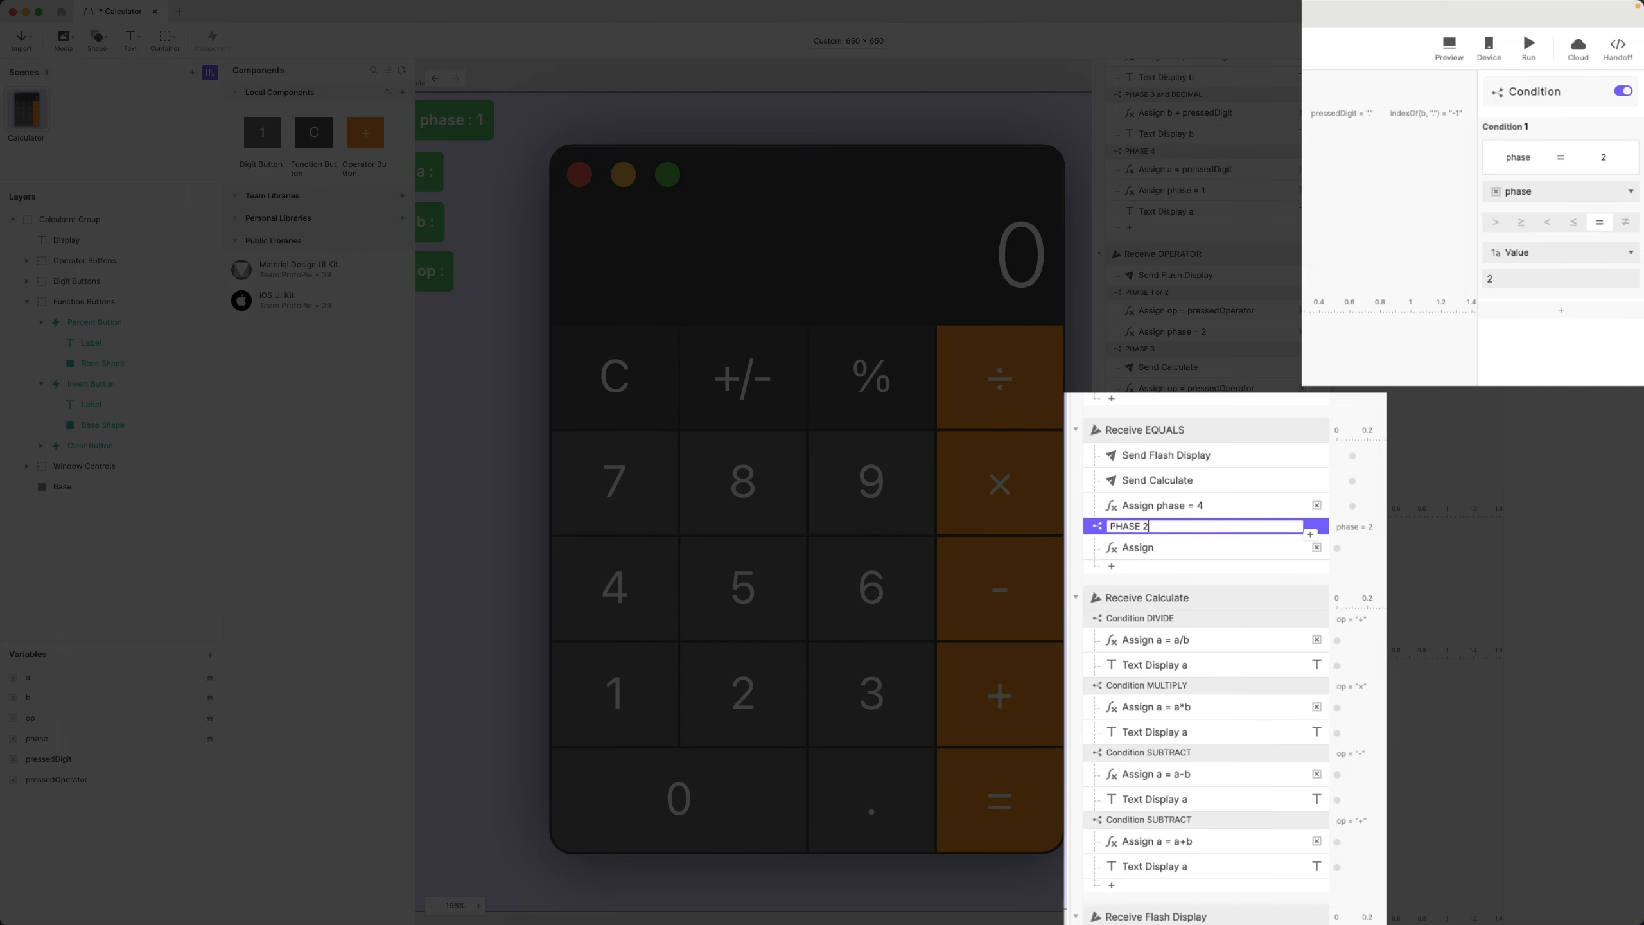
pyautogui.press('Return')
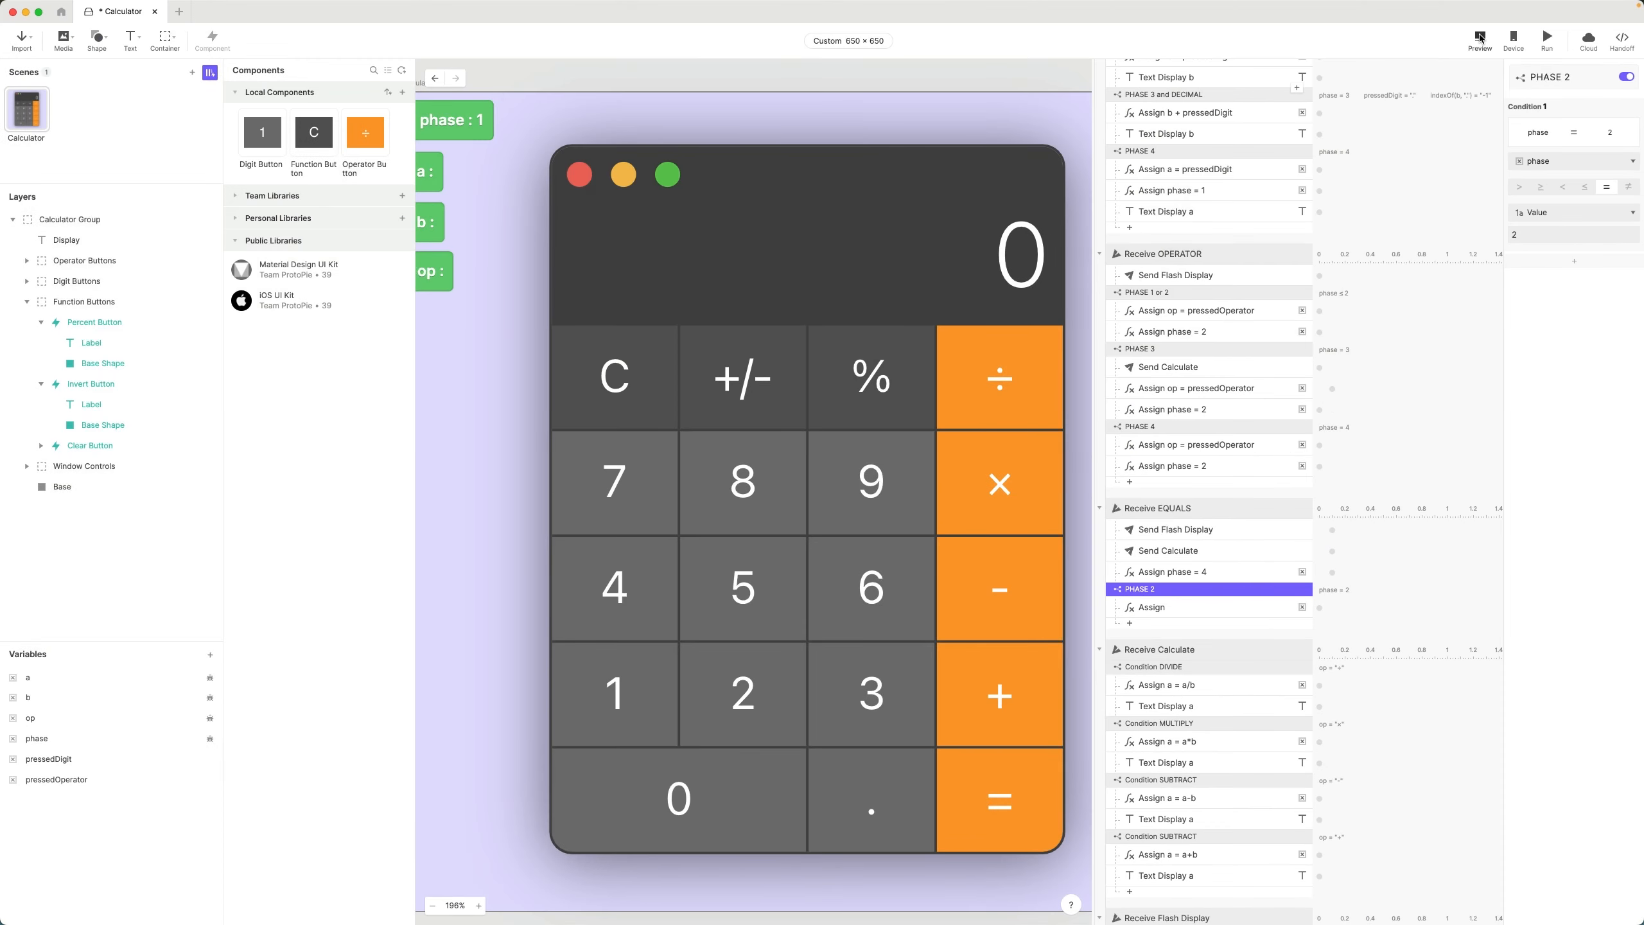
# - Test 2 + followed directly by equals in the preview, repeat equals six more times, and close the preview
pyautogui.click(1480, 39)
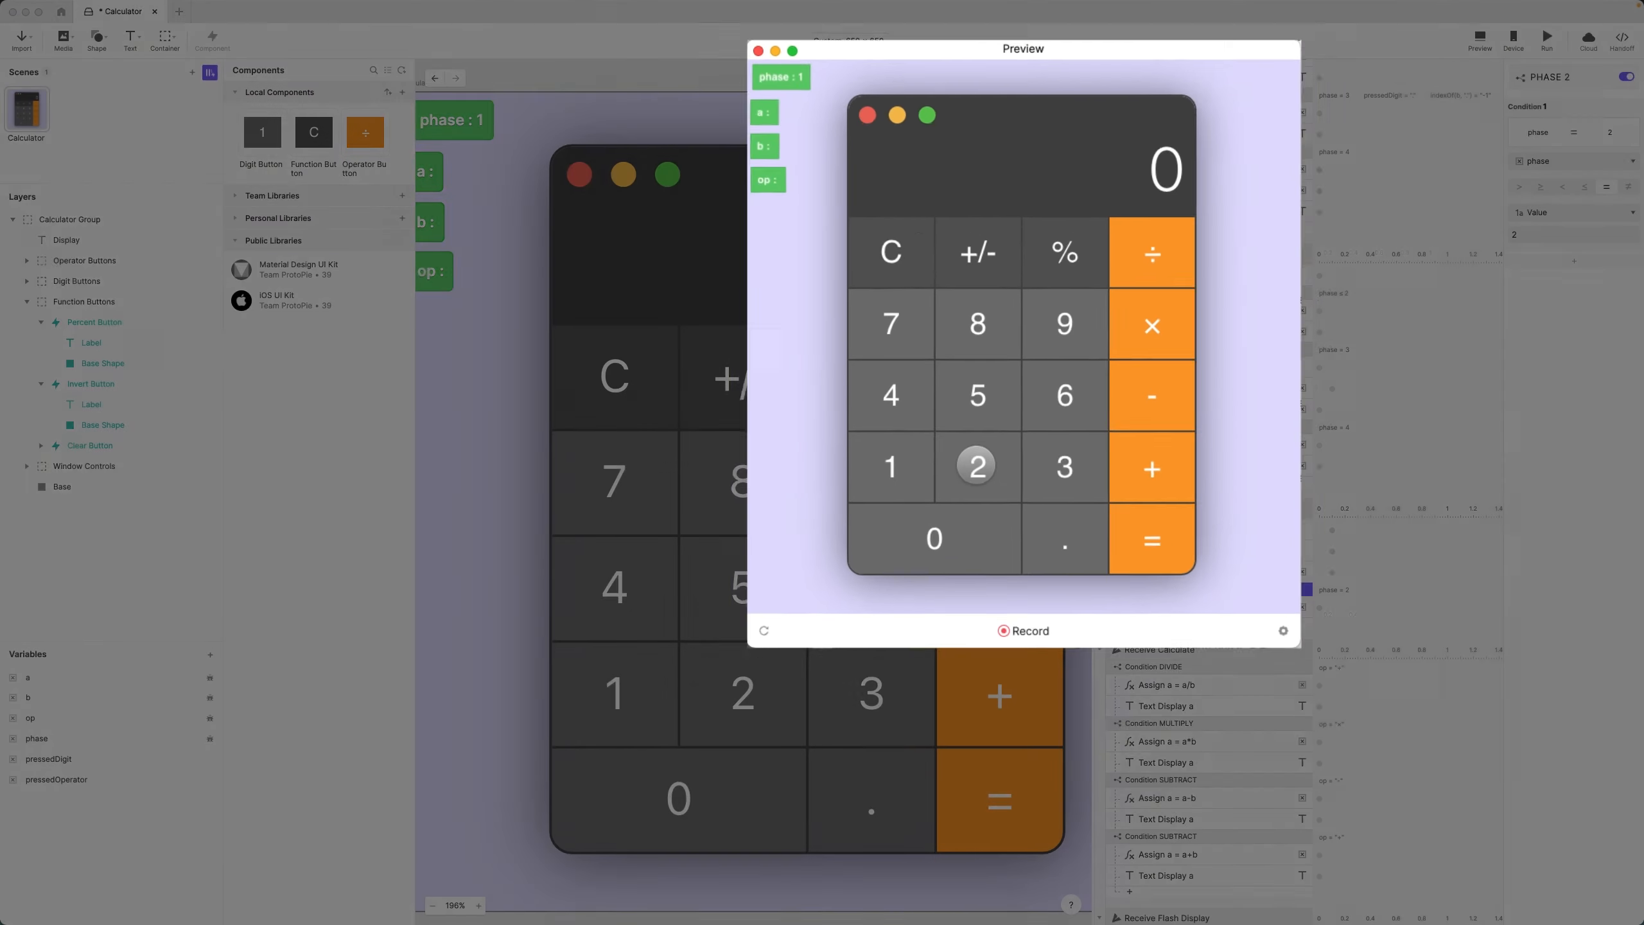
pyautogui.click(976, 465)
pyautogui.click(1152, 469)
pyautogui.click(1152, 540)
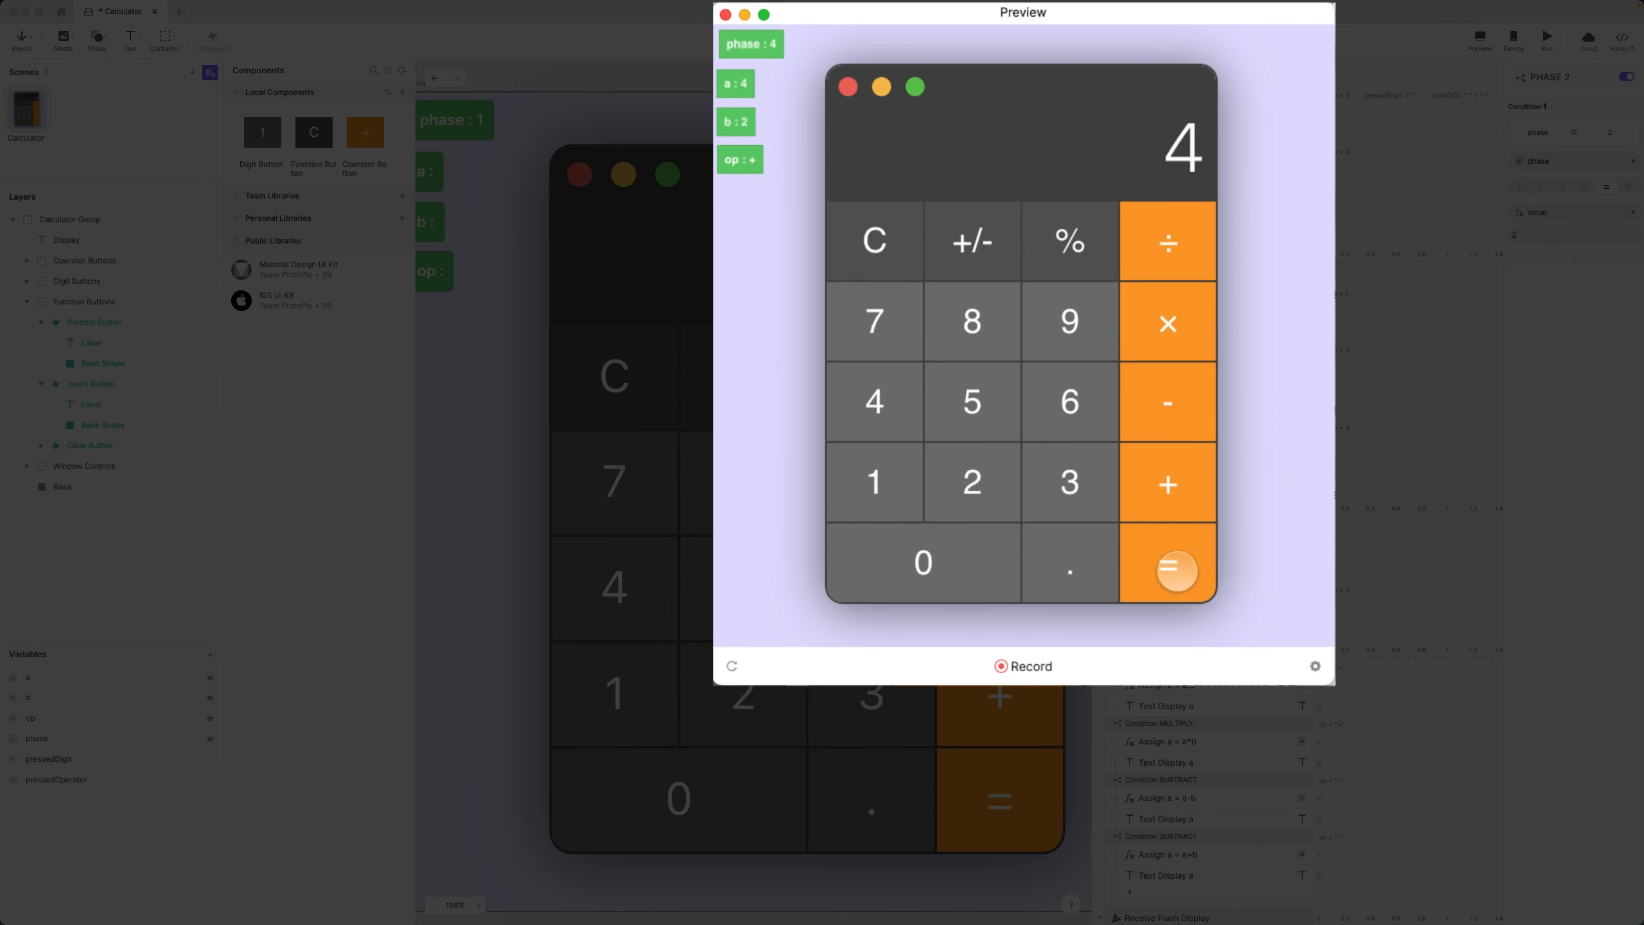
pyautogui.click(1176, 569)
pyautogui.click(1176, 569)
pyautogui.click(1175, 570)
pyautogui.click(1174, 569)
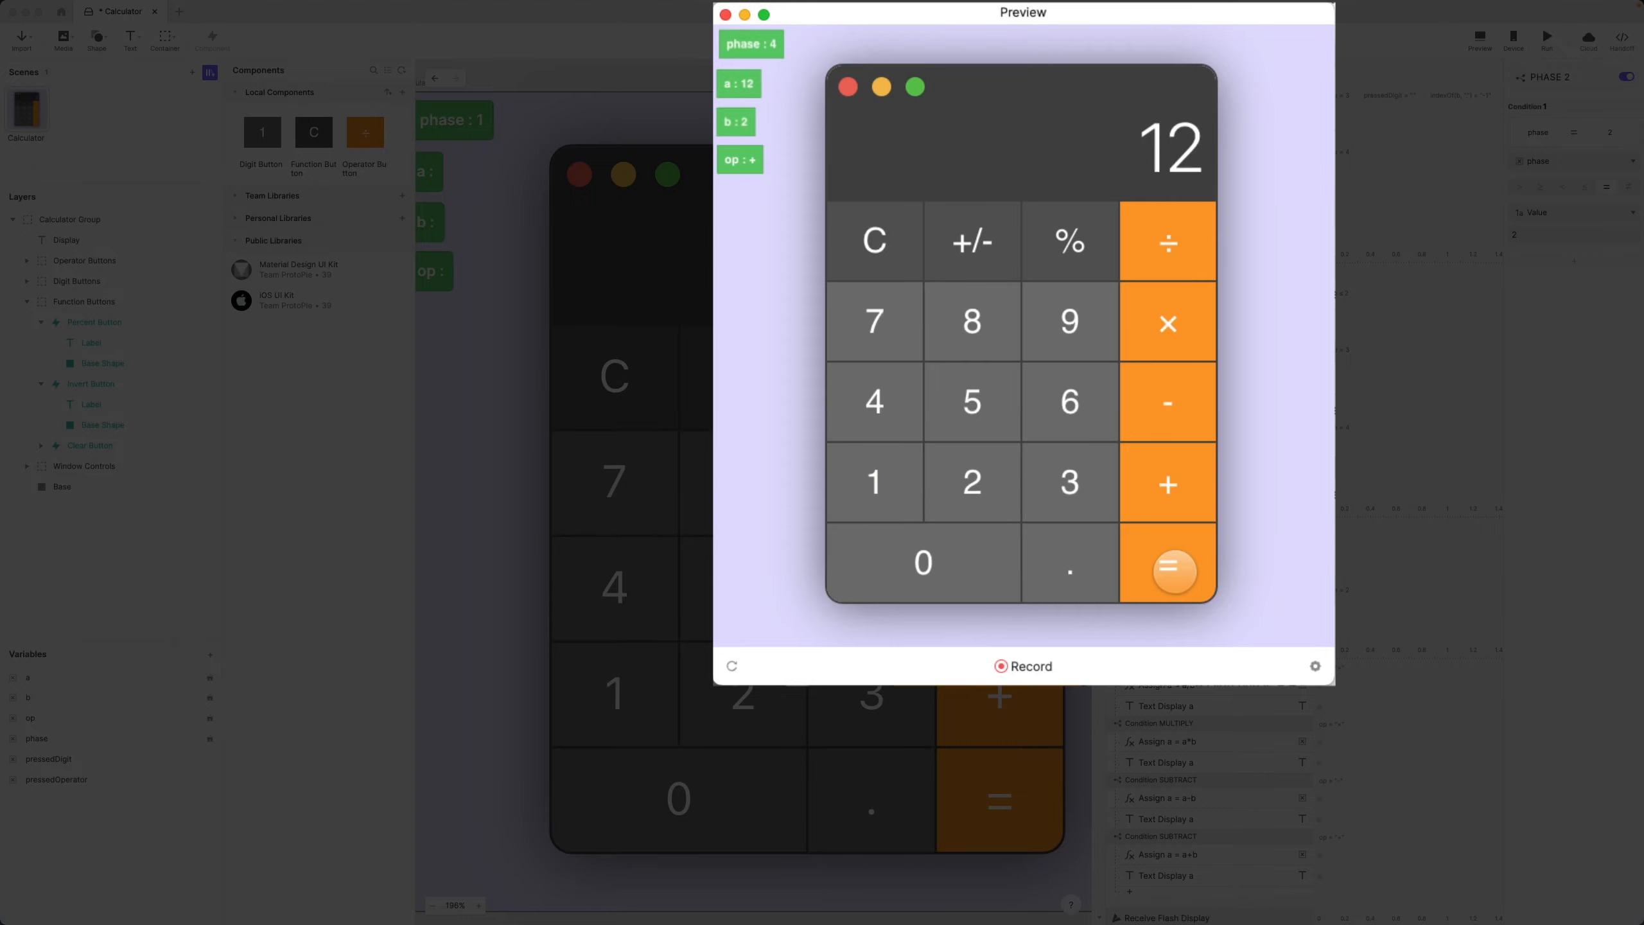
pyautogui.click(1175, 569)
pyautogui.click(1174, 569)
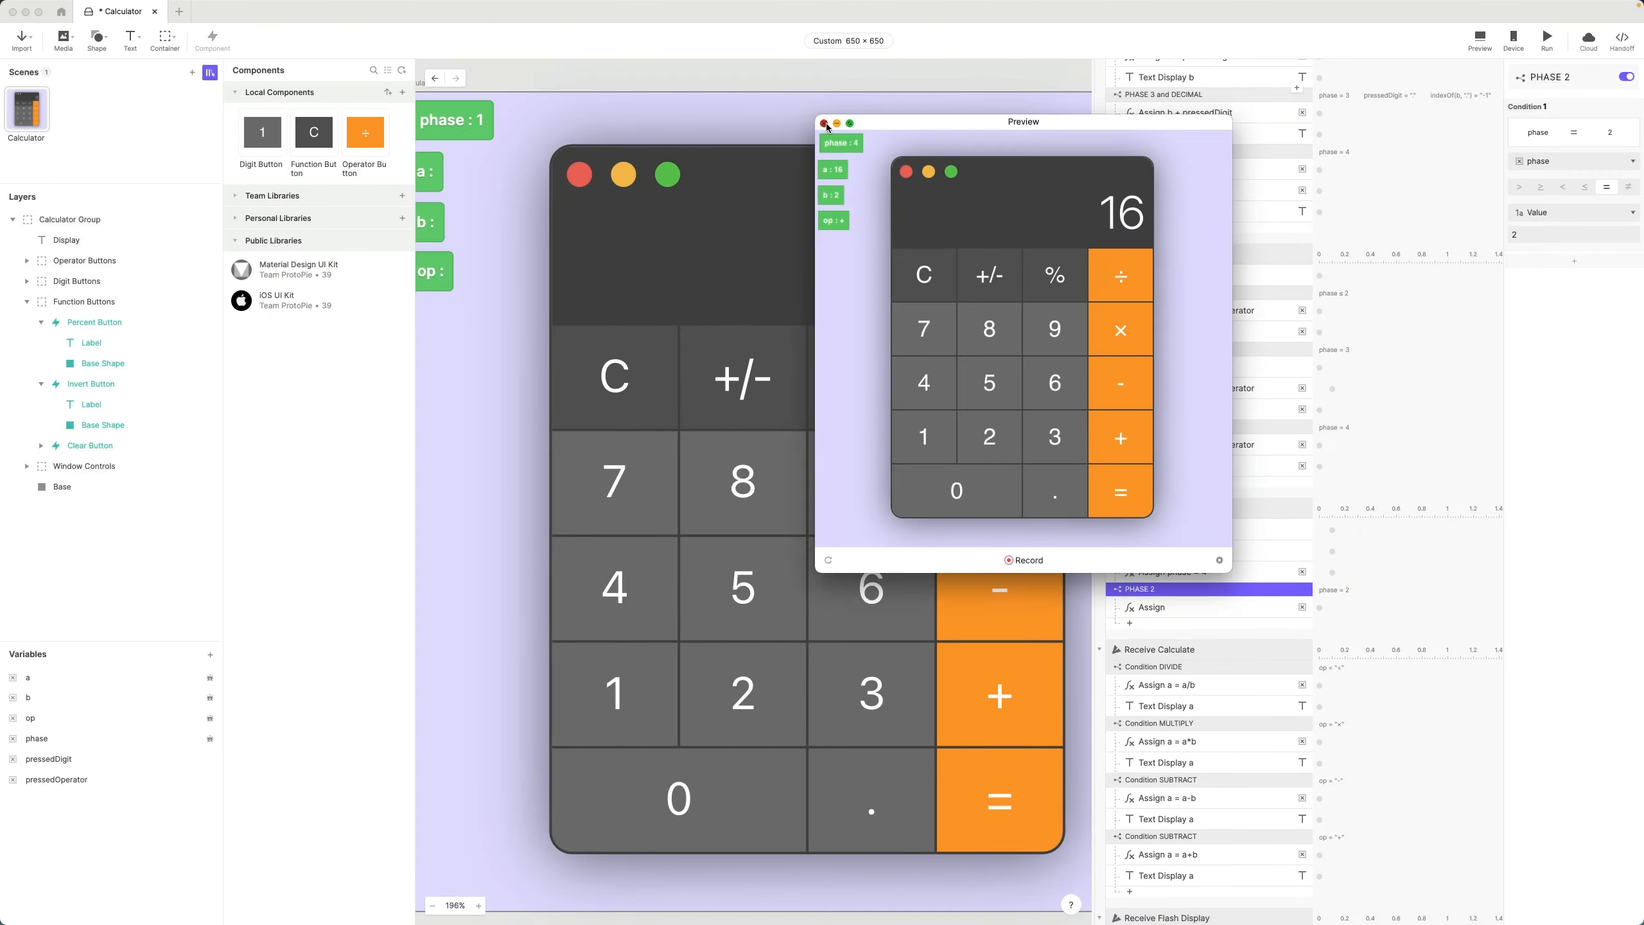
pyautogui.click(826, 123)
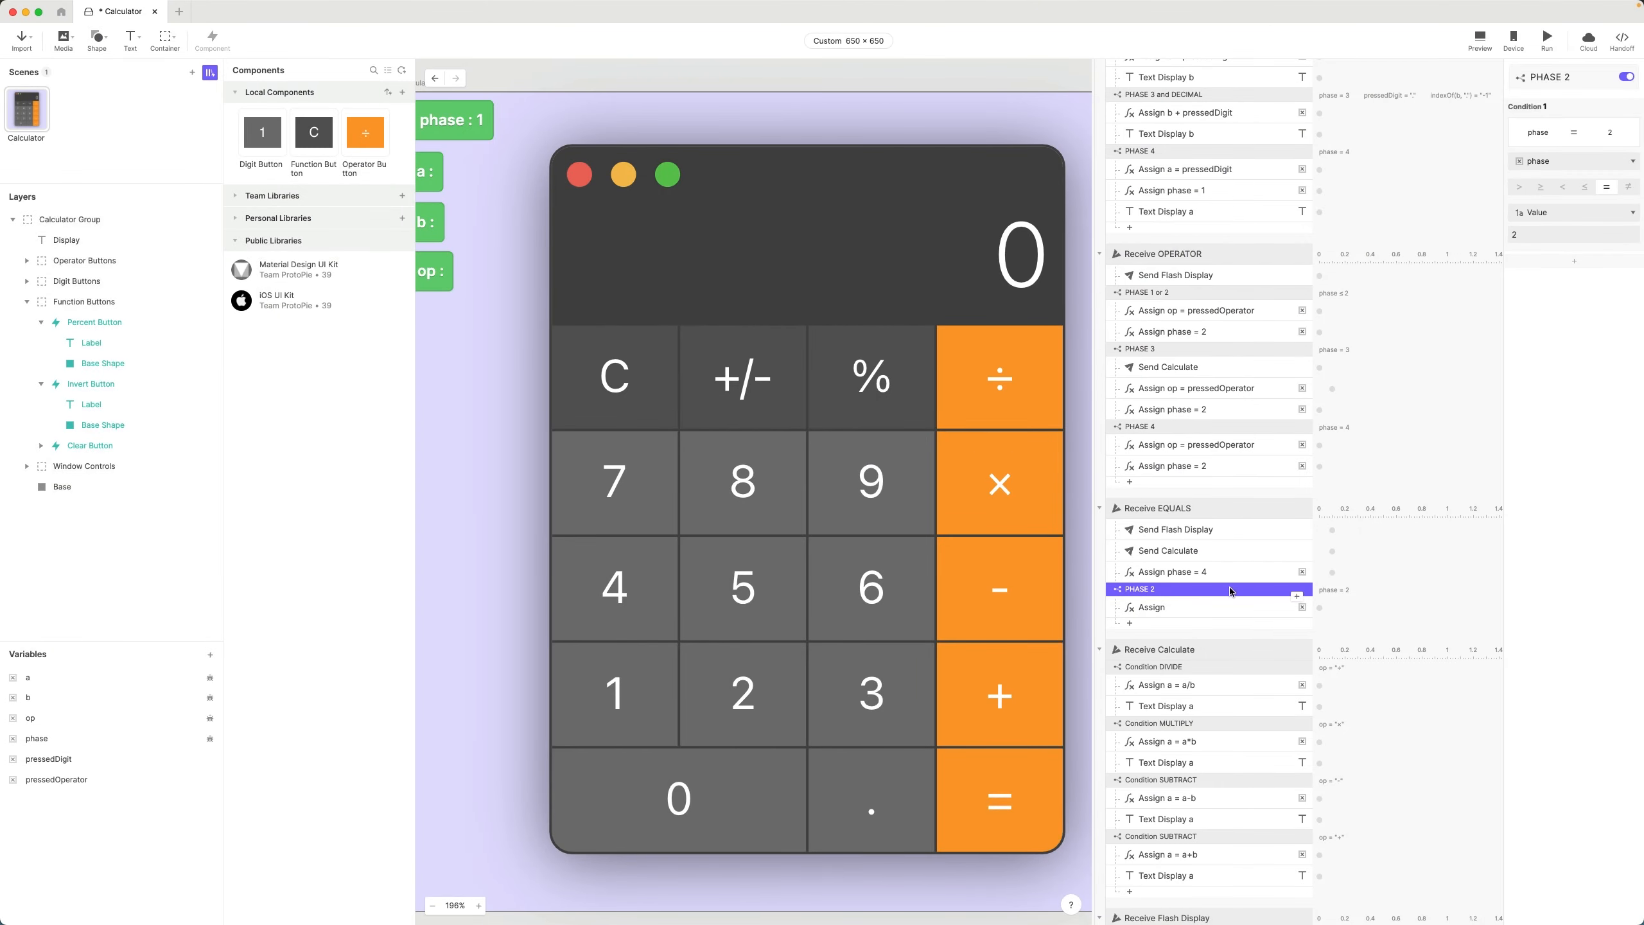
# - Set the start delay of the three unconditional Receive EQUALS responses to 0.01
pyautogui.click(1240, 571)
pyautogui.keyDown('shift'); pyautogui.click(1236, 454); pyautogui.keyUp('shift')
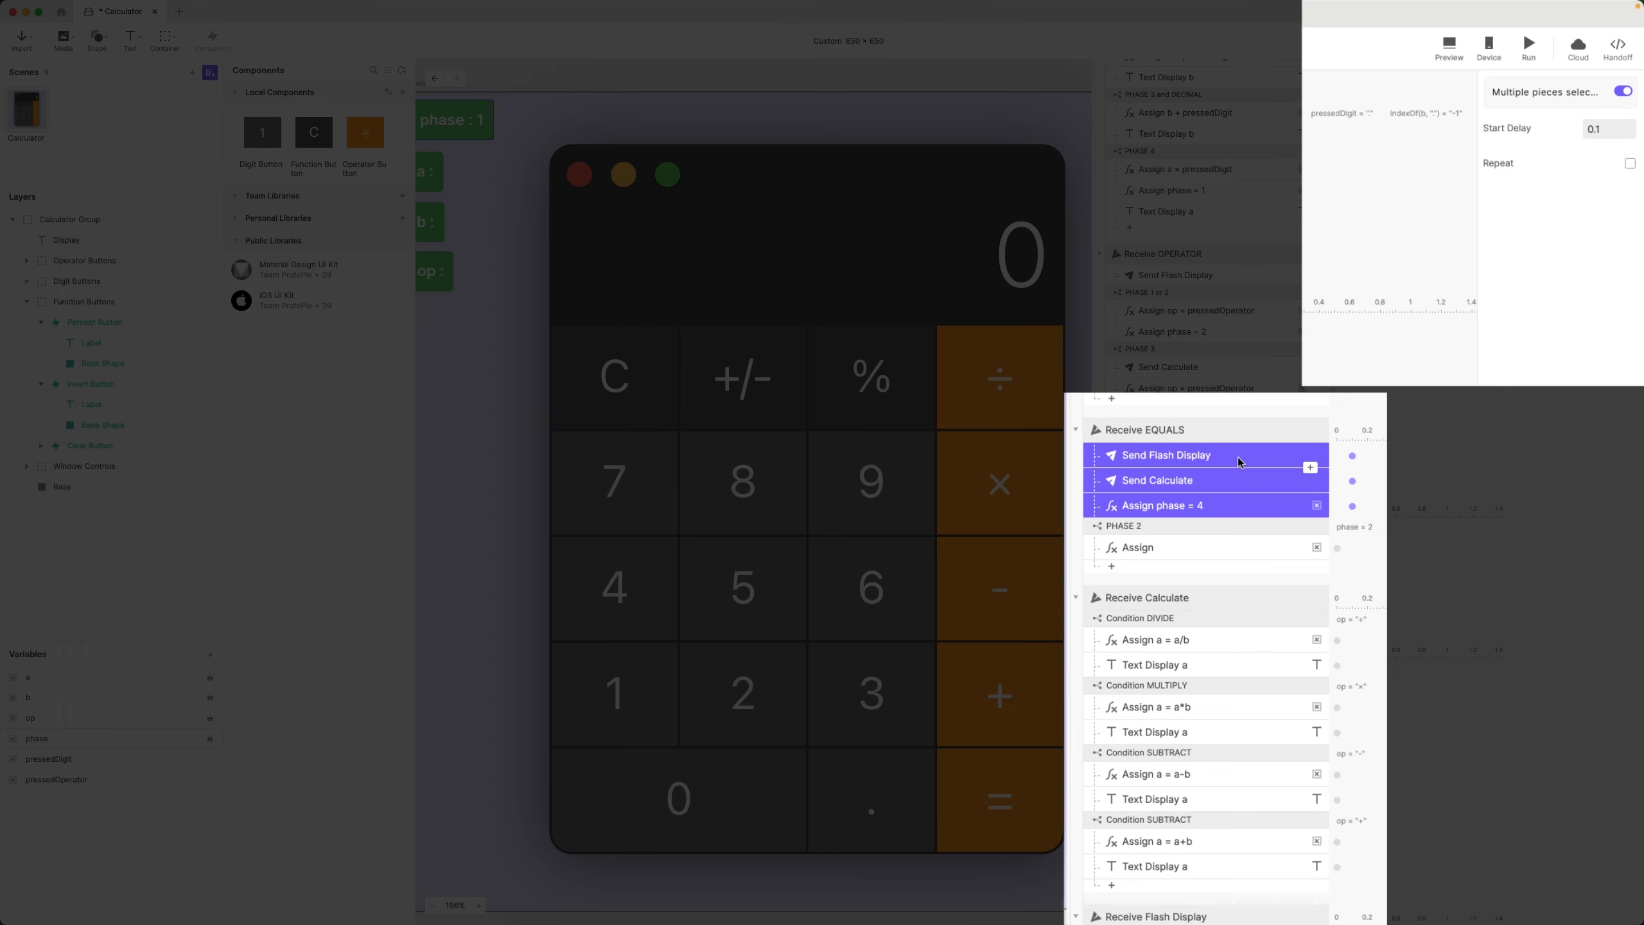
pyautogui.click(1608, 128)
pyautogui.write('1')
pyautogui.press('Return')
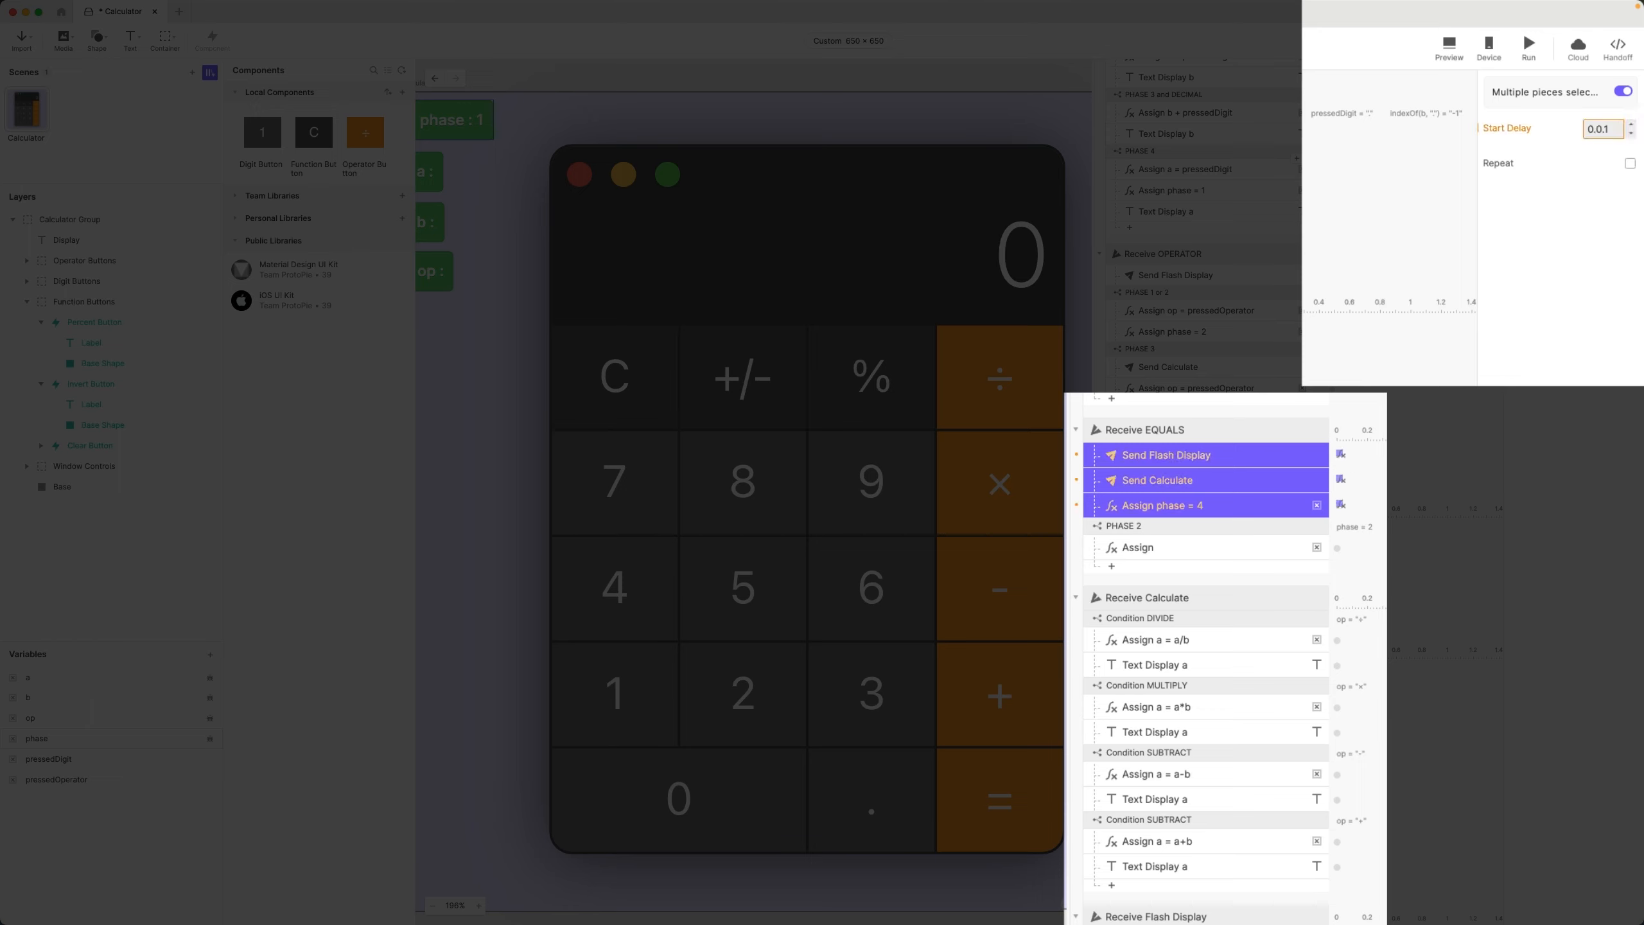
pyautogui.click(1610, 130)
pyautogui.press('Return')
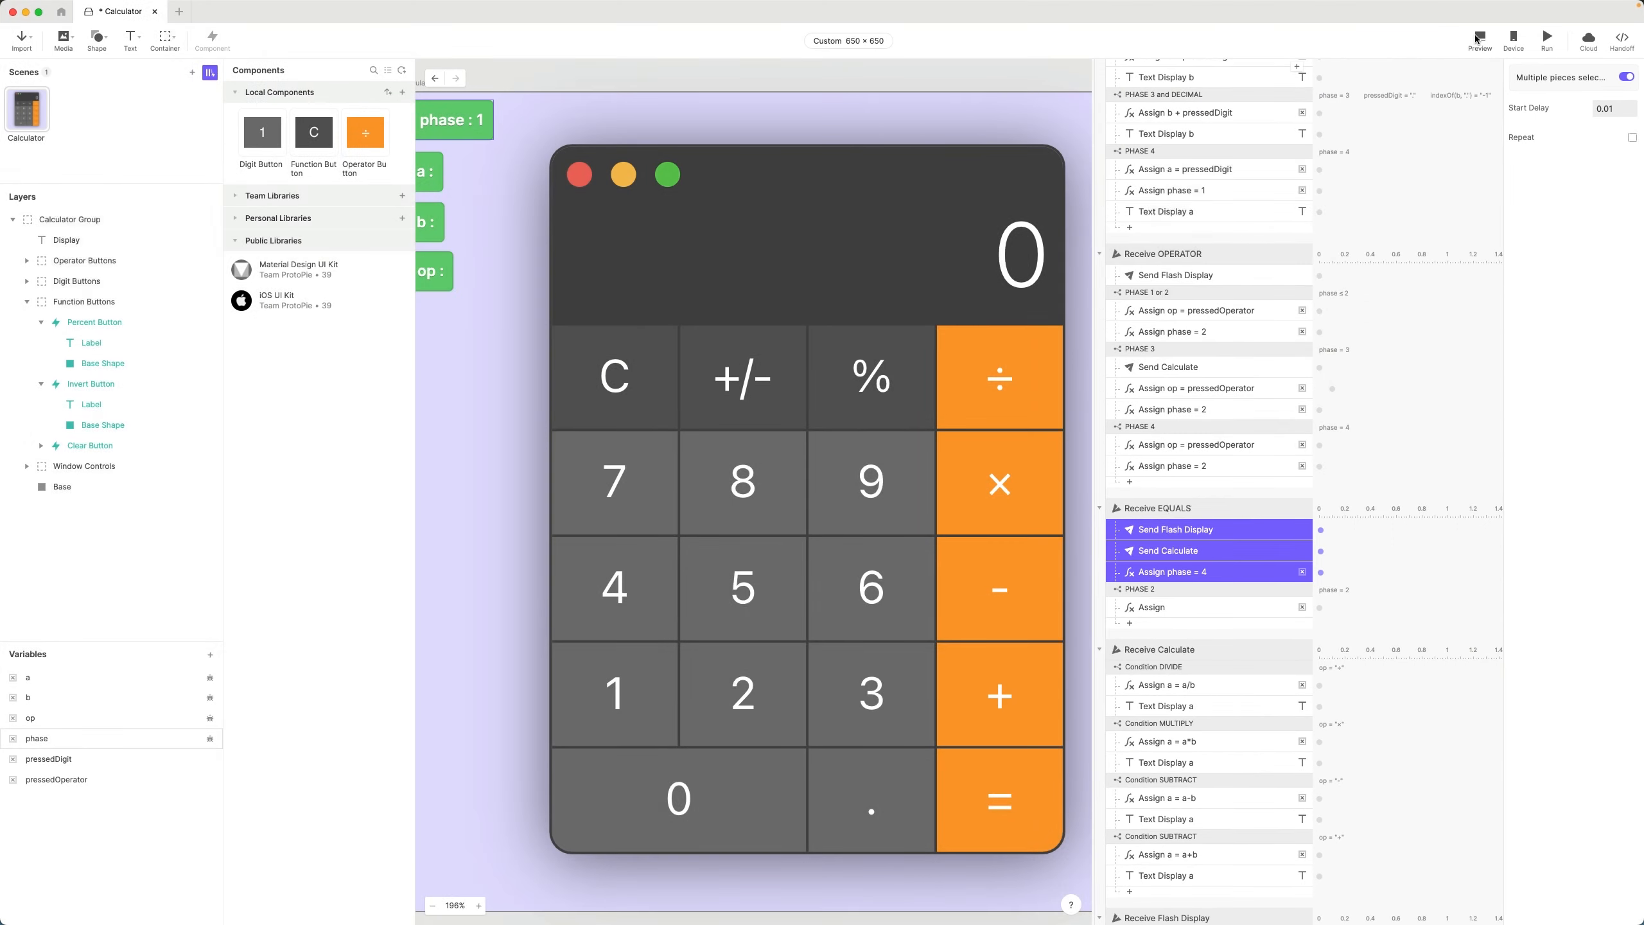
# - Test 4 + followed directly by repeated equals in the preview, and close the preview
pyautogui.click(1479, 39)
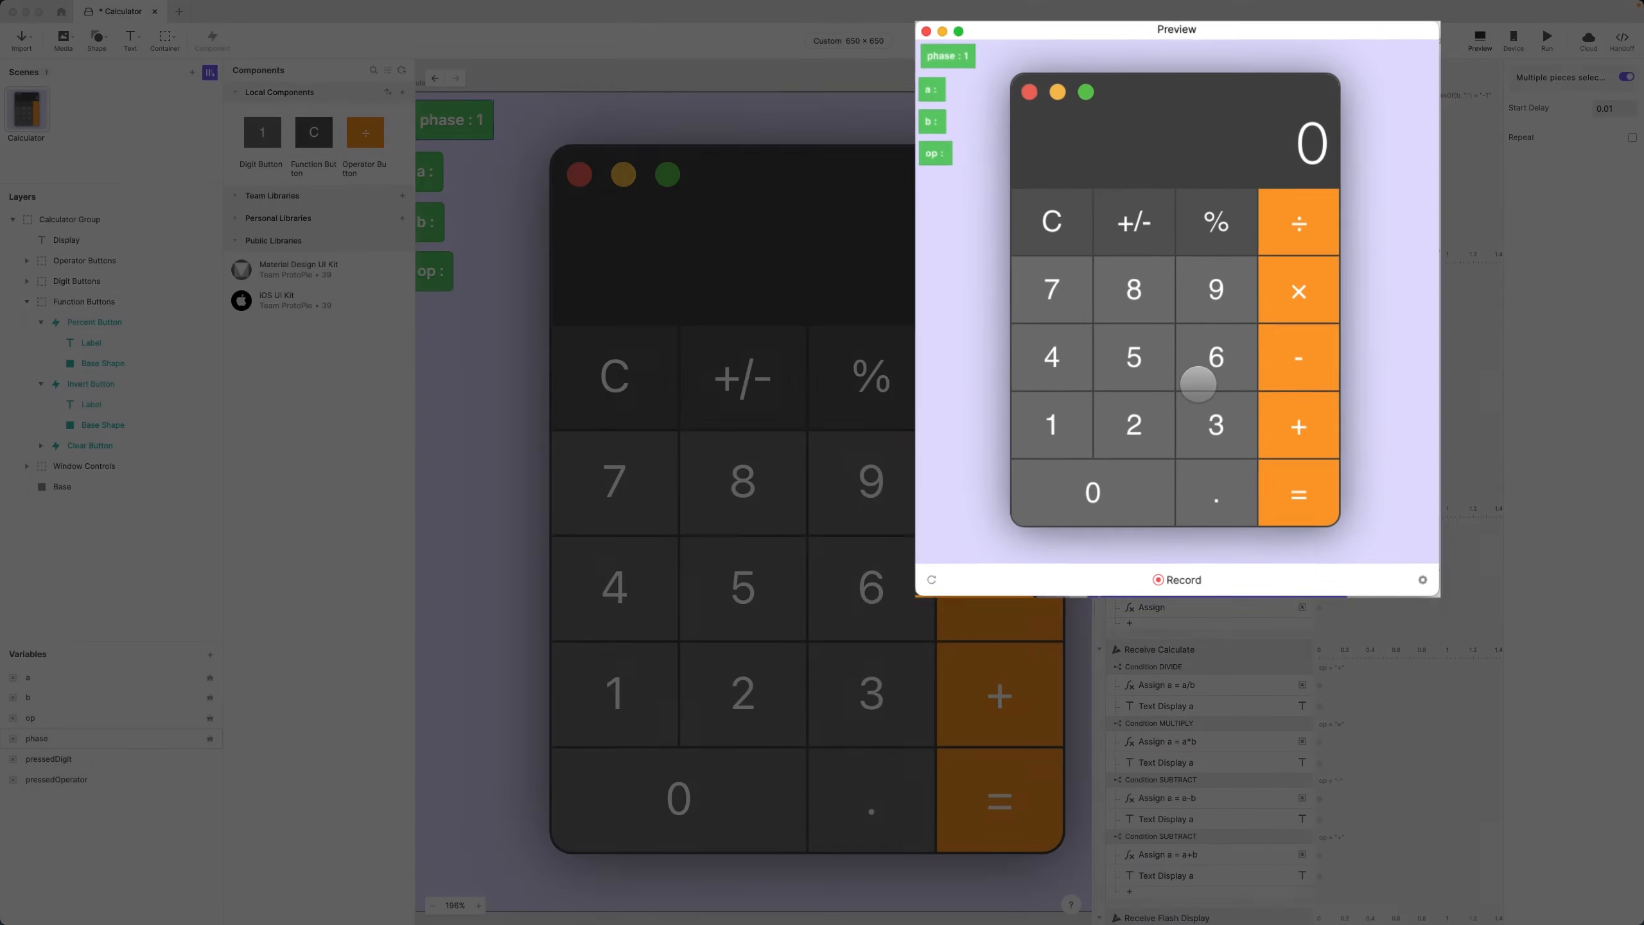
pyautogui.click(1053, 357)
pyautogui.click(1302, 426)
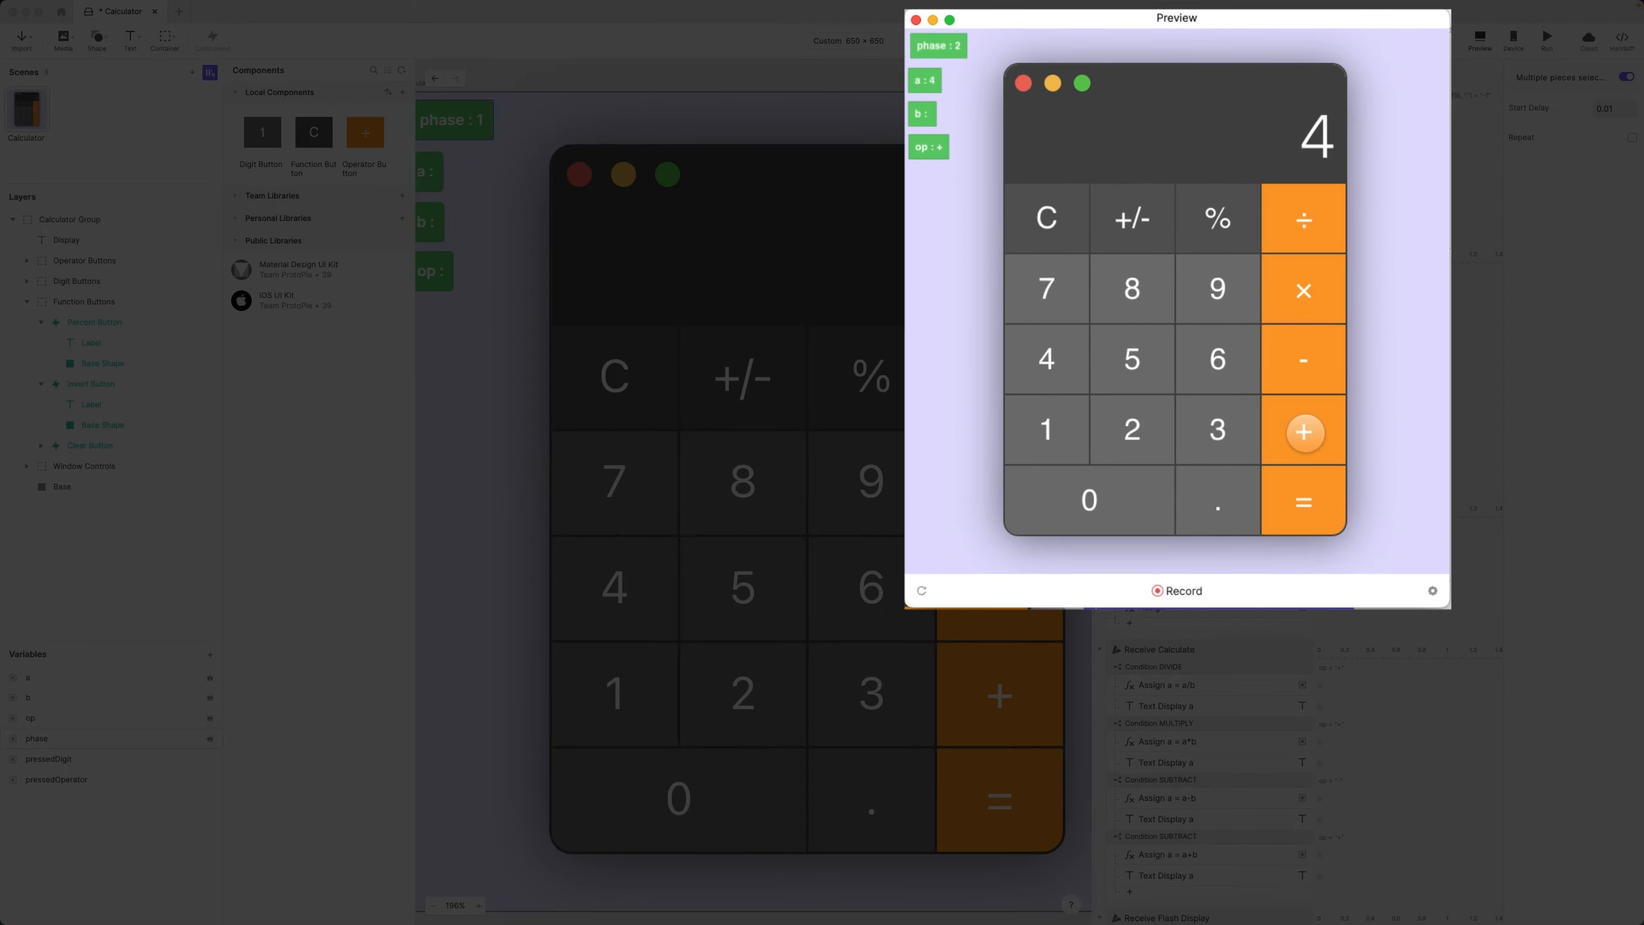
pyautogui.click(1303, 499)
pyautogui.click(1302, 503)
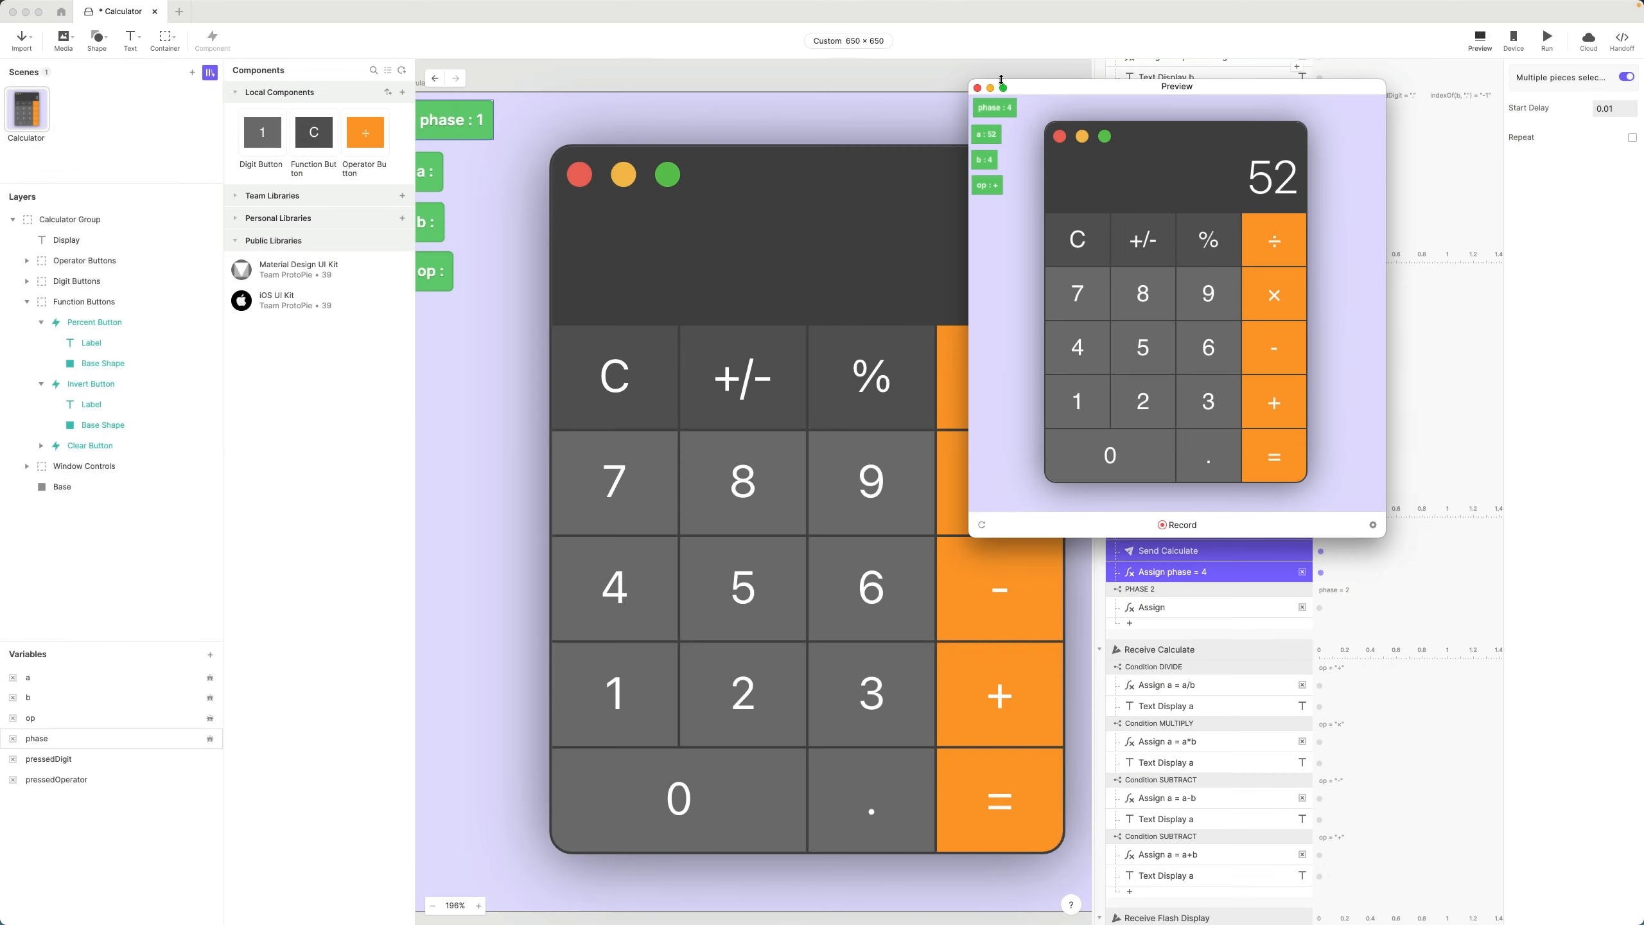
pyautogui.click(979, 90)
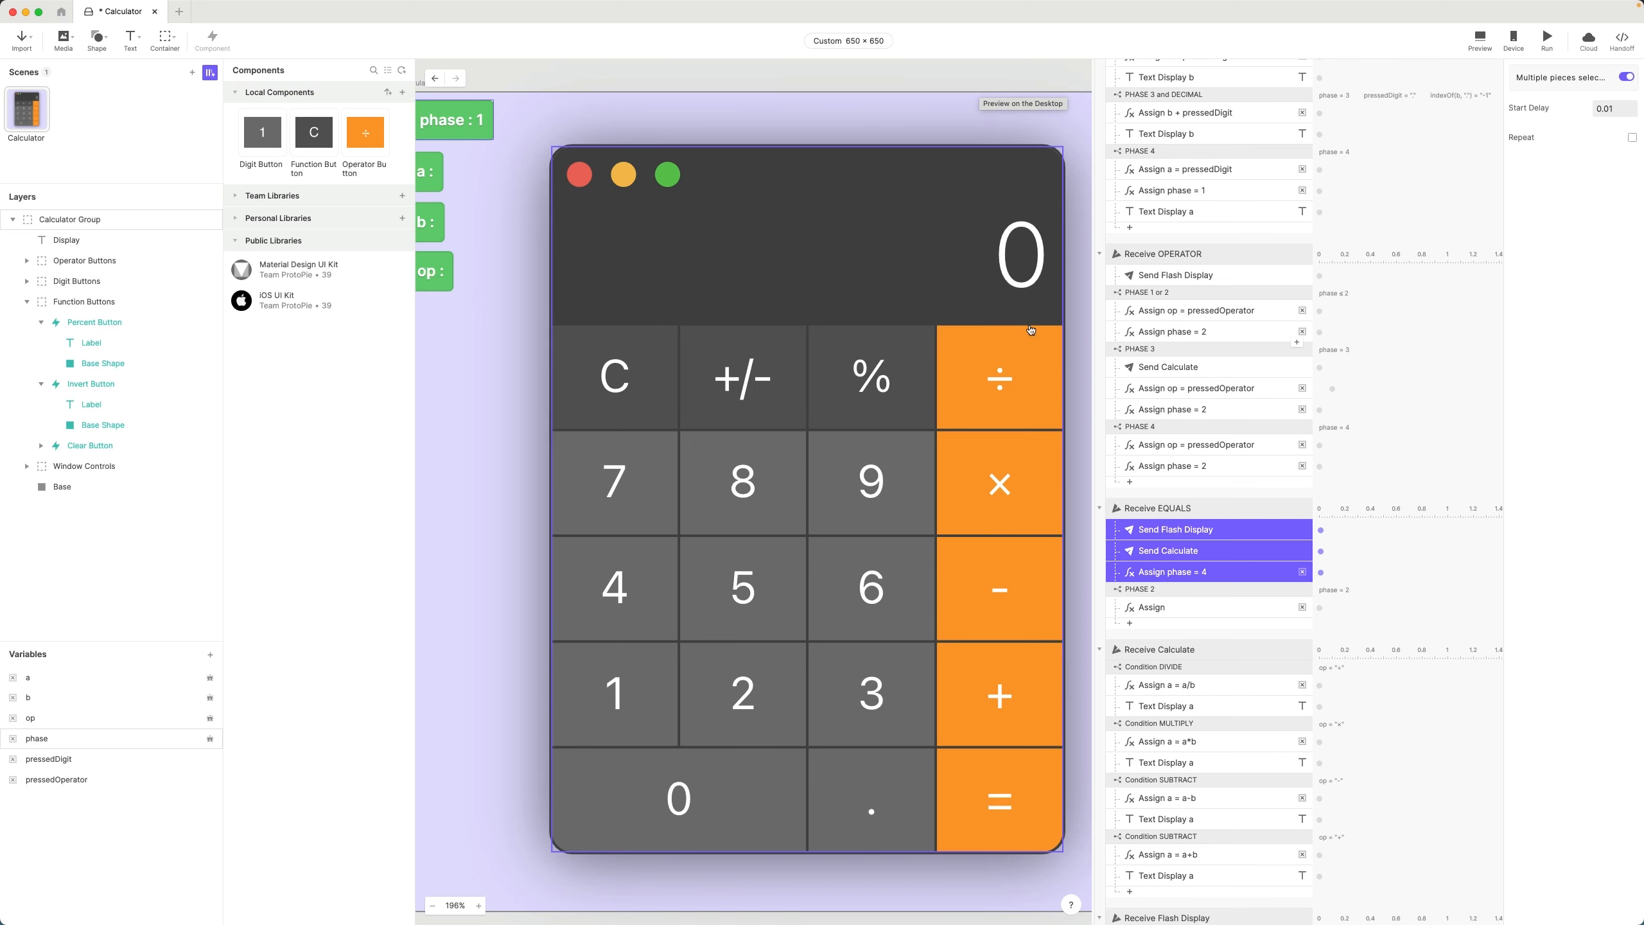
# - Switch to the Calculator Flow Diagram in Figma and examine the whole flow from number input to calculation
pyautogui.press('super+Tab')
pyautogui.scroll(-5, 543, 194)
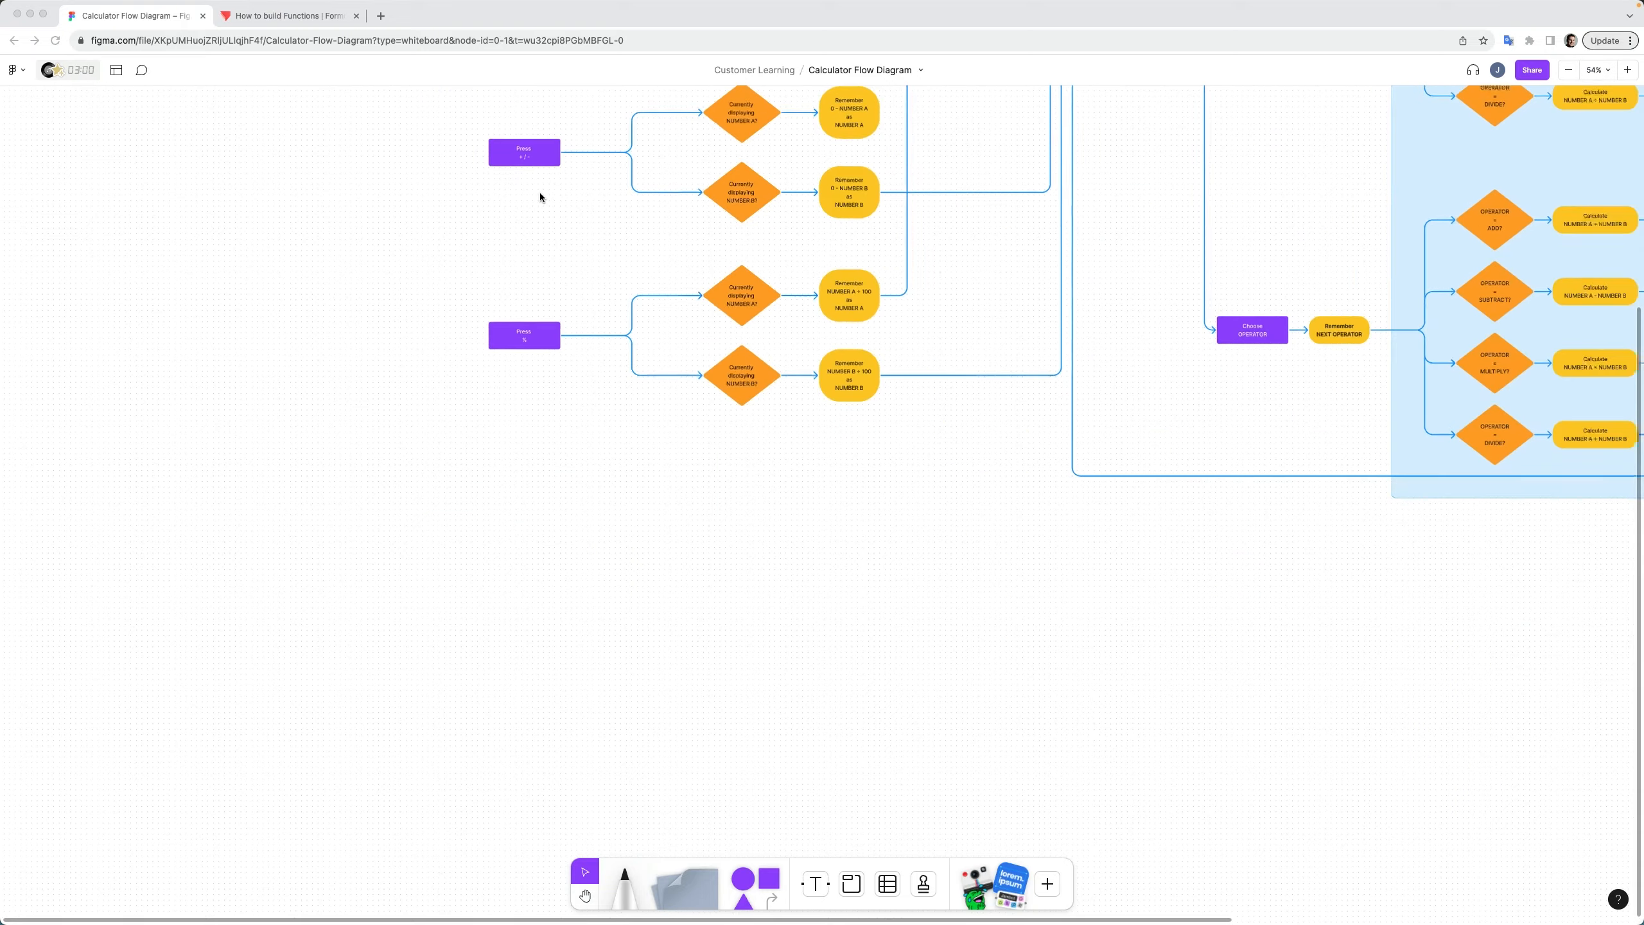
pyautogui.scroll(3, 714, 337)
pyautogui.hscroll(2, 714, 336)
pyautogui.hscroll(5, 716, 338)
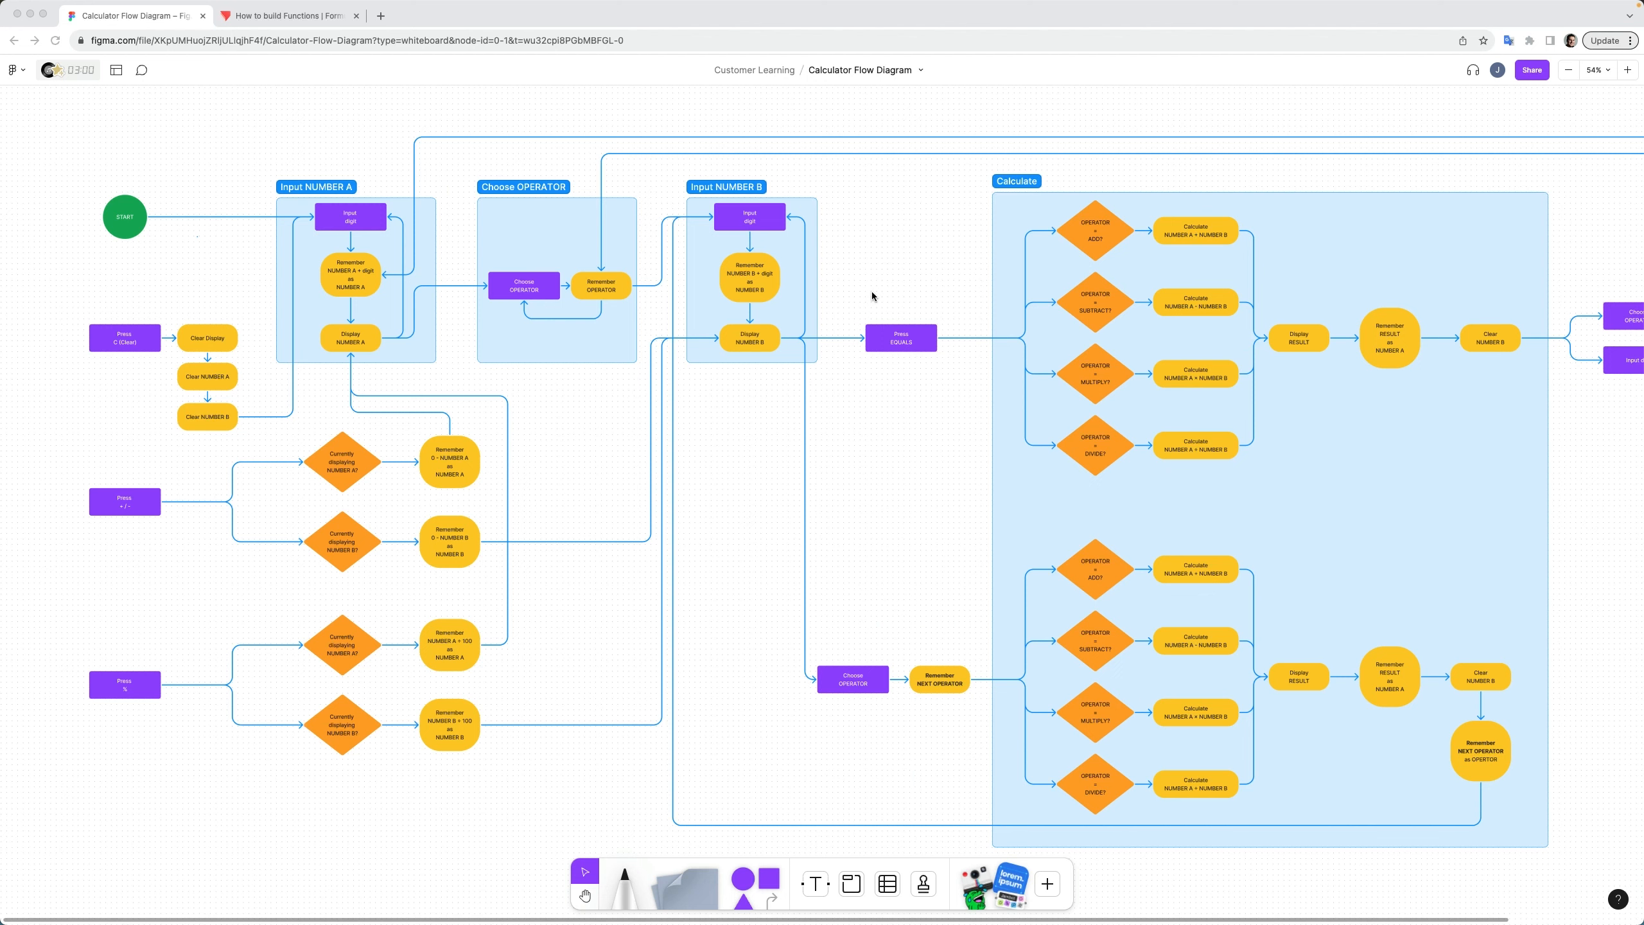
pyautogui.scroll(-2, 871, 291)
pyautogui.hscroll(2, 871, 290)
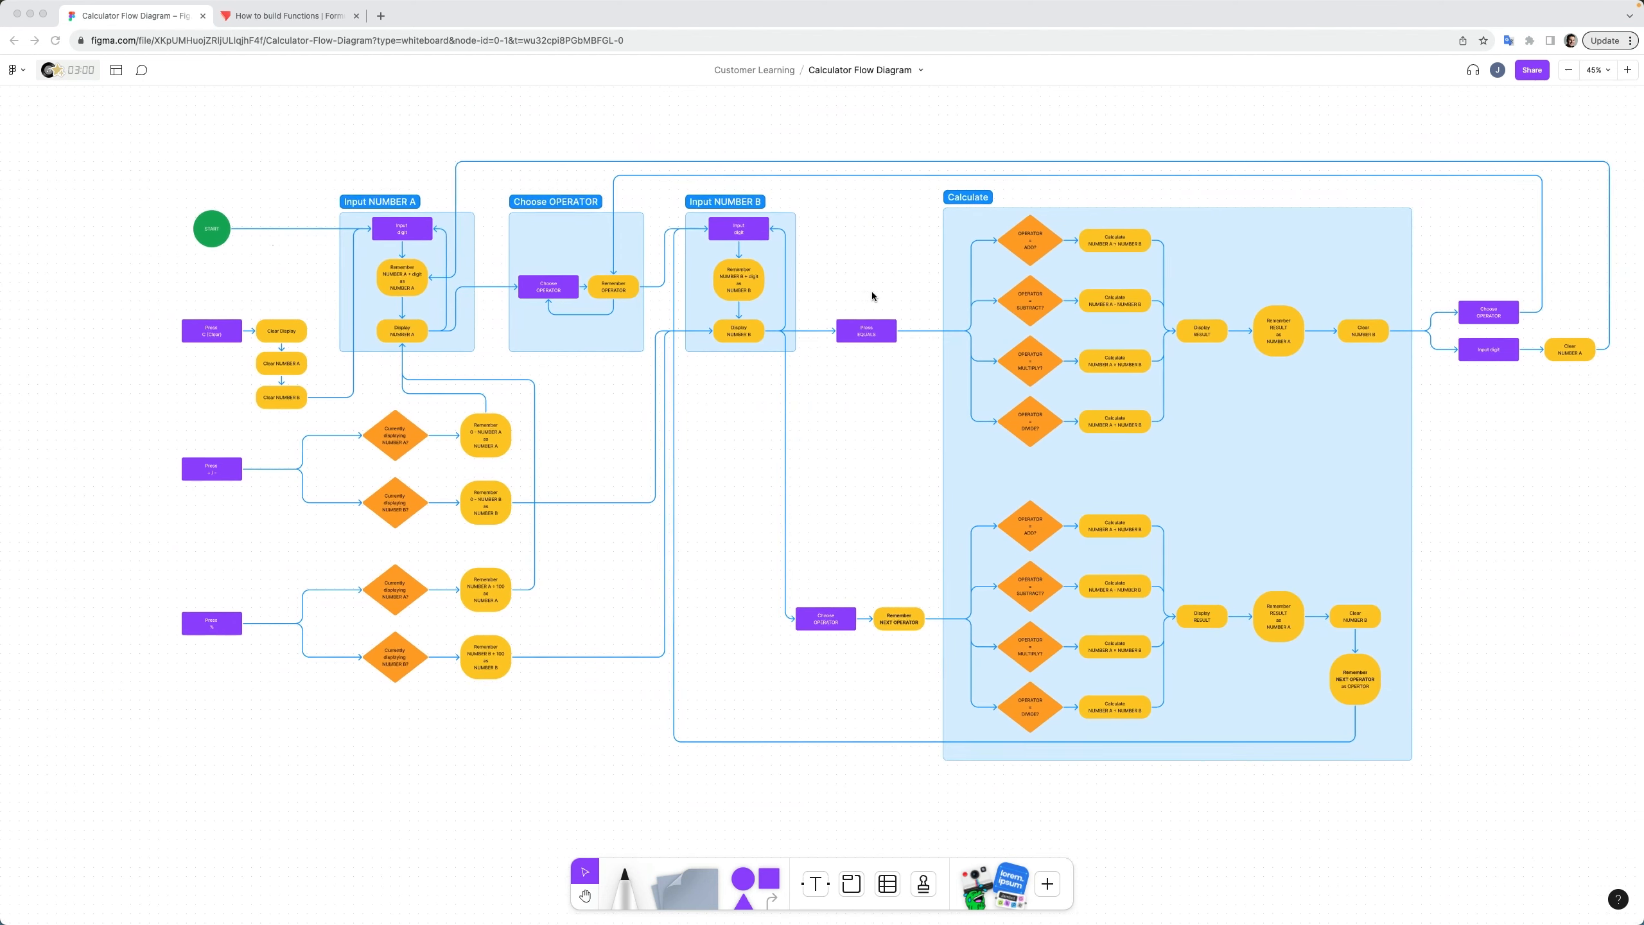
pyautogui.hscroll(2, 871, 293)
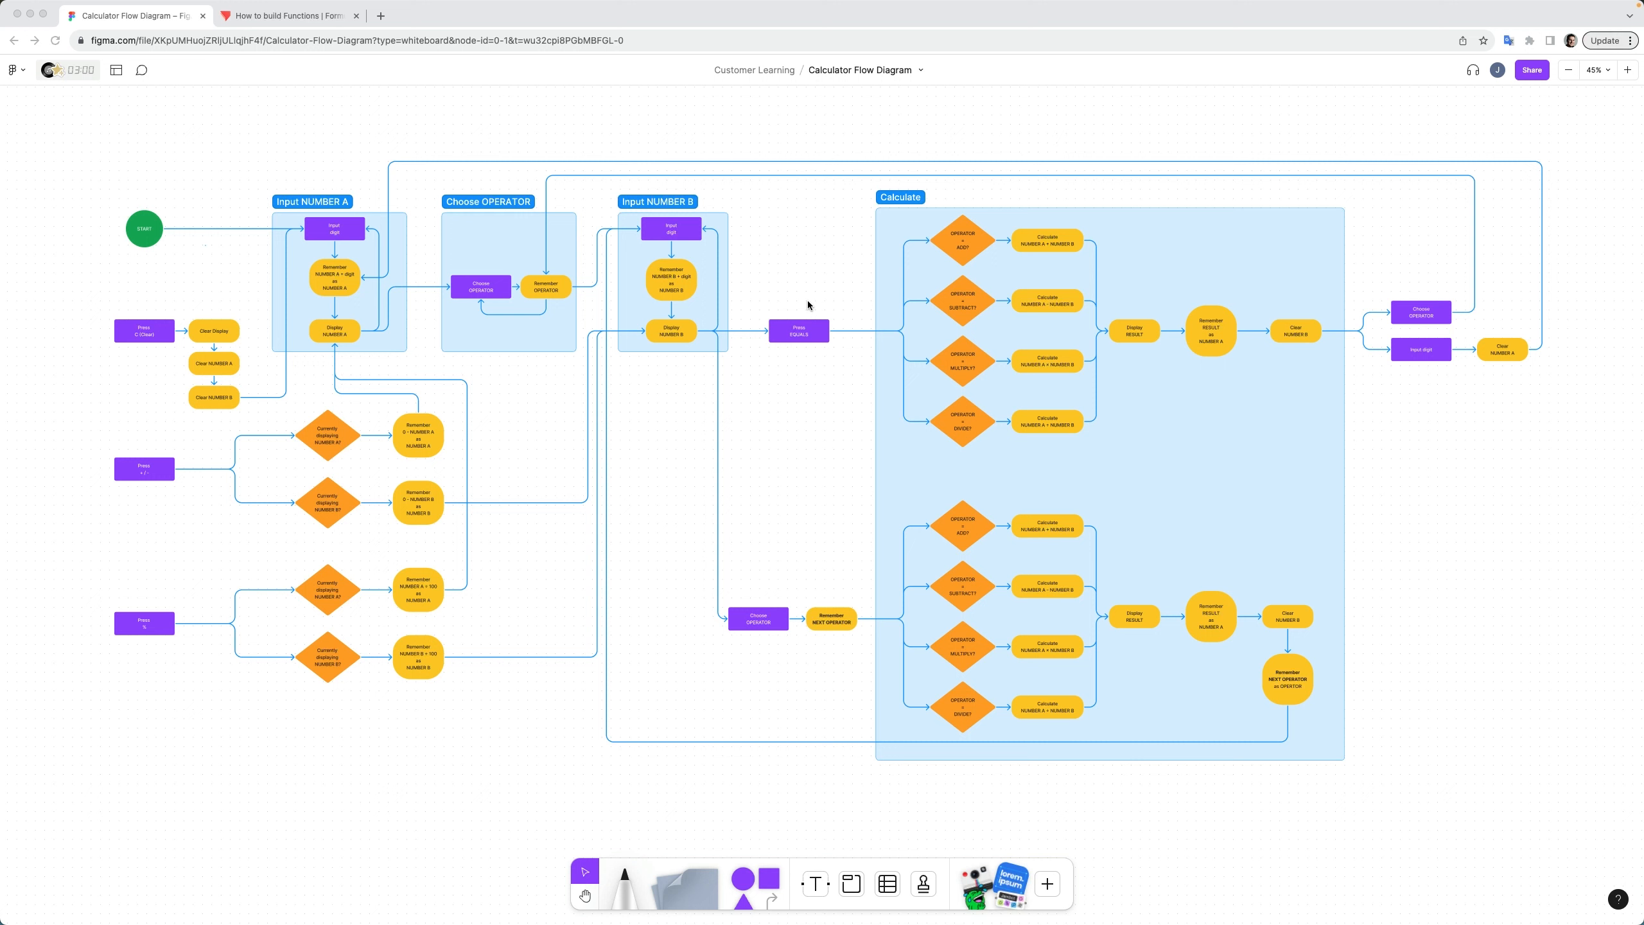
# - Return to the ProtoPie calculator project, clear the response selection, and view the complete Calculator scene
pyautogui.press('super+Tab')
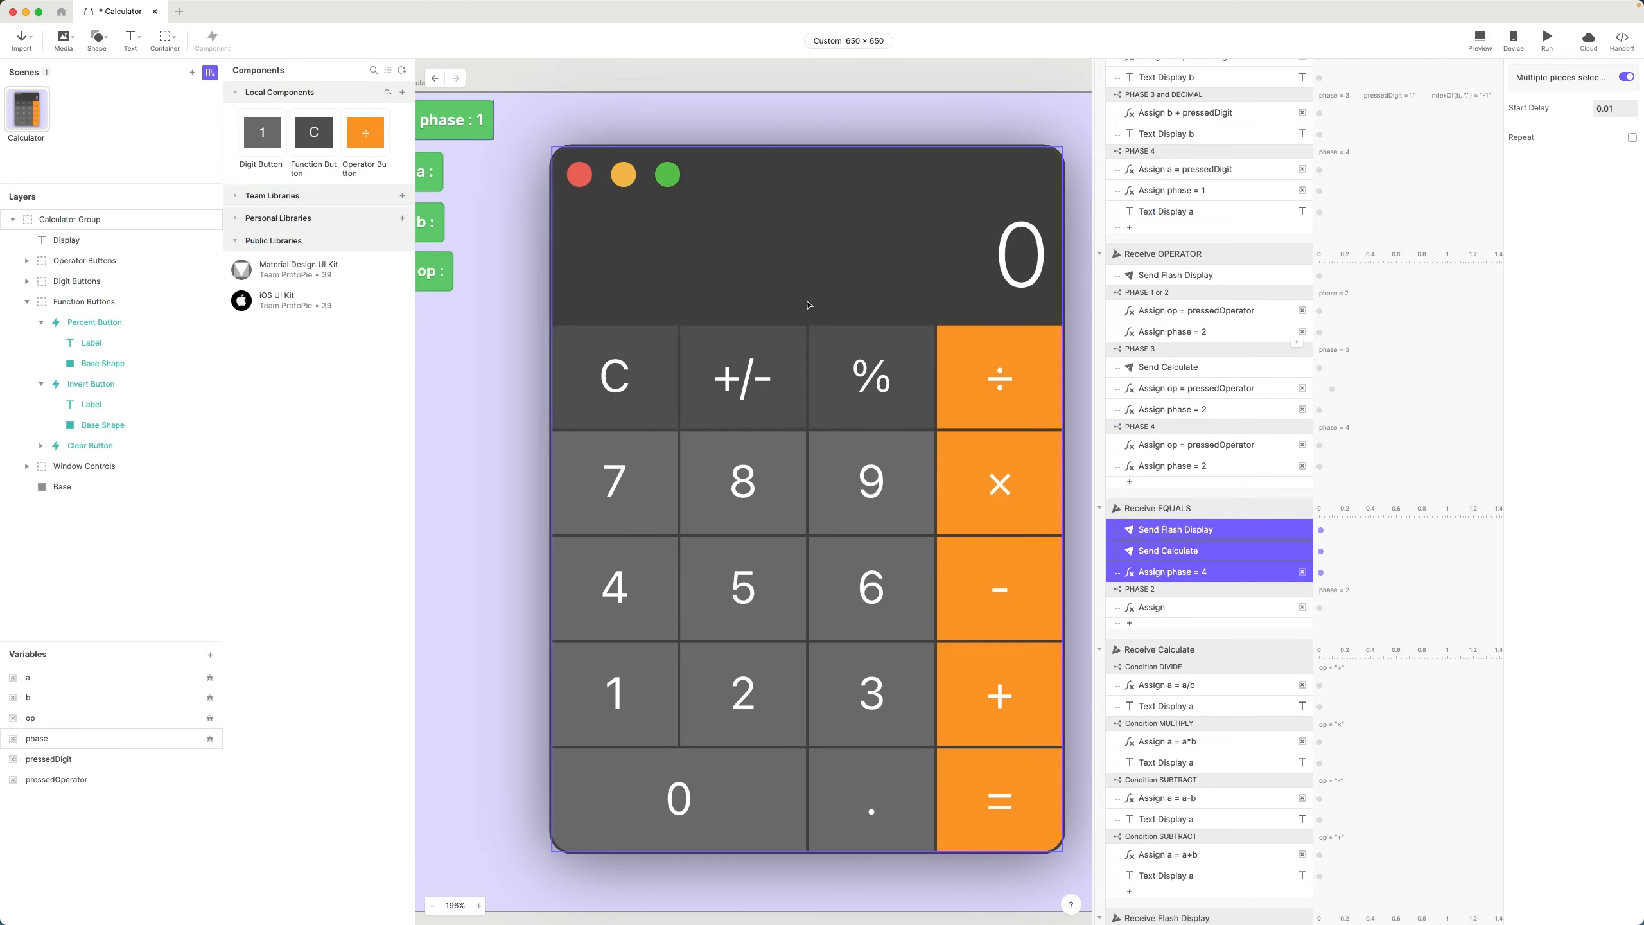
pyautogui.scroll(-3, 795, 315)
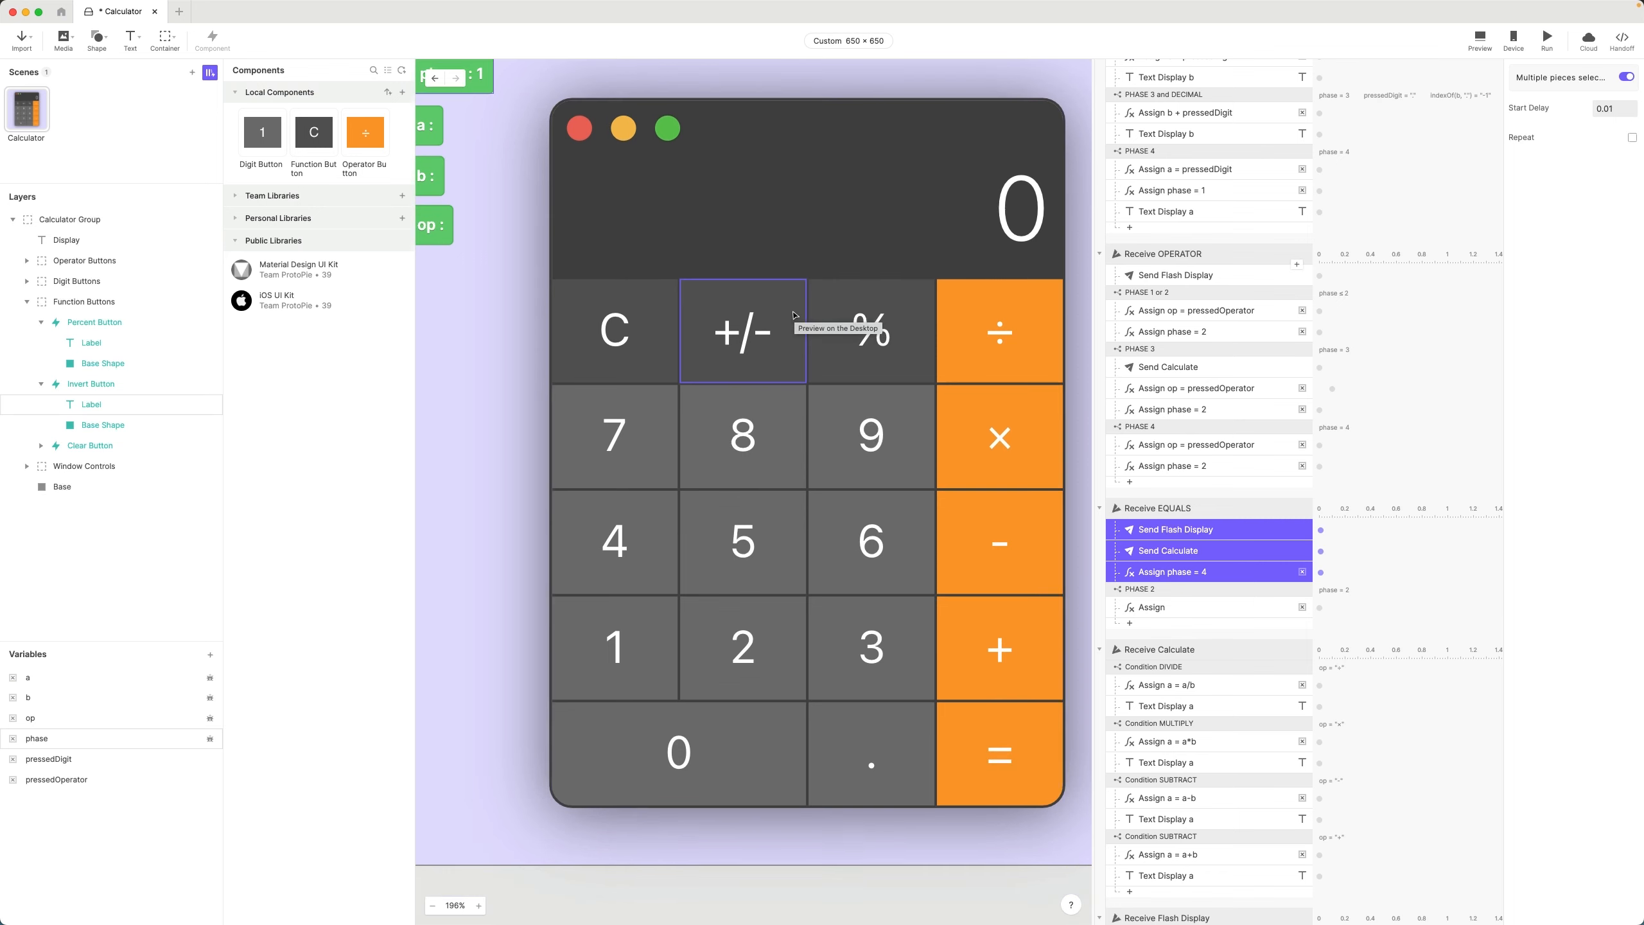
pyautogui.scroll(3, 795, 315)
pyautogui.click(499, 372)
pyautogui.scroll(-5, 499, 371)
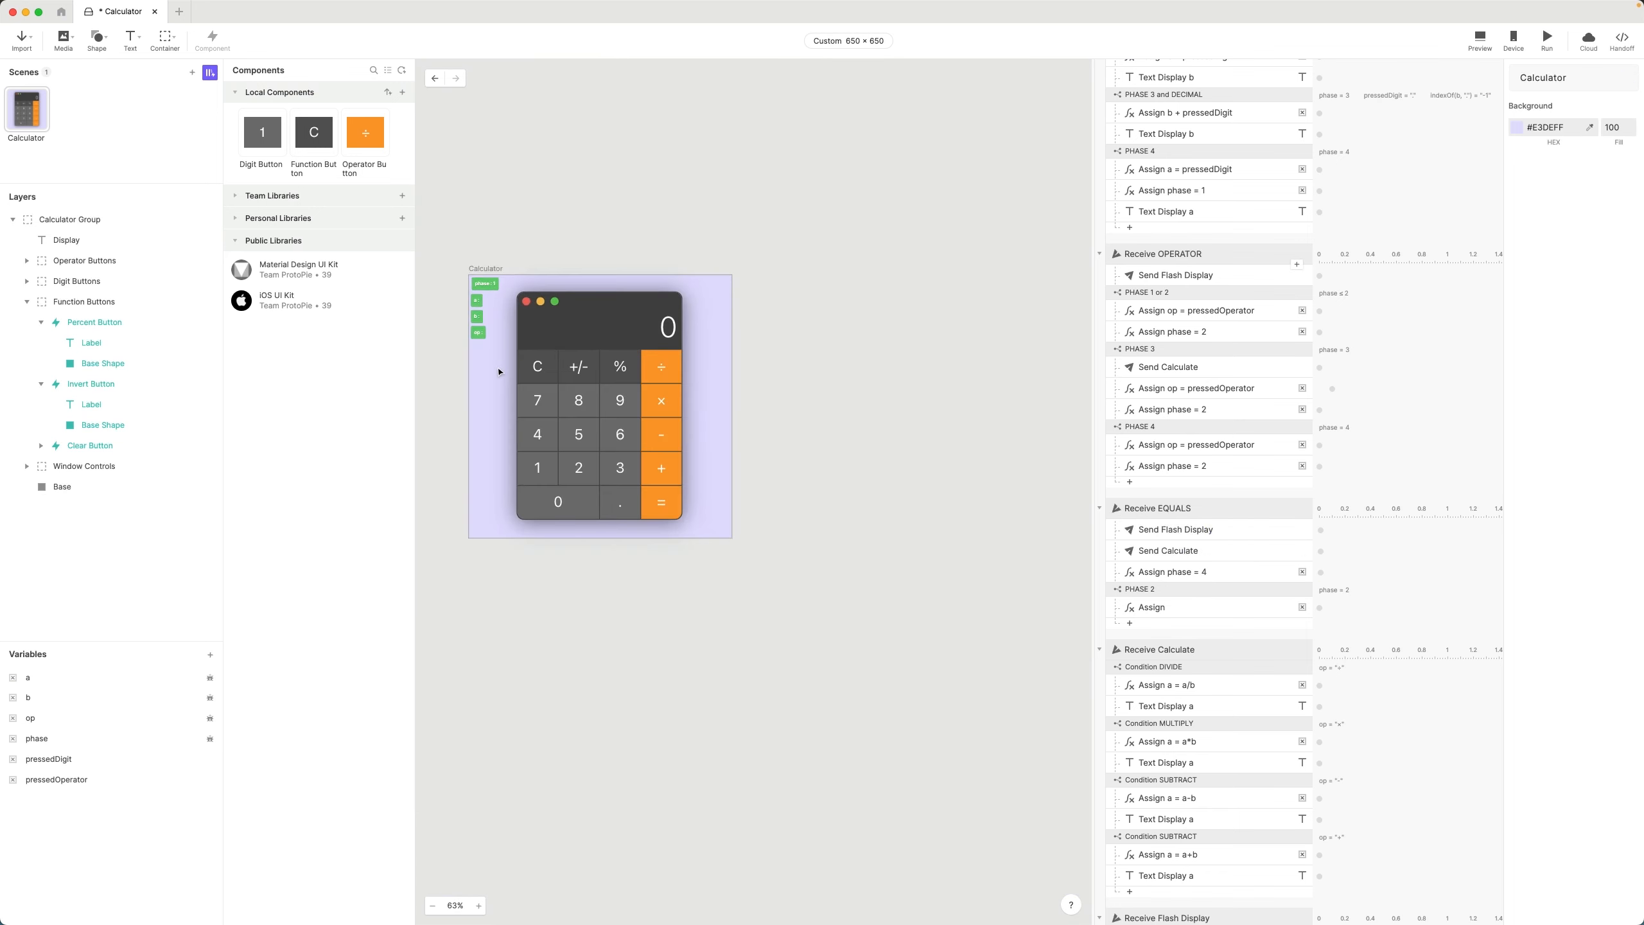
pyautogui.scroll(3, 499, 372)
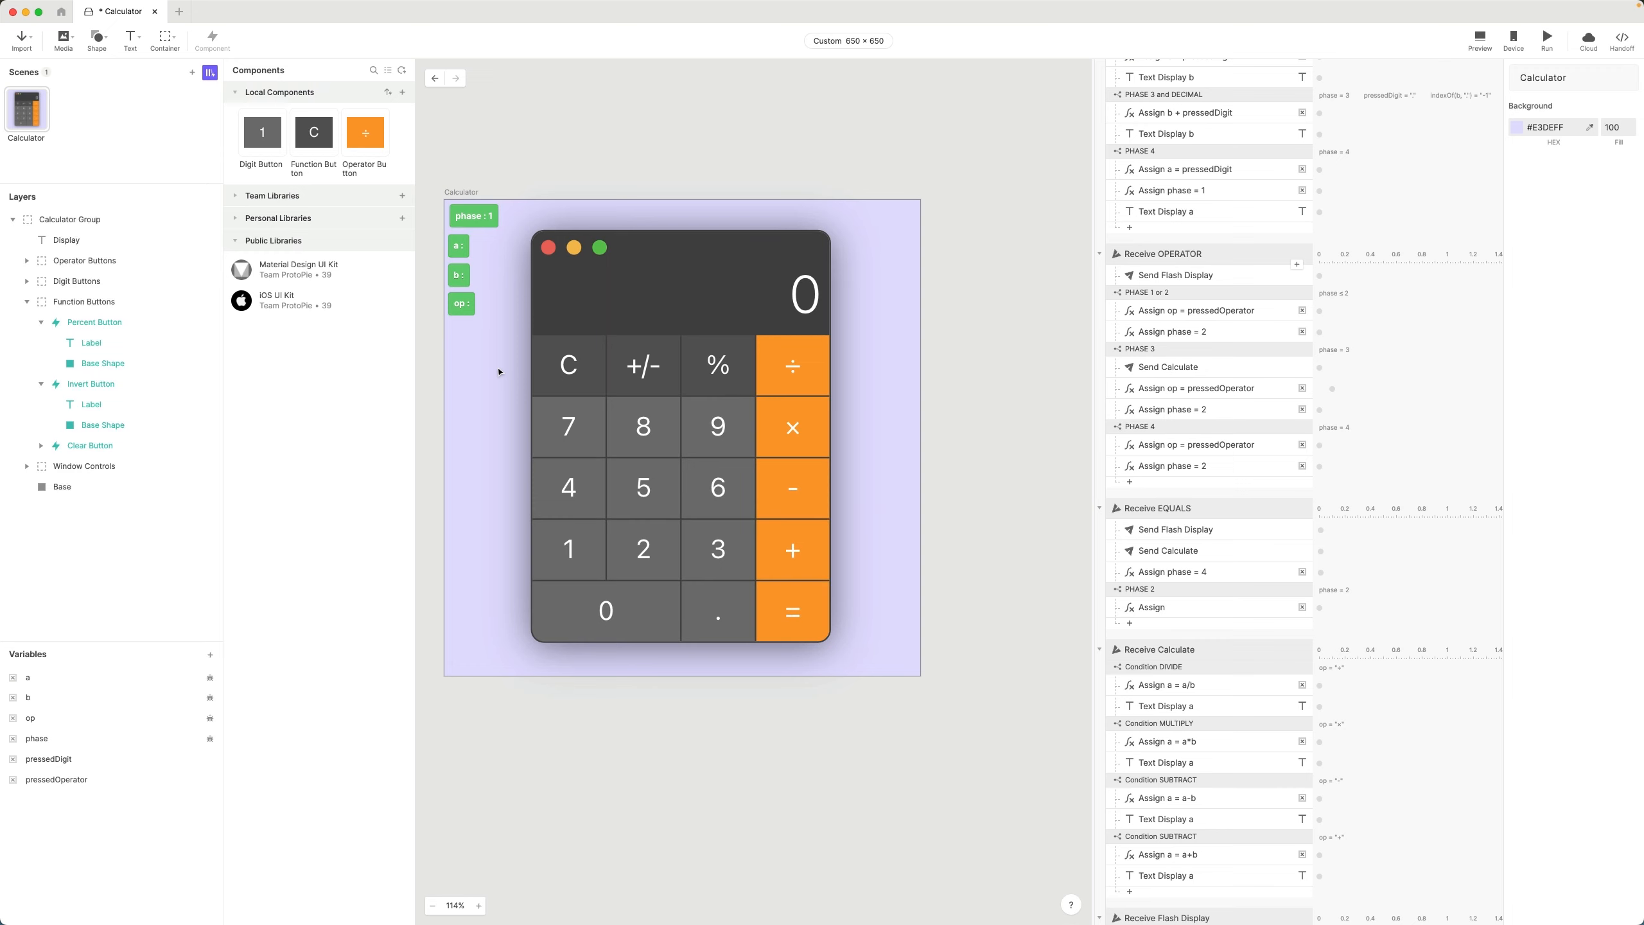